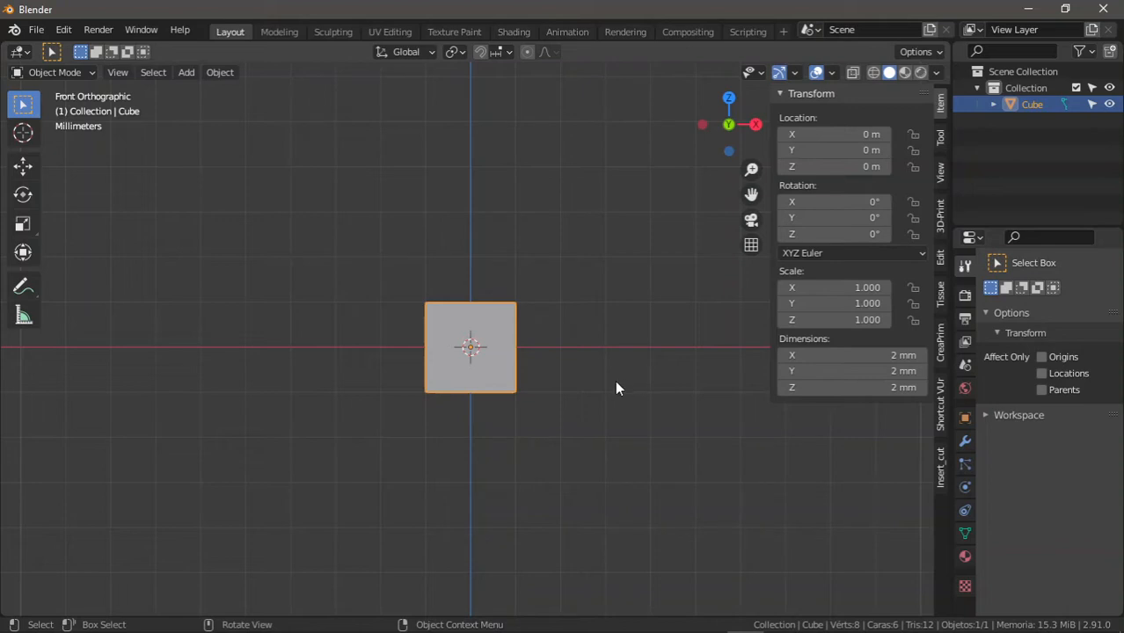
{"action": "scroll", "coordinate": [515, 404], "scroll_direction": "up", "scroll_amount": 3}
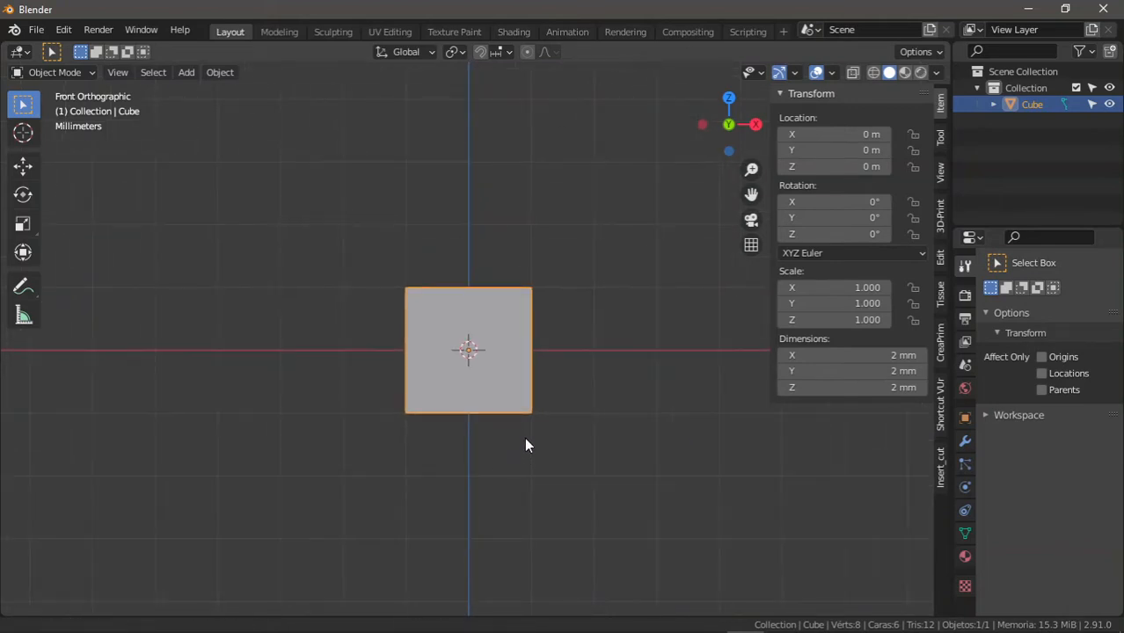
{"action": "scroll", "coordinate": [530, 413], "scroll_direction": "up", "scroll_amount": 1}
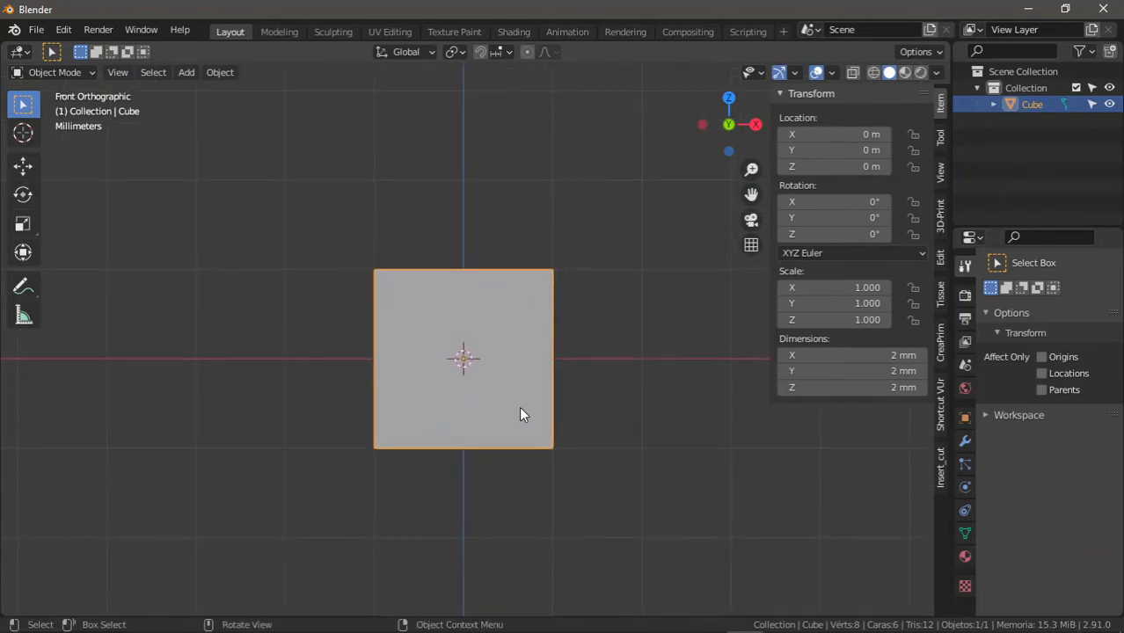
{"action": "middle_click_drag", "start_coordinate": [528, 434], "coordinate": [536, 418], "text": "ctrl"}
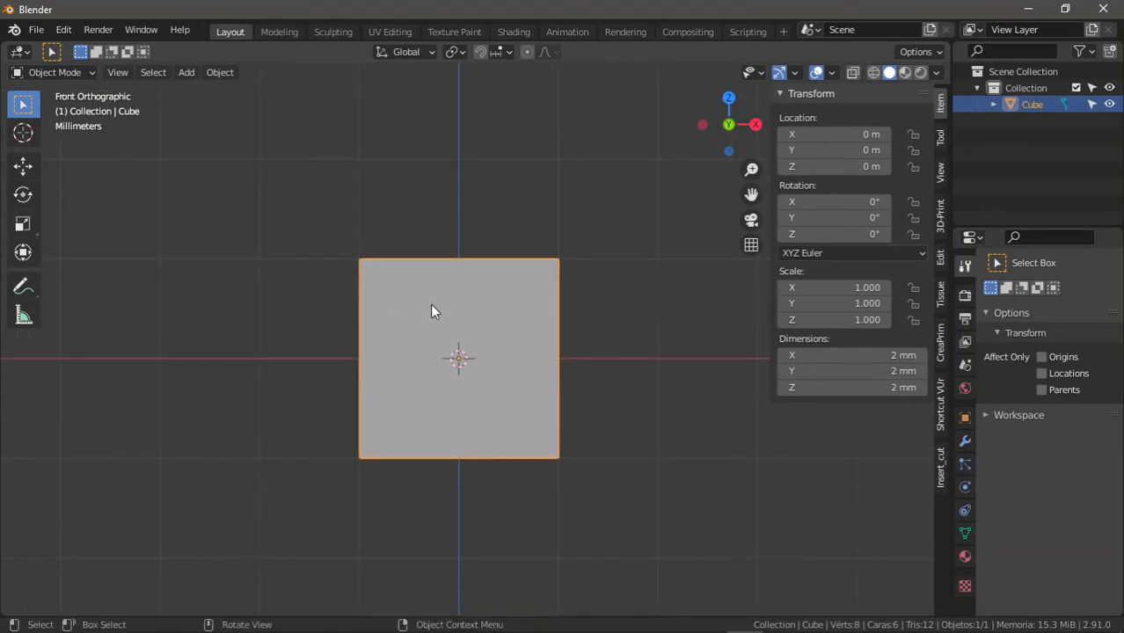
{"action": "middle_click_drag", "start_coordinate": [431, 304], "coordinate": [419, 341], "text": "ctrl"}
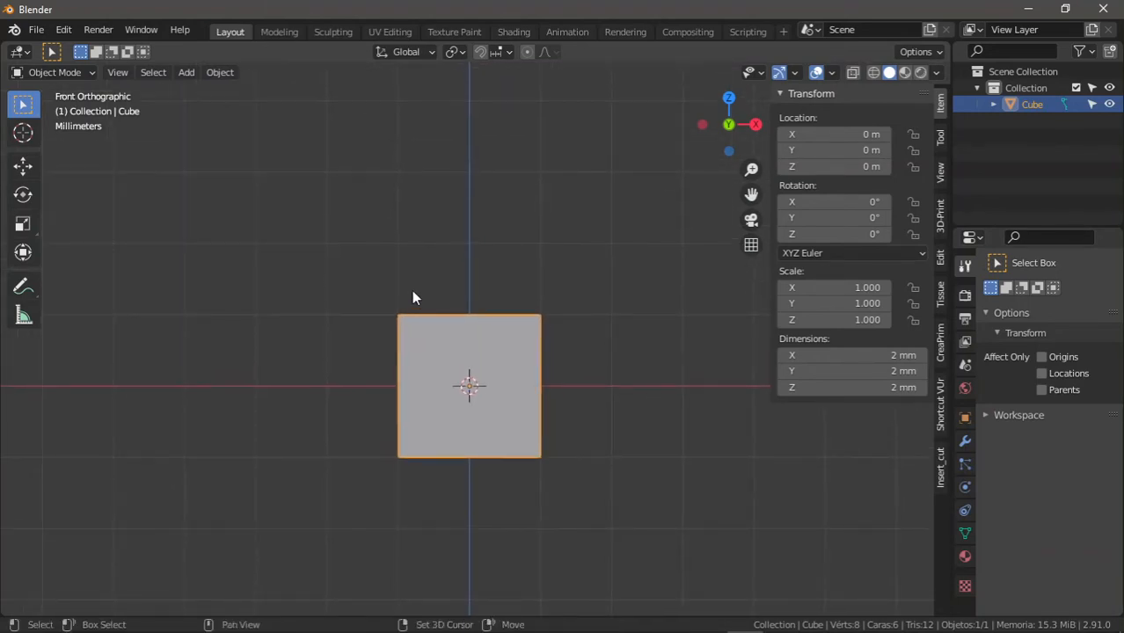
{"action": "middle_click_drag", "start_coordinate": [412, 291], "coordinate": [410, 325], "text": "shift"}
{"action": "middle_click_drag", "start_coordinate": [429, 295], "coordinate": [441, 308], "text": "shift"}
{"action": "middle_click_drag", "start_coordinate": [428, 300], "coordinate": [422, 339], "text": "ctrl"}
{"action": "middle_click_drag", "start_coordinate": [411, 297], "coordinate": [443, 385], "text": "shift"}
{"action": "middle_click_drag", "start_coordinate": [452, 297], "coordinate": [396, 334], "text": "shift"}
{"action": "middle_click_drag", "start_coordinate": [428, 312], "coordinate": [417, 343], "text": "shift"}
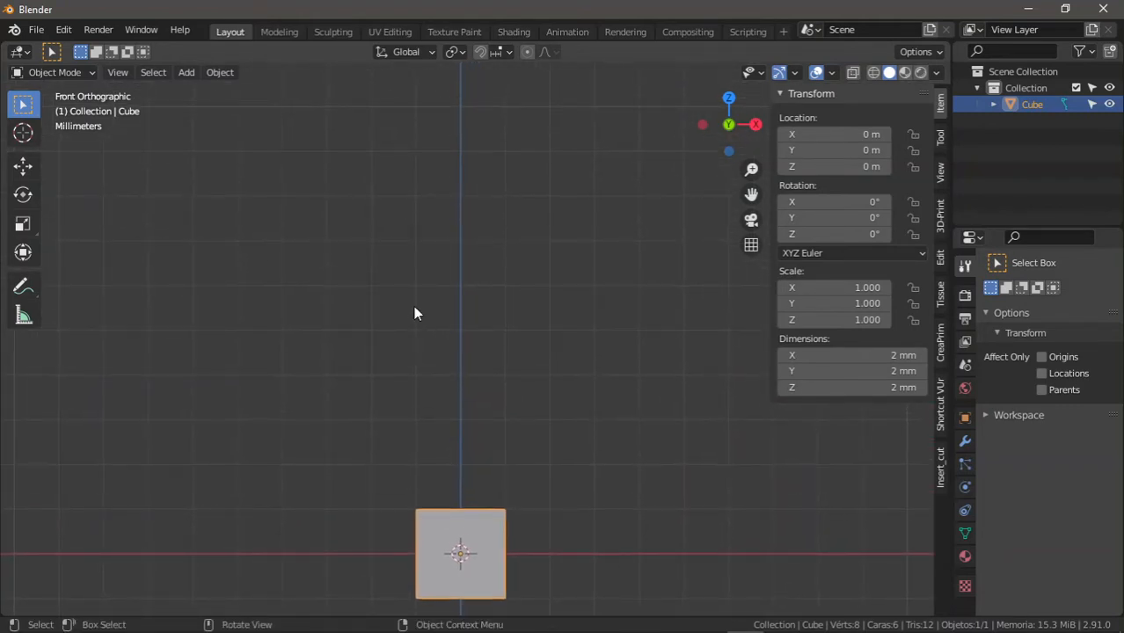
{"action": "mouse_move", "coordinate": [415, 305]}
{"action": "middle_mouse_down", "text": "ctrl"}
{"action": "mouse_move", "coordinate": [418, 316]}
{"action": "mouse_move", "coordinate": [424, 302]}
{"action": "mouse_move", "coordinate": [424, 334]}
{"action": "mouse_move", "coordinate": [426, 319]}
{"action": "mouse_move", "coordinate": [412, 340]}
{"action": "mouse_move", "coordinate": [422, 320]}
{"action": "middle_mouse_up", "text": "ctrl"}
Step: Hide the sidebar and handwrite the annotation "1 PLAN. ÓSEA" above the cube, circling the number and underlining ÓSEA
{"action": "key", "text": "n"}
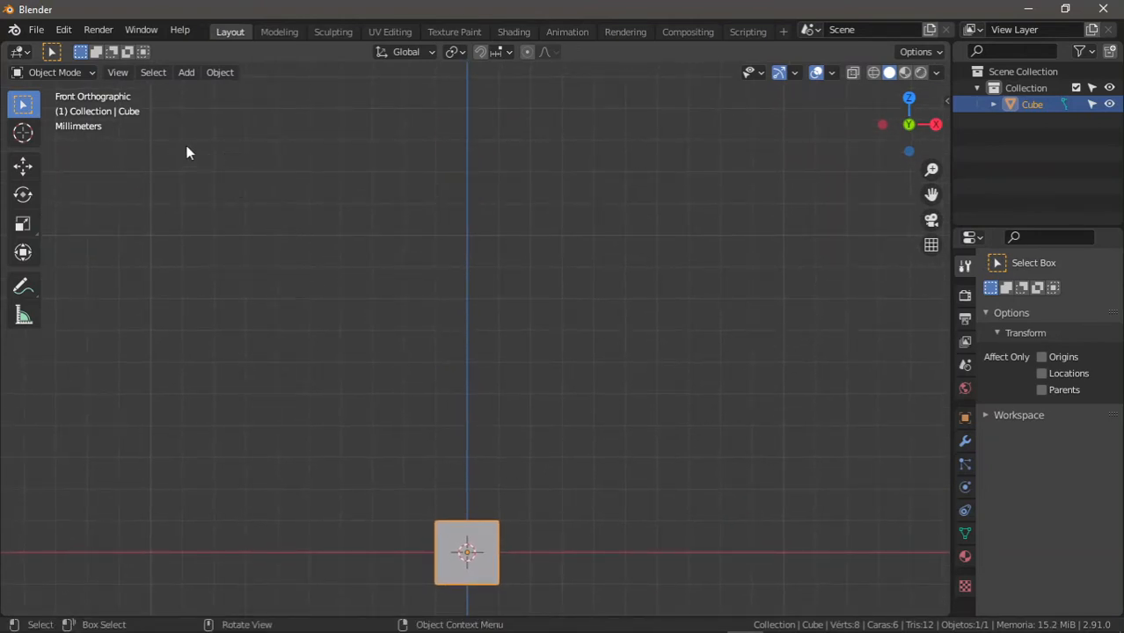
{"action": "mouse_move", "coordinate": [175, 113]}
{"action": "left_mouse_down"}
{"action": "mouse_move", "coordinate": [179, 136]}
{"action": "mouse_move", "coordinate": [262, 114]}
{"action": "mouse_move", "coordinate": [279, 129]}
{"action": "mouse_move", "coordinate": [328, 116]}
{"action": "left_mouse_up"}
{"action": "left_click", "coordinate": [336, 138]}
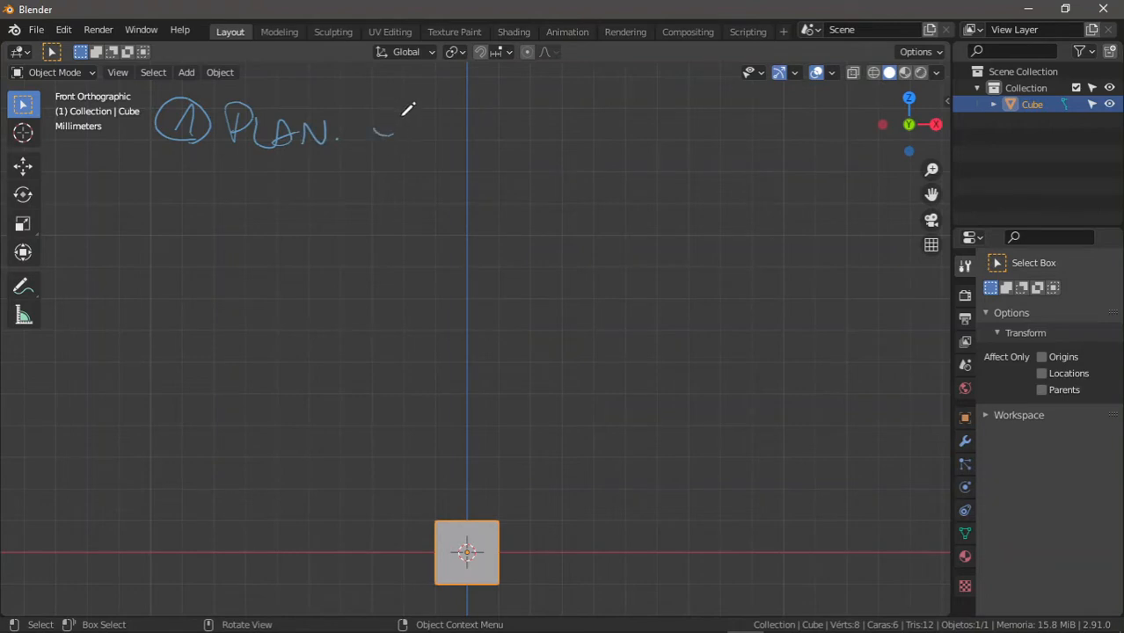
{"action": "left_click_drag", "start_coordinate": [402, 115], "coordinate": [393, 116]}
{"action": "mouse_move", "coordinate": [426, 112]}
{"action": "left_mouse_down"}
{"action": "mouse_move", "coordinate": [412, 138]}
{"action": "mouse_move", "coordinate": [467, 142]}
{"action": "left_mouse_up"}
{"action": "mouse_move", "coordinate": [442, 129]}
{"action": "left_mouse_down"}
{"action": "mouse_move", "coordinate": [478, 116]}
{"action": "mouse_move", "coordinate": [510, 148]}
{"action": "left_mouse_up"}
{"action": "left_click_drag", "start_coordinate": [480, 135], "coordinate": [504, 133]}
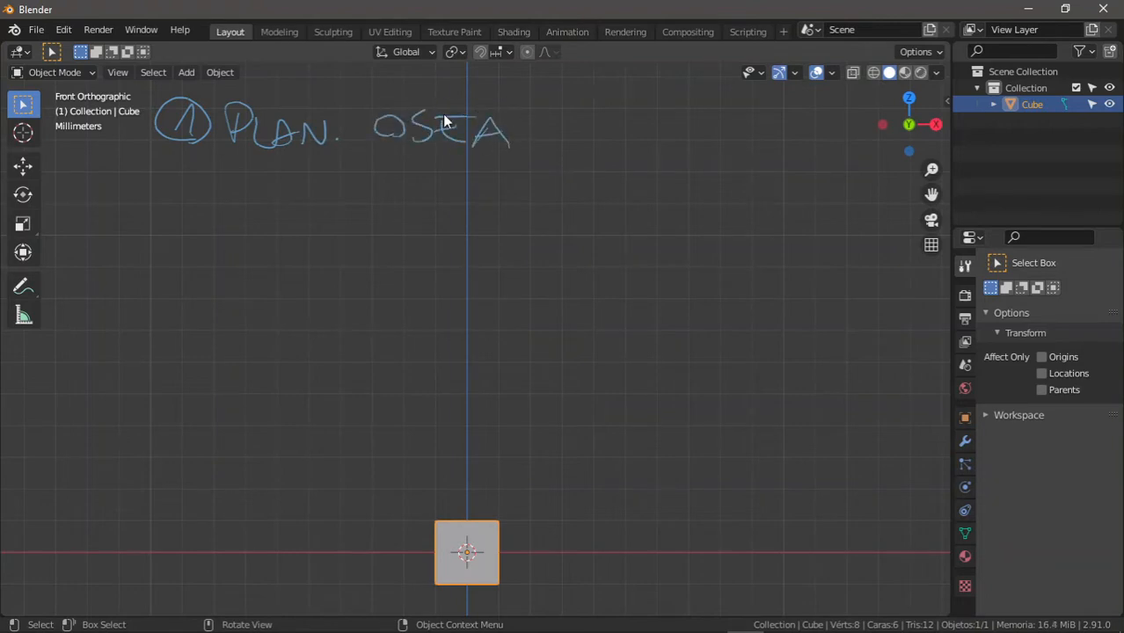
{"action": "left_click_drag", "start_coordinate": [389, 153], "coordinate": [506, 150]}
Step: Handwrite a second annotation line with a circled 2 and the underlined word "CARNE."
{"action": "left_click_drag", "start_coordinate": [176, 186], "coordinate": [188, 226]}
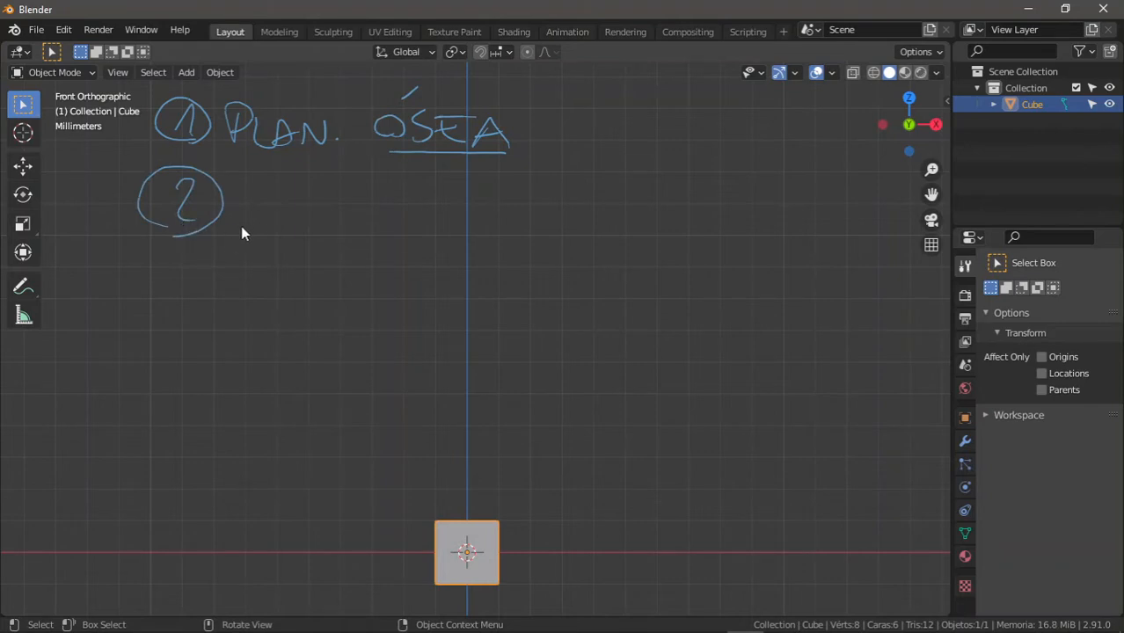
{"action": "mouse_move", "coordinate": [269, 191]}
{"action": "left_mouse_down"}
{"action": "mouse_move", "coordinate": [283, 208]}
{"action": "mouse_move", "coordinate": [414, 236]}
{"action": "left_mouse_up"}
{"action": "left_click_drag", "start_coordinate": [277, 235], "coordinate": [400, 238]}
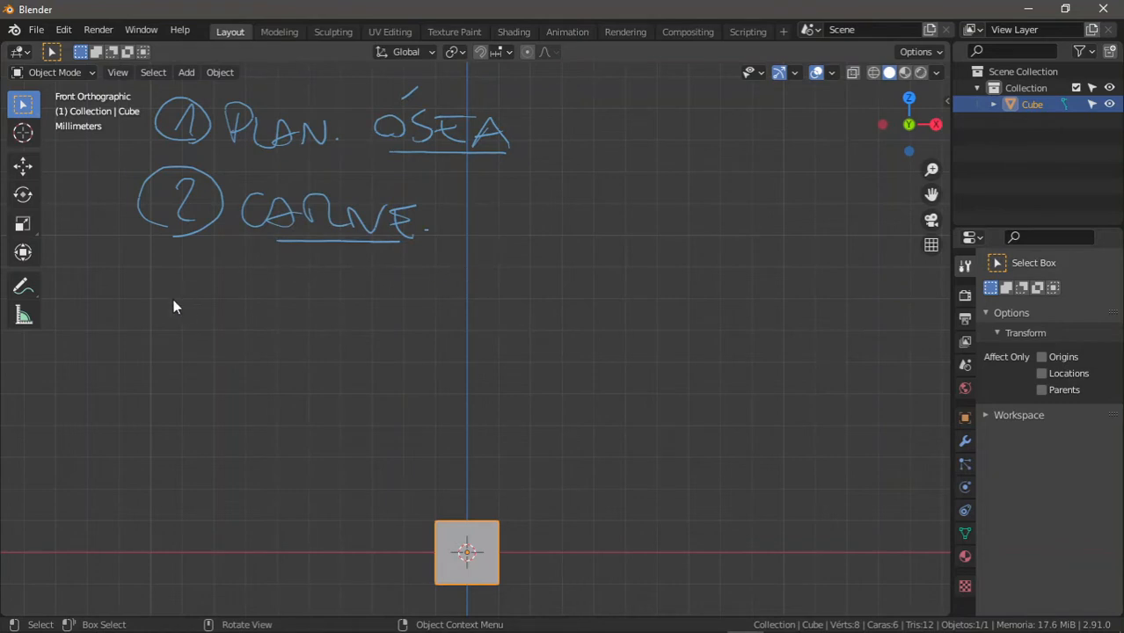
Step: Handwrite a third annotation line, a circled 3 with "GESTUAL / DETALLES", and underline both words
{"action": "mouse_move", "coordinate": [174, 299]}
{"action": "left_mouse_down"}
{"action": "mouse_move", "coordinate": [198, 321]}
{"action": "mouse_move", "coordinate": [229, 327]}
{"action": "left_mouse_up"}
{"action": "mouse_move", "coordinate": [283, 296]}
{"action": "left_mouse_down"}
{"action": "mouse_move", "coordinate": [290, 332]}
{"action": "mouse_move", "coordinate": [321, 332]}
{"action": "left_mouse_up"}
{"action": "mouse_move", "coordinate": [347, 296]}
{"action": "left_mouse_down"}
{"action": "mouse_move", "coordinate": [352, 336]}
{"action": "mouse_move", "coordinate": [395, 319]}
{"action": "mouse_move", "coordinate": [465, 332]}
{"action": "left_mouse_up"}
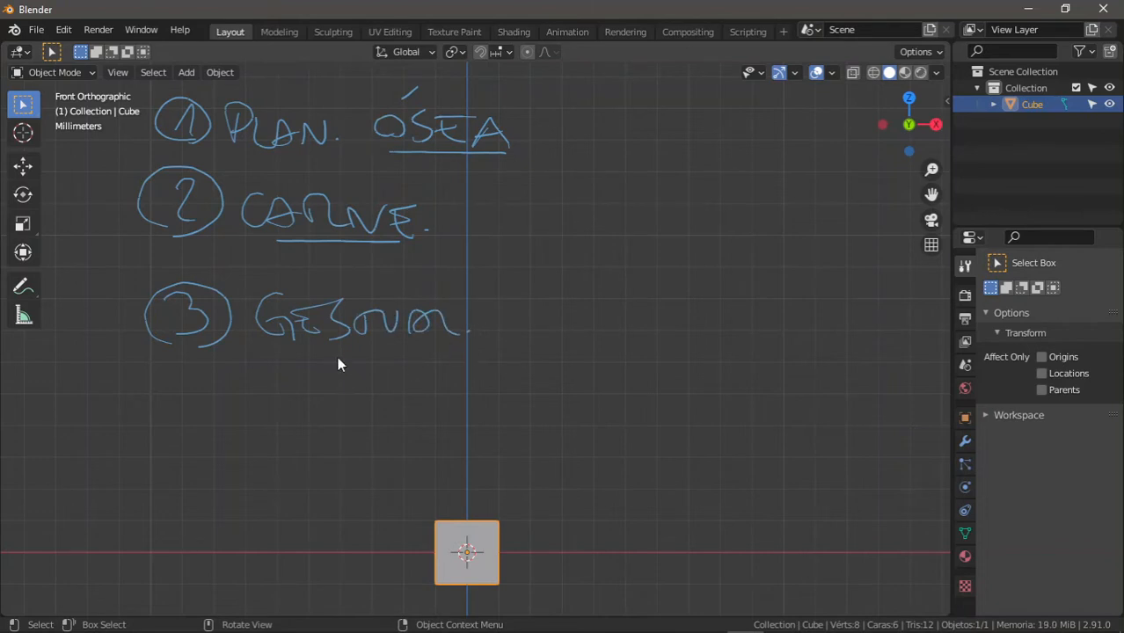
{"action": "left_click_drag", "start_coordinate": [323, 352], "coordinate": [461, 349]}
{"action": "mouse_move", "coordinate": [532, 308]}
{"action": "left_mouse_down"}
{"action": "mouse_move", "coordinate": [580, 332]}
{"action": "mouse_move", "coordinate": [621, 317]}
{"action": "mouse_move", "coordinate": [651, 337]}
{"action": "mouse_move", "coordinate": [715, 327]}
{"action": "mouse_move", "coordinate": [745, 349]}
{"action": "left_mouse_up"}
{"action": "left_click_drag", "start_coordinate": [580, 353], "coordinate": [692, 351]}
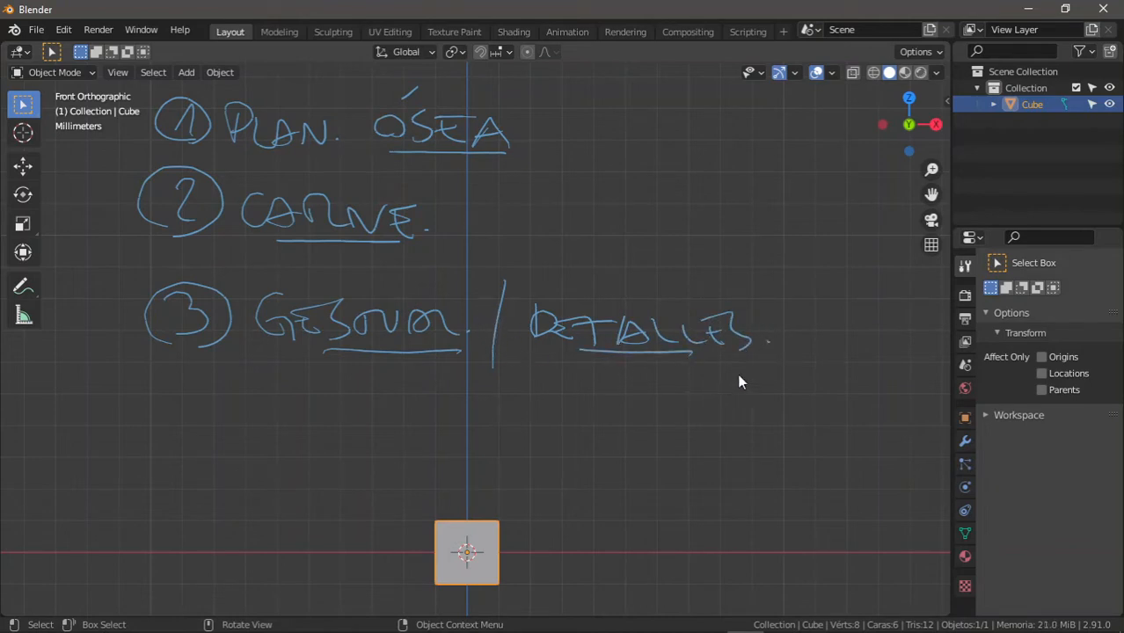
Step: Draw a circle at the end of DETALLES, label it with a circled "BIG", and draw an arrow from it towards GESTUAL
{"action": "mouse_move", "coordinate": [750, 370]}
{"action": "left_mouse_down"}
{"action": "mouse_move", "coordinate": [768, 379]}
{"action": "mouse_move", "coordinate": [760, 388]}
{"action": "left_mouse_up"}
{"action": "mouse_move", "coordinate": [743, 262]}
{"action": "left_mouse_down"}
{"action": "mouse_move", "coordinate": [758, 250]}
{"action": "mouse_move", "coordinate": [799, 265]}
{"action": "left_mouse_up"}
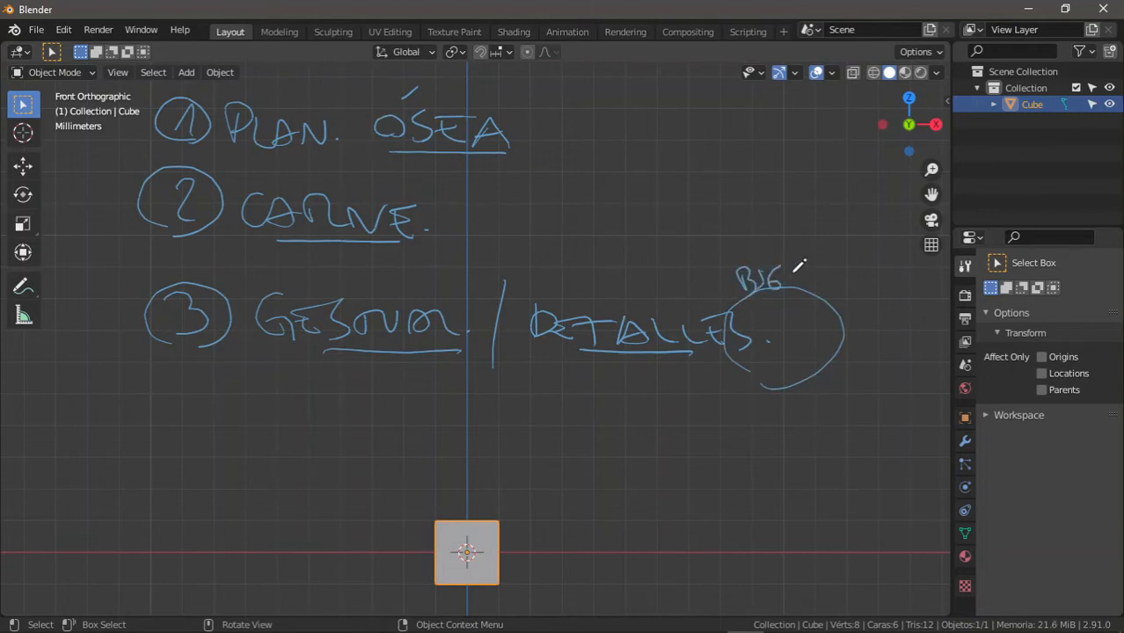
{"action": "mouse_move", "coordinate": [731, 278]}
{"action": "left_mouse_down"}
{"action": "mouse_move", "coordinate": [736, 265]}
{"action": "mouse_move", "coordinate": [739, 296]}
{"action": "mouse_move", "coordinate": [568, 249]}
{"action": "mouse_move", "coordinate": [447, 267]}
{"action": "mouse_move", "coordinate": [465, 257]}
{"action": "left_mouse_up"}
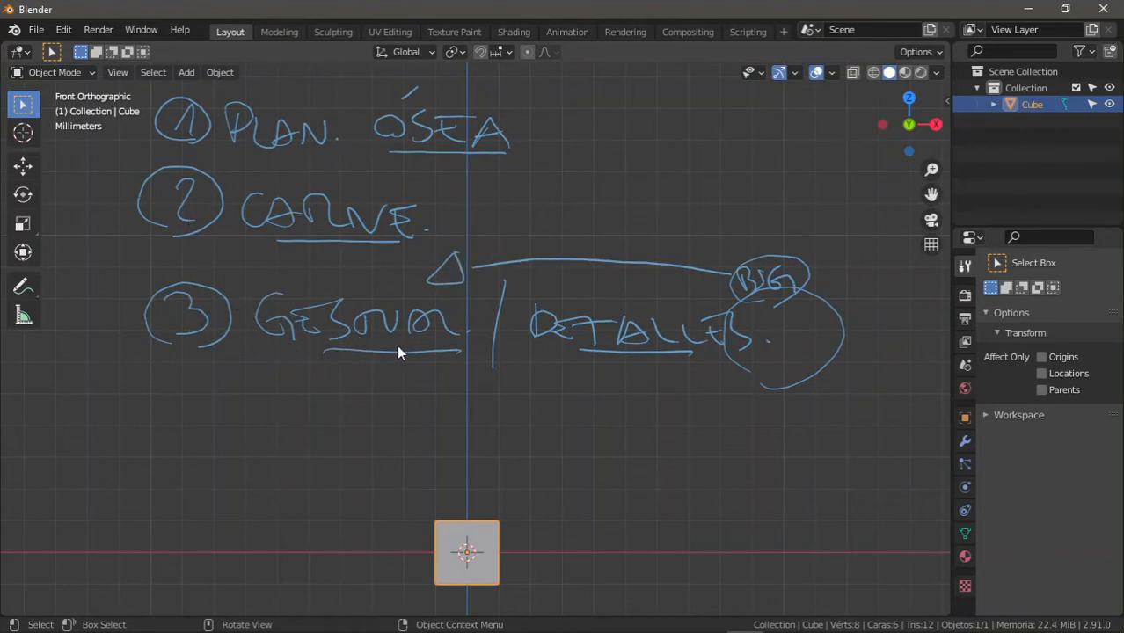
Step: Add emphasis underlines beneath the handwritten "PLAN. ÓSEA" and "CARNE" lines
{"action": "middle_click_drag", "start_coordinate": [398, 296], "coordinate": [401, 292], "text": "shift"}
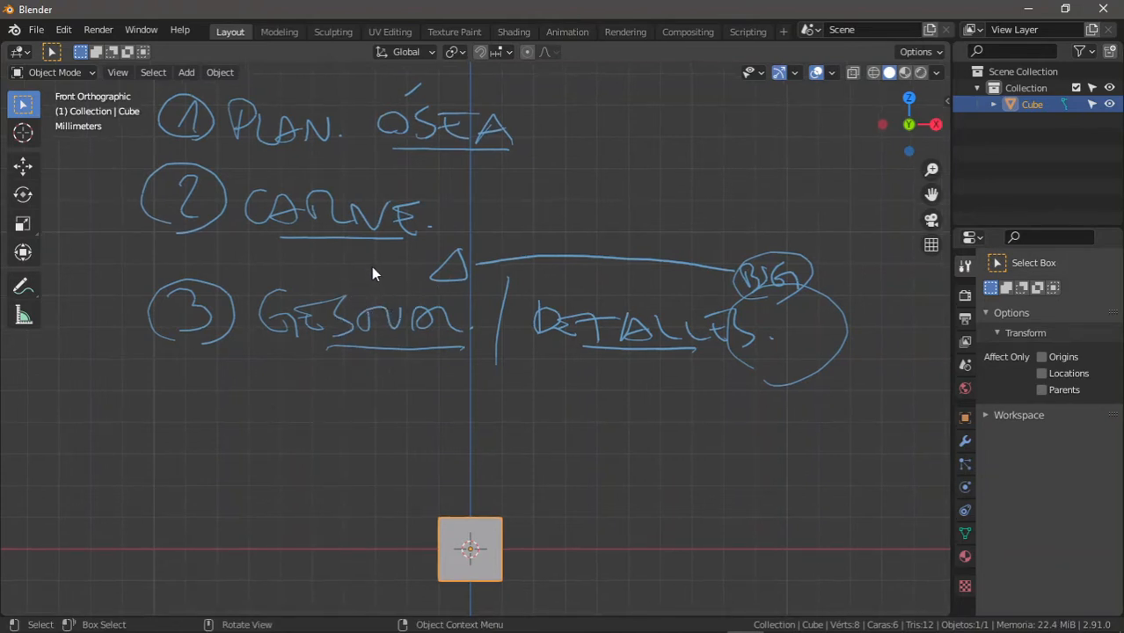
{"action": "left_click_drag", "start_coordinate": [247, 156], "coordinate": [489, 161]}
{"action": "left_click_drag", "start_coordinate": [254, 236], "coordinate": [421, 239]}
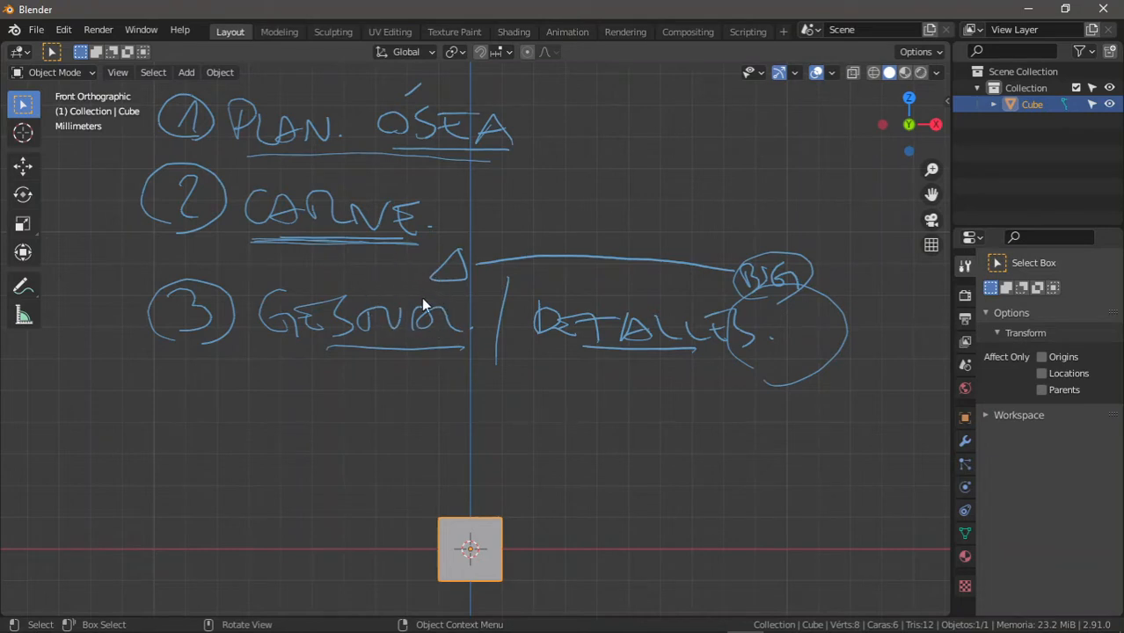
Step: Draw a frame around the list numbers and add a circled 4 with an arrow beneath them
{"action": "scroll", "coordinate": [429, 303], "scroll_direction": "down", "scroll_amount": 3}
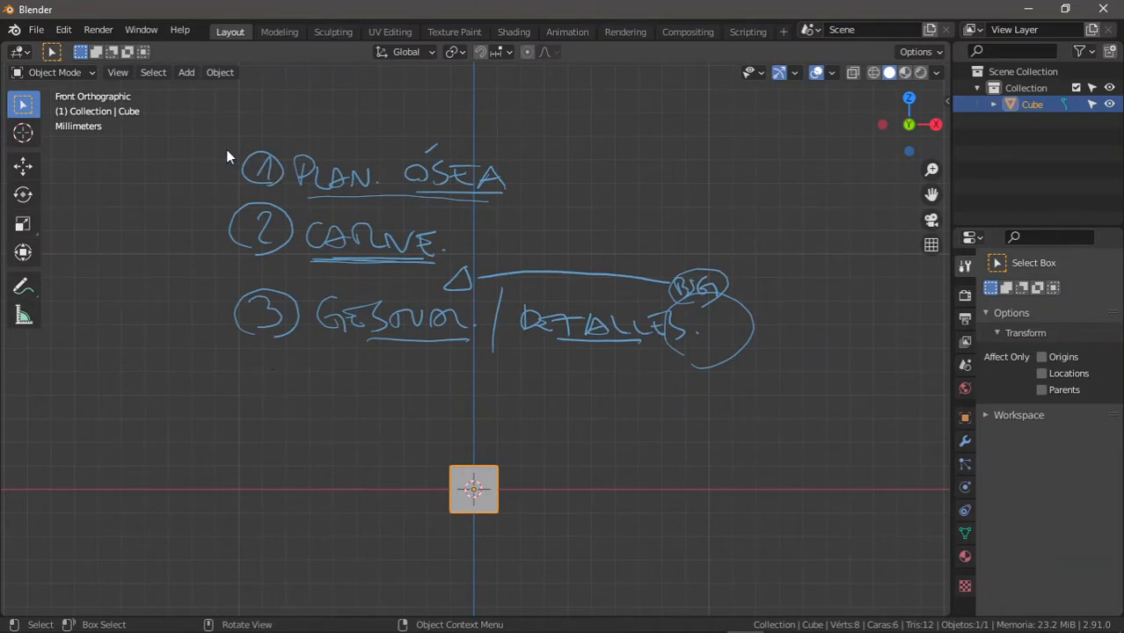
{"action": "mouse_move", "coordinate": [226, 149]}
{"action": "left_mouse_down"}
{"action": "mouse_move", "coordinate": [239, 293]}
{"action": "mouse_move", "coordinate": [299, 141]}
{"action": "left_mouse_up"}
{"action": "mouse_move", "coordinate": [298, 227]}
{"action": "left_mouse_down"}
{"action": "mouse_move", "coordinate": [250, 376]}
{"action": "mouse_move", "coordinate": [287, 433]}
{"action": "mouse_move", "coordinate": [353, 409]}
{"action": "left_mouse_up"}
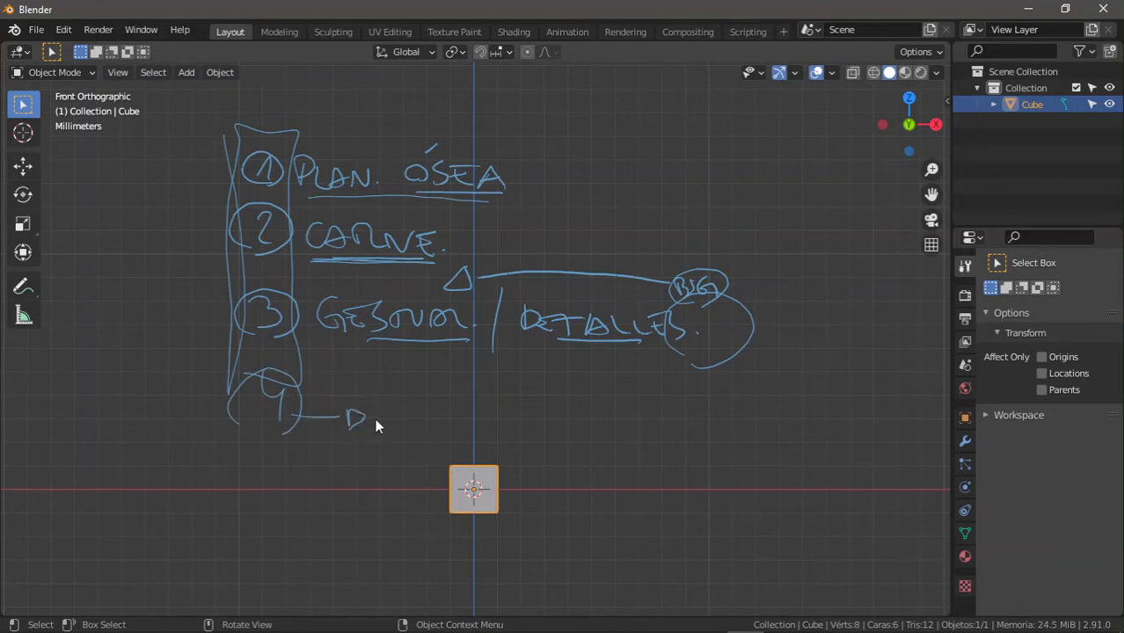
Step: Underline the word DETALLES again and draw curves around it for emphasis
{"action": "middle_click_drag", "start_coordinate": [408, 404], "coordinate": [403, 393], "text": "shift"}
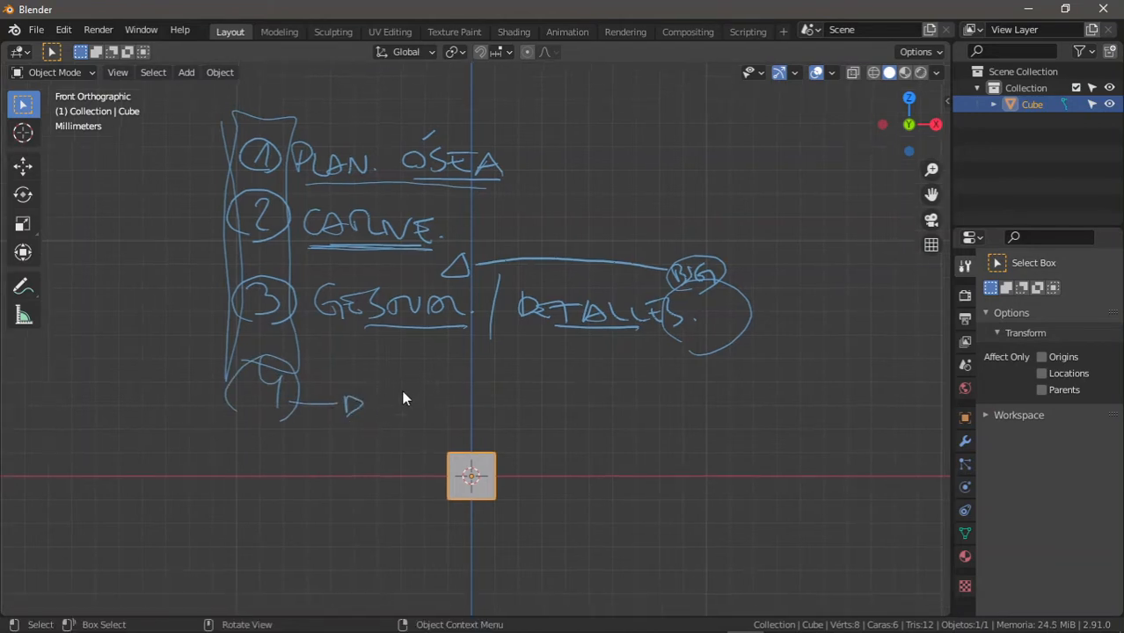
{"action": "left_click_drag", "start_coordinate": [558, 333], "coordinate": [626, 335]}
{"action": "middle_click_drag", "start_coordinate": [555, 345], "coordinate": [527, 357], "text": "shift"}
{"action": "mouse_move", "coordinate": [556, 350]}
{"action": "left_mouse_down"}
{"action": "mouse_move", "coordinate": [539, 351]}
{"action": "mouse_move", "coordinate": [602, 400]}
{"action": "left_mouse_up"}
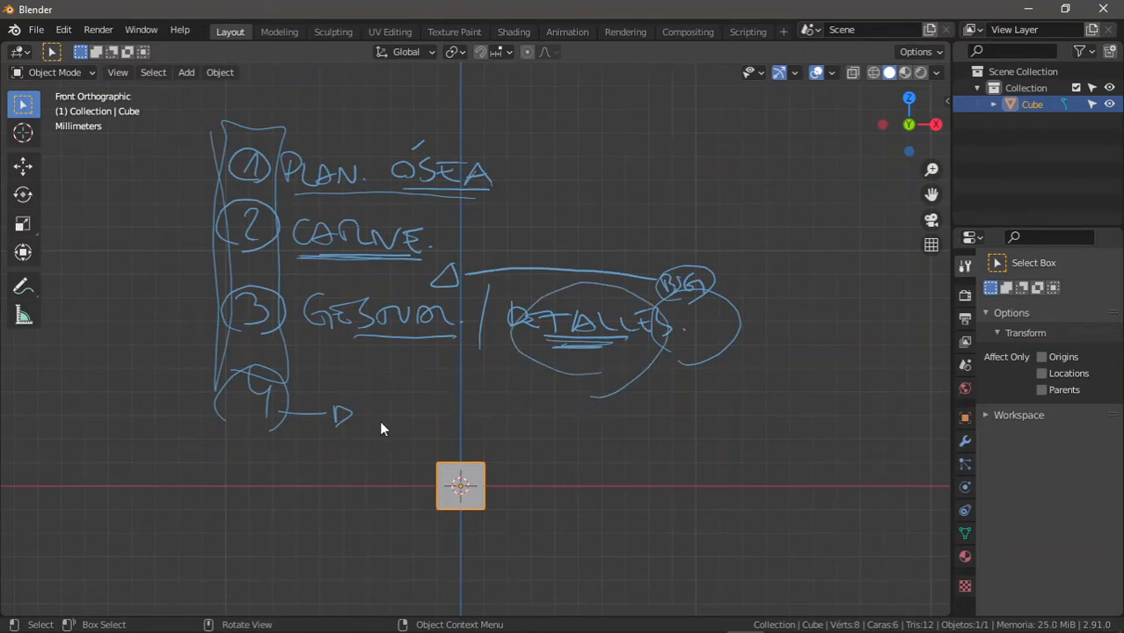
Step: Erase all handwritten annotations from the viewport and show the sidebar again
{"action": "mouse_move", "coordinate": [381, 428]}
{"action": "right_mouse_down"}
{"action": "mouse_move", "coordinate": [296, 369]}
{"action": "mouse_move", "coordinate": [247, 208]}
{"action": "mouse_move", "coordinate": [470, 177]}
{"action": "mouse_move", "coordinate": [431, 314]}
{"action": "mouse_move", "coordinate": [665, 294]}
{"action": "mouse_move", "coordinate": [600, 344]}
{"action": "mouse_move", "coordinate": [229, 389]}
{"action": "right_mouse_up"}
{"action": "middle_click_drag", "start_coordinate": [383, 381], "coordinate": [389, 267], "text": "shift"}
{"action": "mouse_move", "coordinate": [423, 409]}
{"action": "middle_mouse_down", "text": "ctrl"}
{"action": "mouse_move", "coordinate": [445, 345]}
{"action": "mouse_move", "coordinate": [461, 353]}
{"action": "mouse_move", "coordinate": [451, 346]}
{"action": "middle_mouse_up", "text": "ctrl"}
{"action": "key", "text": "n"}
Step: Delete the default cube from the scene
{"action": "mouse_move", "coordinate": [459, 388]}
{"action": "middle_mouse_down", "text": "shift"}
{"action": "mouse_move", "coordinate": [483, 385]}
{"action": "mouse_move", "coordinate": [483, 363]}
{"action": "mouse_move", "coordinate": [481, 392]}
{"action": "mouse_move", "coordinate": [476, 377]}
{"action": "middle_mouse_up", "text": "shift"}
{"action": "key", "text": "shift+c"}
{"action": "middle_click_drag", "start_coordinate": [485, 336], "coordinate": [474, 398], "text": "ctrl"}
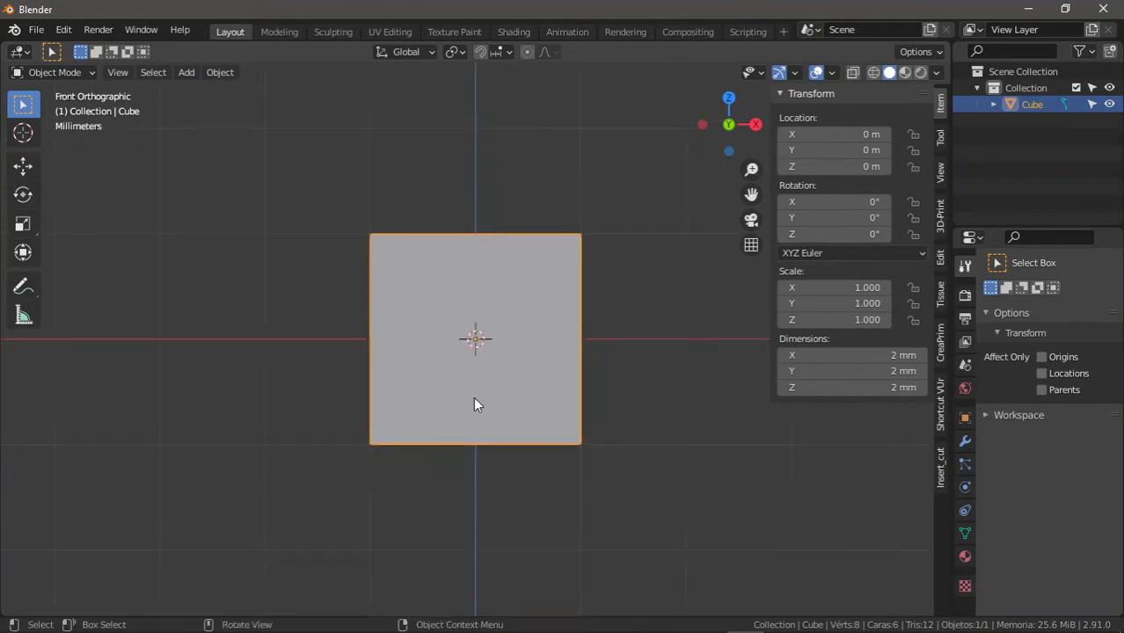
{"action": "scroll", "coordinate": [473, 405], "scroll_direction": "down", "scroll_amount": 3}
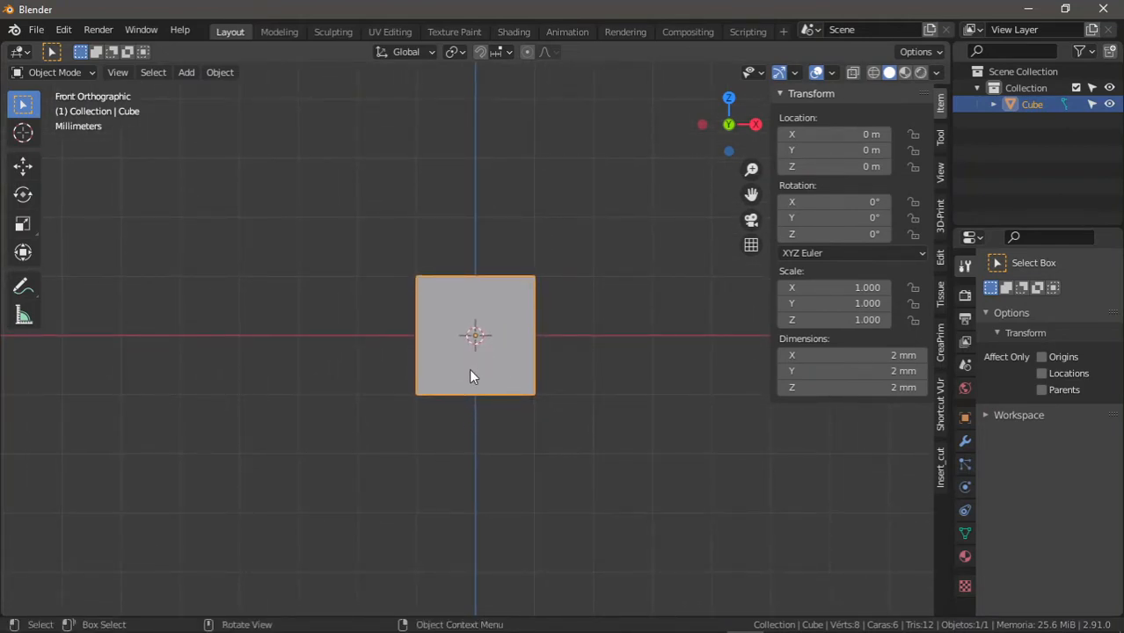
{"action": "key", "text": "x"}
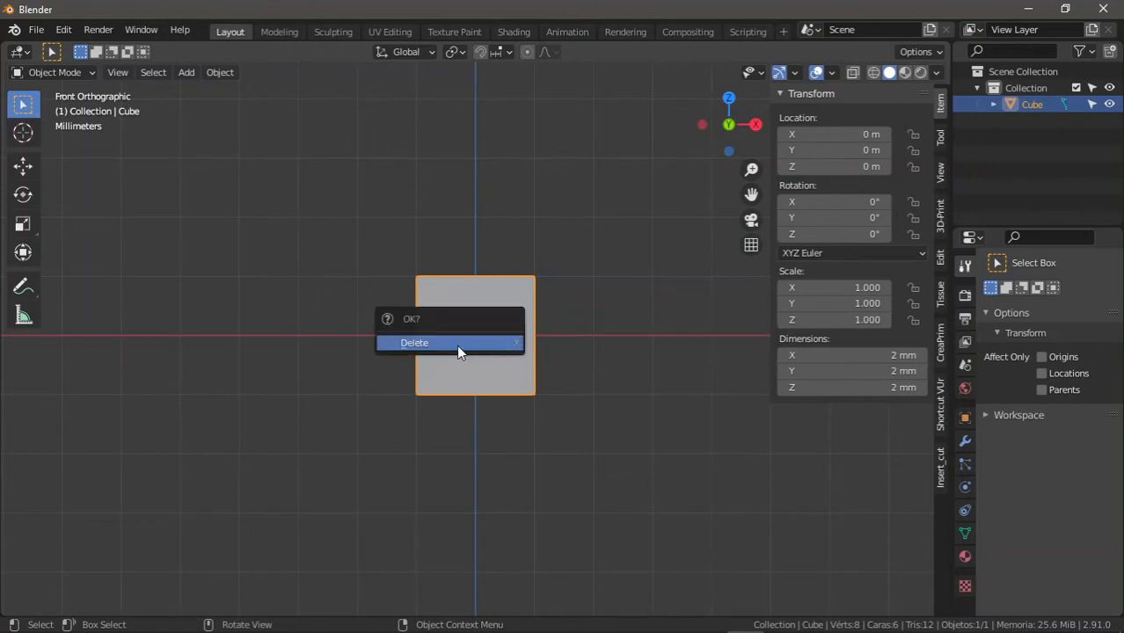
{"action": "left_click", "coordinate": [456, 344]}
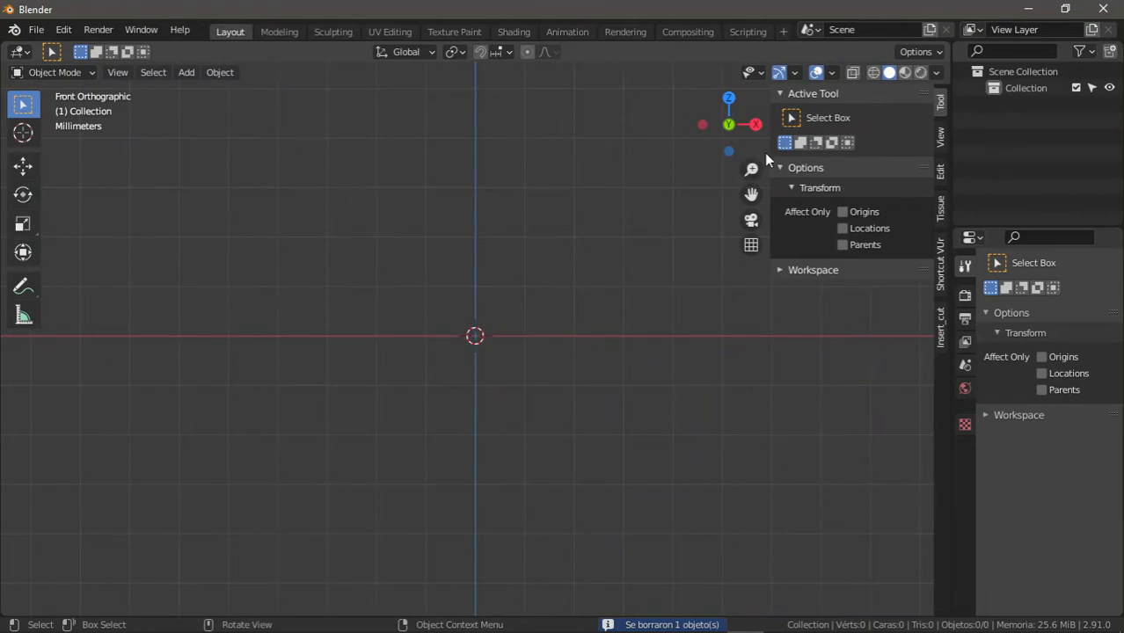
Step: Add a Ball metaball at the world origin with a radius of 1 cm
{"action": "middle_click_drag", "start_coordinate": [487, 271], "coordinate": [481, 269], "text": "shift"}
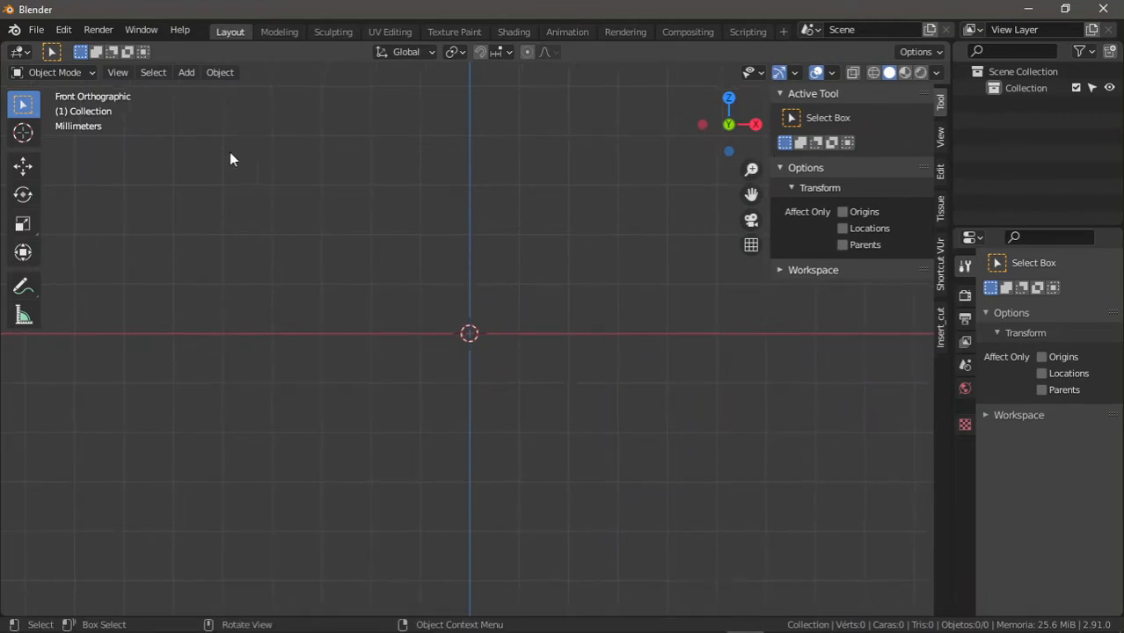
{"action": "left_click", "coordinate": [192, 76]}
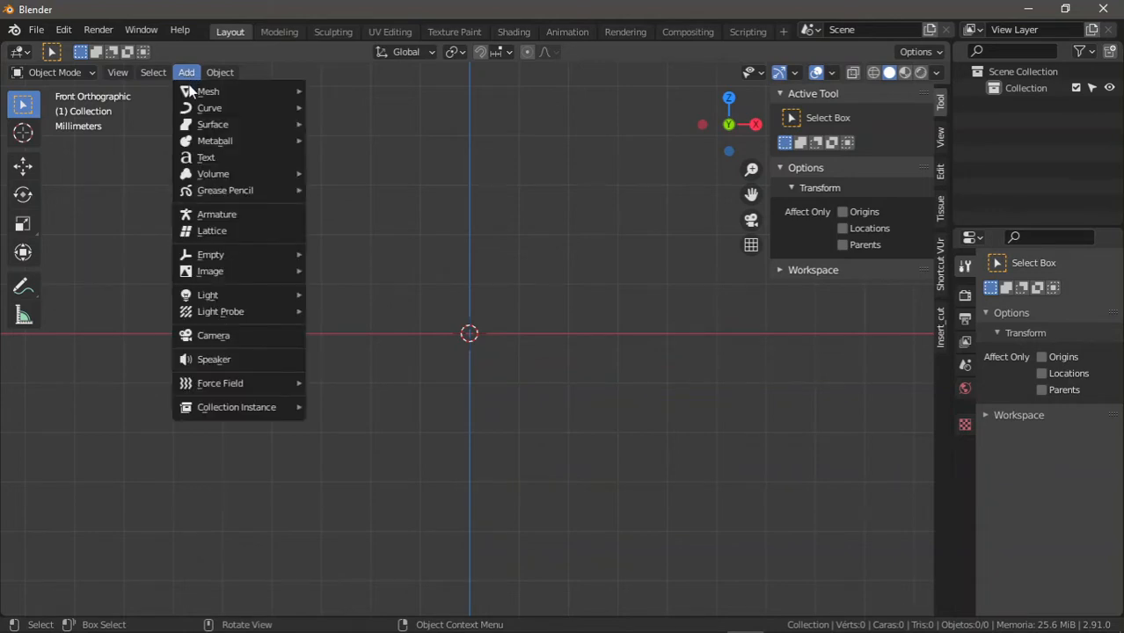
{"action": "mouse_move", "coordinate": [222, 143]}
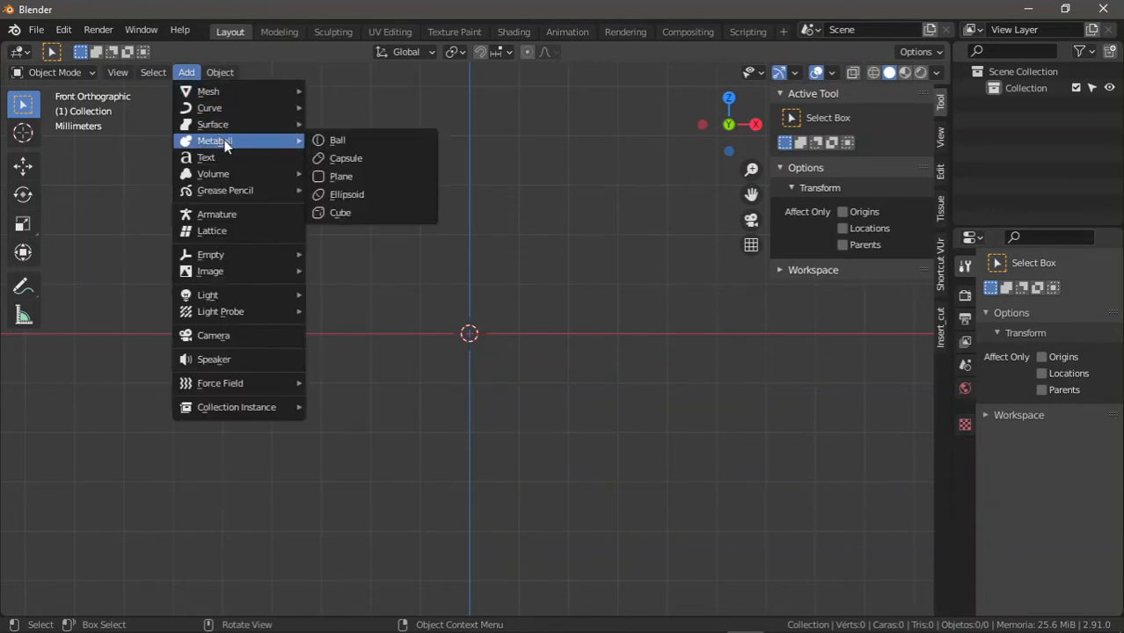
{"action": "left_click", "coordinate": [340, 144]}
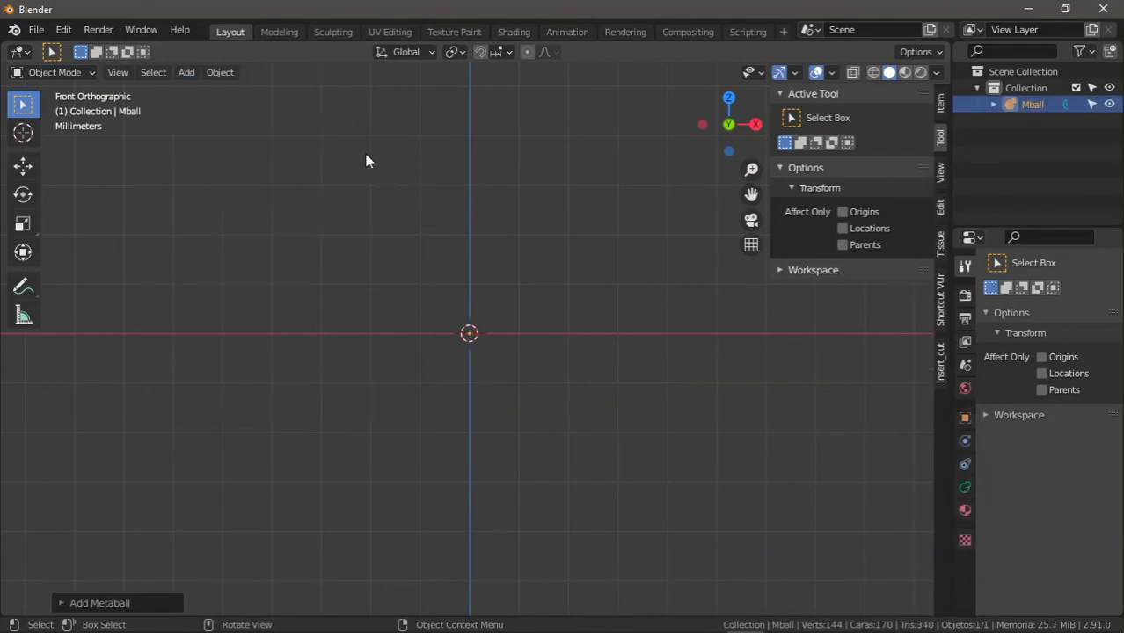
{"action": "left_click", "coordinate": [76, 604]}
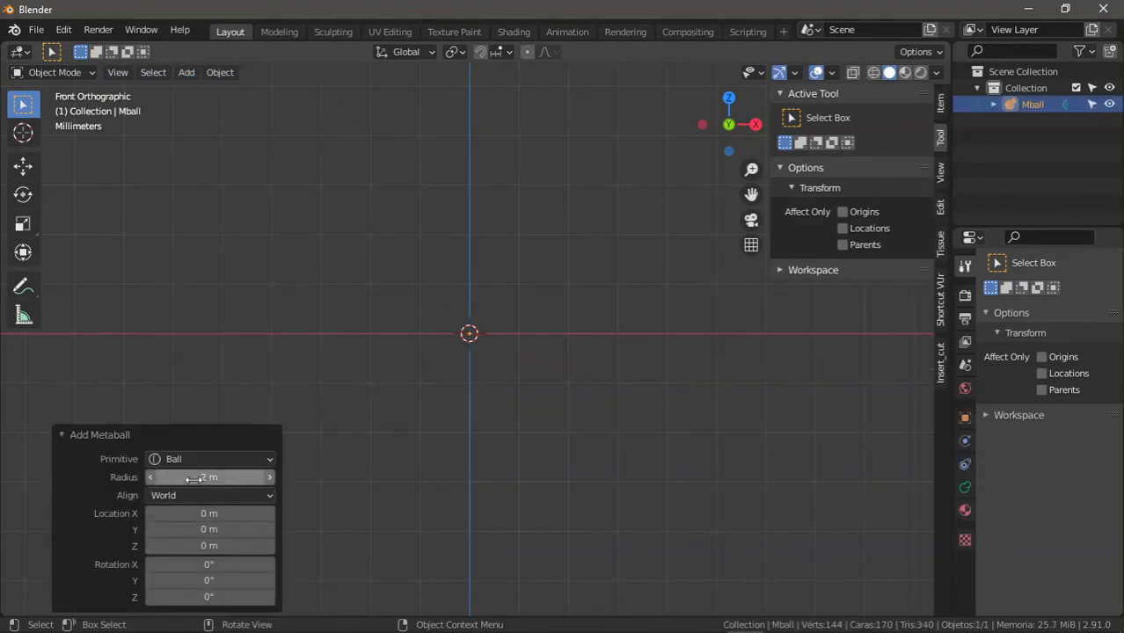
{"action": "left_click", "coordinate": [965, 487]}
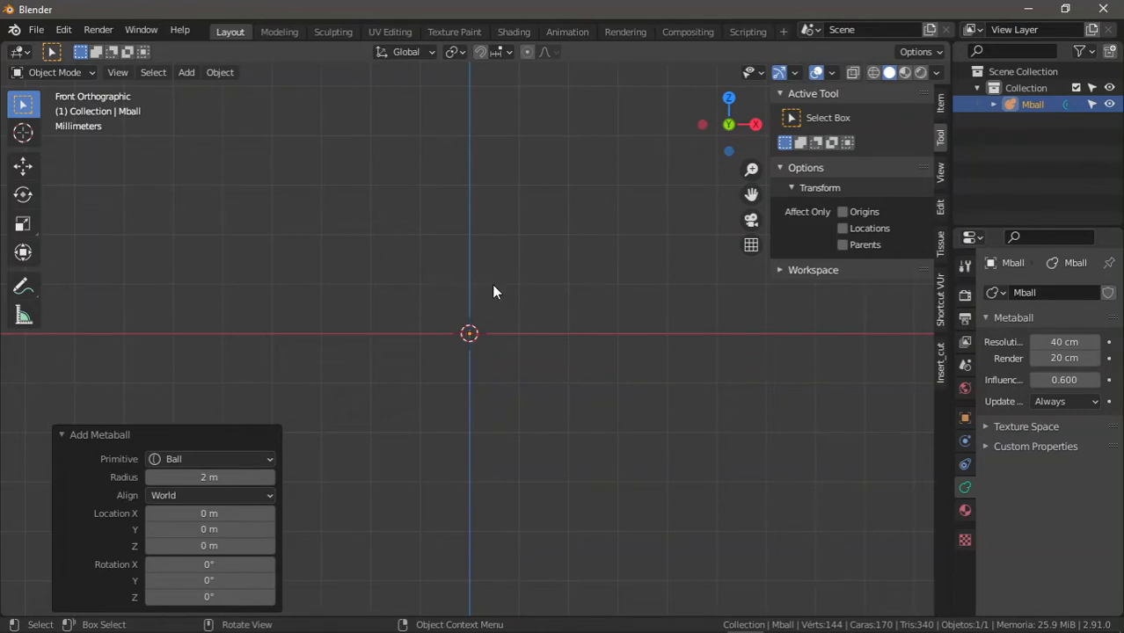
{"action": "left_click", "coordinate": [224, 477]}
{"action": "type", "text": "1 cm"}
{"action": "key", "text": "Return"}
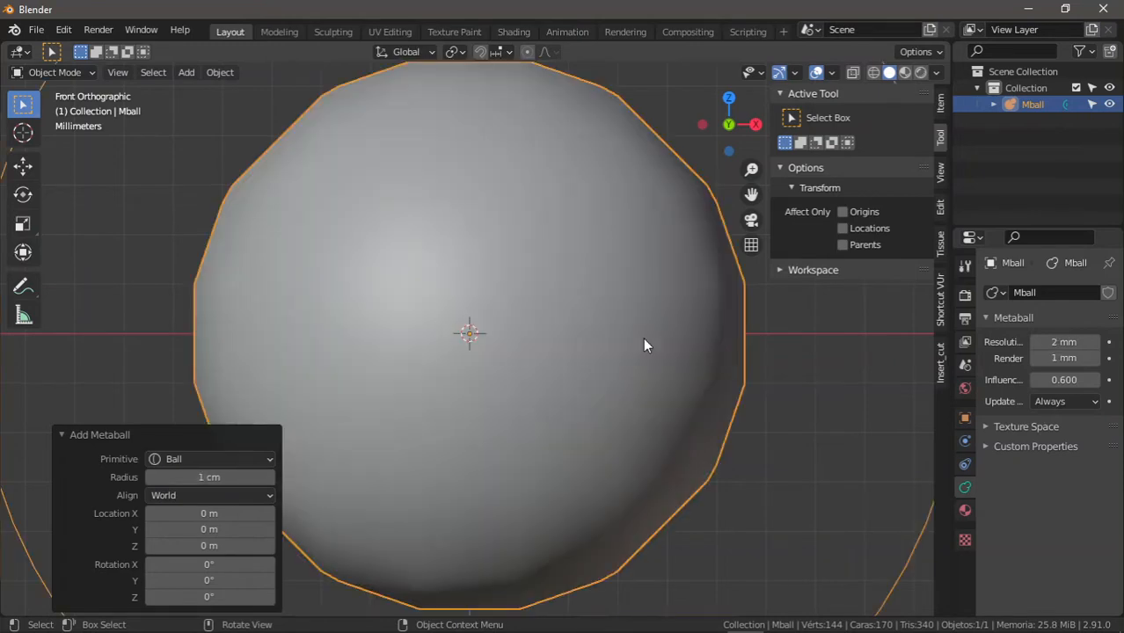
Step: Set the metaball's viewport resolution to 1 mm
{"action": "left_click", "coordinate": [1075, 339]}
{"action": "type", "text": "1 mm"}
{"action": "key", "text": "Return"}
{"action": "scroll", "coordinate": [521, 418], "scroll_direction": "down", "scroll_amount": 5}
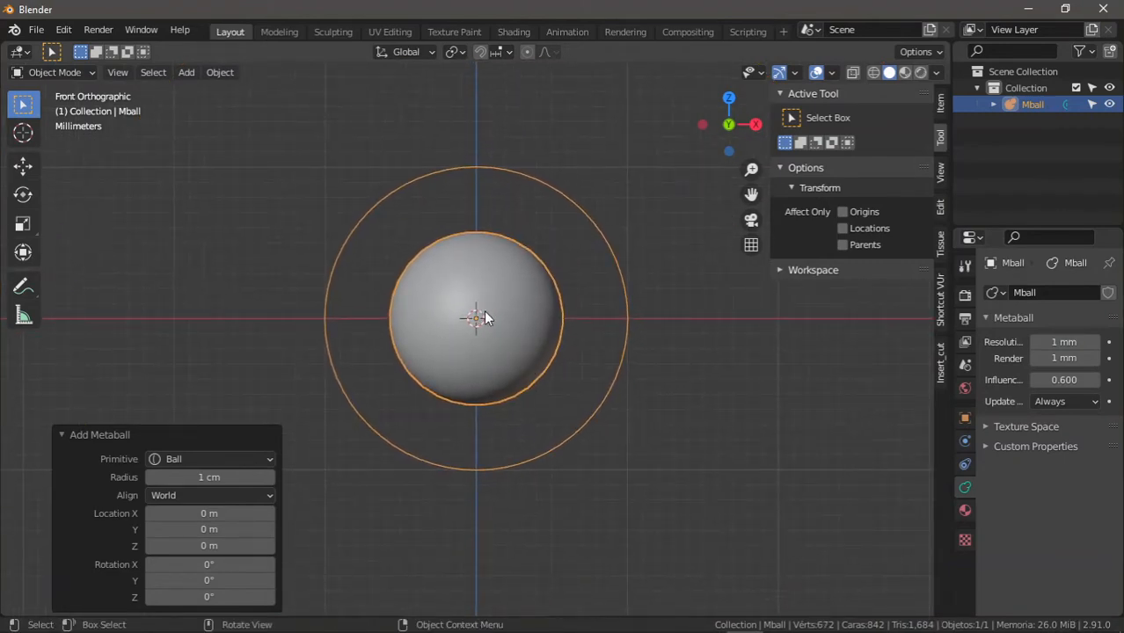
Step: Enter Edit Mode on the metaball object
{"action": "key", "text": "Tab"}
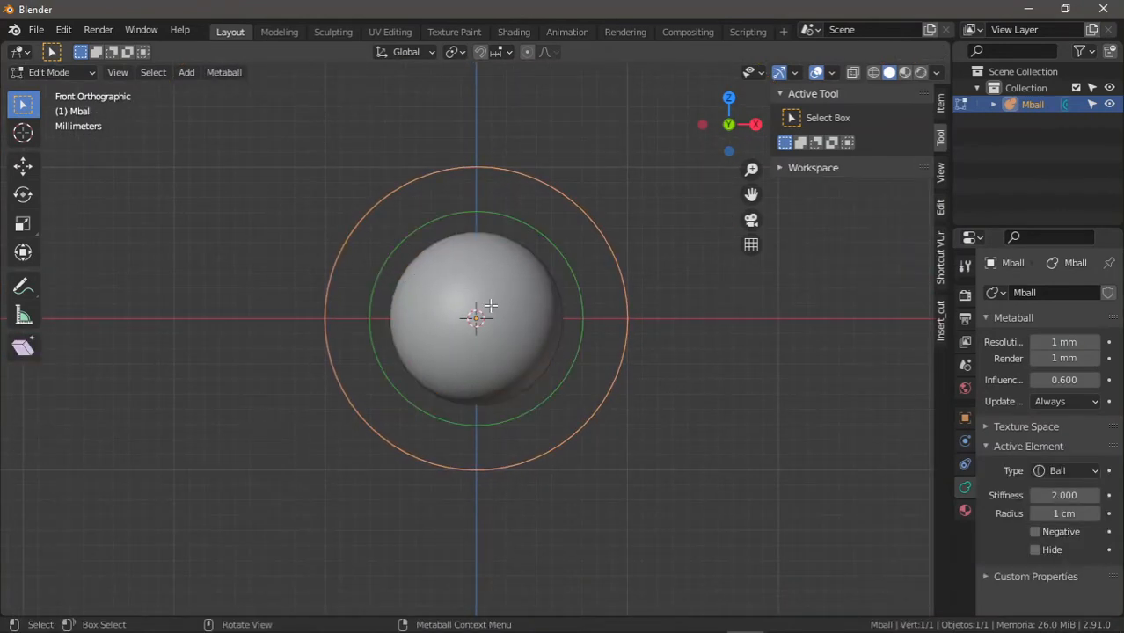
{"action": "middle_click_drag", "start_coordinate": [489, 275], "coordinate": [469, 293], "text": "shift"}
{"action": "middle_click_drag", "start_coordinate": [216, 166], "coordinate": [231, 173], "text": "shift"}
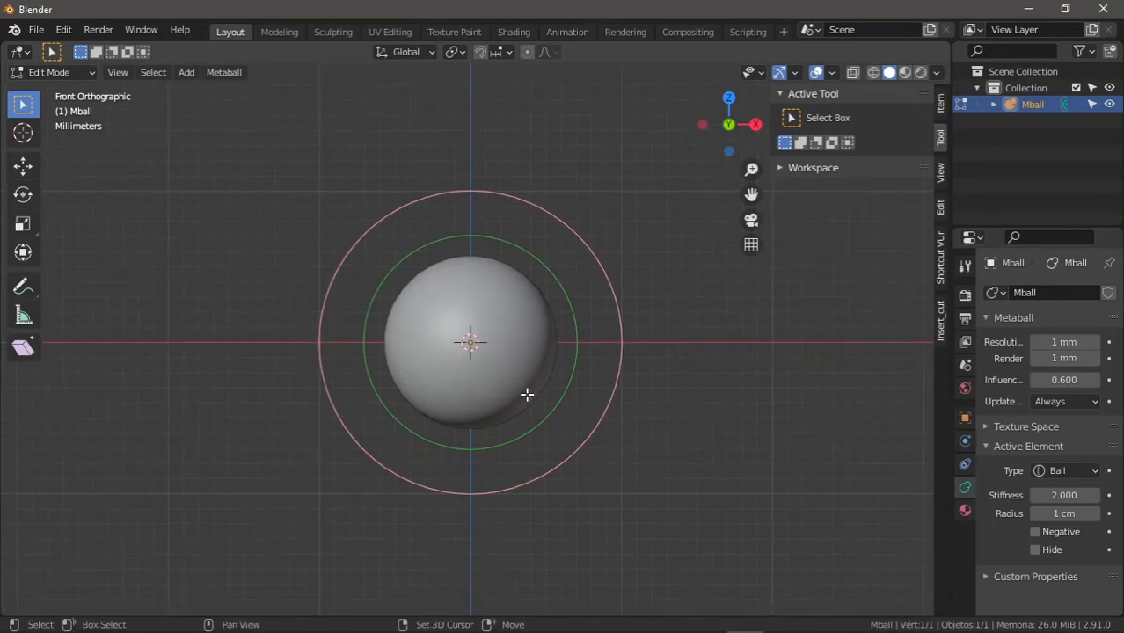
Step: Duplicate the ball about 7.3 mm downward in the front view, and delete that copy
{"action": "key", "text": "shift+d"}
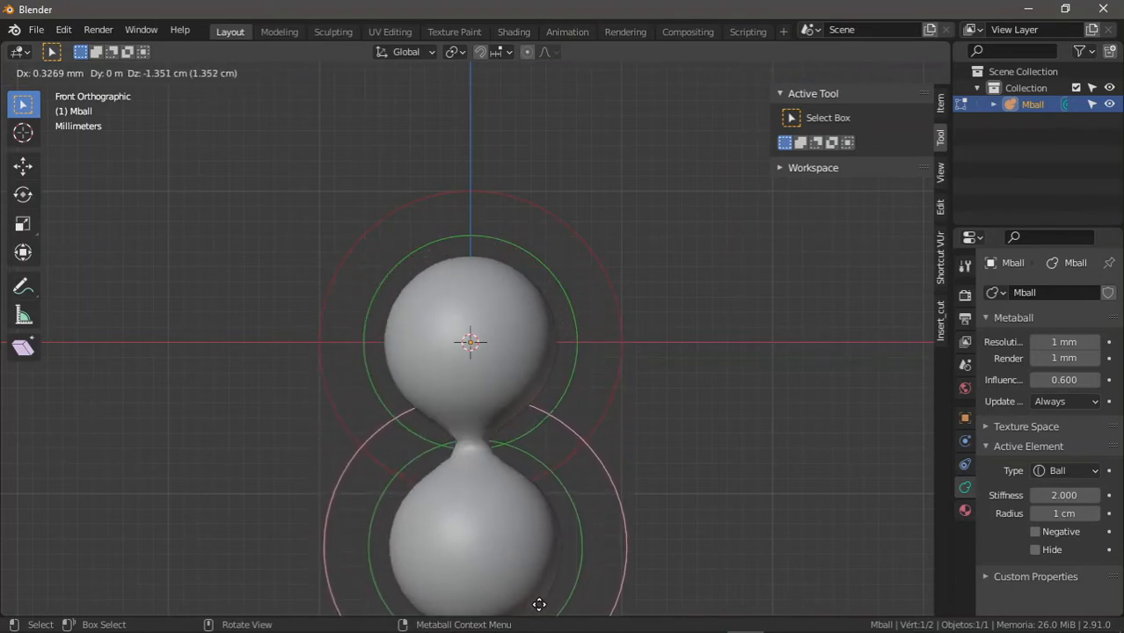
{"action": "left_click", "coordinate": [538, 527]}
{"action": "middle_click_drag", "start_coordinate": [560, 506], "coordinate": [575, 471], "text": "shift"}
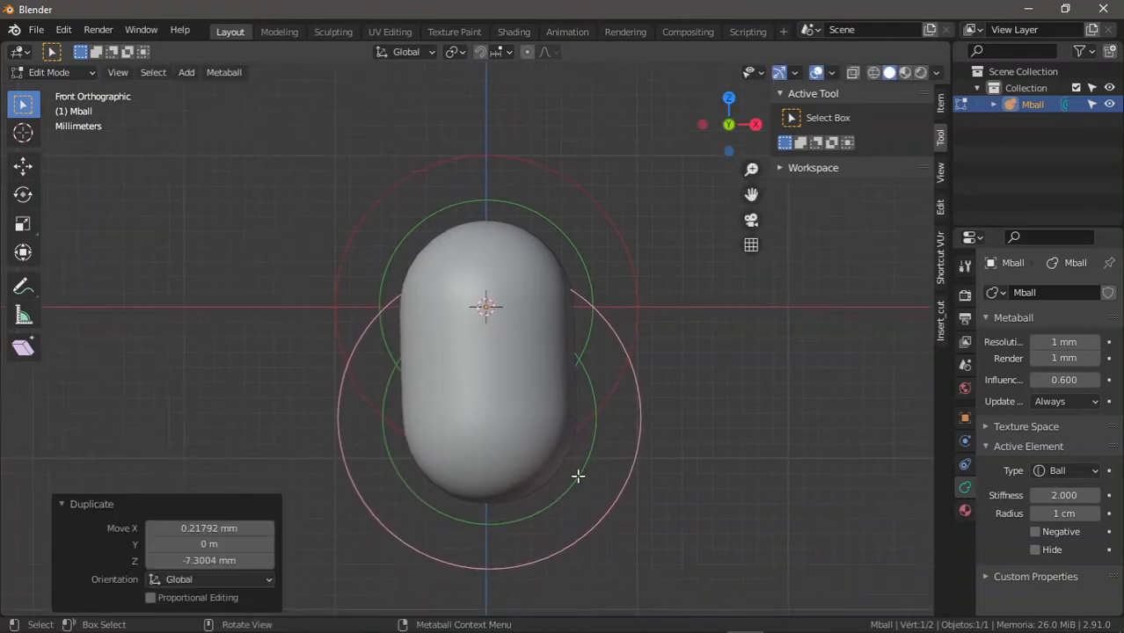
{"action": "key", "text": "x"}
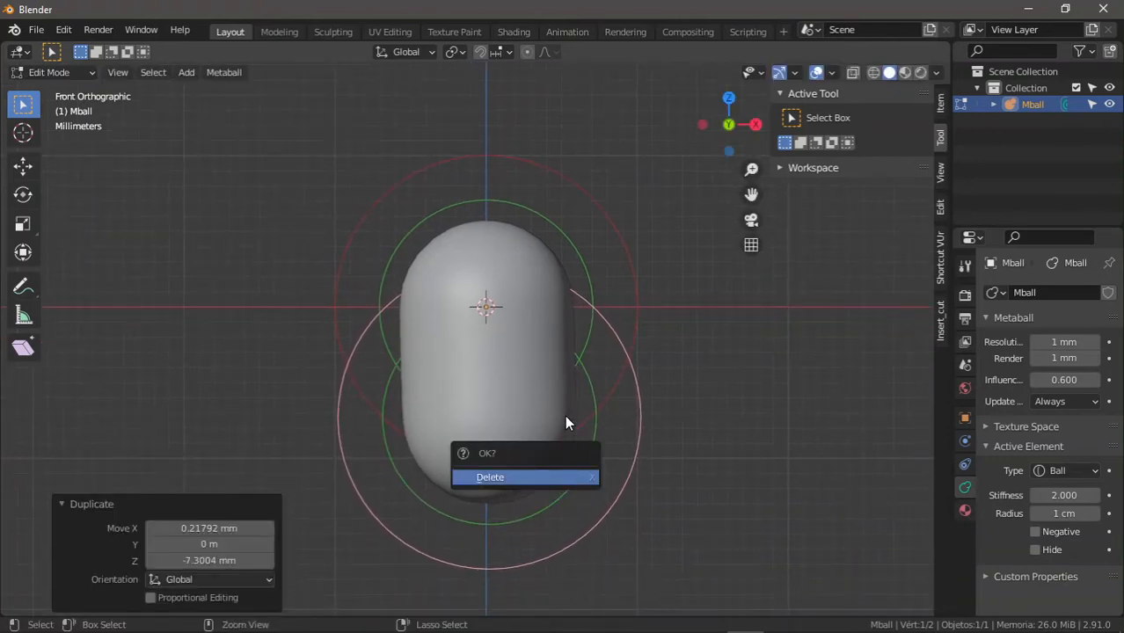
{"action": "left_click", "coordinate": [536, 482]}
{"action": "middle_click_drag", "start_coordinate": [560, 415], "coordinate": [550, 428], "text": "ctrl"}
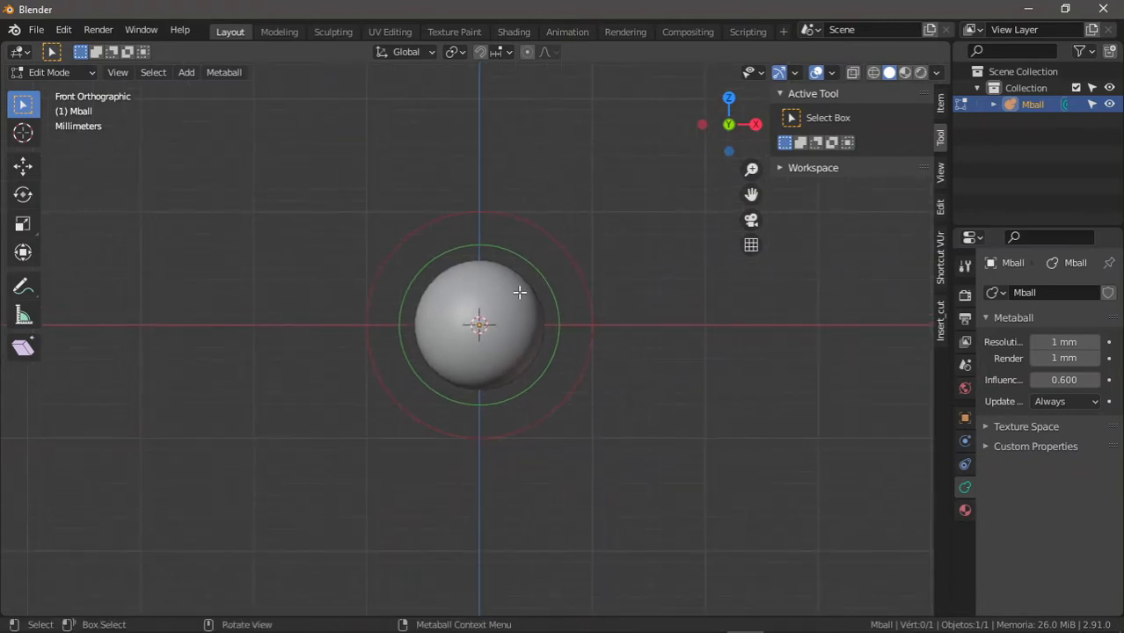
Step: Select the remaining ball, show its transform properties, and scale it up to a radius of about 1.54 cm
{"action": "middle_click_drag", "start_coordinate": [543, 373], "coordinate": [505, 340], "text": "shift"}
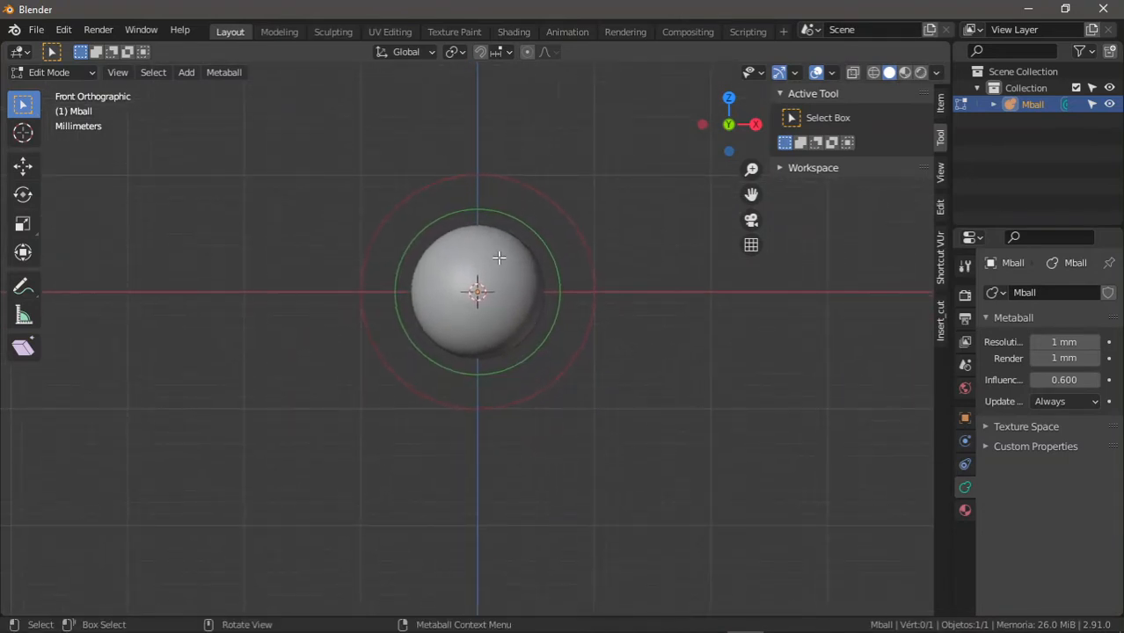
{"action": "middle_click_drag", "start_coordinate": [503, 285], "coordinate": [503, 332], "text": "shift"}
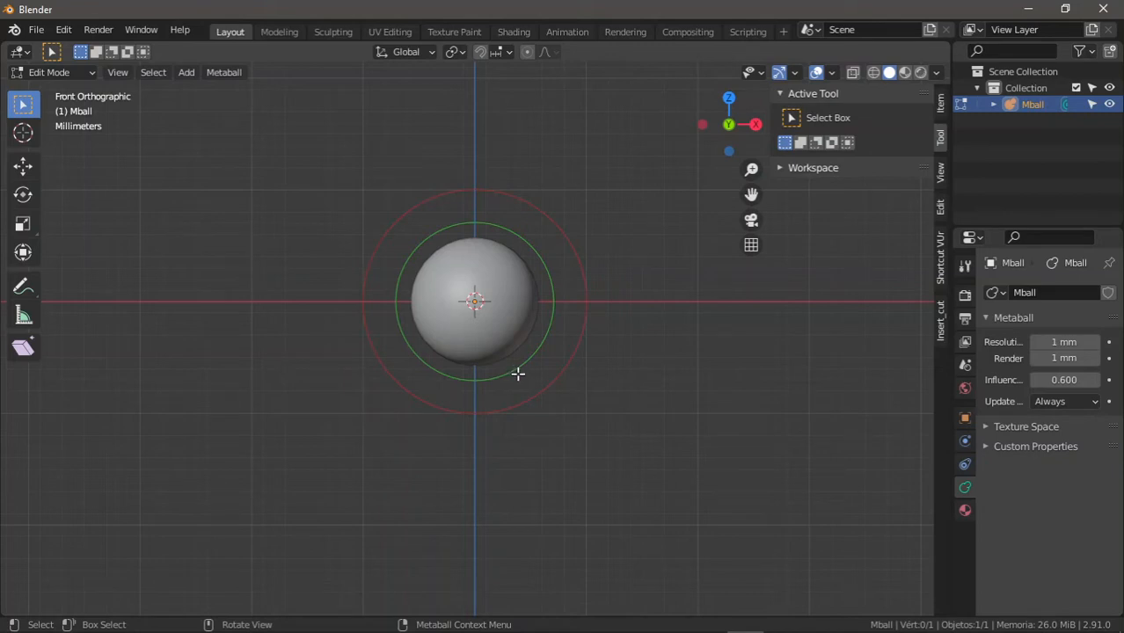
{"action": "left_click", "coordinate": [583, 332]}
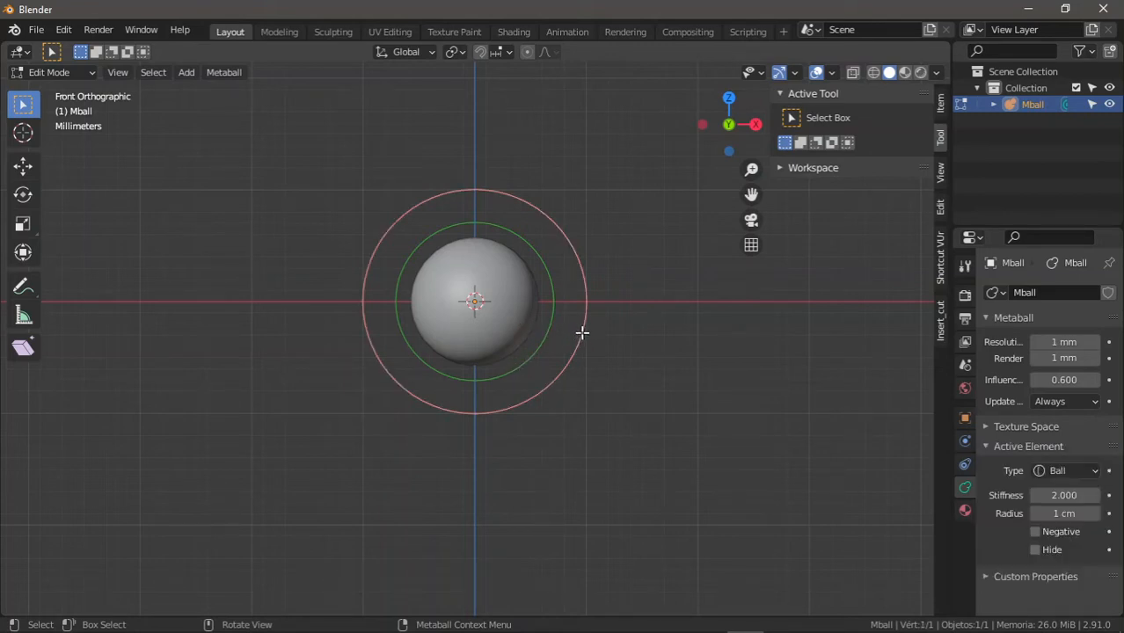
{"action": "left_click", "coordinate": [941, 102]}
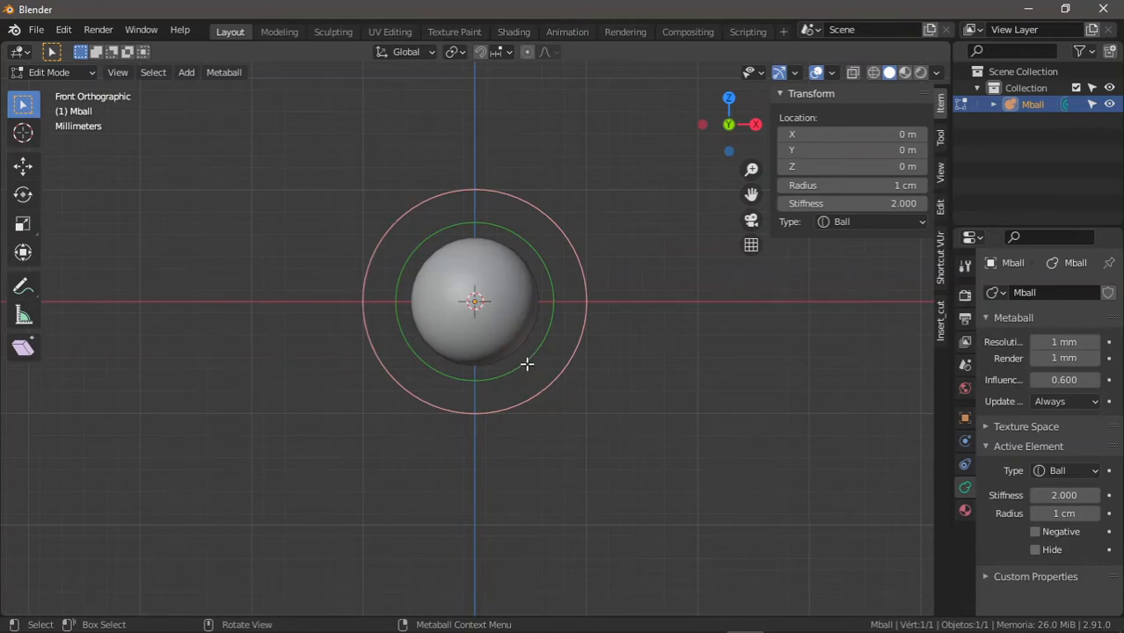
{"action": "middle_click_drag", "start_coordinate": [513, 341], "coordinate": [519, 327], "text": "shift"}
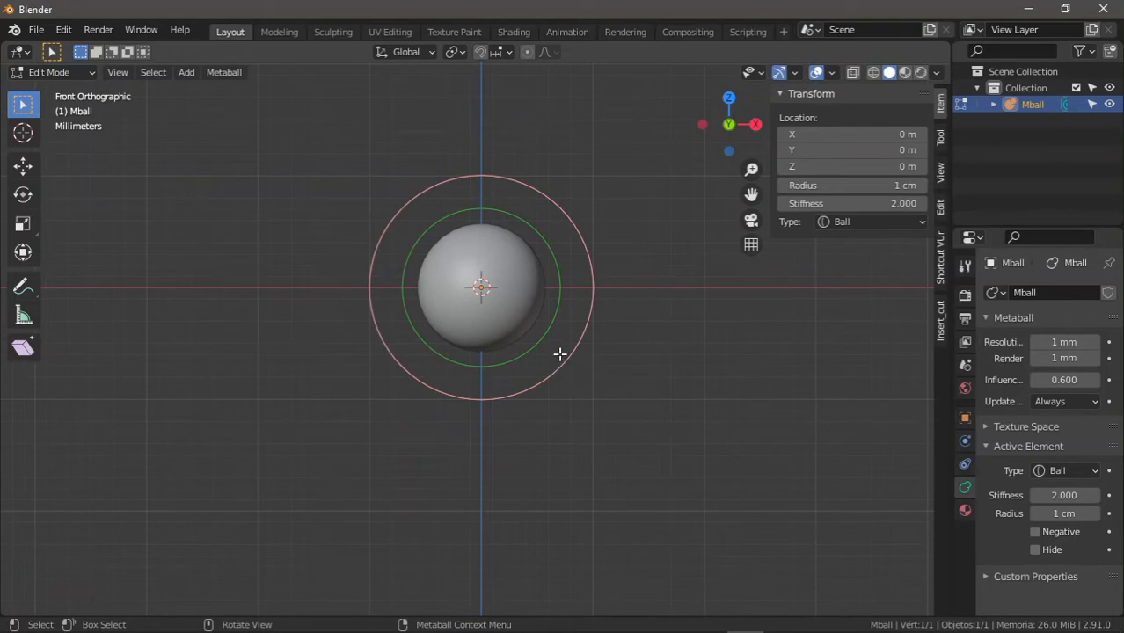
{"action": "key", "text": "s"}
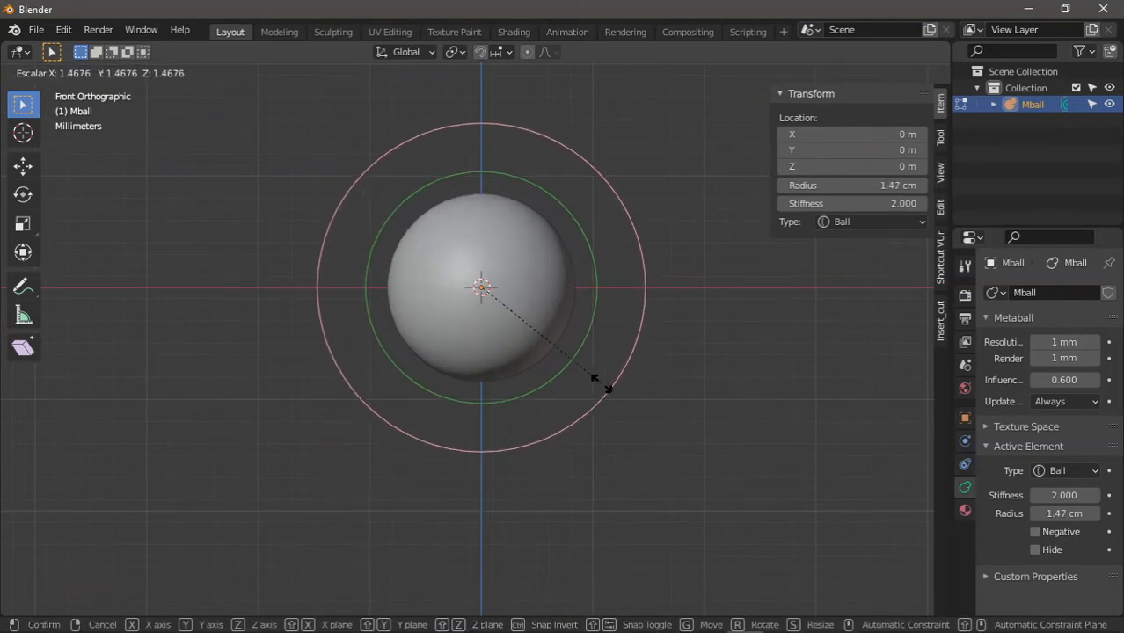
{"action": "left_click", "coordinate": [601, 387]}
{"action": "scroll", "coordinate": [603, 385], "scroll_direction": "down", "scroll_amount": 2}
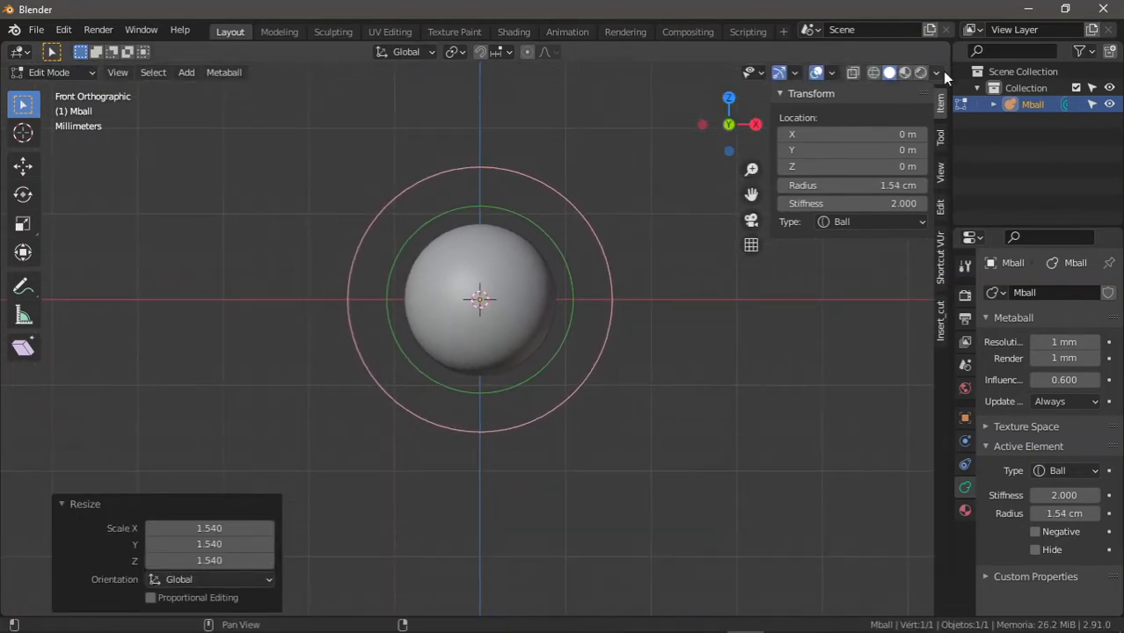
Step: Split the 3D viewport vertically in half and set the second view to Right Orthographic with its sidebar hidden
{"action": "right_click", "coordinate": [953, 165]}
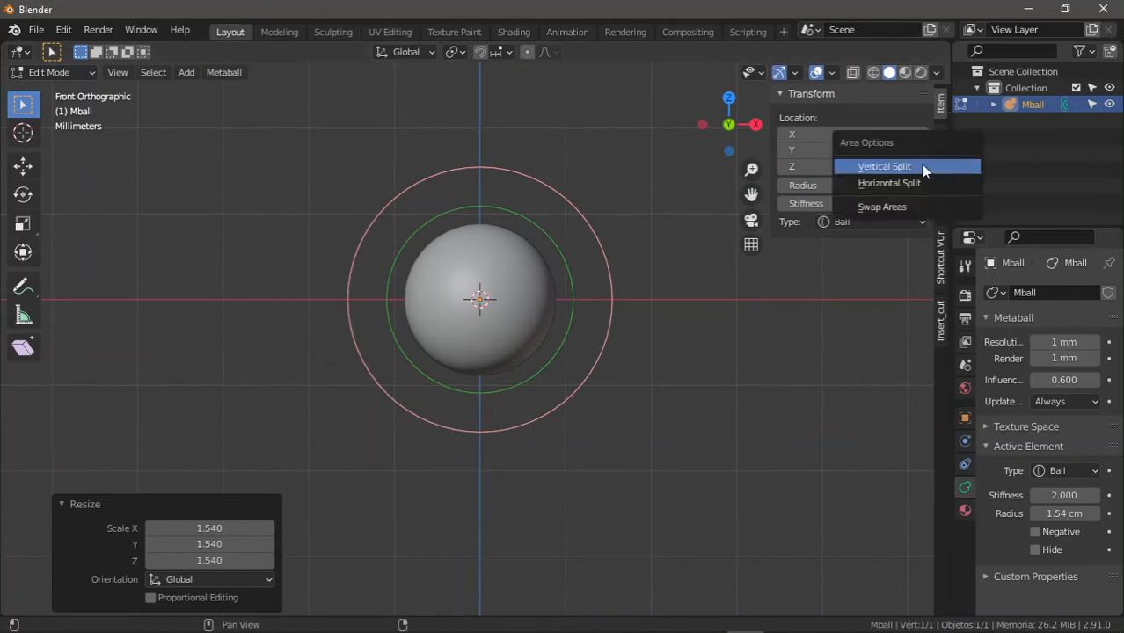
{"action": "left_click", "coordinate": [915, 165]}
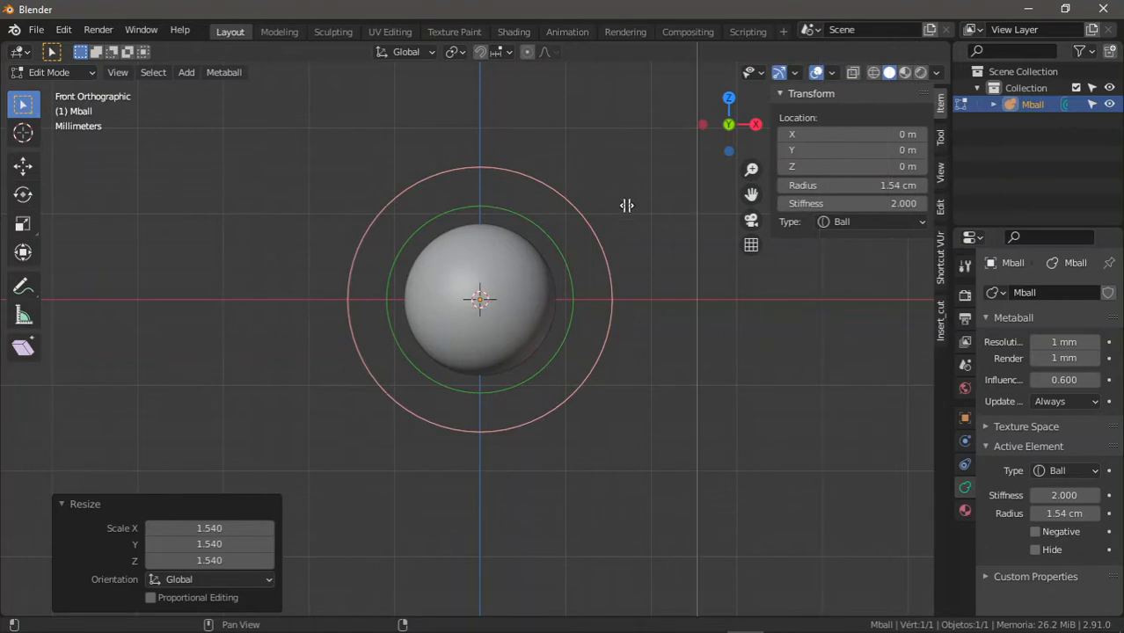
{"action": "left_click", "coordinate": [484, 220]}
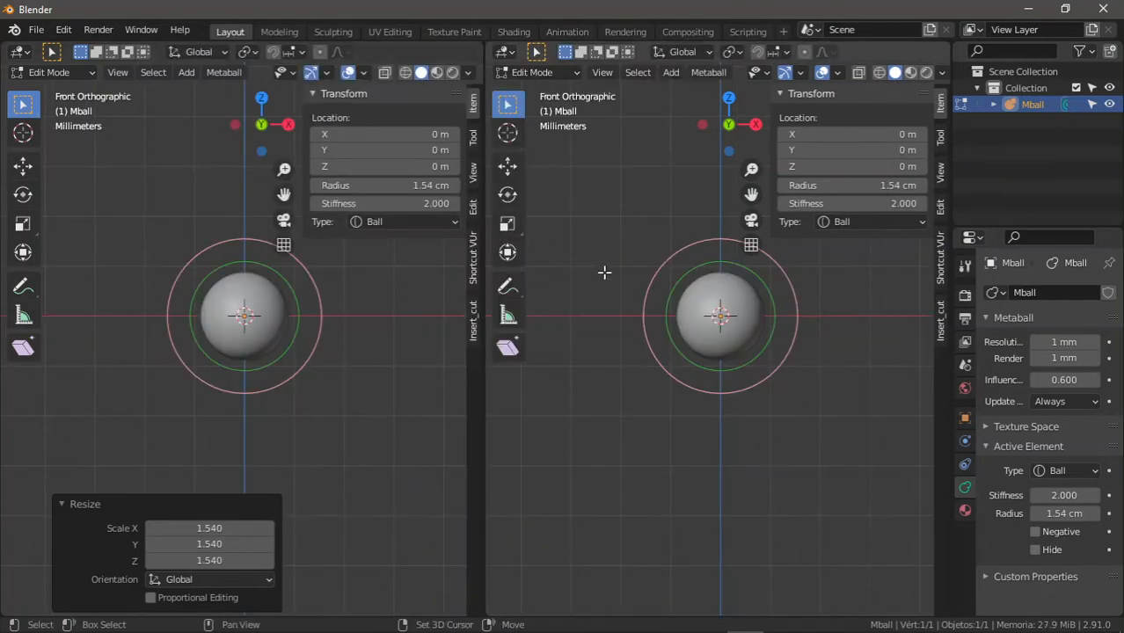
{"action": "key", "text": "n"}
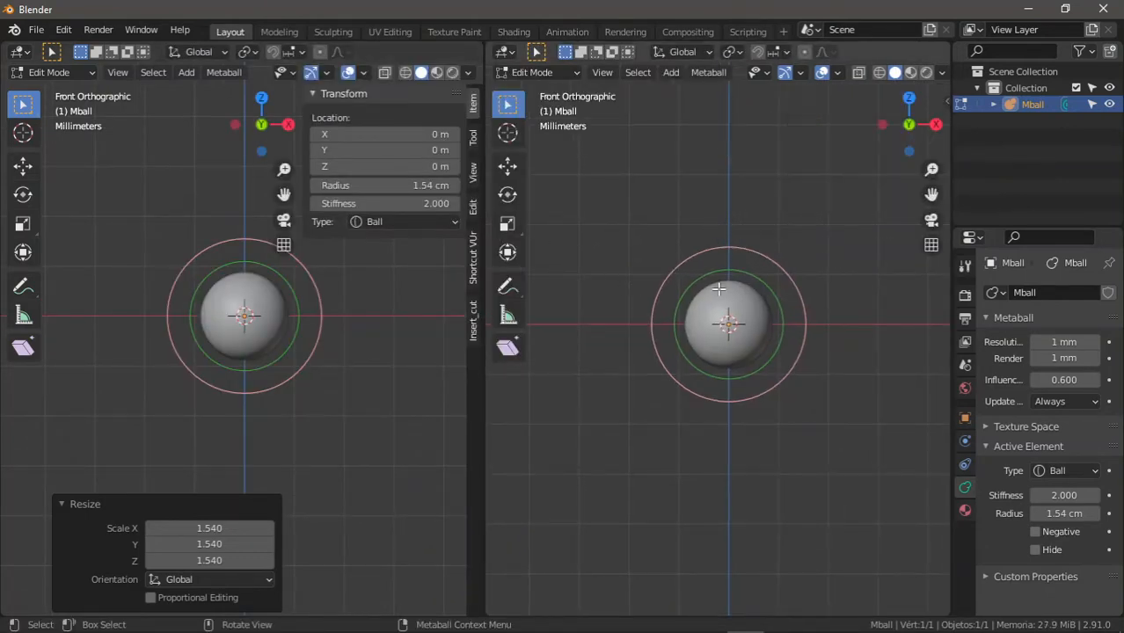
{"action": "key", "text": "KP_3"}
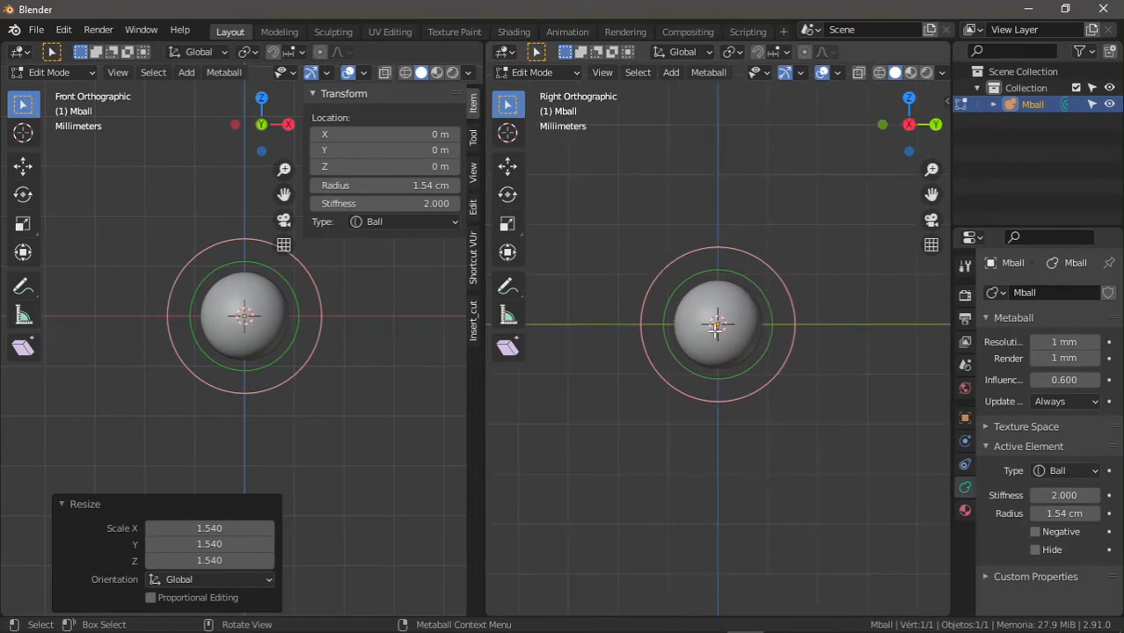
{"action": "scroll", "coordinate": [716, 326], "scroll_direction": "up", "scroll_amount": 2}
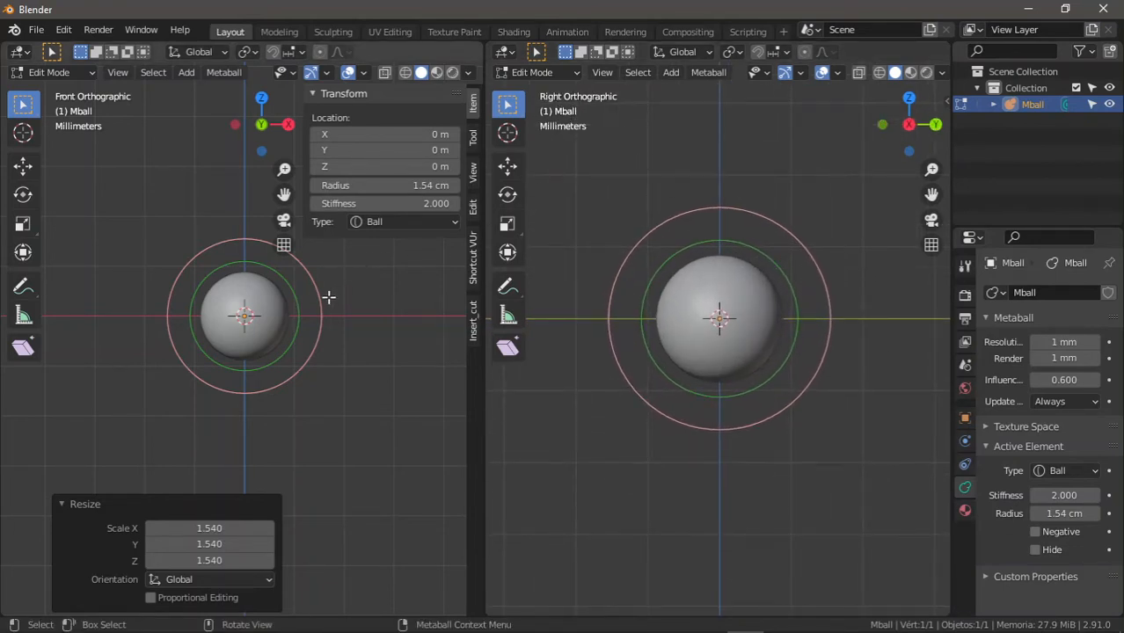
Step: Hide the sidebar in the front view and collapse the Resize operator settings
{"action": "key", "text": "n"}
{"action": "scroll", "coordinate": [276, 385], "scroll_direction": "up", "scroll_amount": 2}
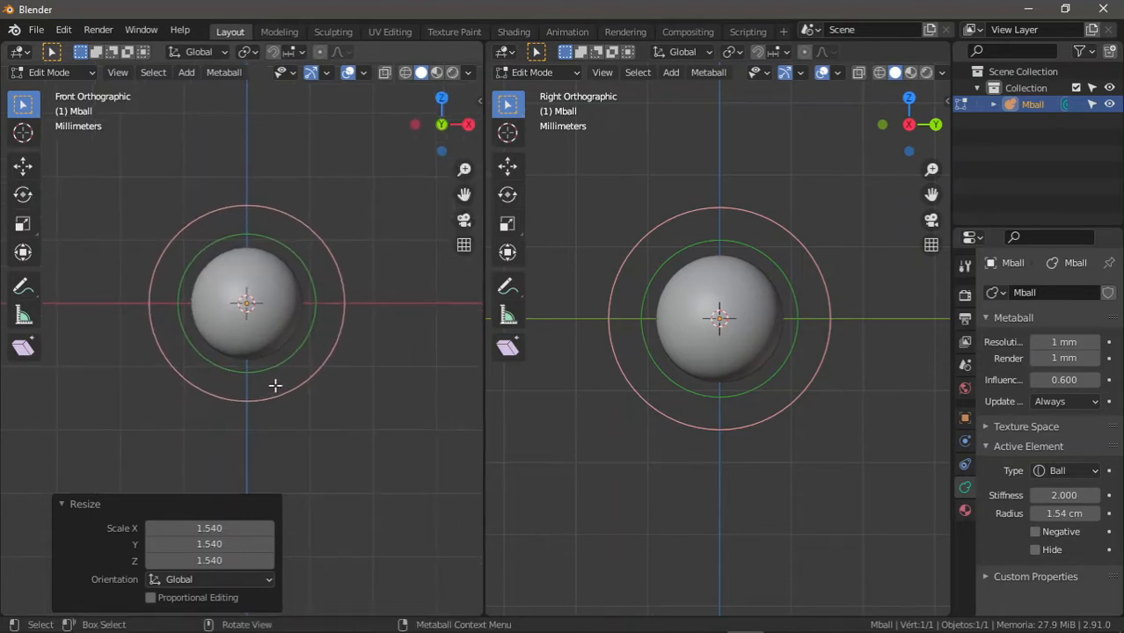
{"action": "left_click", "coordinate": [85, 510]}
{"action": "middle_click_drag", "start_coordinate": [250, 401], "coordinate": [274, 434], "text": "shift"}
{"action": "scroll", "coordinate": [292, 406], "scroll_direction": "up", "scroll_amount": 1}
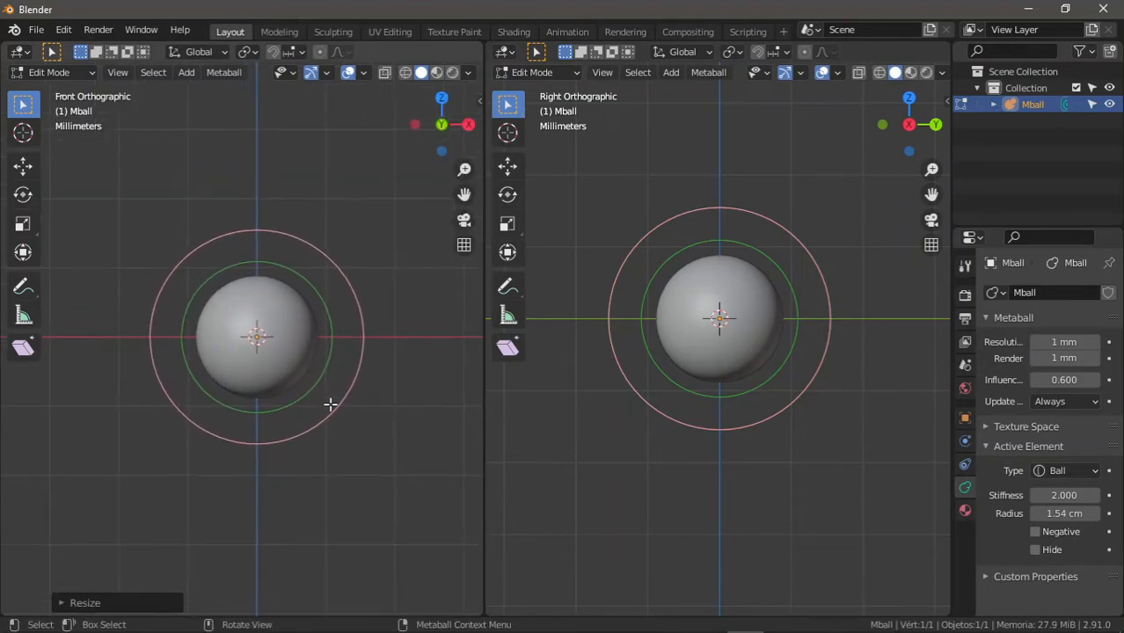
Step: Scale the ball up to a radius of about 2.31 cm and raise it along Z until its lower edge sits near the origin
{"action": "key", "text": "s"}
{"action": "left_click", "coordinate": [366, 434]}
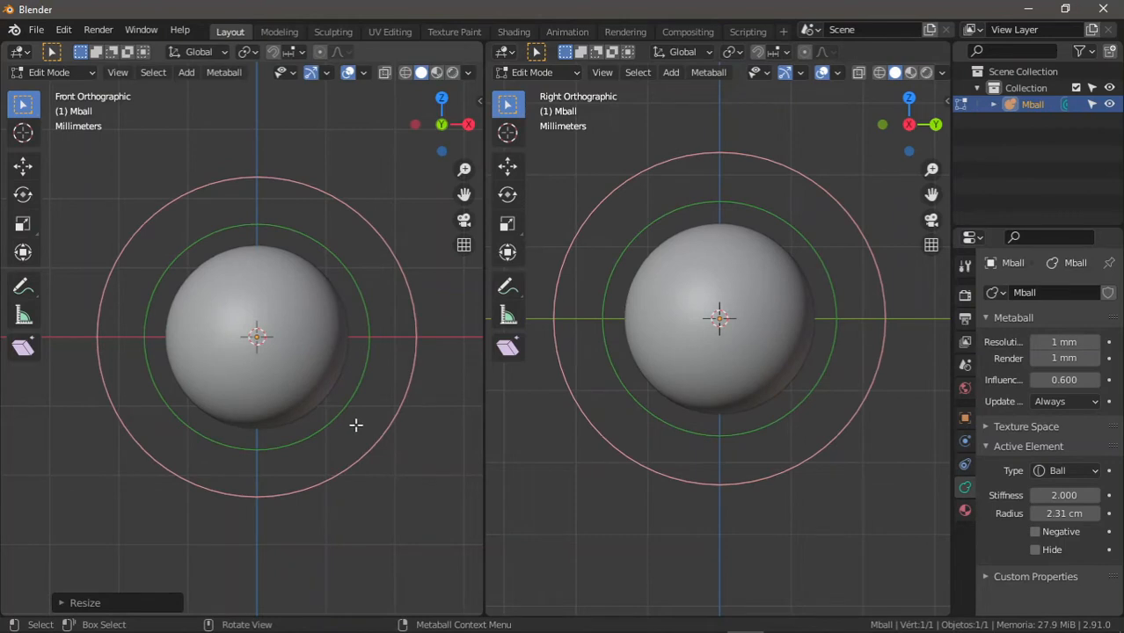
{"action": "key", "text": "g"}
{"action": "key", "text": "z"}
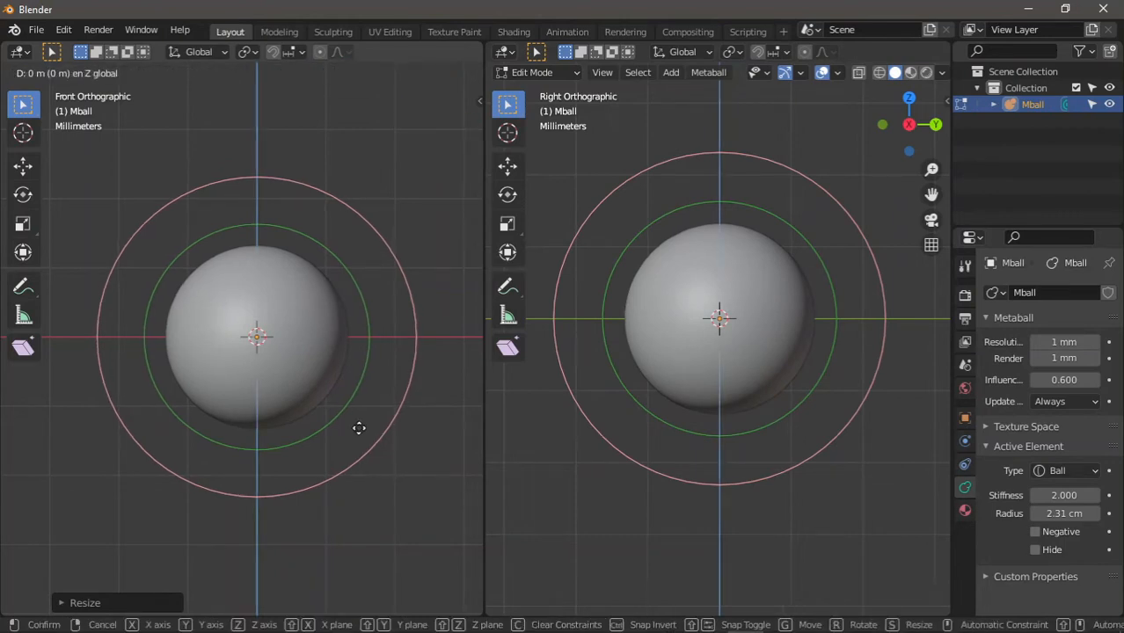
{"action": "left_click", "coordinate": [360, 352]}
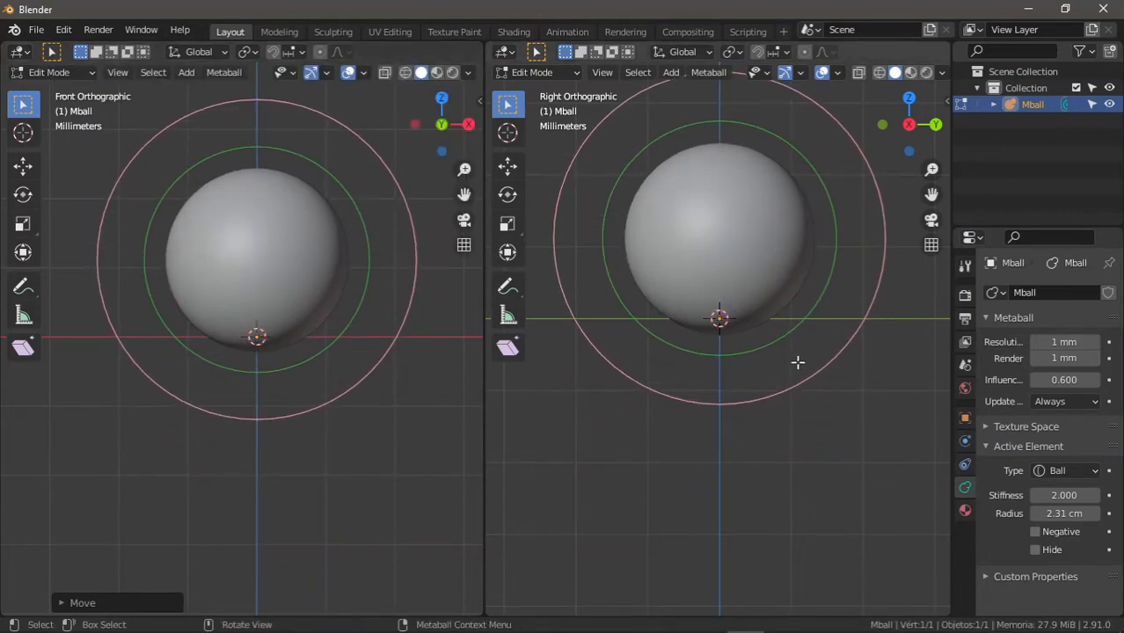
Step: Start the Shortcut VUr on-screen key display and hide the sidebar again
{"action": "key", "text": "n"}
{"action": "left_click", "coordinate": [940, 267]}
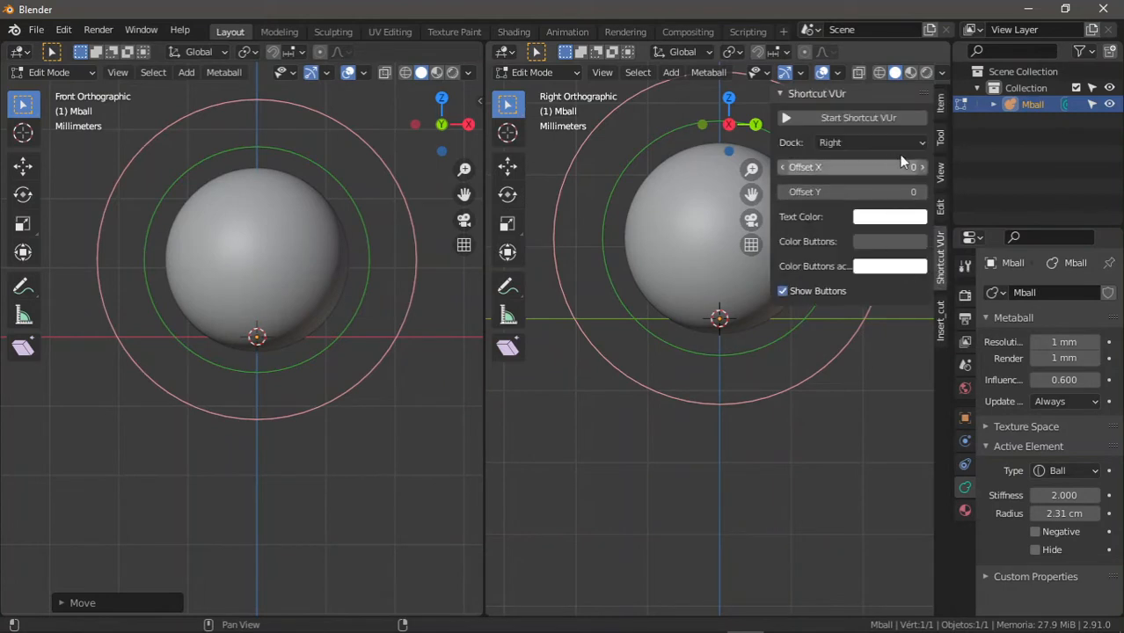
{"action": "left_click", "coordinate": [851, 118]}
{"action": "key", "text": "n"}
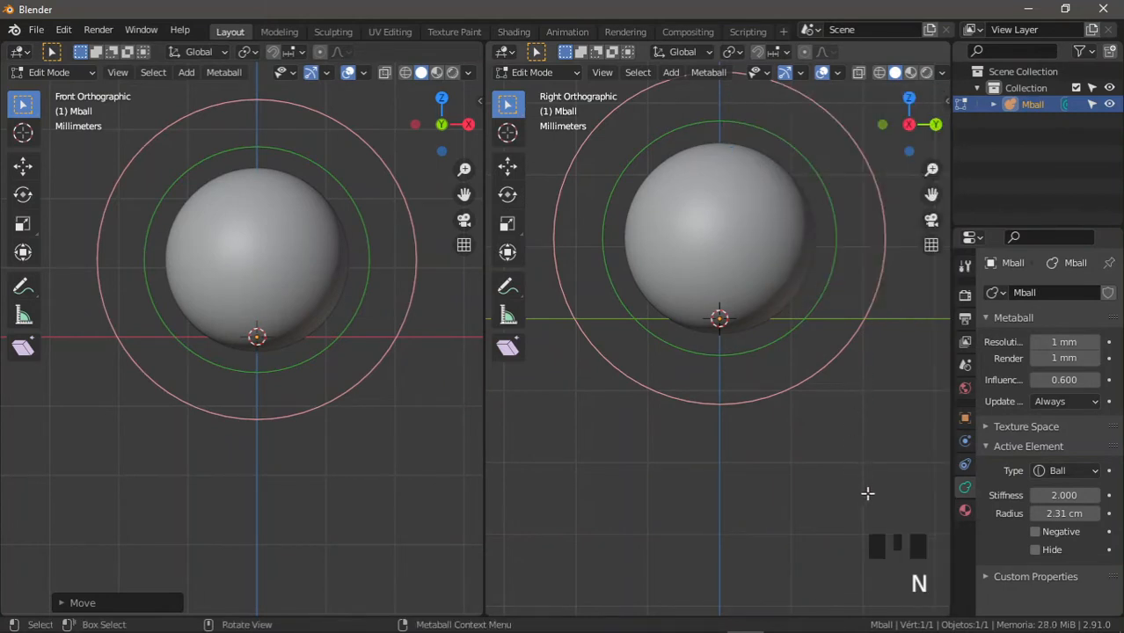
Step: Duplicate the large ball in the front view and place the copy about 1.4 cm below it
{"action": "middle_click_drag", "start_coordinate": [353, 417], "coordinate": [329, 420], "text": "shift"}
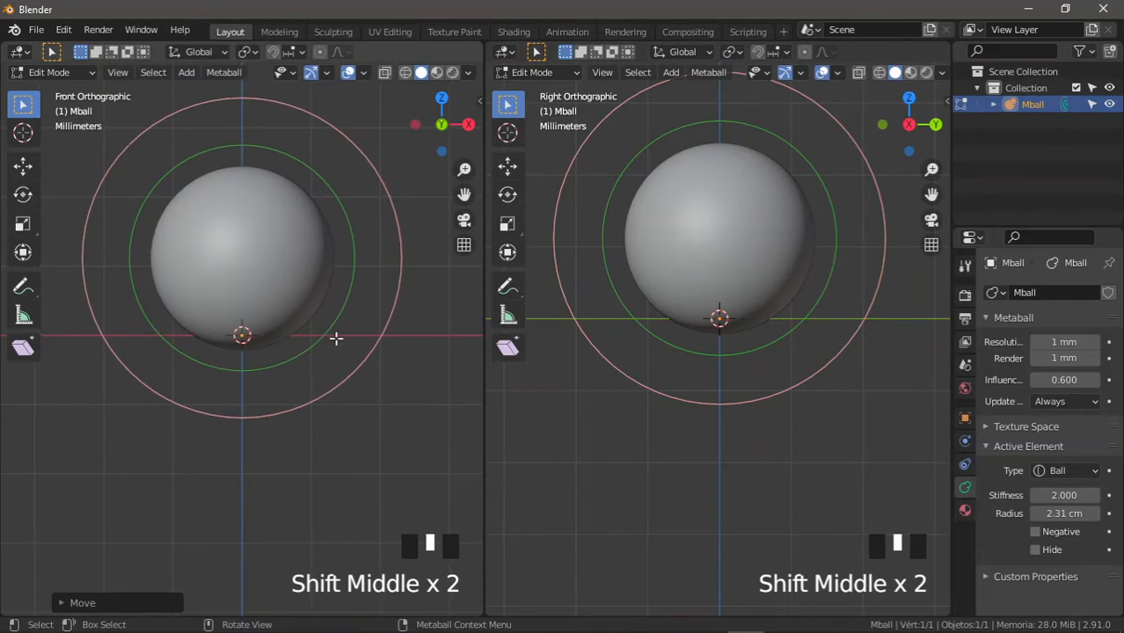
{"action": "key", "text": "shift+d"}
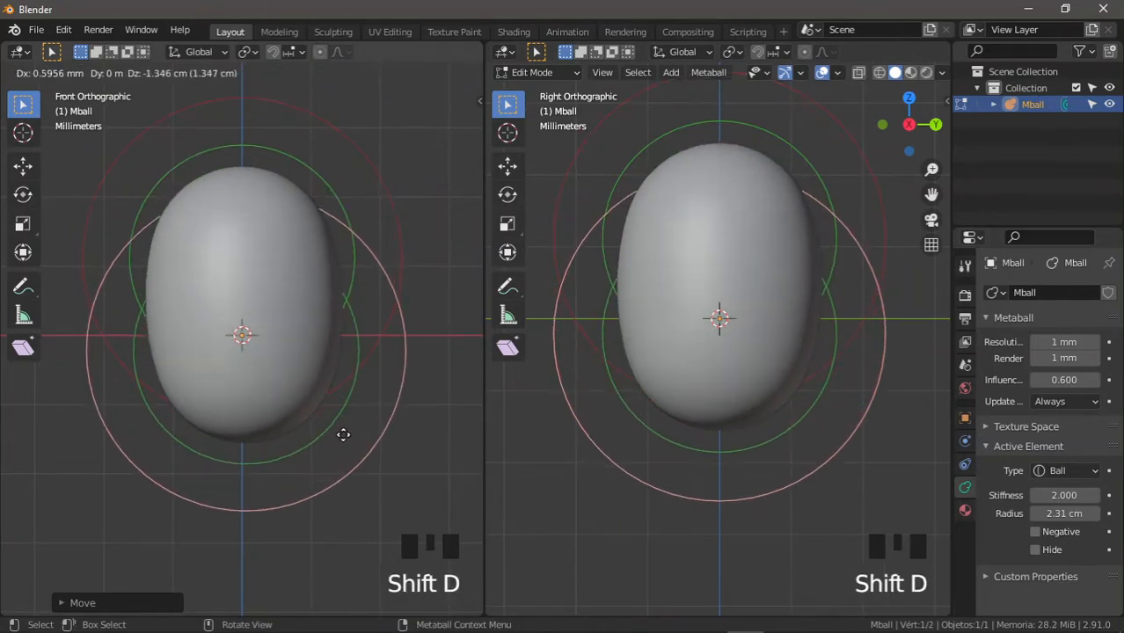
{"action": "right_click", "coordinate": [340, 437]}
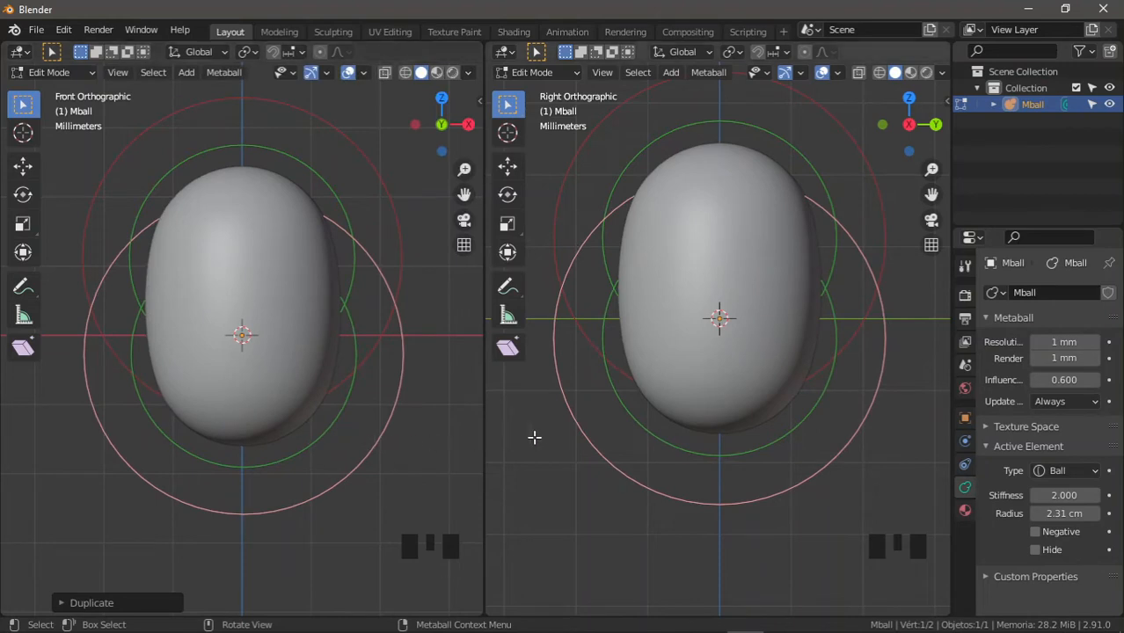
Step: Shrink the lower ball to a radius of about 1.61 cm and move it about 3.4 mm along negative Y
{"action": "key", "text": "s"}
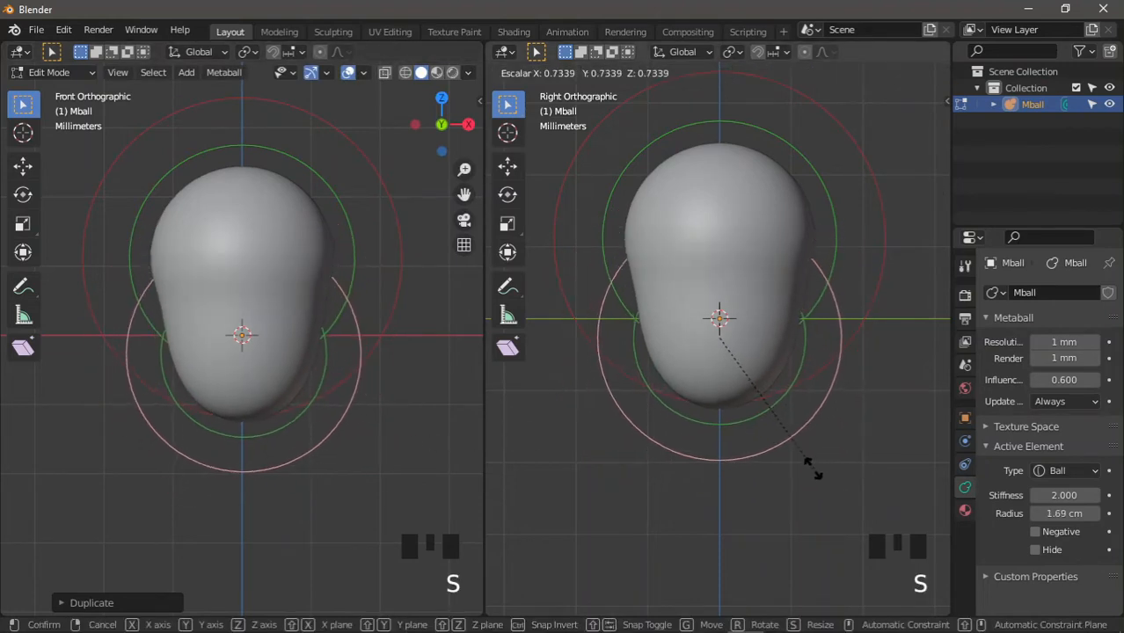
{"action": "left_click", "coordinate": [809, 465]}
{"action": "key", "text": "s"}
{"action": "left_click", "coordinate": [832, 453]}
{"action": "key", "text": "g"}
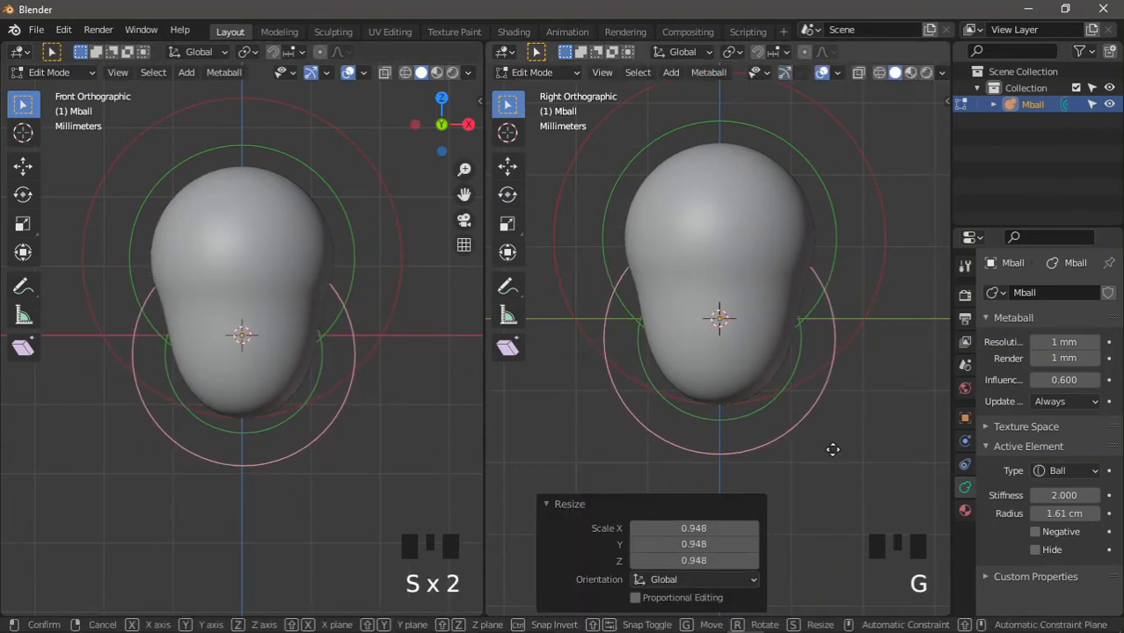
{"action": "left_click", "coordinate": [816, 453]}
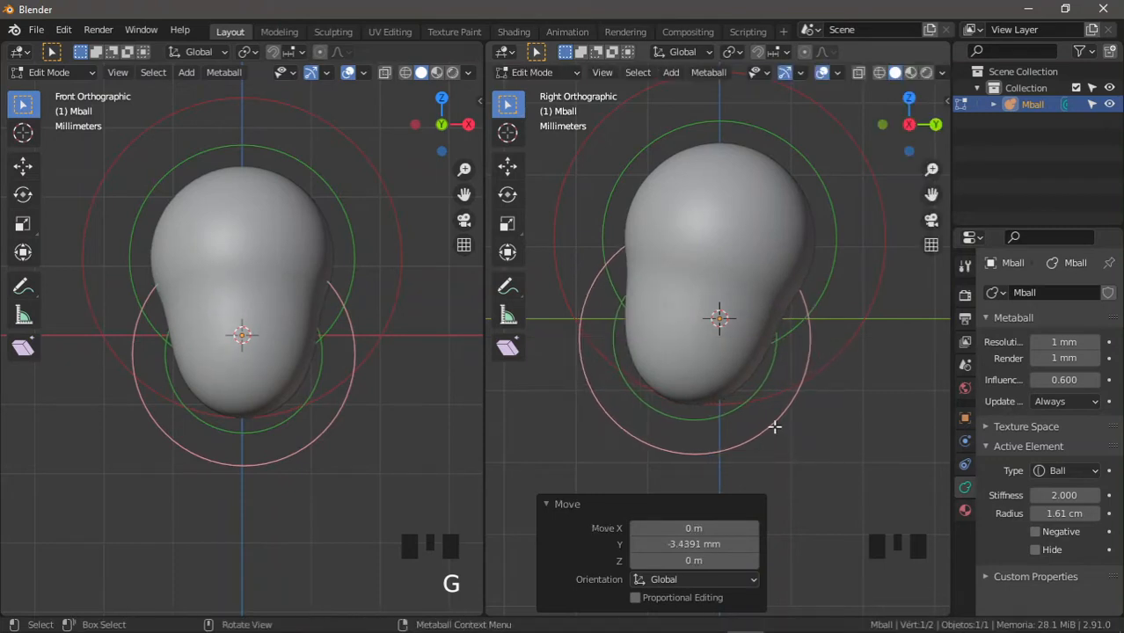
Step: Duplicate the lower ball in the side view, offset about 1.26 cm along positive Y and 4.6 mm down
{"action": "key", "text": "shift+d"}
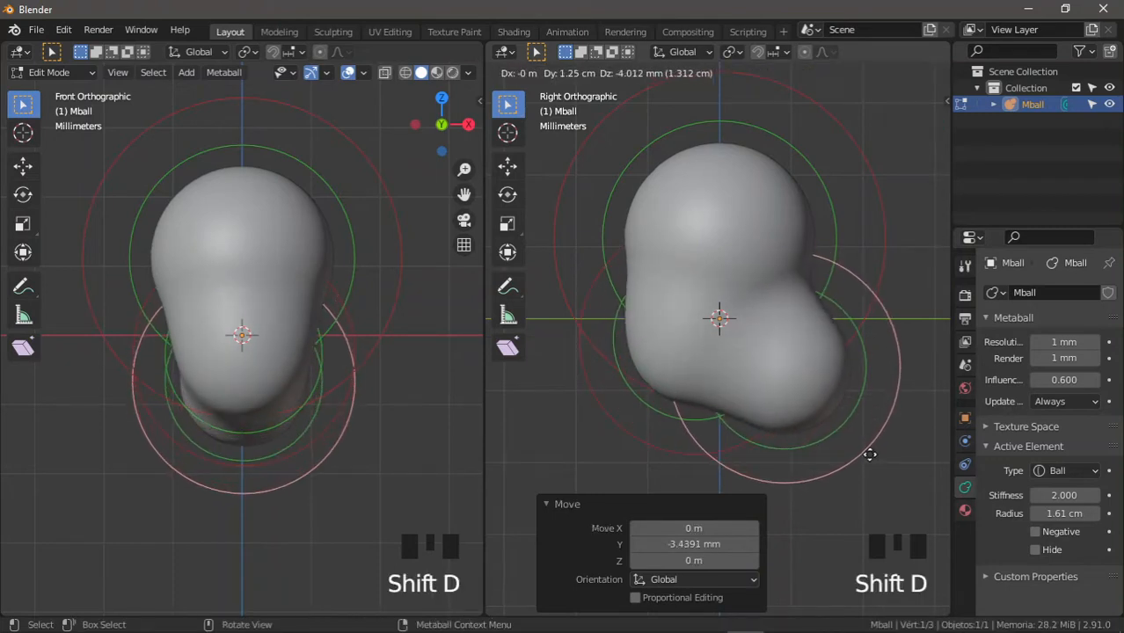
{"action": "left_click", "coordinate": [866, 455]}
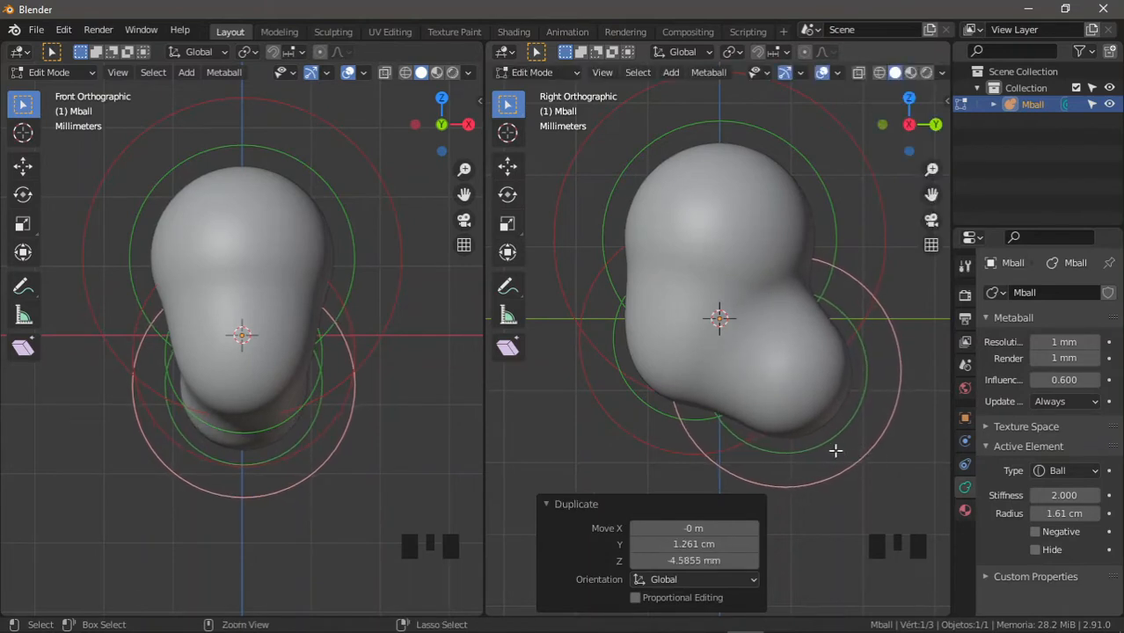
{"action": "middle_click_drag", "start_coordinate": [834, 450], "coordinate": [822, 434], "text": "shift"}
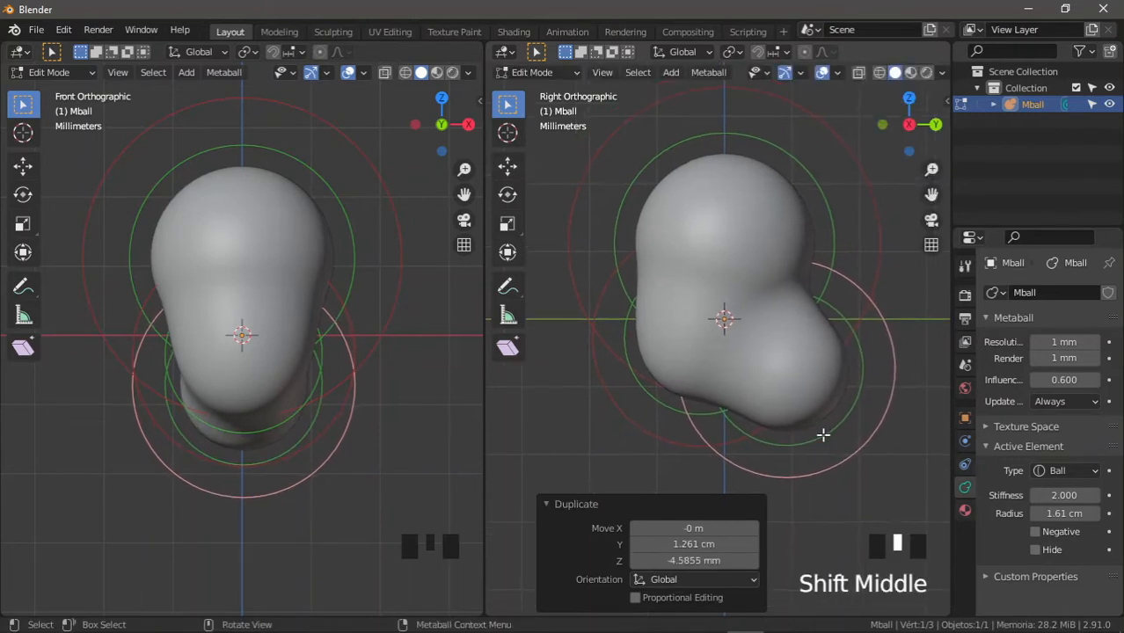
Step: Move the front lower ball about 1.83 mm along negative Y and 0.68 mm up, and select the rear lower ball
{"action": "left_click", "coordinate": [620, 417]}
{"action": "key", "text": "g"}
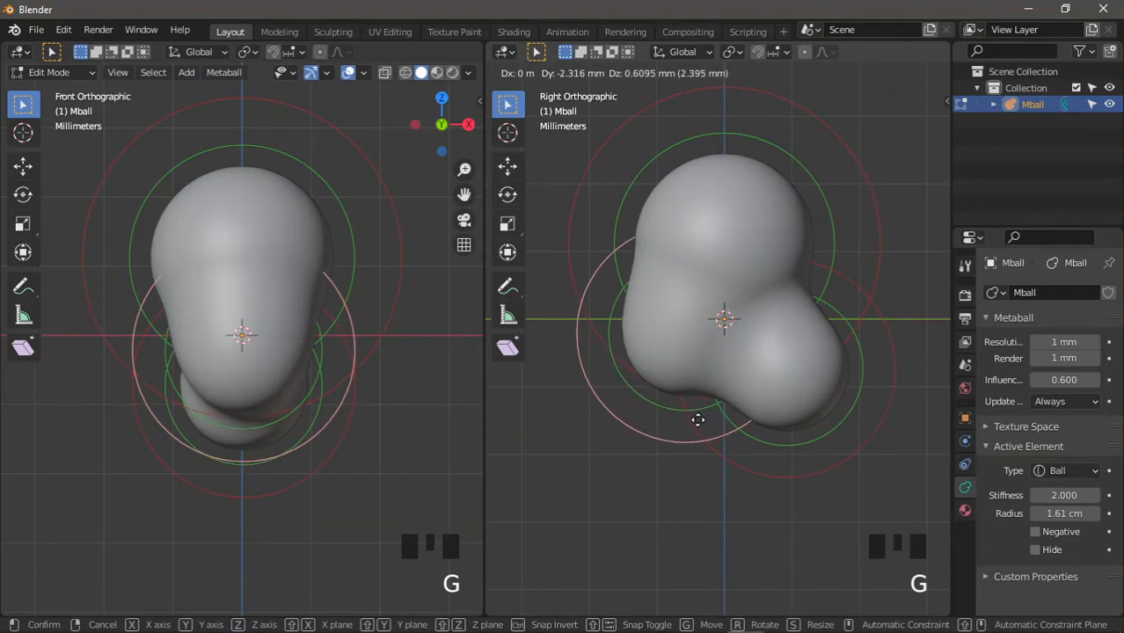
{"action": "left_click", "coordinate": [743, 422]}
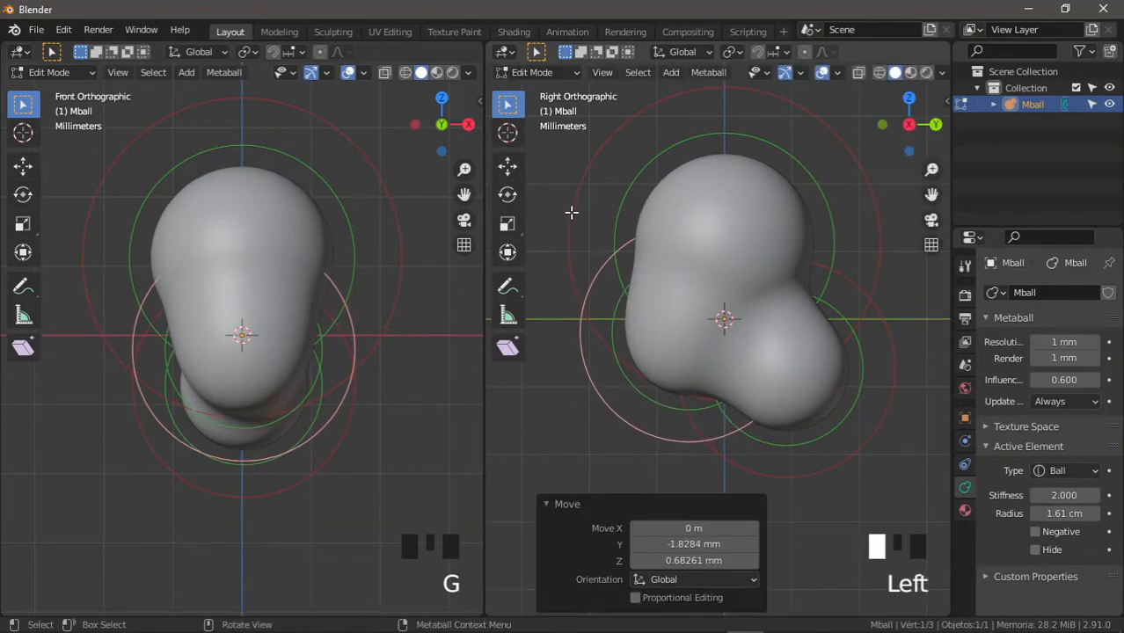
{"action": "left_click", "coordinate": [572, 212]}
{"action": "left_click", "coordinate": [891, 340]}
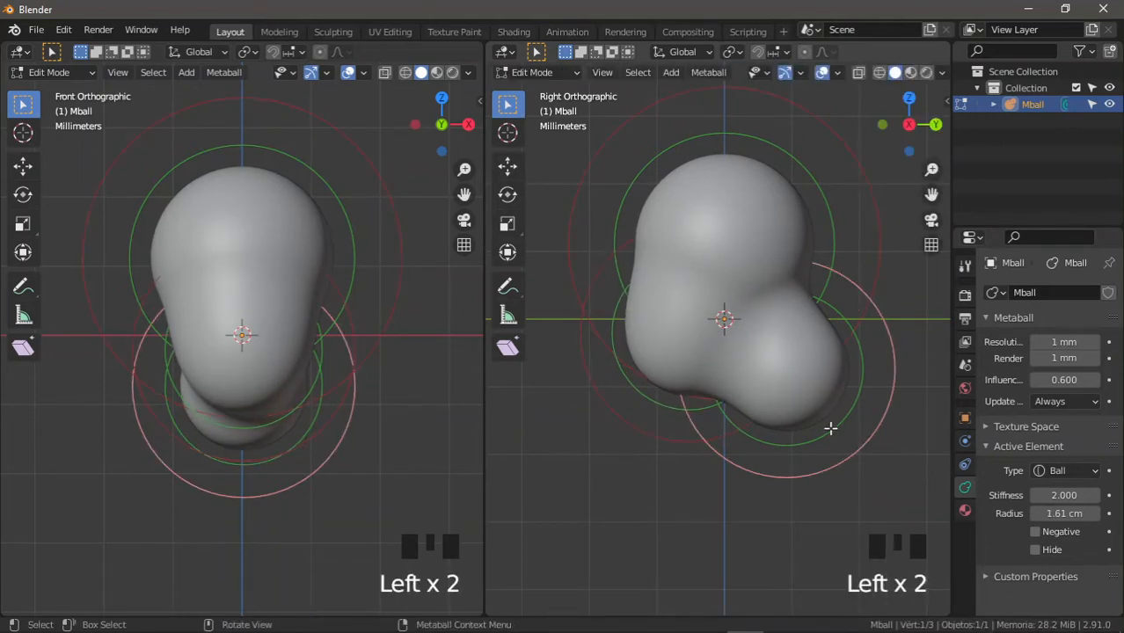
Step: Annotate the side view with arrows, an inner outline and the upper contour, mark the front view, and erase the strokes
{"action": "middle_click_drag", "start_coordinate": [830, 428], "coordinate": [803, 286], "text": "shift"}
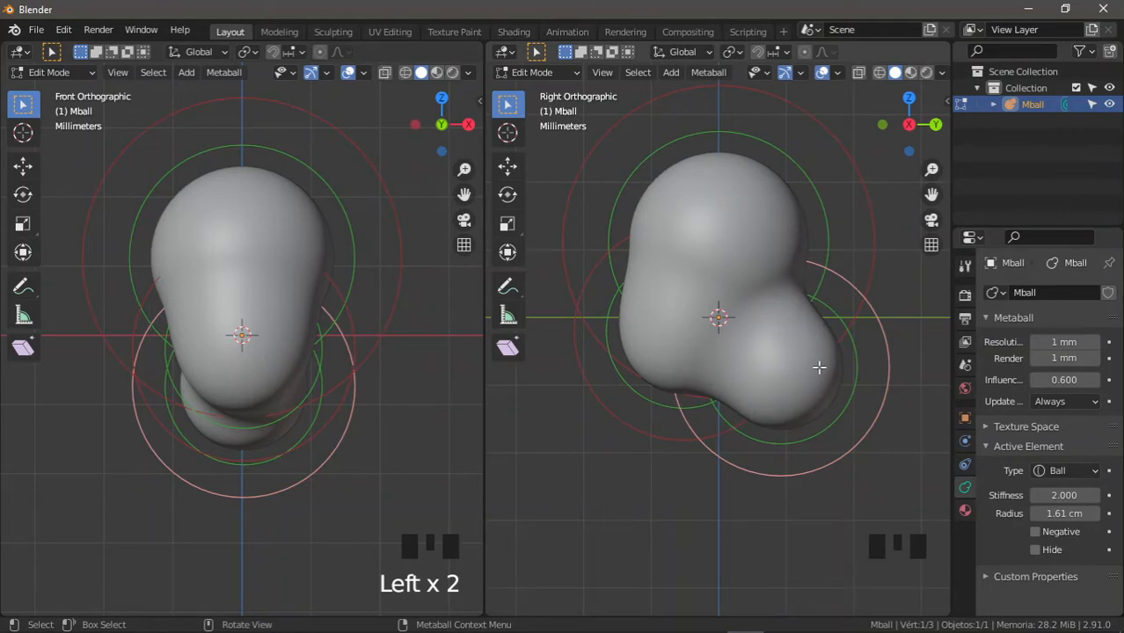
{"action": "scroll", "coordinate": [781, 414], "scroll_direction": "up", "scroll_amount": 2}
{"action": "middle_click_drag", "start_coordinate": [758, 370], "coordinate": [763, 392], "text": "shift"}
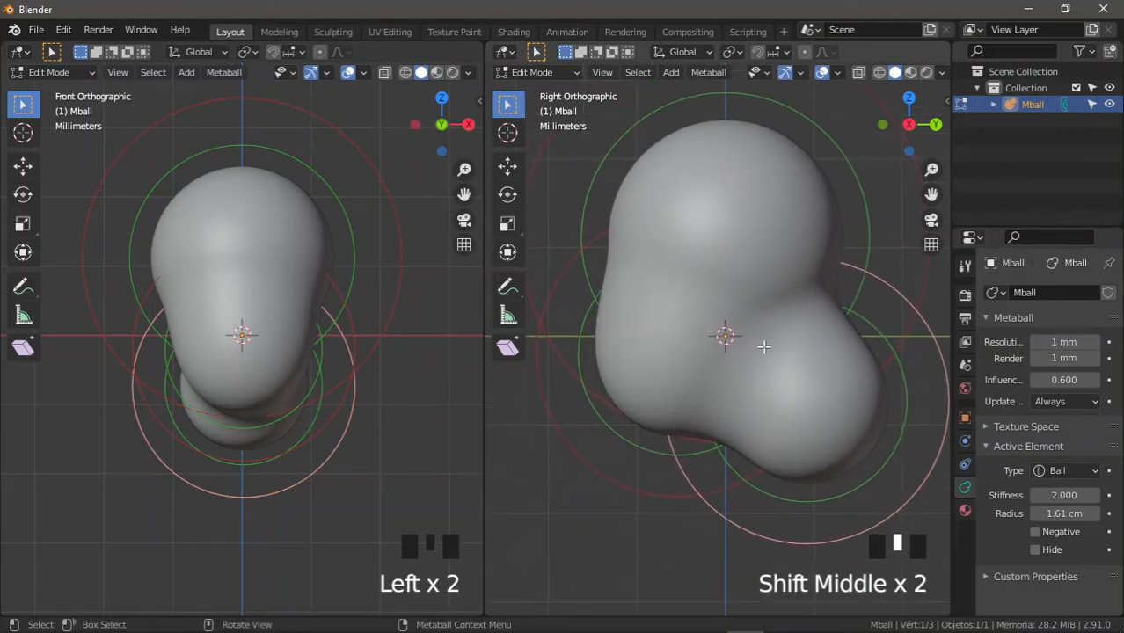
{"action": "key", "text": "d"}
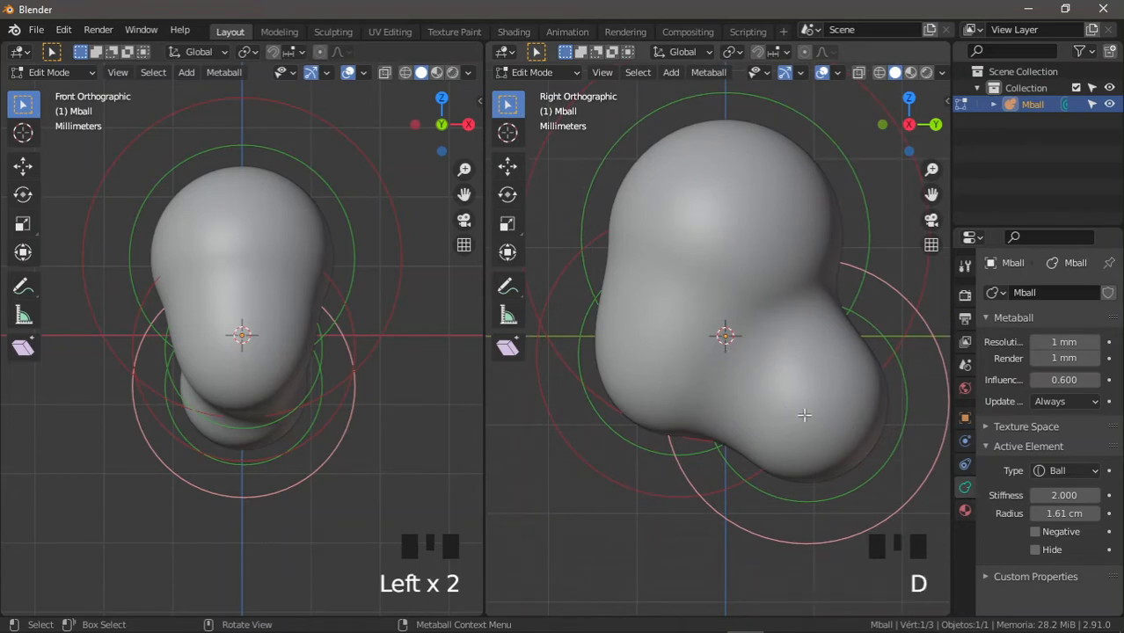
{"action": "mouse_move", "coordinate": [800, 410]}
{"action": "left_mouse_down"}
{"action": "mouse_move", "coordinate": [759, 389]}
{"action": "mouse_move", "coordinate": [766, 394]}
{"action": "mouse_move", "coordinate": [760, 378]}
{"action": "mouse_move", "coordinate": [746, 382]}
{"action": "left_mouse_up"}
{"action": "mouse_move", "coordinate": [639, 326]}
{"action": "left_mouse_down"}
{"action": "mouse_move", "coordinate": [690, 353]}
{"action": "mouse_move", "coordinate": [671, 354]}
{"action": "mouse_move", "coordinate": [730, 319]}
{"action": "mouse_move", "coordinate": [731, 360]}
{"action": "mouse_move", "coordinate": [720, 384]}
{"action": "mouse_move", "coordinate": [624, 422]}
{"action": "mouse_move", "coordinate": [714, 393]}
{"action": "mouse_move", "coordinate": [624, 419]}
{"action": "mouse_move", "coordinate": [640, 426]}
{"action": "left_mouse_up"}
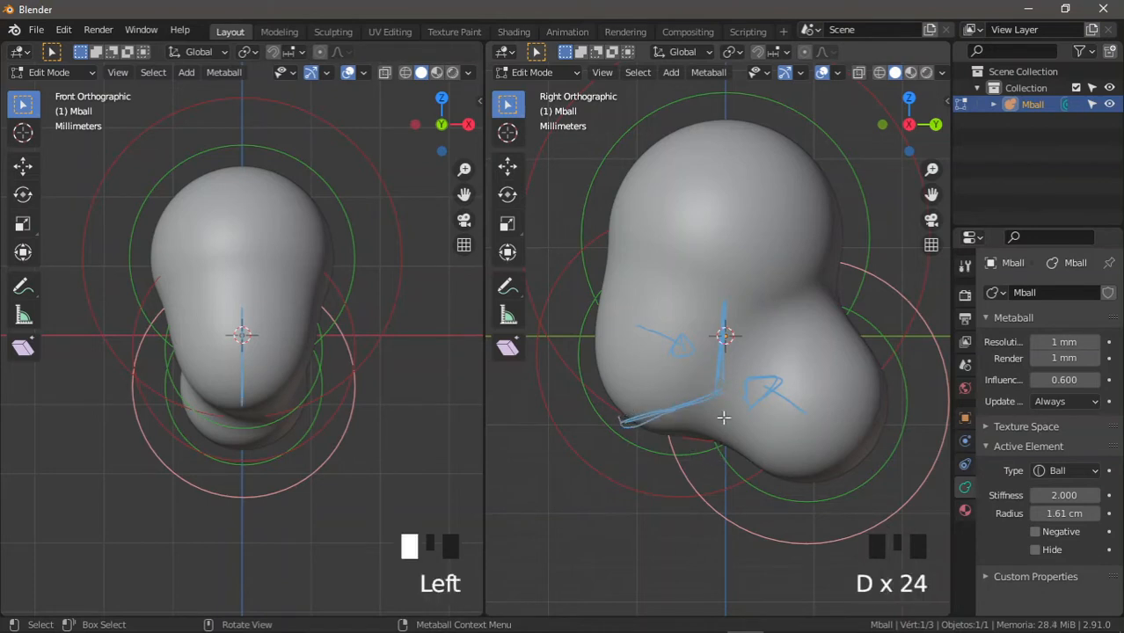
{"action": "mouse_move", "coordinate": [721, 296]}
{"action": "left_mouse_down"}
{"action": "mouse_move", "coordinate": [738, 280]}
{"action": "mouse_move", "coordinate": [673, 221]}
{"action": "mouse_move", "coordinate": [806, 180]}
{"action": "mouse_move", "coordinate": [730, 273]}
{"action": "left_mouse_up"}
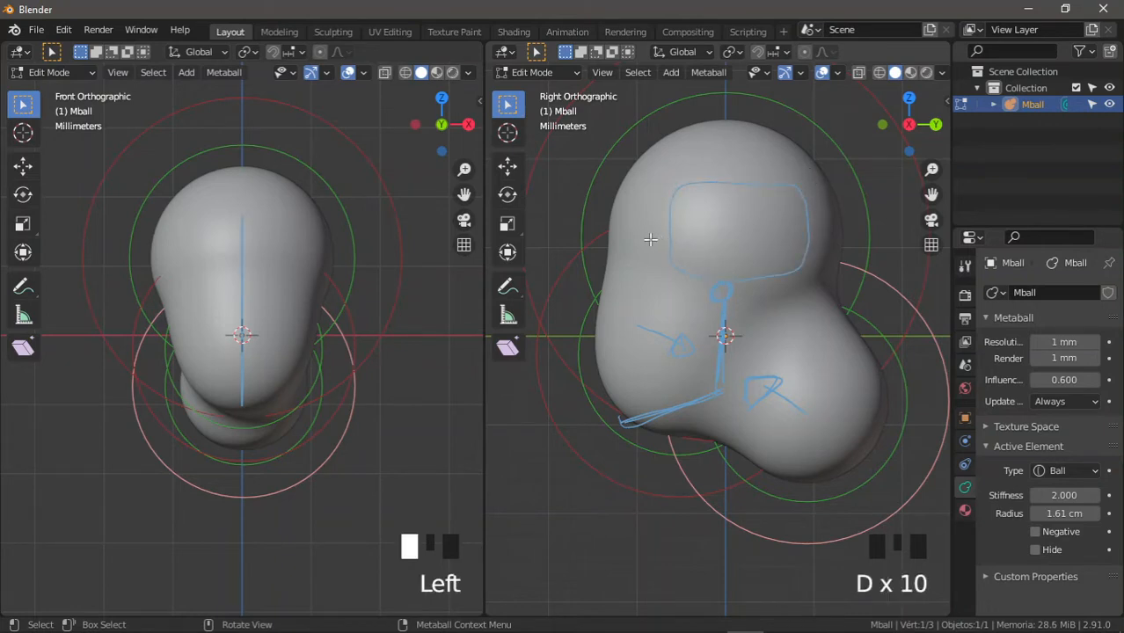
{"action": "mouse_move", "coordinate": [621, 242]}
{"action": "left_mouse_down"}
{"action": "mouse_move", "coordinate": [616, 200]}
{"action": "mouse_move", "coordinate": [815, 156]}
{"action": "mouse_move", "coordinate": [838, 257]}
{"action": "left_mouse_up"}
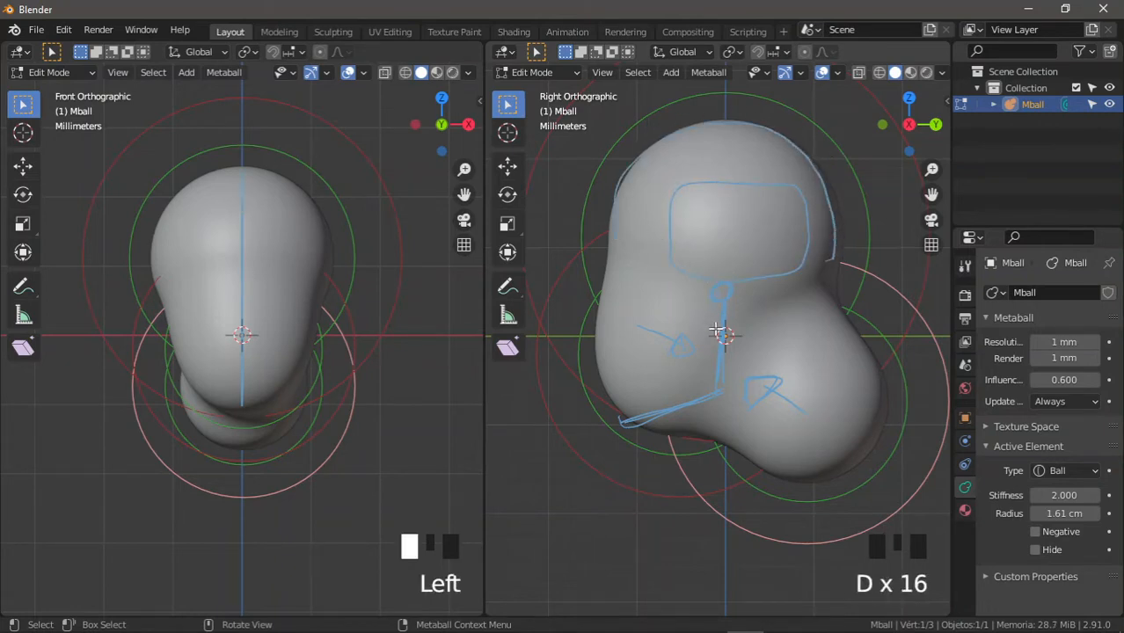
{"action": "mouse_move", "coordinate": [724, 305]}
{"action": "left_mouse_down"}
{"action": "mouse_move", "coordinate": [694, 403]}
{"action": "mouse_move", "coordinate": [666, 417]}
{"action": "left_mouse_up"}
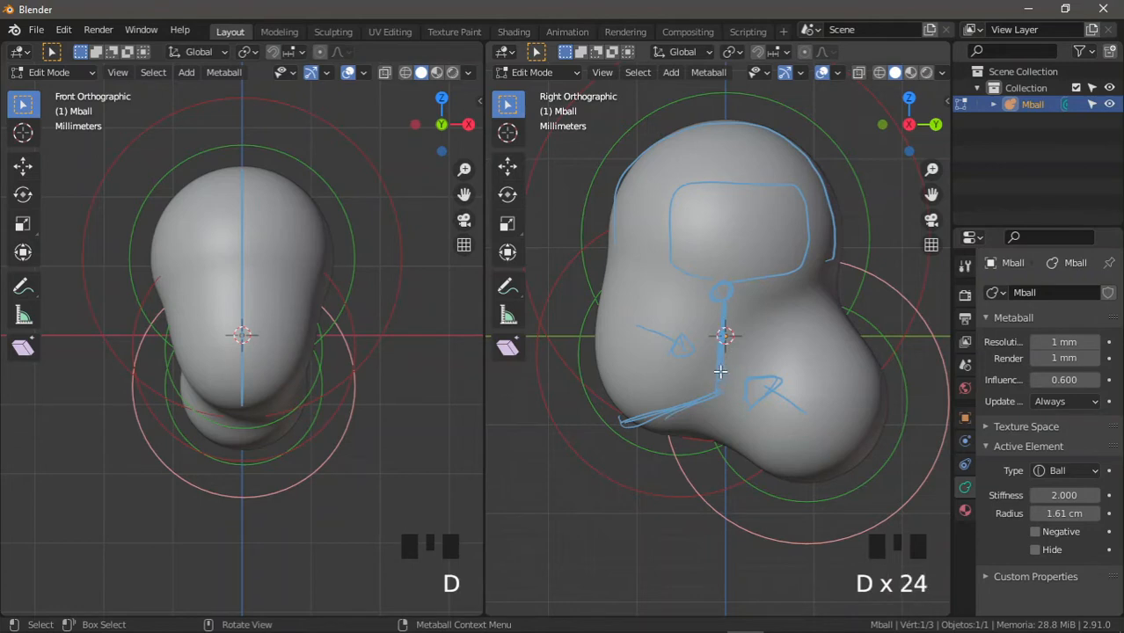
{"action": "mouse_move", "coordinate": [320, 331]}
{"action": "left_mouse_down"}
{"action": "mouse_move", "coordinate": [304, 398]}
{"action": "mouse_move", "coordinate": [303, 387]}
{"action": "left_mouse_up"}
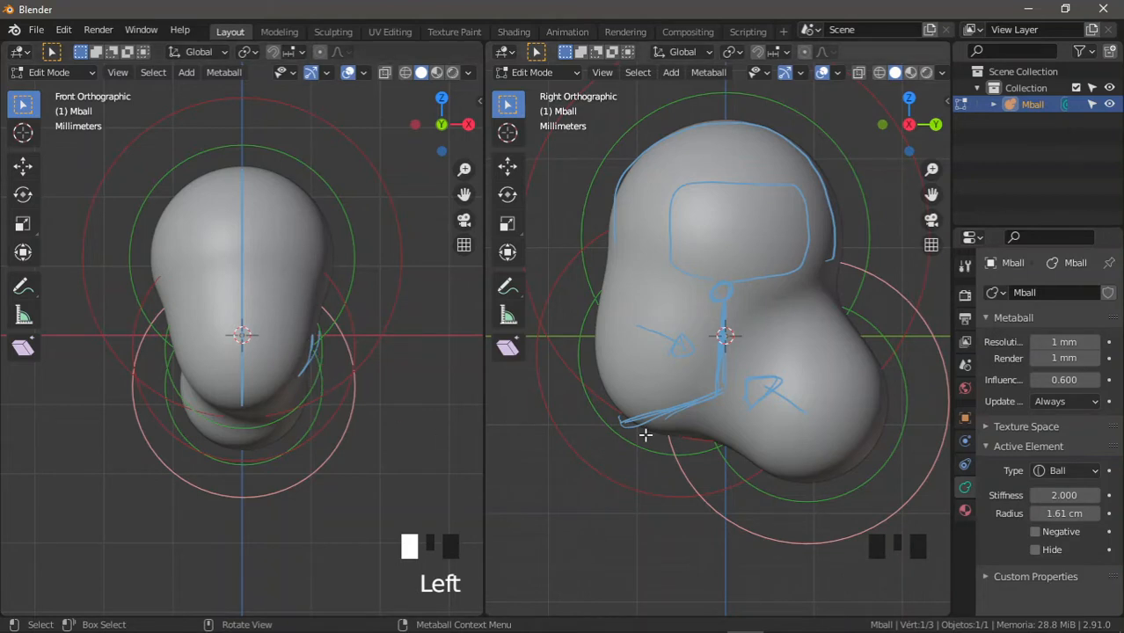
{"action": "mouse_move", "coordinate": [647, 437]}
{"action": "right_mouse_down"}
{"action": "mouse_move", "coordinate": [743, 376]}
{"action": "mouse_move", "coordinate": [737, 255]}
{"action": "mouse_move", "coordinate": [785, 238]}
{"action": "mouse_move", "coordinate": [683, 171]}
{"action": "mouse_move", "coordinate": [673, 289]}
{"action": "right_mouse_up"}
Step: Leave edit mode and convert the merged metaball object to a mesh
{"action": "mouse_move", "coordinate": [684, 332]}
{"action": "middle_mouse_down", "text": "shift"}
{"action": "mouse_move", "coordinate": [639, 343]}
{"action": "mouse_move", "coordinate": [668, 365]}
{"action": "middle_mouse_up", "text": "shift"}
{"action": "middle_click_drag", "start_coordinate": [321, 387], "coordinate": [319, 397], "text": "ctrl"}
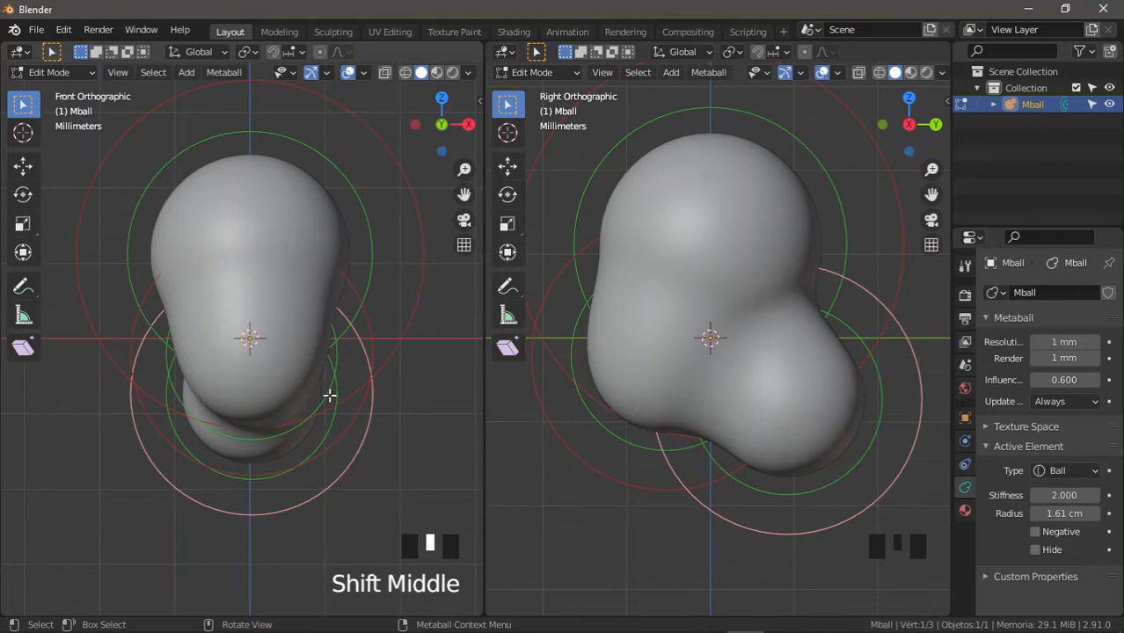
{"action": "middle_click_drag", "start_coordinate": [282, 340], "coordinate": [283, 367], "text": "ctrl"}
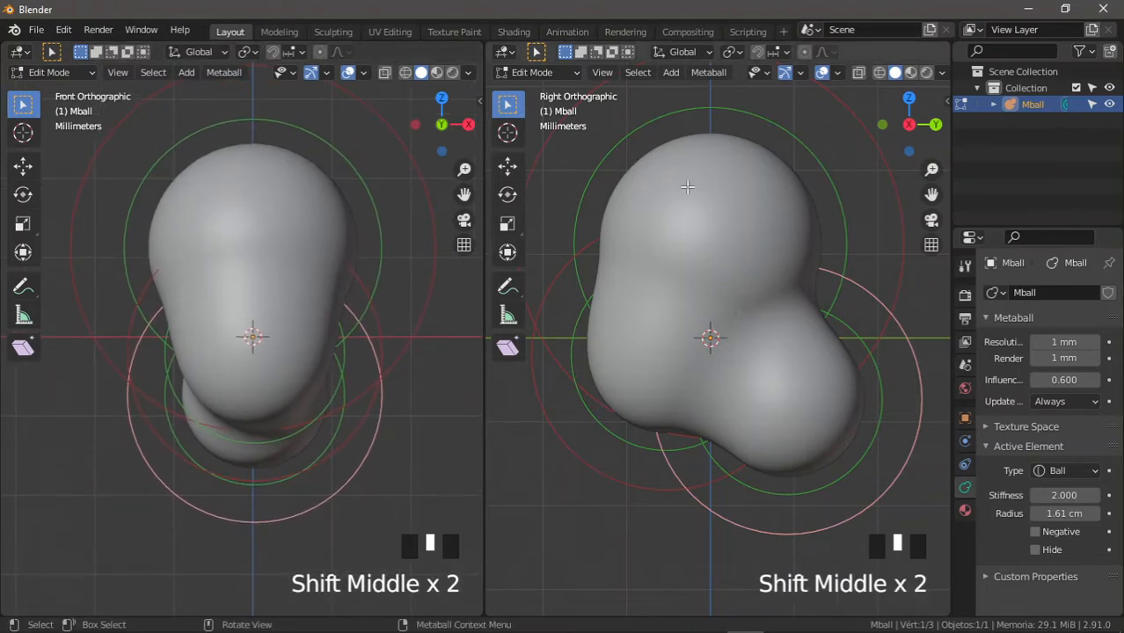
{"action": "key", "text": "Tab"}
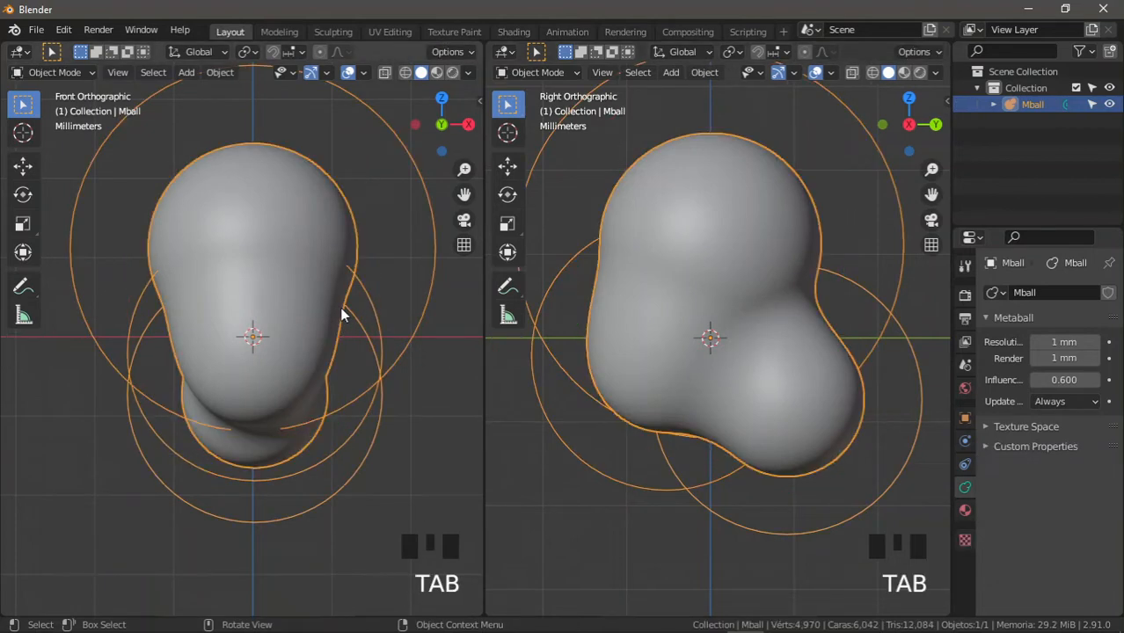
{"action": "middle_click_drag", "start_coordinate": [284, 303], "coordinate": [283, 305], "text": "shift"}
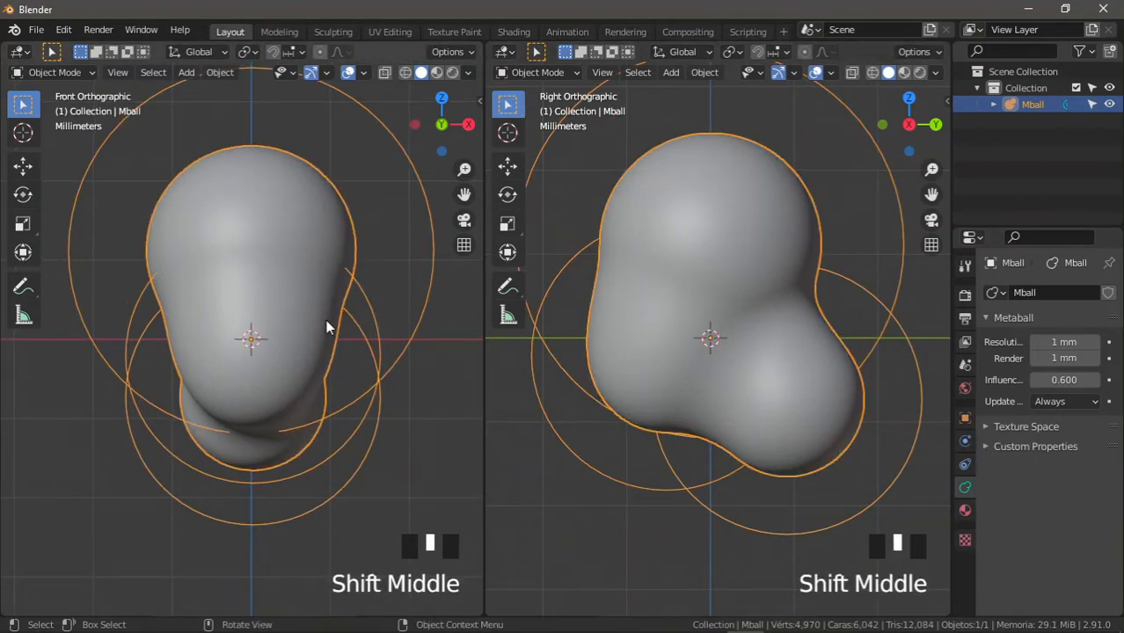
{"action": "left_click", "coordinate": [231, 76]}
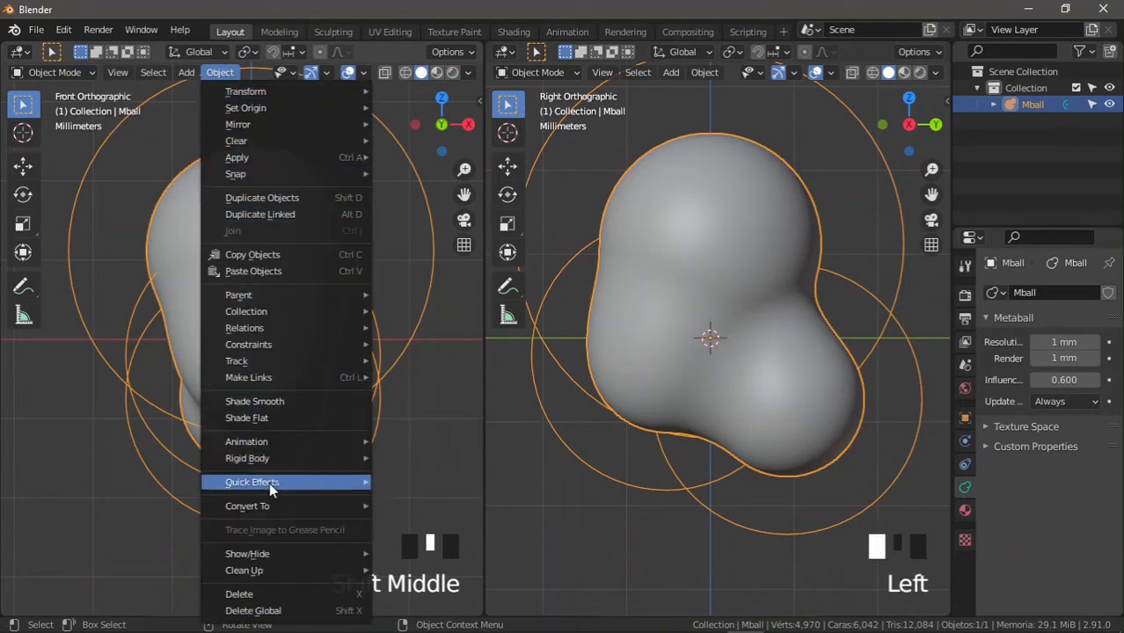
{"action": "mouse_move", "coordinate": [244, 514]}
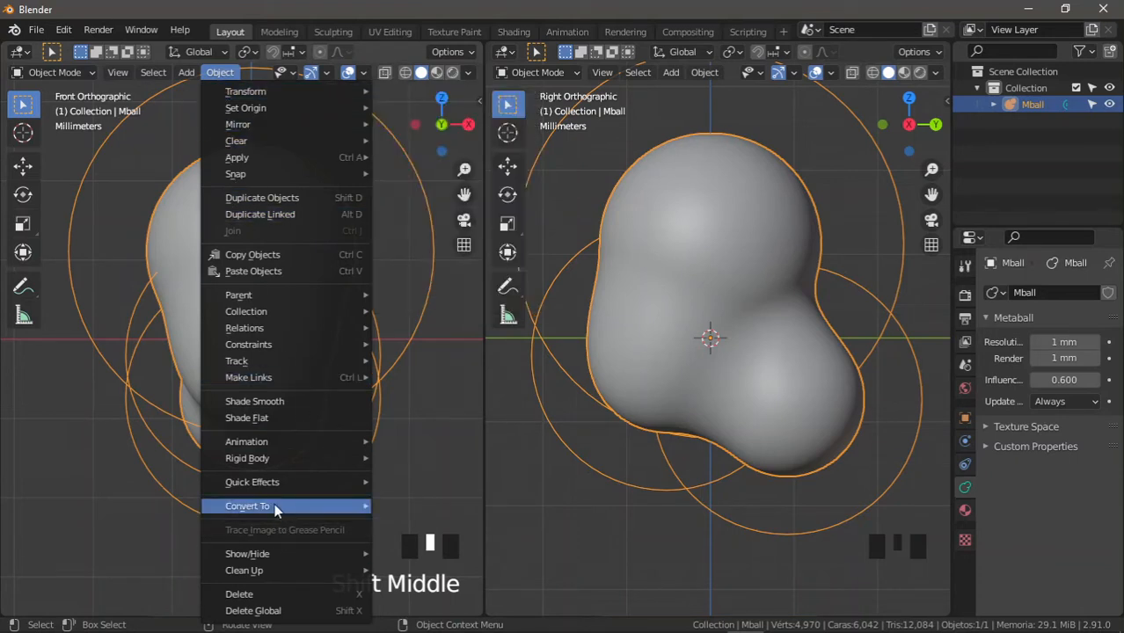
{"action": "mouse_move", "coordinate": [275, 506]}
{"action": "left_click", "coordinate": [410, 524]}
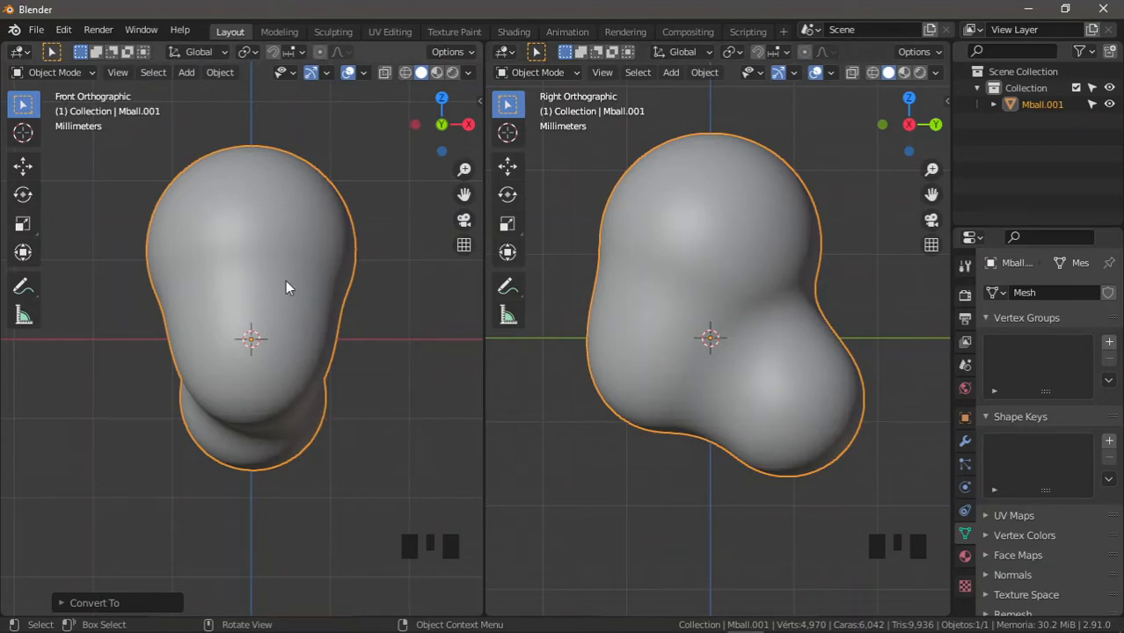
Step: Examine the converted mesh's vertices and edges in edit mode from the front, and return to object mode
{"action": "key", "text": "Tab"}
{"action": "middle_click_drag", "start_coordinate": [300, 421], "coordinate": [292, 387], "text": "ctrl"}
{"action": "middle_click_drag", "start_coordinate": [292, 387], "coordinate": [261, 373], "text": "shift"}
{"action": "mouse_move", "coordinate": [261, 373]}
{"action": "middle_mouse_down", "text": "shift"}
{"action": "mouse_move", "coordinate": [253, 336]}
{"action": "mouse_move", "coordinate": [268, 394]}
{"action": "mouse_move", "coordinate": [243, 349]}
{"action": "mouse_move", "coordinate": [284, 349]}
{"action": "mouse_move", "coordinate": [281, 381]}
{"action": "middle_mouse_up", "text": "shift"}
{"action": "key", "text": "KP_1"}
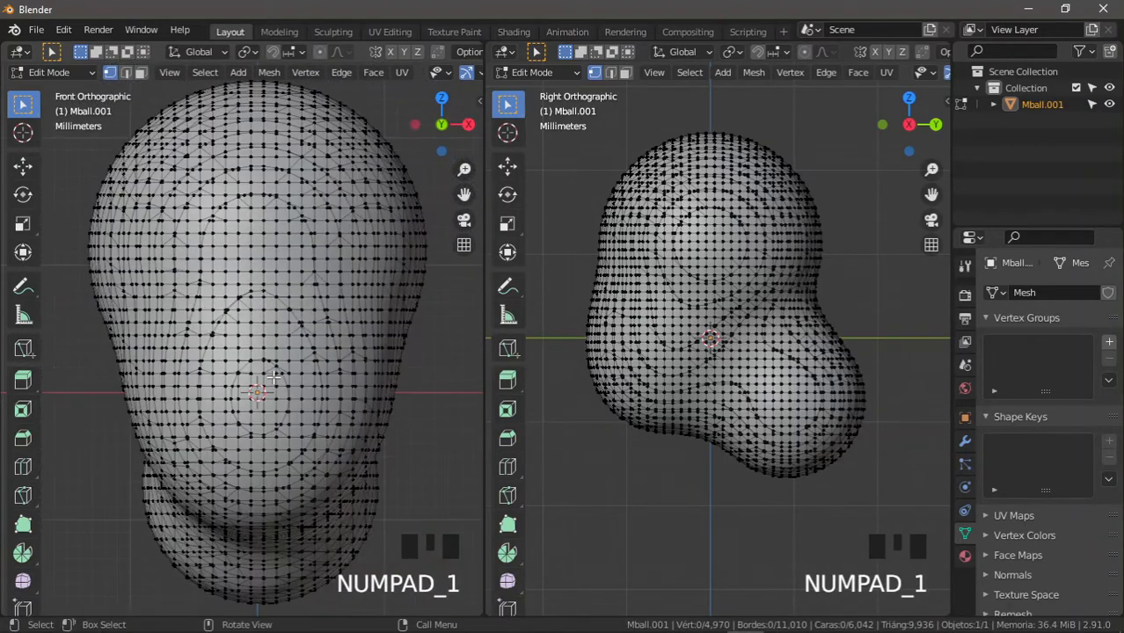
{"action": "middle_click_drag", "start_coordinate": [456, 396], "coordinate": [303, 389], "text": "ctrl"}
{"action": "key", "text": "Tab"}
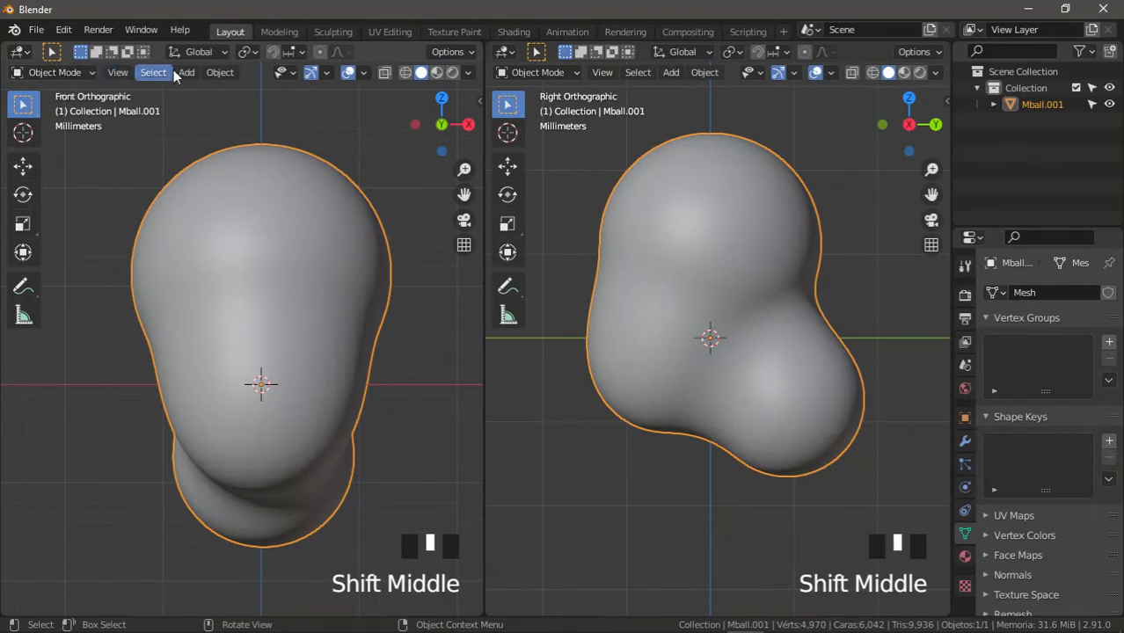
Step: Apply flat shading to the converted mesh
{"action": "left_click", "coordinate": [219, 72]}
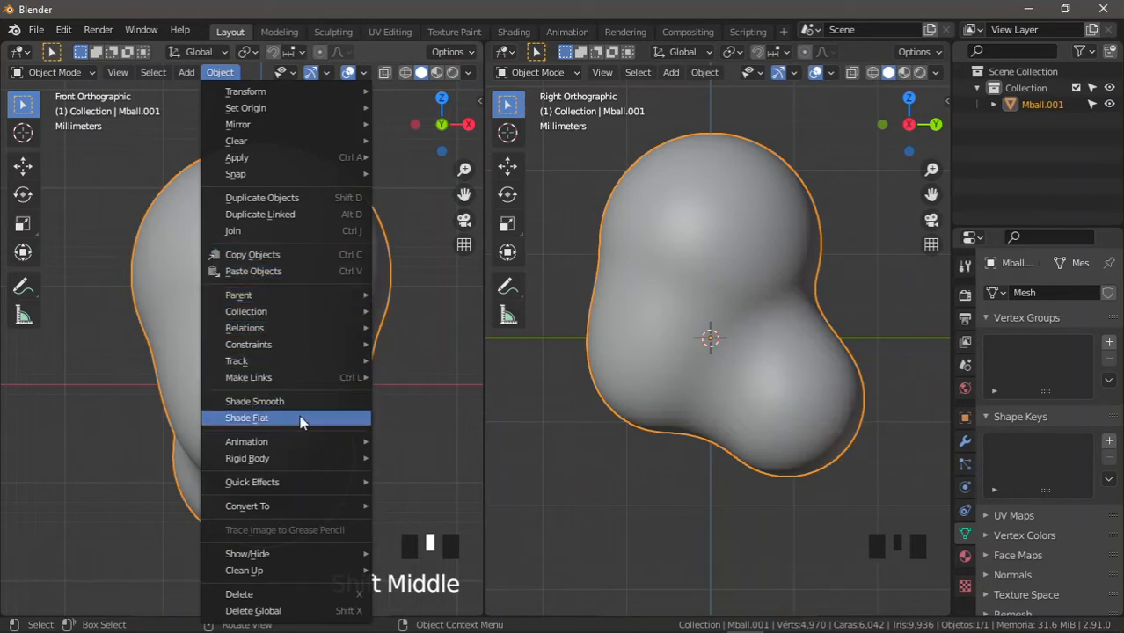
{"action": "left_click", "coordinate": [264, 420]}
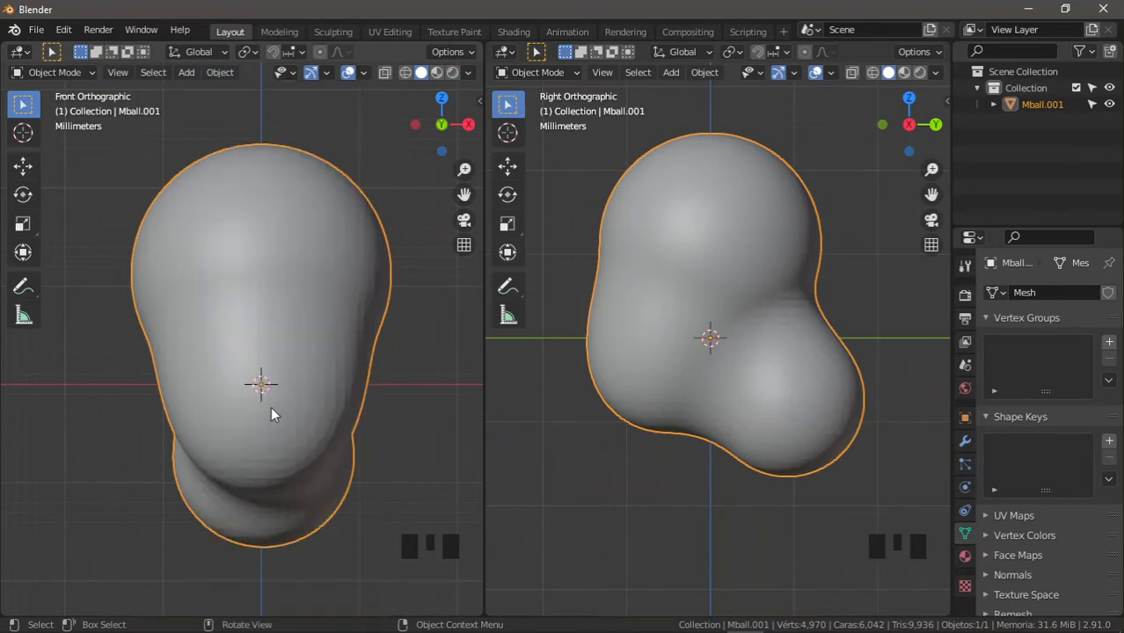
Step: Examine the faceting of the flat-shaded mesh up close in the front and side views
{"action": "middle_click_drag", "start_coordinate": [292, 265], "coordinate": [270, 217], "text": "ctrl"}
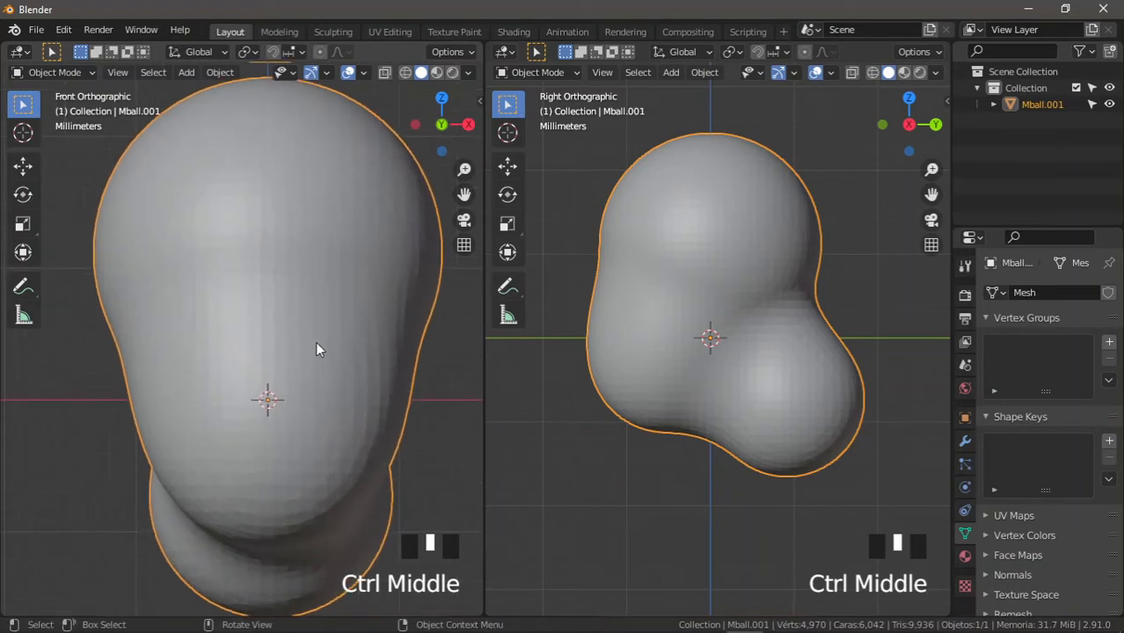
{"action": "middle_click_drag", "start_coordinate": [316, 349], "coordinate": [304, 314], "text": "ctrl"}
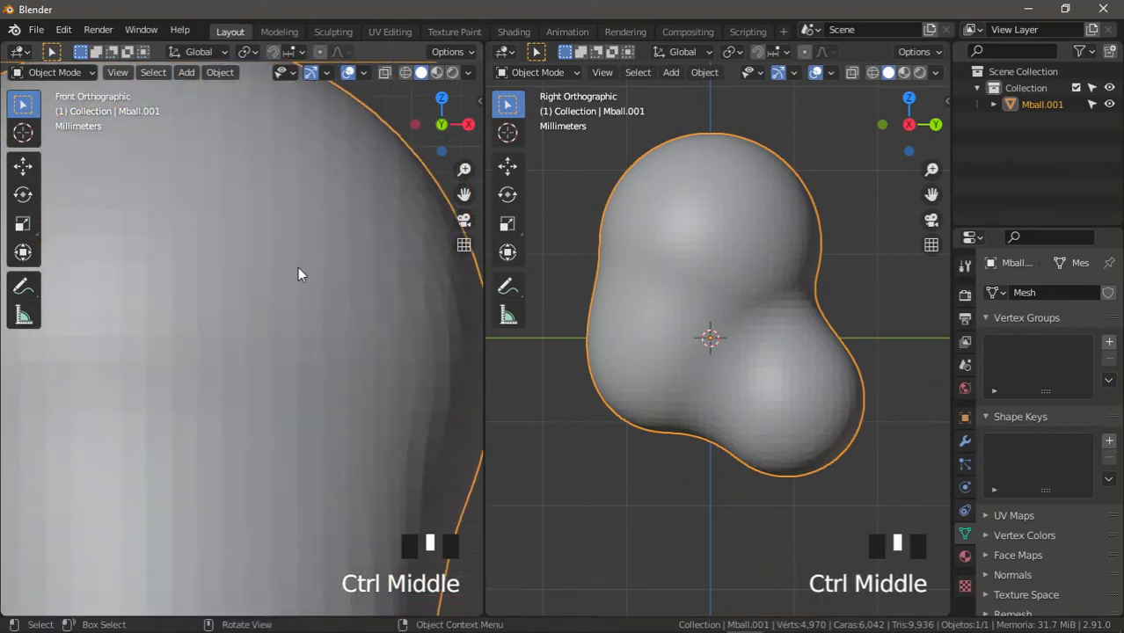
{"action": "middle_click_drag", "start_coordinate": [675, 352], "coordinate": [690, 376], "text": "ctrl"}
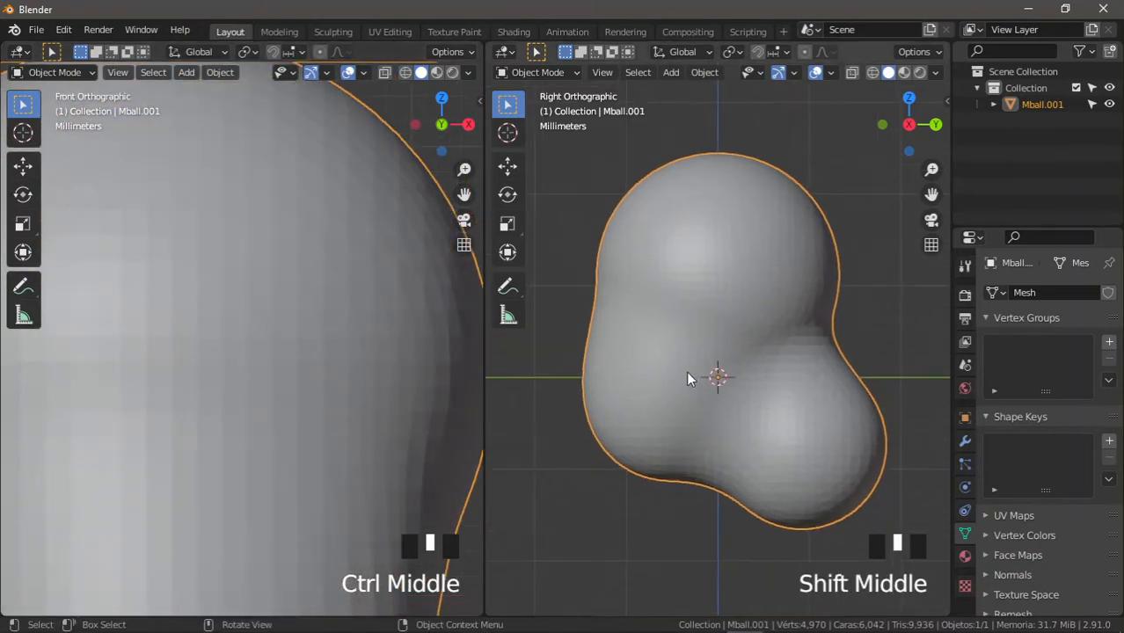
{"action": "scroll", "coordinate": [694, 346], "scroll_direction": "up", "scroll_amount": 3}
{"action": "middle_click_drag", "start_coordinate": [328, 304], "coordinate": [346, 252], "text": "shift"}
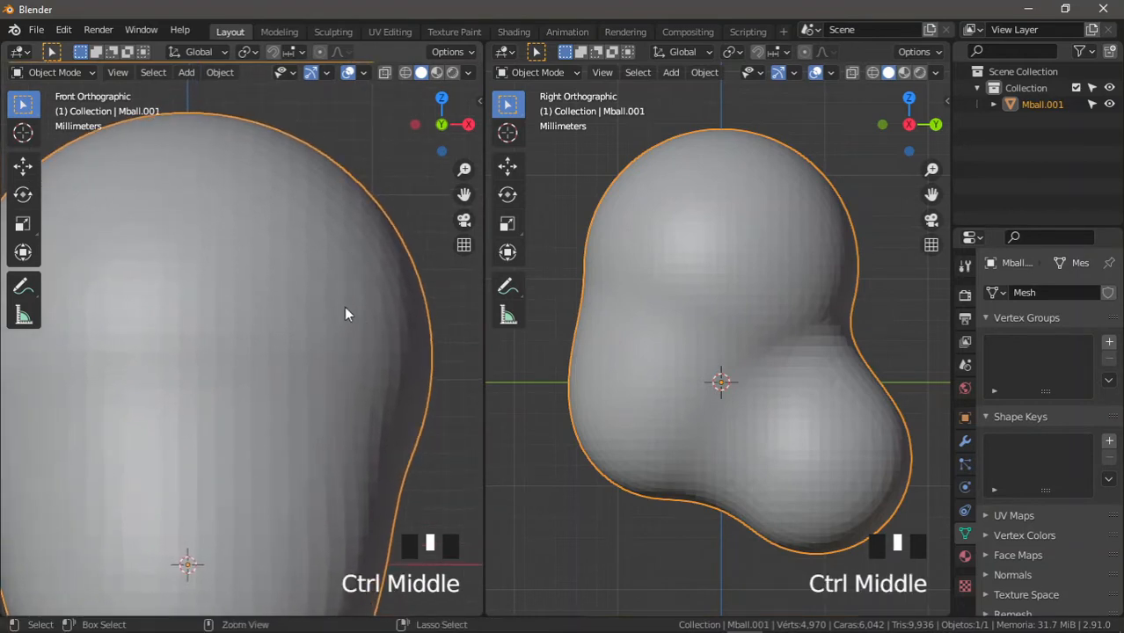
{"action": "middle_click_drag", "start_coordinate": [344, 307], "coordinate": [349, 353], "text": "ctrl"}
{"action": "mouse_move", "coordinate": [353, 329]}
{"action": "middle_mouse_down", "text": "shift"}
{"action": "mouse_move", "coordinate": [385, 286]}
{"action": "mouse_move", "coordinate": [367, 316]}
{"action": "middle_mouse_up", "text": "shift"}
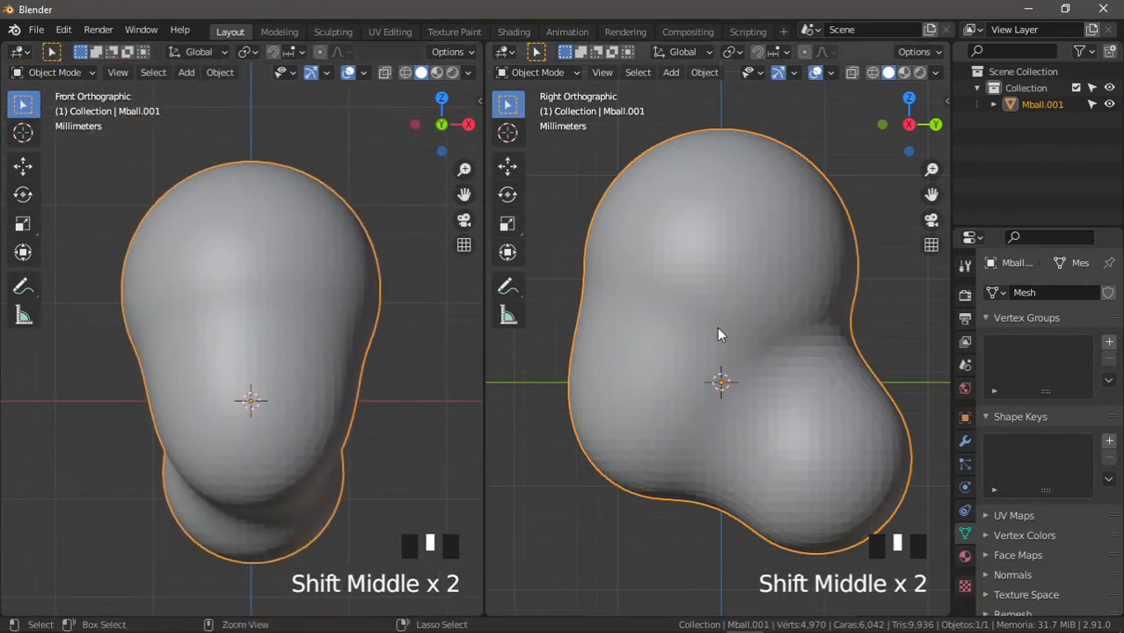
{"action": "middle_click_drag", "start_coordinate": [717, 332], "coordinate": [714, 342], "text": "ctrl"}
{"action": "mouse_move", "coordinate": [340, 362]}
{"action": "middle_mouse_down", "text": "shift"}
{"action": "mouse_move", "coordinate": [346, 351]}
{"action": "mouse_move", "coordinate": [347, 364]}
{"action": "middle_mouse_up", "text": "shift"}
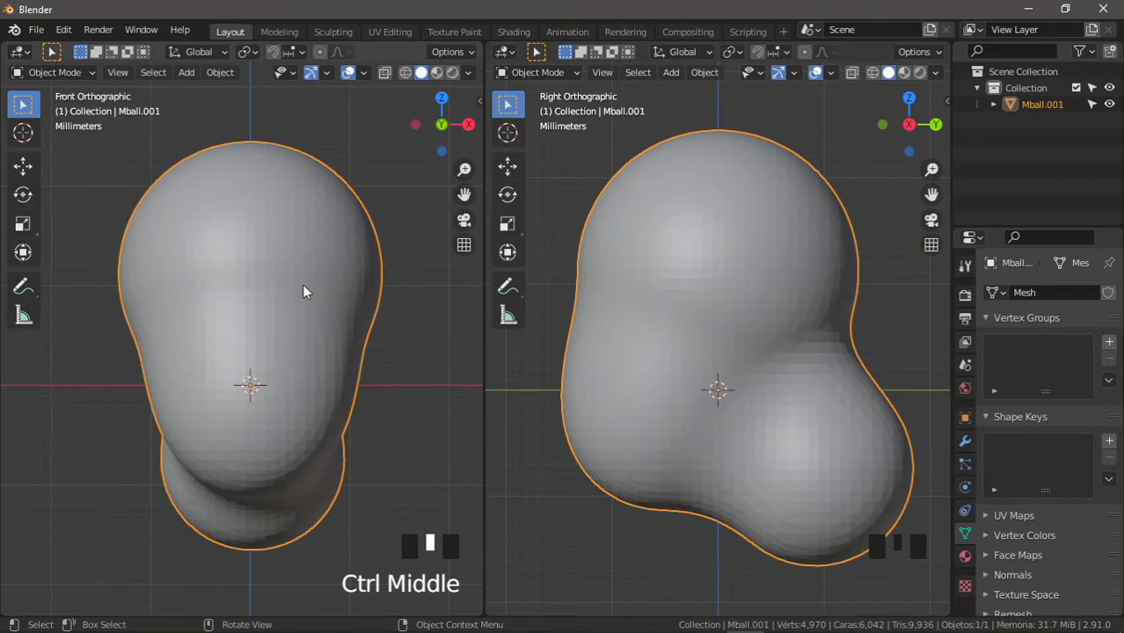
Step: Switch the mesh to Sculpt Mode and show the brushes in two columns in the front view only
{"action": "left_click", "coordinate": [83, 72]}
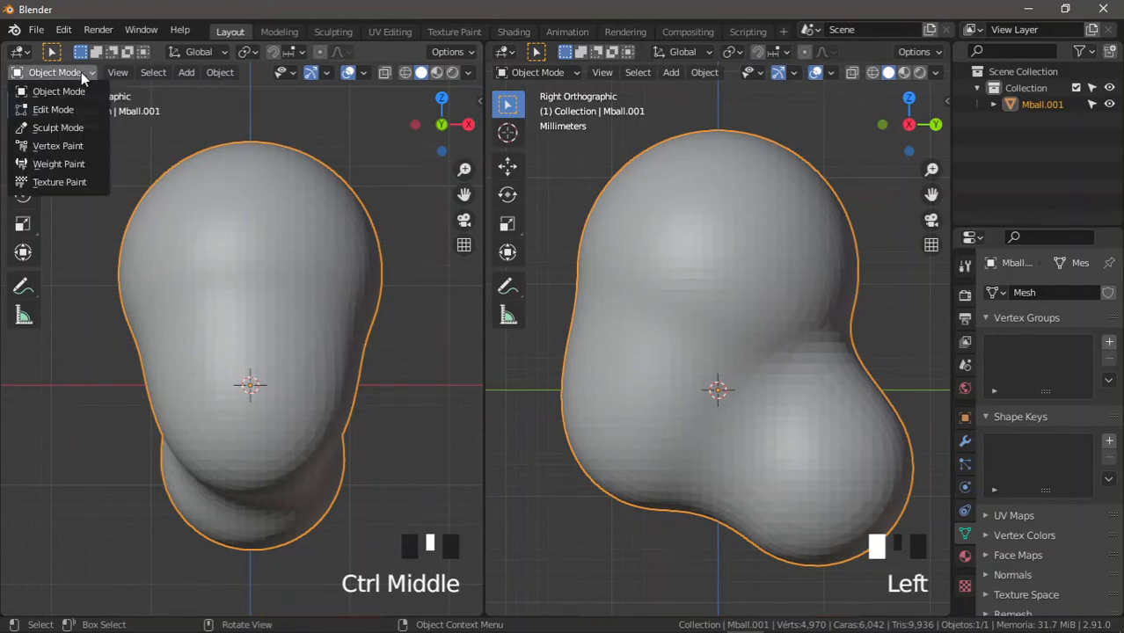
{"action": "left_click", "coordinate": [63, 127]}
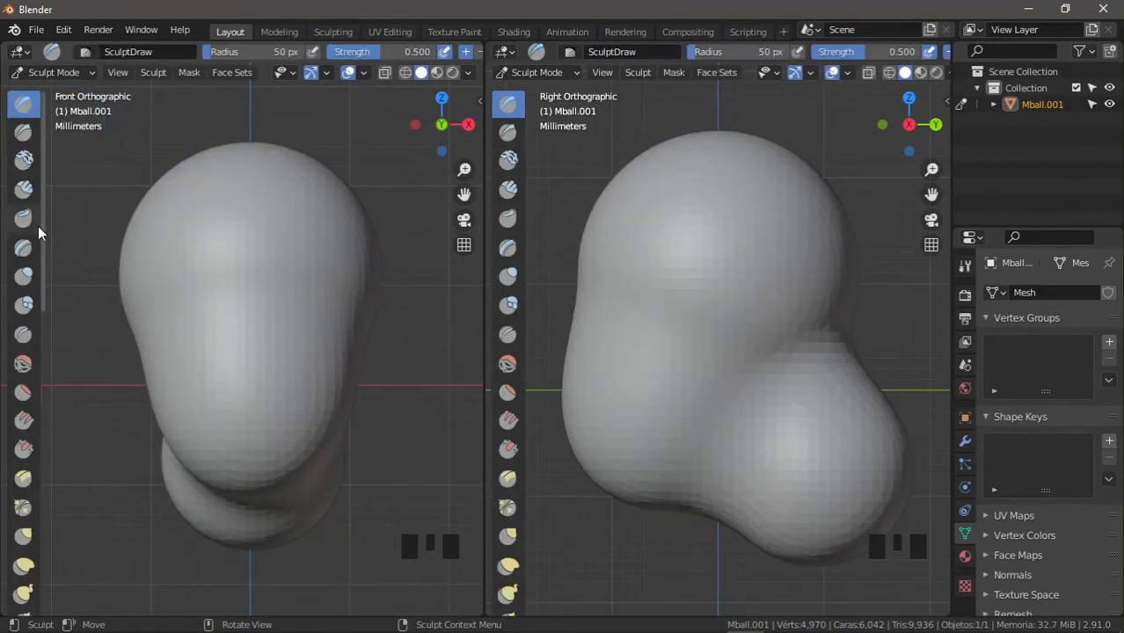
{"action": "left_click_drag", "start_coordinate": [45, 225], "coordinate": [67, 233]}
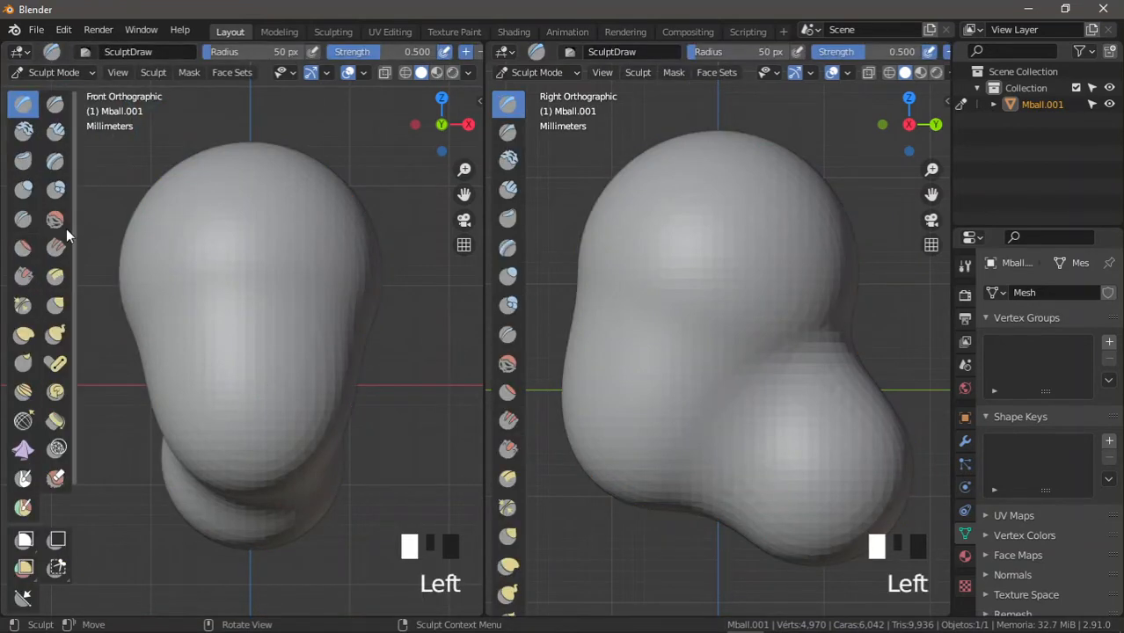
{"action": "left_click_drag", "start_coordinate": [519, 228], "coordinate": [486, 227]}
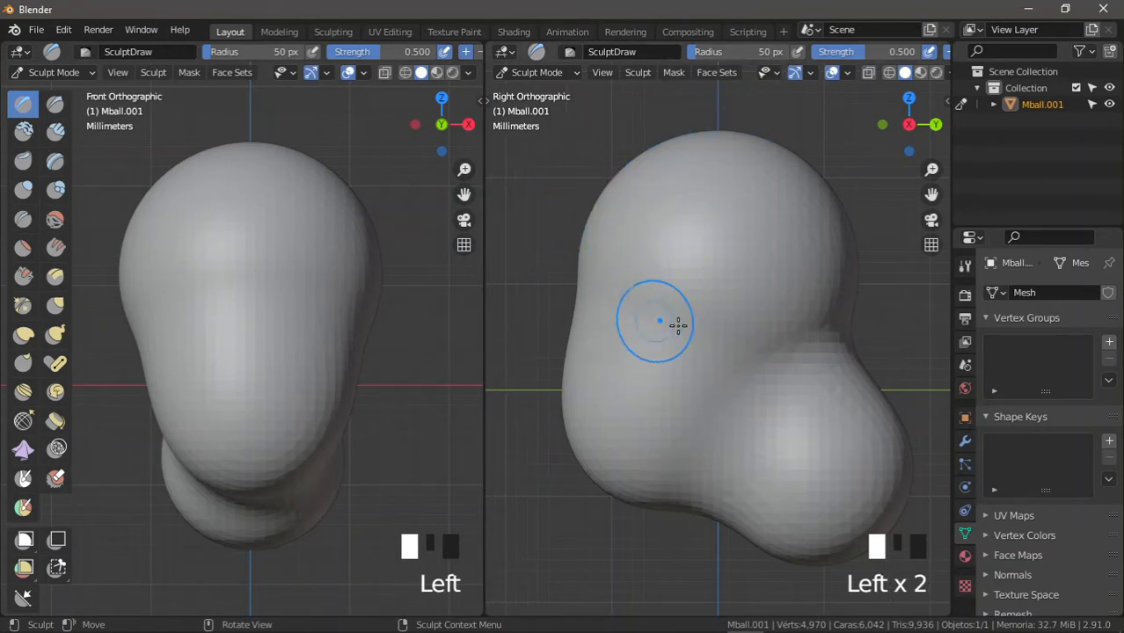
Step: Enable X-axis mirror symmetry for sculpting the mesh
{"action": "middle_click_drag", "start_coordinate": [690, 275], "coordinate": [669, 243], "text": "shift"}
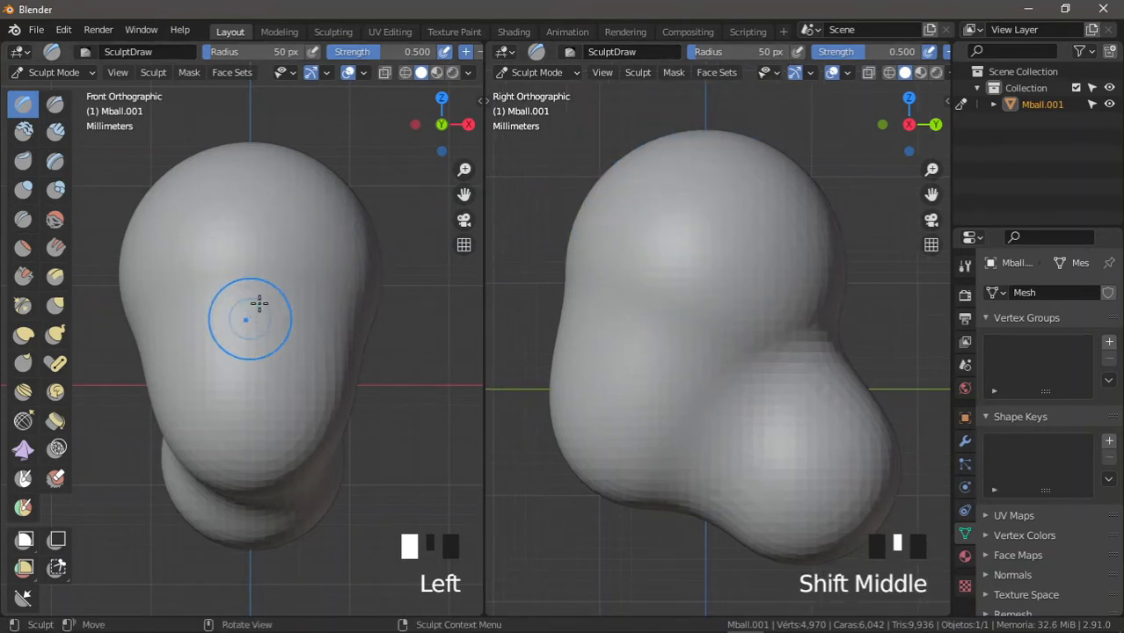
{"action": "mouse_move", "coordinate": [748, 53]}
{"action": "middle_mouse_down"}
{"action": "mouse_move", "coordinate": [554, 51]}
{"action": "mouse_move", "coordinate": [709, 54]}
{"action": "mouse_move", "coordinate": [589, 55]}
{"action": "middle_mouse_up"}
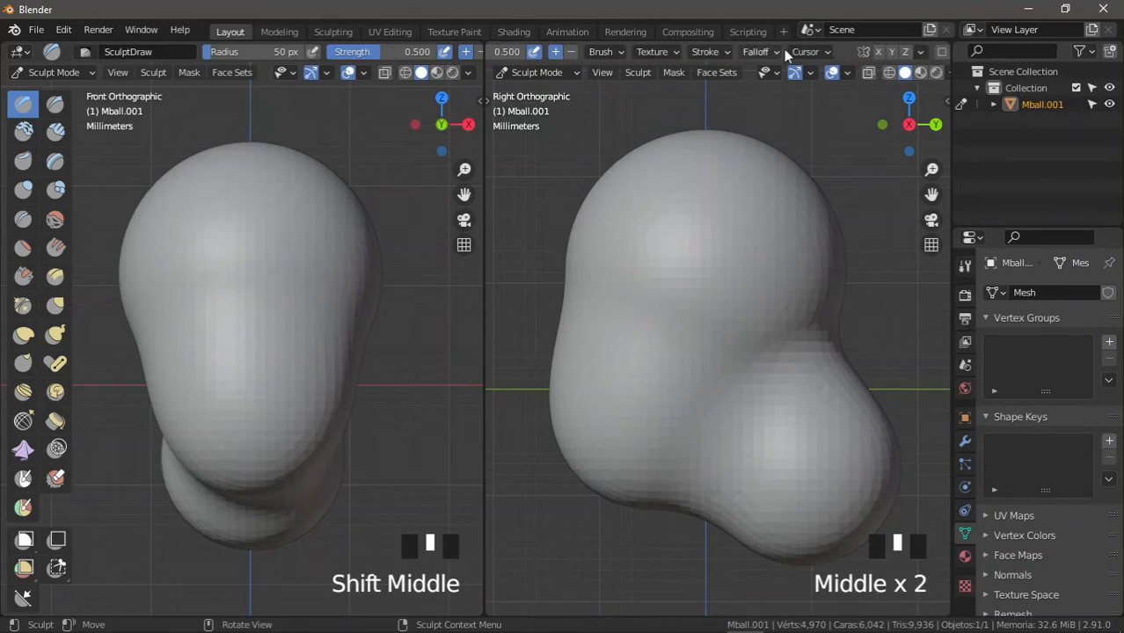
{"action": "middle_click_drag", "start_coordinate": [787, 53], "coordinate": [686, 53]}
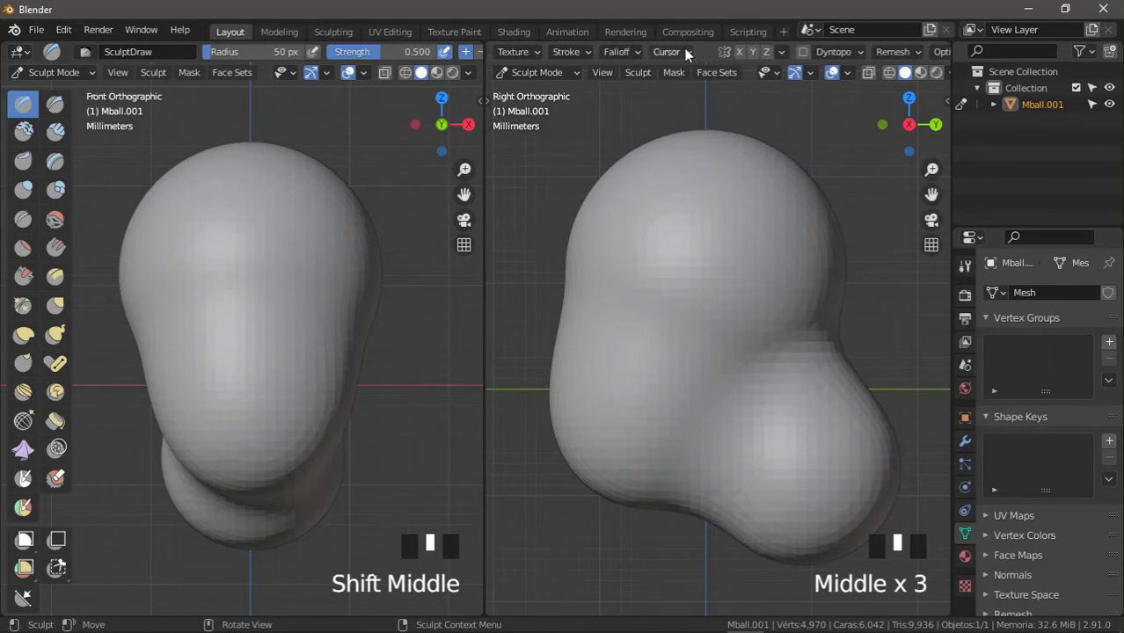
{"action": "left_click", "coordinate": [739, 52]}
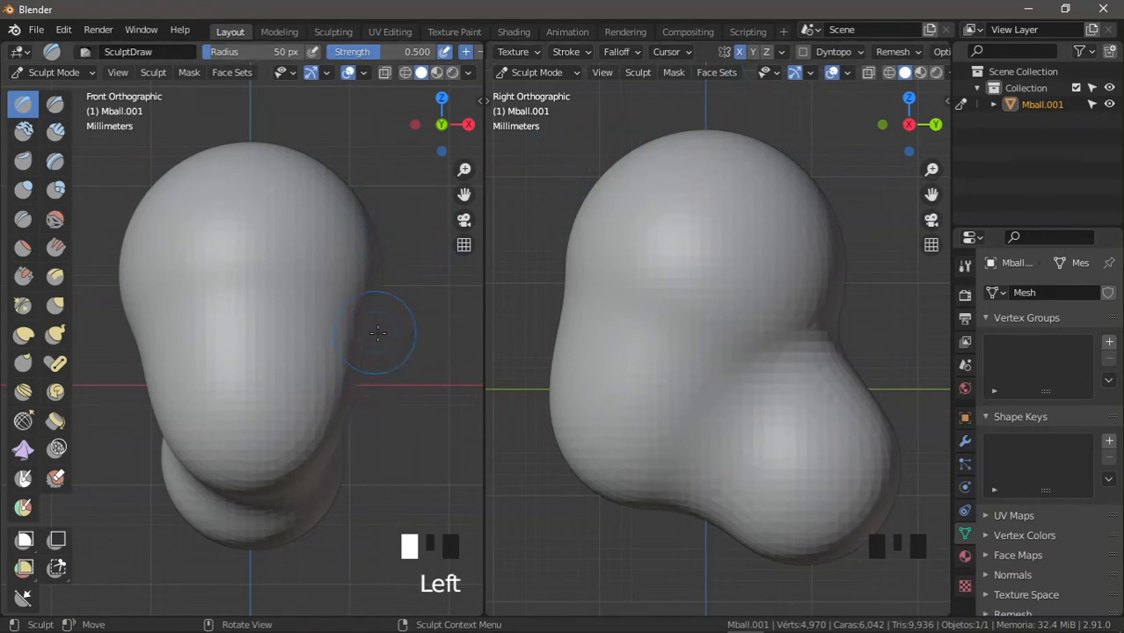
Step: With the Grab brush at a 101 px radius, push the upper sides of the head inward in the front view
{"action": "left_click", "coordinate": [55, 307]}
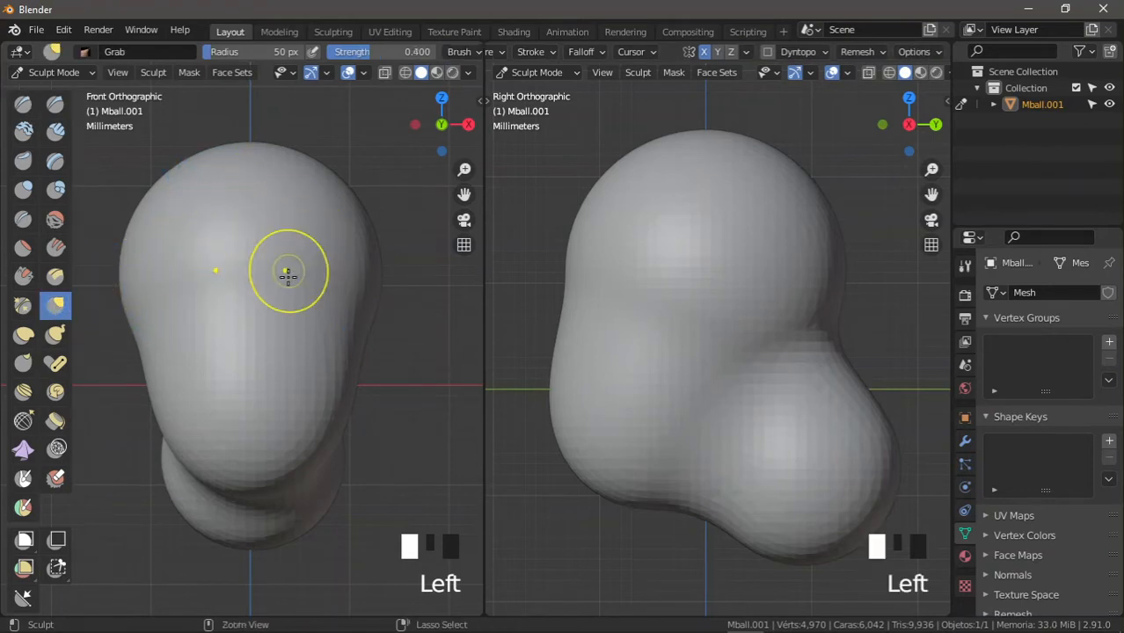
{"action": "middle_click_drag", "start_coordinate": [288, 271], "coordinate": [290, 292], "text": "shift"}
{"action": "key", "text": "f"}
{"action": "left_click", "coordinate": [333, 292]}
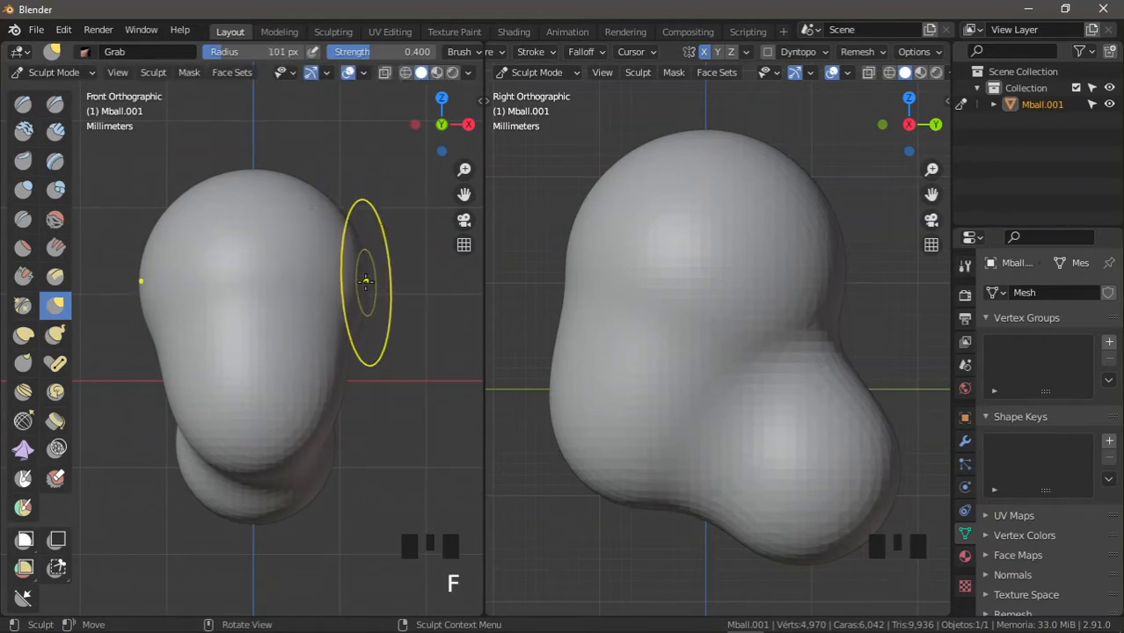
{"action": "mouse_move", "coordinate": [366, 281]}
{"action": "left_mouse_down"}
{"action": "mouse_move", "coordinate": [354, 284]}
{"action": "mouse_move", "coordinate": [366, 284]}
{"action": "left_mouse_up"}
{"action": "left_click_drag", "start_coordinate": [365, 284], "coordinate": [358, 290]}
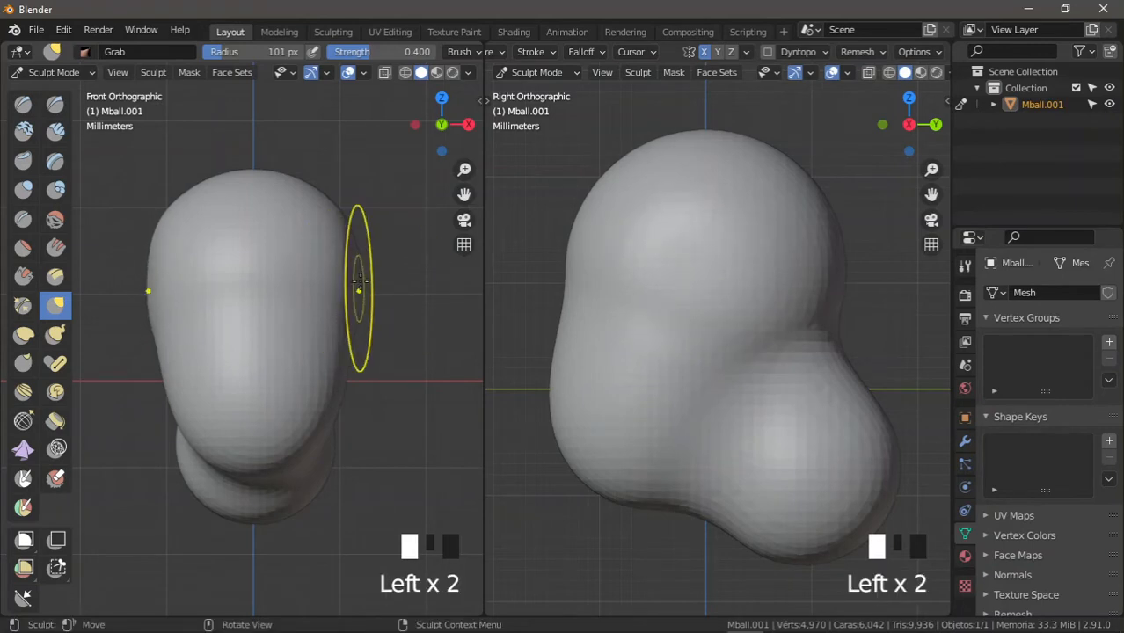
Step: Set the Grab brush radius to 127 px
{"action": "key", "text": "f"}
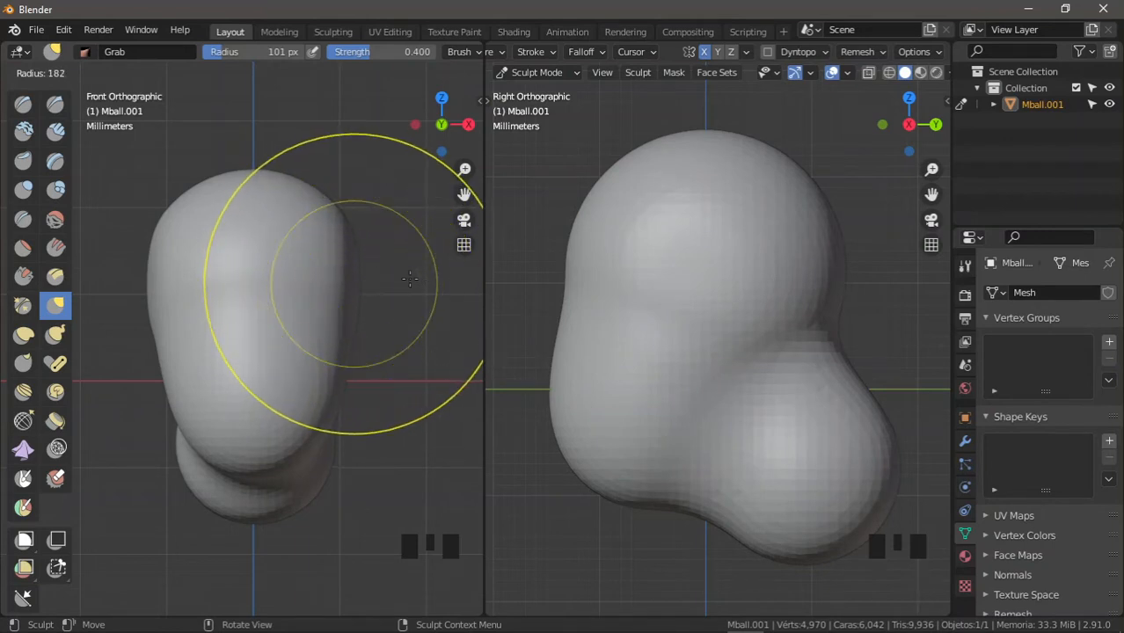
{"action": "left_click", "coordinate": [361, 255]}
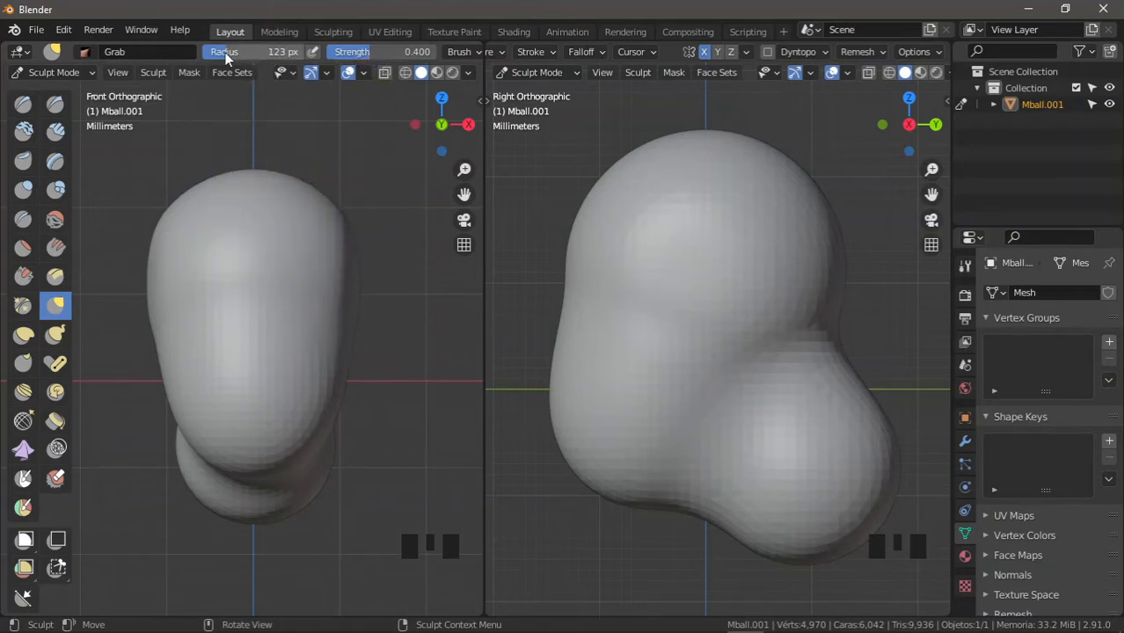
{"action": "left_click_drag", "start_coordinate": [225, 57], "coordinate": [249, 55]}
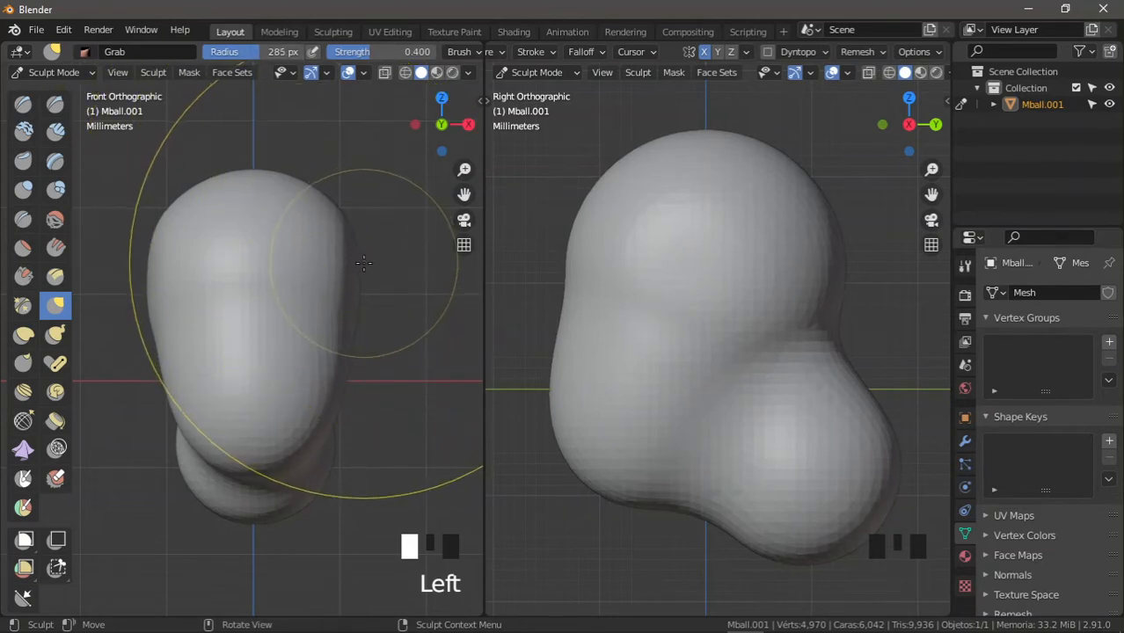
{"action": "key", "text": "f"}
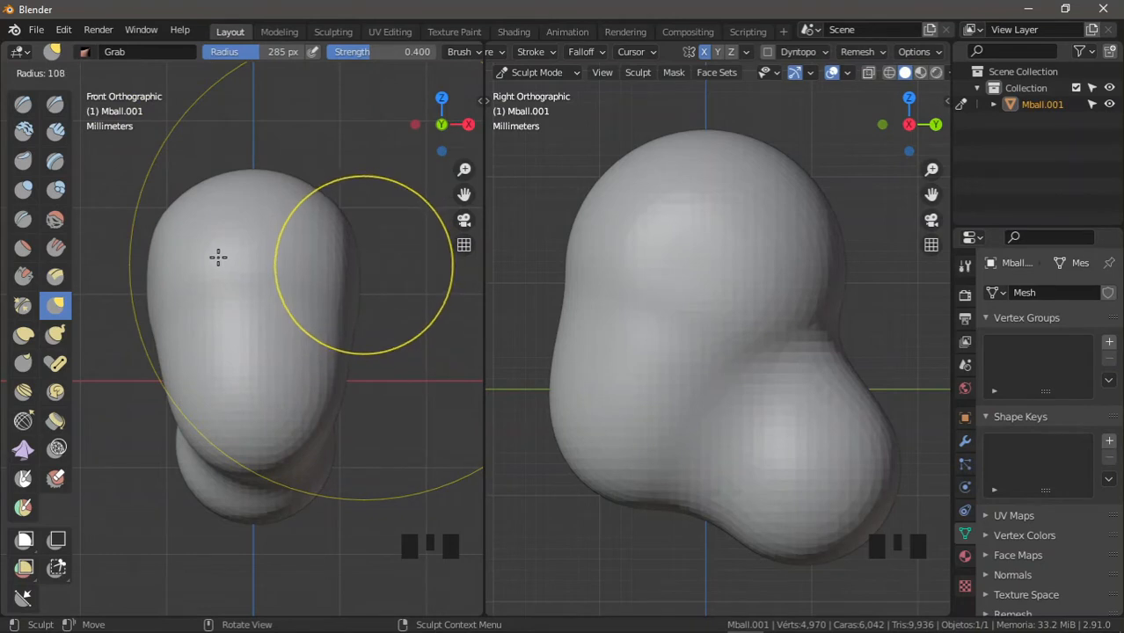
{"action": "left_click", "coordinate": [218, 258]}
{"action": "middle_click_drag", "start_coordinate": [324, 251], "coordinate": [318, 264], "text": "ctrl"}
{"action": "key", "text": "f"}
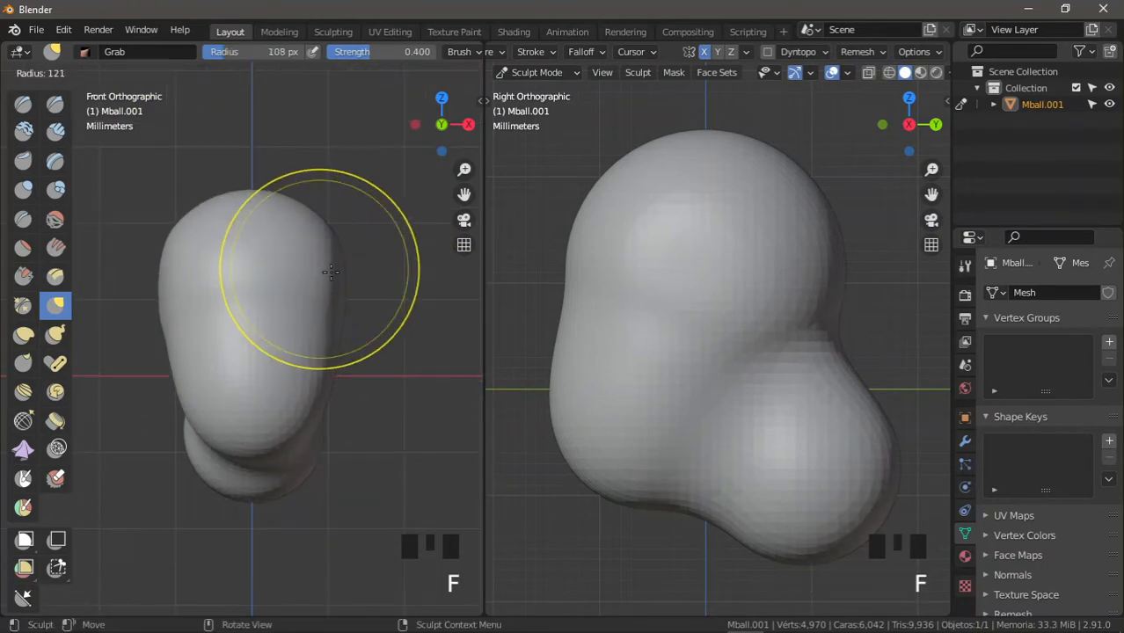
{"action": "left_click", "coordinate": [336, 267]}
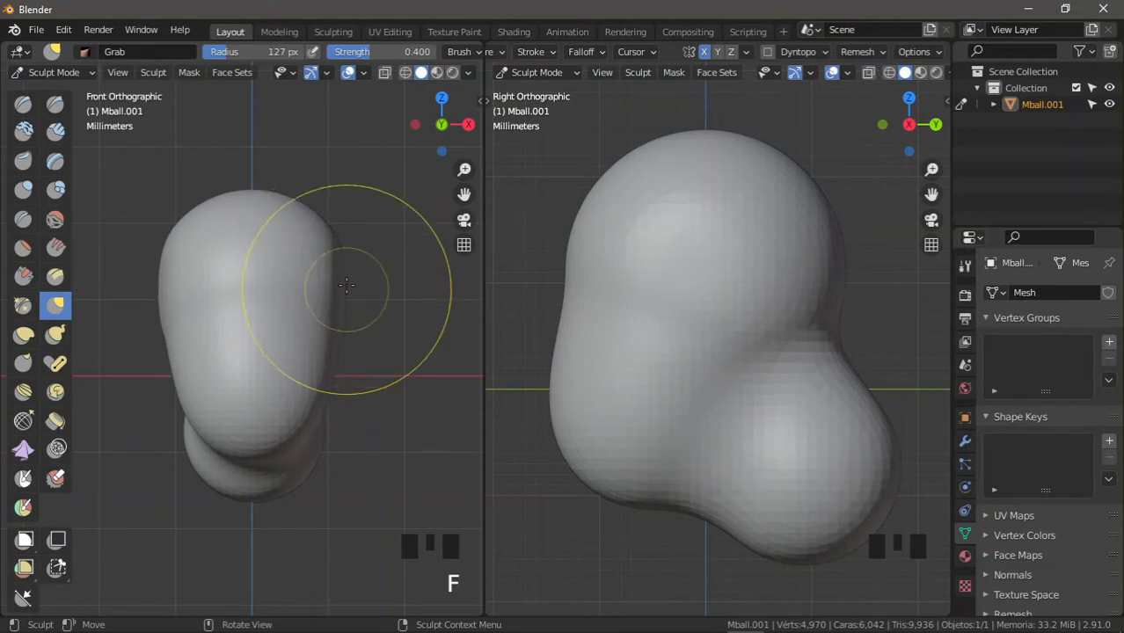
Step: Narrow the sides of the head and its lower edges with Grab strokes in the front view
{"action": "mouse_move", "coordinate": [345, 280]}
{"action": "left_mouse_down"}
{"action": "mouse_move", "coordinate": [349, 245]}
{"action": "mouse_move", "coordinate": [332, 238]}
{"action": "mouse_move", "coordinate": [351, 250]}
{"action": "mouse_move", "coordinate": [341, 369]}
{"action": "left_mouse_up"}
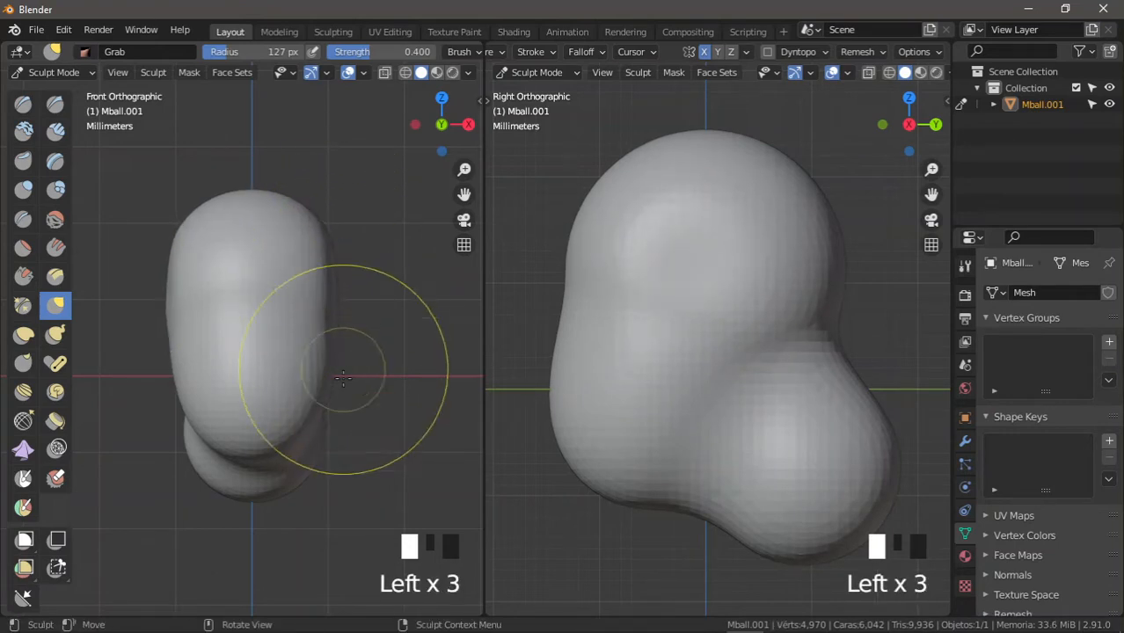
{"action": "middle_click_drag", "start_coordinate": [343, 373], "coordinate": [356, 377], "text": "ctrl"}
{"action": "middle_click_drag", "start_coordinate": [351, 330], "coordinate": [357, 342], "text": "ctrl"}
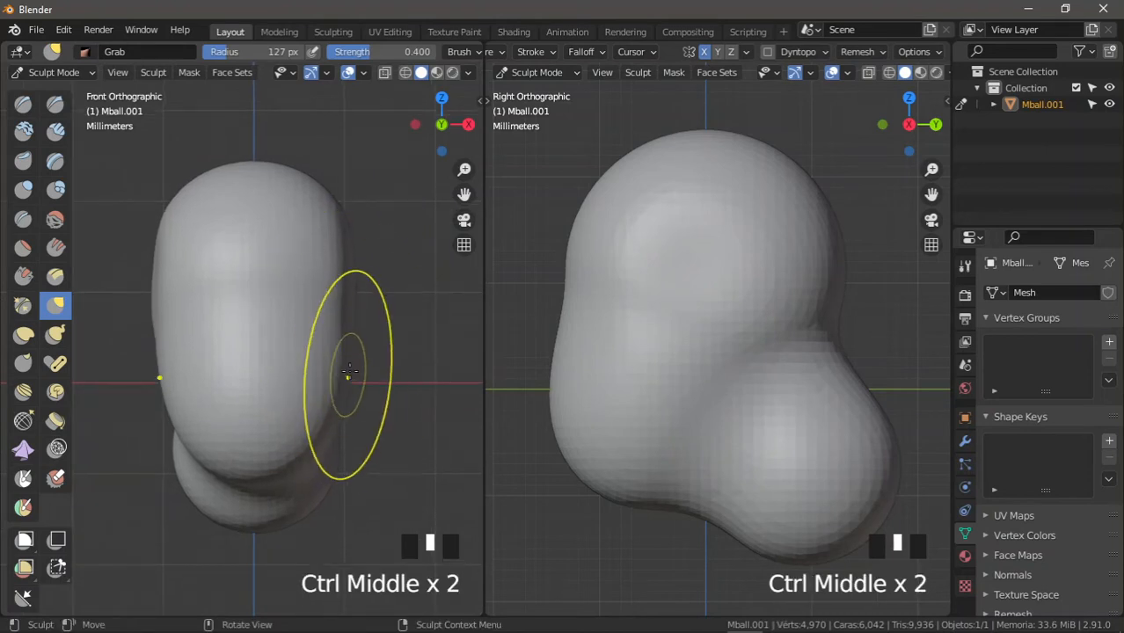
{"action": "left_click_drag", "start_coordinate": [326, 441], "coordinate": [313, 437]}
{"action": "middle_click_drag", "start_coordinate": [313, 438], "coordinate": [283, 469], "text": "ctrl"}
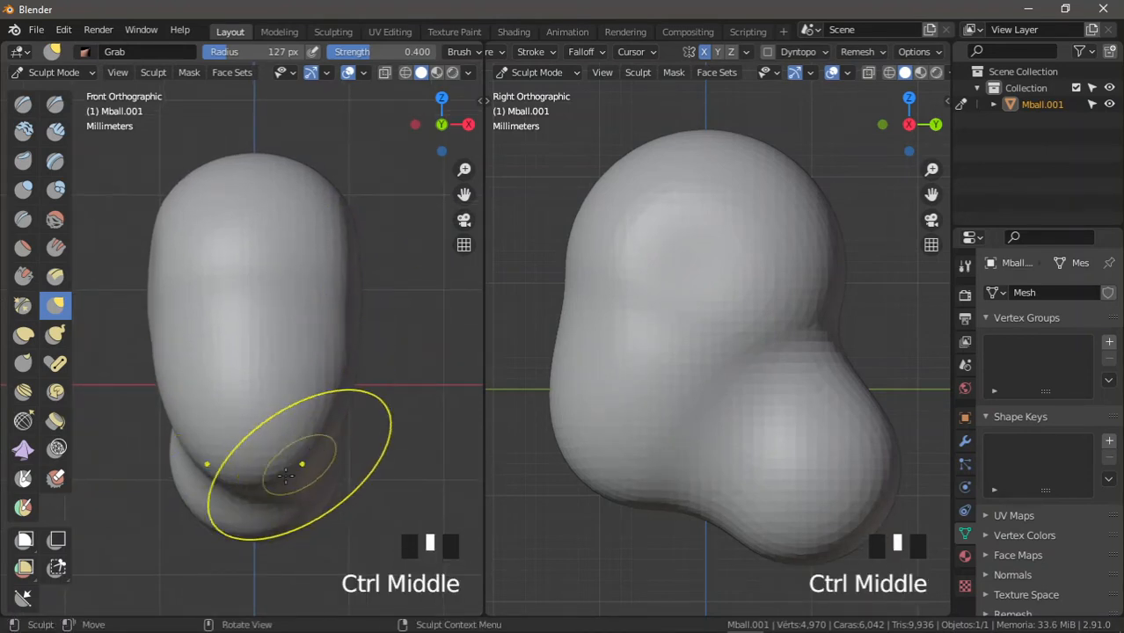
Step: Push the lower front profile and the chin's underside inward with Grab strokes in the side view
{"action": "middle_click_drag", "start_coordinate": [633, 497], "coordinate": [580, 389], "text": "ctrl"}
{"action": "mouse_move", "coordinate": [579, 389]}
{"action": "left_mouse_down"}
{"action": "mouse_move", "coordinate": [572, 395]}
{"action": "mouse_move", "coordinate": [617, 464]}
{"action": "left_mouse_up"}
{"action": "mouse_move", "coordinate": [594, 418]}
{"action": "left_mouse_down"}
{"action": "mouse_move", "coordinate": [600, 439]}
{"action": "mouse_move", "coordinate": [632, 425]}
{"action": "left_mouse_up"}
{"action": "left_click_drag", "start_coordinate": [609, 485], "coordinate": [657, 470]}
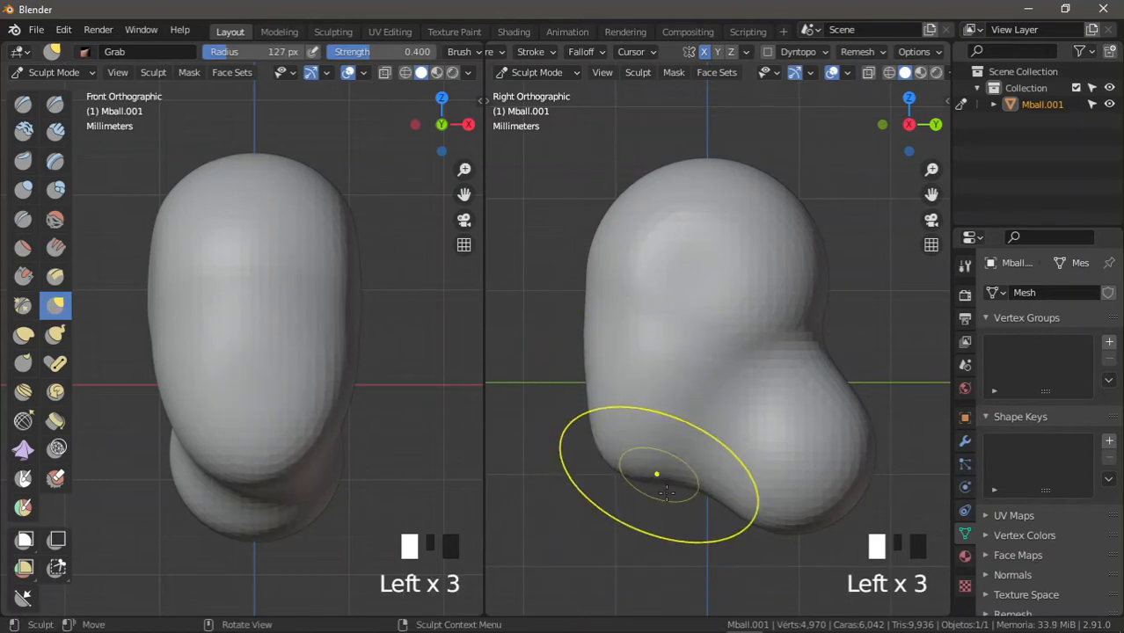
{"action": "mouse_move", "coordinate": [657, 470]}
{"action": "middle_mouse_down", "text": "ctrl"}
{"action": "mouse_move", "coordinate": [670, 467]}
{"action": "mouse_move", "coordinate": [669, 452]}
{"action": "middle_mouse_up", "text": "ctrl"}
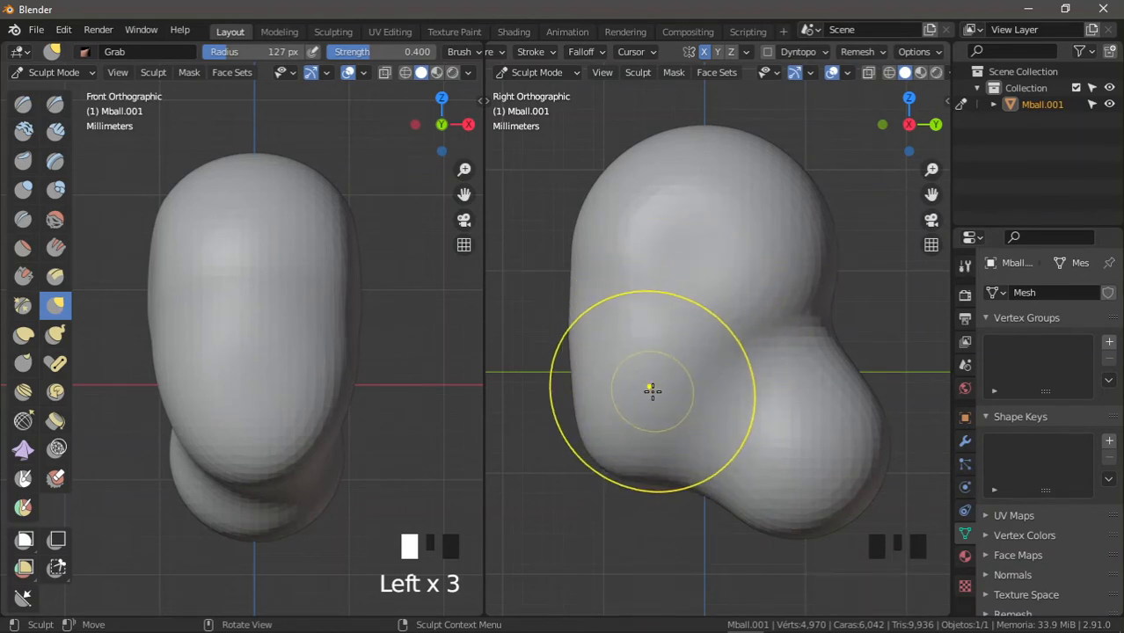
Step: Reshape the cheek and the jaw's lower edge toward the neck, and pull the chin forward with Grab strokes in the side view
{"action": "mouse_move", "coordinate": [655, 387]}
{"action": "left_mouse_down"}
{"action": "mouse_move", "coordinate": [694, 422]}
{"action": "mouse_move", "coordinate": [762, 400]}
{"action": "mouse_move", "coordinate": [754, 382]}
{"action": "left_mouse_up"}
{"action": "left_click_drag", "start_coordinate": [750, 314], "coordinate": [737, 309]}
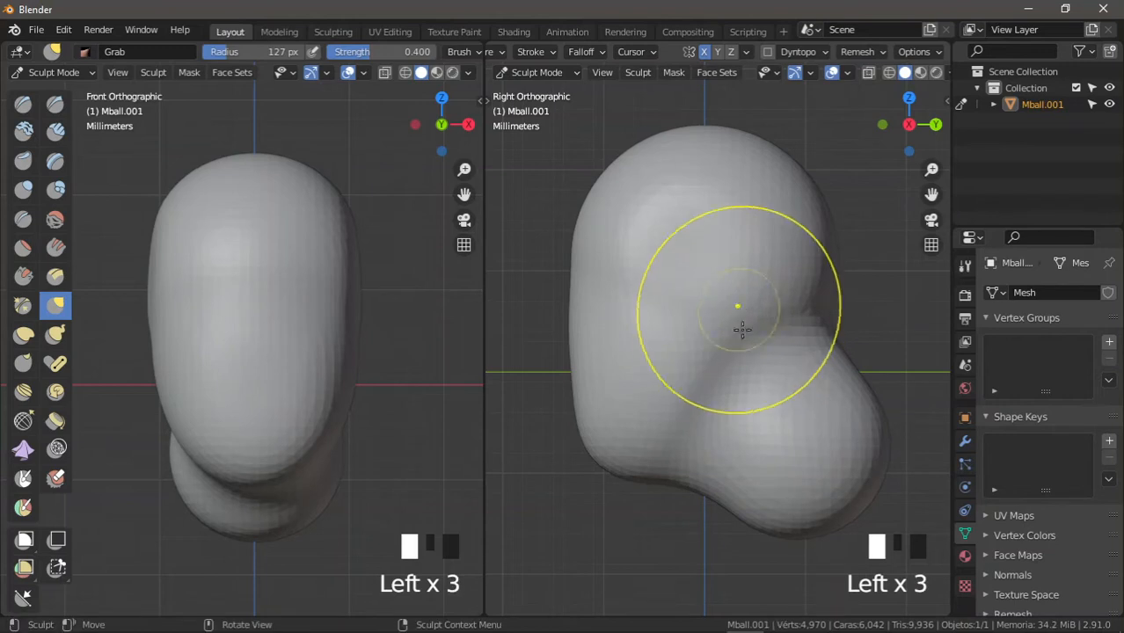
{"action": "left_click_drag", "start_coordinate": [743, 428], "coordinate": [729, 447]}
{"action": "mouse_move", "coordinate": [730, 448]}
{"action": "middle_mouse_down", "text": "ctrl"}
{"action": "mouse_move", "coordinate": [709, 442]}
{"action": "mouse_move", "coordinate": [670, 469]}
{"action": "middle_mouse_up", "text": "ctrl"}
{"action": "mouse_move", "coordinate": [652, 478]}
{"action": "left_mouse_down"}
{"action": "mouse_move", "coordinate": [650, 459]}
{"action": "mouse_move", "coordinate": [591, 448]}
{"action": "mouse_move", "coordinate": [593, 470]}
{"action": "left_mouse_up"}
{"action": "middle_click_drag", "start_coordinate": [627, 414], "coordinate": [631, 431], "text": "ctrl"}
{"action": "mouse_move", "coordinate": [631, 431]}
{"action": "middle_mouse_down", "text": "shift"}
{"action": "mouse_move", "coordinate": [635, 447]}
{"action": "mouse_move", "coordinate": [594, 431]}
{"action": "middle_mouse_up", "text": "shift"}
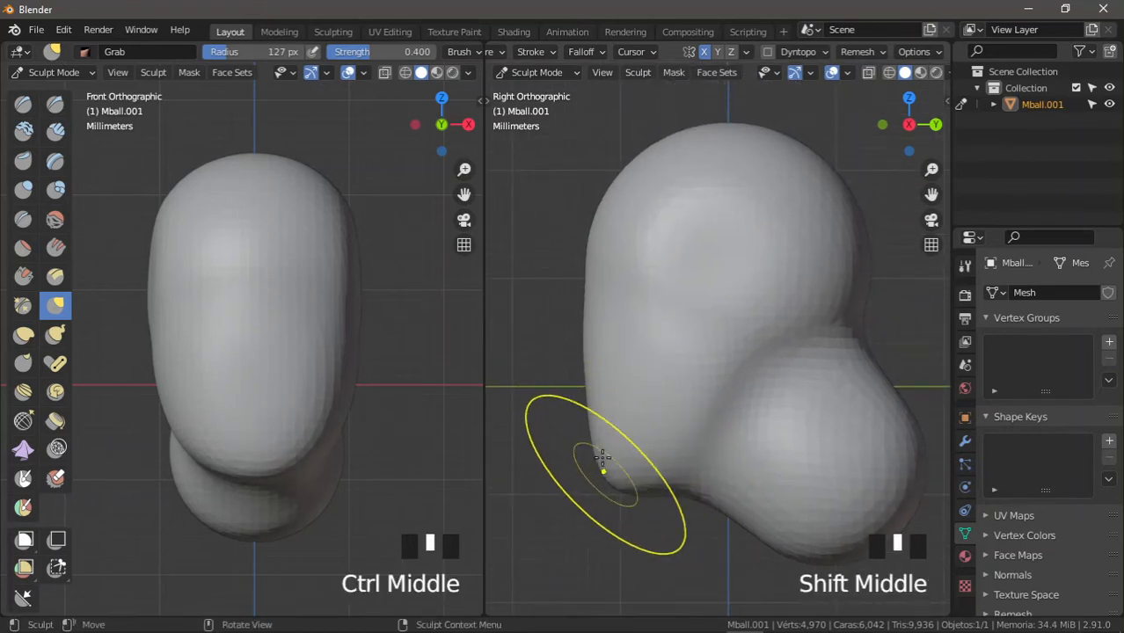
{"action": "middle_click_drag", "start_coordinate": [653, 301], "coordinate": [642, 368], "text": "shift"}
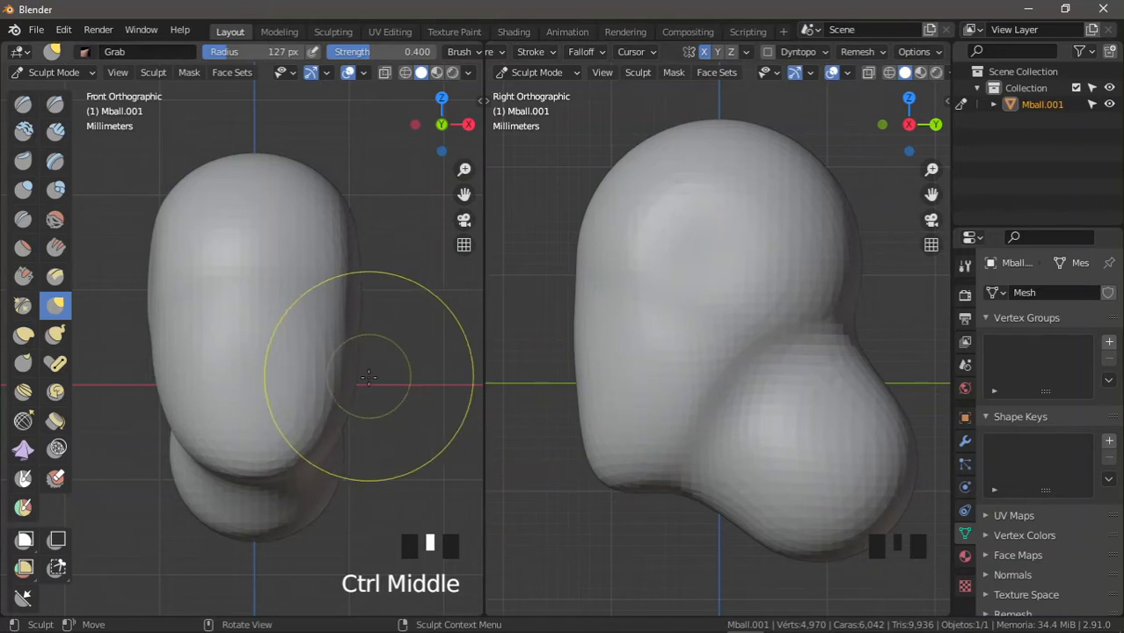
Step: Try the Cavity shading option in the front view
{"action": "mouse_move", "coordinate": [354, 394]}
{"action": "middle_mouse_down", "text": "ctrl"}
{"action": "mouse_move", "coordinate": [366, 388]}
{"action": "mouse_move", "coordinate": [353, 387]}
{"action": "middle_mouse_up", "text": "ctrl"}
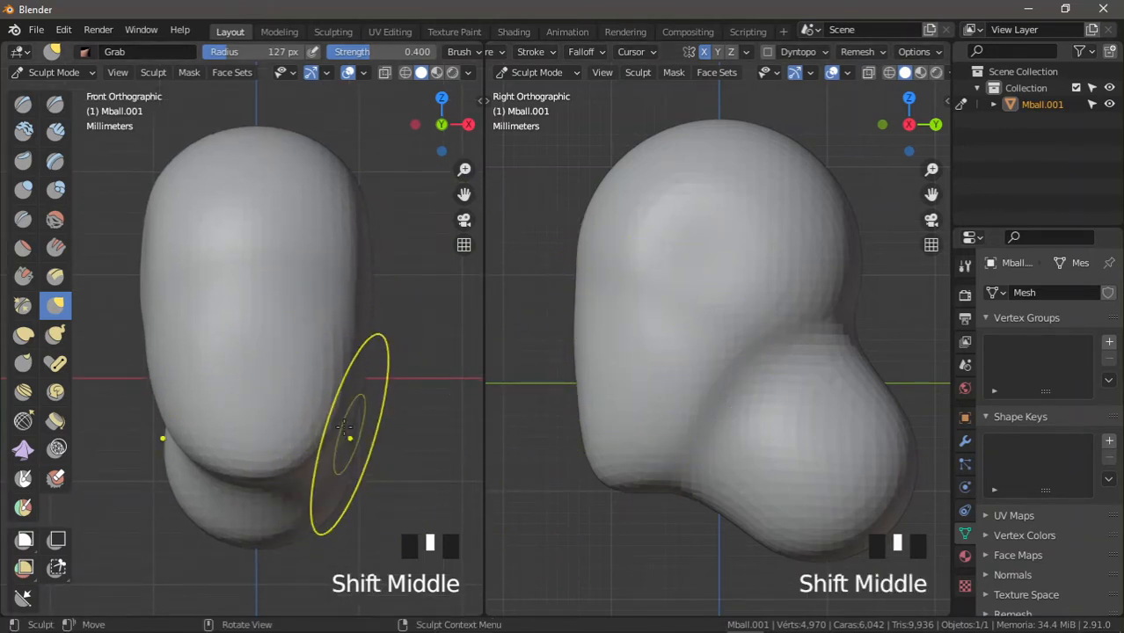
{"action": "middle_click_drag", "start_coordinate": [333, 354], "coordinate": [347, 252], "text": "ctrl"}
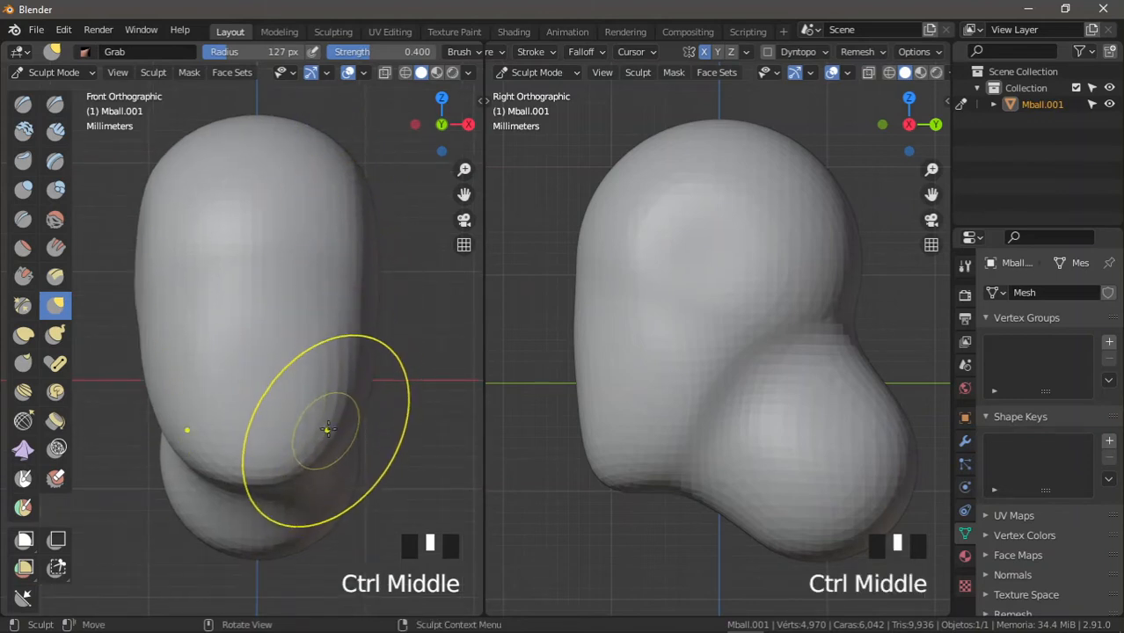
{"action": "left_click", "coordinate": [470, 76]}
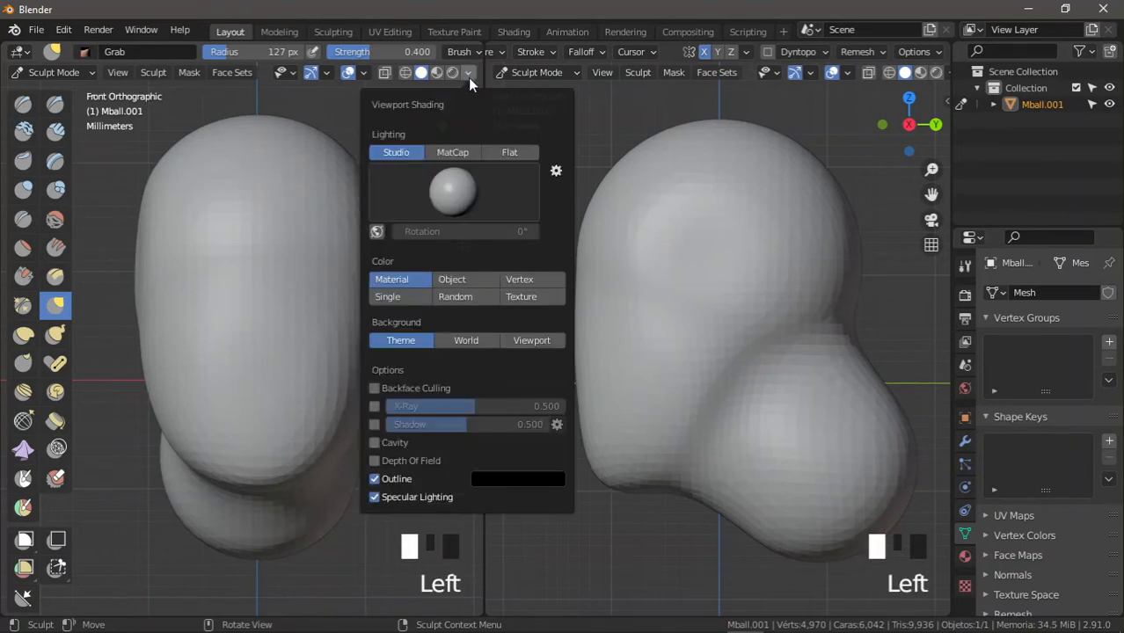
{"action": "left_click", "coordinate": [375, 443]}
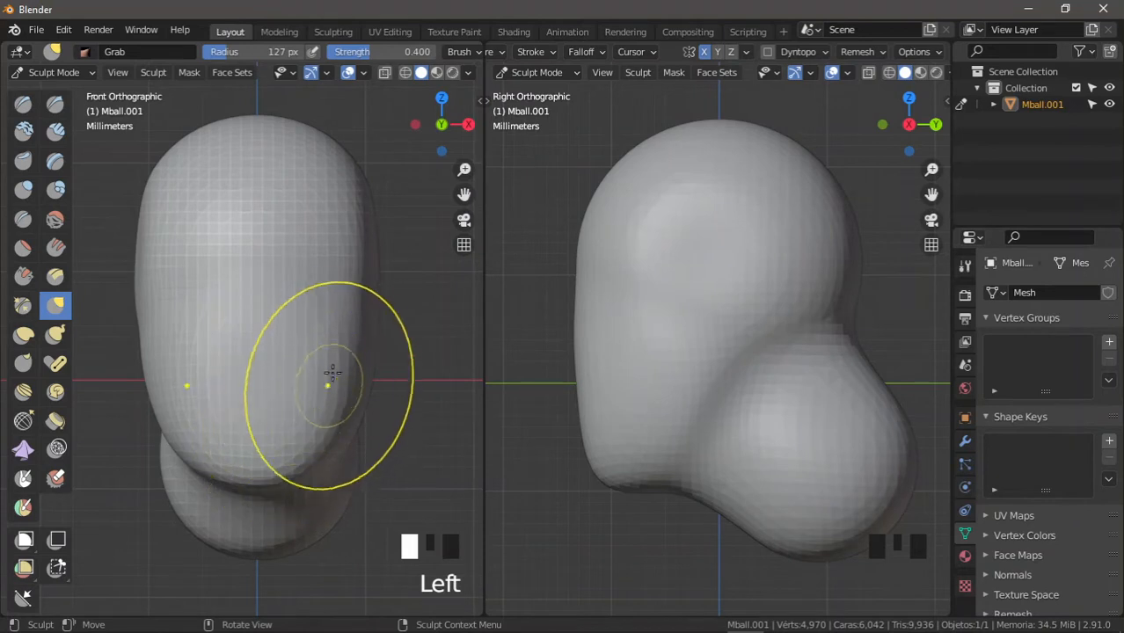
{"action": "left_click", "coordinate": [469, 73]}
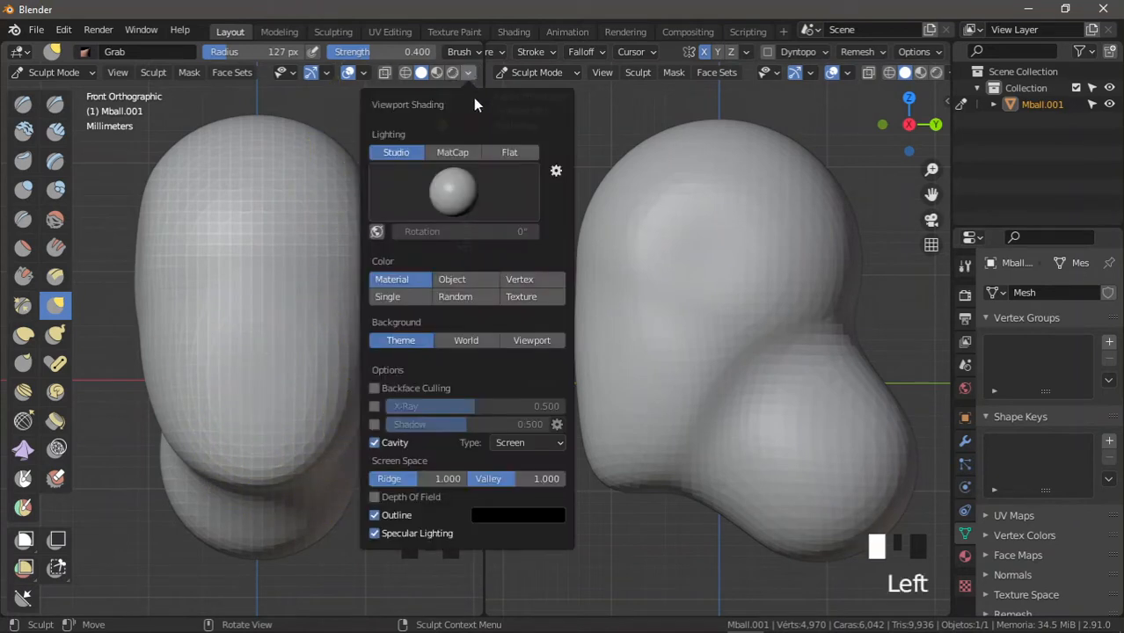
{"action": "left_click", "coordinate": [375, 444]}
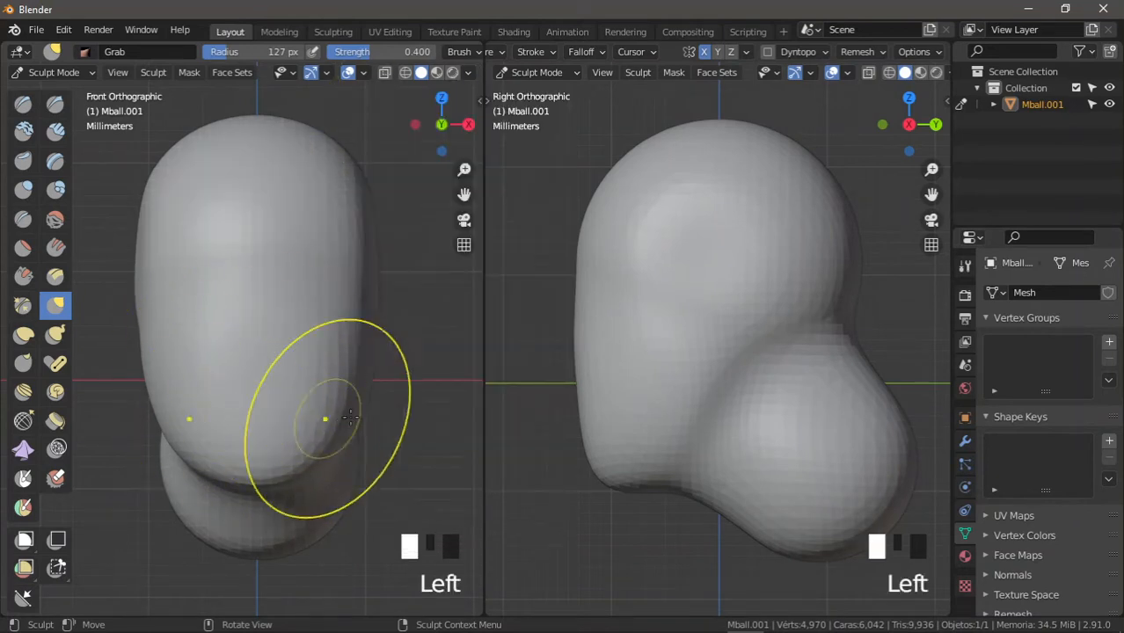
Step: Taper the lower sides of the face toward the chin with Grab strokes in the front view
{"action": "middle_click_drag", "start_coordinate": [339, 348], "coordinate": [363, 409], "text": "shift"}
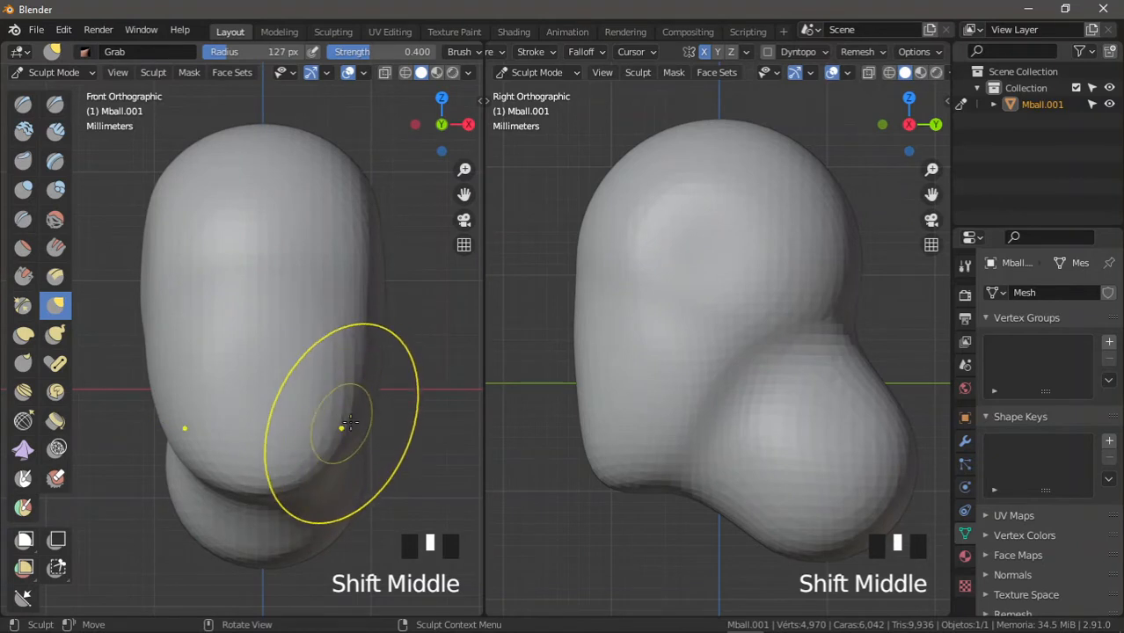
{"action": "left_click", "coordinate": [339, 432]}
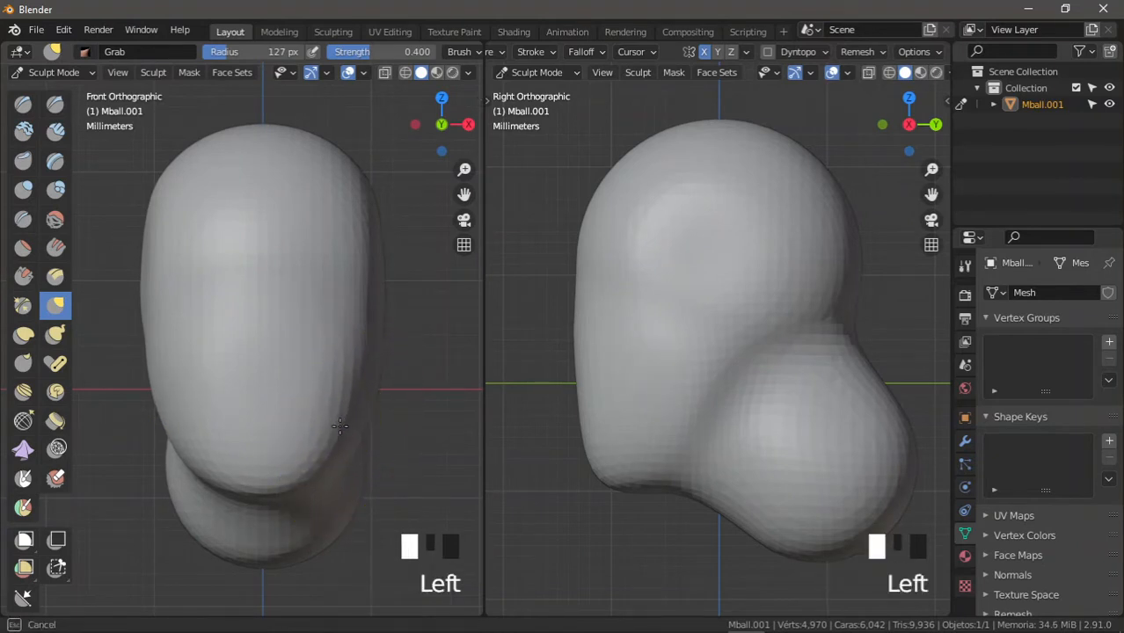
{"action": "mouse_move", "coordinate": [334, 427]}
{"action": "left_mouse_down"}
{"action": "mouse_move", "coordinate": [330, 441]}
{"action": "mouse_move", "coordinate": [339, 426]}
{"action": "left_mouse_up"}
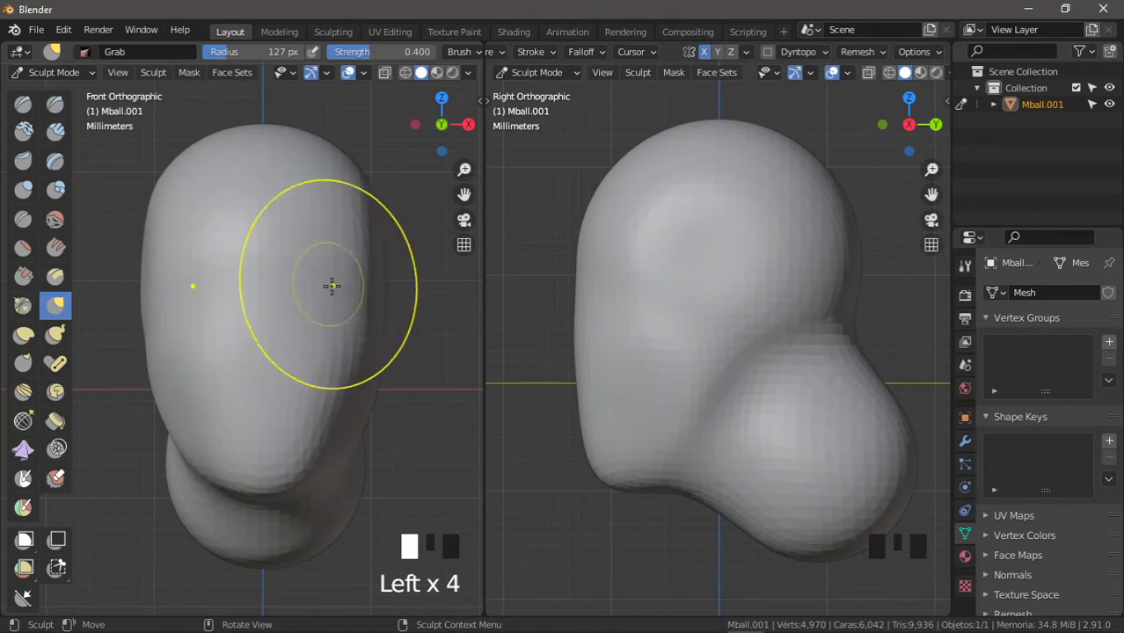
Step: Activate the Annotate tool and set its stroke placement to Surface
{"action": "middle_click_drag", "start_coordinate": [613, 326], "coordinate": [611, 294], "text": "ctrl"}
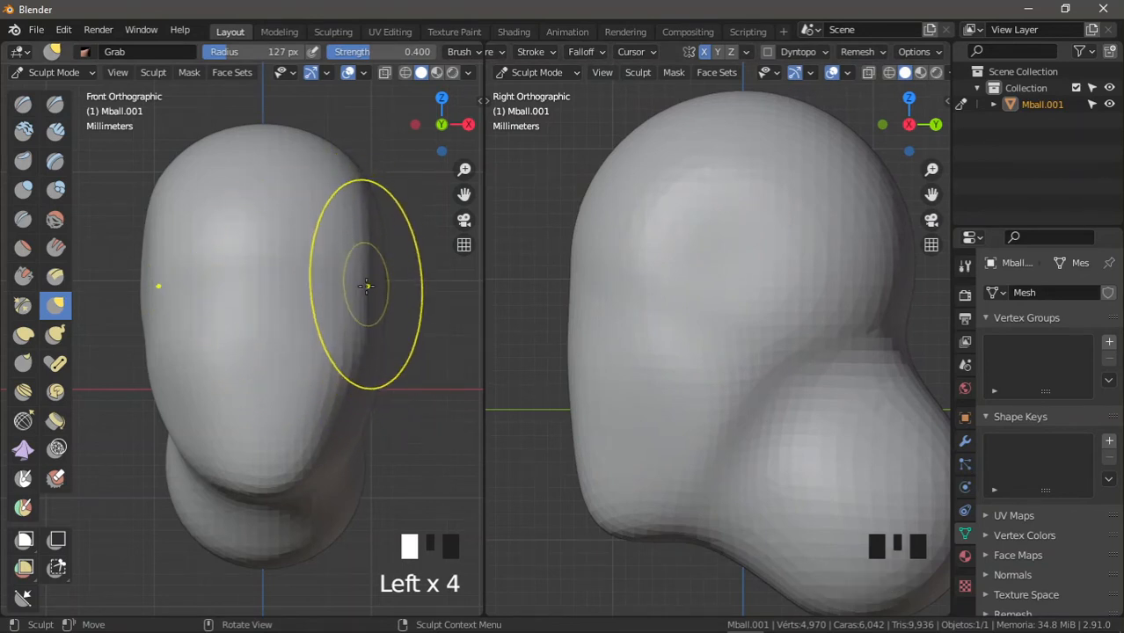
{"action": "middle_click_drag", "start_coordinate": [58, 487], "coordinate": [41, 327]}
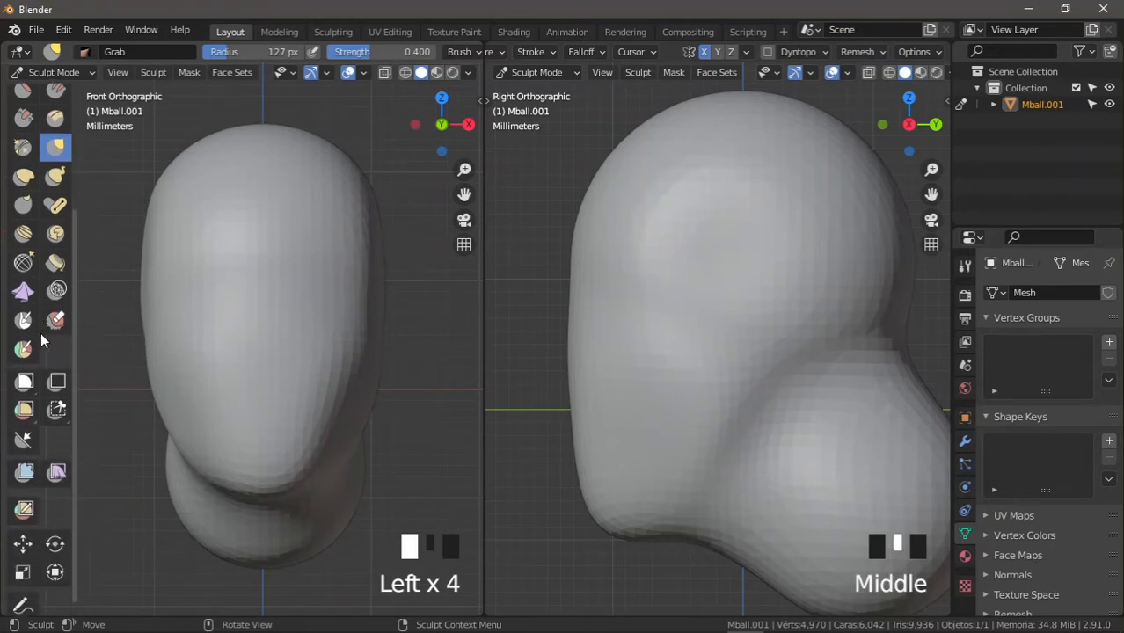
{"action": "middle_click_drag", "start_coordinate": [42, 490], "coordinate": [52, 425]}
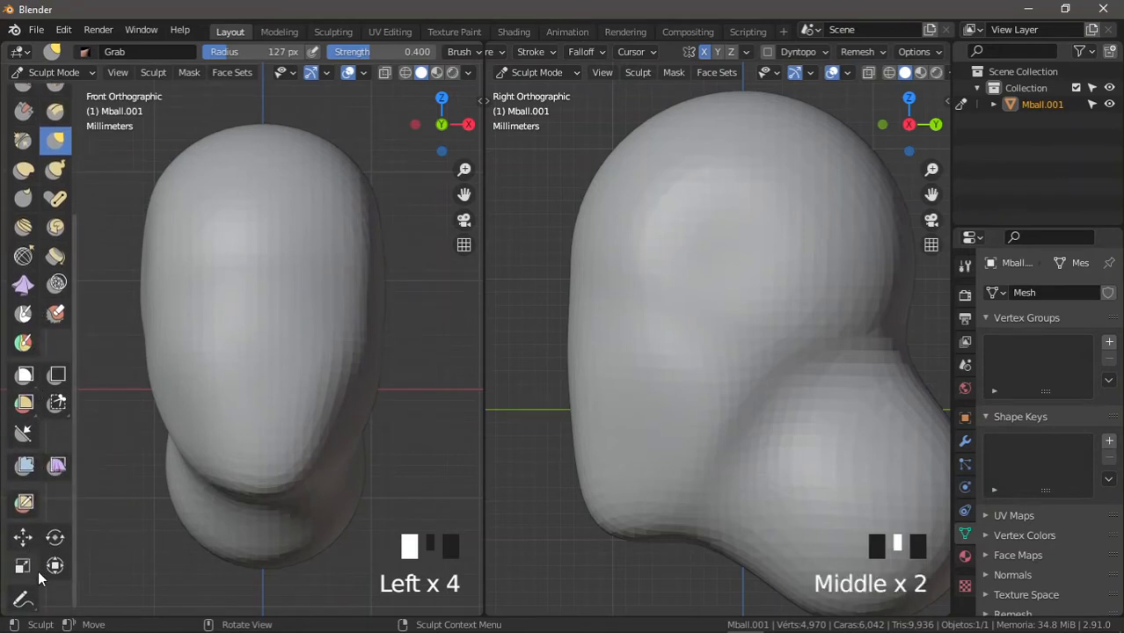
{"action": "left_click", "coordinate": [23, 601]}
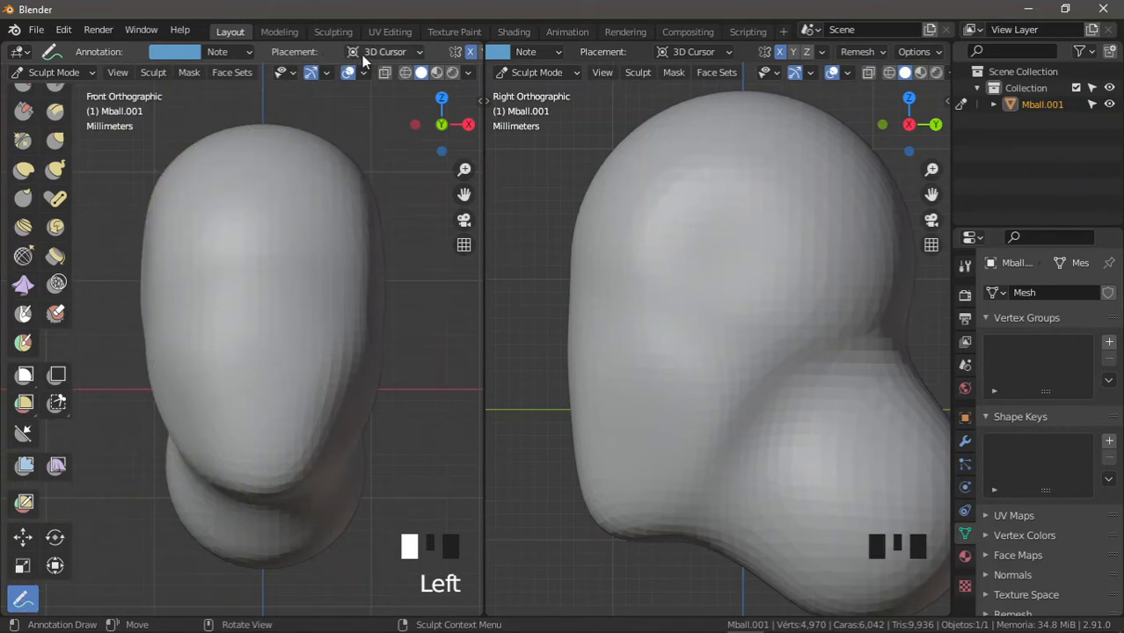
{"action": "left_click", "coordinate": [364, 55]}
{"action": "left_click", "coordinate": [371, 107]}
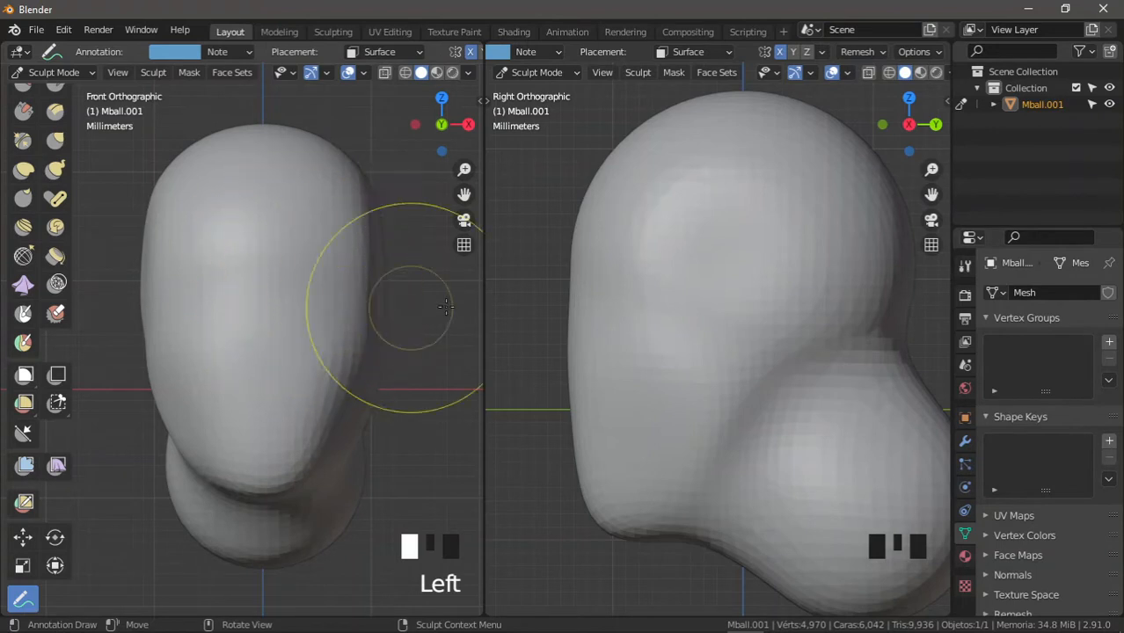
Step: Annotate a rounded eye socket outline on the face's surface in the front view
{"action": "middle_click_drag", "start_coordinate": [673, 321], "coordinate": [665, 308], "text": "shift"}
{"action": "middle_click_drag", "start_coordinate": [352, 299], "coordinate": [336, 297], "text": "ctrl"}
{"action": "middle_click_drag", "start_coordinate": [615, 331], "coordinate": [590, 347], "text": "shift"}
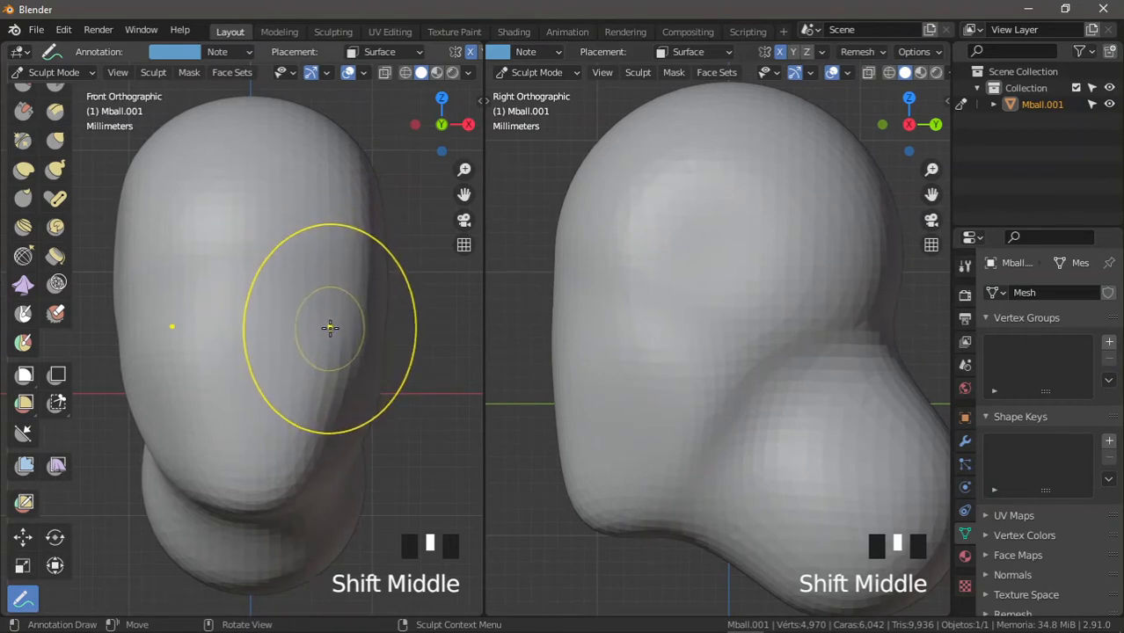
{"action": "mouse_move", "coordinate": [330, 327]}
{"action": "left_mouse_down"}
{"action": "mouse_move", "coordinate": [274, 314]}
{"action": "mouse_move", "coordinate": [270, 258]}
{"action": "mouse_move", "coordinate": [319, 244]}
{"action": "mouse_move", "coordinate": [364, 264]}
{"action": "left_mouse_up"}
{"action": "left_click_drag", "start_coordinate": [361, 311], "coordinate": [316, 327]}
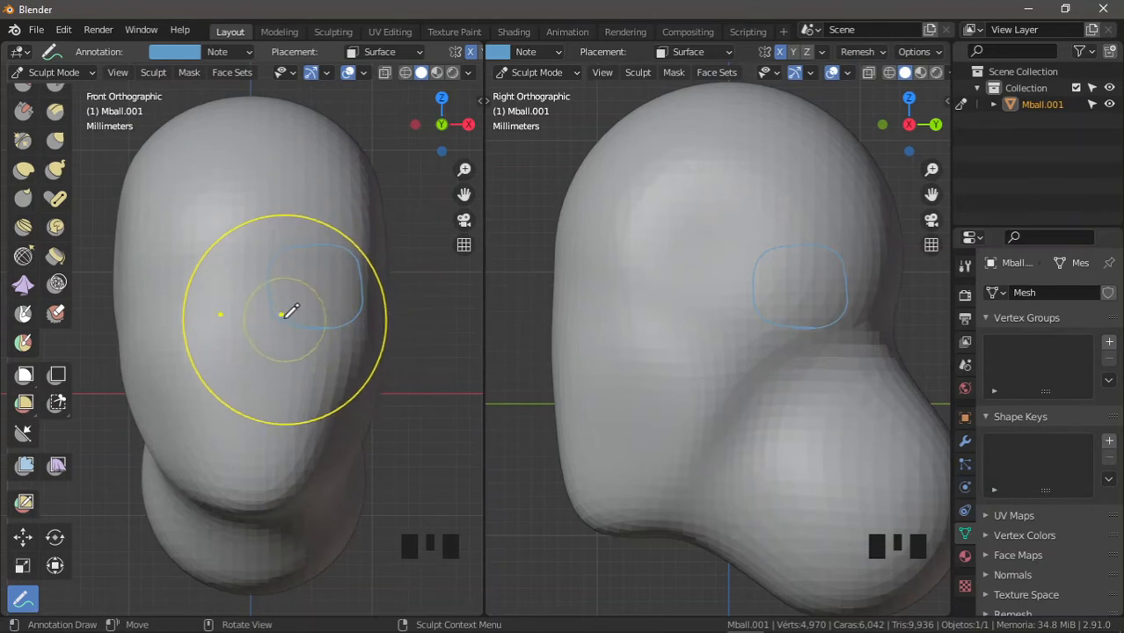
{"action": "mouse_move", "coordinate": [303, 248]}
{"action": "left_mouse_down"}
{"action": "mouse_move", "coordinate": [349, 250]}
{"action": "mouse_move", "coordinate": [361, 287]}
{"action": "mouse_move", "coordinate": [350, 315]}
{"action": "mouse_move", "coordinate": [312, 324]}
{"action": "mouse_move", "coordinate": [281, 311]}
{"action": "mouse_move", "coordinate": [276, 251]}
{"action": "mouse_move", "coordinate": [298, 248]}
{"action": "left_mouse_up"}
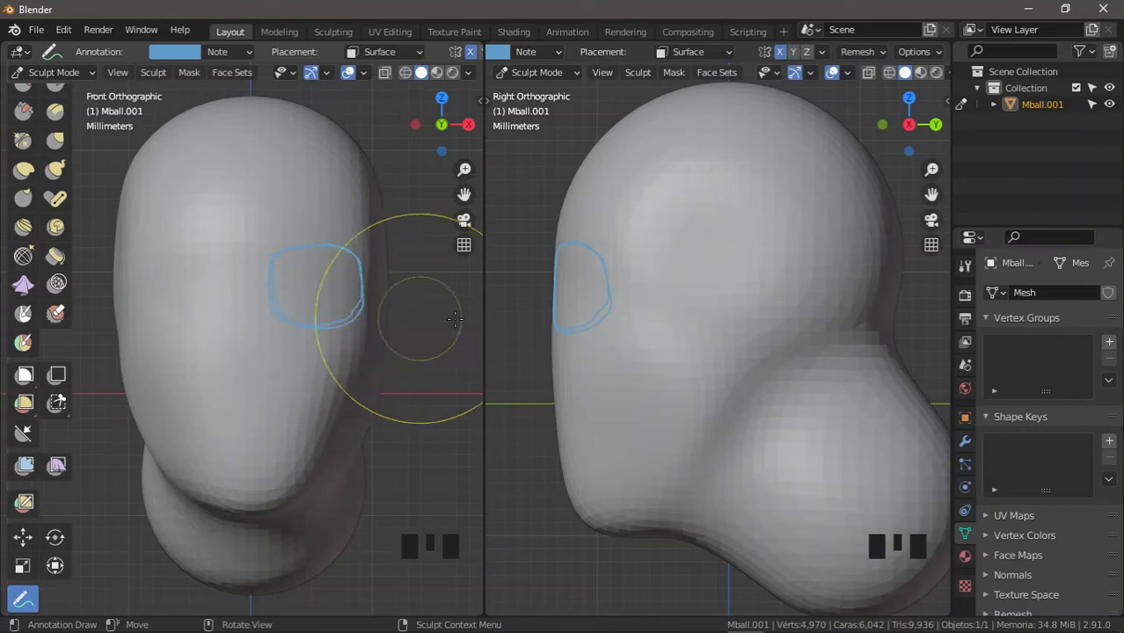
Step: Annotate three vertical guide lines across the eye outline, running from the forehead to the jaw
{"action": "middle_click_drag", "start_coordinate": [600, 328], "coordinate": [618, 321], "text": "shift"}
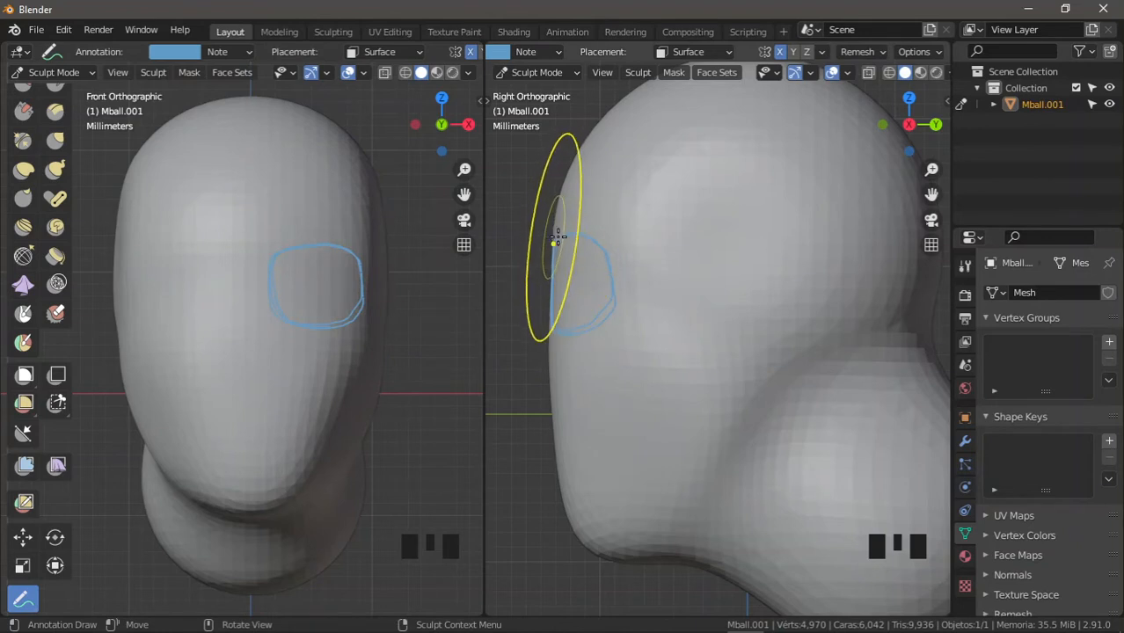
{"action": "middle_click_drag", "start_coordinate": [594, 256], "coordinate": [605, 211], "text": "ctrl"}
{"action": "mouse_move", "coordinate": [638, 148]}
{"action": "left_mouse_down"}
{"action": "mouse_move", "coordinate": [603, 188]}
{"action": "mouse_move", "coordinate": [587, 253]}
{"action": "mouse_move", "coordinate": [583, 351]}
{"action": "mouse_move", "coordinate": [598, 482]}
{"action": "left_mouse_up"}
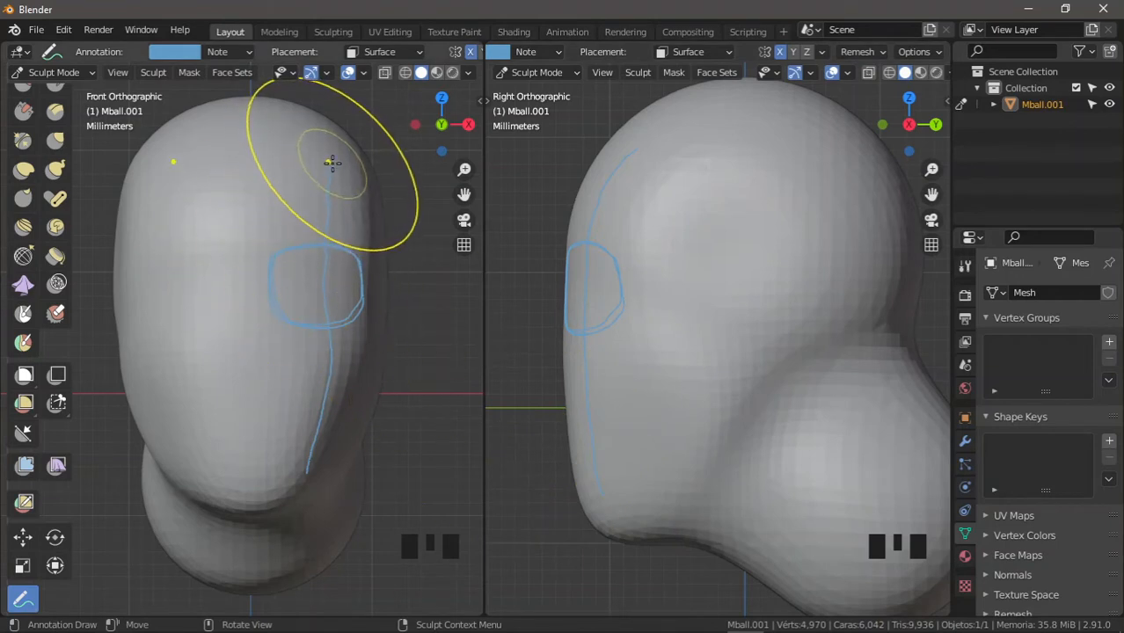
{"action": "left_click_drag", "start_coordinate": [338, 163], "coordinate": [342, 448]}
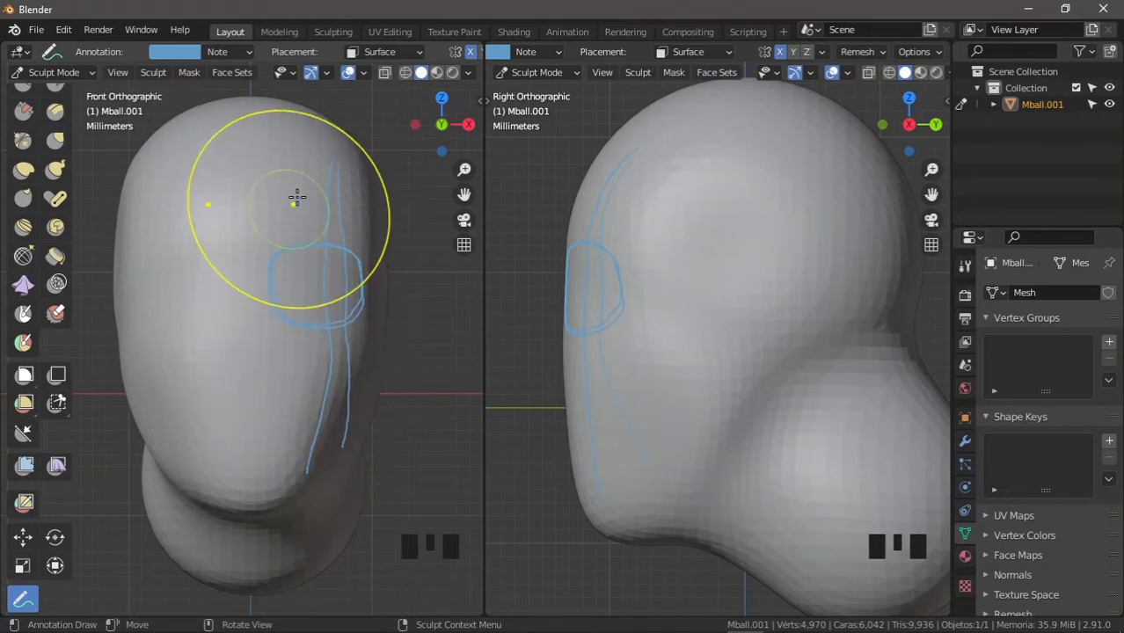
{"action": "left_click_drag", "start_coordinate": [299, 188], "coordinate": [317, 448]}
Step: Sketch a wavy profile line in front of the face in the side view, showing forehead, eye socket, cheek and jaw contours
{"action": "middle_click_drag", "start_coordinate": [612, 394], "coordinate": [594, 421], "text": "shift"}
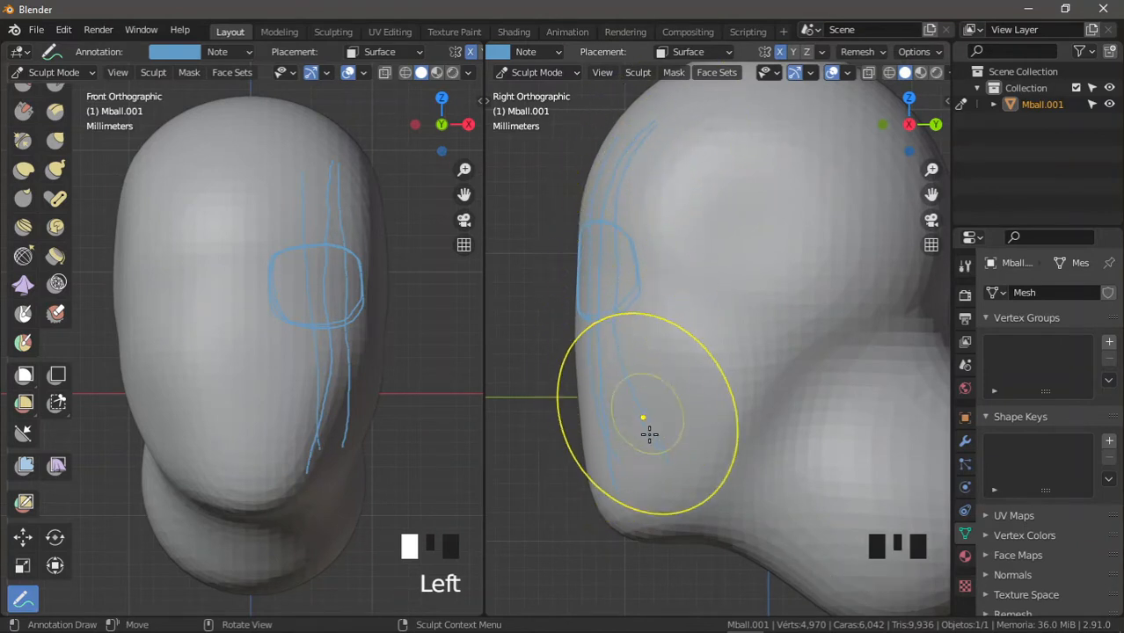
{"action": "middle_click_drag", "start_coordinate": [637, 319], "coordinate": [720, 338], "text": "shift"}
{"action": "middle_click_drag", "start_coordinate": [628, 261], "coordinate": [657, 258], "text": "shift"}
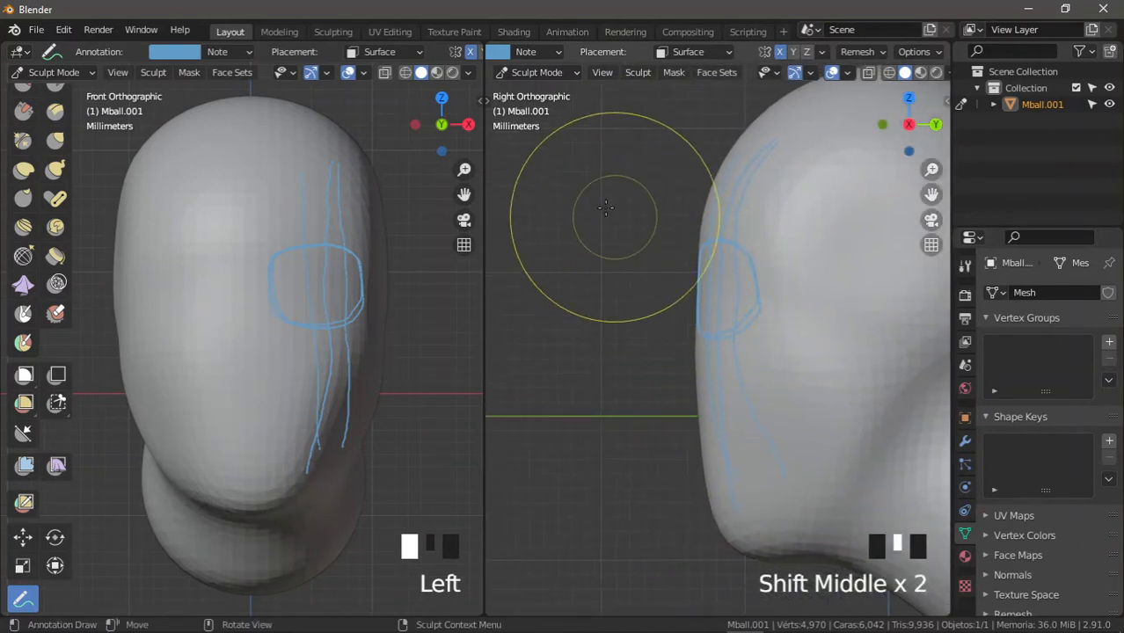
{"action": "left_click_drag", "start_coordinate": [567, 153], "coordinate": [549, 205]}
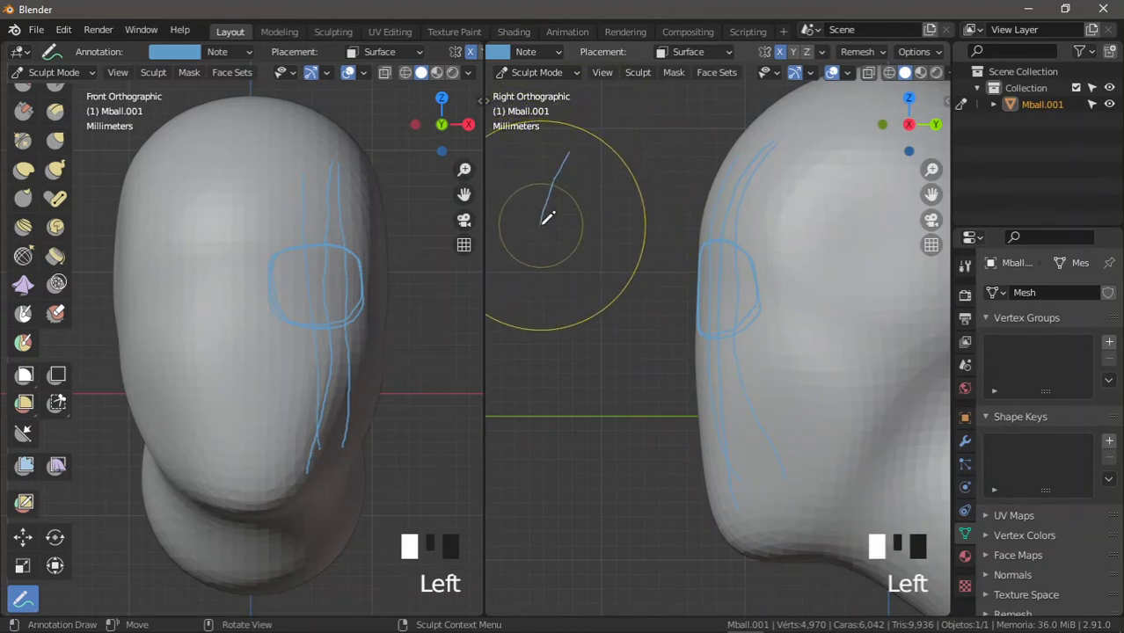
{"action": "mouse_move", "coordinate": [547, 231]}
{"action": "left_mouse_down"}
{"action": "mouse_move", "coordinate": [542, 242]}
{"action": "mouse_move", "coordinate": [572, 271]}
{"action": "mouse_move", "coordinate": [542, 358]}
{"action": "left_mouse_up"}
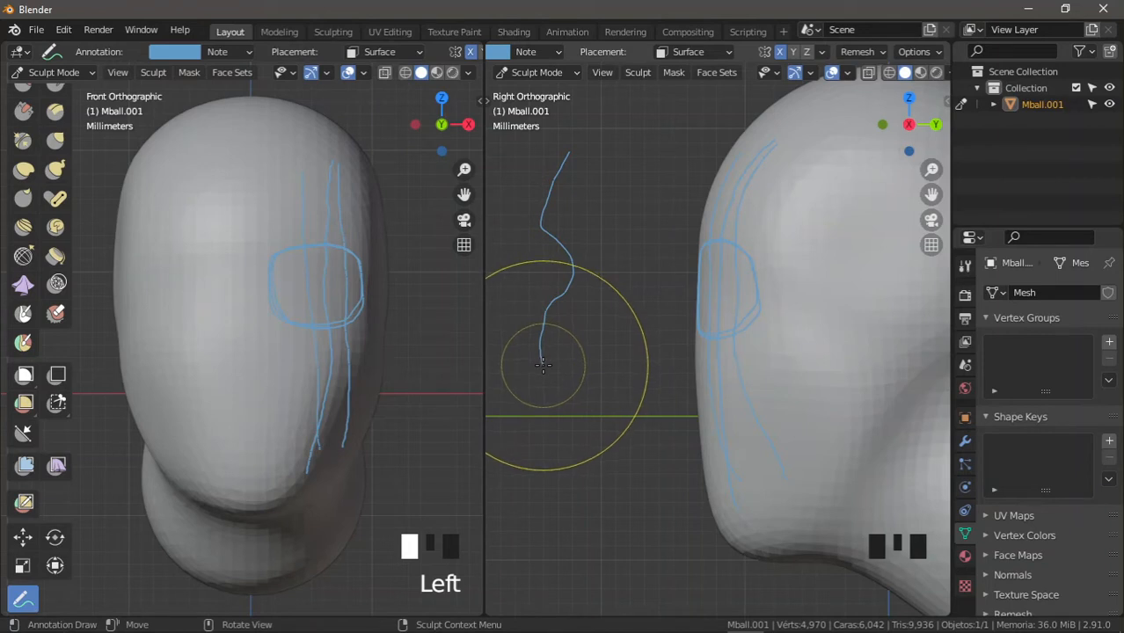
{"action": "mouse_move", "coordinate": [565, 388]}
{"action": "left_mouse_down"}
{"action": "mouse_move", "coordinate": [599, 488]}
{"action": "mouse_move", "coordinate": [553, 449]}
{"action": "left_mouse_up"}
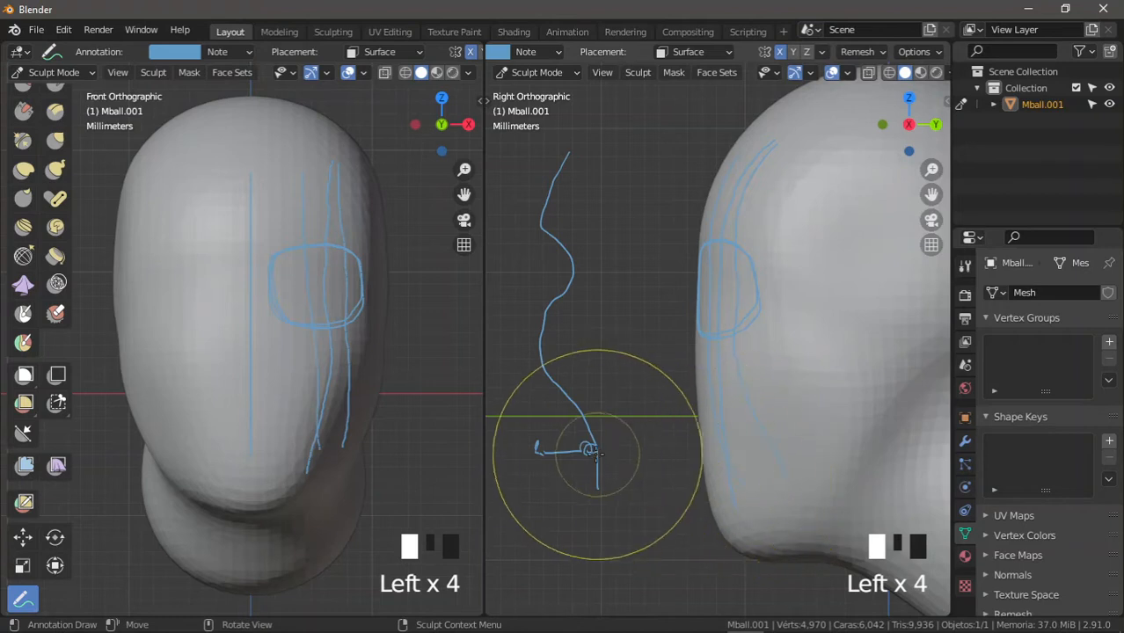
Step: Erase the profile sketch, the eye outline and the guide lines
{"action": "middle_click_drag", "start_coordinate": [585, 413], "coordinate": [587, 317], "text": "ctrl"}
{"action": "mouse_move", "coordinate": [563, 158]}
{"action": "right_mouse_down"}
{"action": "mouse_move", "coordinate": [546, 176]}
{"action": "mouse_move", "coordinate": [577, 376]}
{"action": "mouse_move", "coordinate": [606, 440]}
{"action": "right_mouse_up"}
{"action": "middle_click_drag", "start_coordinate": [637, 402], "coordinate": [599, 381], "text": "shift"}
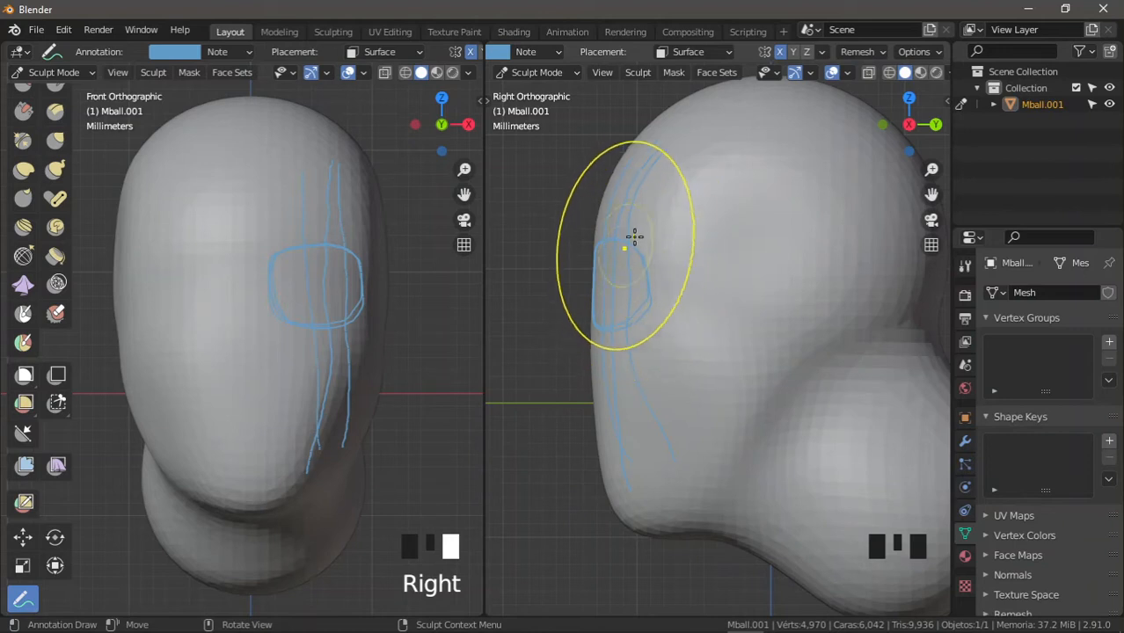
{"action": "mouse_move", "coordinate": [655, 162]}
{"action": "right_mouse_down"}
{"action": "mouse_move", "coordinate": [612, 312]}
{"action": "mouse_move", "coordinate": [631, 477]}
{"action": "right_mouse_up"}
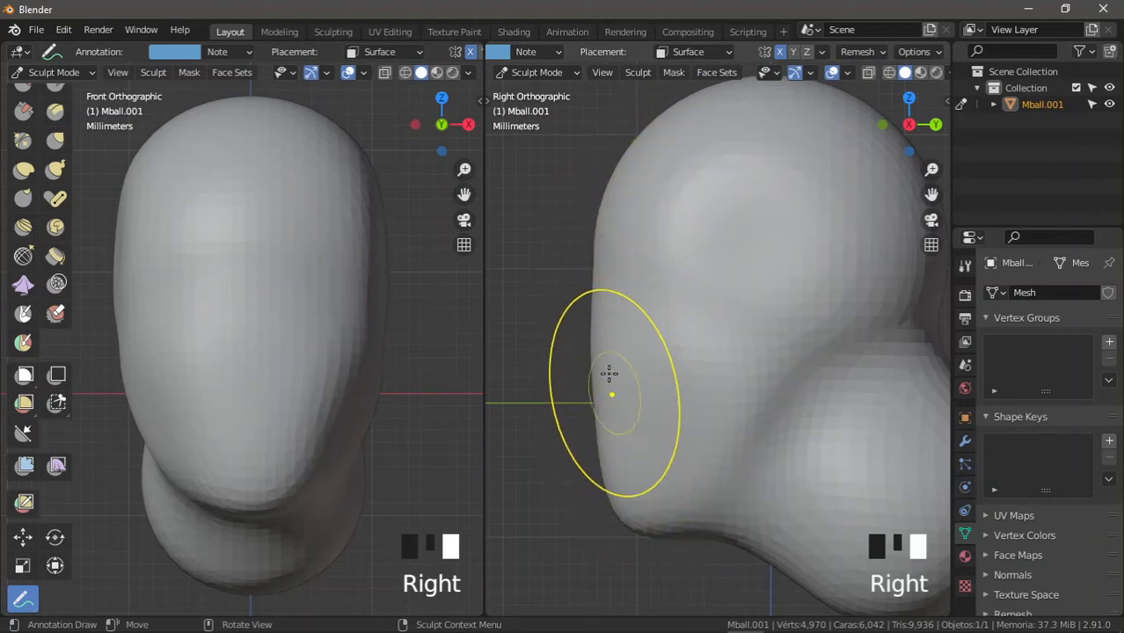
{"action": "middle_click_drag", "start_coordinate": [428, 309], "coordinate": [434, 307], "text": "shift"}
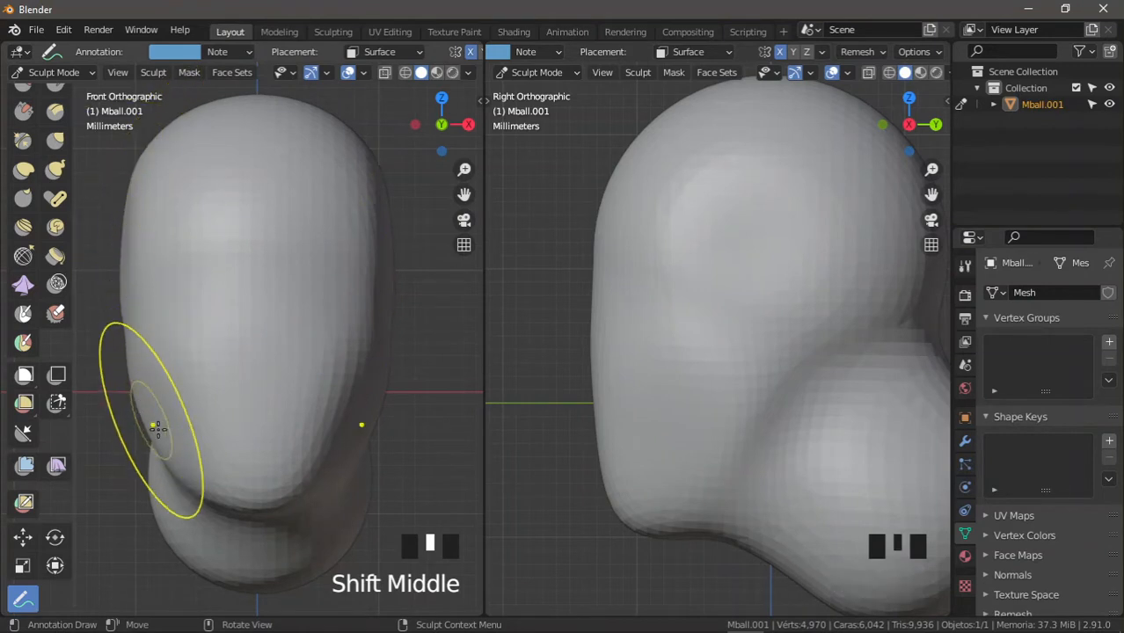
{"action": "left_click_drag", "start_coordinate": [179, 471], "coordinate": [191, 469]}
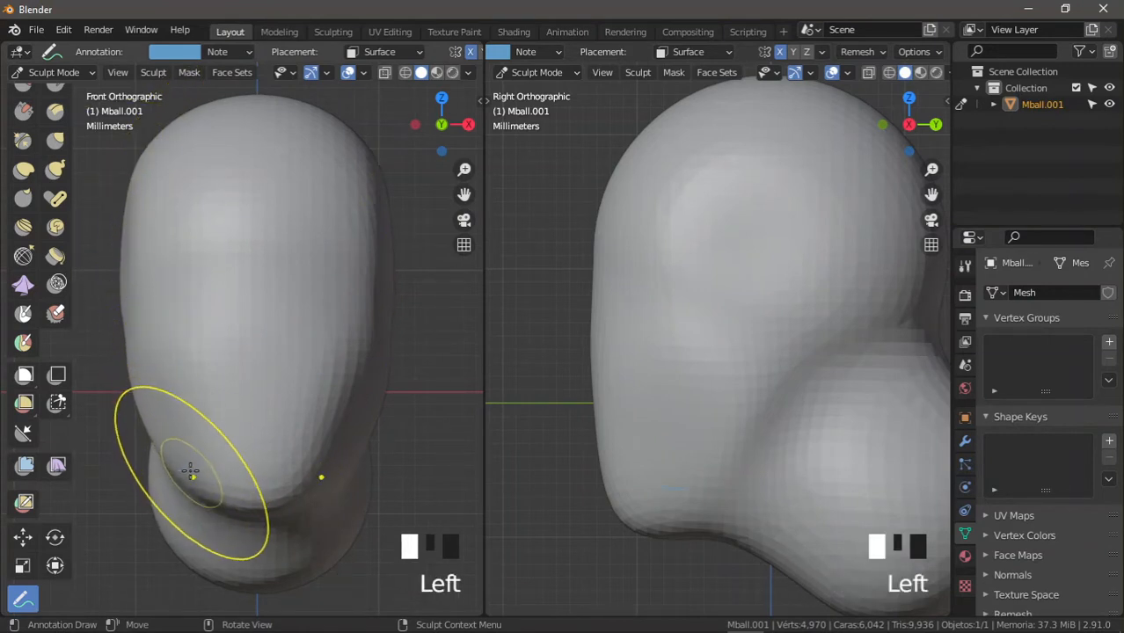
{"action": "right_click", "coordinate": [181, 462]}
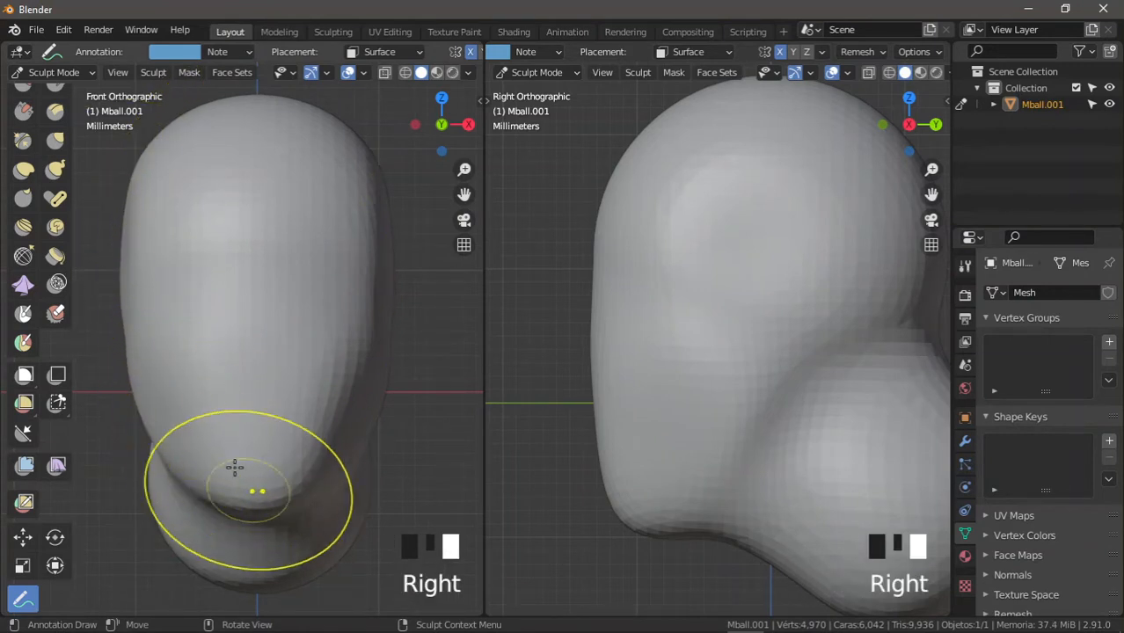
Step: Switch to the Grab brush and adjust the side of the head at eye level in the front view
{"action": "scroll", "coordinate": [66, 233], "scroll_direction": "up", "scroll_amount": 5}
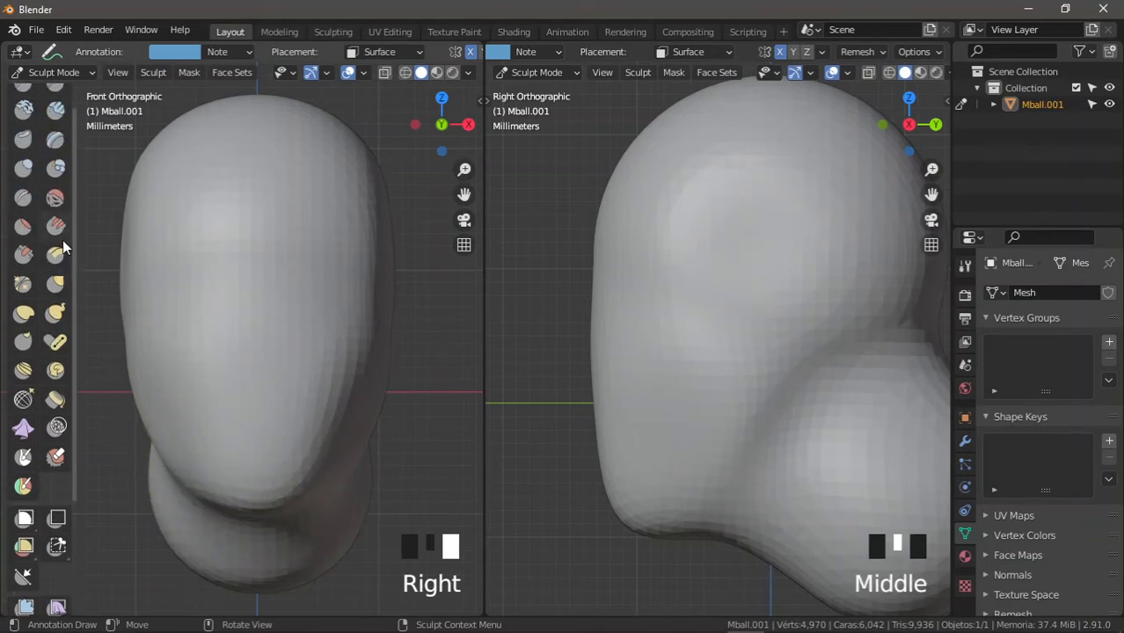
{"action": "scroll", "coordinate": [55, 209], "scroll_direction": "up", "scroll_amount": 1}
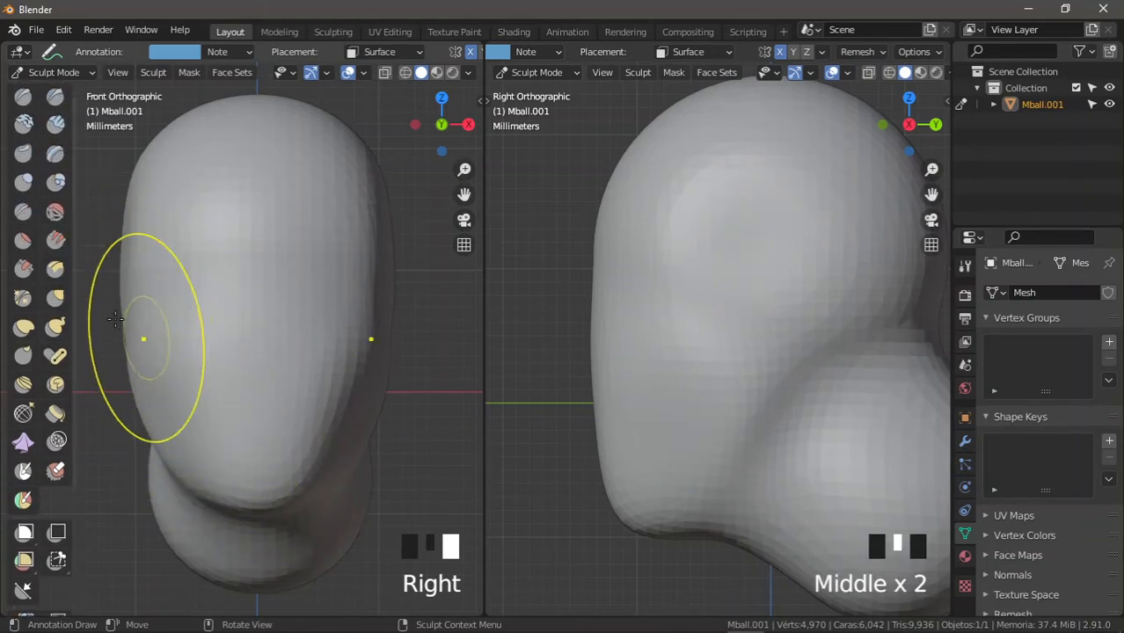
{"action": "left_click", "coordinate": [55, 301]}
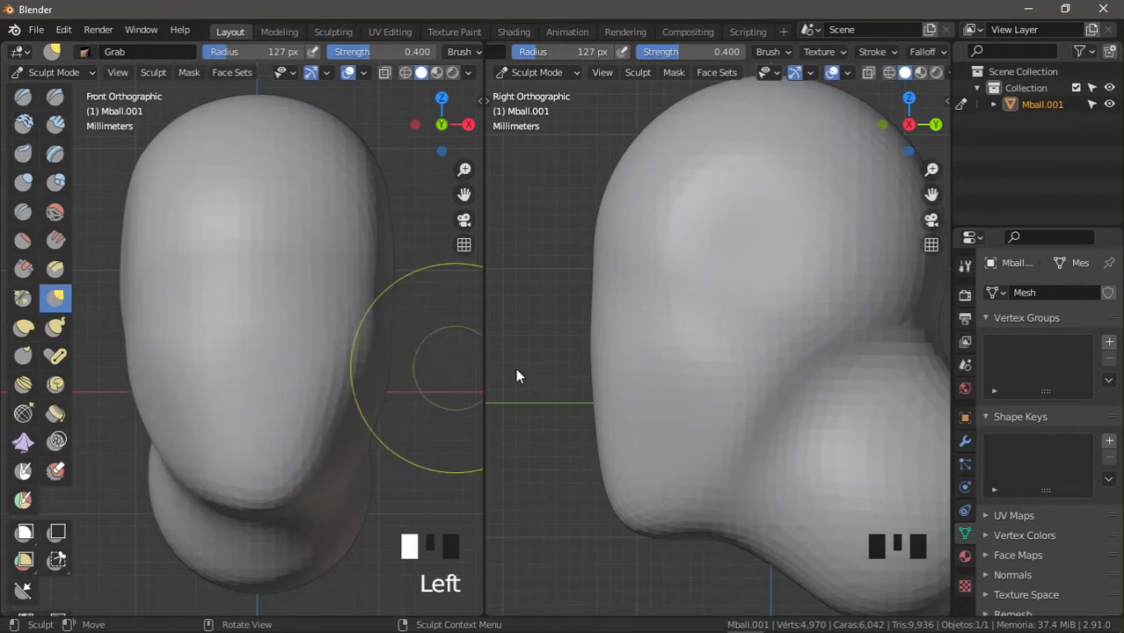
{"action": "middle_click_drag", "start_coordinate": [528, 373], "coordinate": [644, 368], "text": "ctrl"}
{"action": "middle_click_drag", "start_coordinate": [644, 370], "coordinate": [610, 368], "text": "shift"}
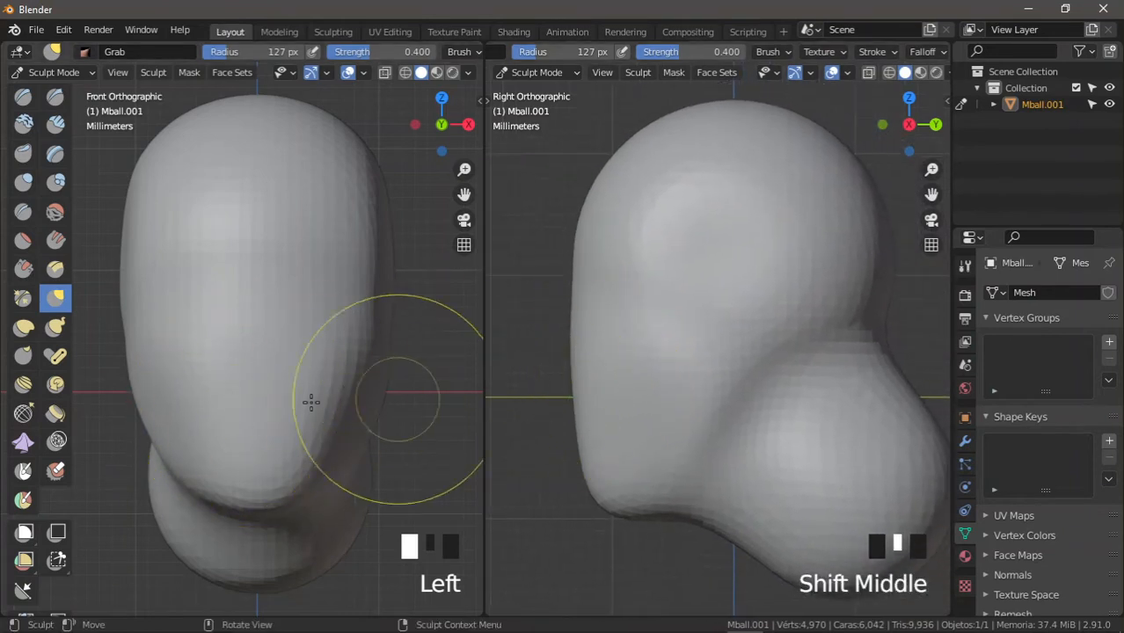
{"action": "mouse_move", "coordinate": [229, 403]}
{"action": "middle_mouse_down", "text": "shift"}
{"action": "mouse_move", "coordinate": [257, 422]}
{"action": "mouse_move", "coordinate": [223, 384]}
{"action": "middle_mouse_up", "text": "shift"}
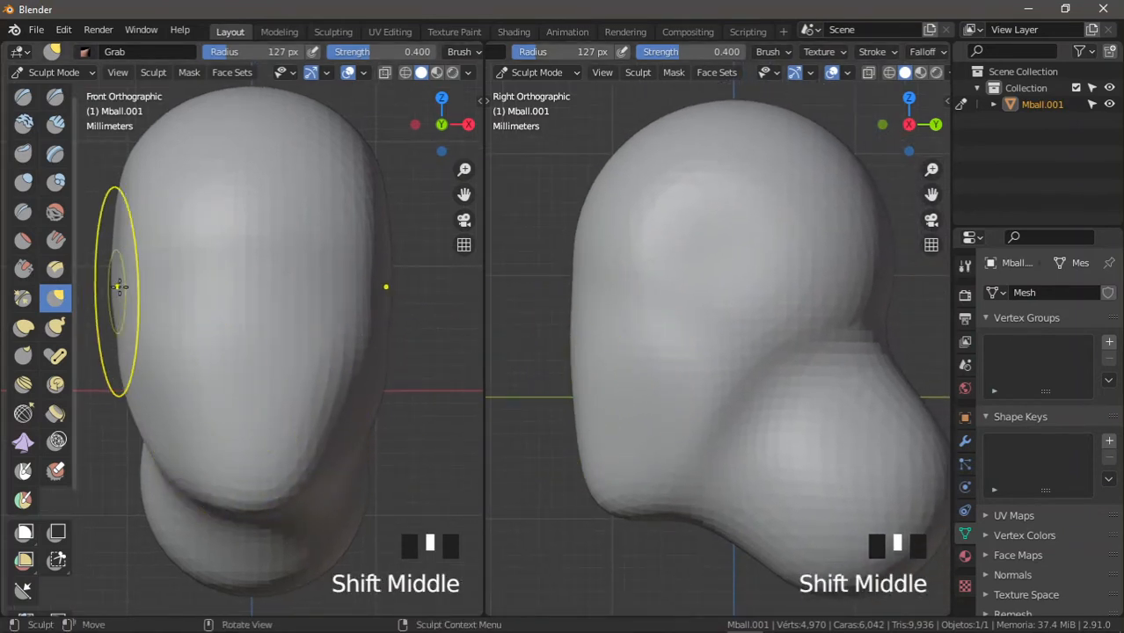
{"action": "left_click_drag", "start_coordinate": [110, 283], "coordinate": [118, 284]}
Step: Push the eye area back into the face with a Grab stroke in the side view
{"action": "middle_click_drag", "start_coordinate": [220, 280], "coordinate": [216, 303], "text": "ctrl"}
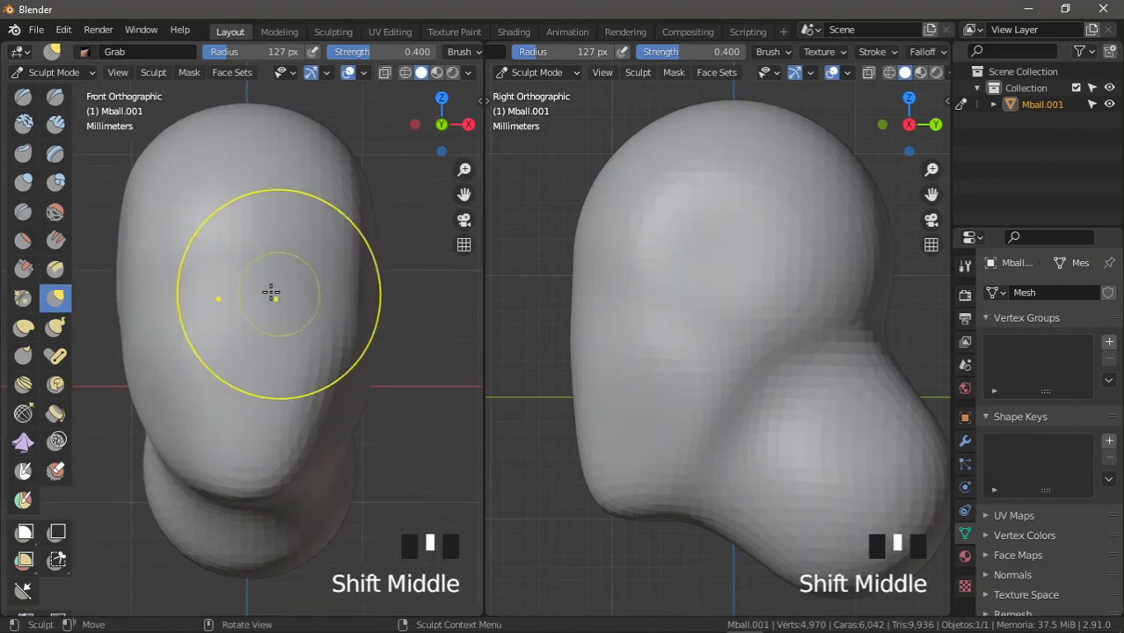
{"action": "middle_click_drag", "start_coordinate": [278, 388], "coordinate": [280, 370], "text": "ctrl"}
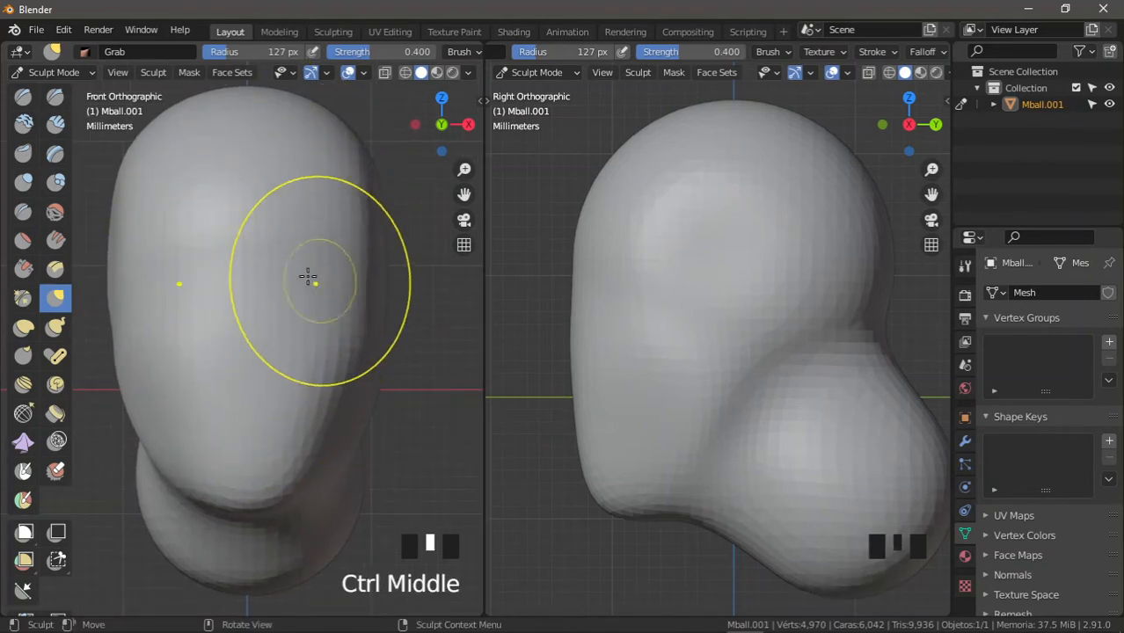
{"action": "middle_click_drag", "start_coordinate": [306, 319], "coordinate": [322, 252], "text": "ctrl"}
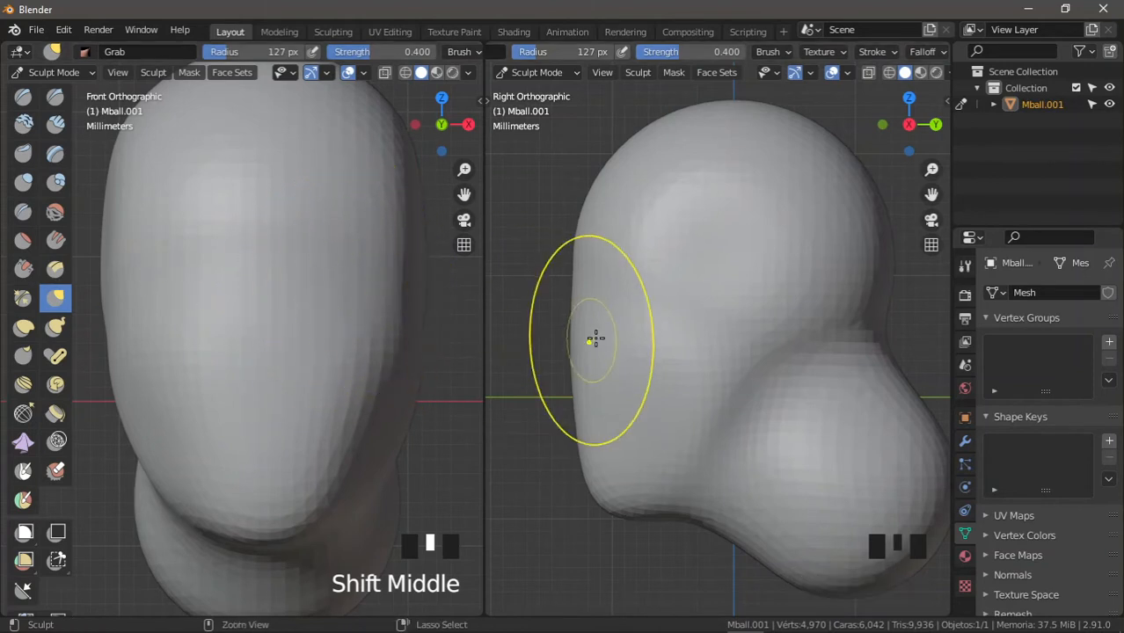
{"action": "middle_click_drag", "start_coordinate": [594, 336], "coordinate": [588, 304], "text": "shift"}
{"action": "left_click_drag", "start_coordinate": [594, 302], "coordinate": [609, 313]}
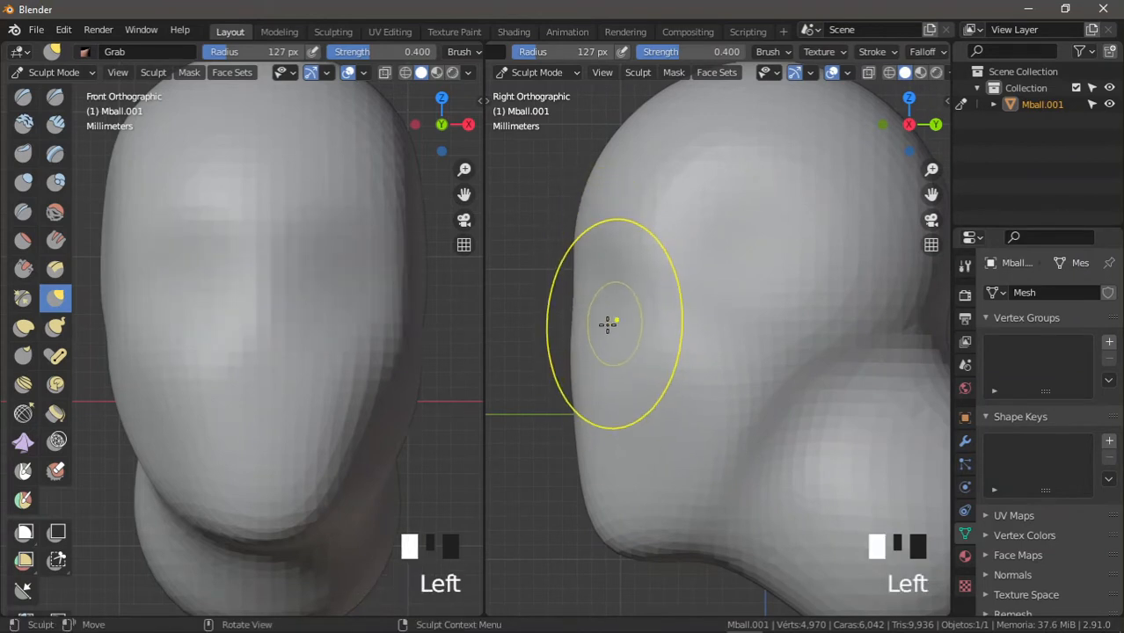
Step: Switch to the Inflate/Deflate brush and carve the eye sockets inward with deflating strokes in the front view
{"action": "middle_click_drag", "start_coordinate": [56, 213], "coordinate": [55, 220]}
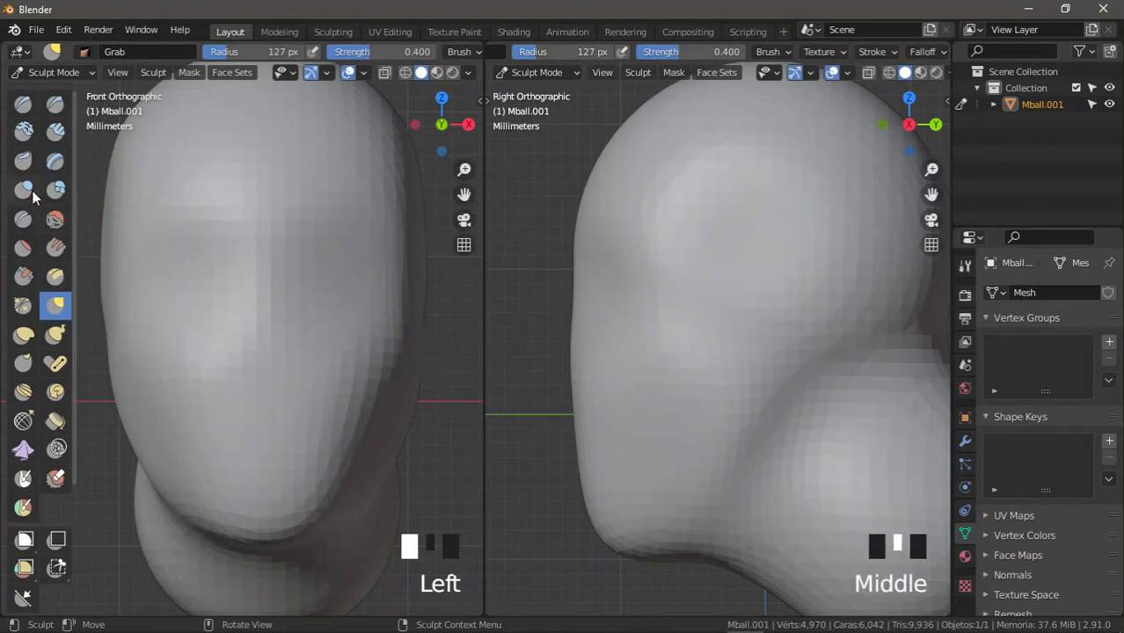
{"action": "left_click", "coordinate": [24, 191]}
{"action": "middle_click_drag", "start_coordinate": [301, 291], "coordinate": [333, 258], "text": "ctrl"}
{"action": "left_click_drag", "start_coordinate": [333, 259], "coordinate": [348, 281], "text": "ctrl"}
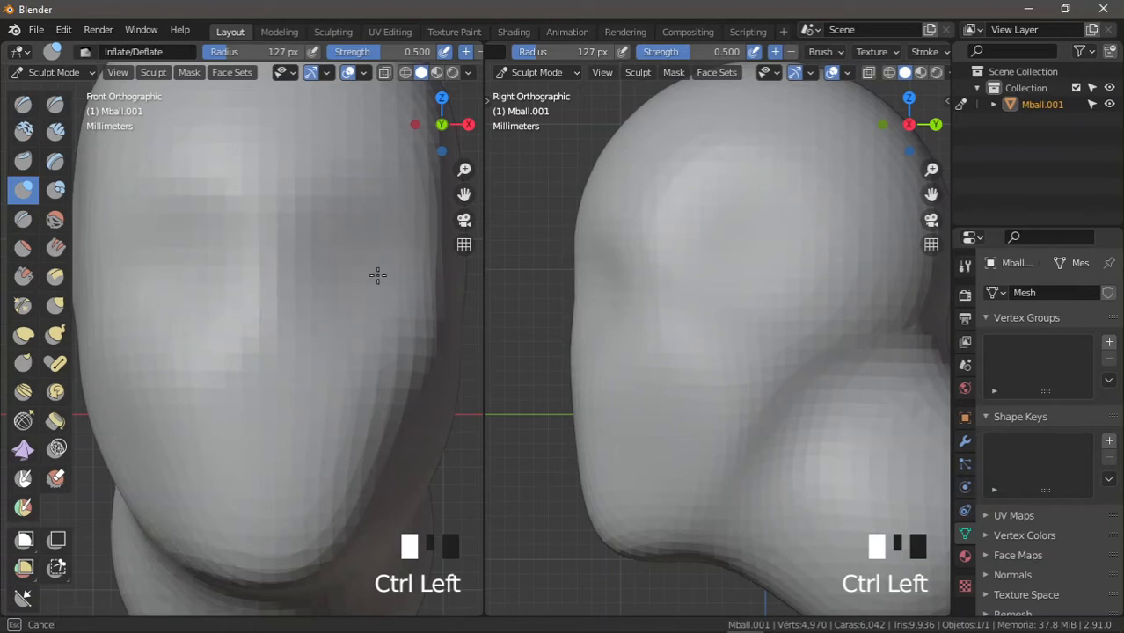
{"action": "left_click_drag", "start_coordinate": [363, 242], "coordinate": [352, 188], "text": "ctrl"}
Step: Deepen the eye sockets around the nose bridge and under the brow with further deflating strokes
{"action": "middle_click_drag", "start_coordinate": [470, 54], "coordinate": [408, 58]}
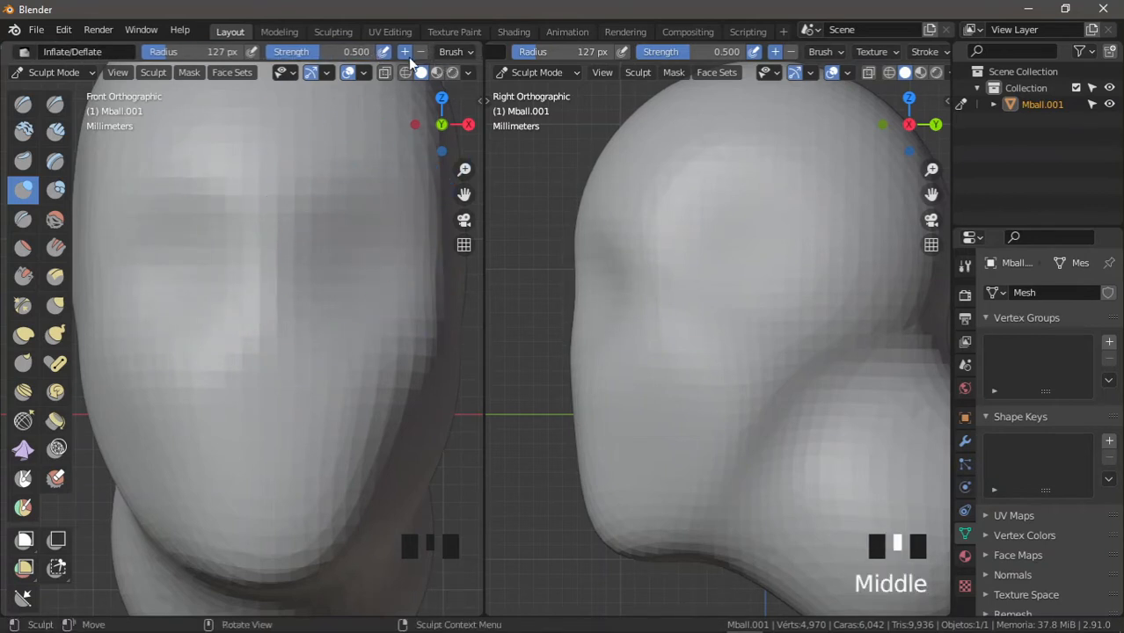
{"action": "left_click_drag", "start_coordinate": [364, 276], "coordinate": [381, 248], "text": "ctrl"}
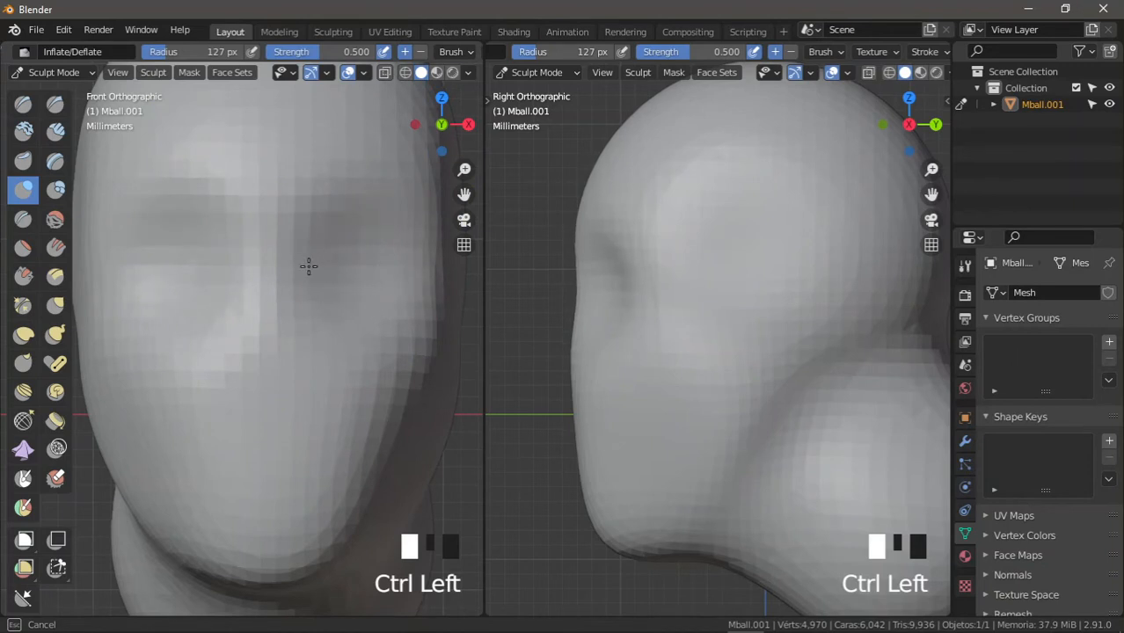
{"action": "left_click_drag", "start_coordinate": [363, 294], "coordinate": [285, 276], "text": "ctrl"}
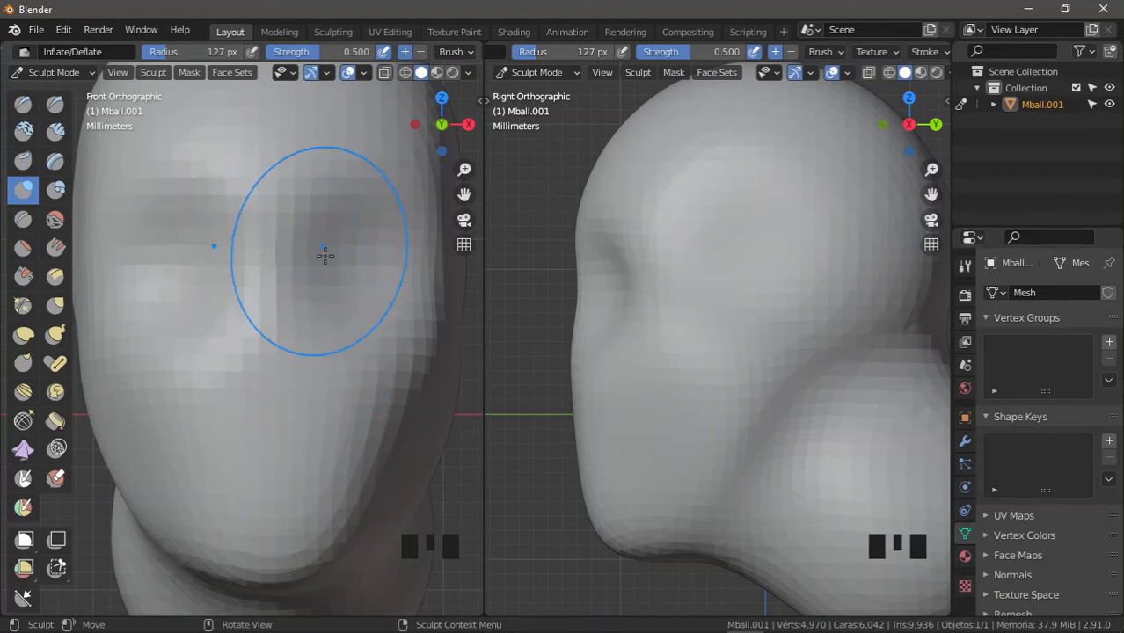
{"action": "left_click_drag", "start_coordinate": [353, 281], "coordinate": [321, 266], "text": "ctrl"}
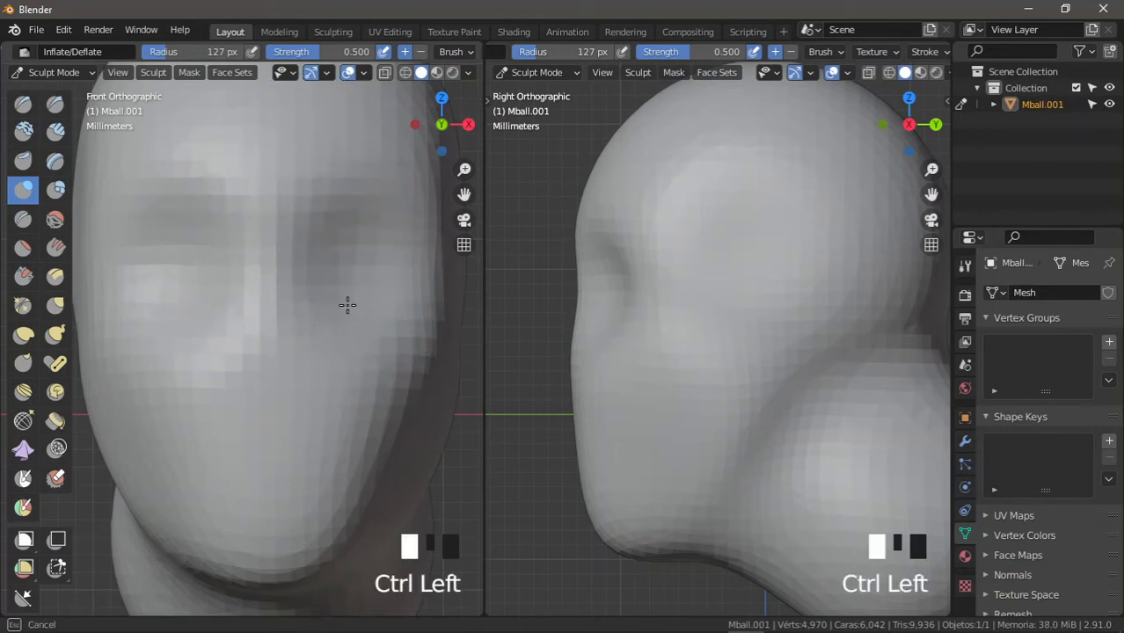
{"action": "left_click_drag", "start_coordinate": [348, 305], "coordinate": [334, 281], "text": "ctrl"}
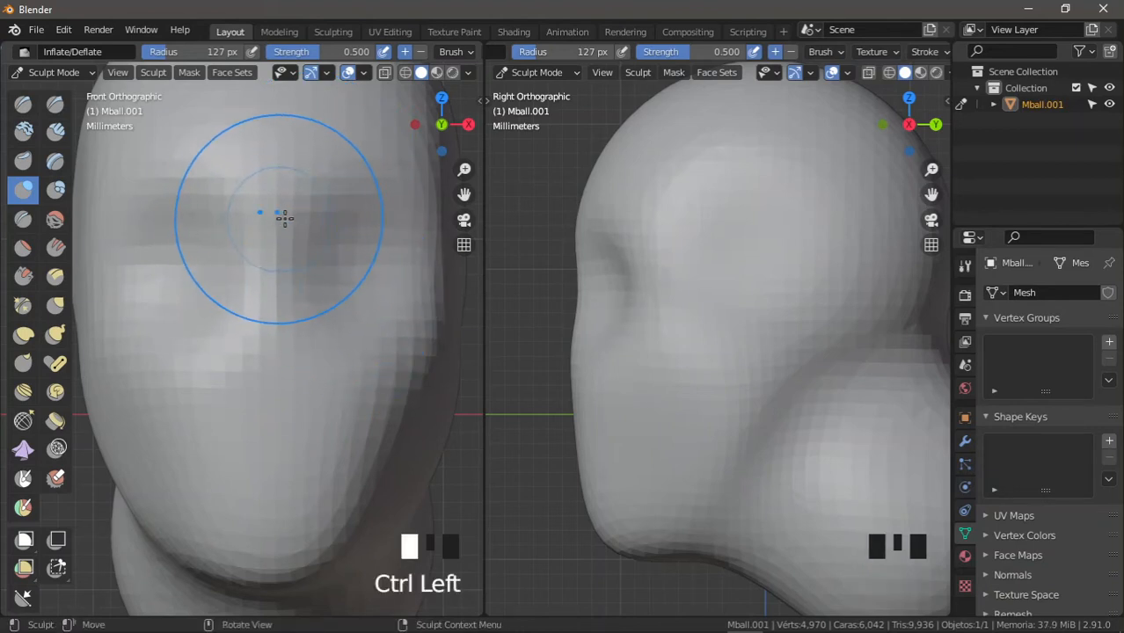
{"action": "middle_click_drag", "start_coordinate": [650, 343], "coordinate": [655, 255], "text": "ctrl"}
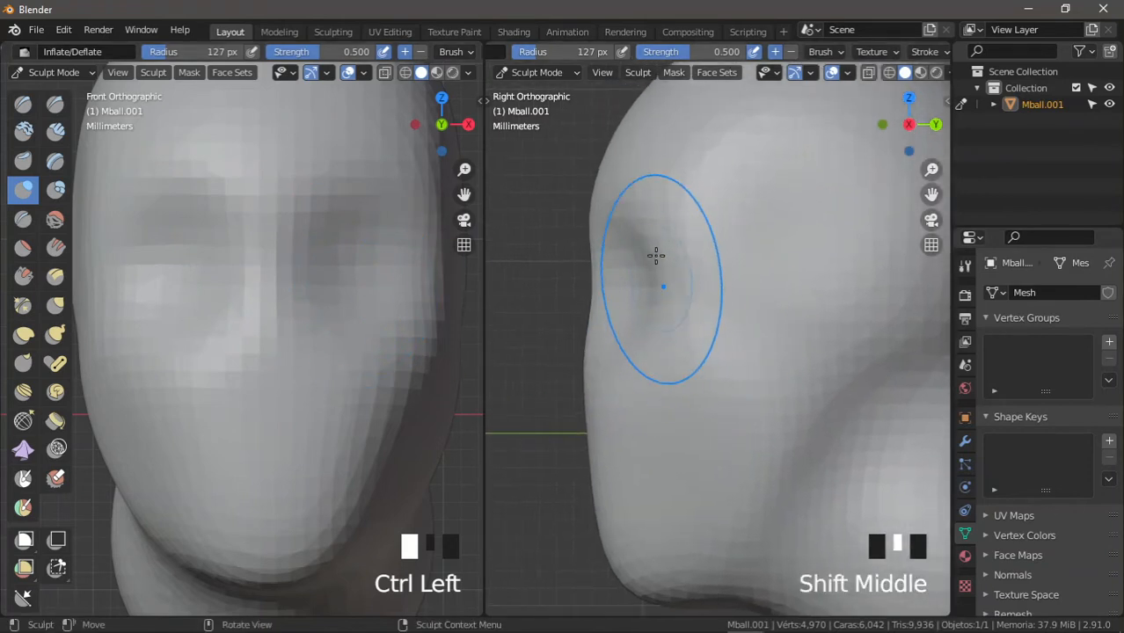
{"action": "middle_click_drag", "start_coordinate": [662, 147], "coordinate": [667, 179], "text": "ctrl"}
{"action": "middle_click_drag", "start_coordinate": [668, 180], "coordinate": [662, 180], "text": "shift"}
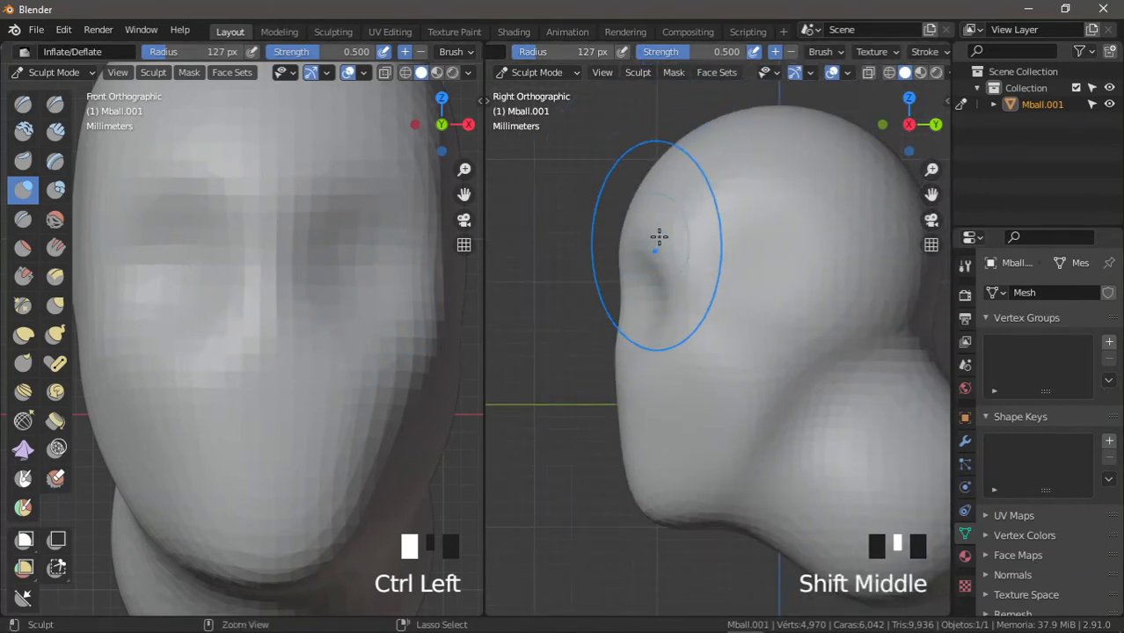
{"action": "middle_click_drag", "start_coordinate": [659, 236], "coordinate": [652, 213], "text": "ctrl"}
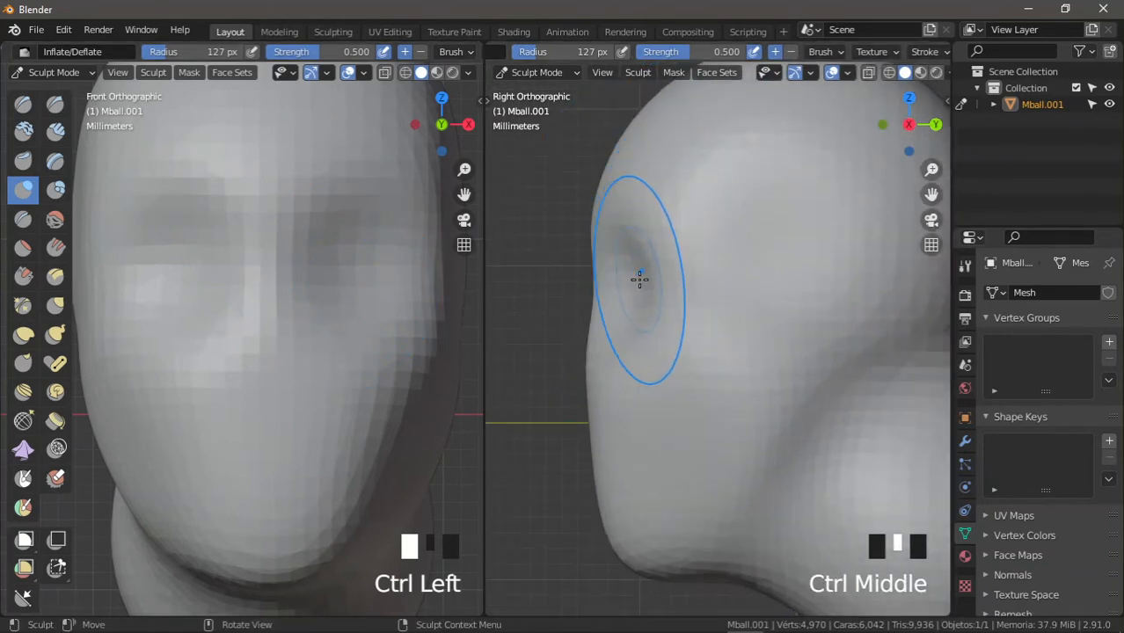
Step: Hollow the center and outer part of the eye sockets with deflating strokes in the front view
{"action": "middle_click_drag", "start_coordinate": [638, 269], "coordinate": [642, 280], "text": "ctrl"}
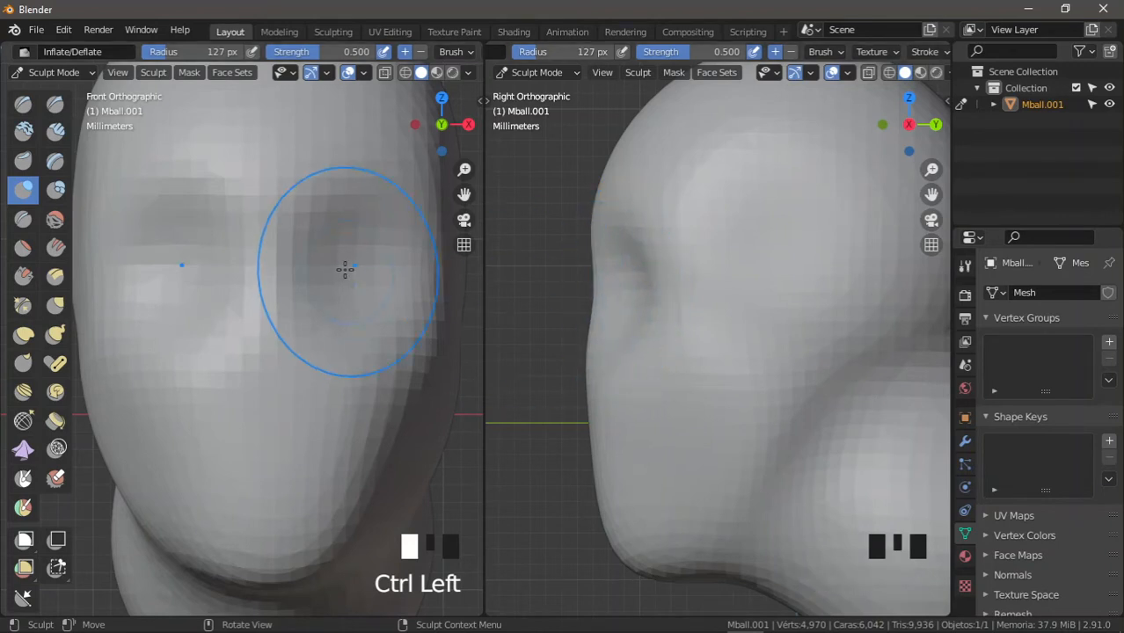
{"action": "left_click_drag", "start_coordinate": [344, 271], "coordinate": [339, 273], "text": "ctrl"}
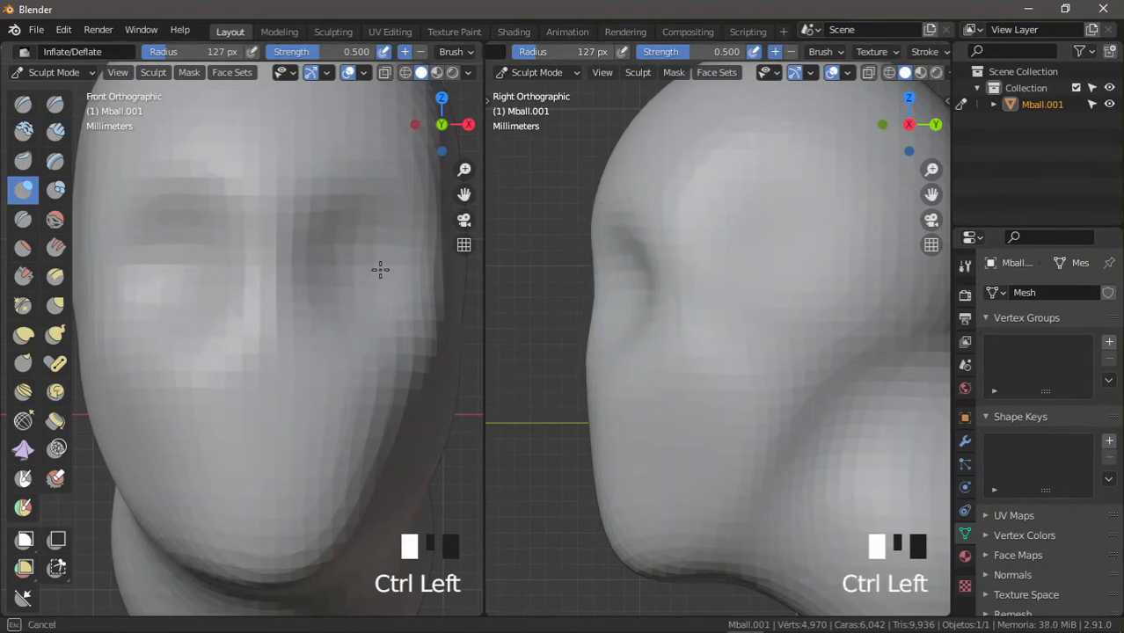
{"action": "left_click_drag", "start_coordinate": [383, 244], "coordinate": [364, 306], "text": "ctrl"}
{"action": "mouse_move", "coordinate": [640, 266]}
{"action": "middle_mouse_down", "text": "ctrl"}
{"action": "mouse_move", "coordinate": [635, 314]}
{"action": "mouse_move", "coordinate": [636, 290]}
{"action": "middle_mouse_up", "text": "ctrl"}
{"action": "middle_click_drag", "start_coordinate": [637, 250], "coordinate": [625, 236], "text": "shift"}
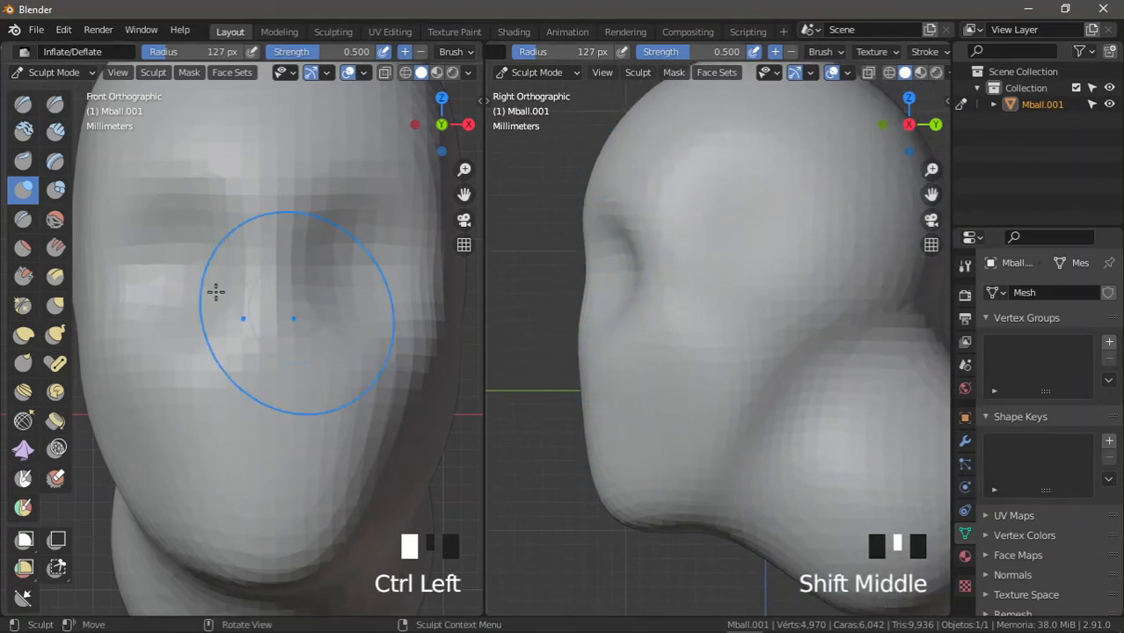
Step: Switch to the Grab brush and reshape the front of the lower face between cheek and chin in the side view
{"action": "left_click", "coordinate": [55, 304]}
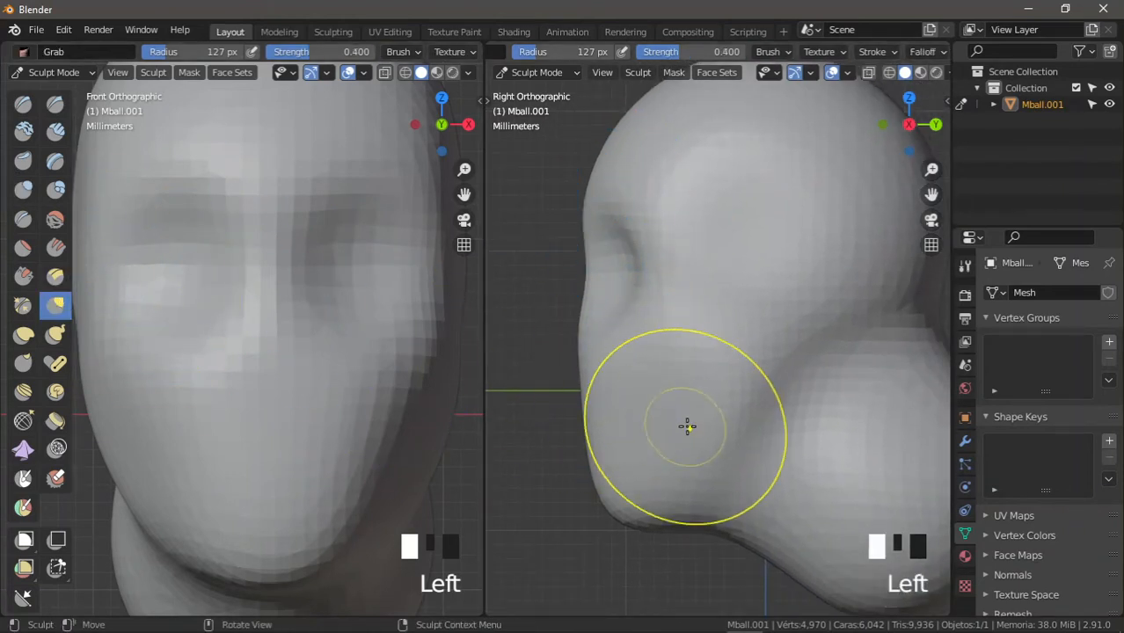
{"action": "mouse_move", "coordinate": [683, 421]}
{"action": "middle_mouse_down", "text": "shift"}
{"action": "mouse_move", "coordinate": [682, 369]}
{"action": "mouse_move", "coordinate": [602, 379]}
{"action": "middle_mouse_up", "text": "shift"}
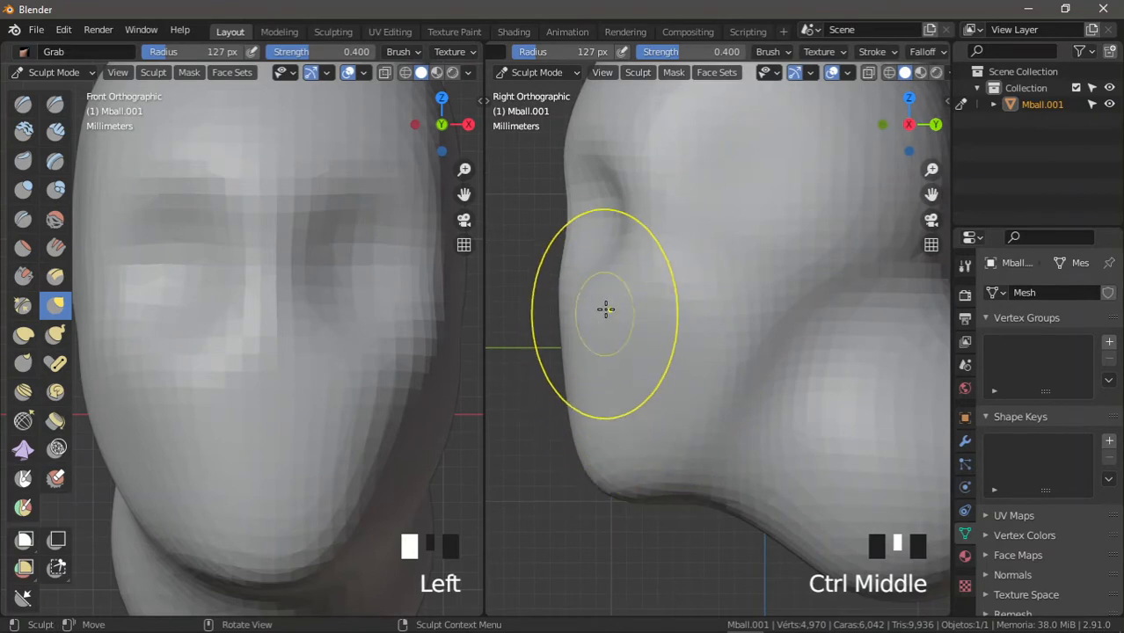
{"action": "mouse_move", "coordinate": [597, 291]}
{"action": "left_mouse_down"}
{"action": "mouse_move", "coordinate": [587, 389]}
{"action": "mouse_move", "coordinate": [635, 409]}
{"action": "left_mouse_up"}
{"action": "mouse_move", "coordinate": [635, 410]}
{"action": "middle_mouse_down", "text": "shift"}
{"action": "mouse_move", "coordinate": [679, 371]}
{"action": "mouse_move", "coordinate": [621, 318]}
{"action": "middle_mouse_up", "text": "shift"}
{"action": "middle_click_drag", "start_coordinate": [622, 382], "coordinate": [619, 377], "text": "shift"}
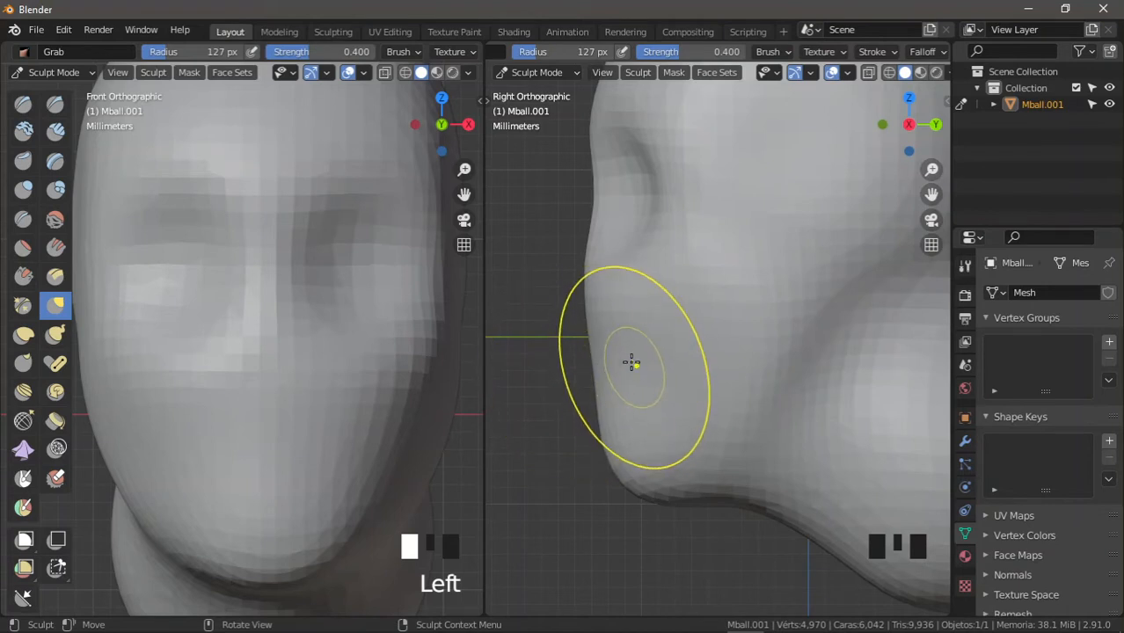
Step: Enable Cavity in the viewport shading options of the side view
{"action": "middle_click_drag", "start_coordinate": [630, 399], "coordinate": [806, 185], "text": "ctrl"}
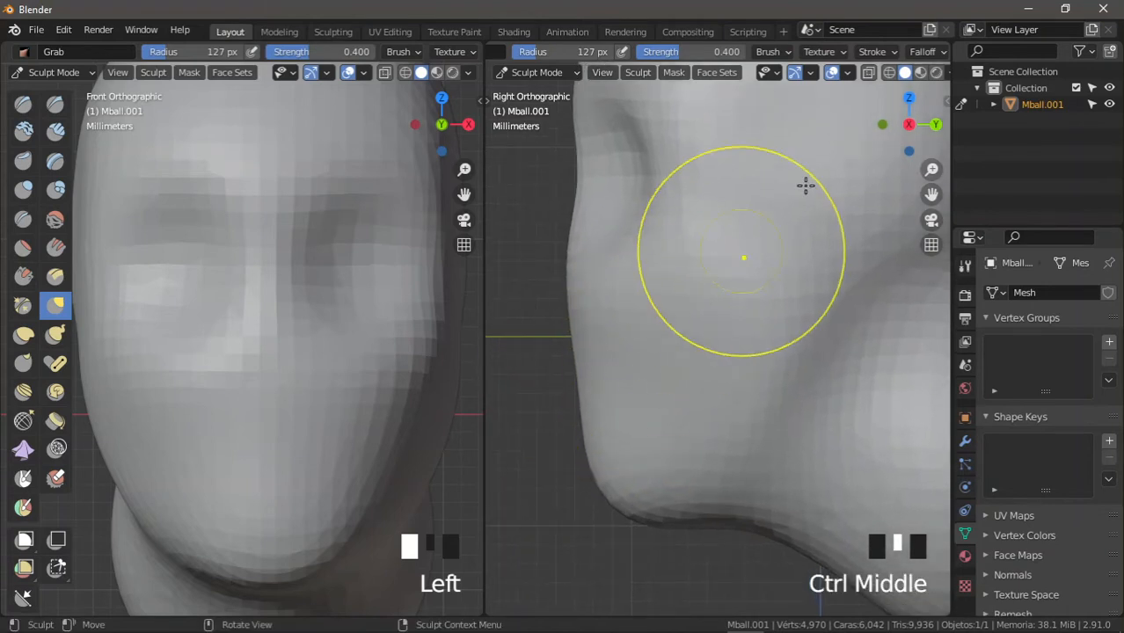
{"action": "middle_click_drag", "start_coordinate": [927, 72], "coordinate": [868, 76]}
{"action": "left_click", "coordinate": [937, 73]}
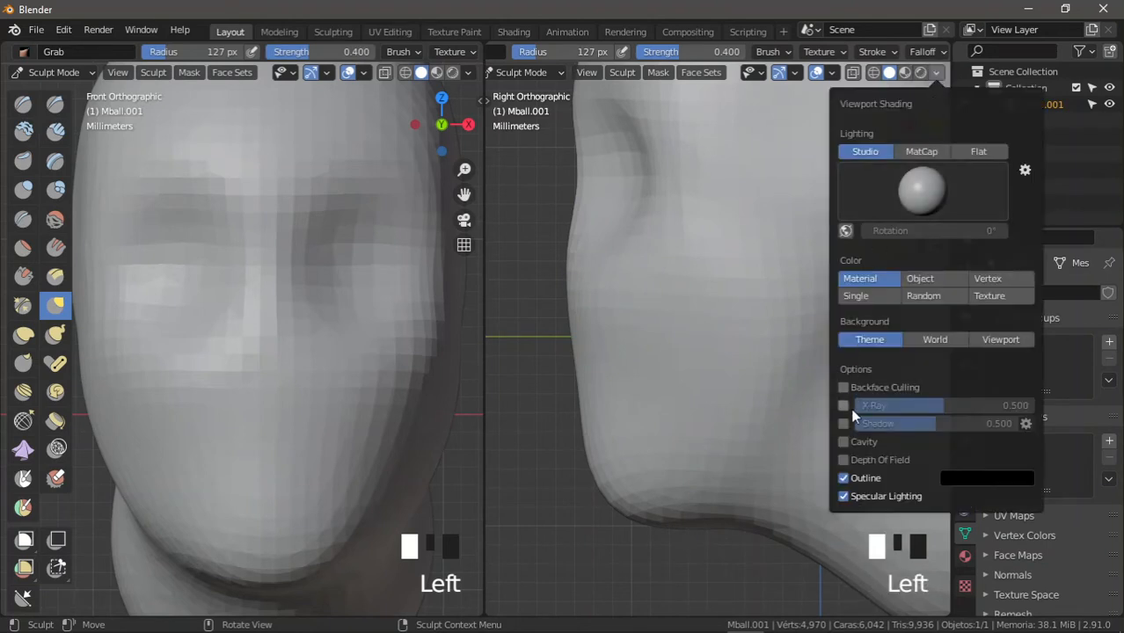
{"action": "left_click", "coordinate": [844, 443]}
Step: Refine the chin, mouth area and cheek below the eye with Grab strokes in the side view
{"action": "mouse_move", "coordinate": [616, 510]}
{"action": "middle_mouse_down", "text": "ctrl"}
{"action": "mouse_move", "coordinate": [590, 446]}
{"action": "mouse_move", "coordinate": [597, 345]}
{"action": "middle_mouse_up", "text": "ctrl"}
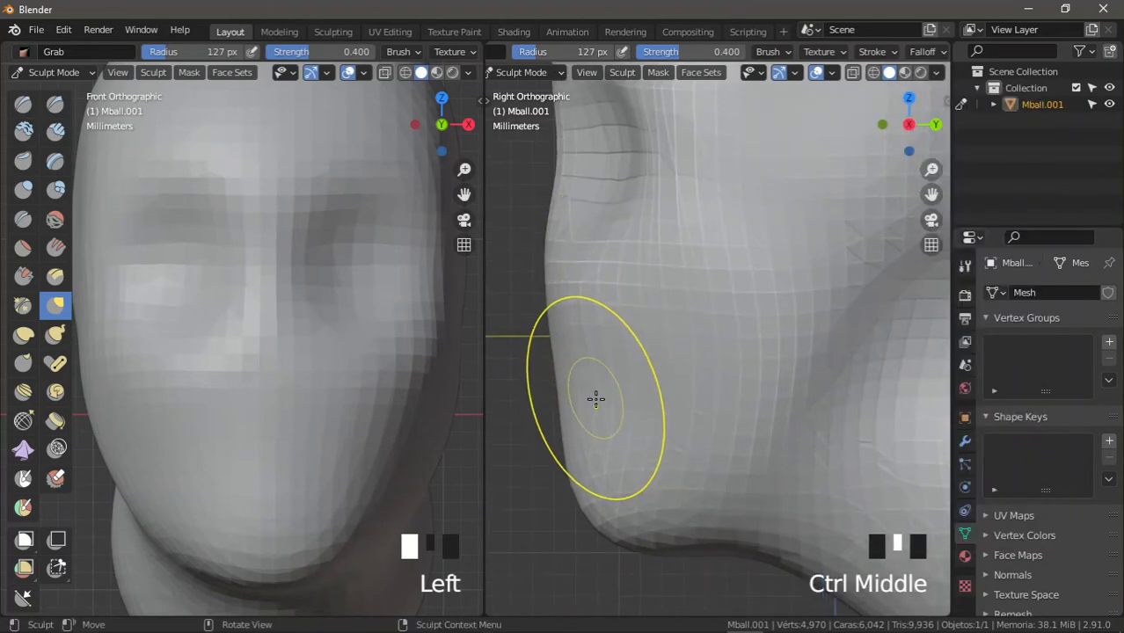
{"action": "left_click_drag", "start_coordinate": [595, 399], "coordinate": [657, 501]}
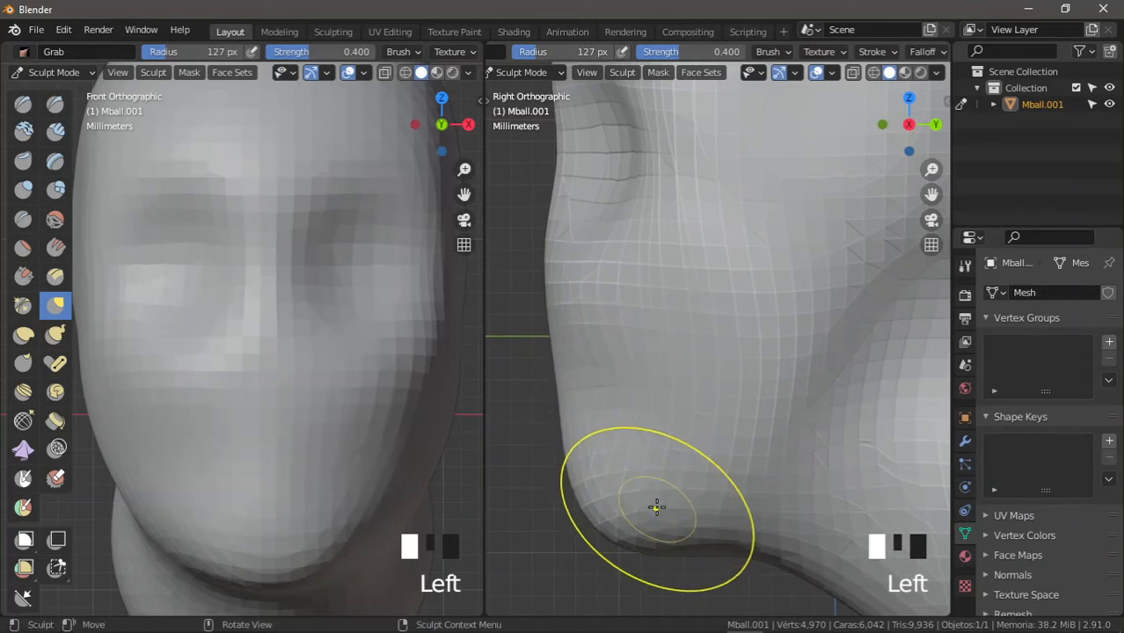
{"action": "left_click_drag", "start_coordinate": [609, 432], "coordinate": [614, 382]}
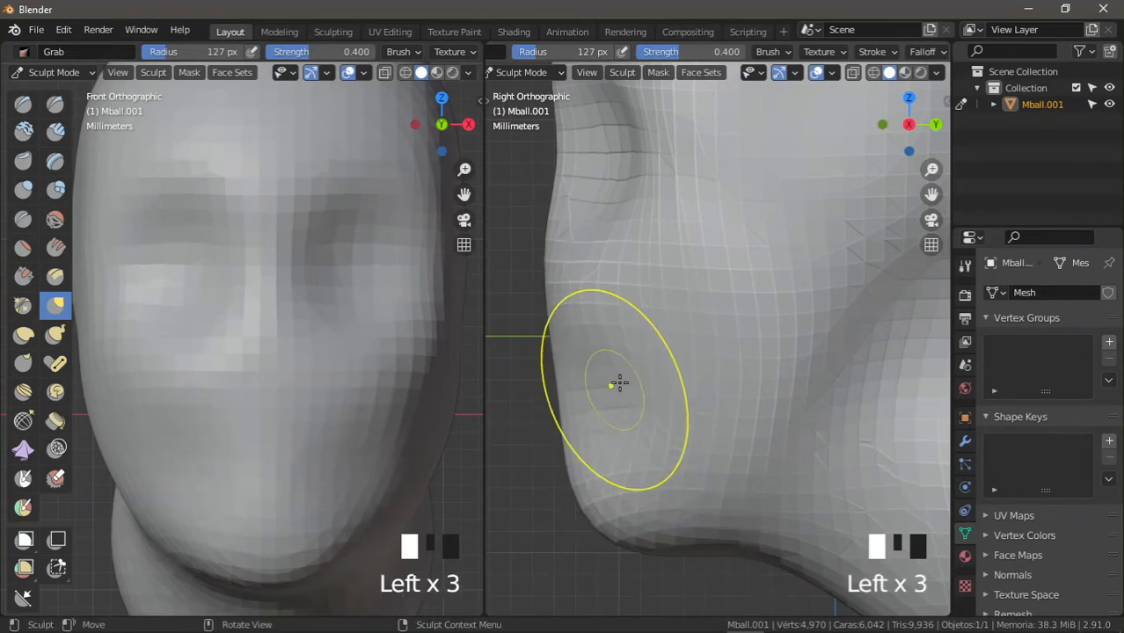
{"action": "mouse_move", "coordinate": [615, 381]}
{"action": "middle_mouse_down", "text": "ctrl"}
{"action": "mouse_move", "coordinate": [644, 333]}
{"action": "mouse_move", "coordinate": [647, 350]}
{"action": "middle_mouse_up", "text": "ctrl"}
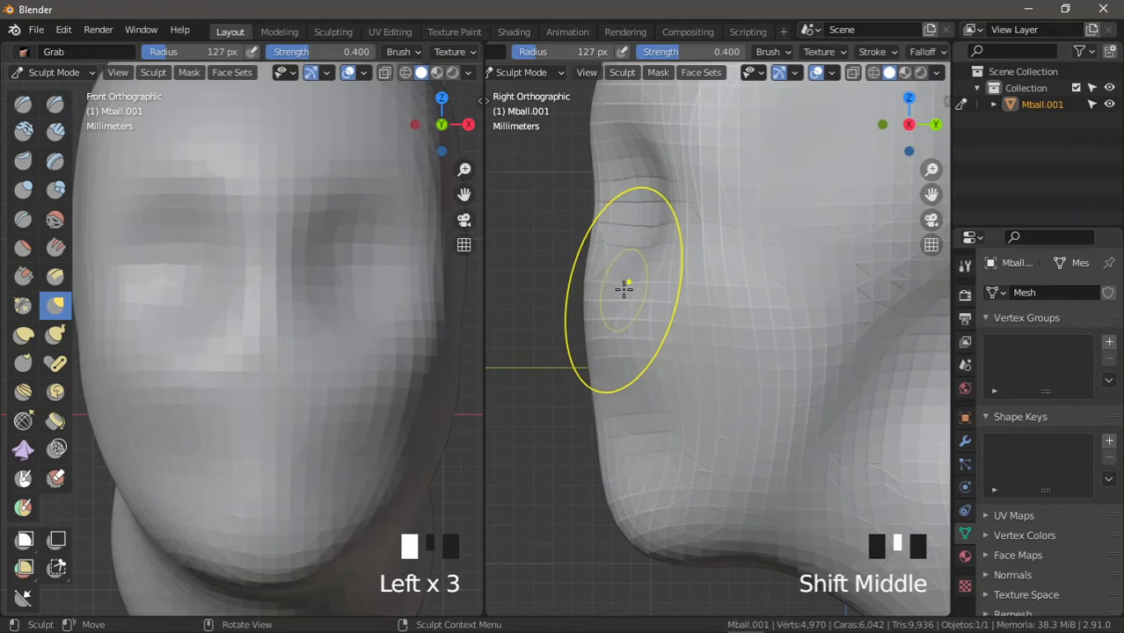
{"action": "left_click_drag", "start_coordinate": [624, 289], "coordinate": [612, 305]}
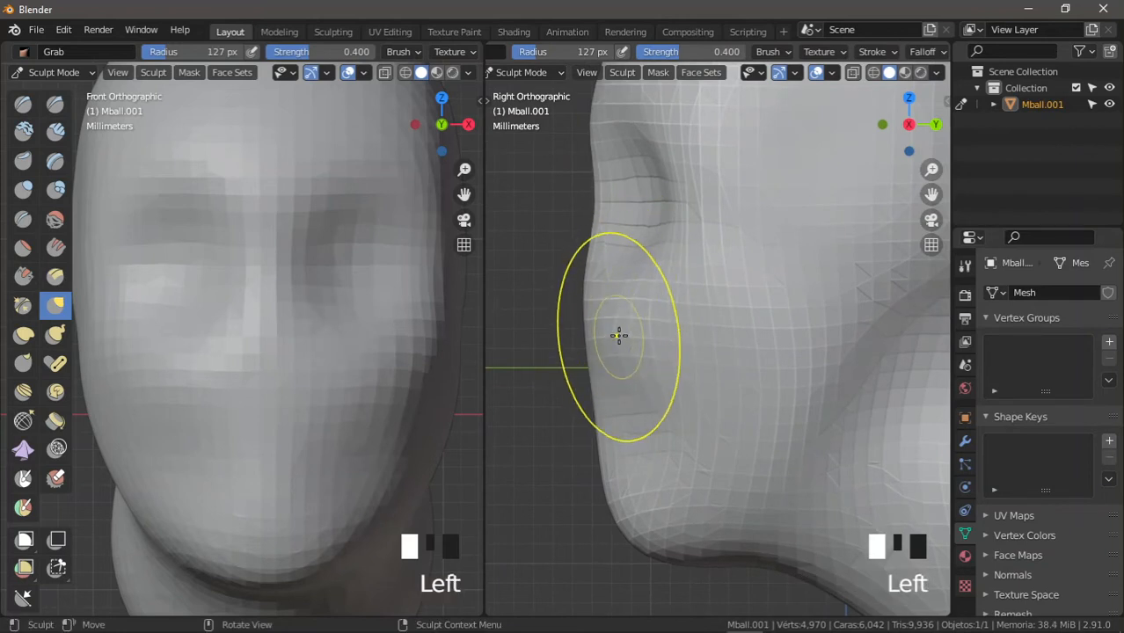
Step: Adjust the inner eye sockets toward the nose bridge and their outer side with Grab strokes in the front view
{"action": "middle_click_drag", "start_coordinate": [619, 335], "coordinate": [610, 407], "text": "ctrl"}
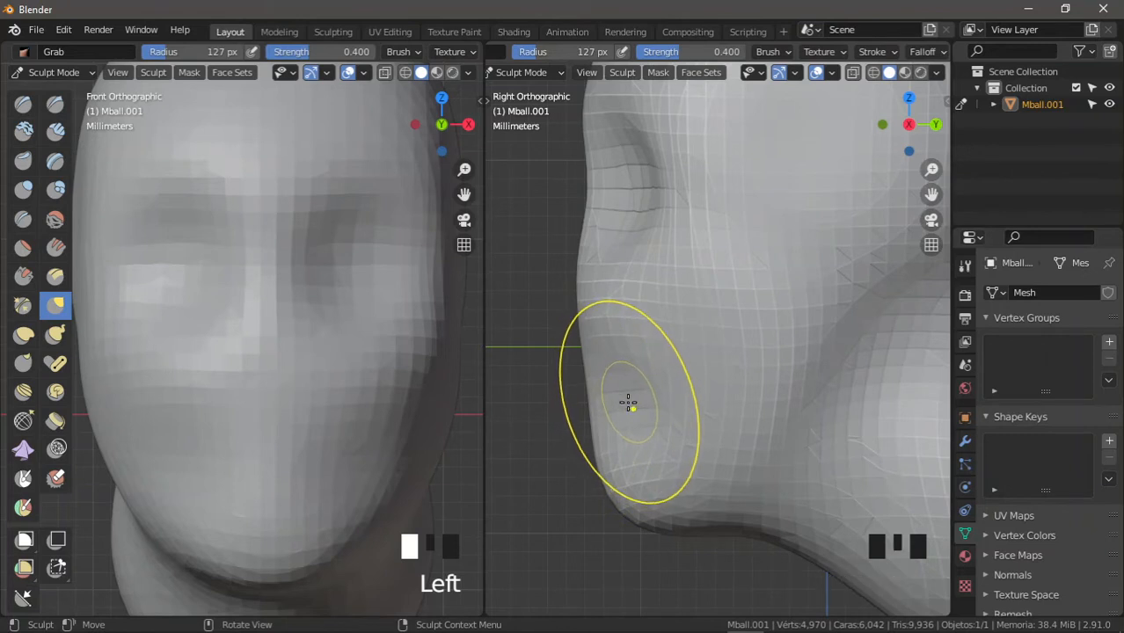
{"action": "middle_click_drag", "start_coordinate": [610, 400], "coordinate": [633, 238], "text": "shift"}
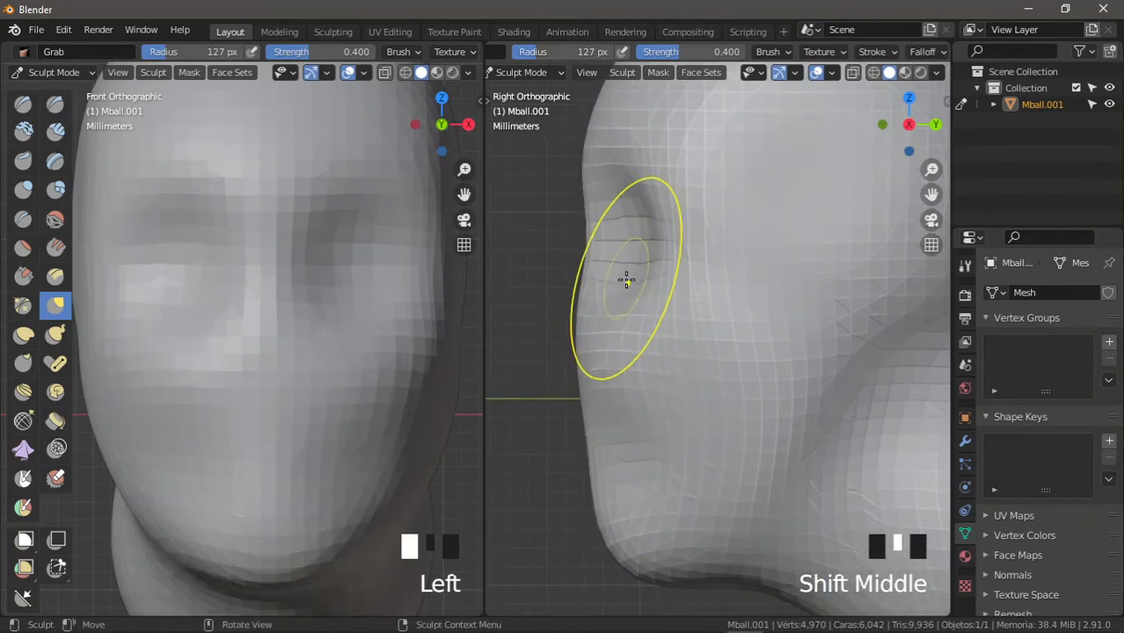
{"action": "middle_click_drag", "start_coordinate": [627, 213], "coordinate": [624, 231], "text": "shift"}
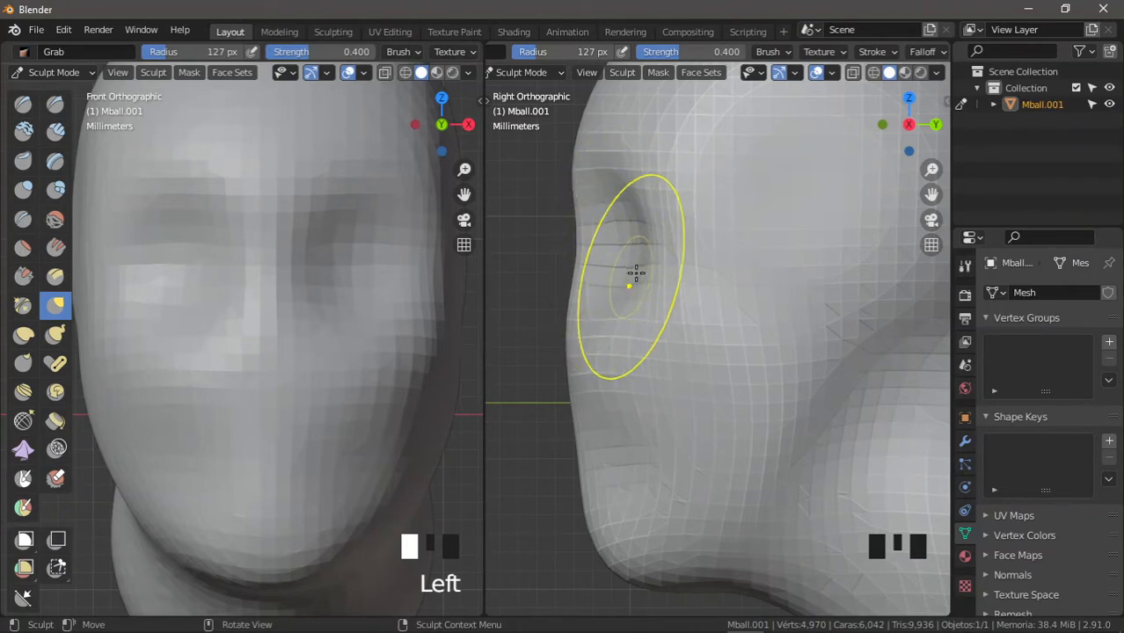
{"action": "middle_click_drag", "start_coordinate": [616, 267], "coordinate": [727, 284], "text": "shift"}
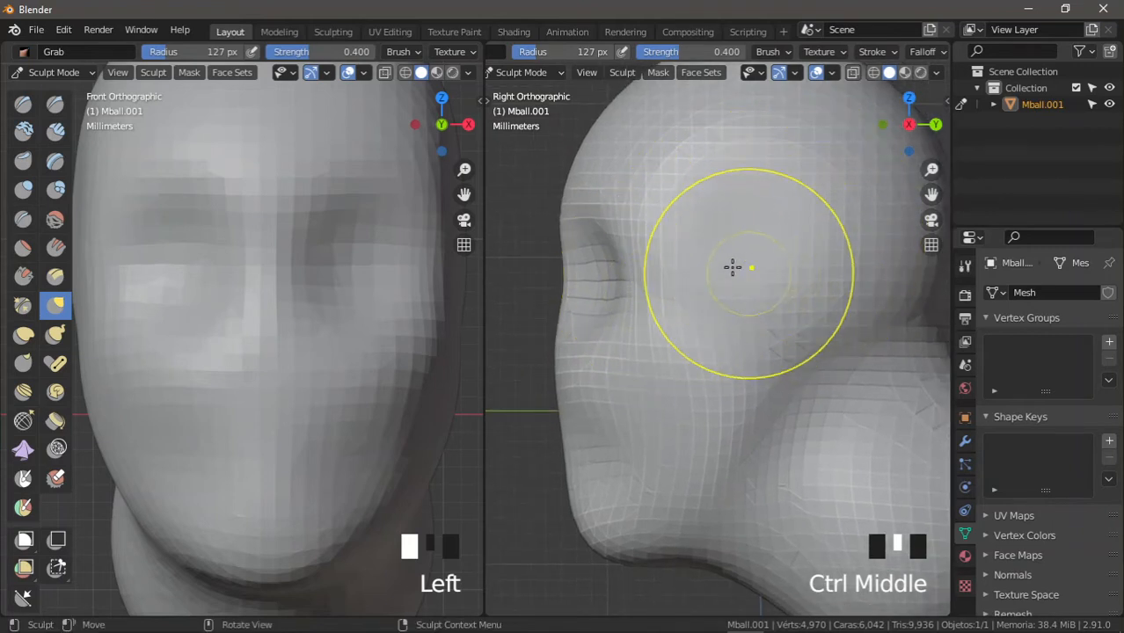
{"action": "middle_click_drag", "start_coordinate": [324, 265], "coordinate": [297, 306], "text": "ctrl"}
{"action": "middle_click_drag", "start_coordinate": [297, 306], "coordinate": [276, 308], "text": "shift"}
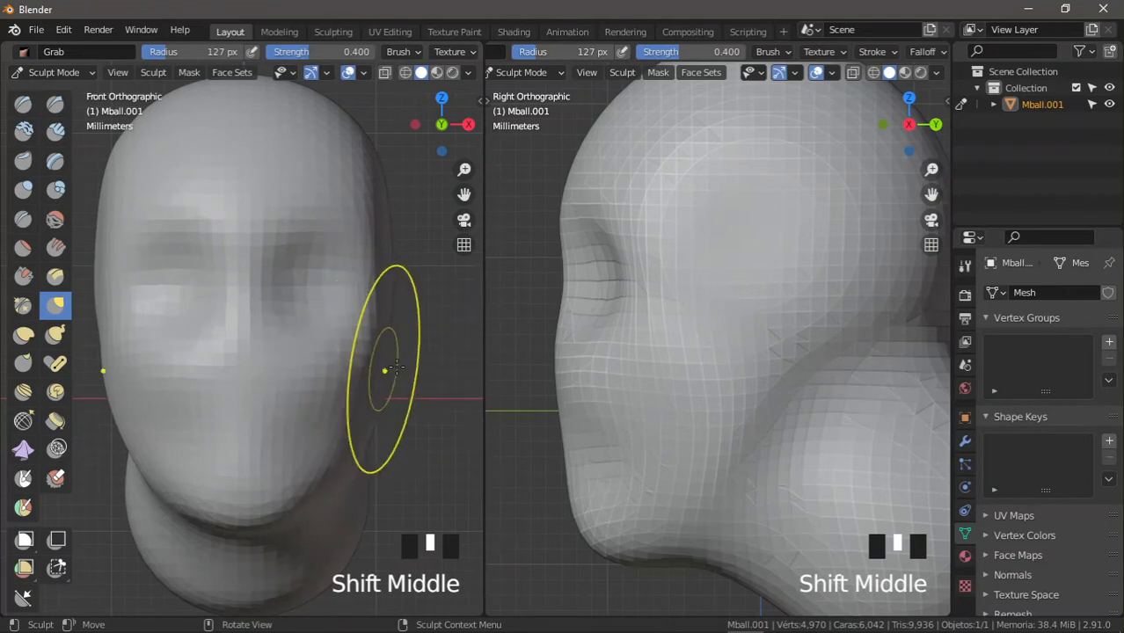
{"action": "middle_click_drag", "start_coordinate": [370, 383], "coordinate": [388, 366], "text": "ctrl"}
{"action": "middle_click_drag", "start_coordinate": [370, 321], "coordinate": [375, 328], "text": "shift"}
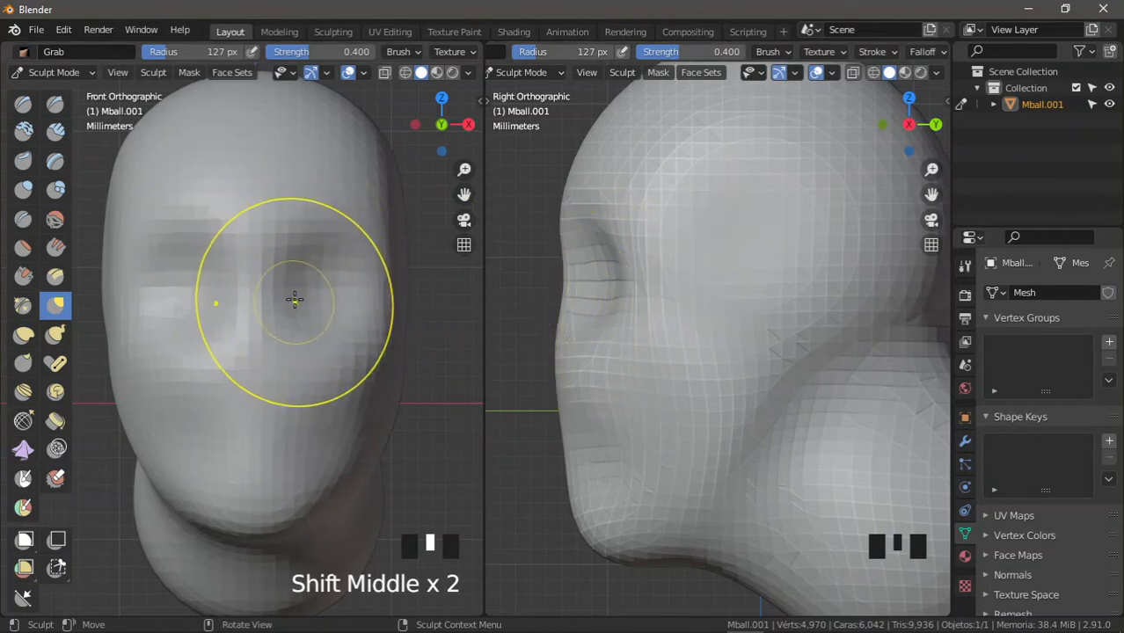
{"action": "left_click_drag", "start_coordinate": [294, 289], "coordinate": [267, 281]}
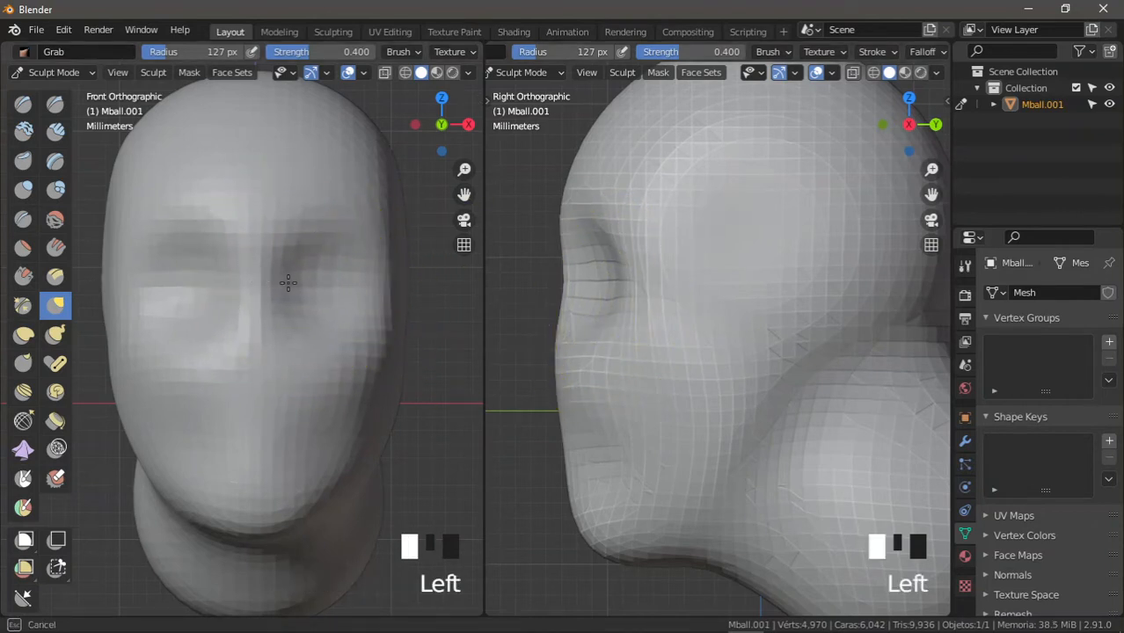
{"action": "left_click_drag", "start_coordinate": [361, 291], "coordinate": [362, 290]}
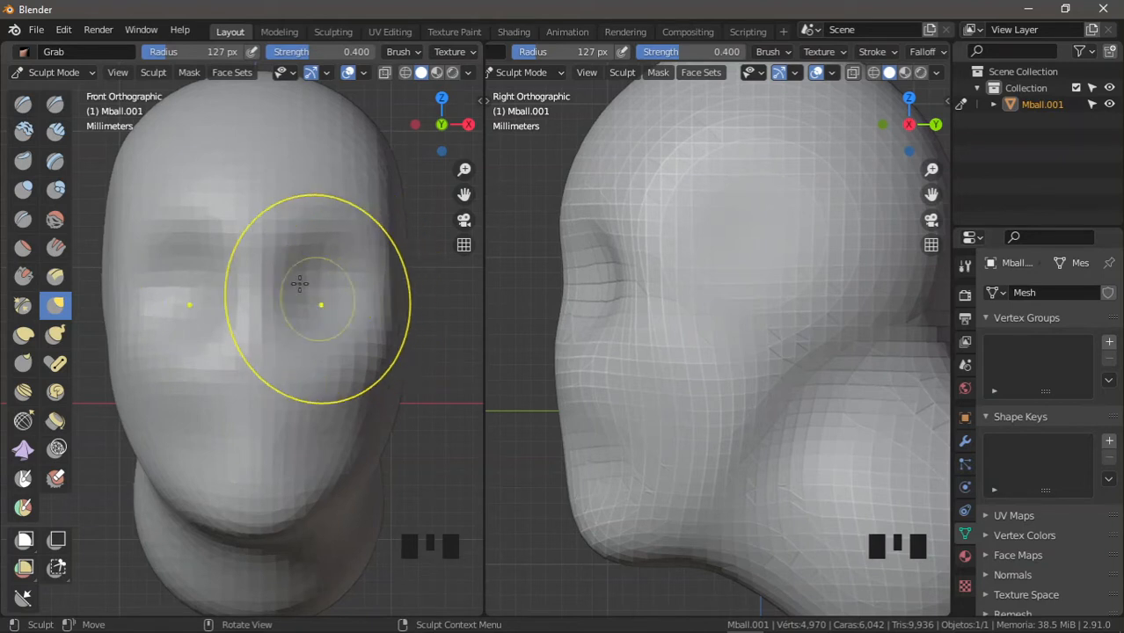
Step: Shape the underside of the jaw and the front of the neck with Grab strokes in the side view
{"action": "middle_click_drag", "start_coordinate": [692, 339], "coordinate": [755, 286], "text": "ctrl"}
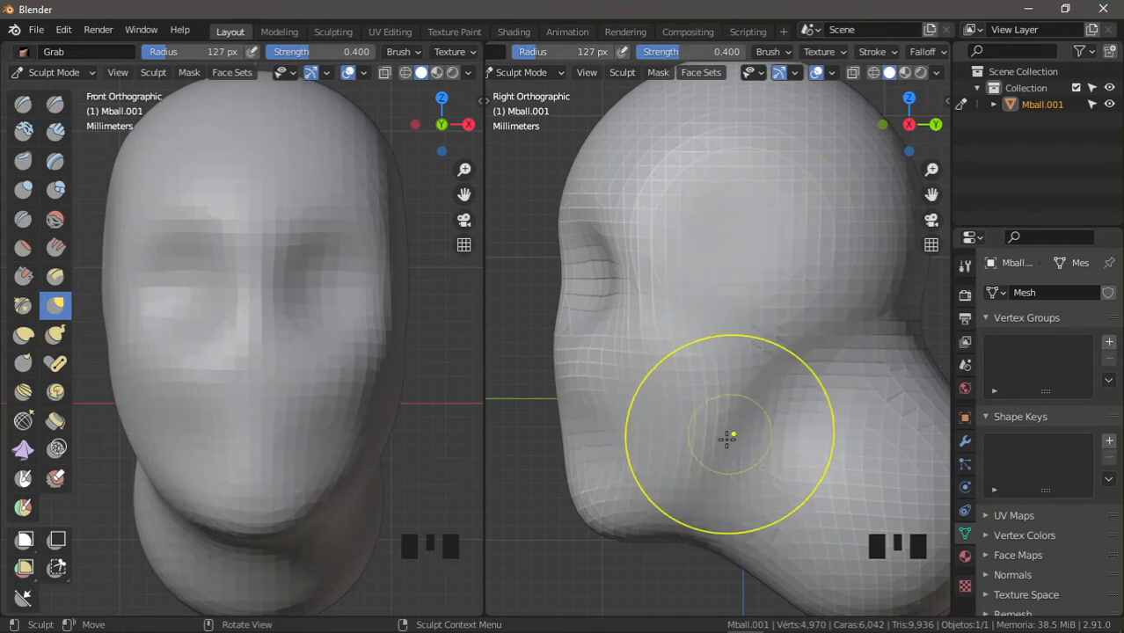
{"action": "mouse_move", "coordinate": [717, 475]}
{"action": "left_mouse_down"}
{"action": "mouse_move", "coordinate": [728, 415]}
{"action": "mouse_move", "coordinate": [698, 530]}
{"action": "left_mouse_up"}
{"action": "left_click_drag", "start_coordinate": [691, 537], "coordinate": [695, 520]}
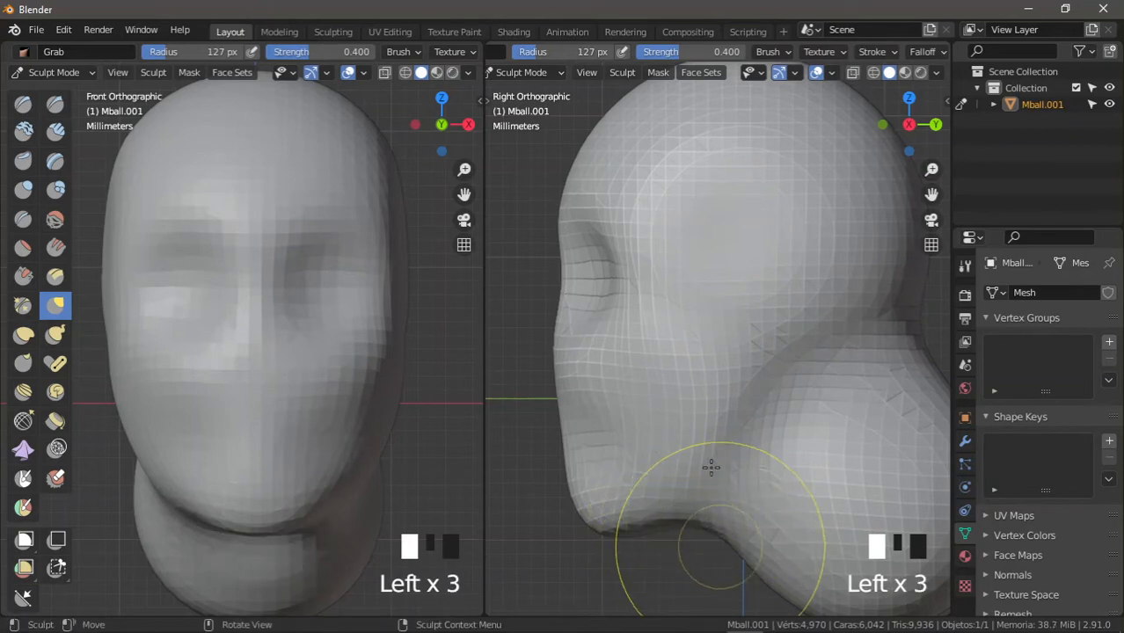
{"action": "mouse_move", "coordinate": [712, 467]}
{"action": "middle_mouse_down", "text": "shift"}
{"action": "mouse_move", "coordinate": [715, 436]}
{"action": "mouse_move", "coordinate": [782, 490]}
{"action": "middle_mouse_up", "text": "shift"}
{"action": "left_click_drag", "start_coordinate": [782, 491], "coordinate": [773, 506]}
{"action": "mouse_move", "coordinate": [762, 500]}
{"action": "left_mouse_down"}
{"action": "mouse_move", "coordinate": [755, 512]}
{"action": "mouse_move", "coordinate": [775, 512]}
{"action": "left_mouse_up"}
Step: Push the bulging back of the neck inward with Grab strokes in the side view
{"action": "mouse_move", "coordinate": [773, 511]}
{"action": "middle_mouse_down", "text": "ctrl"}
{"action": "mouse_move", "coordinate": [773, 491]}
{"action": "mouse_move", "coordinate": [734, 502]}
{"action": "middle_mouse_up", "text": "ctrl"}
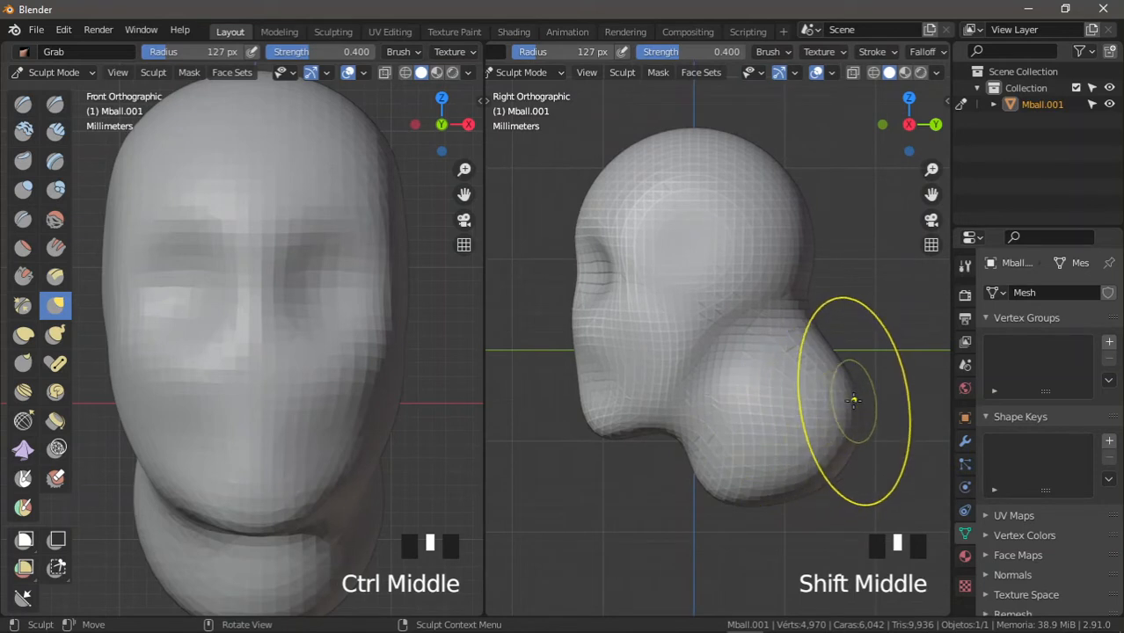
{"action": "mouse_move", "coordinate": [855, 396]}
{"action": "left_mouse_down"}
{"action": "mouse_move", "coordinate": [832, 385]}
{"action": "mouse_move", "coordinate": [810, 414]}
{"action": "left_mouse_up"}
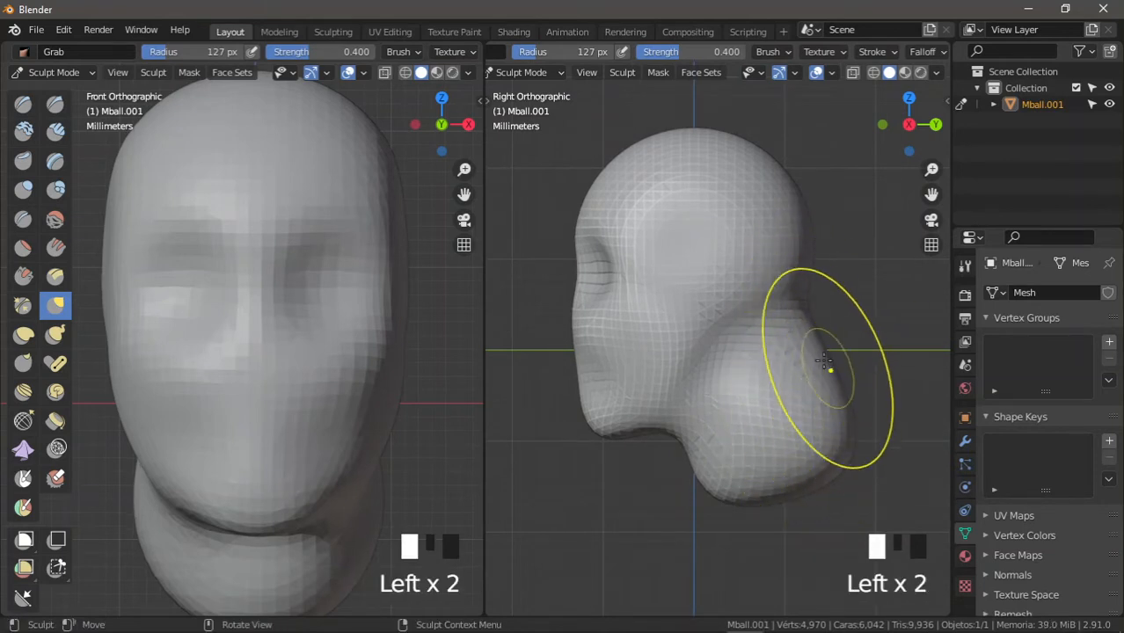
{"action": "left_click_drag", "start_coordinate": [826, 359], "coordinate": [820, 349]}
Step: Narrow the sides of the jaw with inward Grab strokes in the front view
{"action": "middle_click_drag", "start_coordinate": [819, 349], "coordinate": [789, 327], "text": "ctrl"}
{"action": "middle_click_drag", "start_coordinate": [789, 326], "coordinate": [809, 356], "text": "shift"}
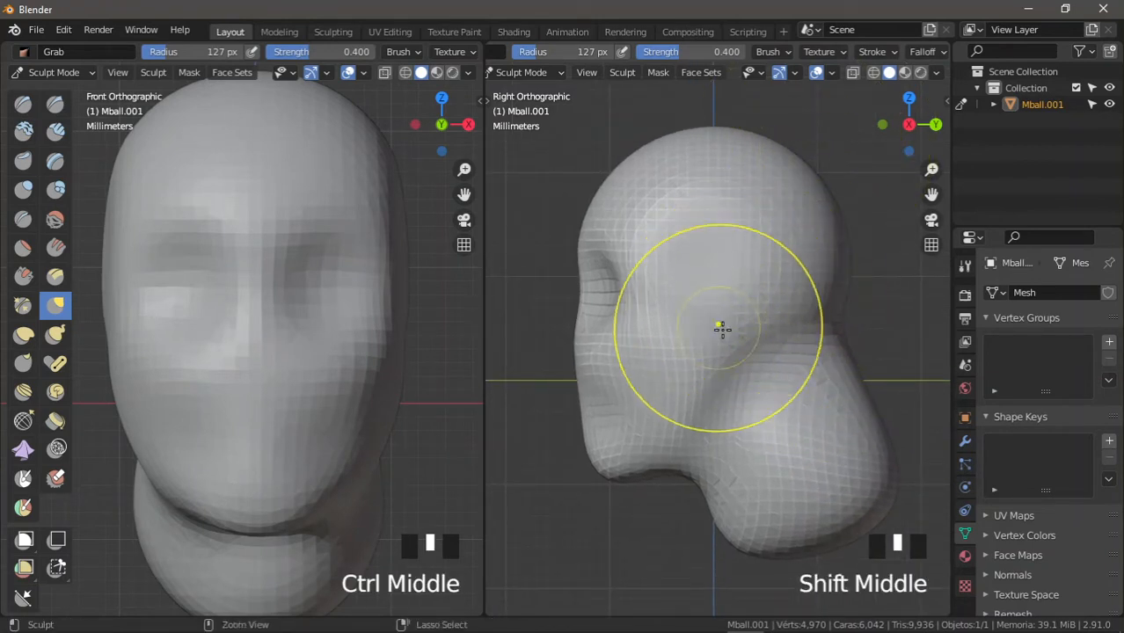
{"action": "middle_click_drag", "start_coordinate": [721, 328], "coordinate": [704, 347], "text": "shift"}
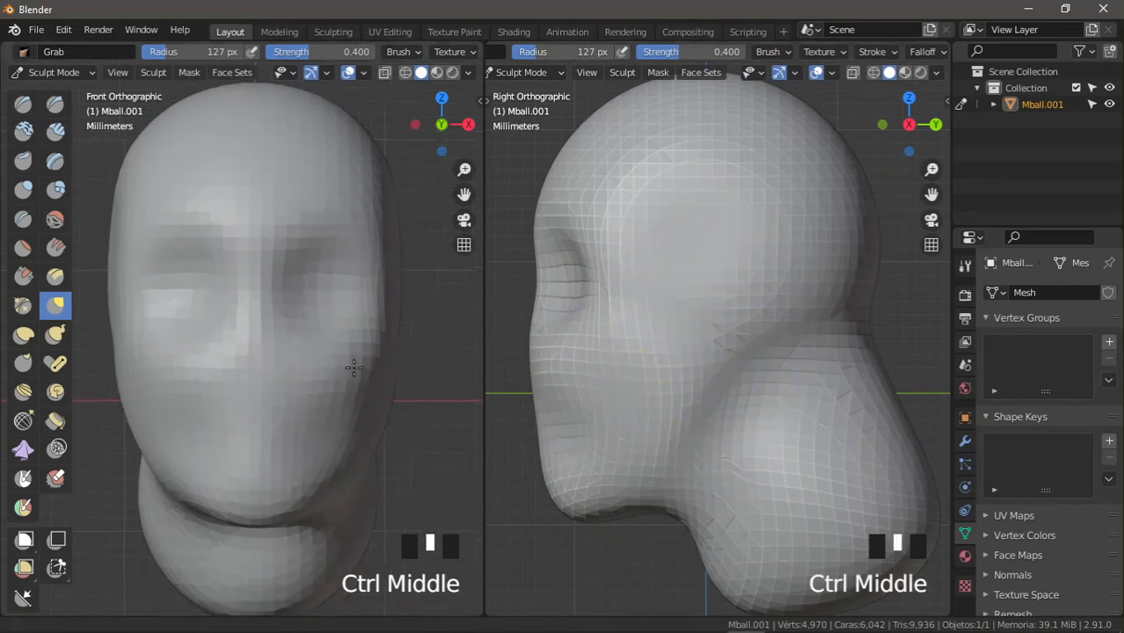
{"action": "middle_click_drag", "start_coordinate": [353, 367], "coordinate": [367, 326], "text": "ctrl"}
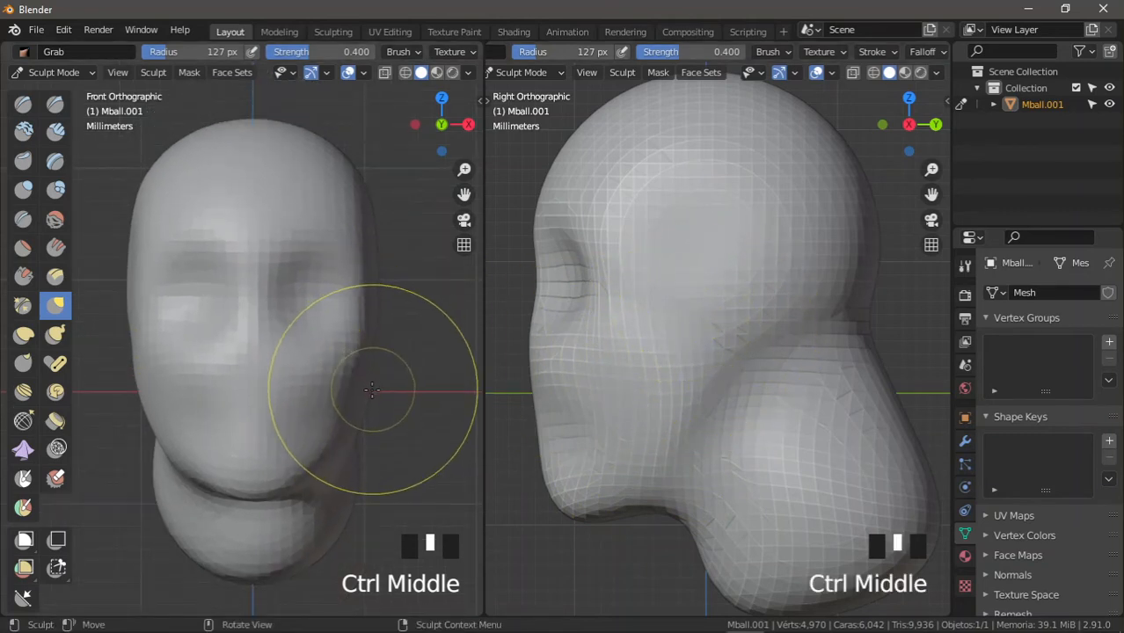
{"action": "left_click_drag", "start_coordinate": [369, 391], "coordinate": [357, 396]}
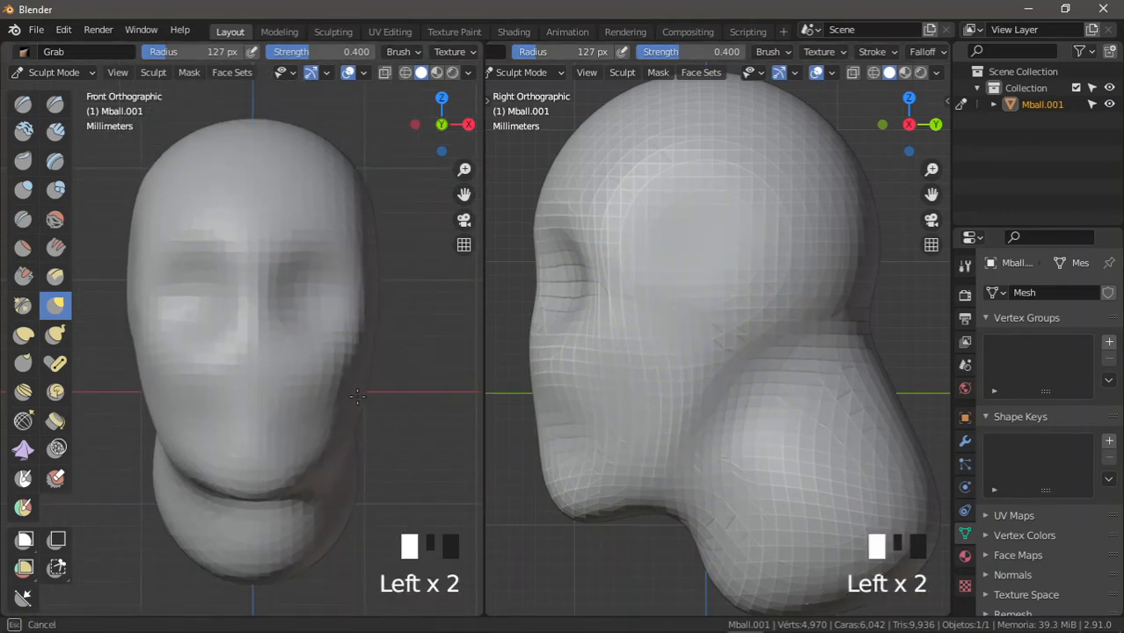
Step: Reshape the sides of the head from the cheekbones up to the temples with Grab strokes in the front view
{"action": "middle_click_drag", "start_coordinate": [356, 352], "coordinate": [364, 359], "text": "ctrl"}
{"action": "left_click_drag", "start_coordinate": [364, 359], "coordinate": [380, 359]}
{"action": "left_click_drag", "start_coordinate": [389, 314], "coordinate": [395, 299]}
{"action": "middle_click_drag", "start_coordinate": [396, 299], "coordinate": [389, 314], "text": "ctrl"}
{"action": "left_click_drag", "start_coordinate": [377, 302], "coordinate": [379, 270]}
{"action": "left_click_drag", "start_coordinate": [380, 269], "coordinate": [368, 246]}
Step: Inspect the head from several angles, return to the right side view and grab the rear of the jaw toward the neck
{"action": "middle_click_drag", "start_coordinate": [368, 246], "coordinate": [362, 290], "text": "ctrl"}
{"action": "middle_click_drag", "start_coordinate": [362, 303], "coordinate": [364, 314], "text": "shift"}
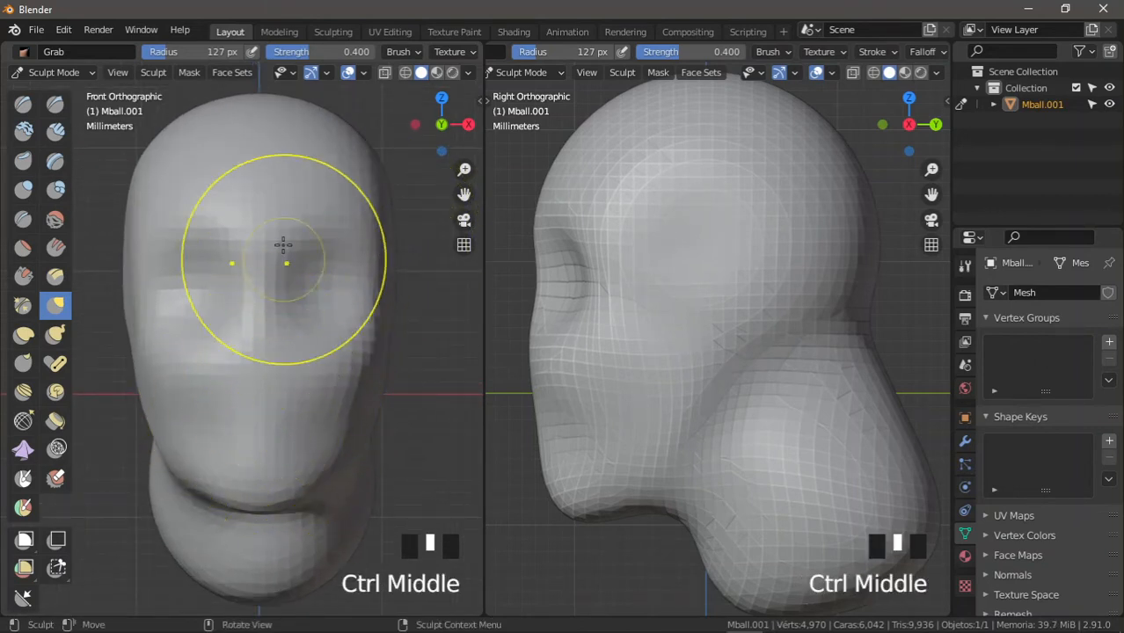
{"action": "middle_click_drag", "start_coordinate": [640, 306], "coordinate": [607, 274], "text": "shift"}
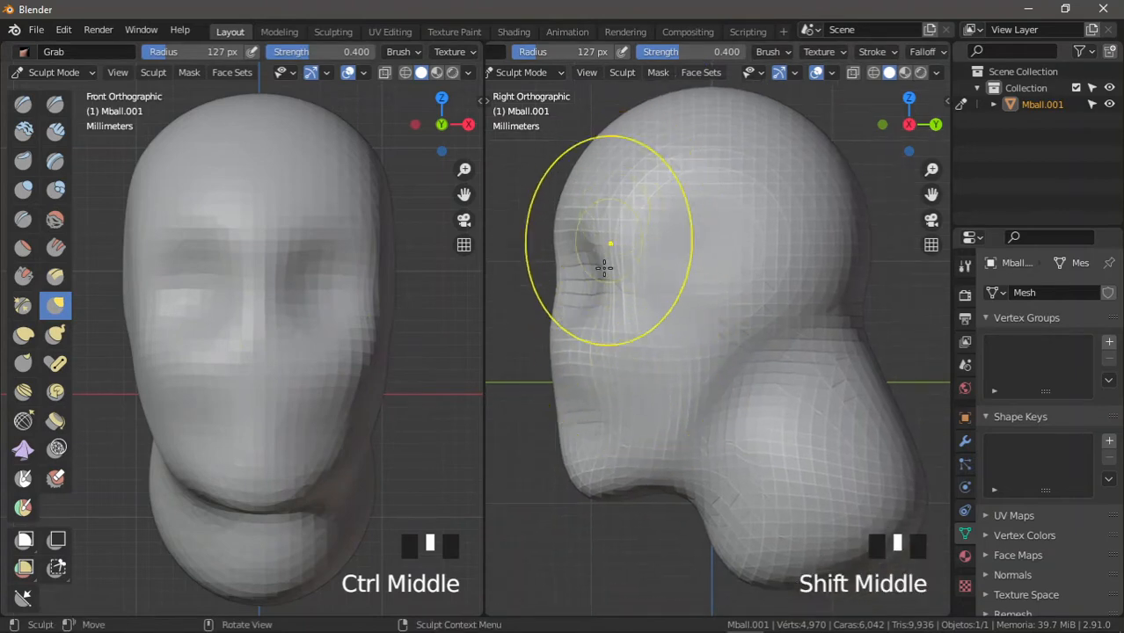
{"action": "middle_click_drag", "start_coordinate": [612, 406], "coordinate": [663, 341]}
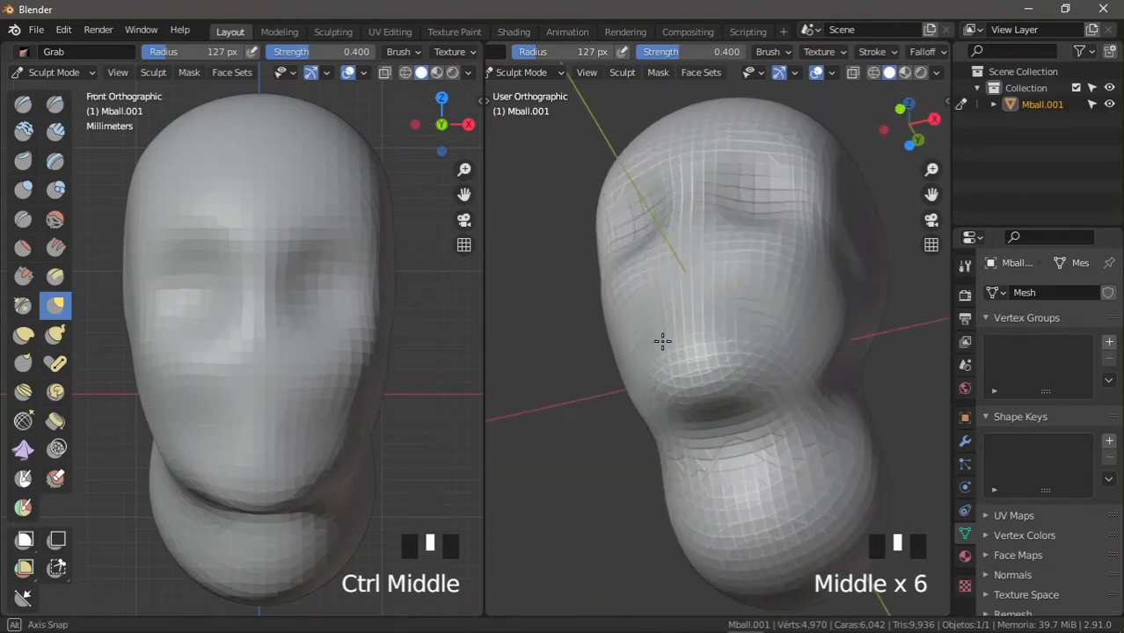
{"action": "middle_click_drag", "start_coordinate": [735, 296], "coordinate": [664, 398]}
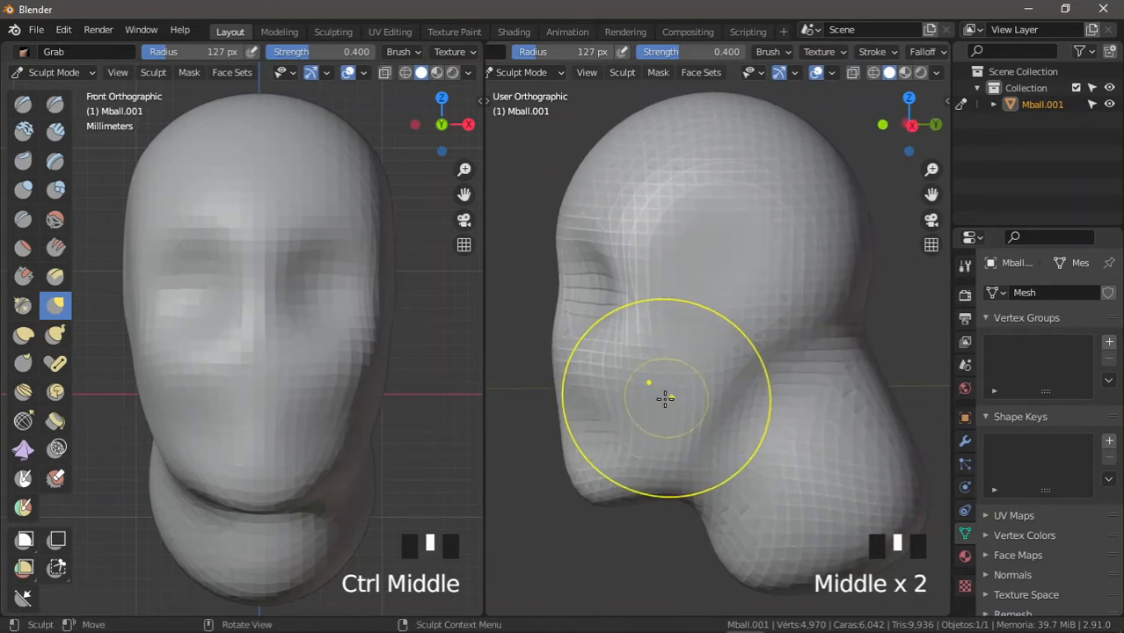
{"action": "key", "text": "KP_3"}
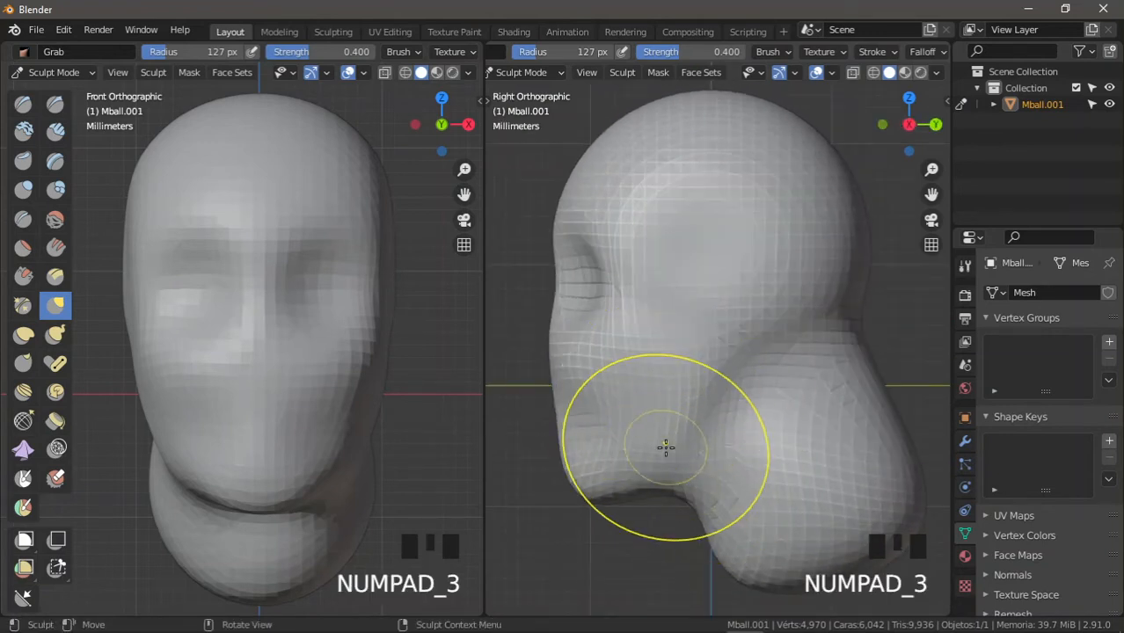
{"action": "left_click_drag", "start_coordinate": [665, 448], "coordinate": [699, 454]}
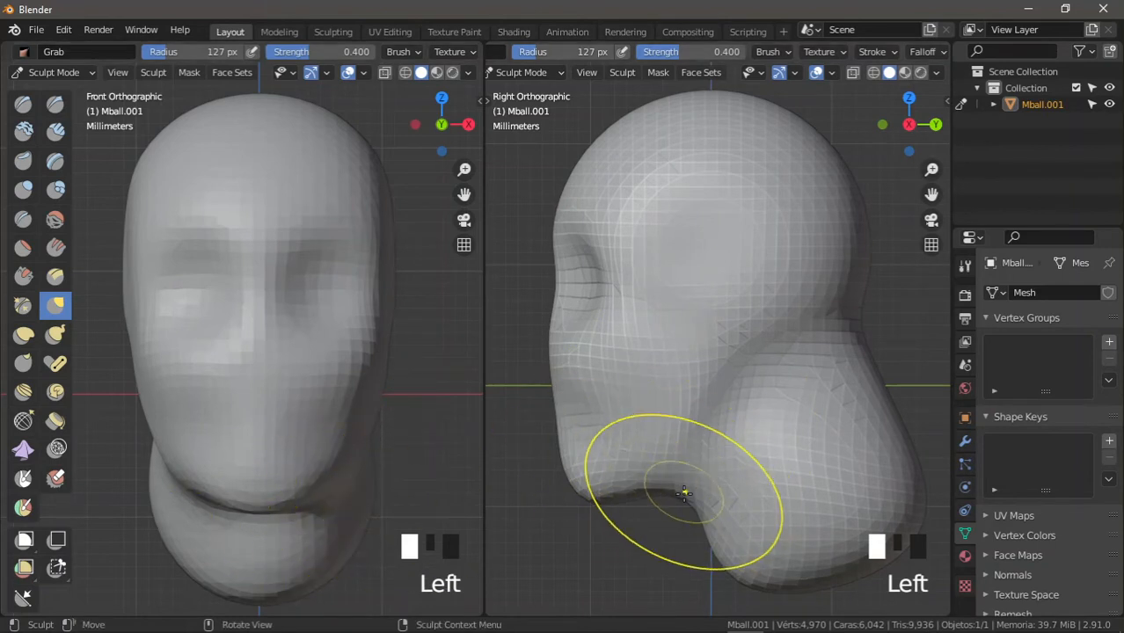
Step: Push the underside of the jaw upward and refine the chin with Grab strokes in the side view
{"action": "left_click_drag", "start_coordinate": [683, 493], "coordinate": [675, 463]}
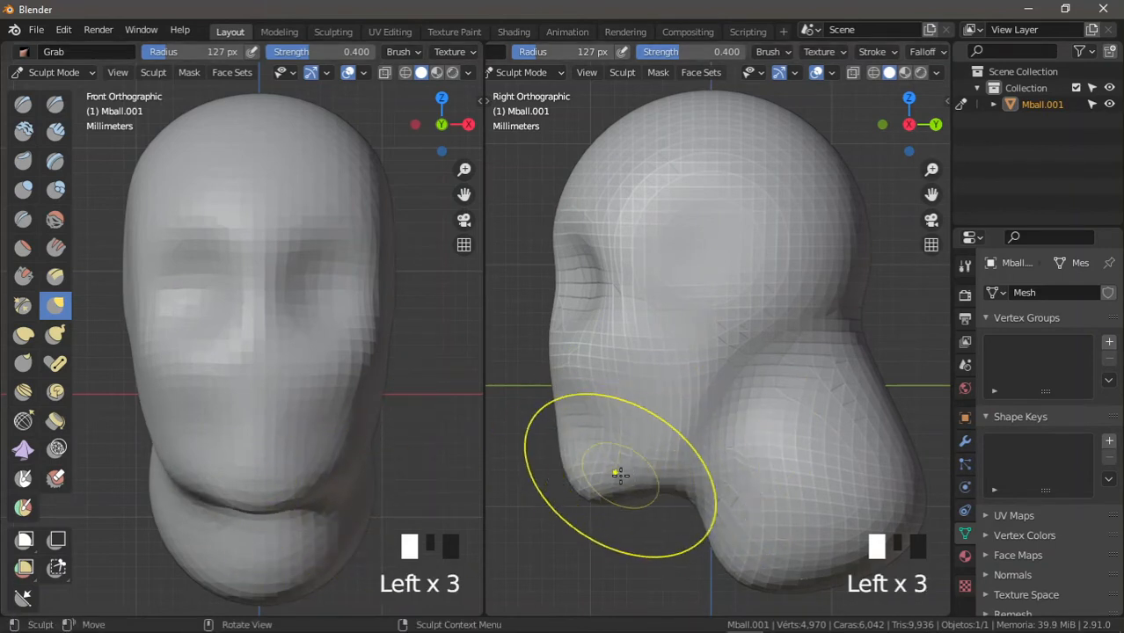
{"action": "left_click_drag", "start_coordinate": [618, 471], "coordinate": [621, 479]}
{"action": "middle_click_drag", "start_coordinate": [620, 411], "coordinate": [623, 409], "text": "ctrl"}
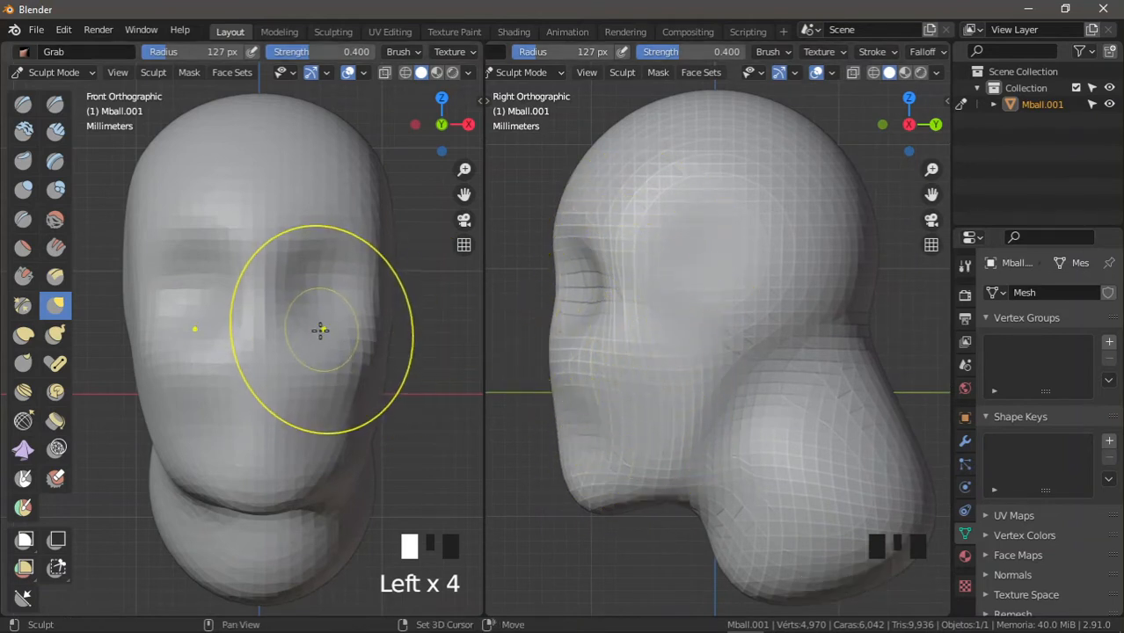
{"action": "middle_click_drag", "start_coordinate": [319, 329], "coordinate": [329, 336], "text": "shift"}
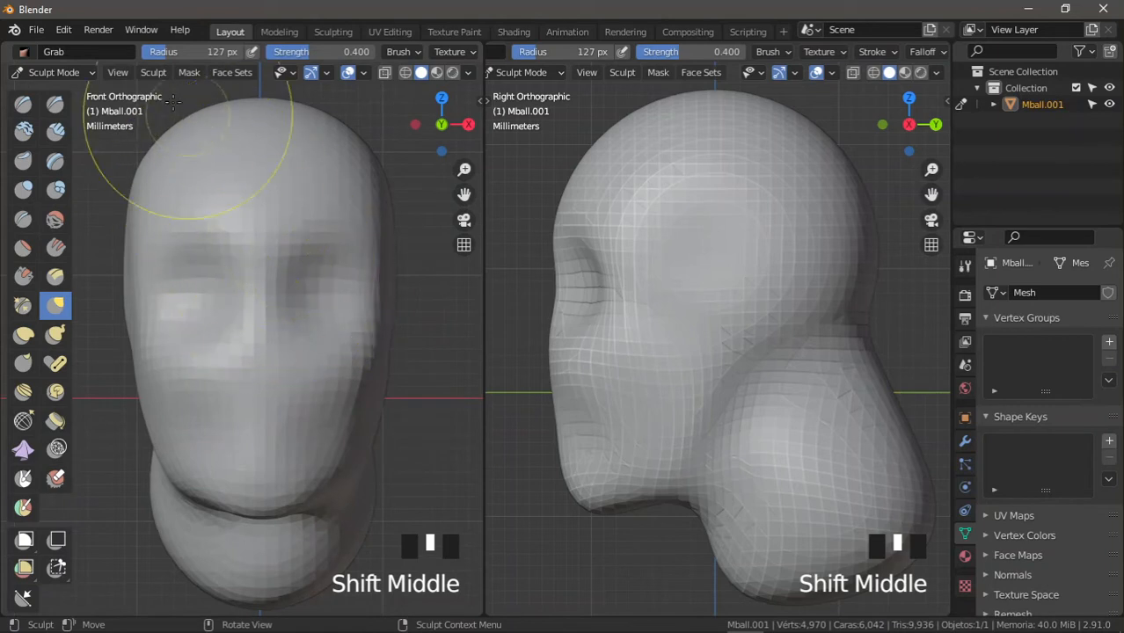
Step: Rename the Mball.001 head object to rostro
{"action": "left_click", "coordinate": [63, 29]}
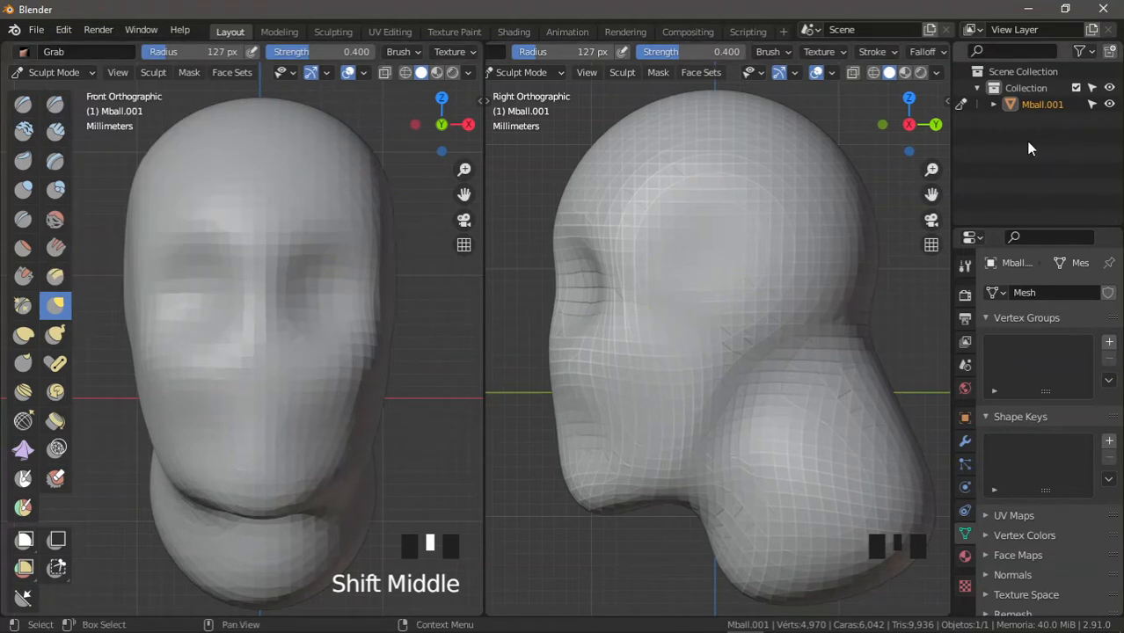
{"action": "left_click", "coordinate": [1036, 104]}
{"action": "double_click", "coordinate": [1037, 103]}
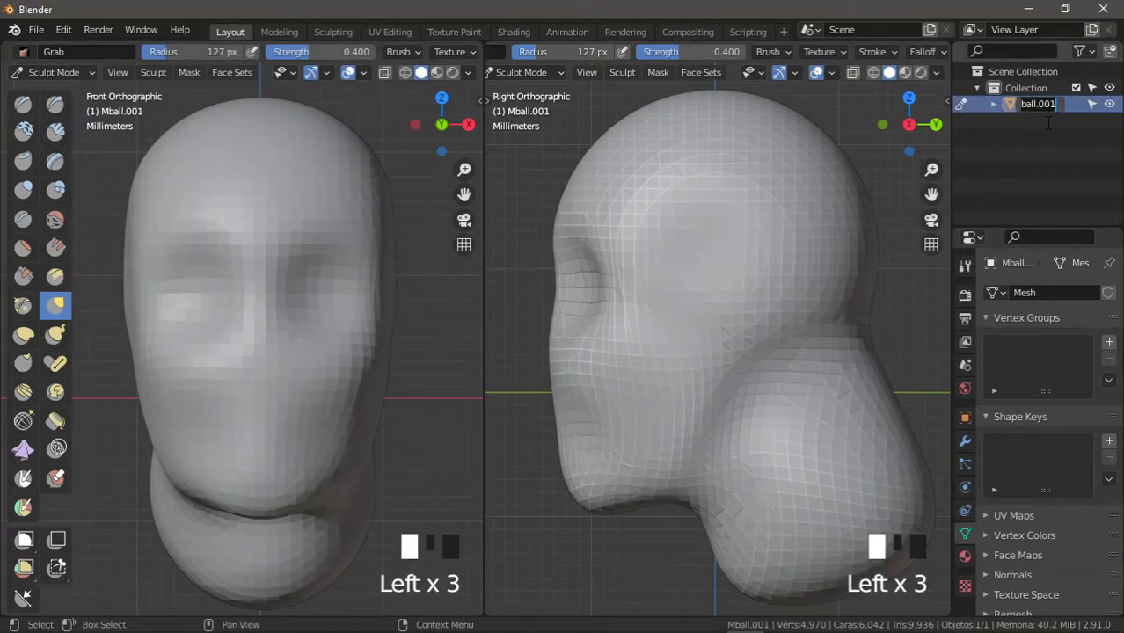
{"action": "type", "text": "rostro"}
{"action": "key", "text": "Return"}
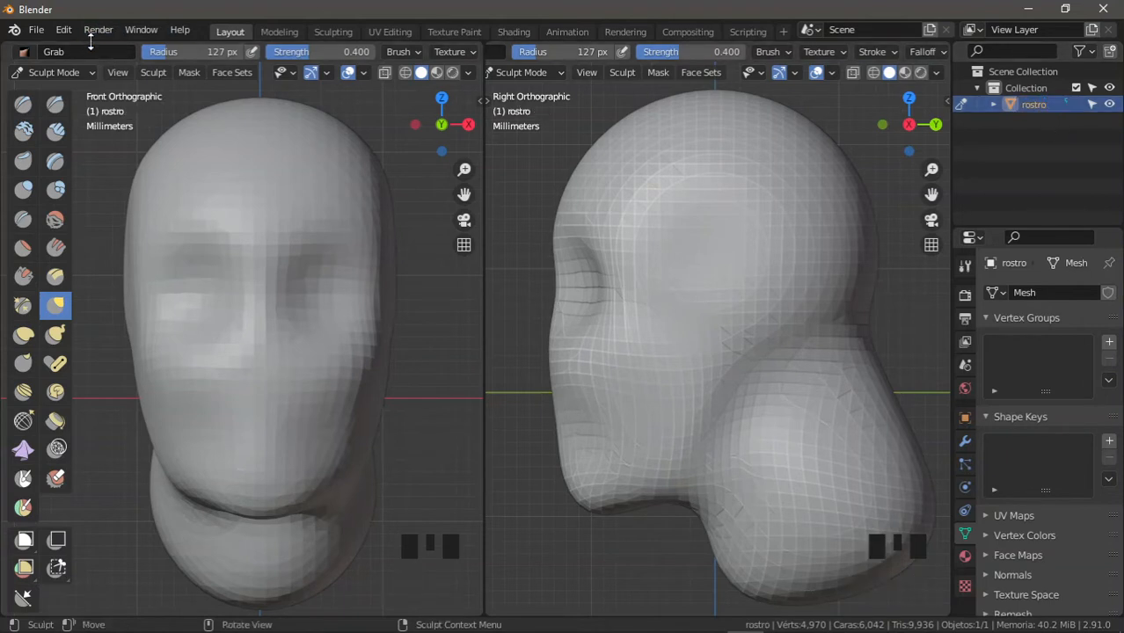
Step: Switch the head to Object Mode and place the 3D cursor in the eye socket on the positive X side
{"action": "left_click", "coordinate": [57, 72]}
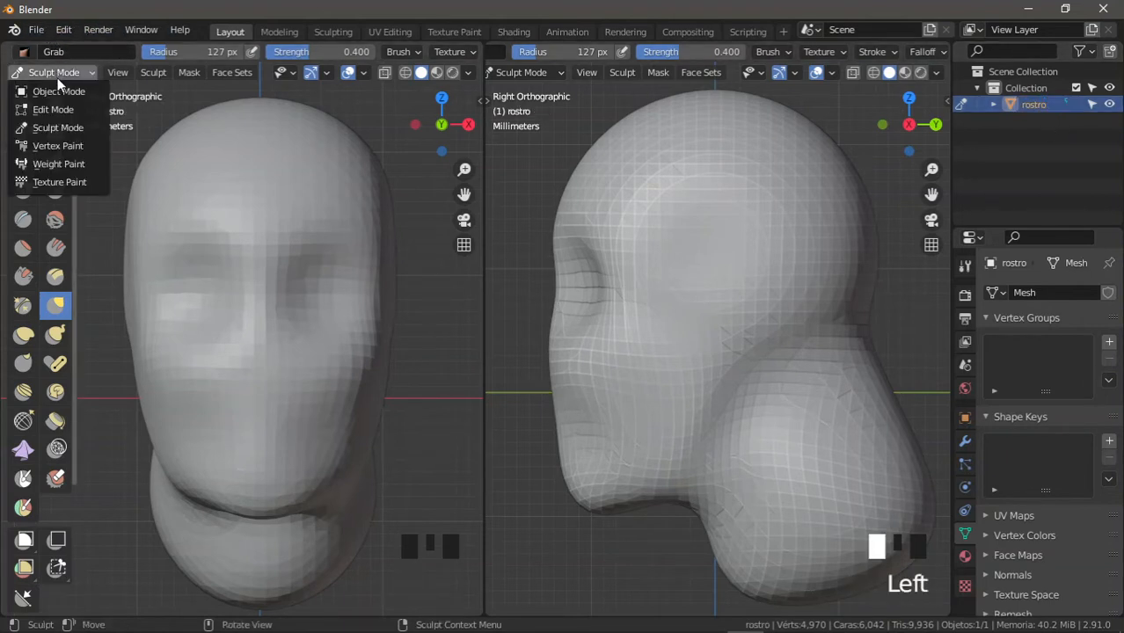
{"action": "left_click", "coordinate": [62, 93]}
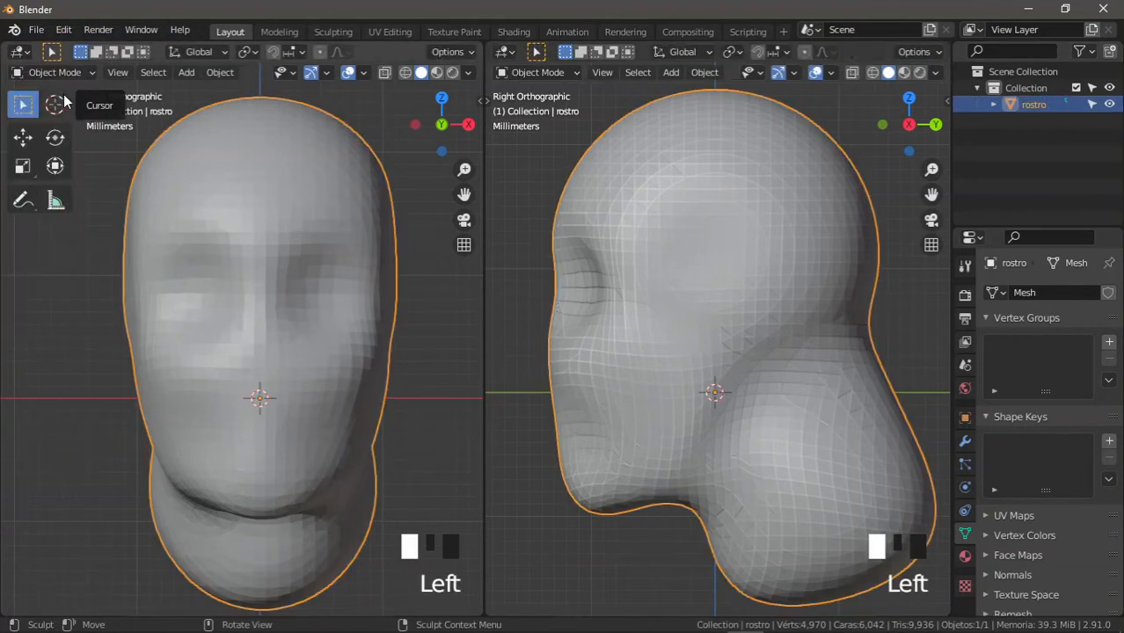
{"action": "right_click", "coordinate": [319, 296], "text": "shift"}
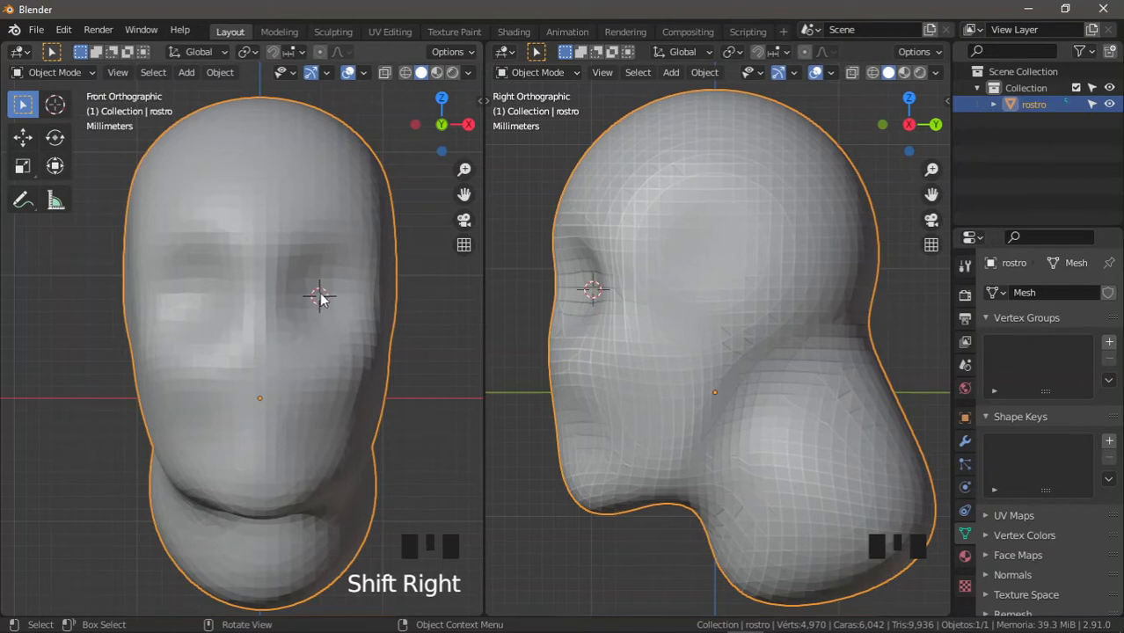
Step: Add a UV sphere with 32 segments and 16 rings at the 3D cursor and enlarge its radius
{"action": "left_click", "coordinate": [187, 72]}
{"action": "mouse_move", "coordinate": [290, 92]}
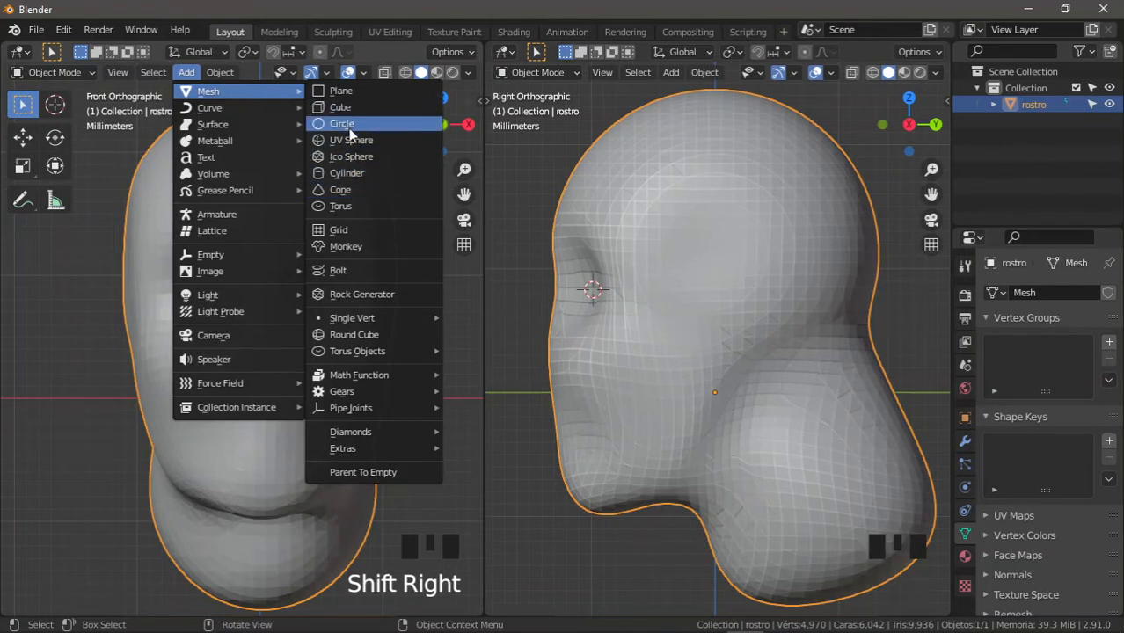
{"action": "left_click", "coordinate": [344, 143]}
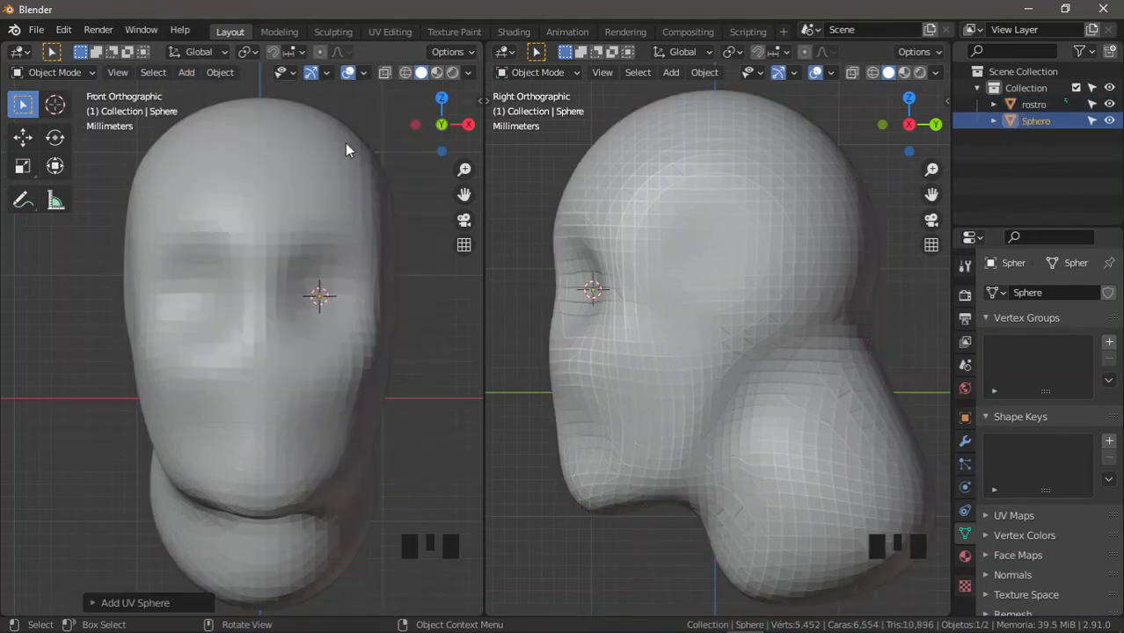
{"action": "left_click", "coordinate": [103, 600]}
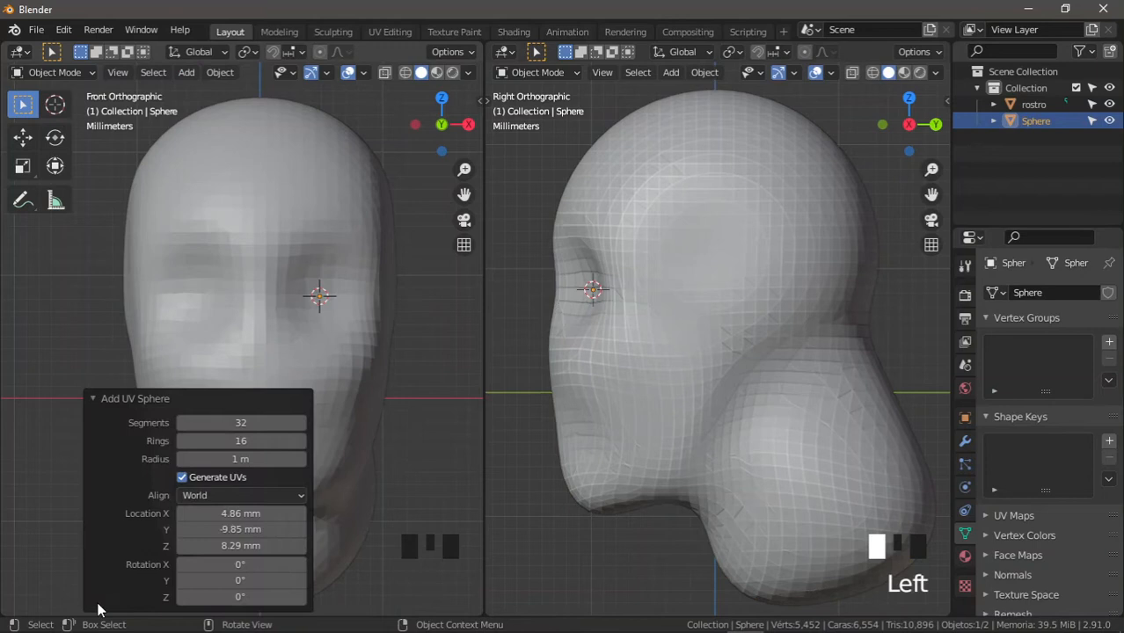
{"action": "double_click", "coordinate": [242, 458]}
{"action": "key", "text": "Return"}
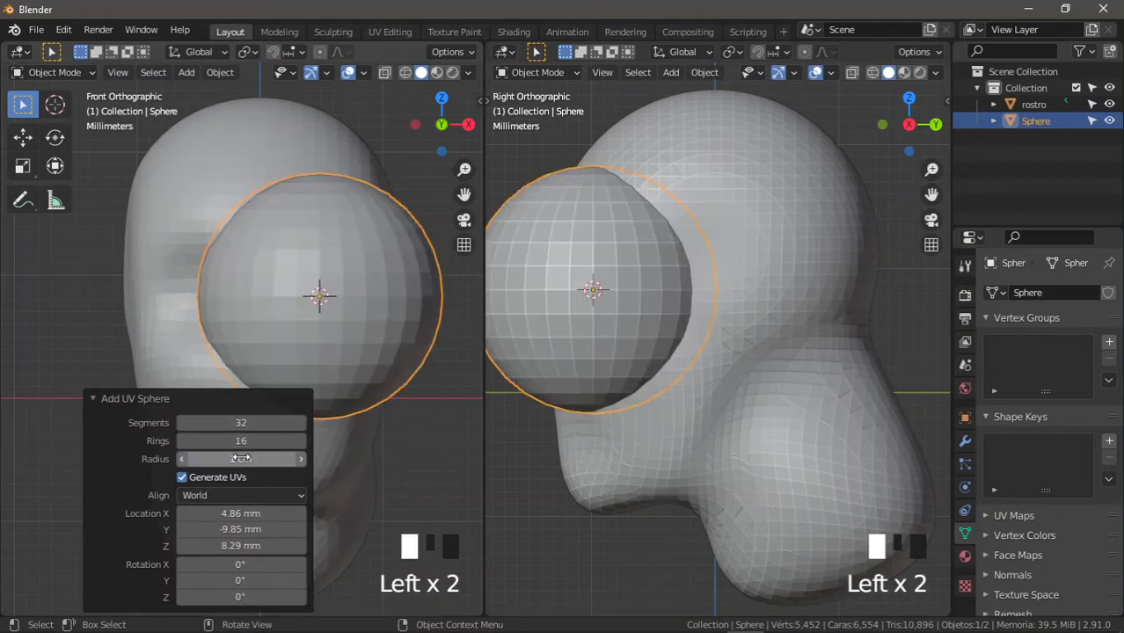
{"action": "left_click", "coordinate": [430, 488]}
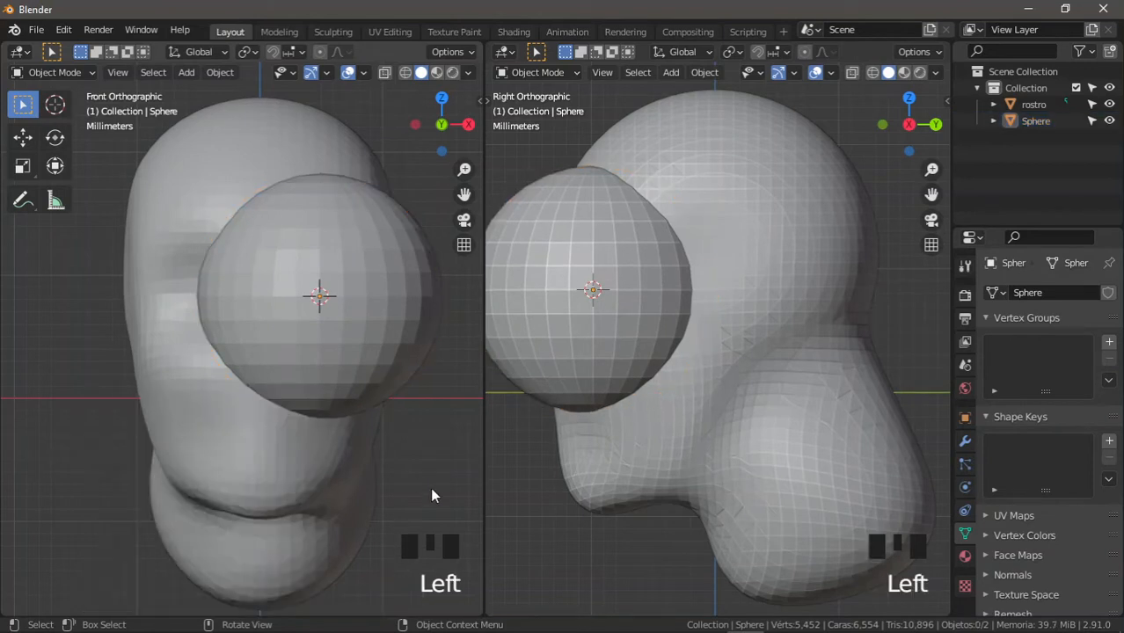
Step: Scale the sphere down by a factor of about 0.188 to eyeball size and rotate it 90° around the X axis
{"action": "key", "text": "s"}
{"action": "left_click", "coordinate": [408, 315]}
{"action": "key", "text": "s"}
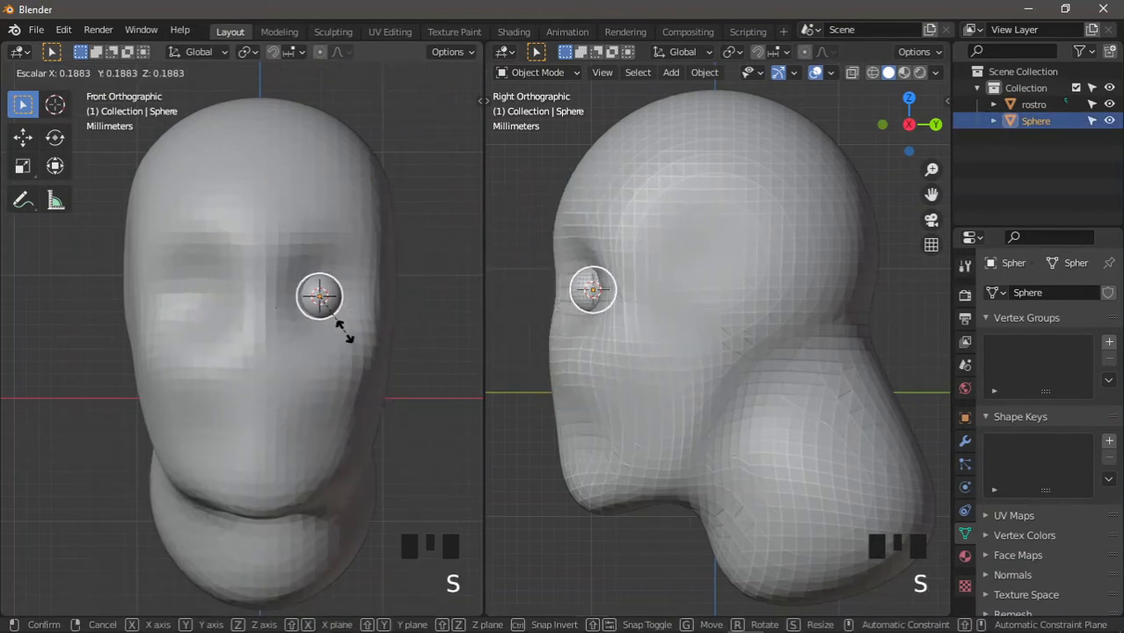
{"action": "left_click", "coordinate": [349, 338]}
{"action": "type", "text": "r"}
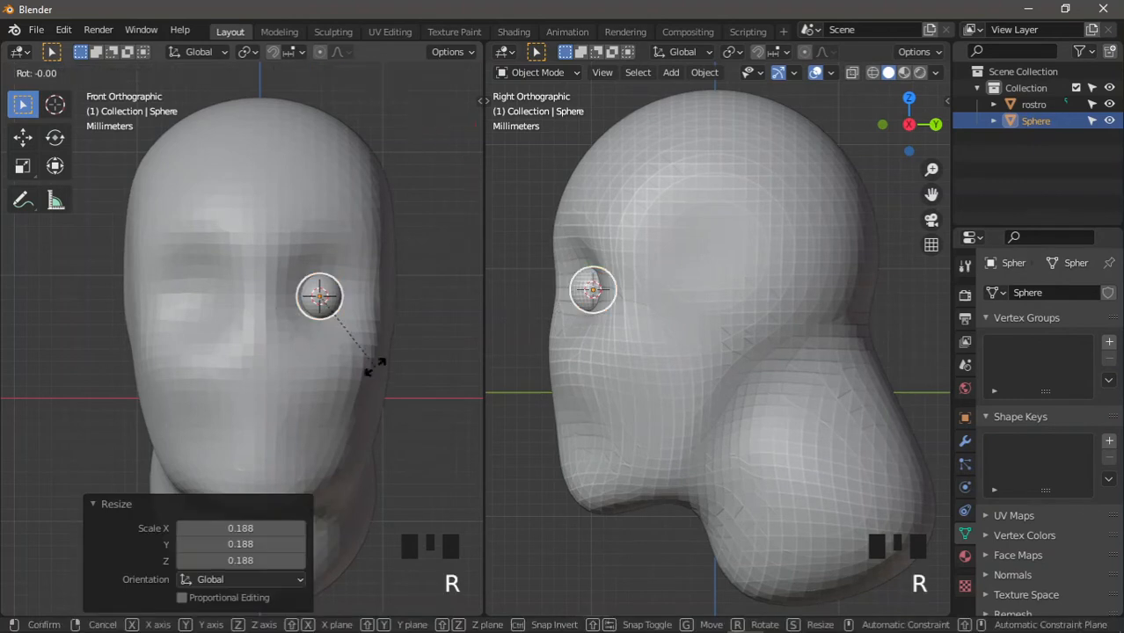
{"action": "type", "text": "x90"}
{"action": "key", "text": "Return"}
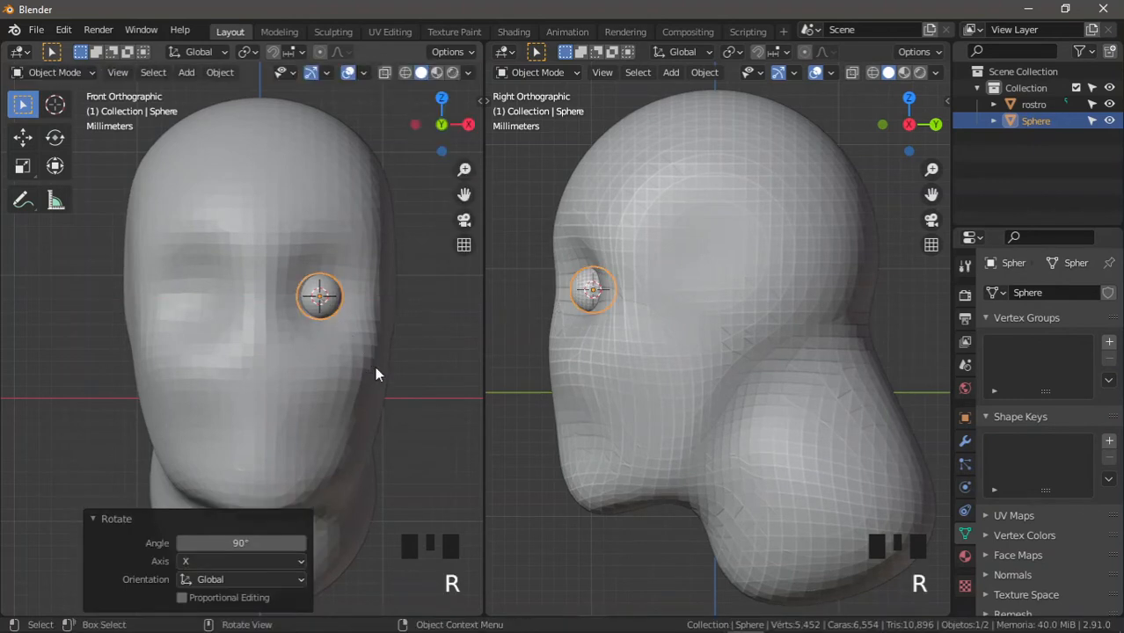
Step: Reset the 3D cursor to the world origin and check the rotated eyeball up close in the front view
{"action": "scroll", "coordinate": [376, 373], "scroll_direction": "up", "scroll_amount": 3}
{"action": "key", "text": "shift+c"}
{"action": "middle_click_drag", "start_coordinate": [379, 371], "coordinate": [360, 369], "text": "shift"}
{"action": "middle_click_drag", "start_coordinate": [361, 369], "coordinate": [337, 343], "text": "shift"}
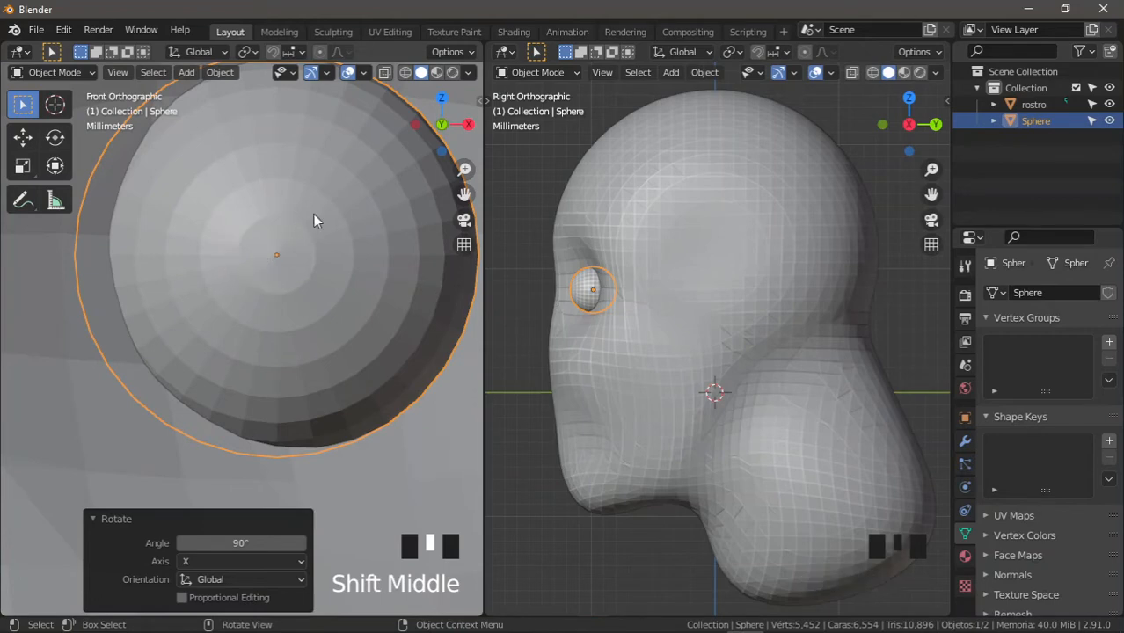
{"action": "middle_click_drag", "start_coordinate": [251, 302], "coordinate": [369, 409], "text": "ctrl"}
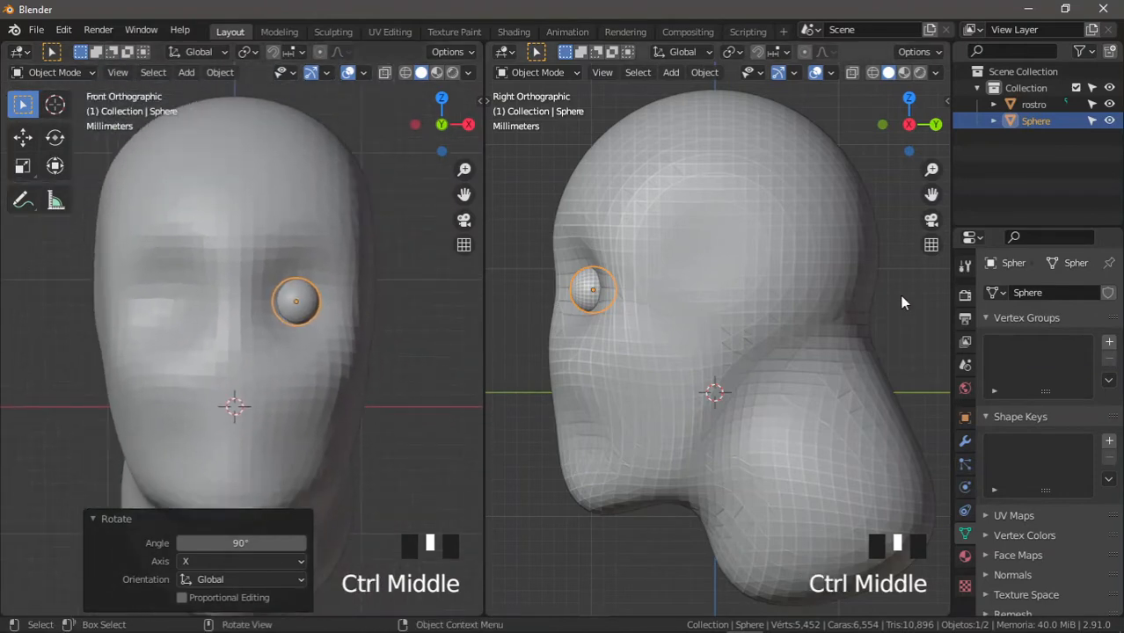
Step: Add a Mirror modifier on the X axis to the eyeball, using rostro as the mirror object
{"action": "left_click", "coordinate": [964, 441]}
{"action": "left_click", "coordinate": [1011, 294]}
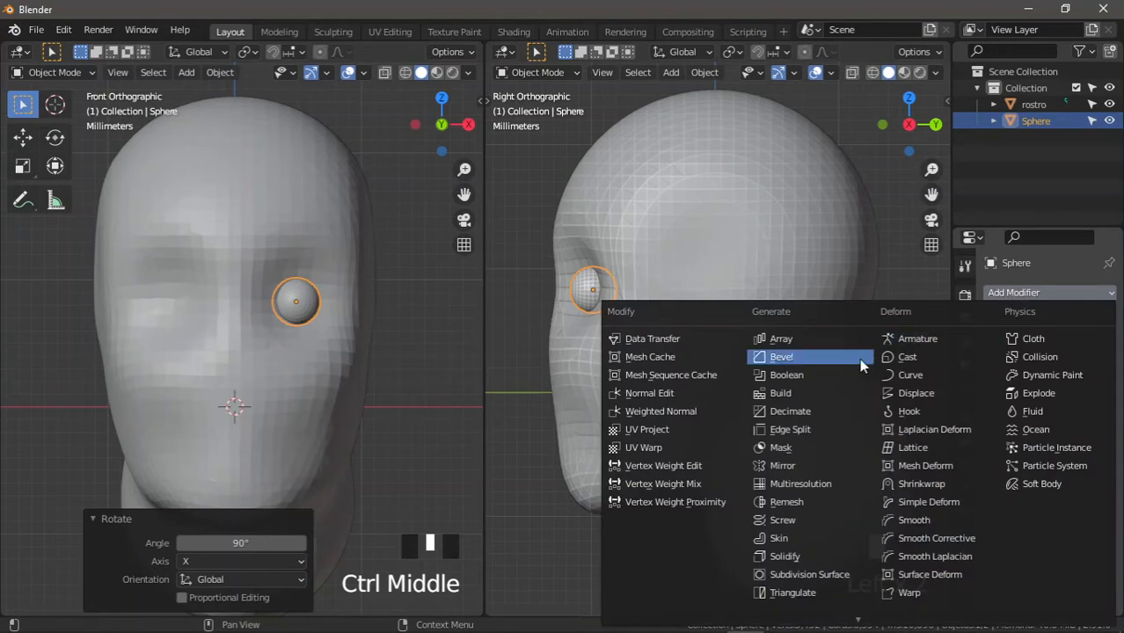
{"action": "left_click", "coordinate": [779, 464]}
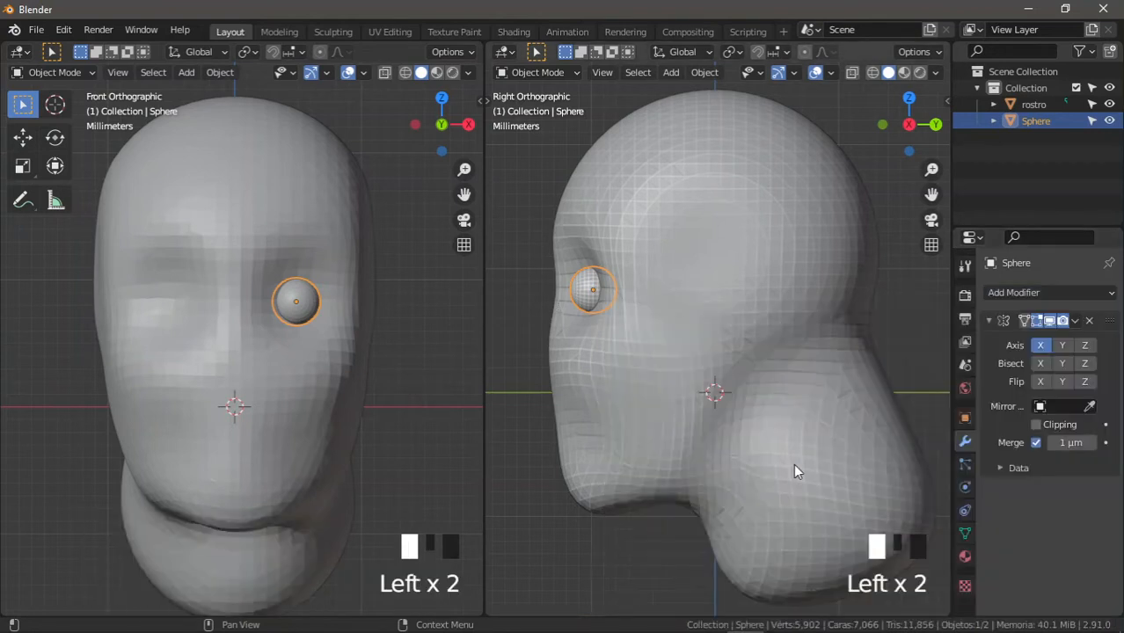
{"action": "left_click", "coordinate": [1090, 406]}
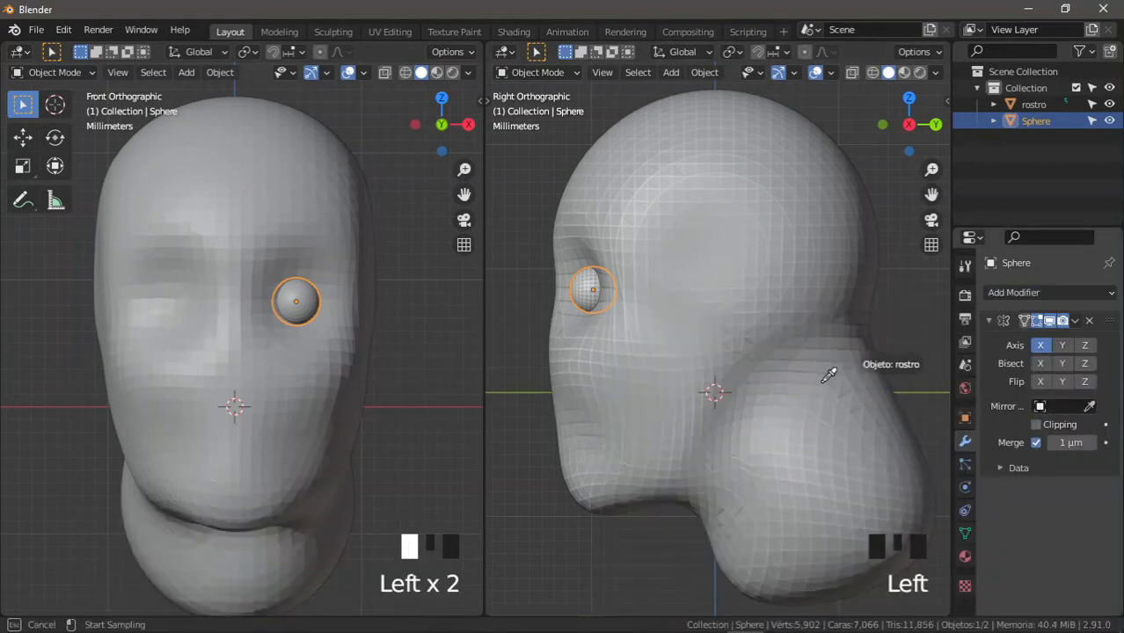
{"action": "left_click", "coordinate": [779, 376]}
Step: Move the eyeballs about 0.7 mm along the Y axis, deeper into the sockets
{"action": "middle_click_drag", "start_coordinate": [443, 370], "coordinate": [354, 386], "text": "ctrl"}
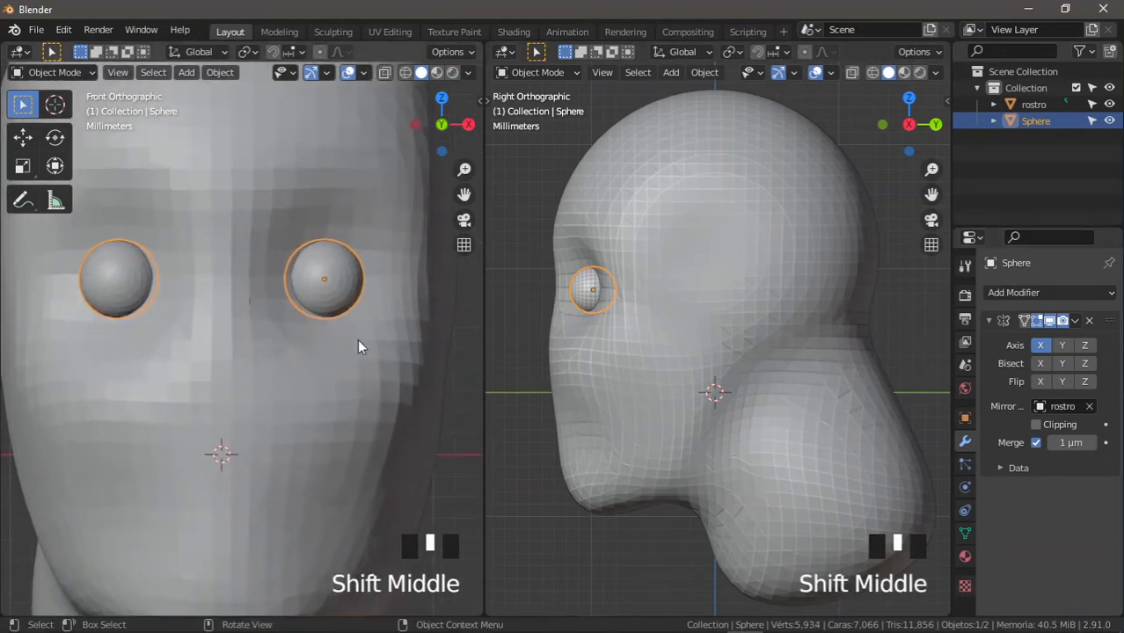
{"action": "middle_click_drag", "start_coordinate": [357, 343], "coordinate": [351, 323], "text": "ctrl"}
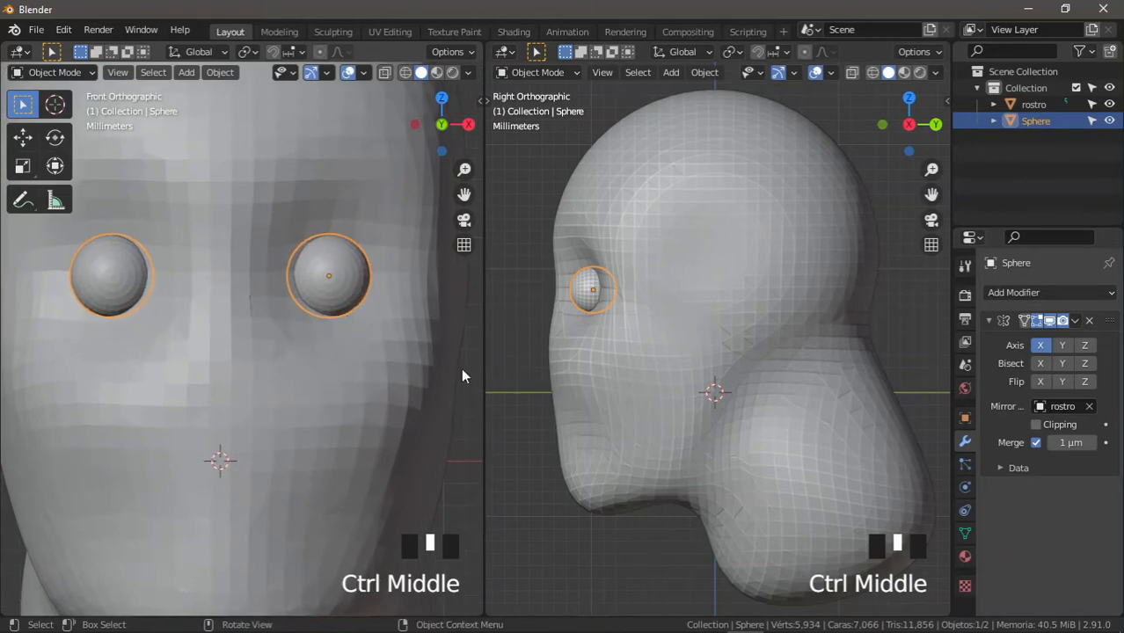
{"action": "middle_click_drag", "start_coordinate": [620, 387], "coordinate": [715, 370], "text": "ctrl"}
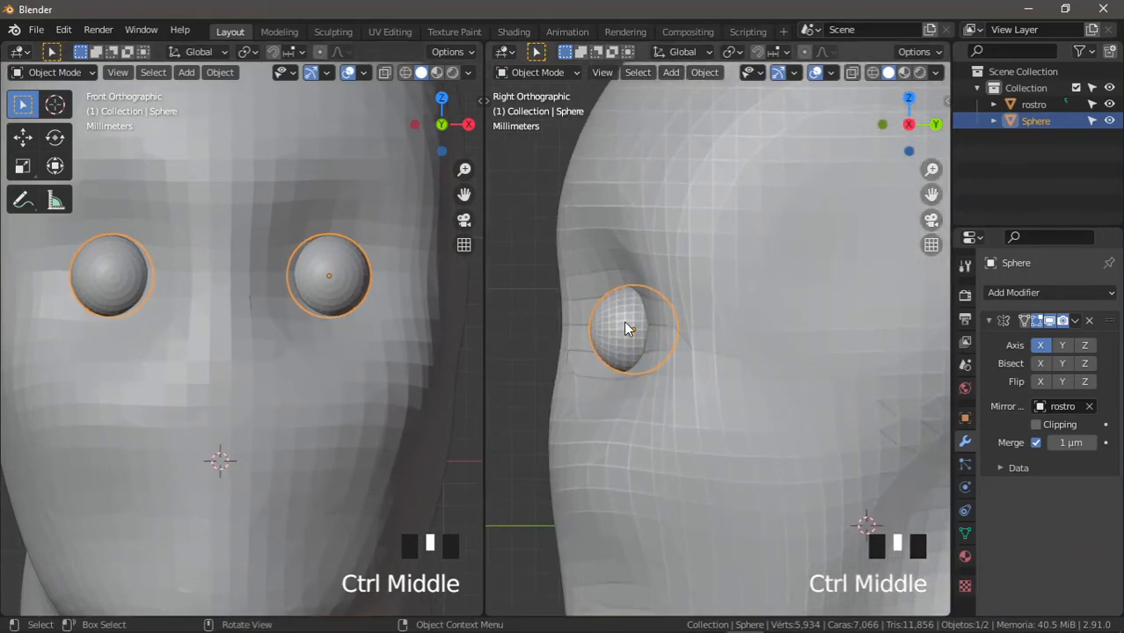
{"action": "key", "text": "g"}
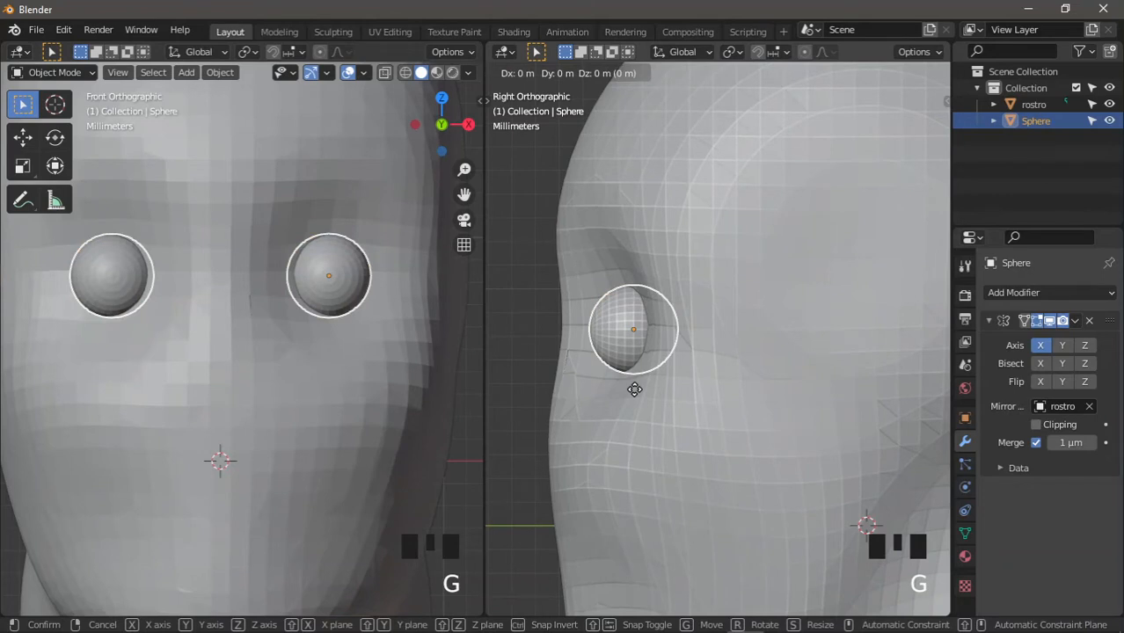
{"action": "key", "text": "y"}
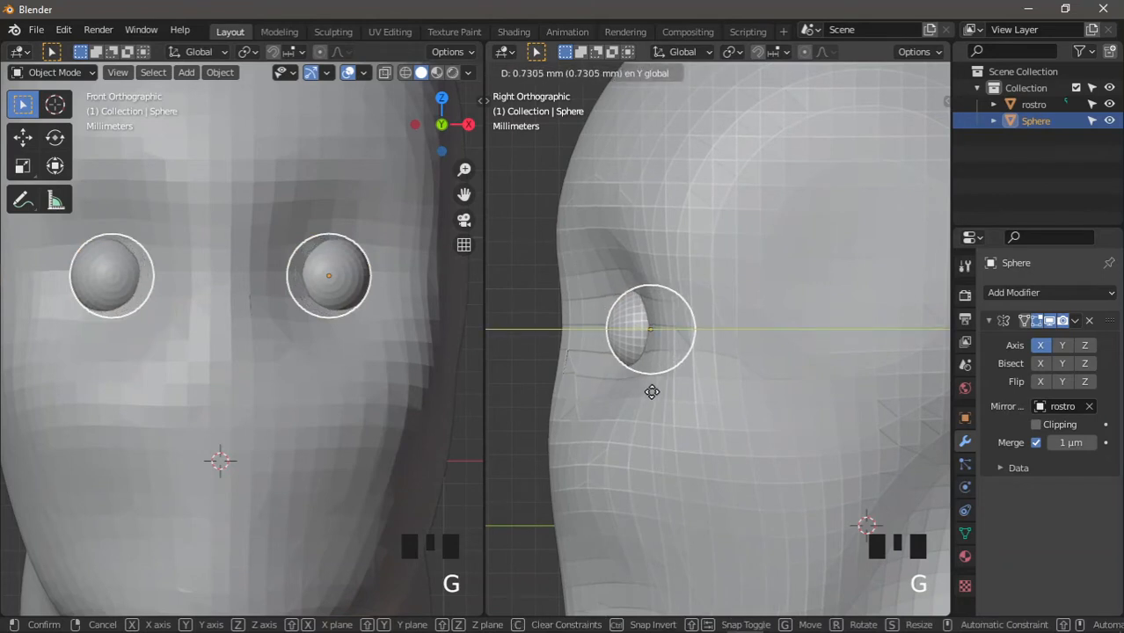
{"action": "left_click", "coordinate": [653, 398]}
Step: Examine the size and placement of the eyeballs in the sockets in the front and side views
{"action": "middle_click_drag", "start_coordinate": [653, 397], "coordinate": [675, 359], "text": "ctrl"}
{"action": "middle_click_drag", "start_coordinate": [676, 358], "coordinate": [615, 348], "text": "shift"}
{"action": "left_click", "coordinate": [508, 502]}
{"action": "middle_click_drag", "start_coordinate": [600, 405], "coordinate": [596, 417], "text": "ctrl"}
{"action": "middle_click_drag", "start_coordinate": [597, 417], "coordinate": [615, 388], "text": "shift"}
{"action": "middle_click_drag", "start_coordinate": [384, 394], "coordinate": [342, 411], "text": "ctrl"}
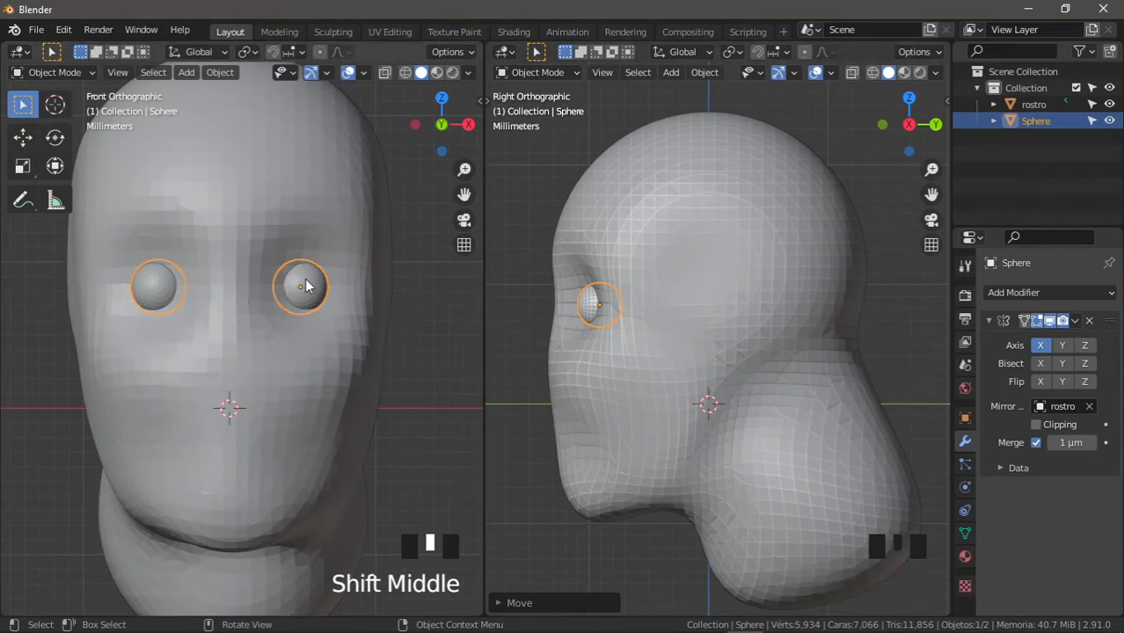
{"action": "middle_click_drag", "start_coordinate": [290, 424], "coordinate": [259, 307], "text": "ctrl"}
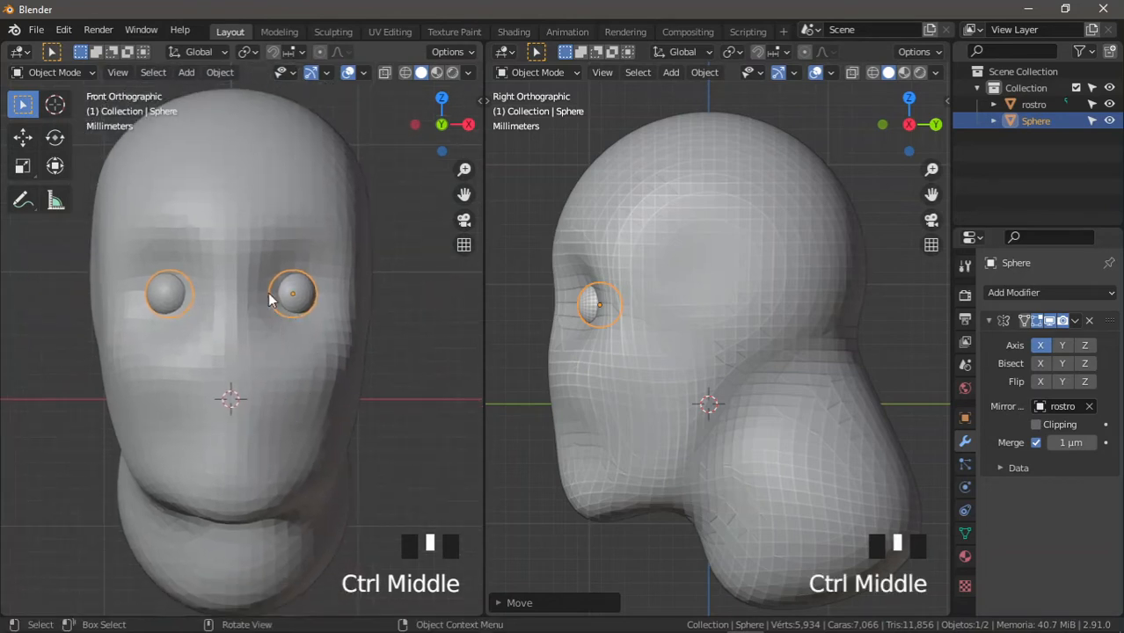
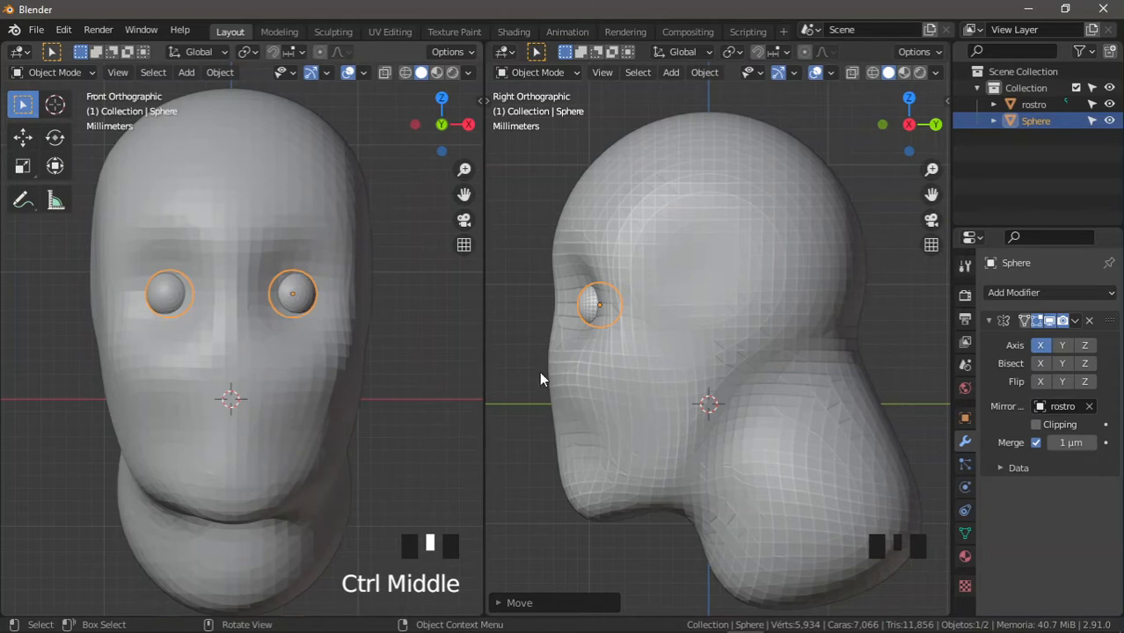
{"action": "mouse_move", "coordinate": [677, 429]}
{"action": "middle_mouse_down", "text": "ctrl"}
{"action": "mouse_move", "coordinate": [679, 419]}
{"action": "mouse_move", "coordinate": [685, 435]}
{"action": "middle_mouse_up", "text": "ctrl"}
{"action": "middle_click_drag", "start_coordinate": [585, 424], "coordinate": [581, 419], "text": "shift"}
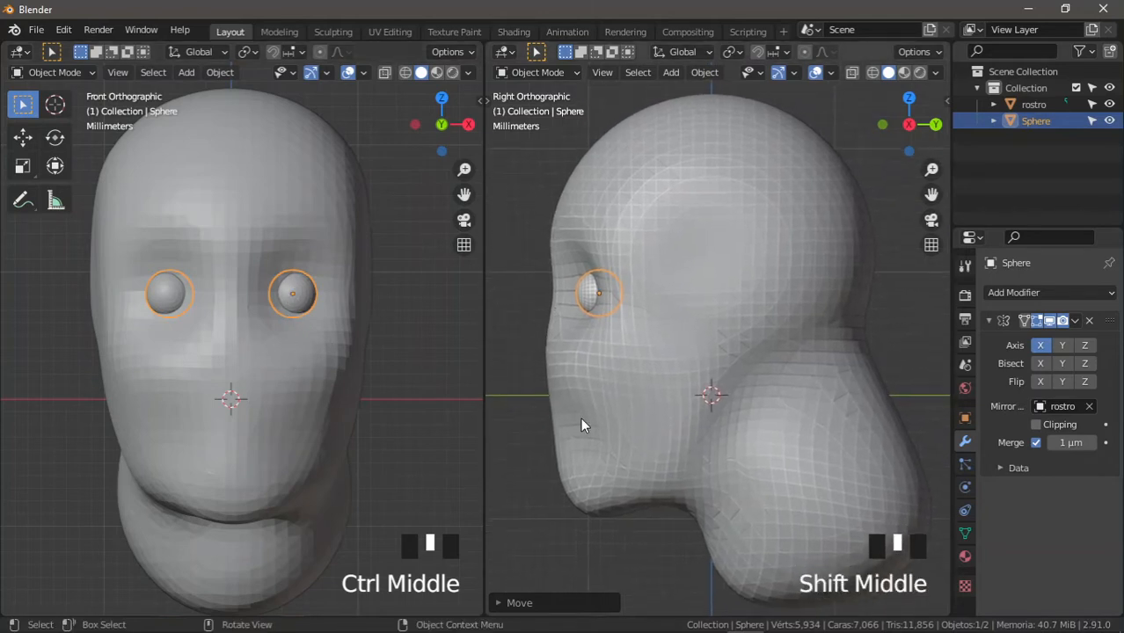
{"action": "middle_click_drag", "start_coordinate": [344, 392], "coordinate": [344, 389], "text": "ctrl"}
{"action": "middle_click_drag", "start_coordinate": [327, 339], "coordinate": [330, 336], "text": "shift"}
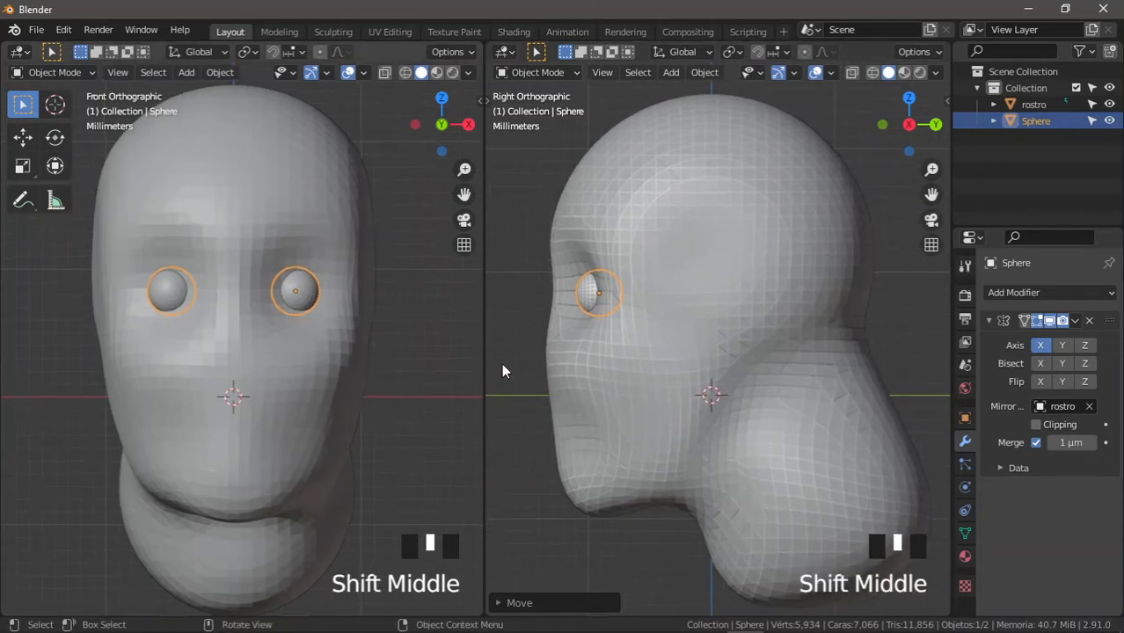
Step: Switch the active selection from the Sphere eyeballs to the rostro head
{"action": "left_click", "coordinate": [1033, 124]}
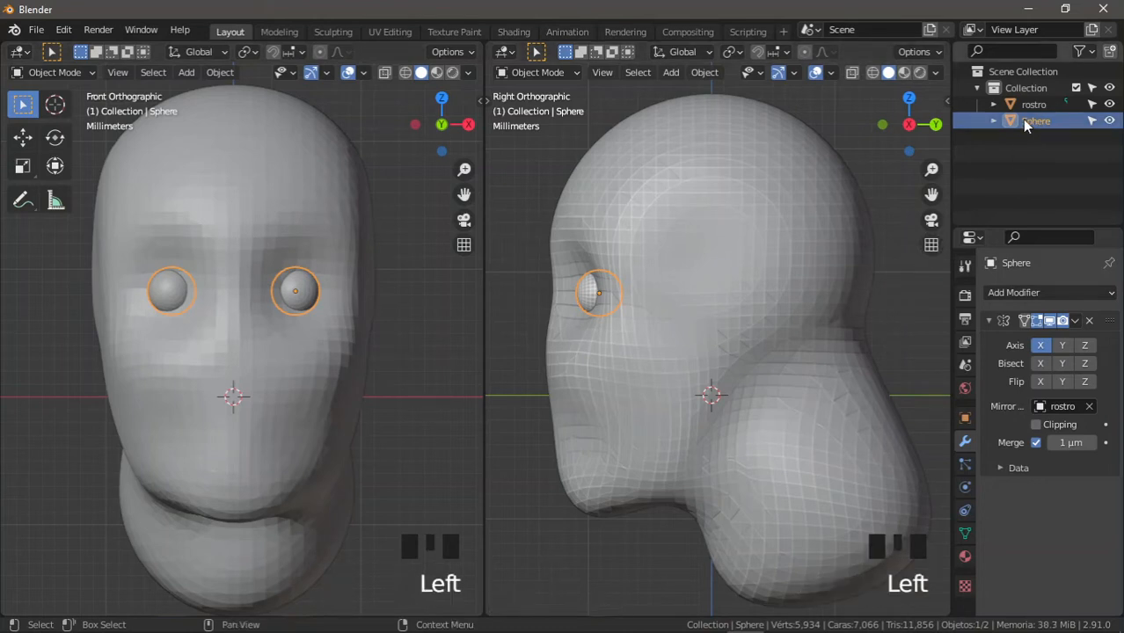
{"action": "left_click", "coordinate": [632, 244]}
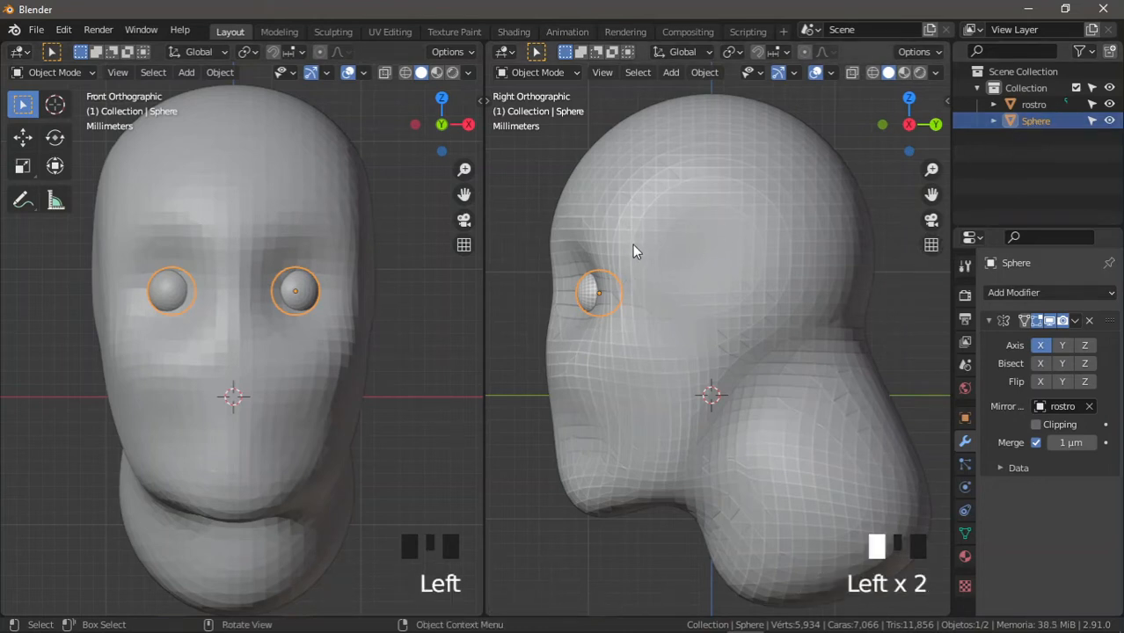
{"action": "left_click", "coordinate": [63, 30]}
{"action": "left_click", "coordinate": [74, 260]}
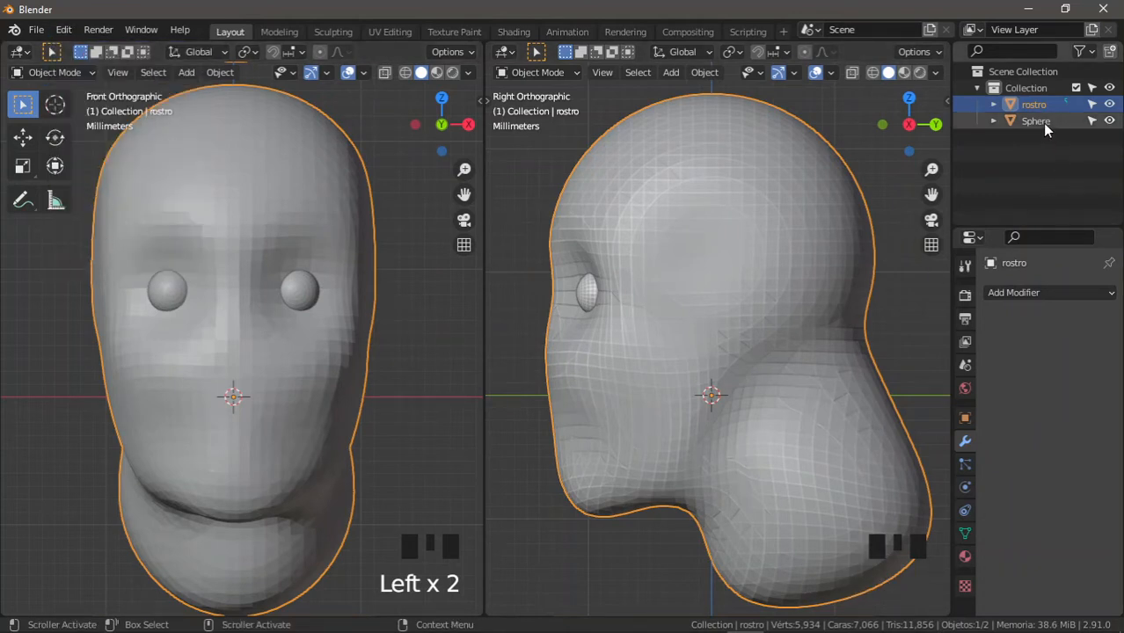
Step: Switch the rostro head to Sculpt Mode
{"action": "left_click", "coordinate": [77, 72]}
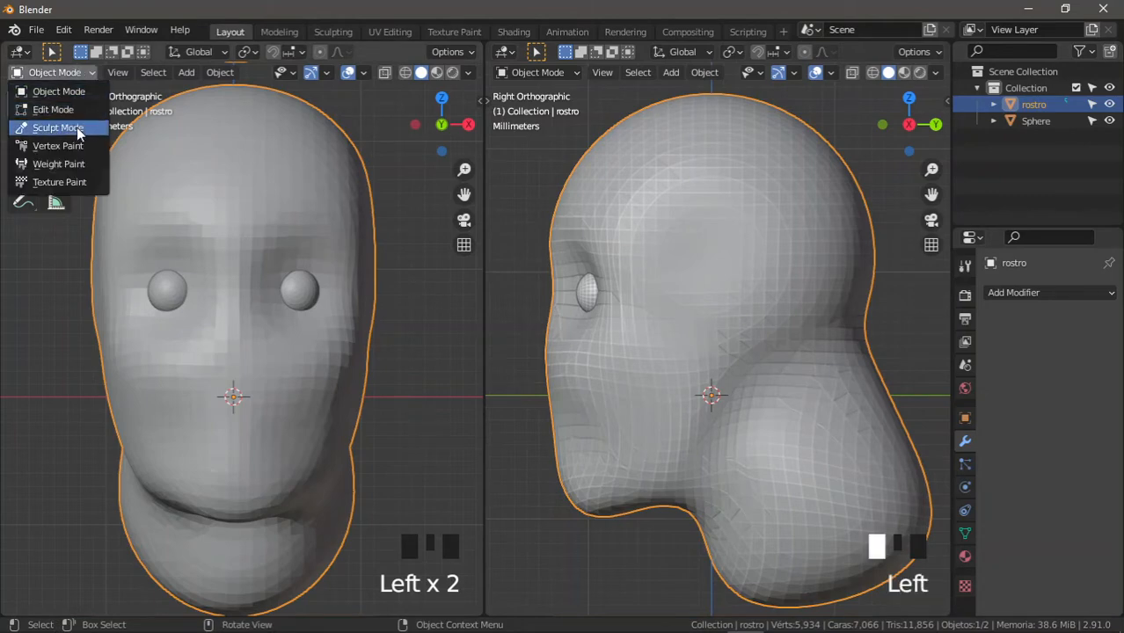
{"action": "left_click", "coordinate": [76, 128]}
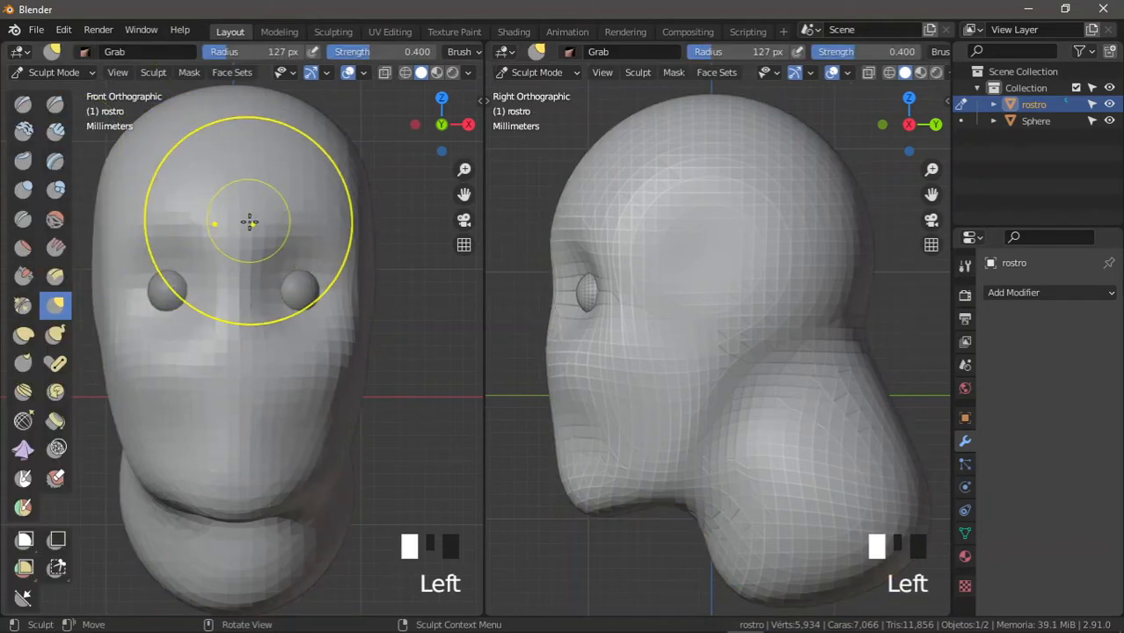
{"action": "left_click", "coordinate": [1033, 125]}
{"action": "key", "text": "g"}
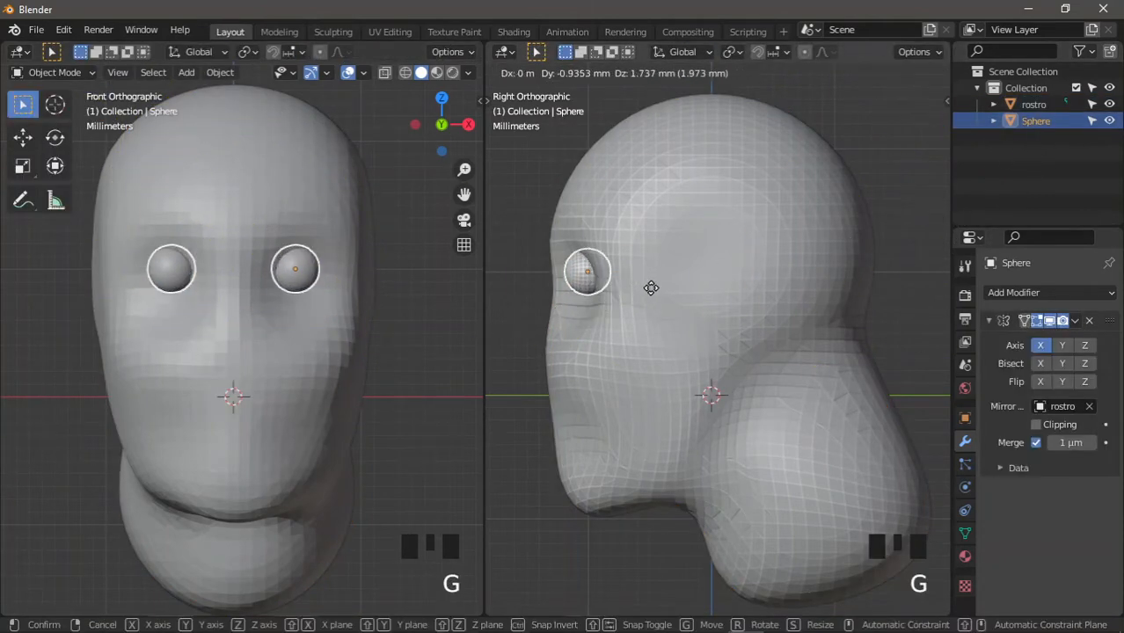
{"action": "left_click", "coordinate": [633, 309]}
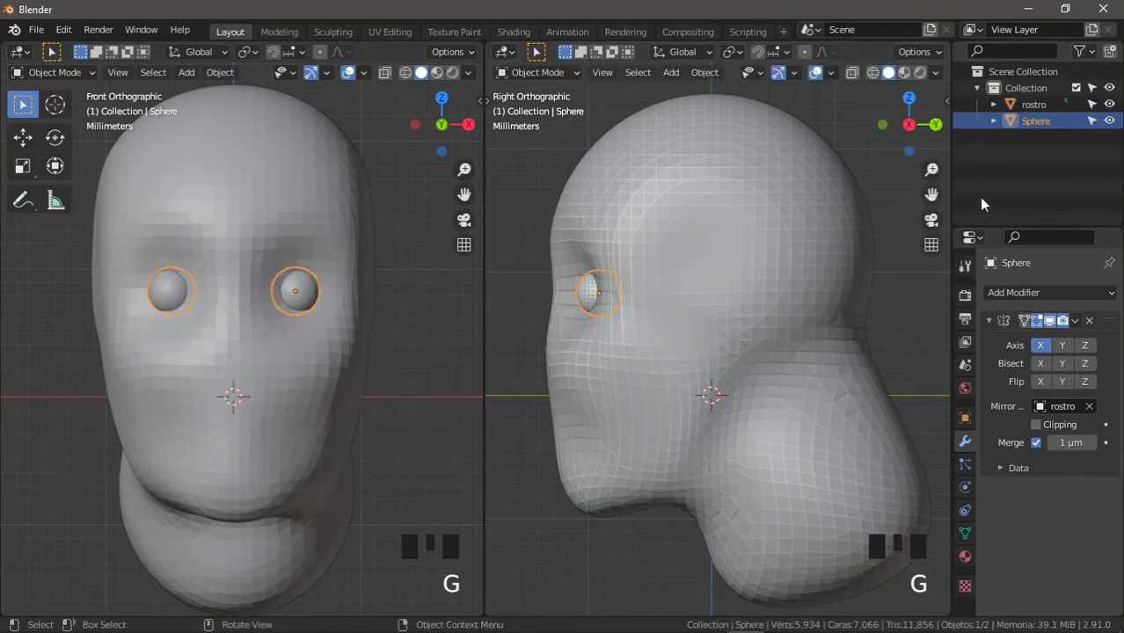
{"action": "left_click", "coordinate": [1034, 105]}
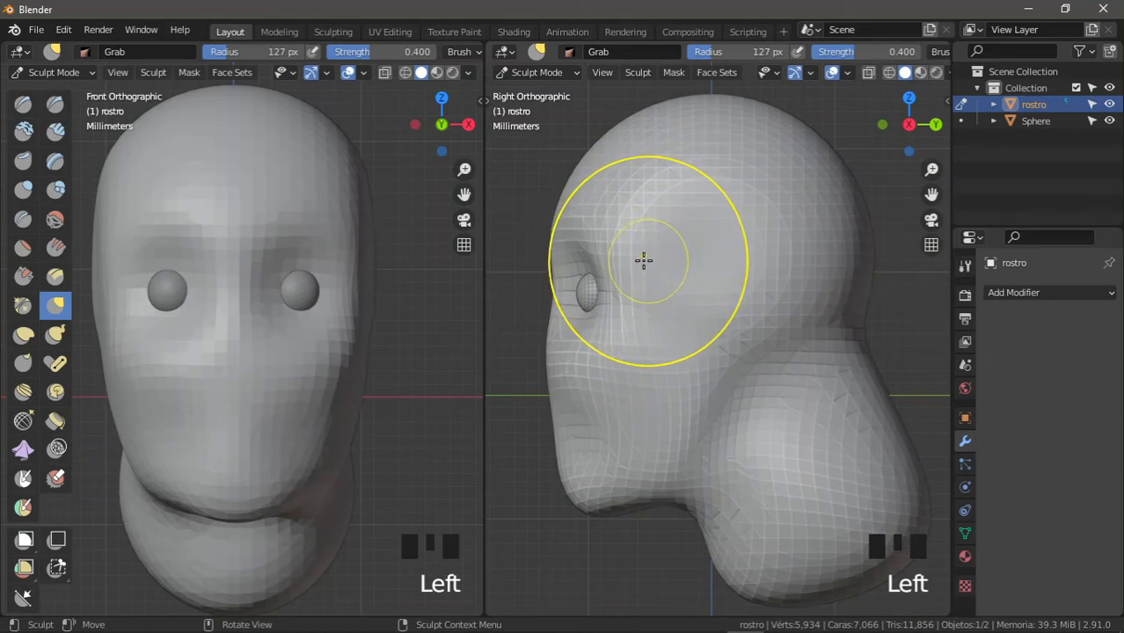
Step: Examine the available object interaction modes and the Lock Object Modes option
{"action": "middle_click_drag", "start_coordinate": [333, 165], "coordinate": [343, 168], "text": "shift"}
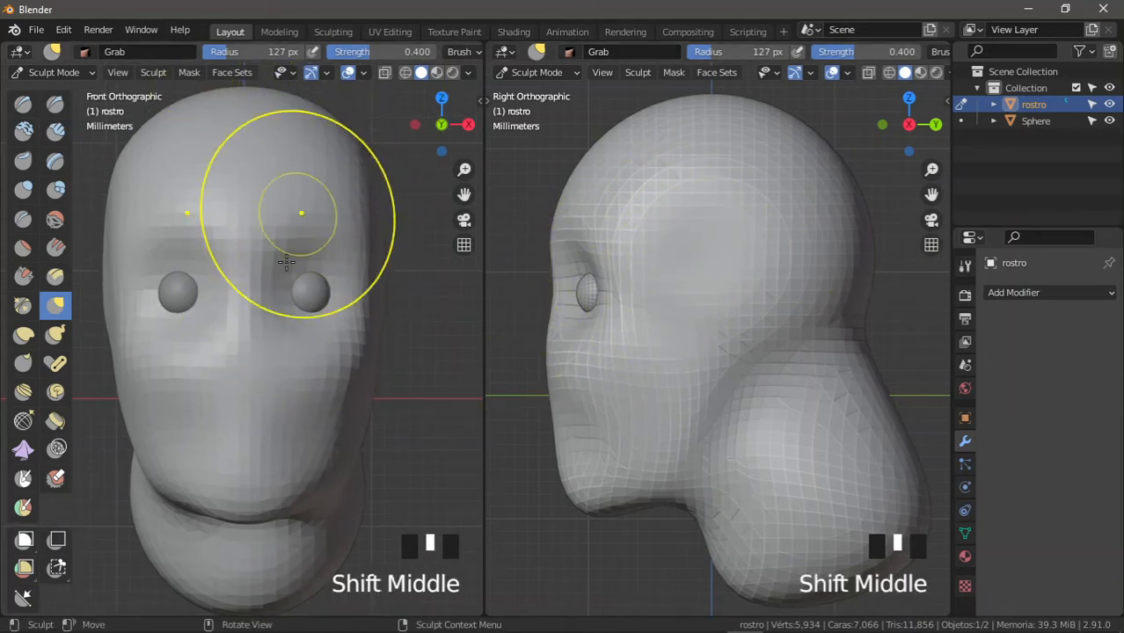
{"action": "middle_click_drag", "start_coordinate": [324, 528], "coordinate": [233, 547], "text": "ctrl"}
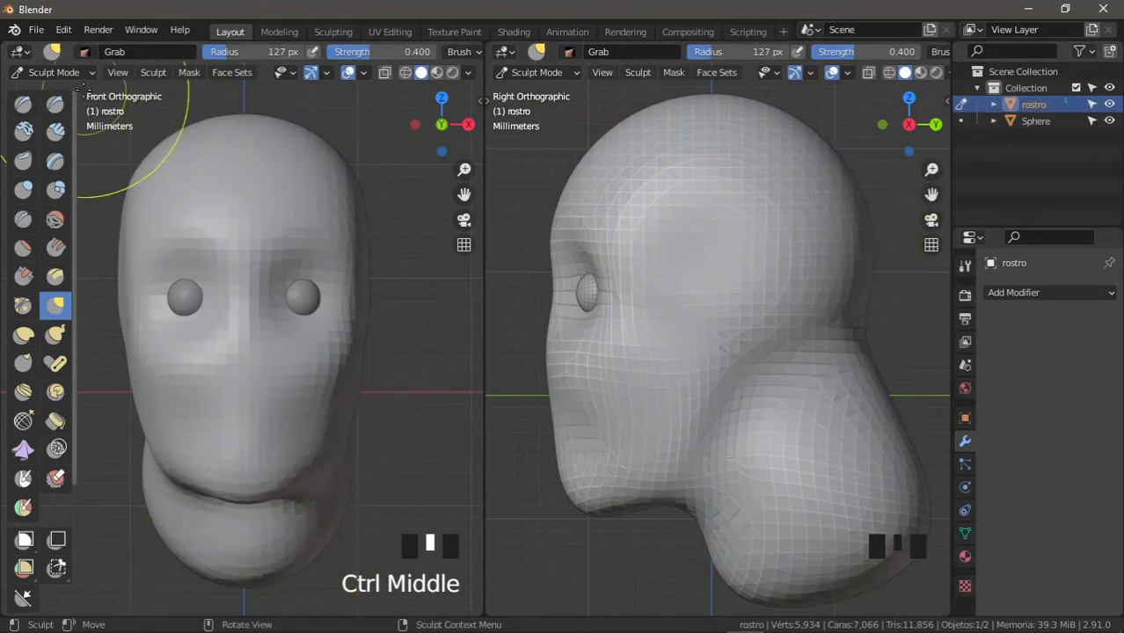
{"action": "left_click", "coordinate": [84, 73]}
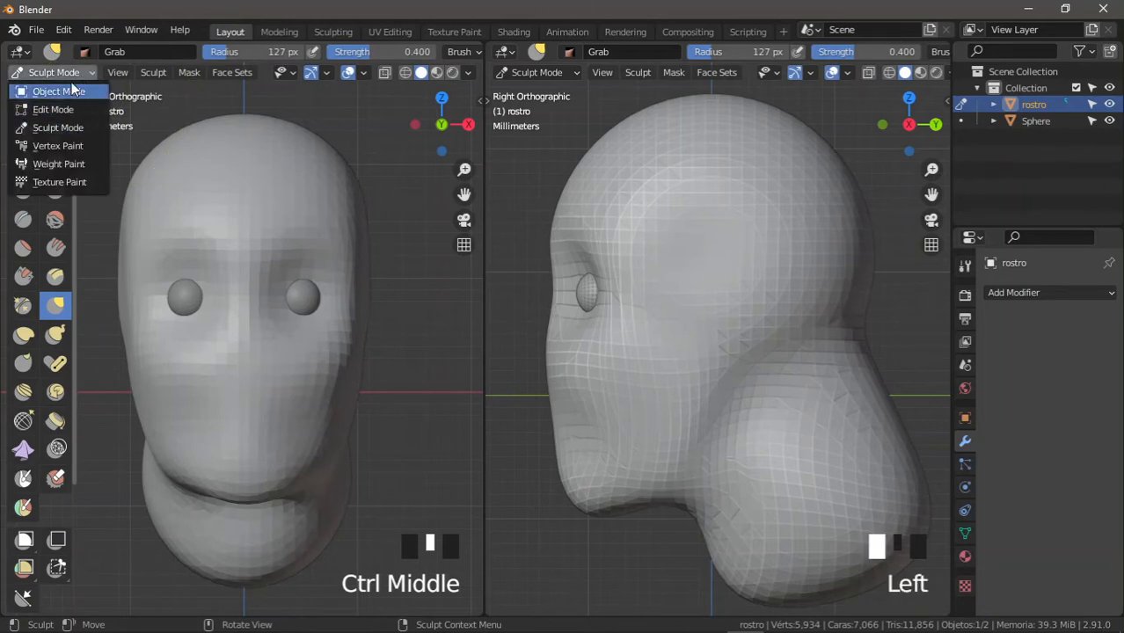
{"action": "left_click", "coordinate": [63, 29]}
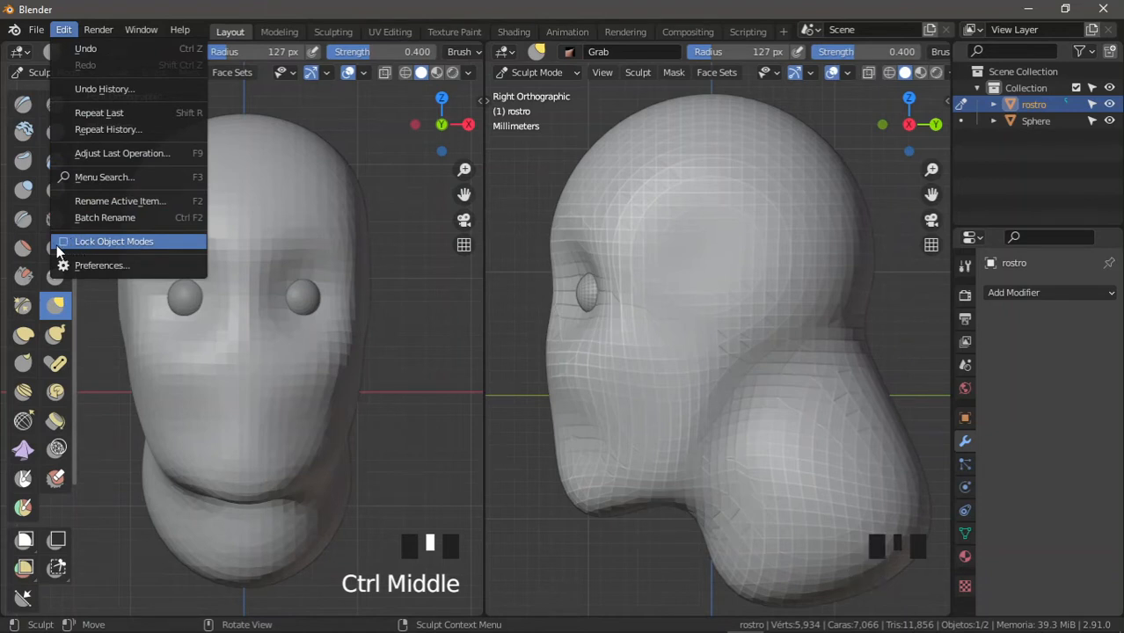
{"action": "left_click", "coordinate": [37, 31]}
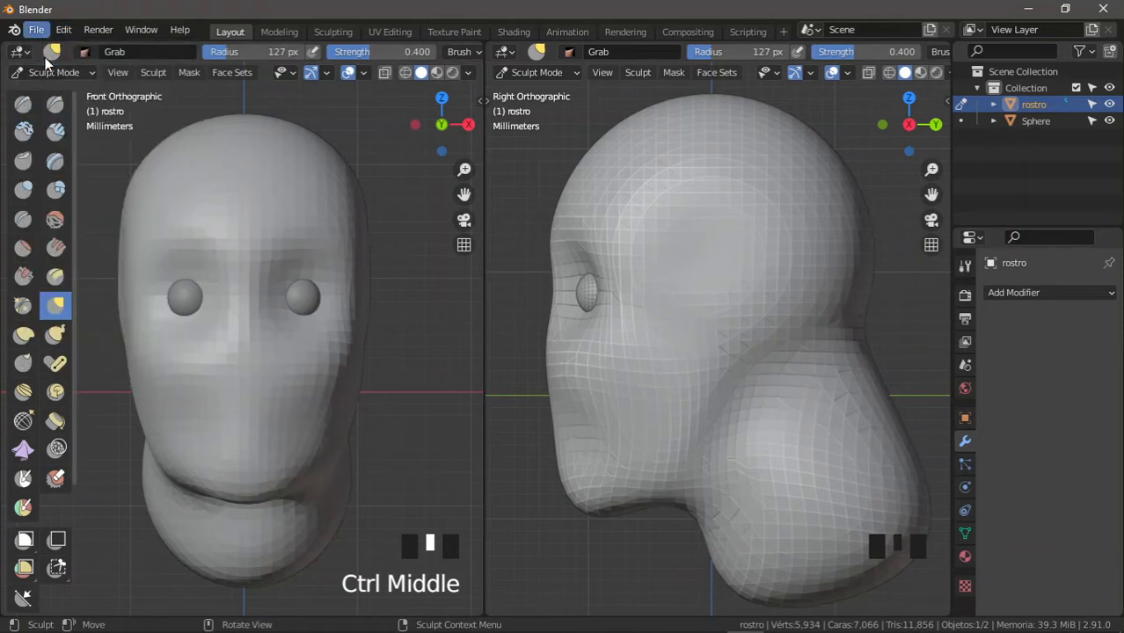
{"action": "left_click", "coordinate": [37, 30]}
{"action": "mouse_move", "coordinate": [158, 332]}
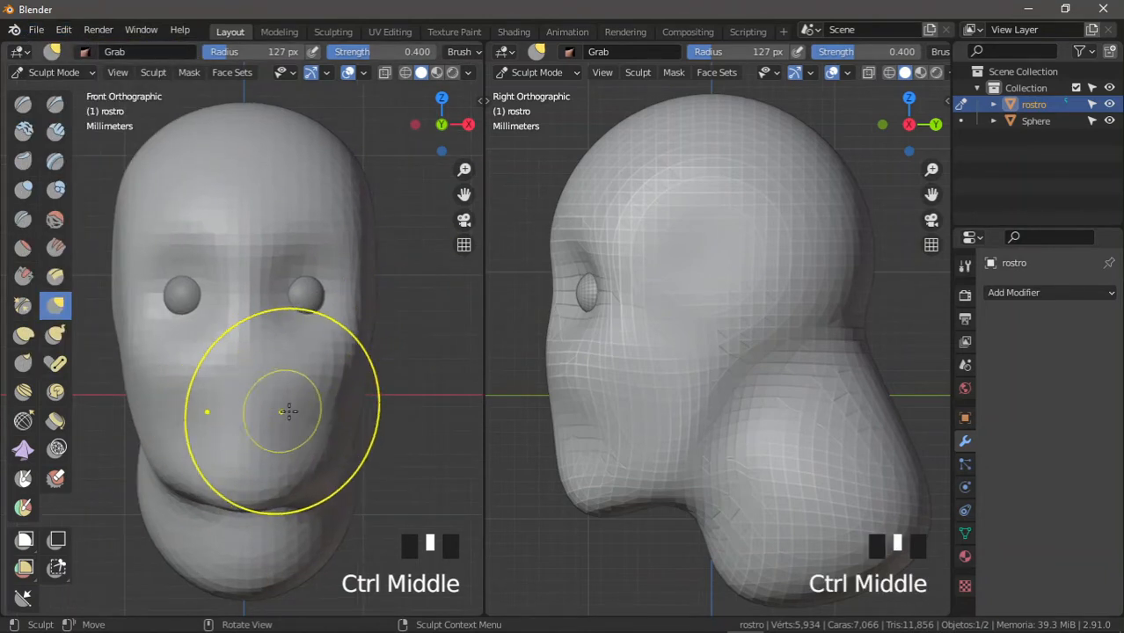
Step: Nudge the surface in front of the eyeball slightly backwards with the Grab brush in the side view
{"action": "middle_click_drag", "start_coordinate": [616, 376], "coordinate": [634, 366], "text": "shift"}
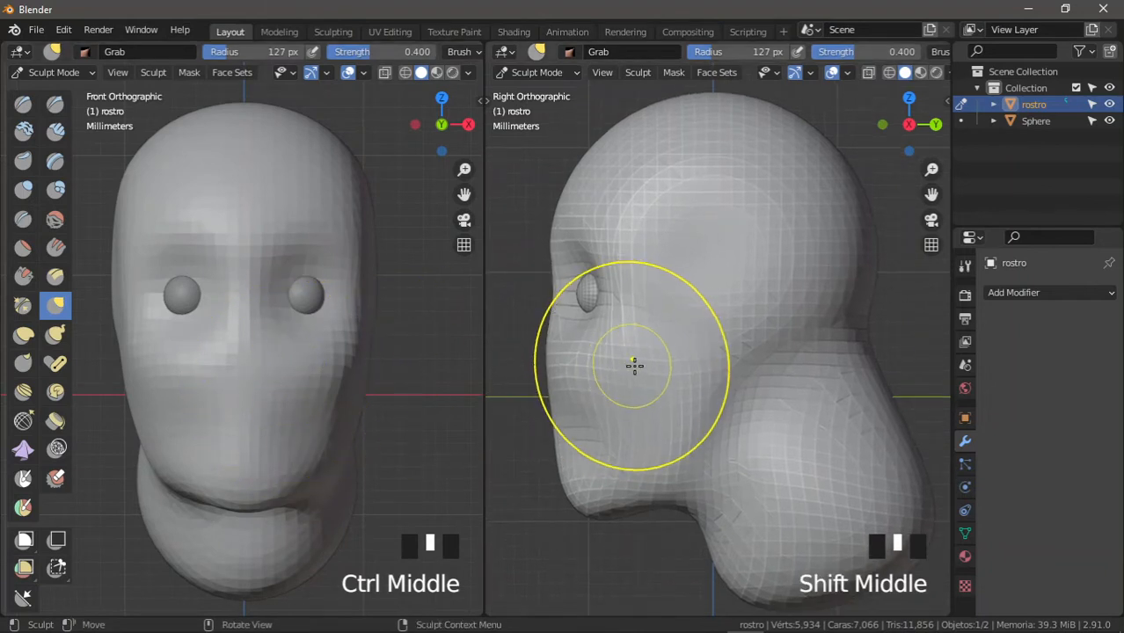
{"action": "middle_click_drag", "start_coordinate": [271, 423], "coordinate": [327, 319], "text": "ctrl"}
{"action": "middle_click_drag", "start_coordinate": [318, 394], "coordinate": [244, 350], "text": "ctrl"}
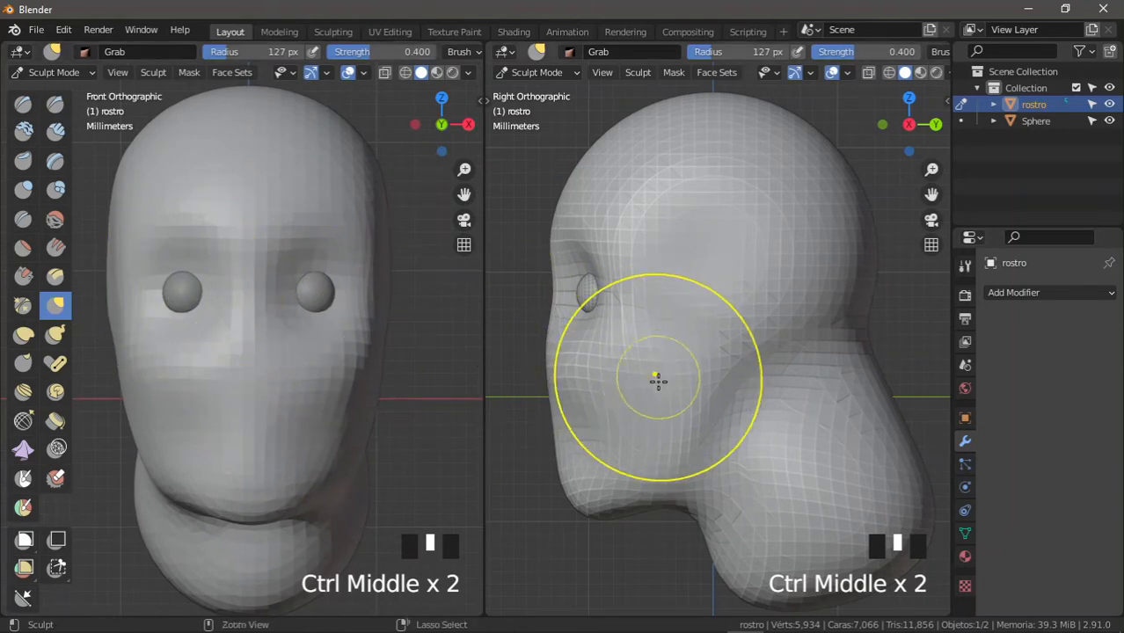
{"action": "mouse_move", "coordinate": [658, 381]}
{"action": "middle_mouse_down", "text": "ctrl"}
{"action": "mouse_move", "coordinate": [534, 283]}
{"action": "mouse_move", "coordinate": [582, 296]}
{"action": "middle_mouse_up", "text": "ctrl"}
{"action": "left_click_drag", "start_coordinate": [572, 294], "coordinate": [585, 298]}
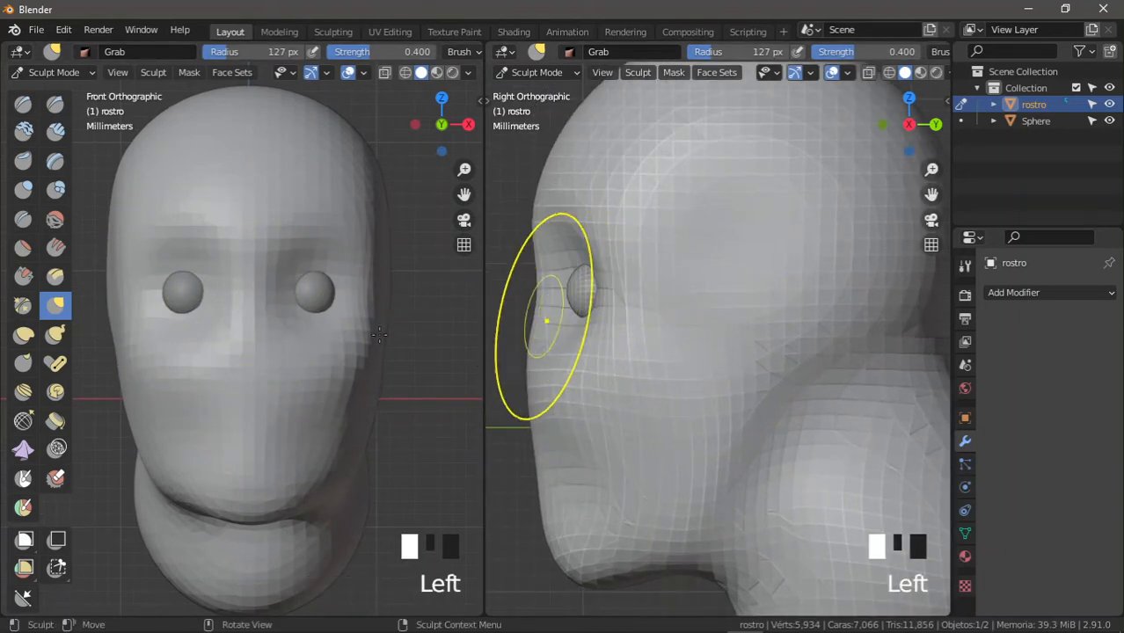
Step: Deflate the eye socket surface around the eyeball with the Inflate/Deflate brush in the front view
{"action": "left_click", "coordinate": [31, 188]}
{"action": "mouse_move", "coordinate": [327, 369]}
{"action": "middle_mouse_down", "text": "ctrl"}
{"action": "mouse_move", "coordinate": [329, 271]}
{"action": "mouse_move", "coordinate": [259, 329]}
{"action": "middle_mouse_up", "text": "ctrl"}
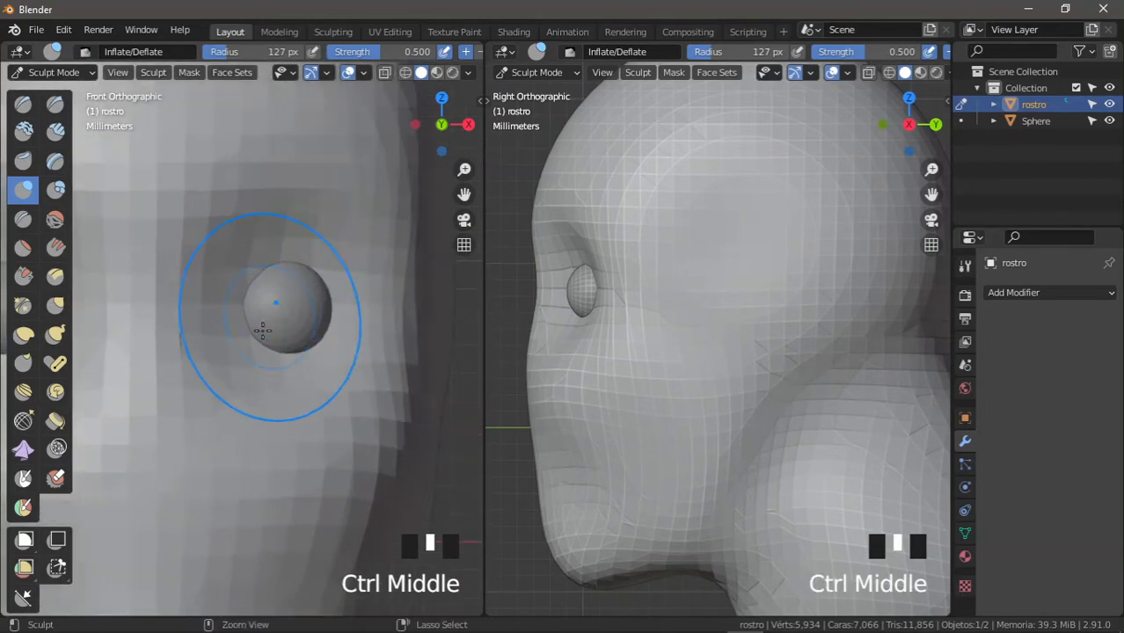
{"action": "mouse_move", "coordinate": [258, 329]}
{"action": "left_mouse_down", "text": "ctrl"}
{"action": "mouse_move", "coordinate": [238, 293]}
{"action": "mouse_move", "coordinate": [248, 343]}
{"action": "left_mouse_up", "text": "ctrl"}
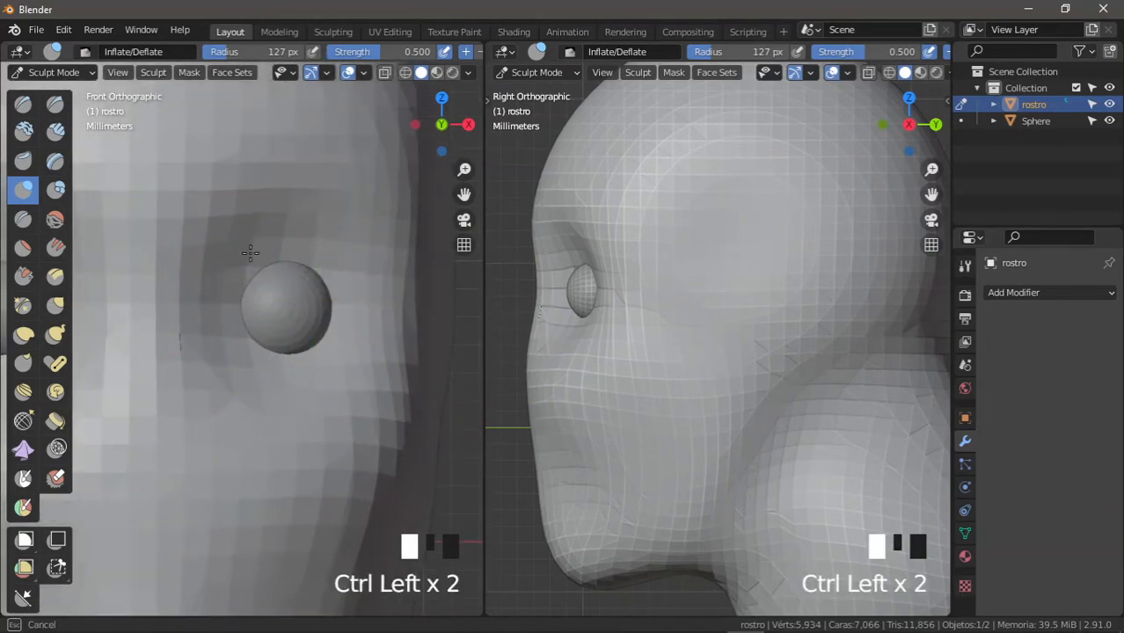
{"action": "left_click_drag", "start_coordinate": [250, 253], "coordinate": [255, 353], "text": "ctrl"}
{"action": "middle_click_drag", "start_coordinate": [243, 300], "coordinate": [290, 326], "text": "ctrl"}
{"action": "middle_click_drag", "start_coordinate": [662, 274], "coordinate": [681, 330], "text": "ctrl"}
{"action": "mouse_move", "coordinate": [682, 331]}
{"action": "middle_mouse_down", "text": "shift"}
{"action": "mouse_move", "coordinate": [653, 324]}
{"action": "mouse_move", "coordinate": [683, 325]}
{"action": "middle_mouse_up", "text": "shift"}
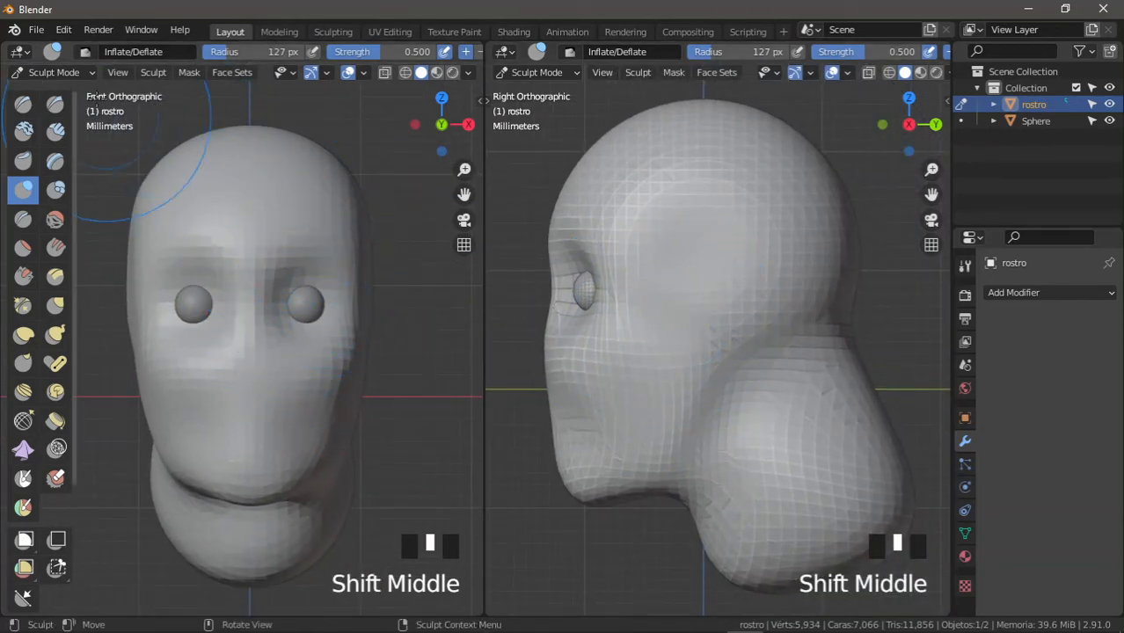
Step: Return the rostro head to Object Mode and apply its Rotation & Scale
{"action": "left_click", "coordinate": [75, 72]}
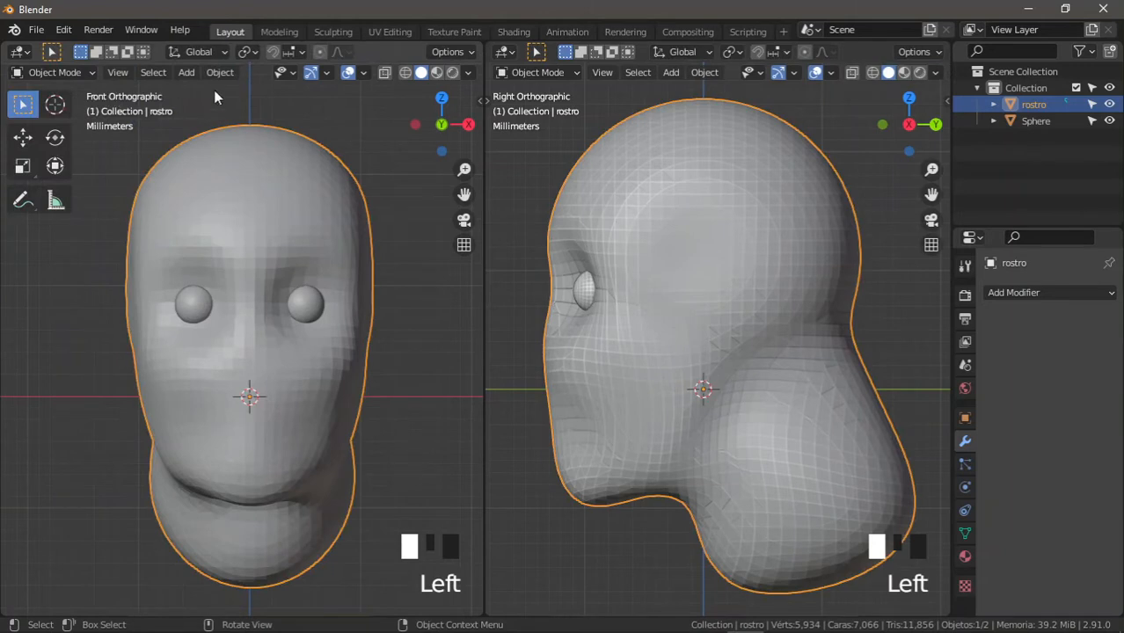
{"action": "left_click", "coordinate": [221, 72]}
{"action": "mouse_move", "coordinate": [320, 156]}
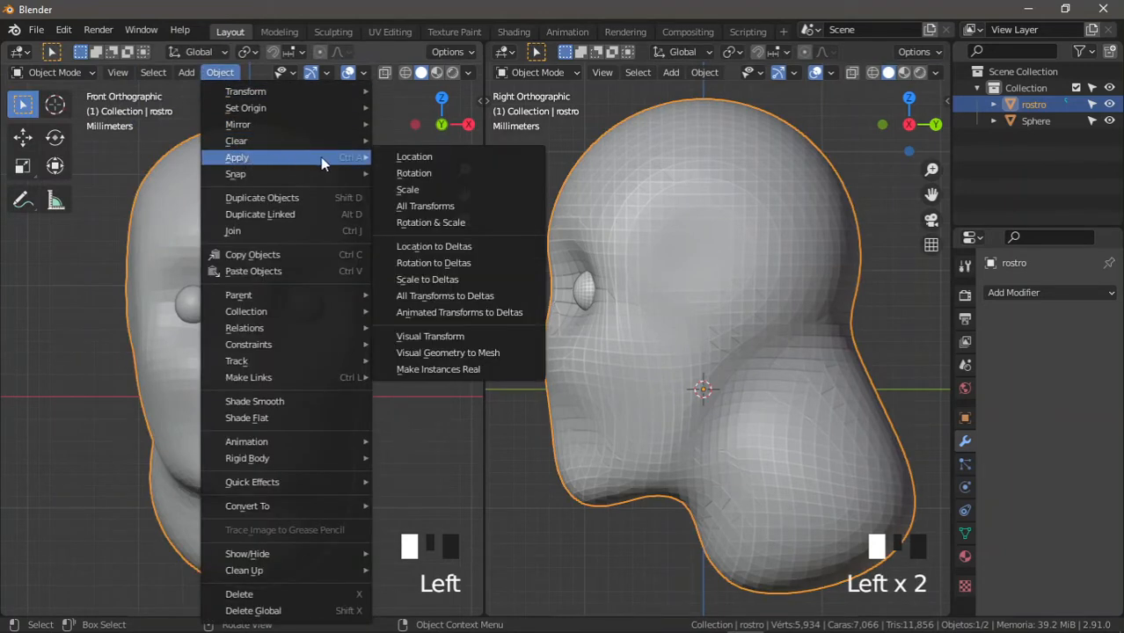
{"action": "left_click", "coordinate": [416, 226]}
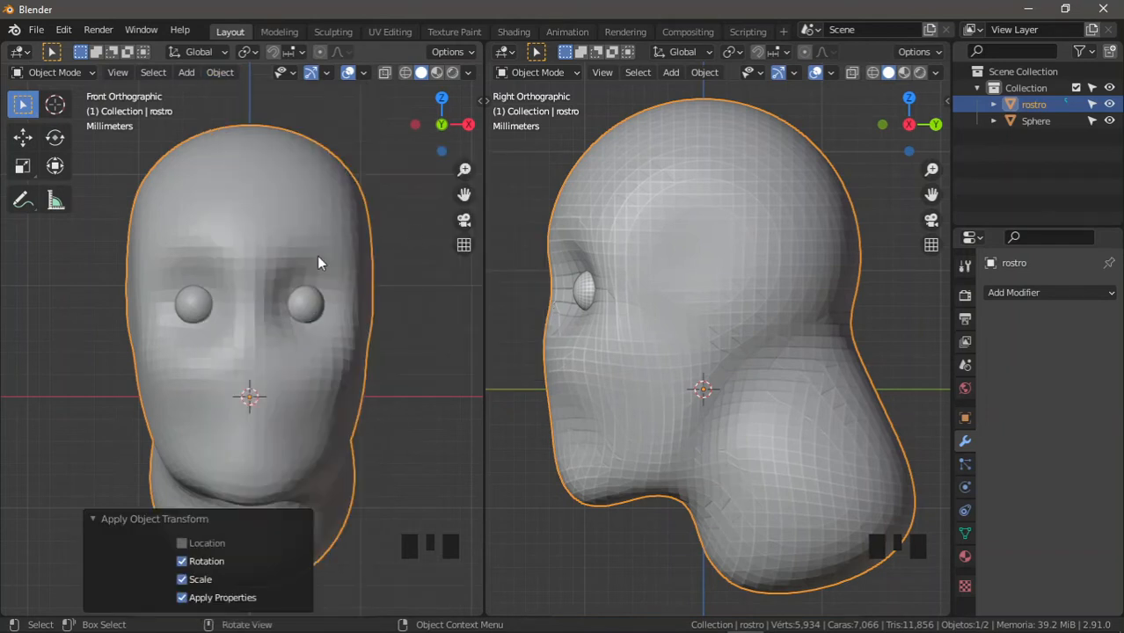
{"action": "left_click", "coordinate": [95, 518]}
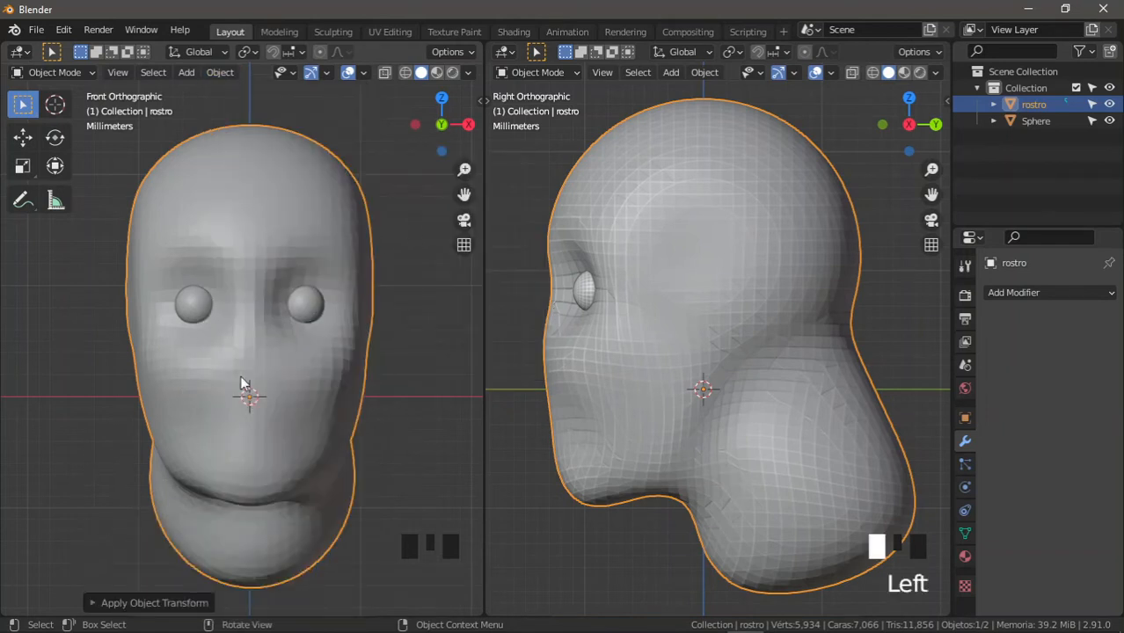
Step: Re-enter Sculpt Mode on rostro and deflate the eye socket further around the eyeball with Inflate/Deflate
{"action": "left_click", "coordinate": [61, 70]}
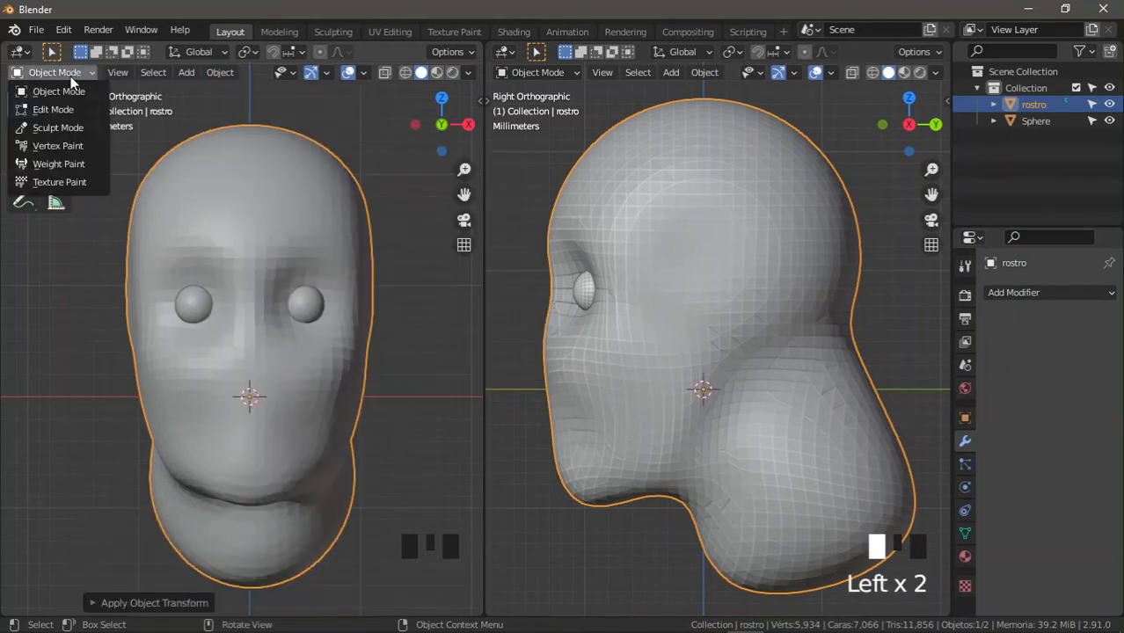
{"action": "left_click", "coordinate": [67, 129]}
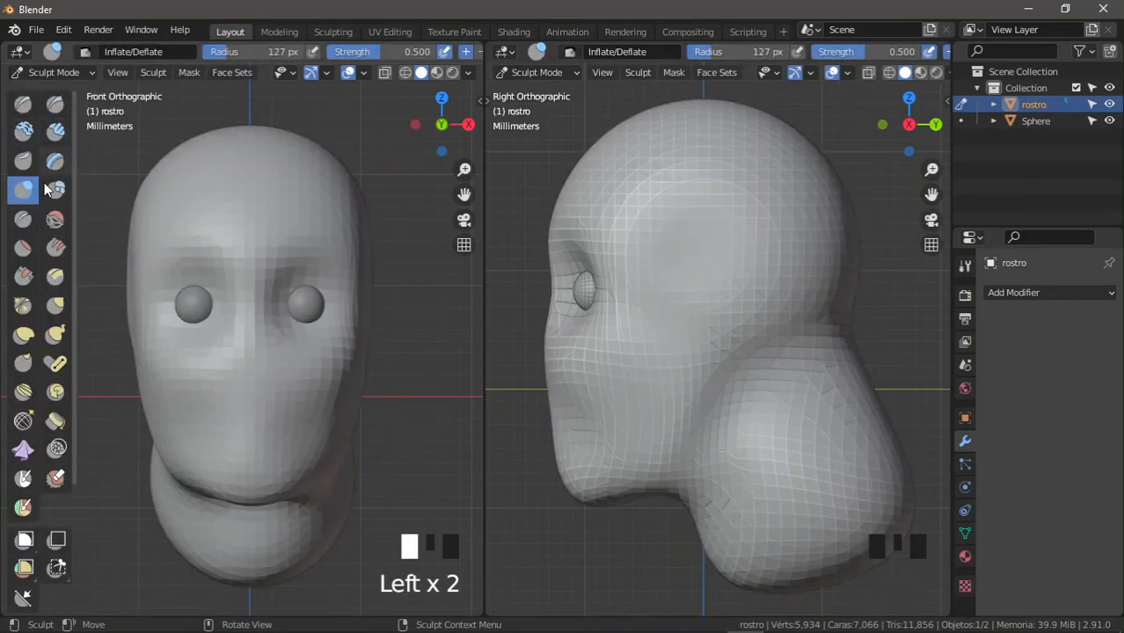
{"action": "middle_click_drag", "start_coordinate": [283, 351], "coordinate": [302, 315], "text": "ctrl"}
{"action": "mouse_move", "coordinate": [302, 315]}
{"action": "middle_mouse_down", "text": "shift"}
{"action": "mouse_move", "coordinate": [288, 316]}
{"action": "mouse_move", "coordinate": [315, 291]}
{"action": "mouse_move", "coordinate": [290, 316]}
{"action": "middle_mouse_up", "text": "shift"}
{"action": "left_click", "coordinate": [289, 314], "text": "ctrl"}
{"action": "left_click_drag", "start_coordinate": [287, 311], "coordinate": [288, 305], "text": "ctrl"}
{"action": "left_click", "coordinate": [287, 305], "text": "ctrl"}
{"action": "mouse_move", "coordinate": [301, 286]}
{"action": "middle_mouse_down", "text": "shift"}
{"action": "mouse_move", "coordinate": [314, 288]}
{"action": "mouse_move", "coordinate": [296, 308]}
{"action": "mouse_move", "coordinate": [304, 372]}
{"action": "middle_mouse_up", "text": "shift"}
{"action": "middle_click_drag", "start_coordinate": [305, 372], "coordinate": [314, 373], "text": "shift"}
{"action": "mouse_move", "coordinate": [649, 311]}
{"action": "middle_mouse_down", "text": "ctrl"}
{"action": "mouse_move", "coordinate": [641, 349]}
{"action": "mouse_move", "coordinate": [648, 329]}
{"action": "middle_mouse_up", "text": "ctrl"}
{"action": "key", "text": "KP_3"}
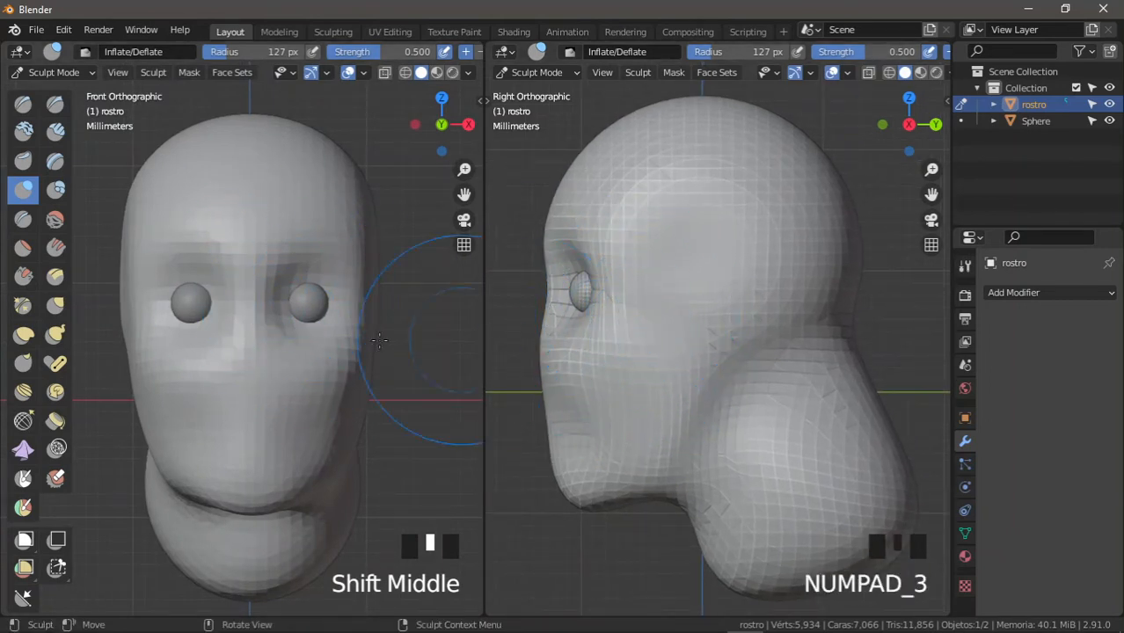
Step: Enable Dyntopo on the rostro head and set its Detail Size to 3 px
{"action": "middle_click_drag", "start_coordinate": [423, 53], "coordinate": [165, 57]}
{"action": "middle_click_drag", "start_coordinate": [363, 52], "coordinate": [272, 51]}
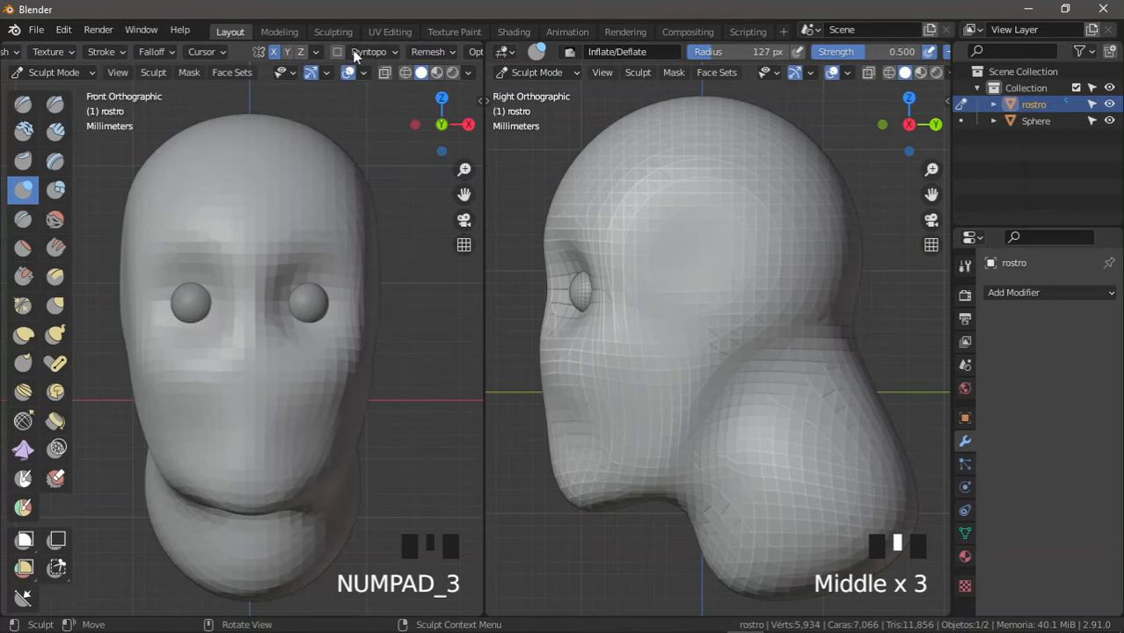
{"action": "left_click", "coordinate": [1008, 292]}
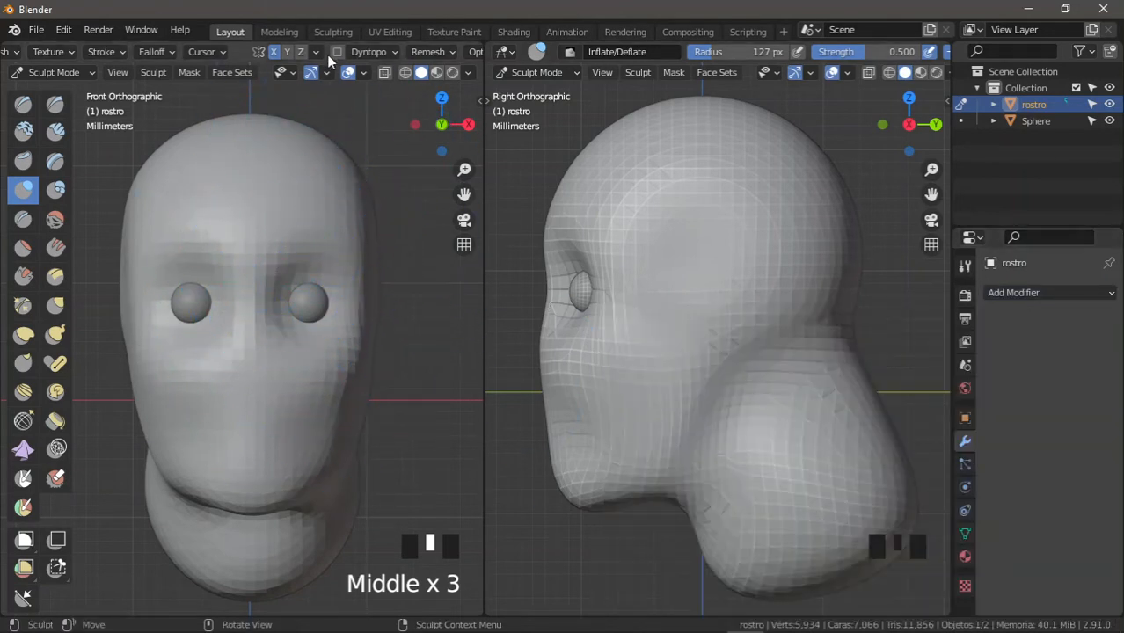
{"action": "left_click", "coordinate": [337, 53]}
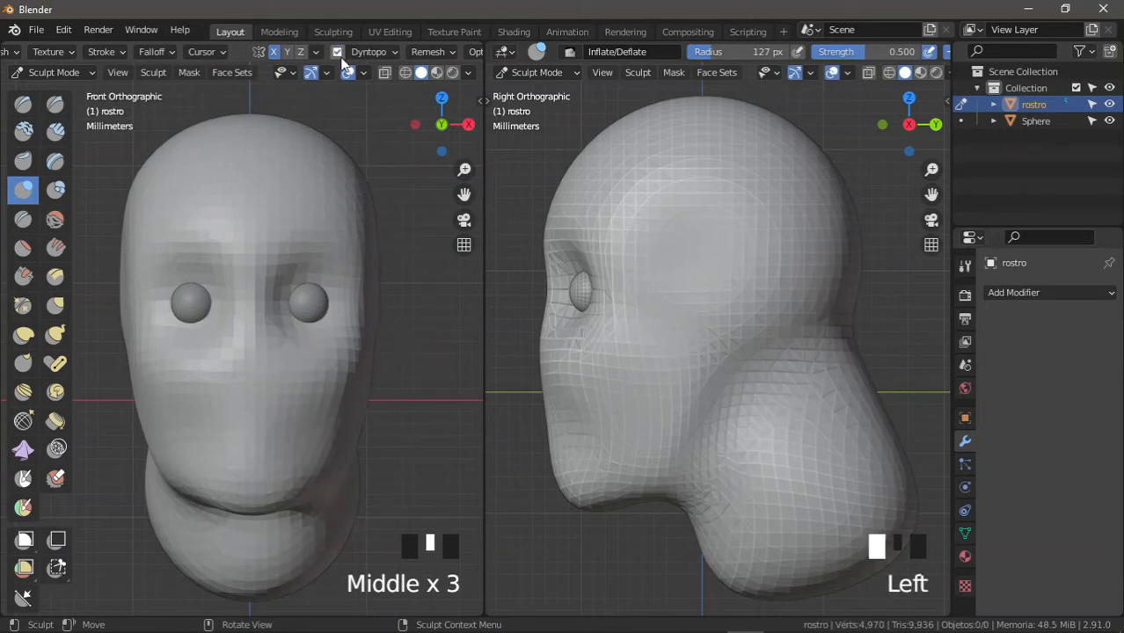
{"action": "left_click", "coordinate": [367, 53]}
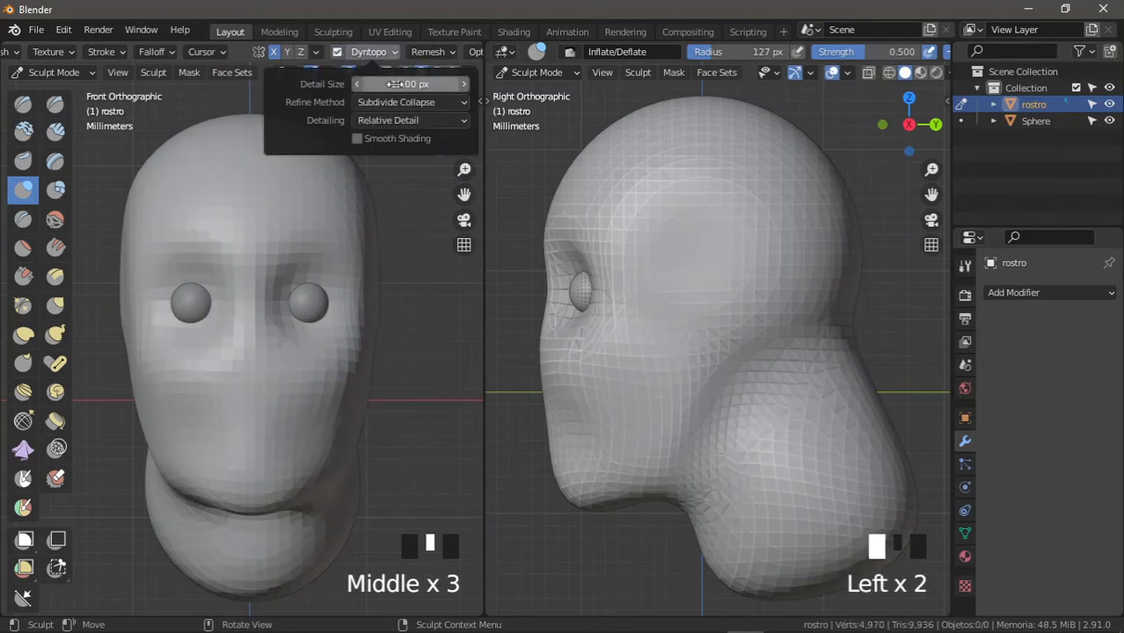
{"action": "left_click", "coordinate": [395, 84]}
{"action": "type", "text": "3"}
{"action": "key", "text": "Return"}
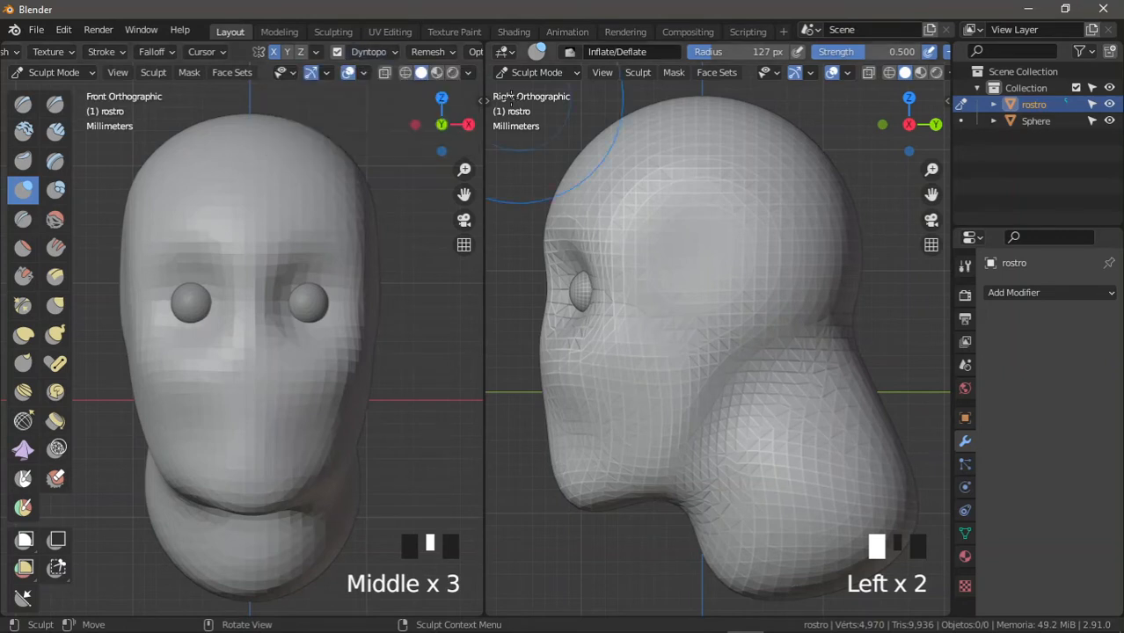
Step: Examine the Refine Method choices in the Dyntopo settings
{"action": "left_click", "coordinate": [369, 55]}
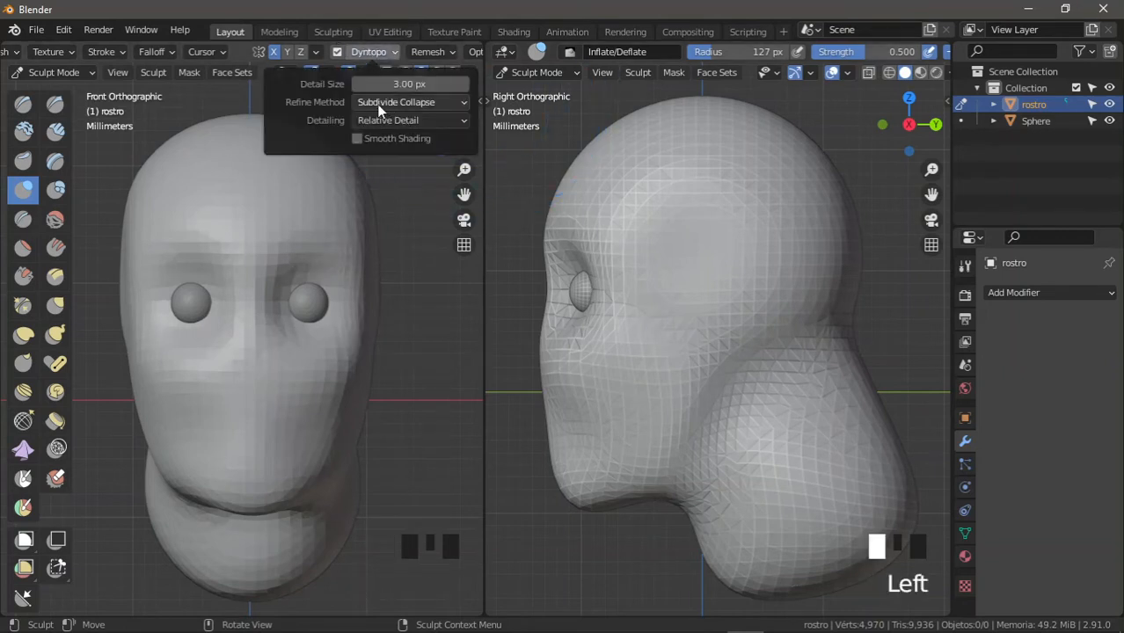
{"action": "left_click", "coordinate": [408, 102]}
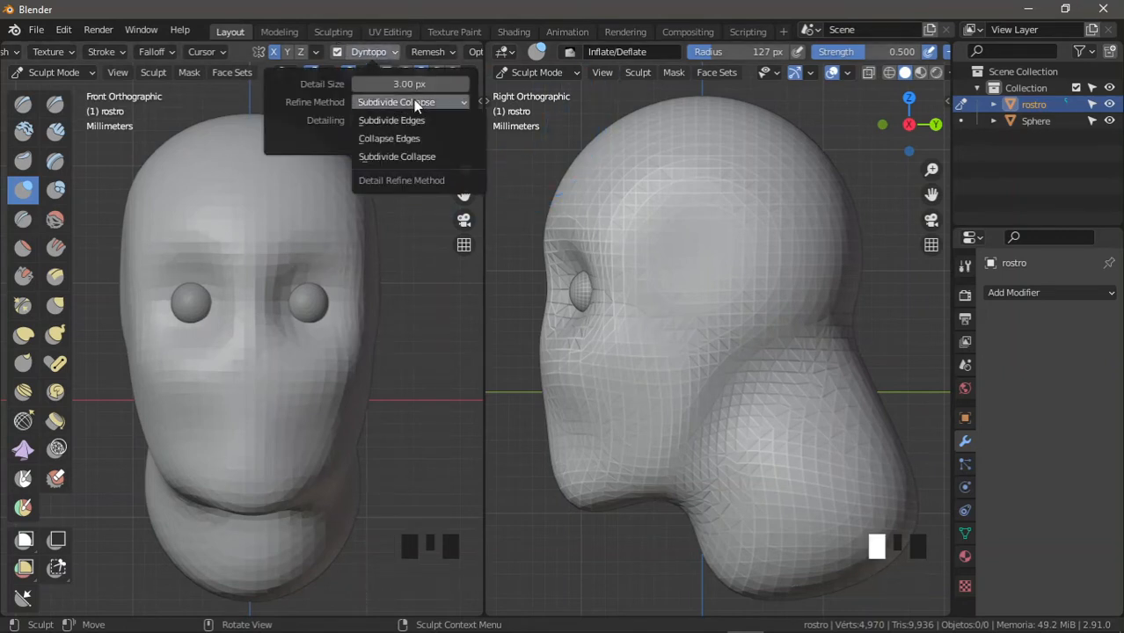
{"action": "left_click", "coordinate": [405, 104]}
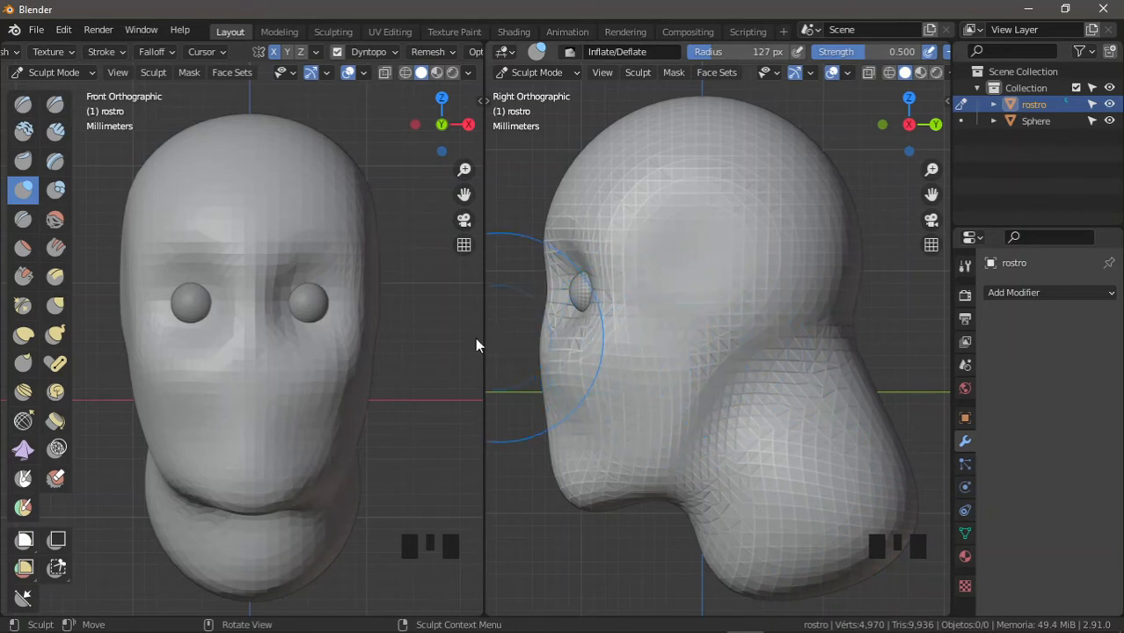
Step: Widen the front viewport and then the side viewport by narrowing the outliner and properties area
{"action": "left_click_drag", "start_coordinate": [485, 316], "coordinate": [527, 318]}
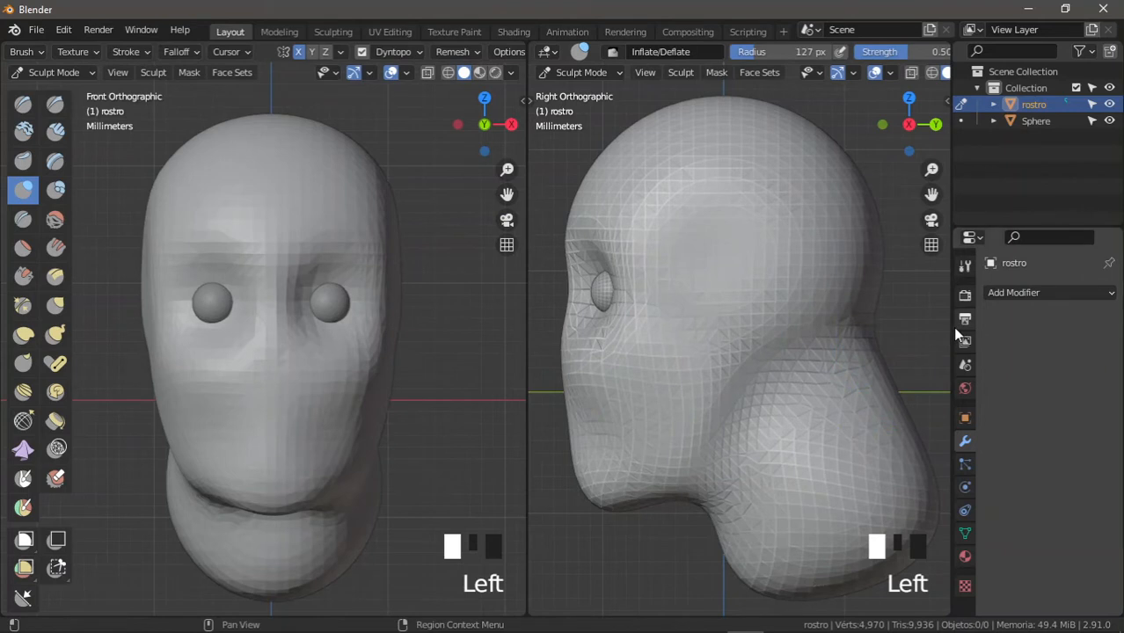
{"action": "left_click_drag", "start_coordinate": [955, 326], "coordinate": [977, 326]}
Step: Activate the Crease brush for sculpting the area around the eyeball in the front view
{"action": "middle_click_drag", "start_coordinate": [395, 400], "coordinate": [113, 202], "text": "ctrl"}
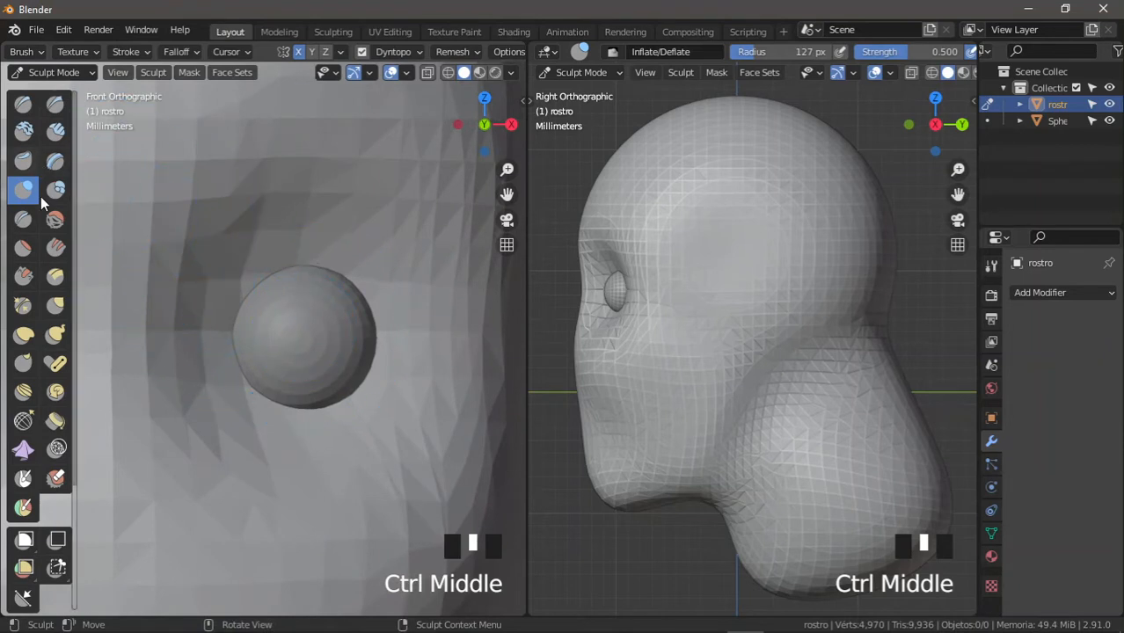
{"action": "left_click", "coordinate": [25, 226]}
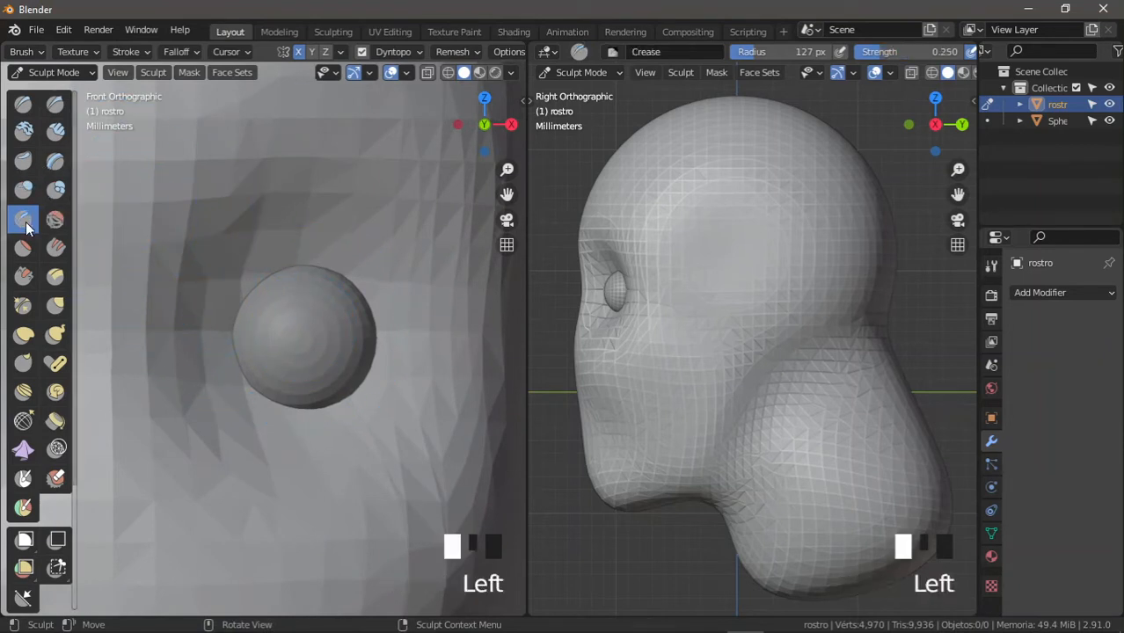
Step: Carve small creases at the inner and outer corners of the eye with the Crease brush at 23 px radius and strength 1.000
{"action": "middle_click_drag", "start_coordinate": [250, 332], "coordinate": [300, 343], "text": "shift"}
{"action": "key", "text": "f"}
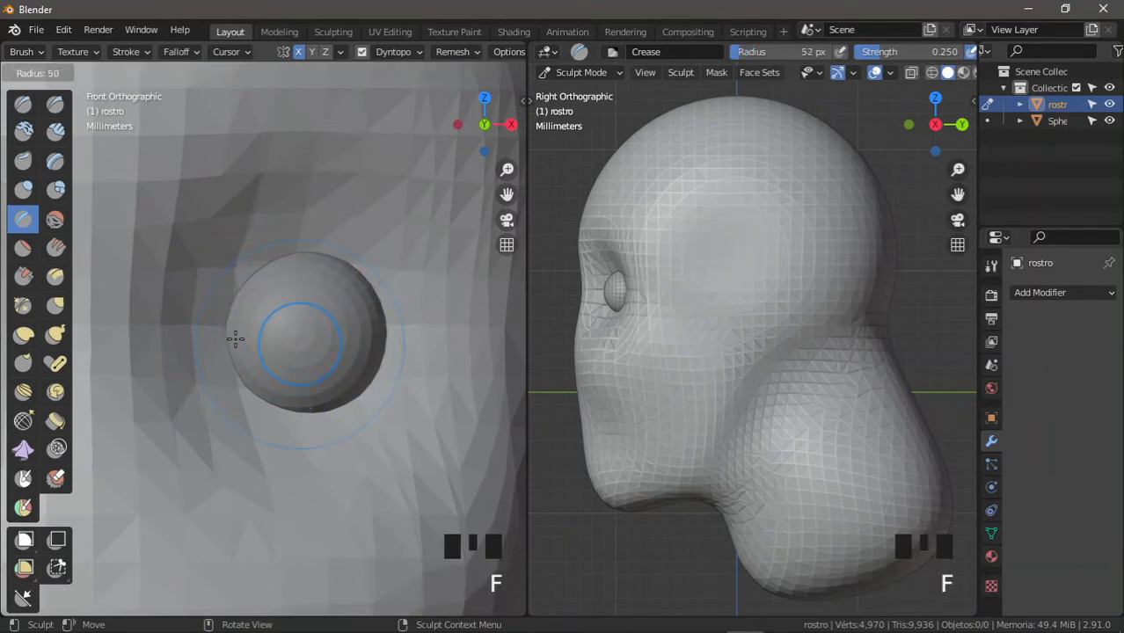
{"action": "left_click", "coordinate": [228, 341]}
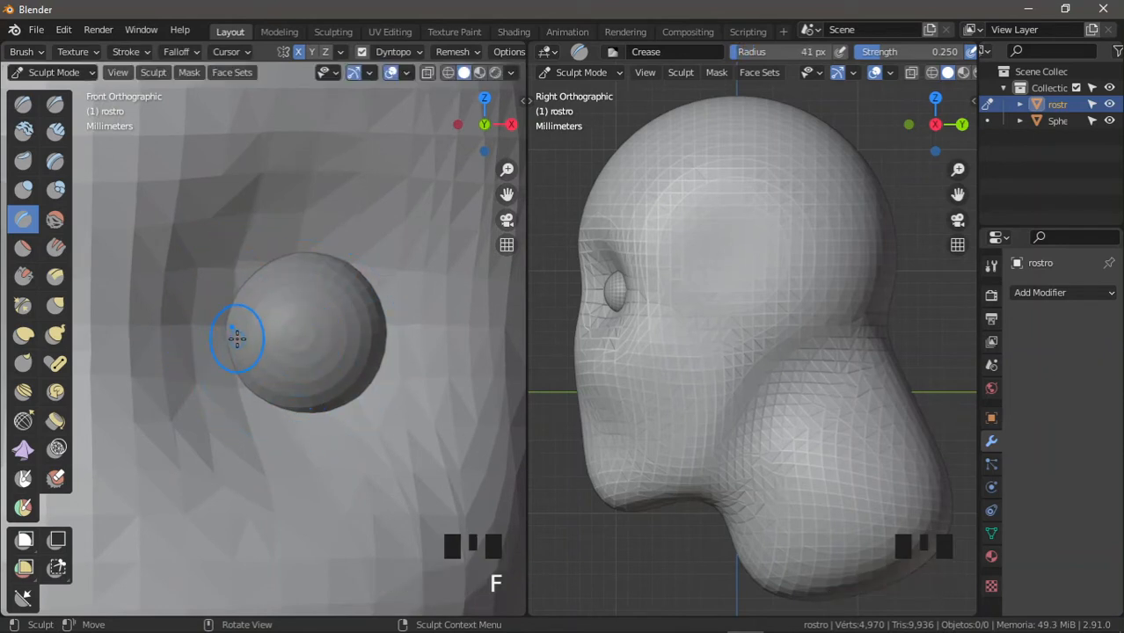
{"action": "key", "text": "f"}
{"action": "left_click", "coordinate": [223, 338]}
{"action": "key", "text": "shift+f"}
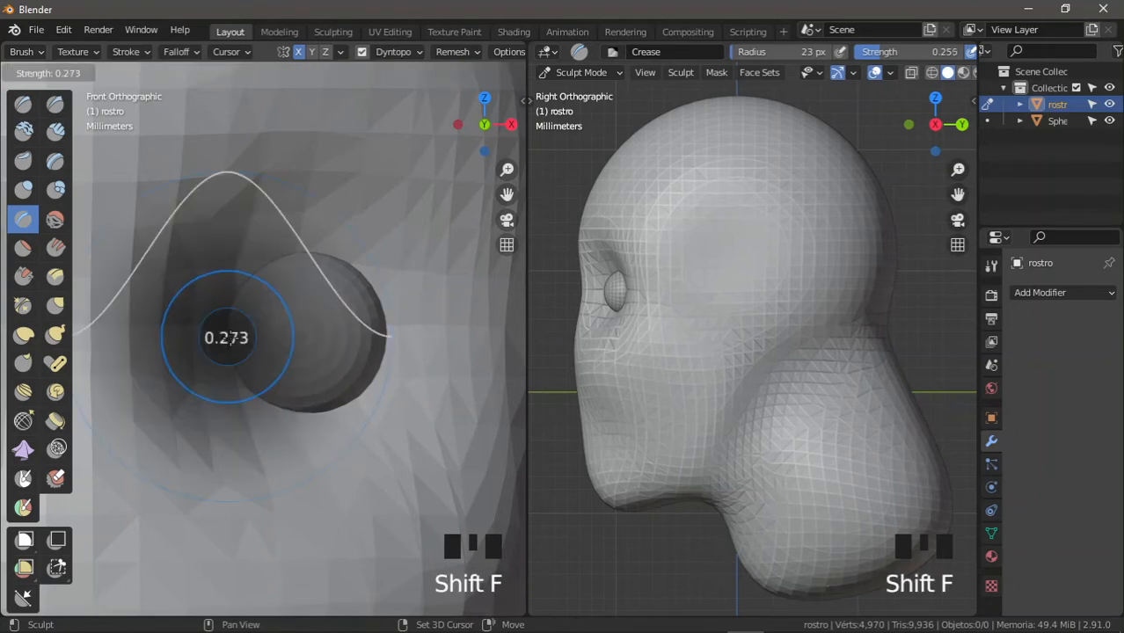
{"action": "left_click", "coordinate": [327, 333]}
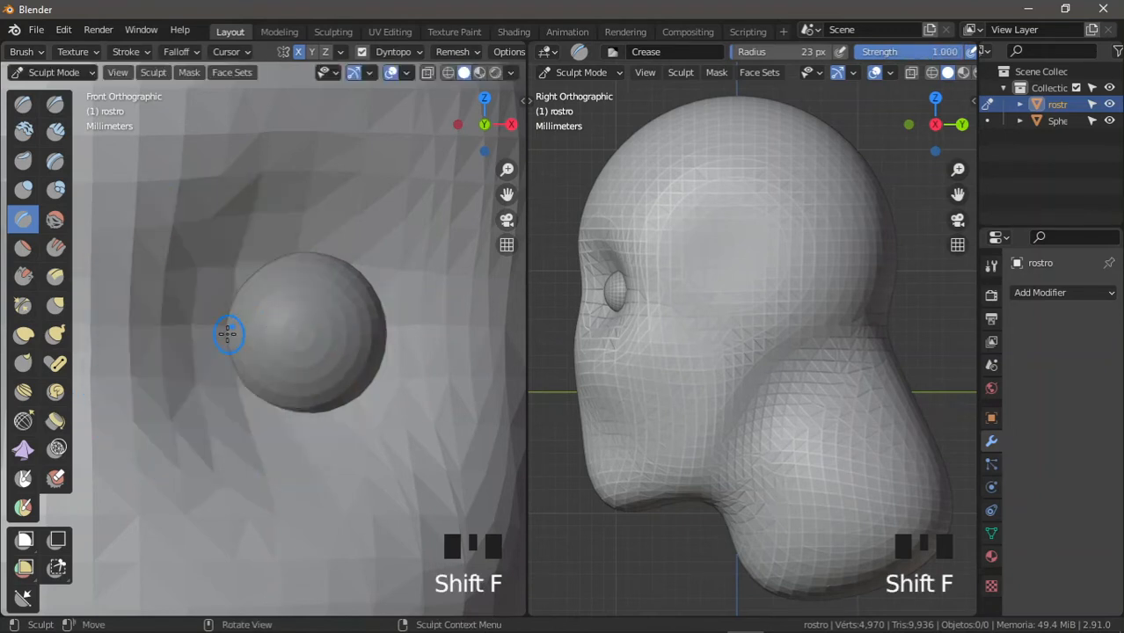
{"action": "left_click_drag", "start_coordinate": [227, 334], "coordinate": [263, 343]}
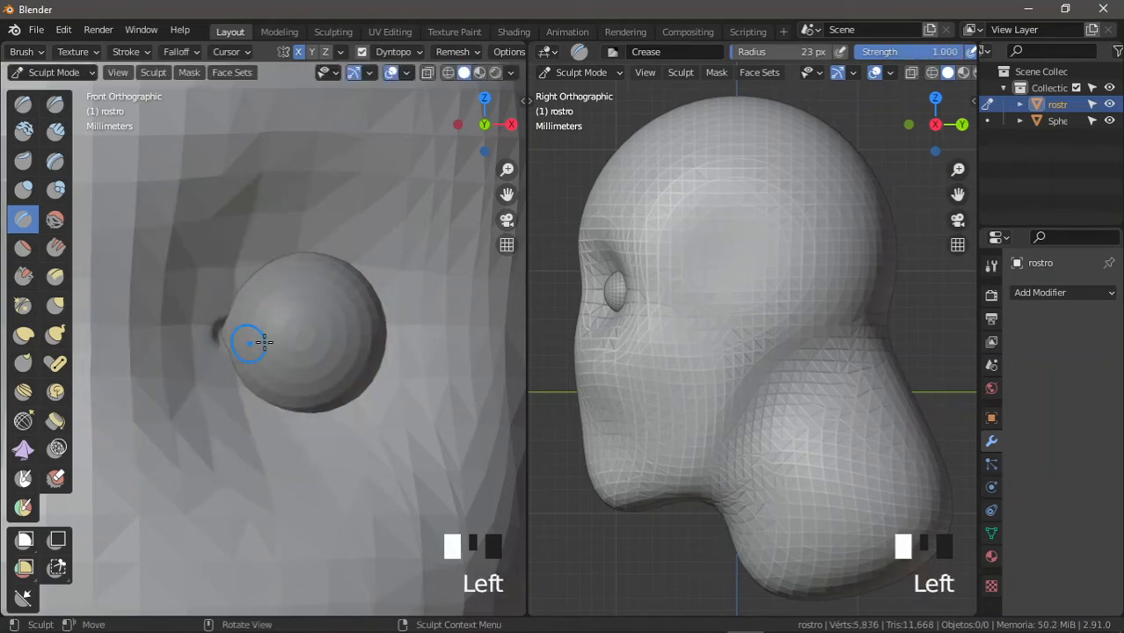
{"action": "left_click_drag", "start_coordinate": [386, 331], "coordinate": [384, 355]}
{"action": "mouse_move", "coordinate": [384, 354]}
{"action": "middle_mouse_down", "text": "ctrl"}
{"action": "mouse_move", "coordinate": [351, 369]}
{"action": "mouse_move", "coordinate": [349, 334]}
{"action": "middle_mouse_up", "text": "ctrl"}
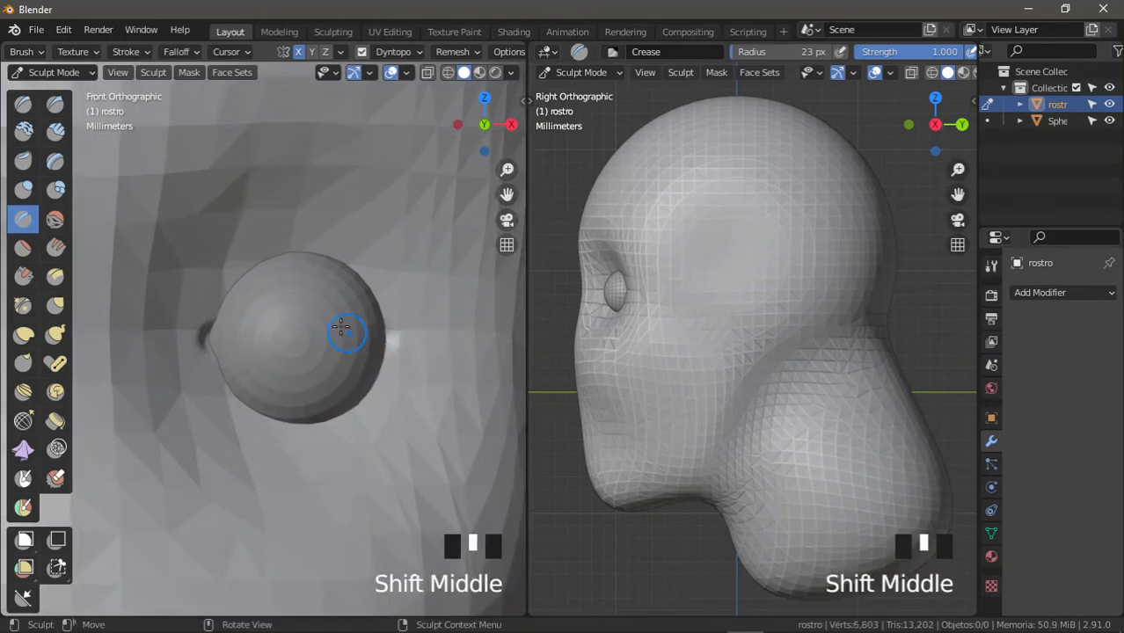
Step: Build up the start of the upper eyelid at both eye corners with the Draw brush at strength 1.000 and 35 px radius
{"action": "left_click", "coordinate": [24, 107]}
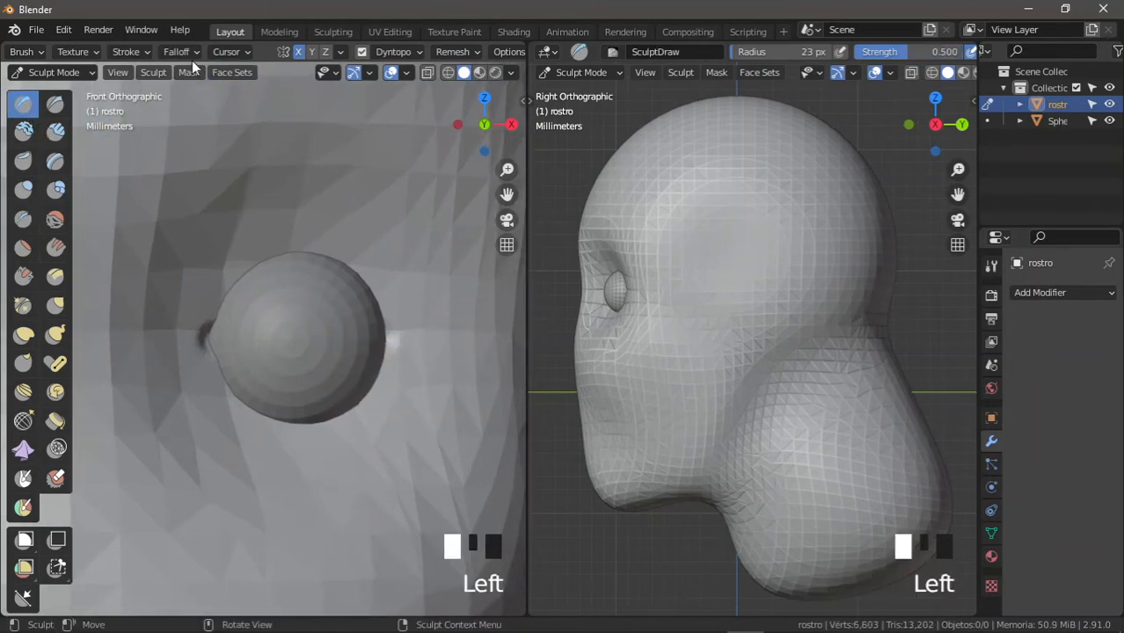
{"action": "mouse_move", "coordinate": [191, 55]}
{"action": "middle_mouse_down"}
{"action": "mouse_move", "coordinate": [461, 62]}
{"action": "mouse_move", "coordinate": [231, 56]}
{"action": "mouse_move", "coordinate": [258, 52]}
{"action": "middle_mouse_up"}
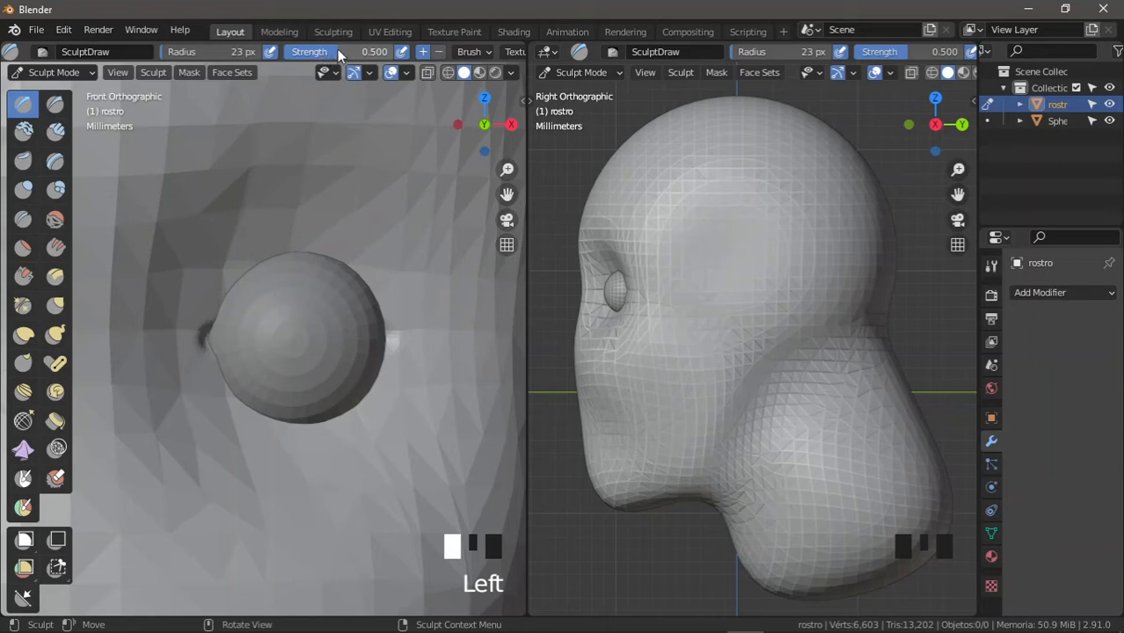
{"action": "key", "text": "shift+f"}
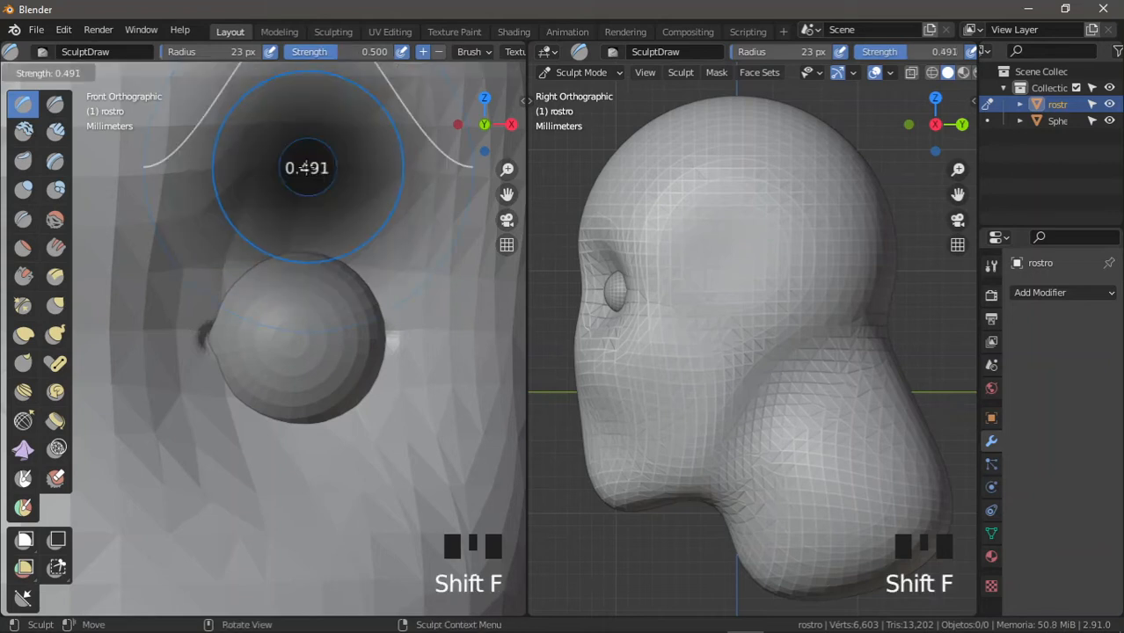
{"action": "left_click", "coordinate": [384, 170]}
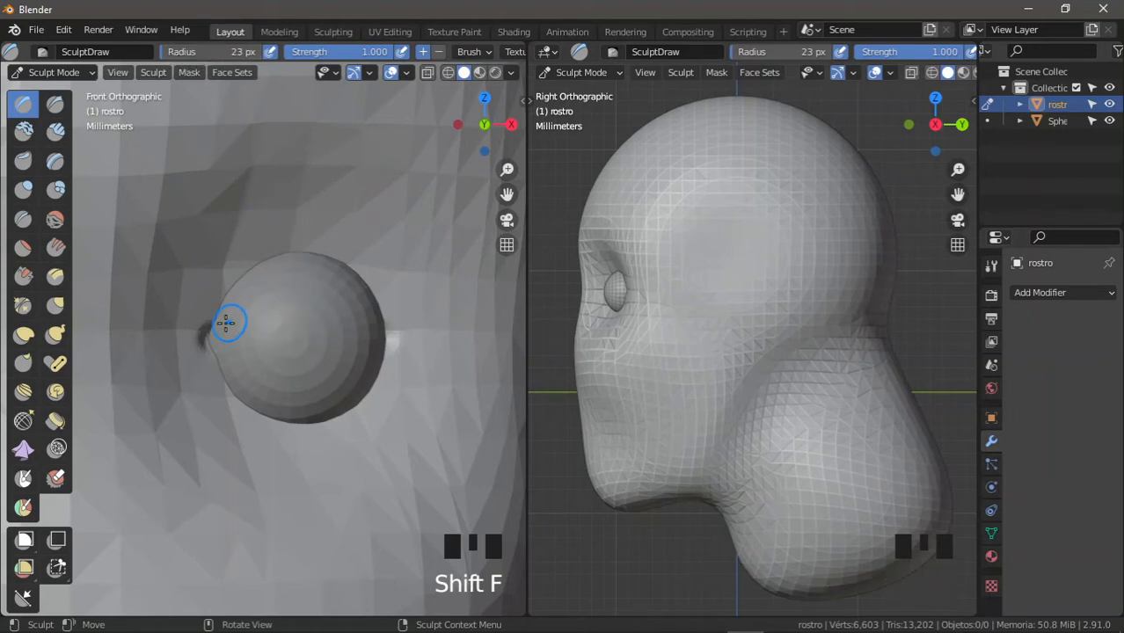
{"action": "key", "text": "f"}
{"action": "left_click", "coordinate": [302, 306]}
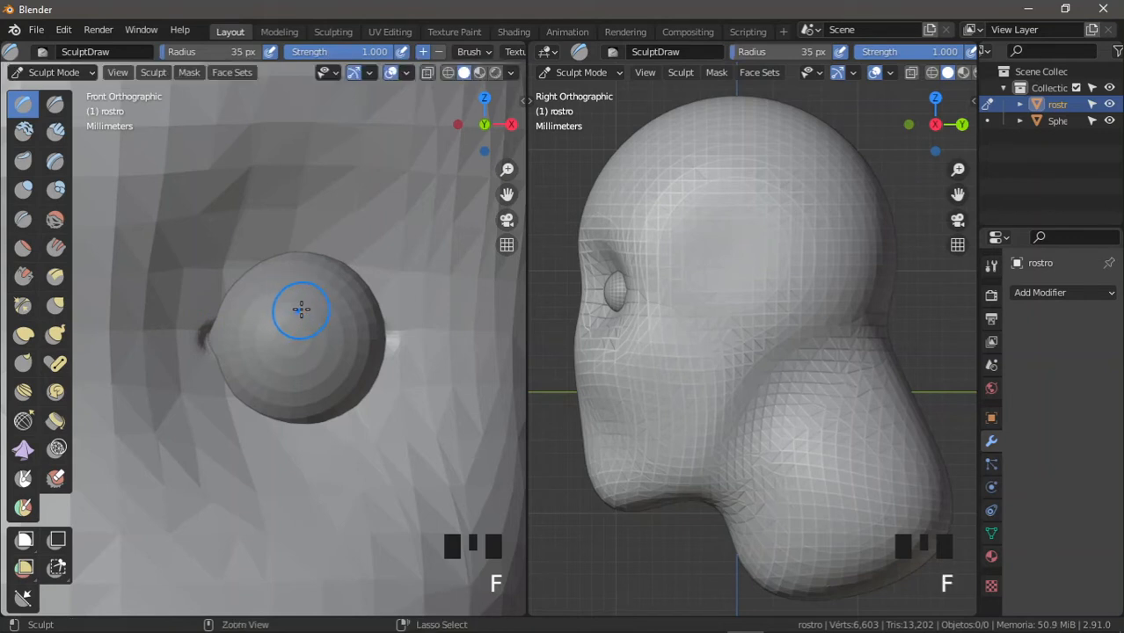
{"action": "middle_click_drag", "start_coordinate": [301, 309], "coordinate": [291, 304], "text": "ctrl"}
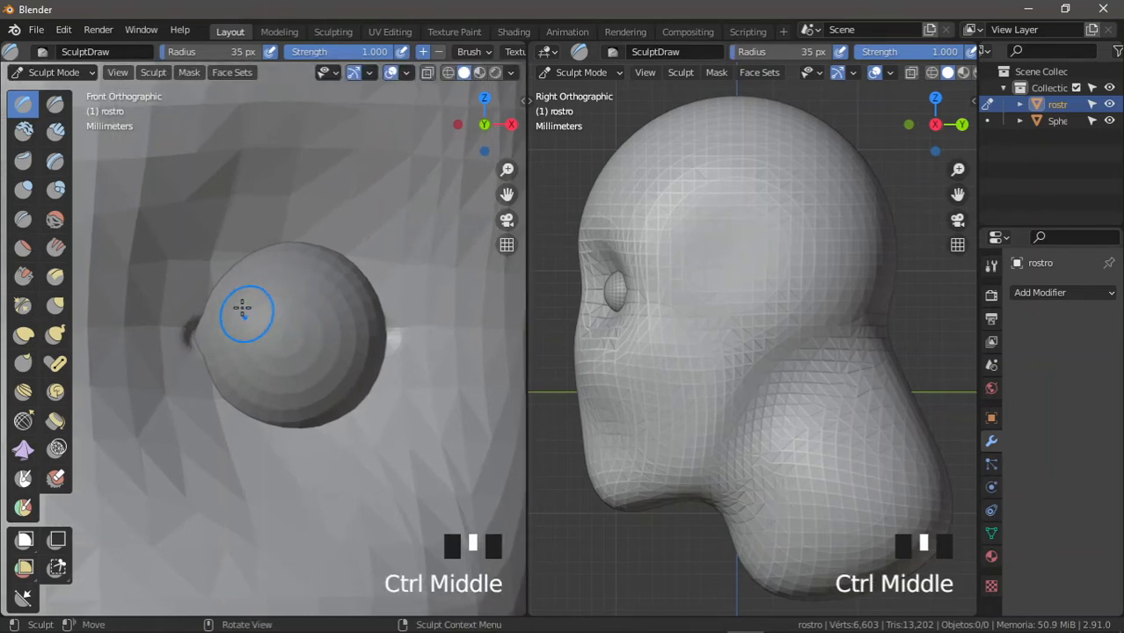
{"action": "left_click_drag", "start_coordinate": [182, 327], "coordinate": [214, 308]}
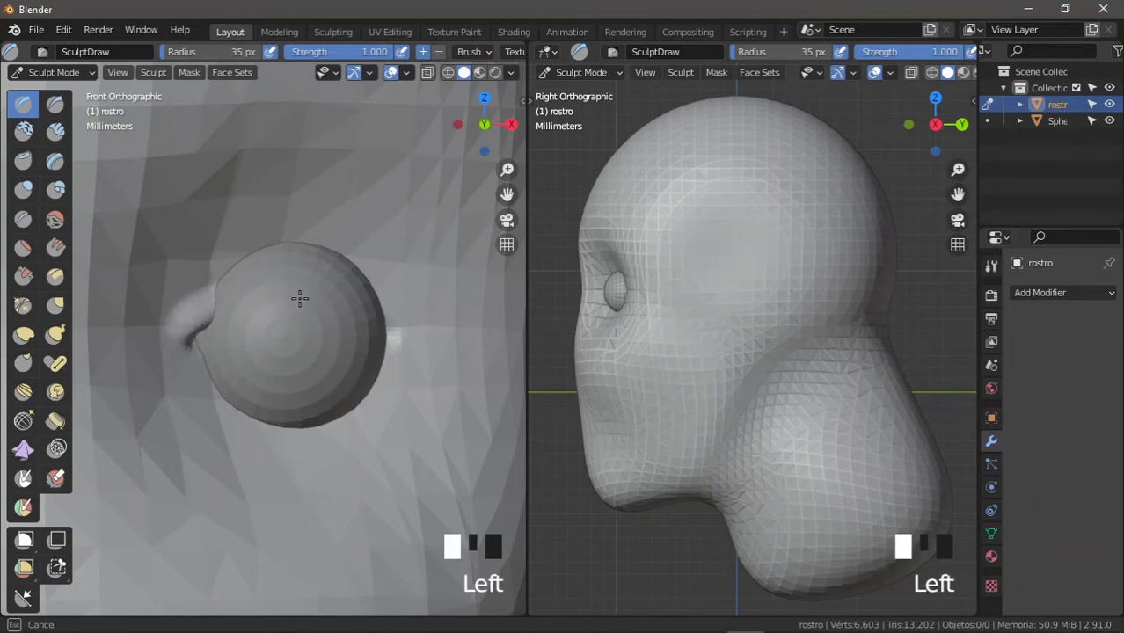
{"action": "left_click_drag", "start_coordinate": [299, 298], "coordinate": [380, 318]}
{"action": "middle_click_drag", "start_coordinate": [366, 306], "coordinate": [374, 309], "text": "ctrl"}
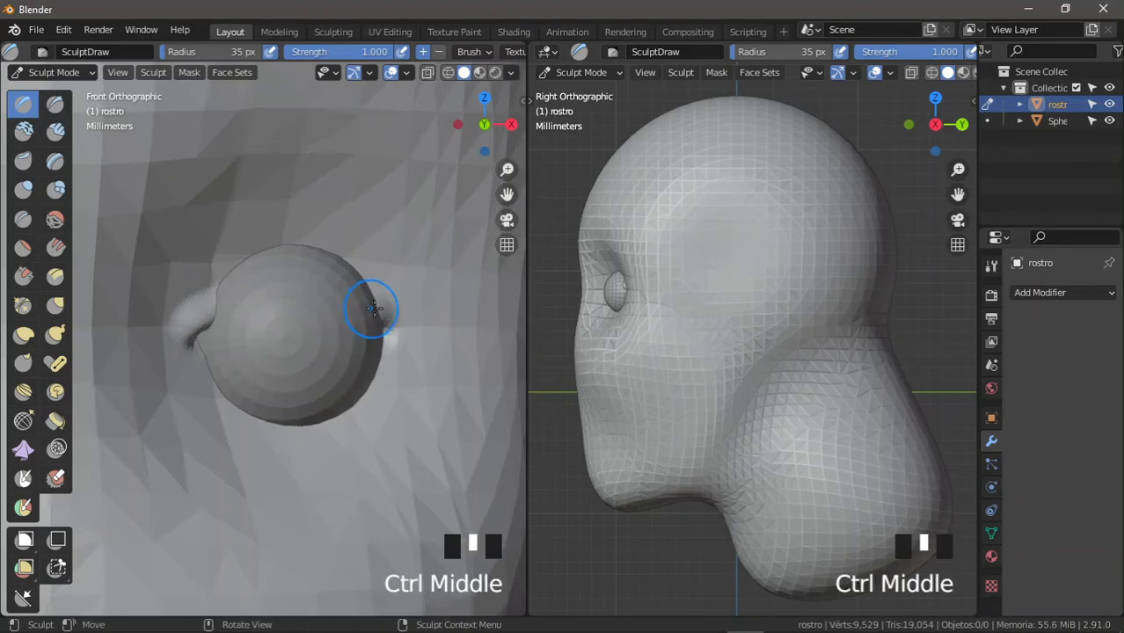
Step: Extend the Draw strokes from both corners across the top of the eyeball to form a continuous upper eyelid
{"action": "left_click_drag", "start_coordinate": [377, 310], "coordinate": [341, 298]}
{"action": "mouse_move", "coordinate": [241, 297]}
{"action": "left_mouse_down"}
{"action": "mouse_move", "coordinate": [226, 297]}
{"action": "mouse_move", "coordinate": [258, 293]}
{"action": "left_mouse_up"}
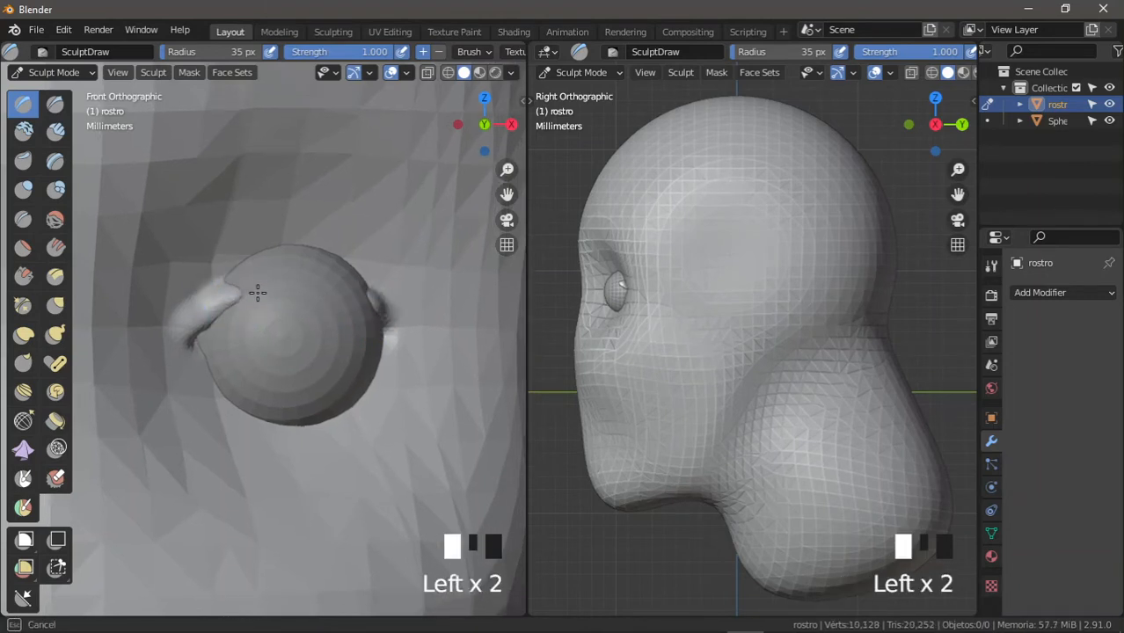
{"action": "left_click_drag", "start_coordinate": [359, 295], "coordinate": [371, 305]}
{"action": "mouse_move", "coordinate": [371, 305]}
{"action": "left_mouse_down"}
{"action": "mouse_move", "coordinate": [346, 286]}
{"action": "mouse_move", "coordinate": [225, 294]}
{"action": "mouse_move", "coordinate": [250, 270]}
{"action": "mouse_move", "coordinate": [294, 264]}
{"action": "mouse_move", "coordinate": [357, 296]}
{"action": "mouse_move", "coordinate": [343, 271]}
{"action": "mouse_move", "coordinate": [304, 255]}
{"action": "mouse_move", "coordinate": [255, 259]}
{"action": "mouse_move", "coordinate": [343, 277]}
{"action": "mouse_move", "coordinate": [277, 297]}
{"action": "mouse_move", "coordinate": [369, 306]}
{"action": "left_mouse_up"}
{"action": "mouse_move", "coordinate": [301, 288]}
{"action": "left_mouse_down"}
{"action": "mouse_move", "coordinate": [268, 287]}
{"action": "mouse_move", "coordinate": [211, 310]}
{"action": "left_mouse_up"}
{"action": "left_click", "coordinate": [379, 306]}
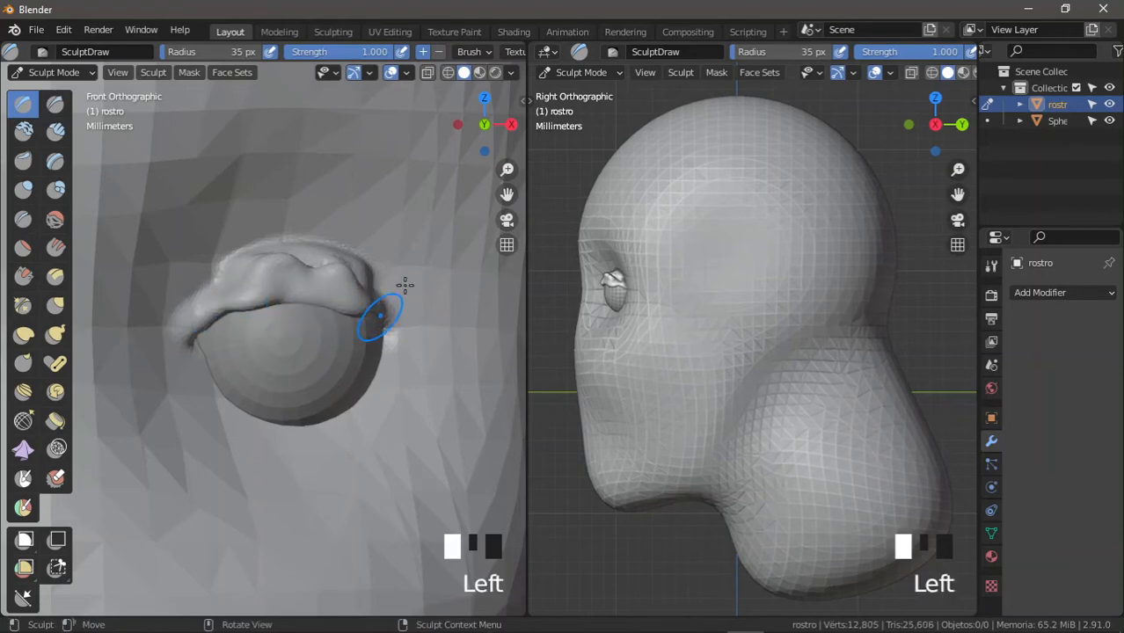
Step: Add volume along the lower edge of the upper eyelid with Draw strokes in the side view
{"action": "mouse_move", "coordinate": [668, 307]}
{"action": "middle_mouse_down", "text": "ctrl"}
{"action": "mouse_move", "coordinate": [685, 283]}
{"action": "mouse_move", "coordinate": [744, 358]}
{"action": "mouse_move", "coordinate": [731, 316]}
{"action": "mouse_move", "coordinate": [716, 313]}
{"action": "middle_mouse_up", "text": "ctrl"}
{"action": "middle_click_drag", "start_coordinate": [721, 345], "coordinate": [728, 300], "text": "ctrl"}
{"action": "middle_click_drag", "start_coordinate": [657, 329], "coordinate": [718, 334], "text": "shift"}
{"action": "middle_click_drag", "start_coordinate": [482, 331], "coordinate": [490, 297], "text": "ctrl"}
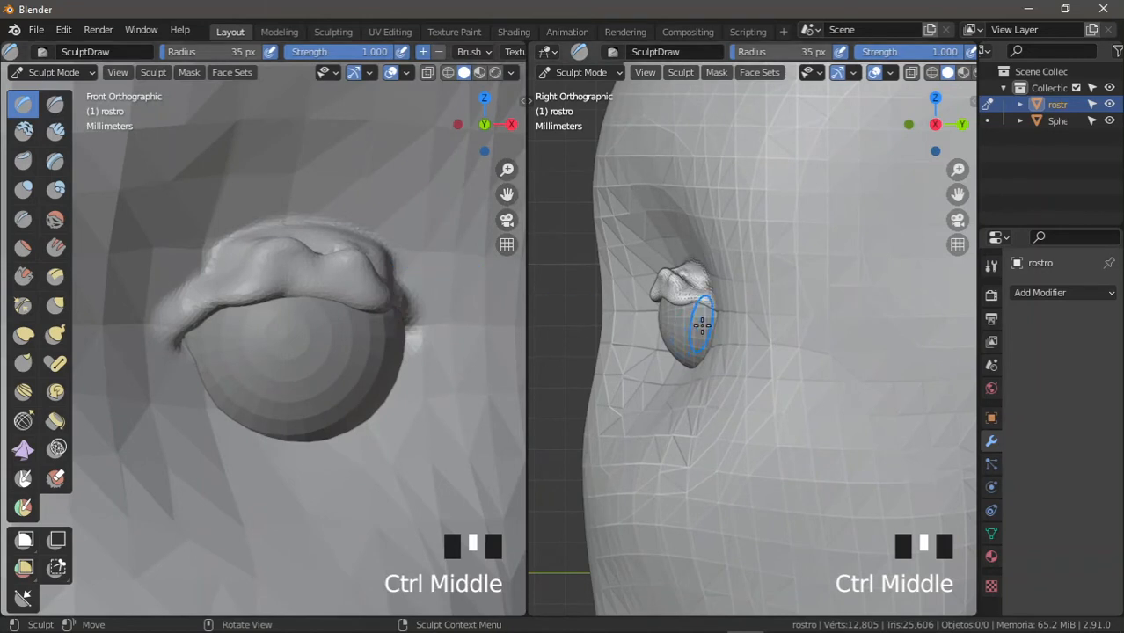
{"action": "middle_click_drag", "start_coordinate": [702, 327], "coordinate": [697, 297], "text": "ctrl"}
{"action": "mouse_move", "coordinate": [683, 289]}
{"action": "left_mouse_down"}
{"action": "mouse_move", "coordinate": [647, 280]}
{"action": "mouse_move", "coordinate": [659, 261]}
{"action": "mouse_move", "coordinate": [687, 299]}
{"action": "left_mouse_up"}
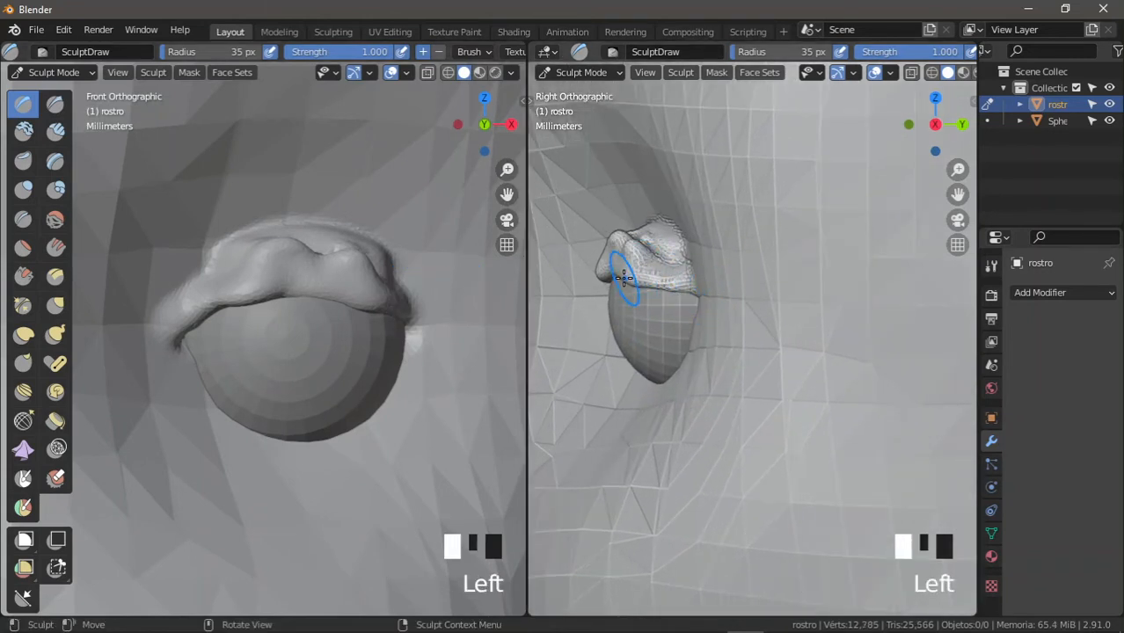
{"action": "left_click_drag", "start_coordinate": [623, 277], "coordinate": [610, 274]}
Step: Fill out the outer and inner ends of the upper eyelid with Draw strokes in the front view
{"action": "middle_click_drag", "start_coordinate": [299, 296], "coordinate": [367, 310], "text": "ctrl"}
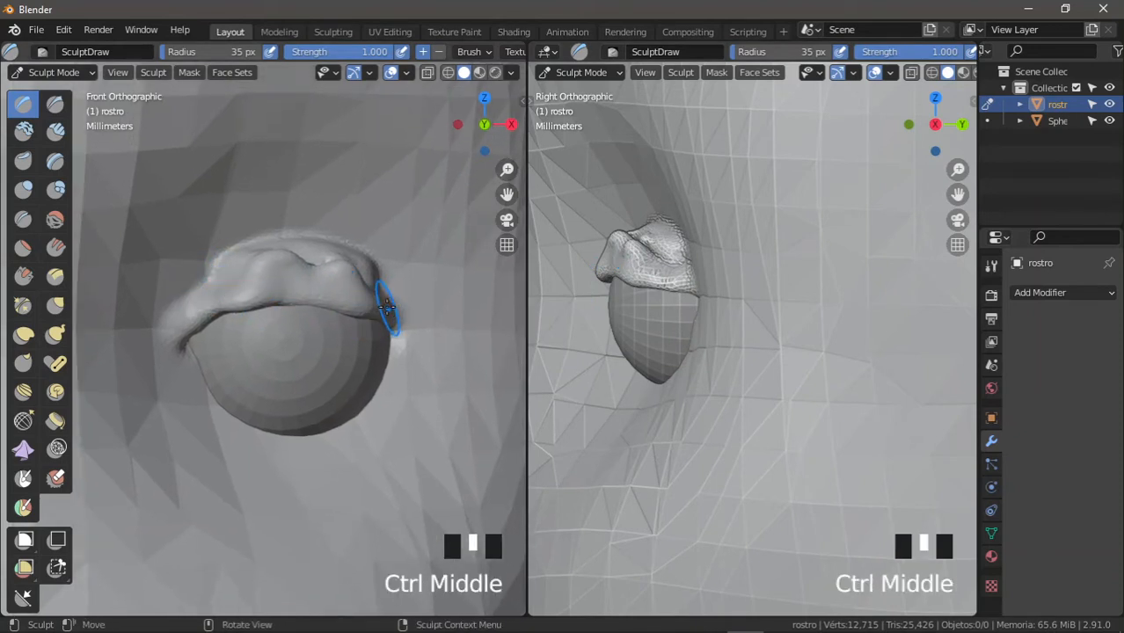
{"action": "left_click_drag", "start_coordinate": [386, 303], "coordinate": [319, 277]}
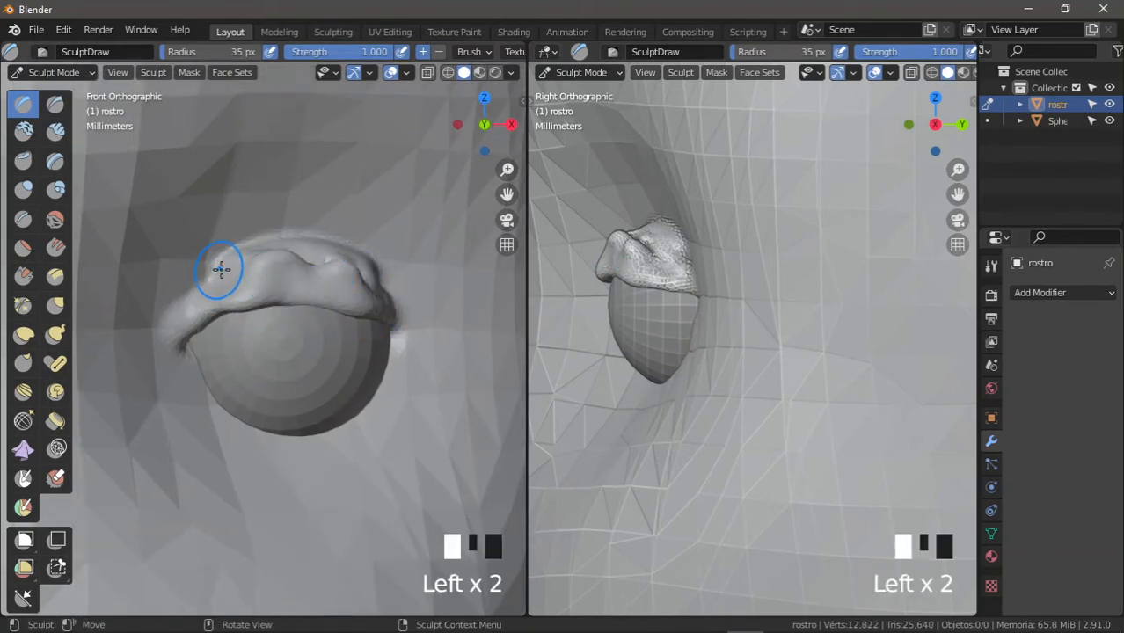
{"action": "left_click_drag", "start_coordinate": [221, 269], "coordinate": [200, 283]}
{"action": "middle_click_drag", "start_coordinate": [243, 246], "coordinate": [175, 221], "text": "ctrl"}
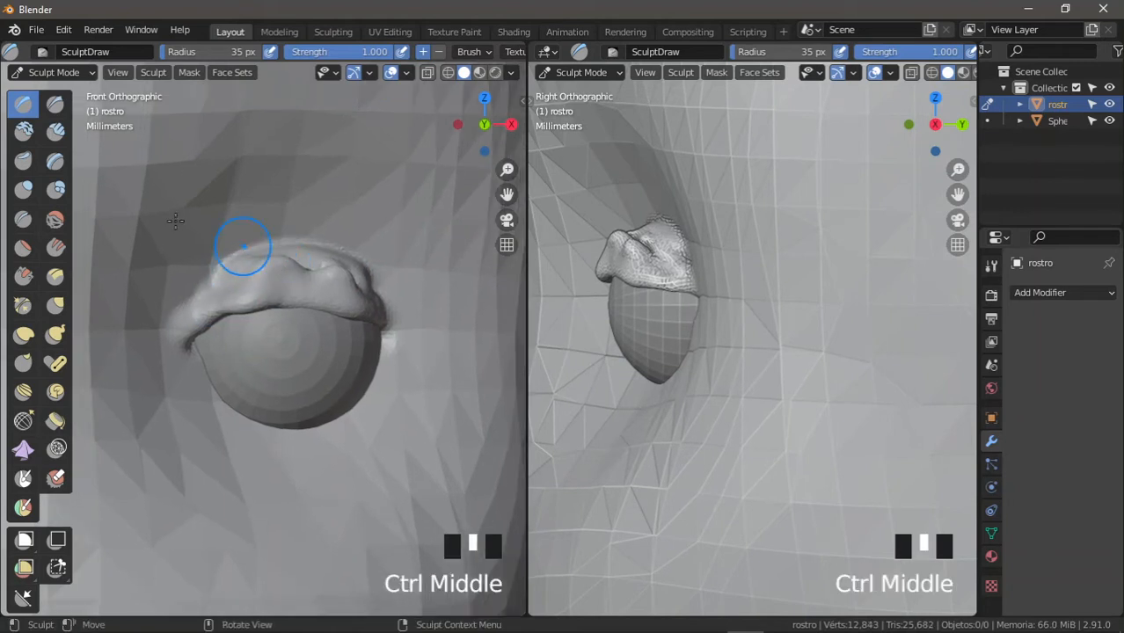
Step: Even out the lumpy upper eyelid and its lower edge with the Smooth brush at 52 px radius, in front and side views
{"action": "left_click", "coordinate": [55, 219]}
{"action": "middle_click_drag", "start_coordinate": [263, 304], "coordinate": [266, 286], "text": "ctrl"}
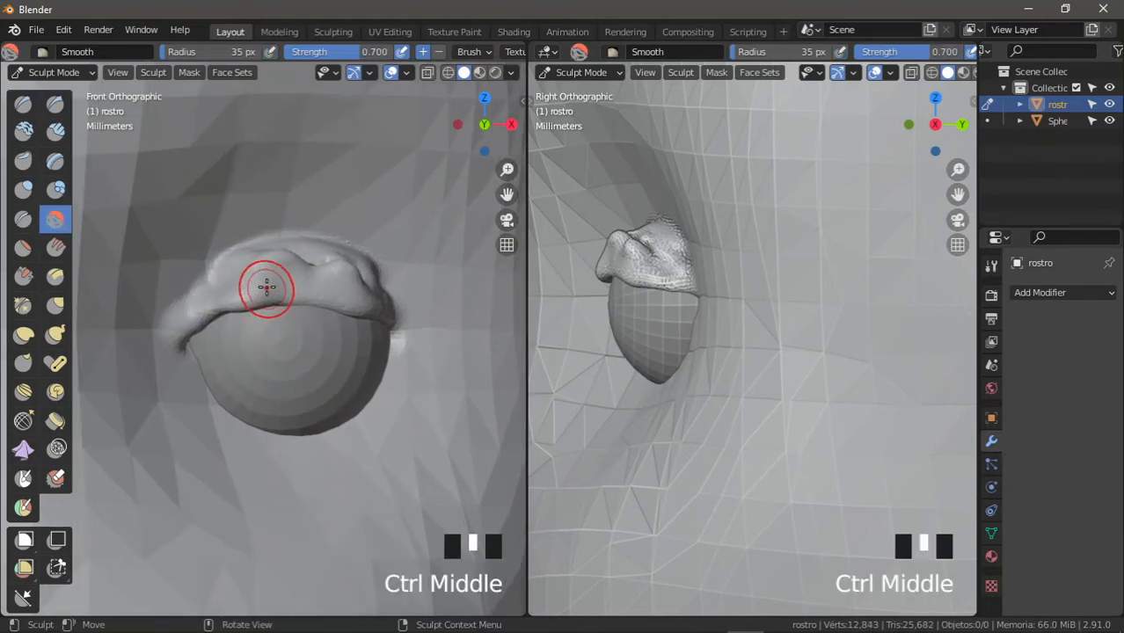
{"action": "key", "text": "f"}
{"action": "left_click", "coordinate": [249, 265]}
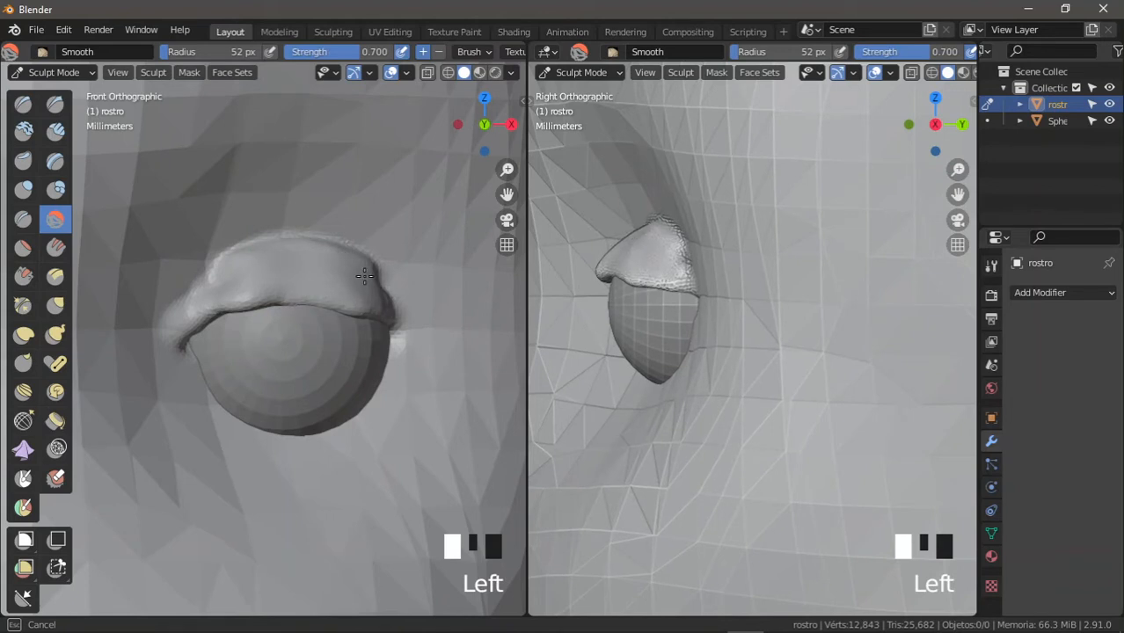
{"action": "left_click_drag", "start_coordinate": [364, 276], "coordinate": [384, 289]}
{"action": "mouse_move", "coordinate": [272, 247]}
{"action": "left_mouse_down"}
{"action": "mouse_move", "coordinate": [220, 261]}
{"action": "mouse_move", "coordinate": [161, 306]}
{"action": "left_mouse_up"}
{"action": "mouse_move", "coordinate": [226, 290]}
{"action": "left_mouse_down"}
{"action": "mouse_move", "coordinate": [243, 296]}
{"action": "mouse_move", "coordinate": [238, 305]}
{"action": "mouse_move", "coordinate": [373, 318]}
{"action": "left_mouse_up"}
{"action": "mouse_move", "coordinate": [240, 310]}
{"action": "left_mouse_down"}
{"action": "mouse_move", "coordinate": [220, 321]}
{"action": "mouse_move", "coordinate": [253, 314]}
{"action": "mouse_move", "coordinate": [246, 304]}
{"action": "left_mouse_up"}
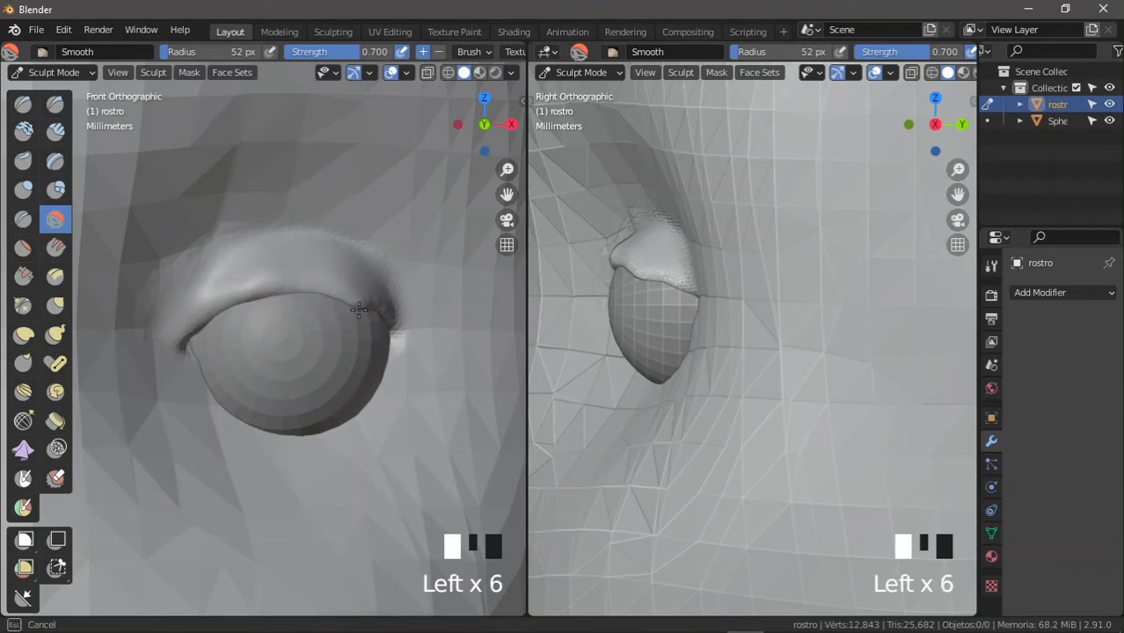
{"action": "left_click_drag", "start_coordinate": [366, 313], "coordinate": [346, 308]}
{"action": "middle_click_drag", "start_coordinate": [644, 318], "coordinate": [644, 278], "text": "ctrl"}
{"action": "mouse_move", "coordinate": [632, 271]}
{"action": "left_mouse_down"}
{"action": "mouse_move", "coordinate": [624, 263]}
{"action": "mouse_move", "coordinate": [615, 276]}
{"action": "left_mouse_up"}
Step: Thicken the upper eyelid's lower rim with Draw brush strokes from the inner to the outer corner
{"action": "middle_click_drag", "start_coordinate": [279, 314], "coordinate": [268, 329], "text": "ctrl"}
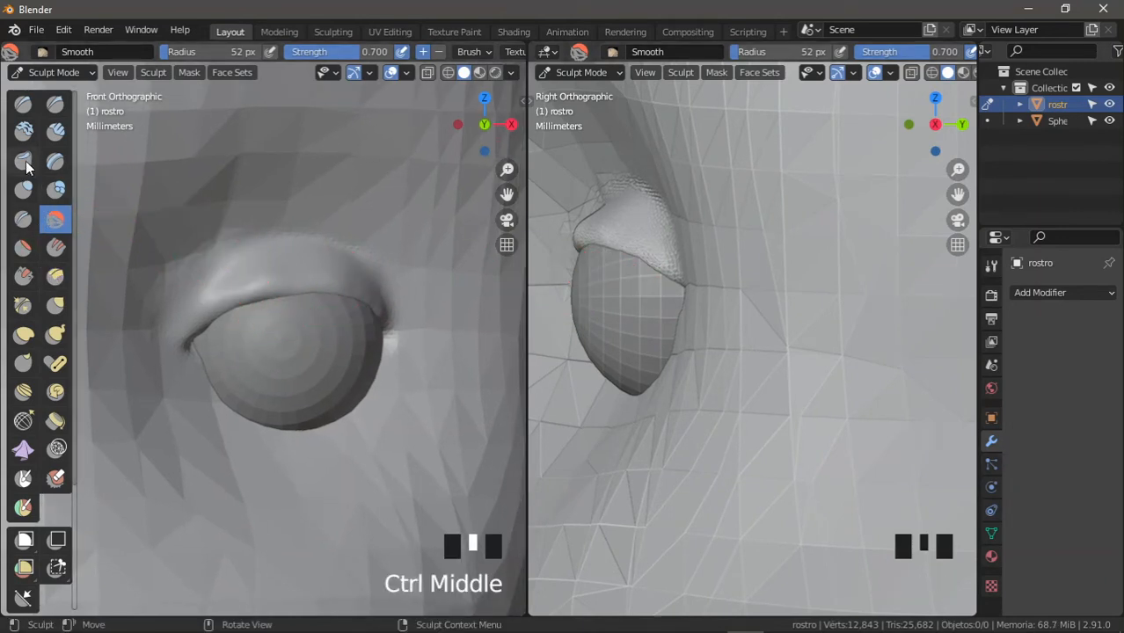
{"action": "left_click", "coordinate": [23, 104]}
{"action": "middle_click_drag", "start_coordinate": [264, 223], "coordinate": [220, 306], "text": "ctrl"}
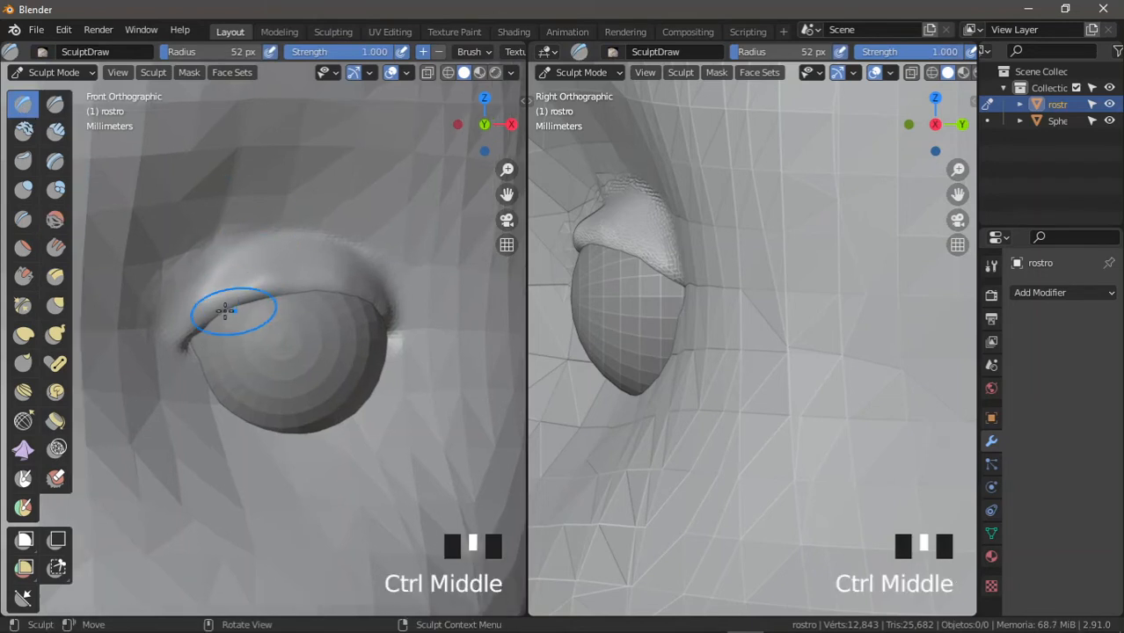
{"action": "mouse_move", "coordinate": [230, 304]}
{"action": "left_mouse_down"}
{"action": "mouse_move", "coordinate": [339, 297]}
{"action": "mouse_move", "coordinate": [383, 307]}
{"action": "left_mouse_up"}
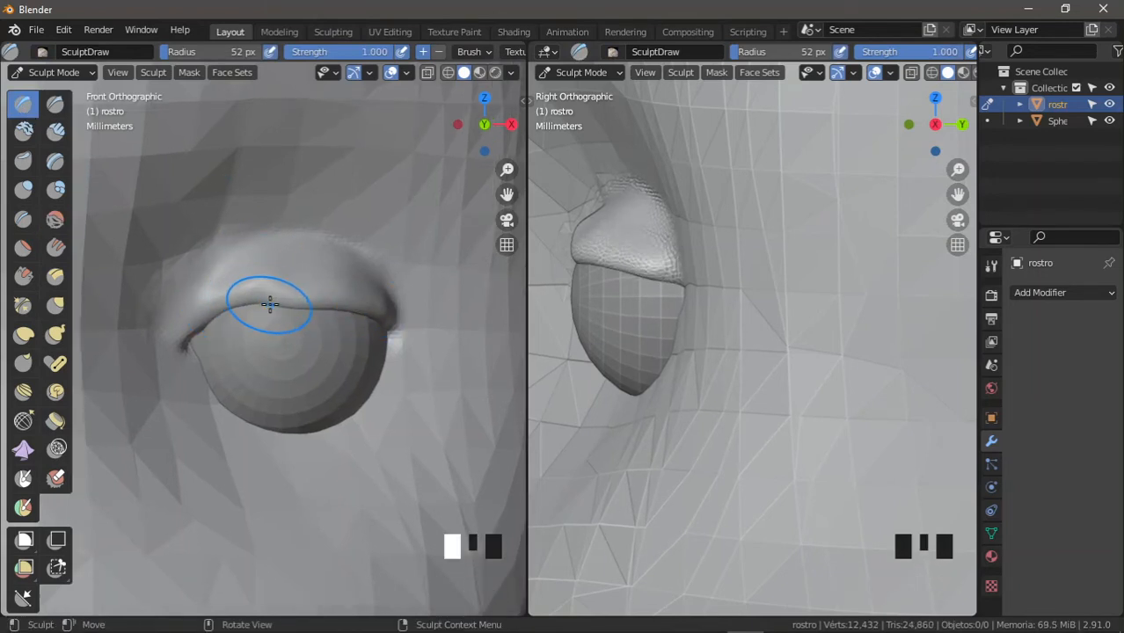
{"action": "left_click_drag", "start_coordinate": [268, 304], "coordinate": [221, 314]}
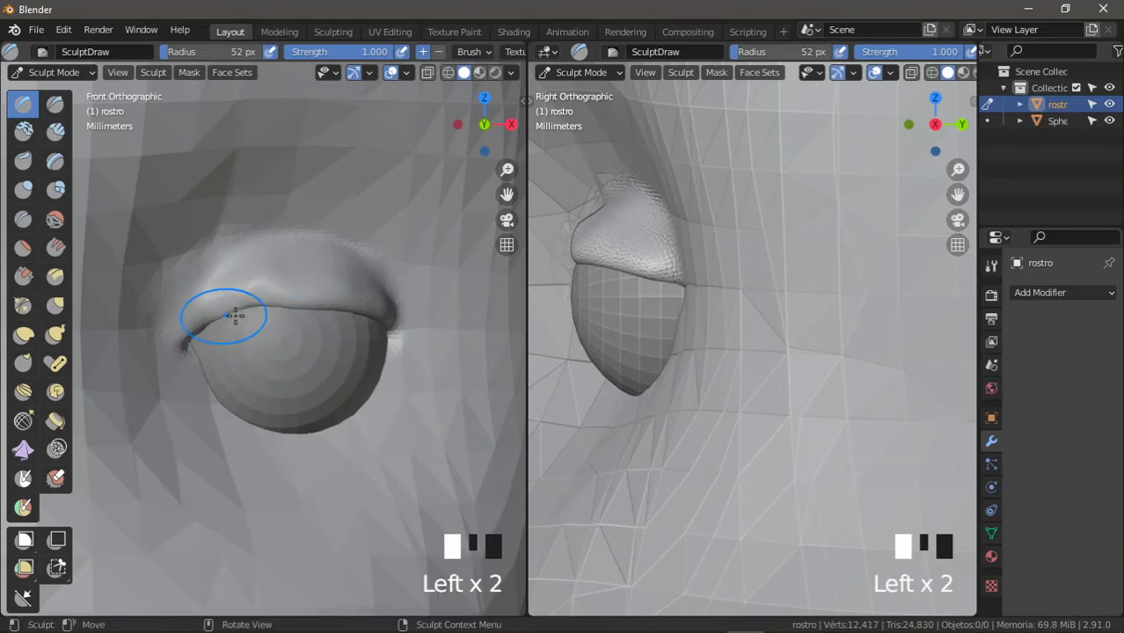
Step: Soften the inner half of the upper eyelid with the Smooth brush
{"action": "left_click", "coordinate": [56, 220]}
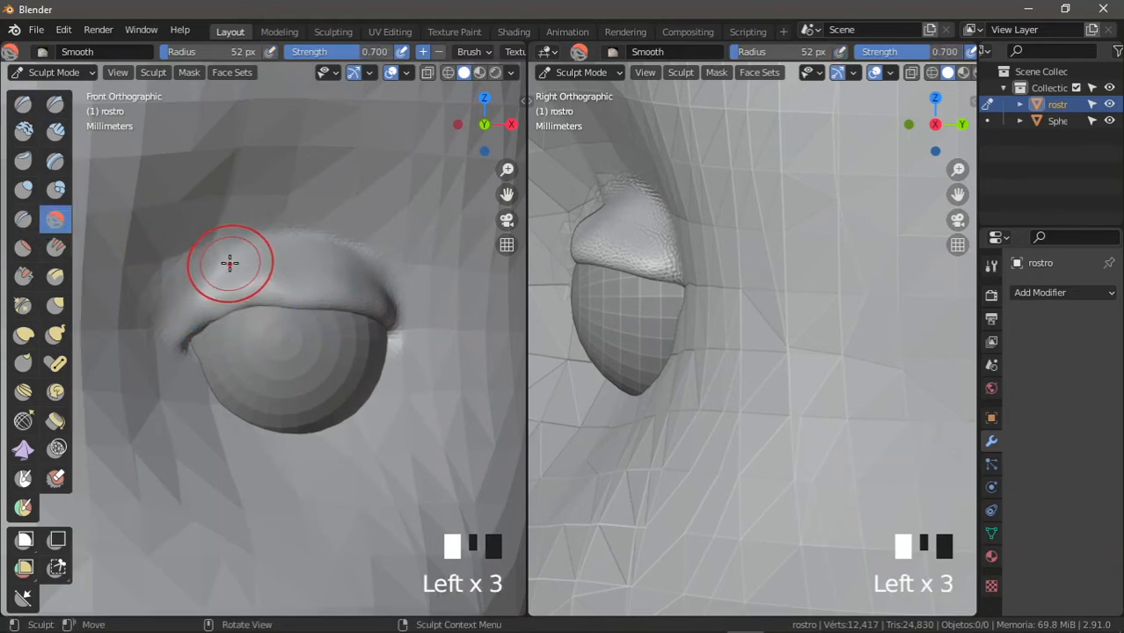
{"action": "middle_click_drag", "start_coordinate": [248, 294], "coordinate": [265, 271], "text": "ctrl"}
{"action": "mouse_move", "coordinate": [266, 271]}
{"action": "left_mouse_down"}
{"action": "mouse_move", "coordinate": [214, 285]}
{"action": "mouse_move", "coordinate": [120, 230]}
{"action": "left_mouse_up"}
Step: Add more material along the inner half of the upper eyelid's rim with short Draw strokes
{"action": "left_click", "coordinate": [23, 104]}
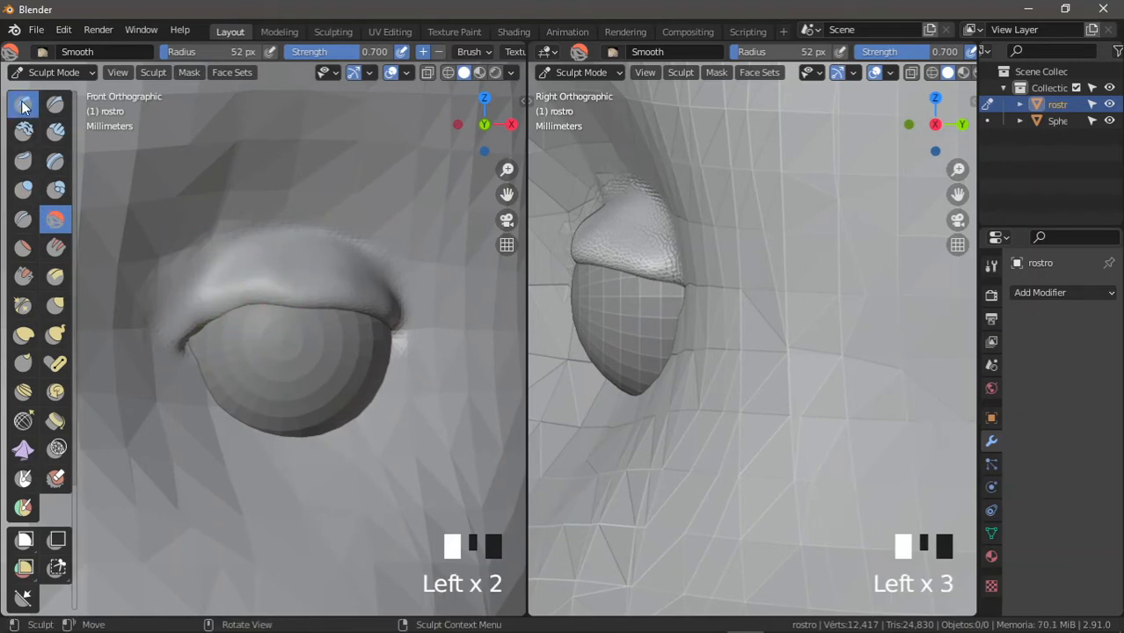
{"action": "middle_click_drag", "start_coordinate": [183, 307], "coordinate": [238, 307], "text": "ctrl"}
{"action": "left_click_drag", "start_coordinate": [239, 308], "coordinate": [275, 305]}
{"action": "left_click_drag", "start_coordinate": [232, 305], "coordinate": [276, 301]}
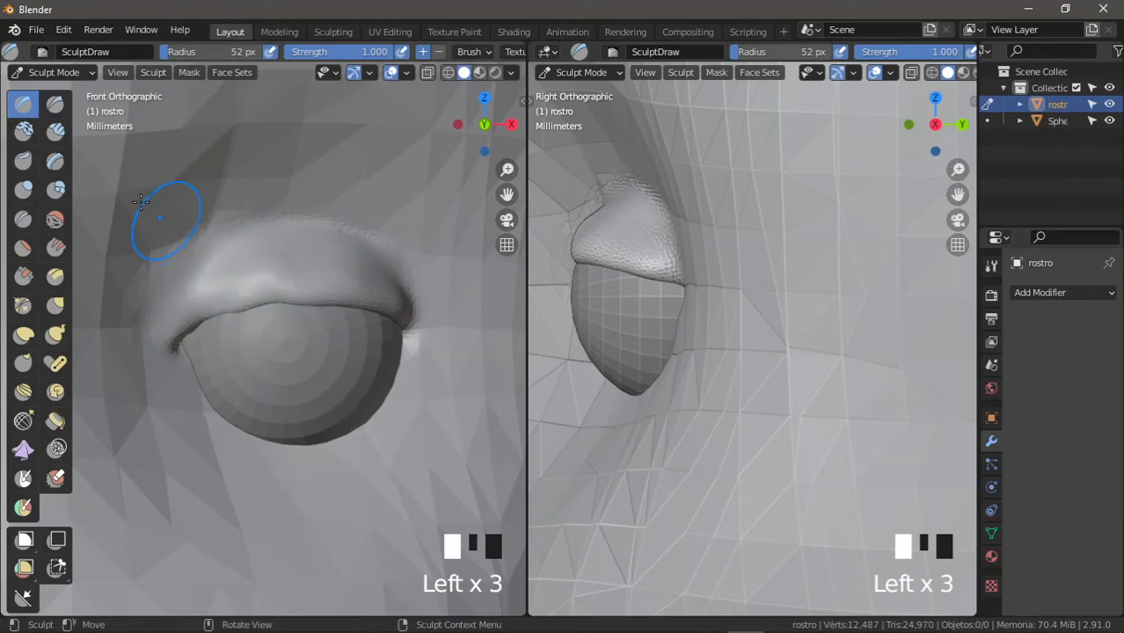
Step: Smooth the upper eyelid's rim above the eyeball from the inner side outward
{"action": "left_click", "coordinate": [54, 219]}
{"action": "left_click_drag", "start_coordinate": [234, 322], "coordinate": [316, 304]}
{"action": "middle_click_drag", "start_coordinate": [338, 263], "coordinate": [319, 314], "text": "ctrl"}
Step: Smooth the face's front profile from below the eyes down toward the chin in the right side view
{"action": "mouse_move", "coordinate": [694, 316]}
{"action": "middle_mouse_down", "text": "ctrl"}
{"action": "mouse_move", "coordinate": [702, 333]}
{"action": "mouse_move", "coordinate": [796, 297]}
{"action": "middle_mouse_up", "text": "ctrl"}
{"action": "middle_click_drag", "start_coordinate": [735, 279], "coordinate": [682, 302]}
{"action": "key", "text": "KP_3"}
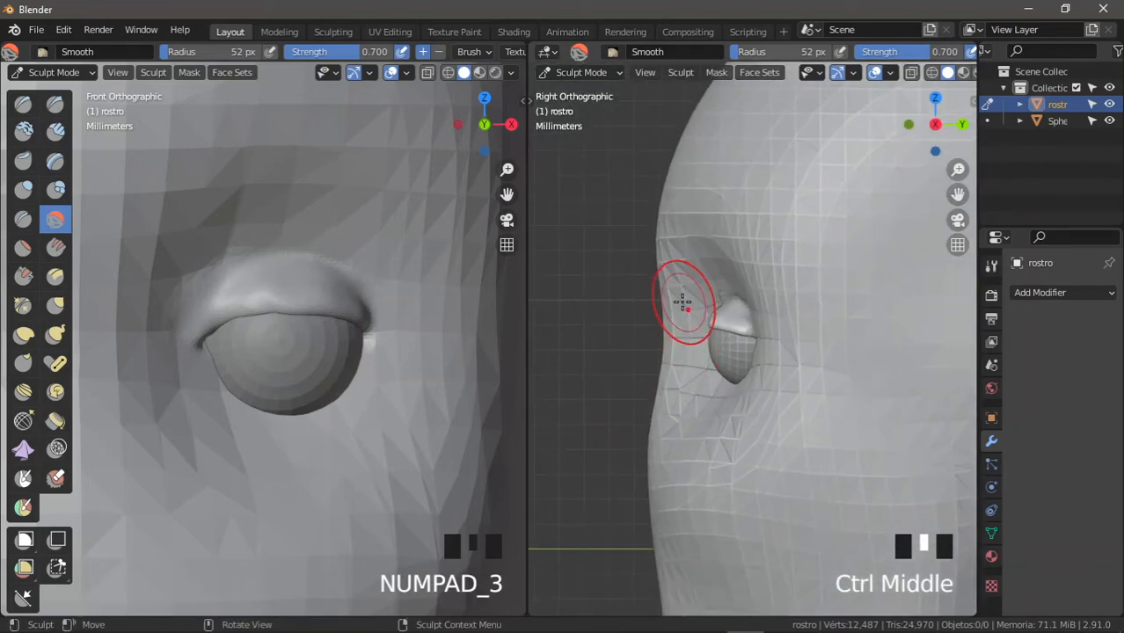
{"action": "middle_click_drag", "start_coordinate": [643, 394], "coordinate": [658, 351], "text": "ctrl"}
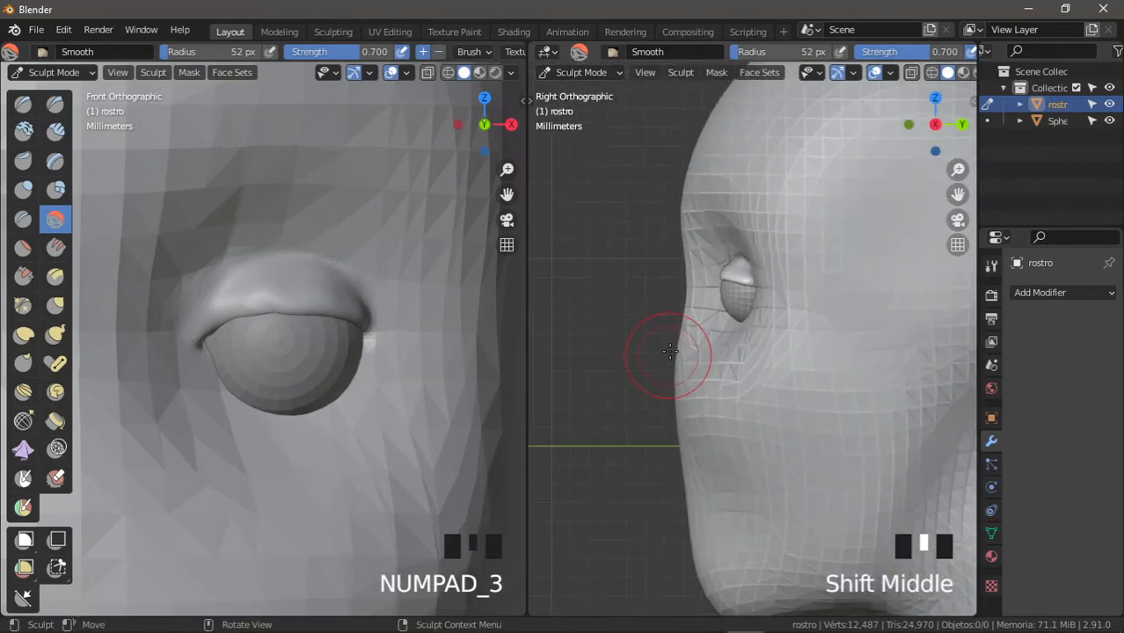
{"action": "left_click", "coordinate": [670, 361]}
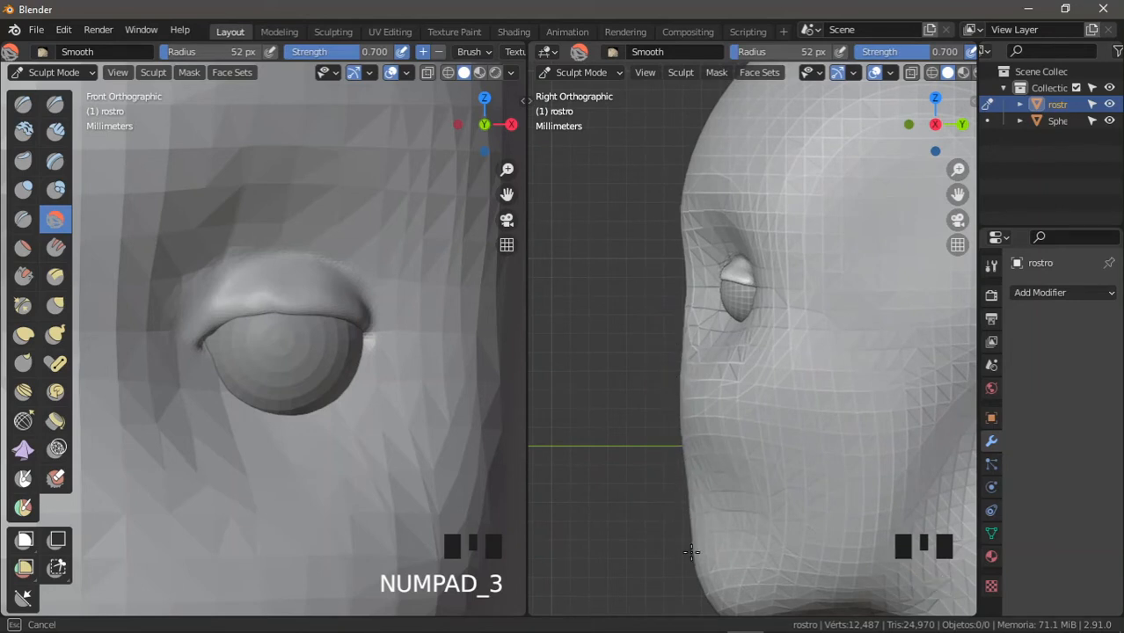
Step: Smooth the upper eyelid's surface from the inner side to the outer corner with the Smooth brush
{"action": "middle_click_drag", "start_coordinate": [693, 321], "coordinate": [744, 321], "text": "ctrl"}
{"action": "middle_click_drag", "start_coordinate": [250, 321], "coordinate": [225, 256], "text": "ctrl"}
{"action": "left_click_drag", "start_coordinate": [225, 256], "coordinate": [208, 276]}
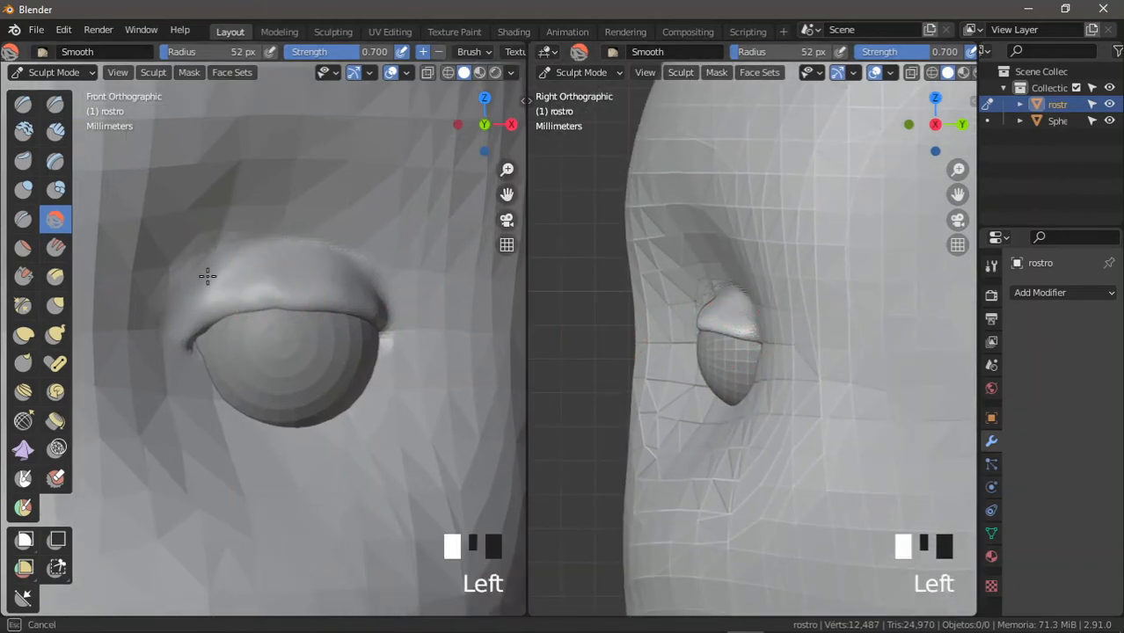
{"action": "left_click_drag", "start_coordinate": [344, 256], "coordinate": [360, 293]}
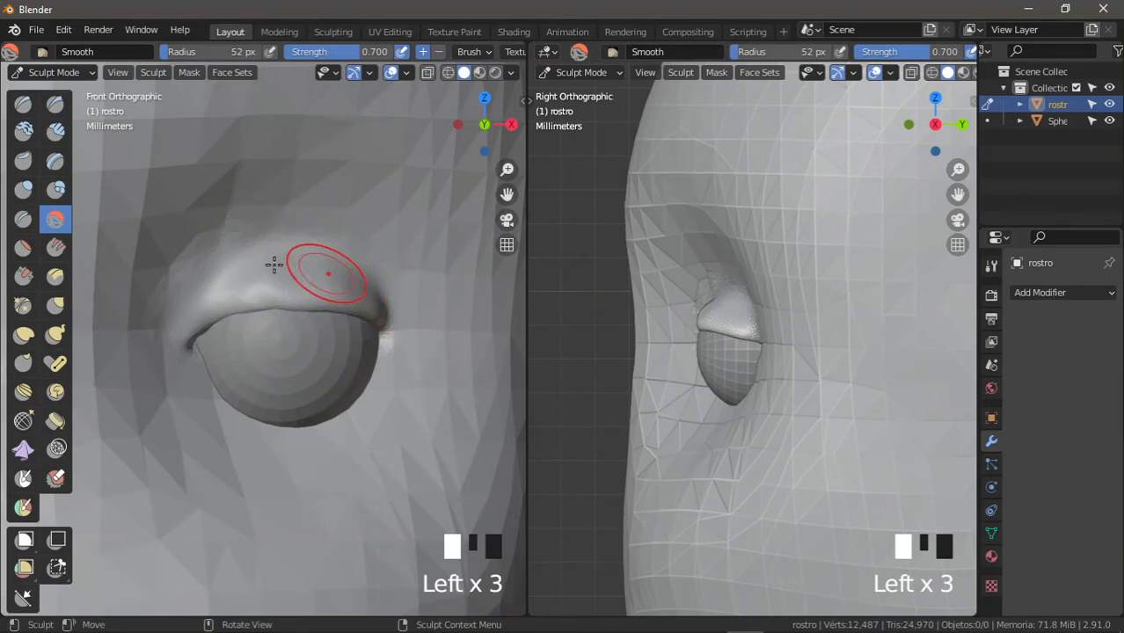
{"action": "mouse_move", "coordinate": [274, 265]}
{"action": "middle_mouse_down", "text": "ctrl"}
{"action": "mouse_move", "coordinate": [333, 287]}
{"action": "mouse_move", "coordinate": [364, 259]}
{"action": "middle_mouse_up", "text": "ctrl"}
{"action": "left_click_drag", "start_coordinate": [364, 258], "coordinate": [278, 266]}
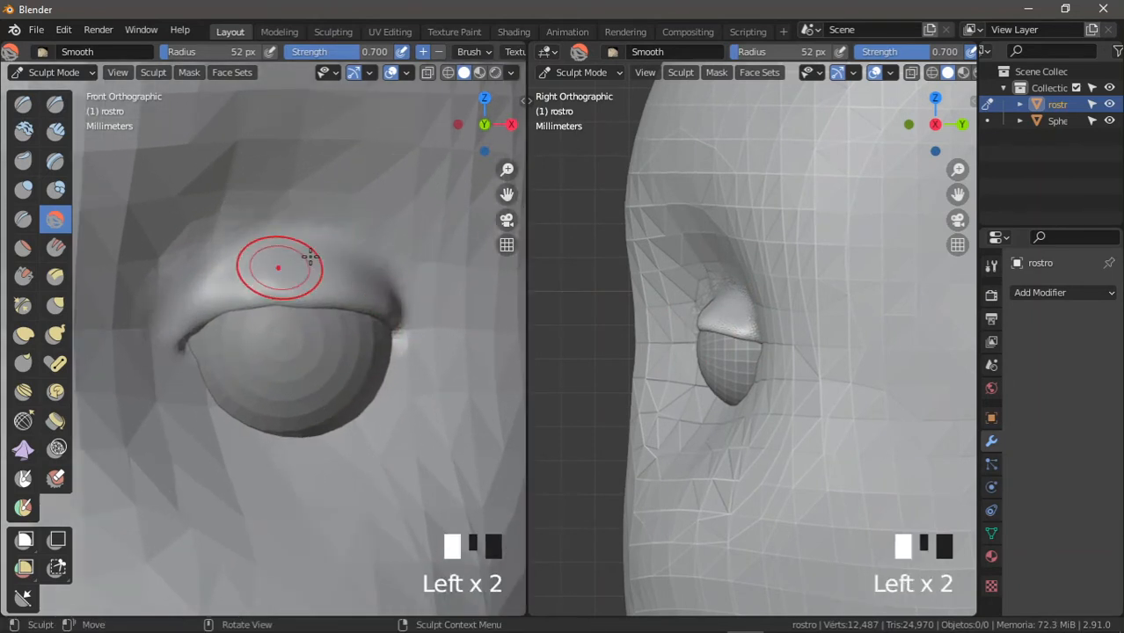
Step: Build up a fold of material between the upper eyelid and the brow with the Draw brush, reaching past the outer corner
{"action": "mouse_move", "coordinate": [309, 253]}
{"action": "middle_mouse_down", "text": "ctrl"}
{"action": "mouse_move", "coordinate": [283, 281]}
{"action": "mouse_move", "coordinate": [351, 294]}
{"action": "mouse_move", "coordinate": [273, 295]}
{"action": "mouse_move", "coordinate": [427, 271]}
{"action": "middle_mouse_up", "text": "ctrl"}
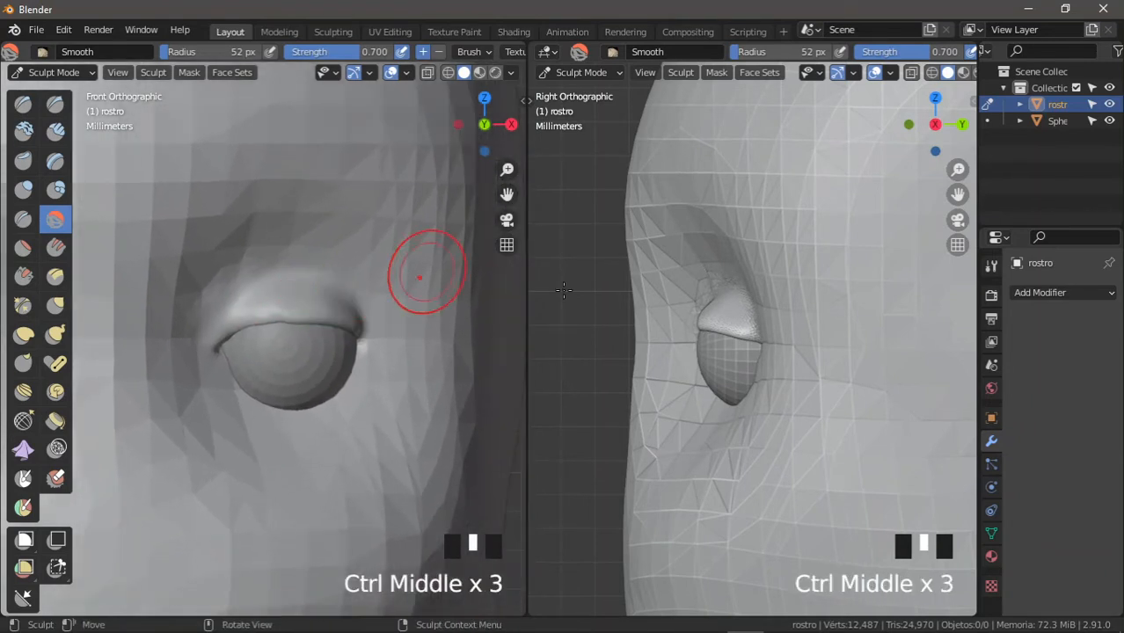
{"action": "middle_click_drag", "start_coordinate": [734, 330], "coordinate": [685, 278], "text": "ctrl"}
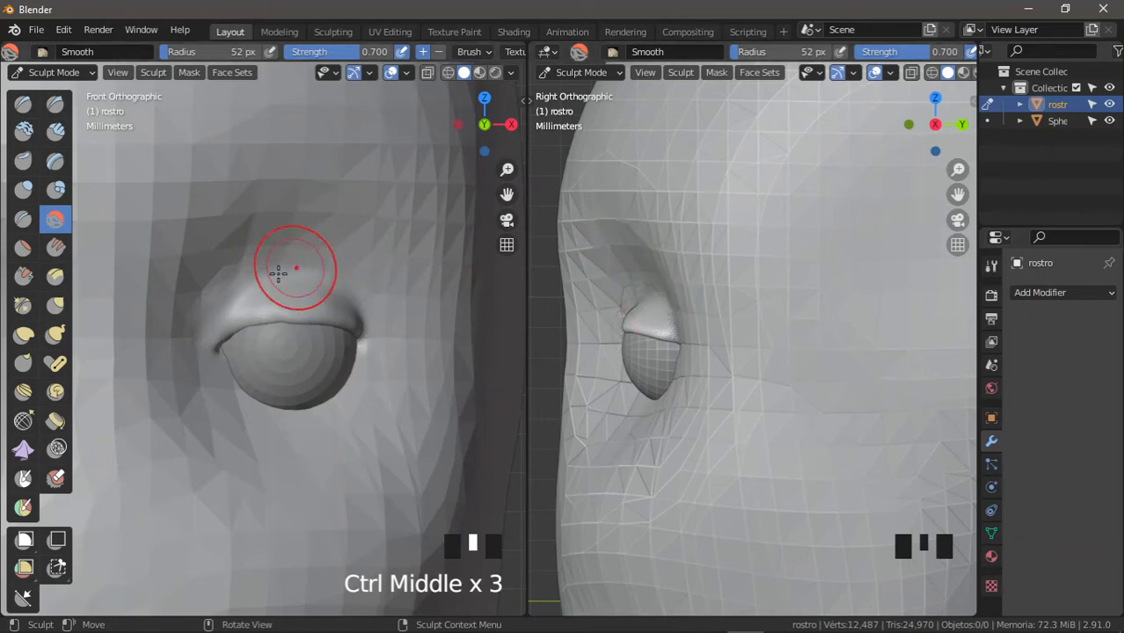
{"action": "middle_click_drag", "start_coordinate": [294, 271], "coordinate": [250, 281], "text": "ctrl"}
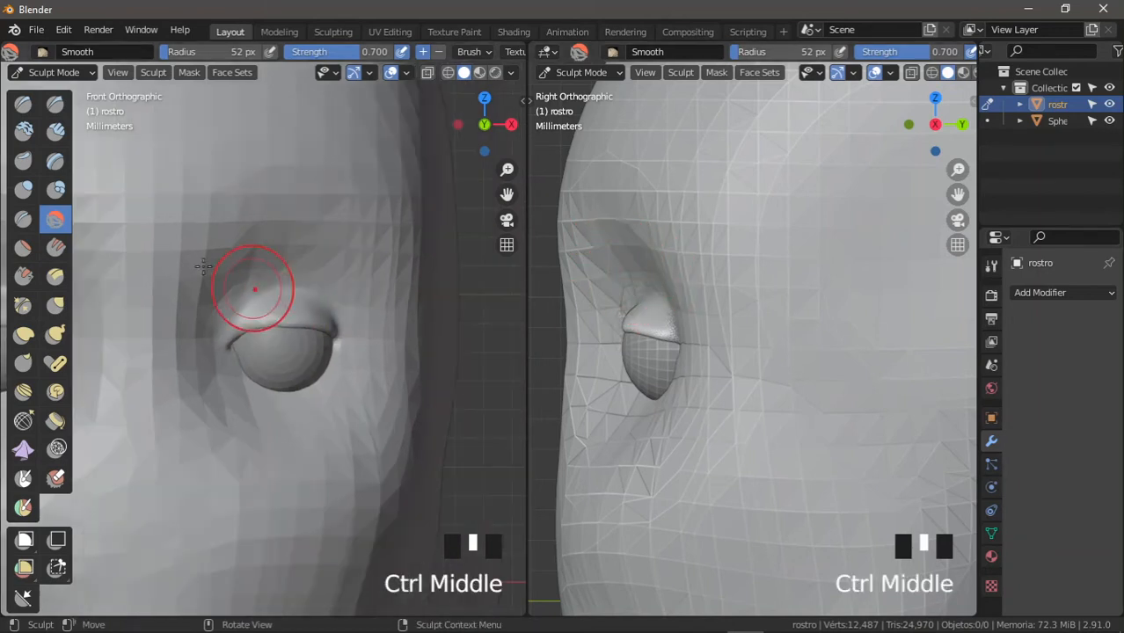
{"action": "left_click", "coordinate": [58, 306]}
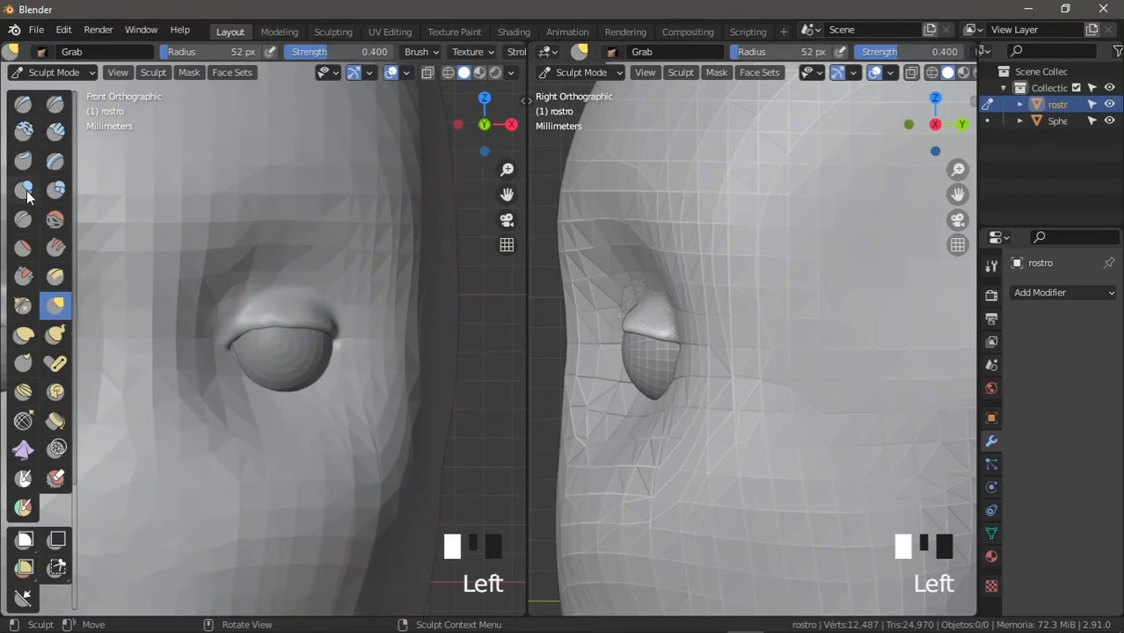
{"action": "left_click", "coordinate": [24, 104]}
{"action": "mouse_move", "coordinate": [349, 264]}
{"action": "middle_mouse_down", "text": "ctrl"}
{"action": "mouse_move", "coordinate": [349, 236]}
{"action": "mouse_move", "coordinate": [282, 241]}
{"action": "middle_mouse_up", "text": "ctrl"}
{"action": "mouse_move", "coordinate": [282, 241]}
{"action": "left_mouse_down"}
{"action": "mouse_move", "coordinate": [388, 276]}
{"action": "mouse_move", "coordinate": [273, 240]}
{"action": "mouse_move", "coordinate": [355, 234]}
{"action": "left_mouse_up"}
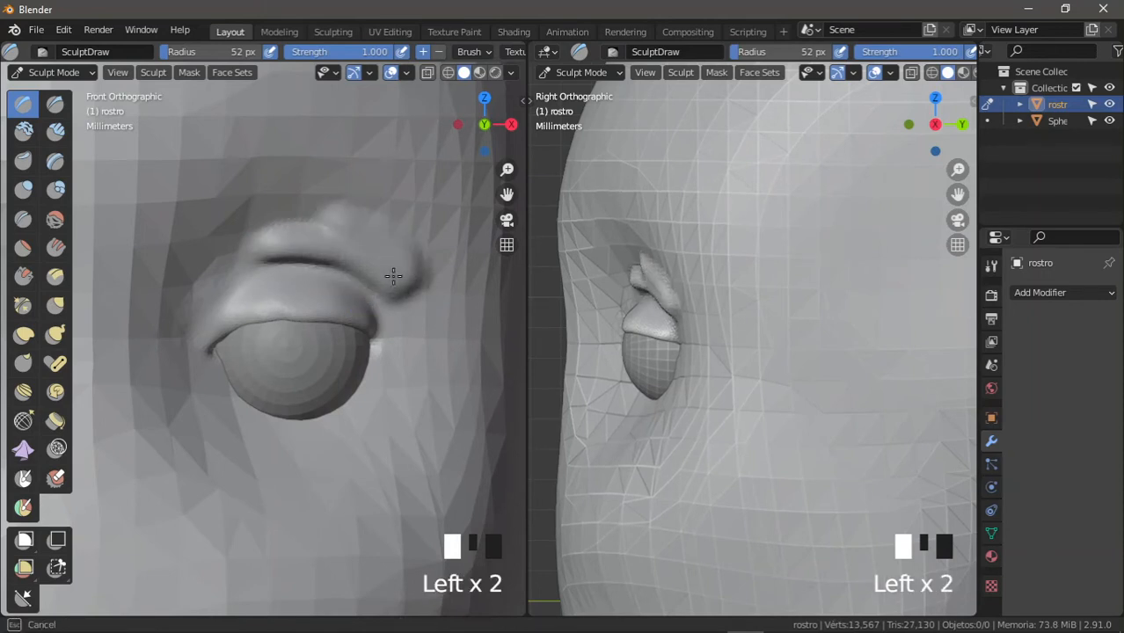
{"action": "left_click_drag", "start_coordinate": [384, 289], "coordinate": [277, 251]}
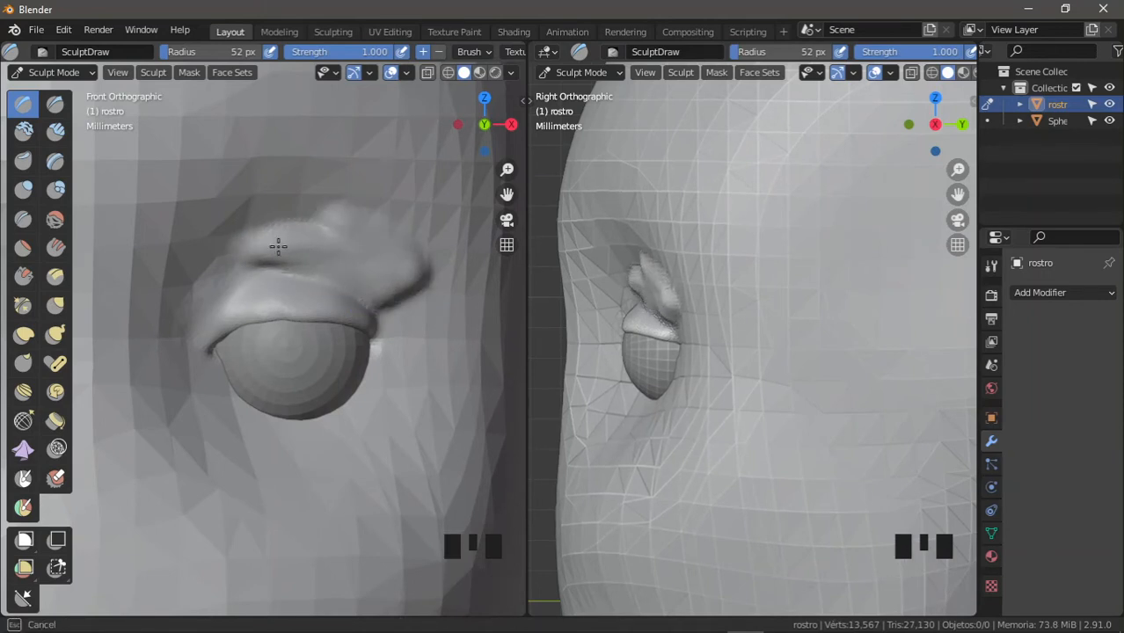
{"action": "left_click_drag", "start_coordinate": [384, 243], "coordinate": [369, 243]}
Step: Smooth the outer end of the added fold into the surface beside the eye
{"action": "left_click", "coordinate": [55, 218]}
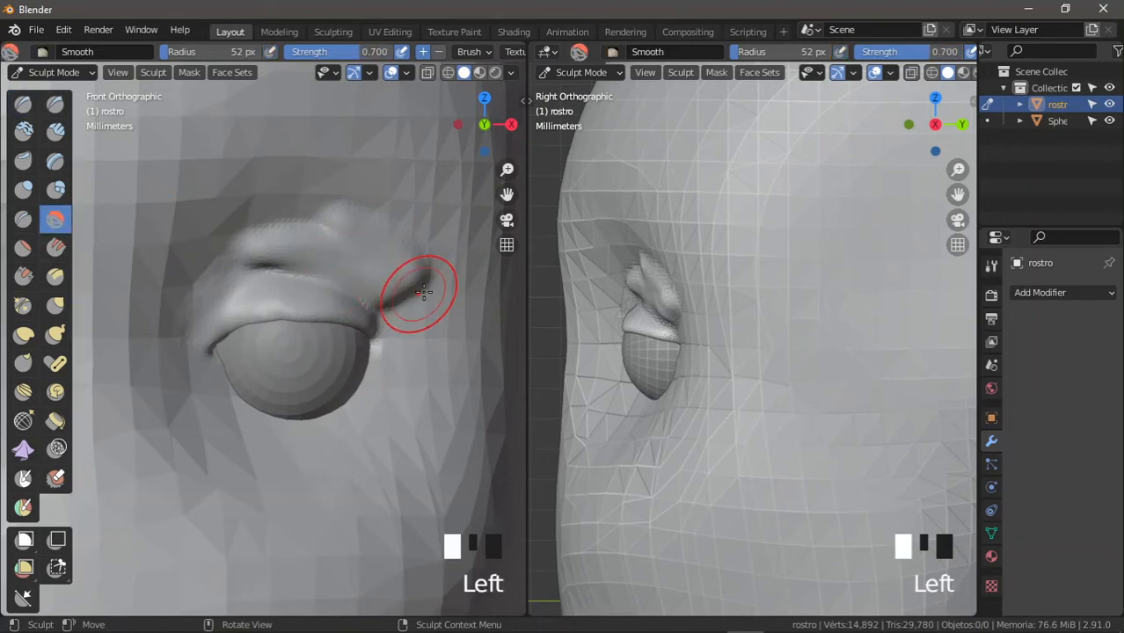
{"action": "left_click_drag", "start_coordinate": [413, 288], "coordinate": [409, 282]}
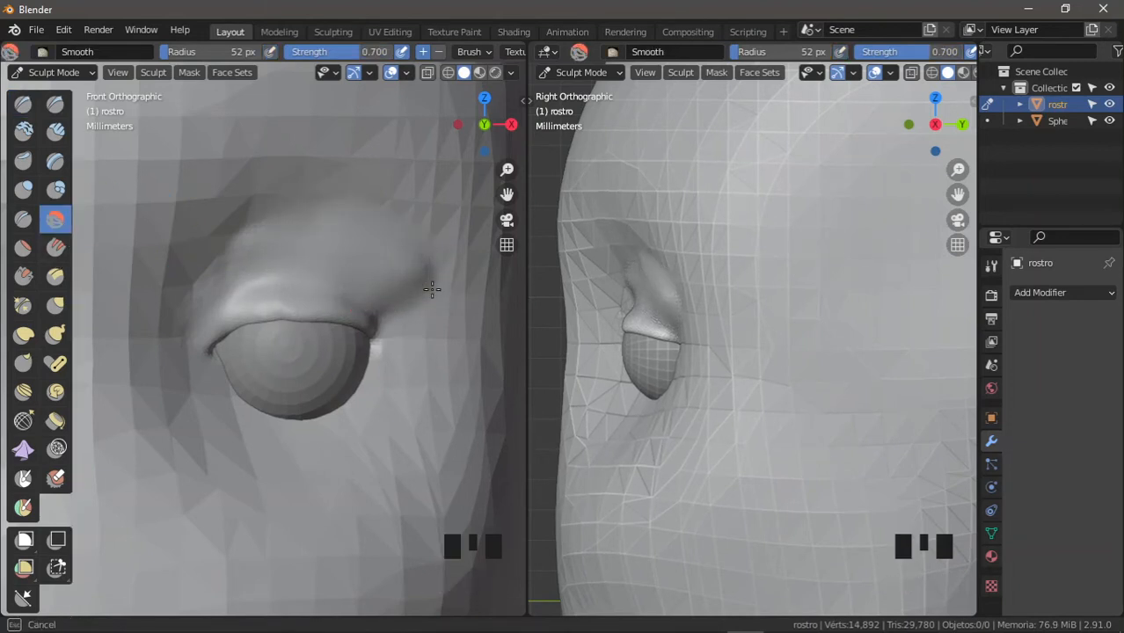
{"action": "left_click_drag", "start_coordinate": [398, 245], "coordinate": [399, 271]}
{"action": "mouse_move", "coordinate": [399, 281]}
{"action": "left_mouse_down"}
{"action": "mouse_move", "coordinate": [398, 304]}
{"action": "mouse_move", "coordinate": [386, 293]}
{"action": "left_mouse_up"}
Step: Blend the rest of the fold into the upper eyelid and brow with Smooth strokes in the front and side views
{"action": "middle_click_drag", "start_coordinate": [397, 343], "coordinate": [397, 274], "text": "ctrl"}
{"action": "left_click_drag", "start_coordinate": [279, 255], "coordinate": [268, 250]}
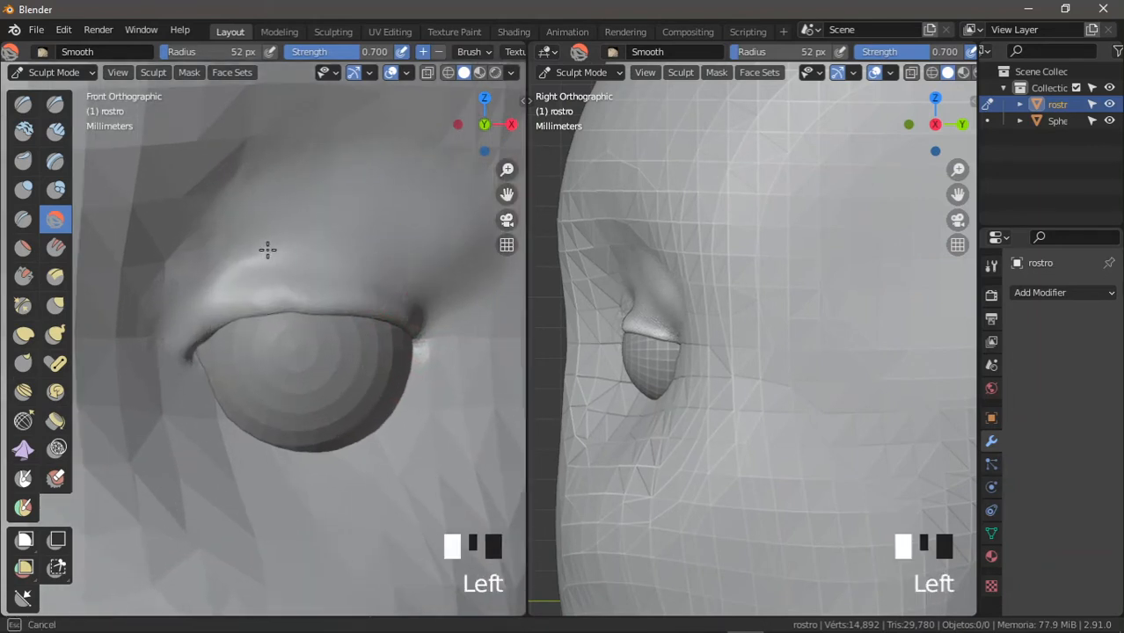
{"action": "left_click_drag", "start_coordinate": [357, 240], "coordinate": [345, 216]}
{"action": "middle_click_drag", "start_coordinate": [345, 216], "coordinate": [312, 251], "text": "ctrl"}
{"action": "mouse_move", "coordinate": [268, 234]}
{"action": "left_mouse_down"}
{"action": "mouse_move", "coordinate": [196, 281]}
{"action": "mouse_move", "coordinate": [298, 229]}
{"action": "mouse_move", "coordinate": [368, 256]}
{"action": "left_mouse_up"}
{"action": "middle_click_drag", "start_coordinate": [372, 258], "coordinate": [389, 352], "text": "ctrl"}
{"action": "middle_click_drag", "start_coordinate": [668, 351], "coordinate": [705, 307], "text": "ctrl"}
{"action": "left_click_drag", "start_coordinate": [692, 268], "coordinate": [682, 300]}
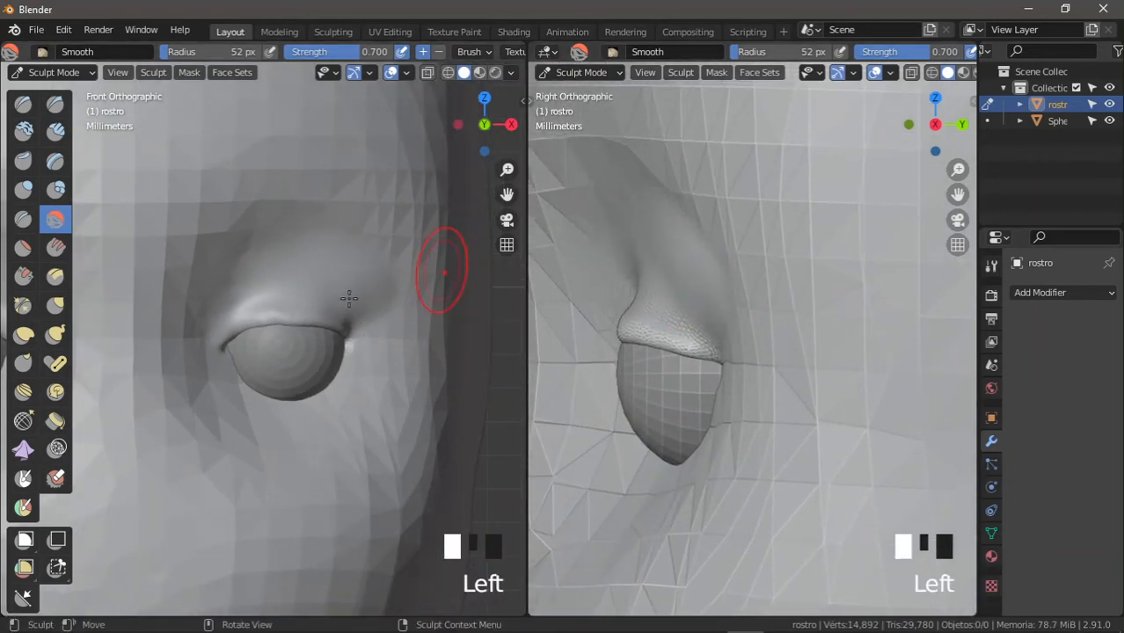
Step: Carve the fold line above the upper eyelid from the inner to the outer side with the Crease brush
{"action": "middle_click_drag", "start_coordinate": [349, 299], "coordinate": [299, 291], "text": "ctrl"}
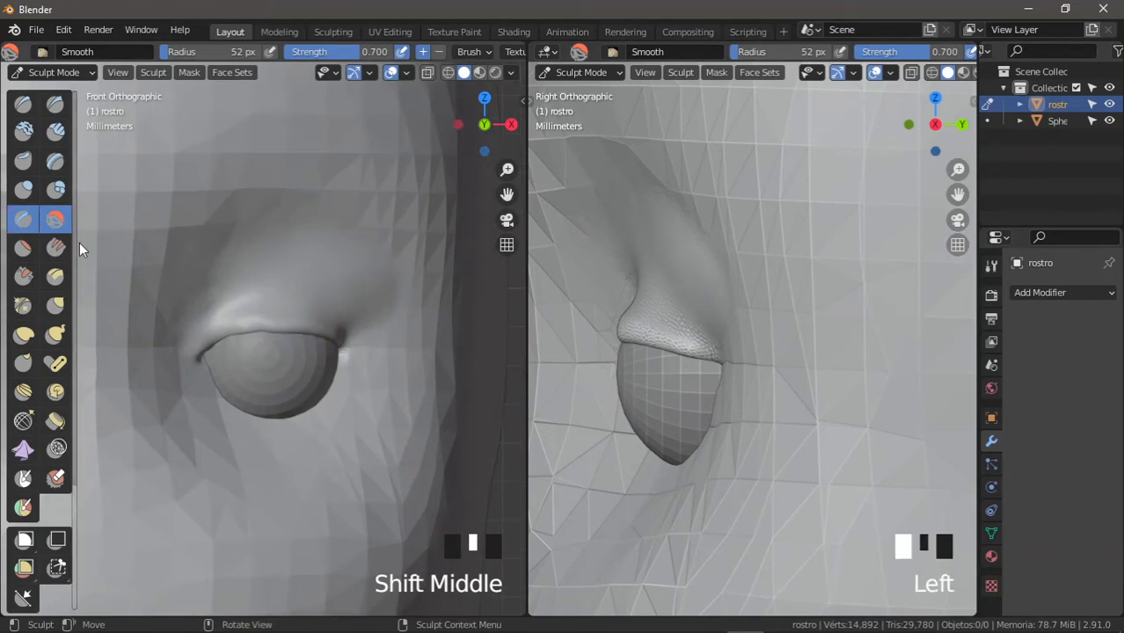
{"action": "middle_click_drag", "start_coordinate": [268, 334], "coordinate": [275, 301], "text": "ctrl"}
{"action": "mouse_move", "coordinate": [200, 290]}
{"action": "left_mouse_down"}
{"action": "mouse_move", "coordinate": [231, 271]}
{"action": "mouse_move", "coordinate": [274, 269]}
{"action": "mouse_move", "coordinate": [369, 305]}
{"action": "left_mouse_up"}
{"action": "middle_click_drag", "start_coordinate": [342, 247], "coordinate": [133, 195], "text": "ctrl"}
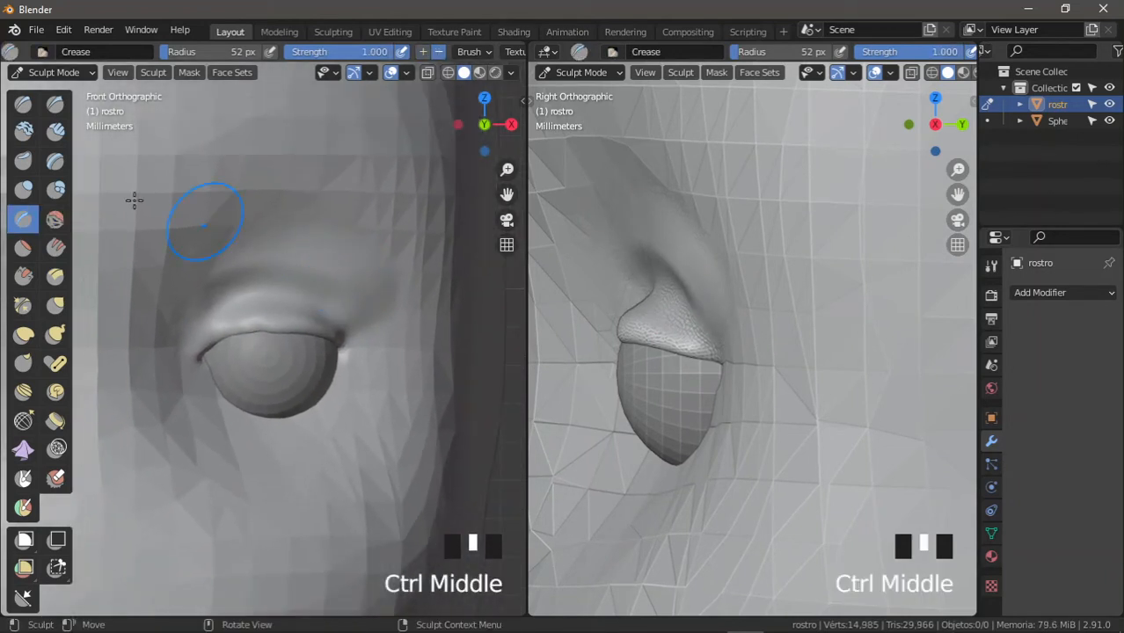
Step: Soften the creased fold line and the upper eyelid's rim with the Smooth brush
{"action": "left_click", "coordinate": [54, 218]}
{"action": "left_click_drag", "start_coordinate": [293, 278], "coordinate": [330, 270]}
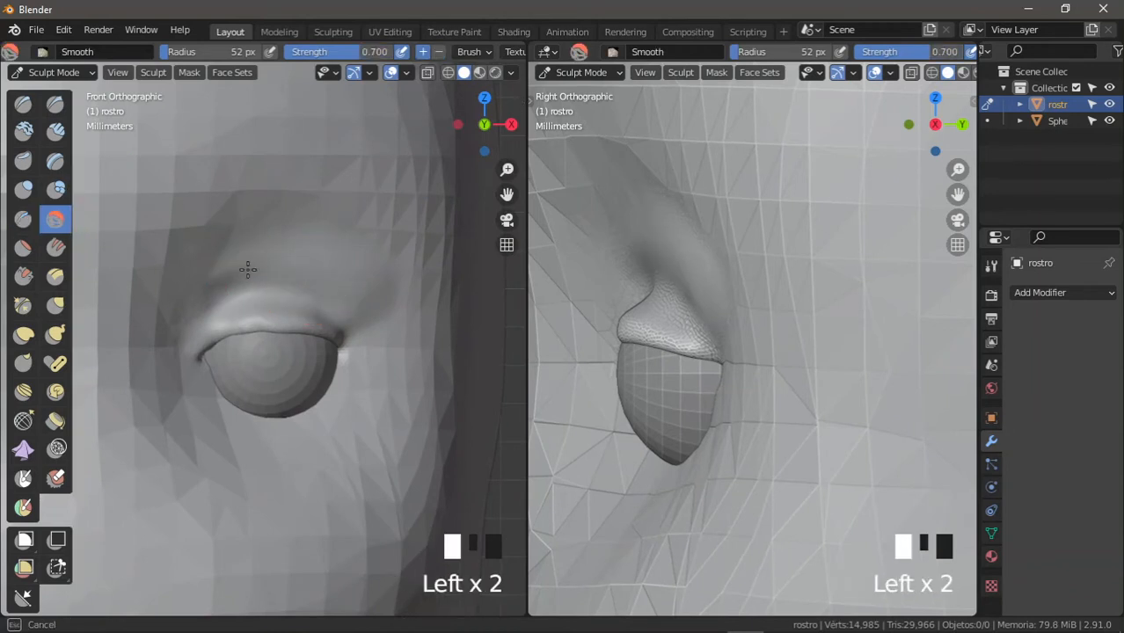
{"action": "mouse_move", "coordinate": [368, 310]}
{"action": "middle_mouse_down", "text": "ctrl"}
{"action": "mouse_move", "coordinate": [377, 270]}
{"action": "mouse_move", "coordinate": [376, 314]}
{"action": "middle_mouse_up", "text": "ctrl"}
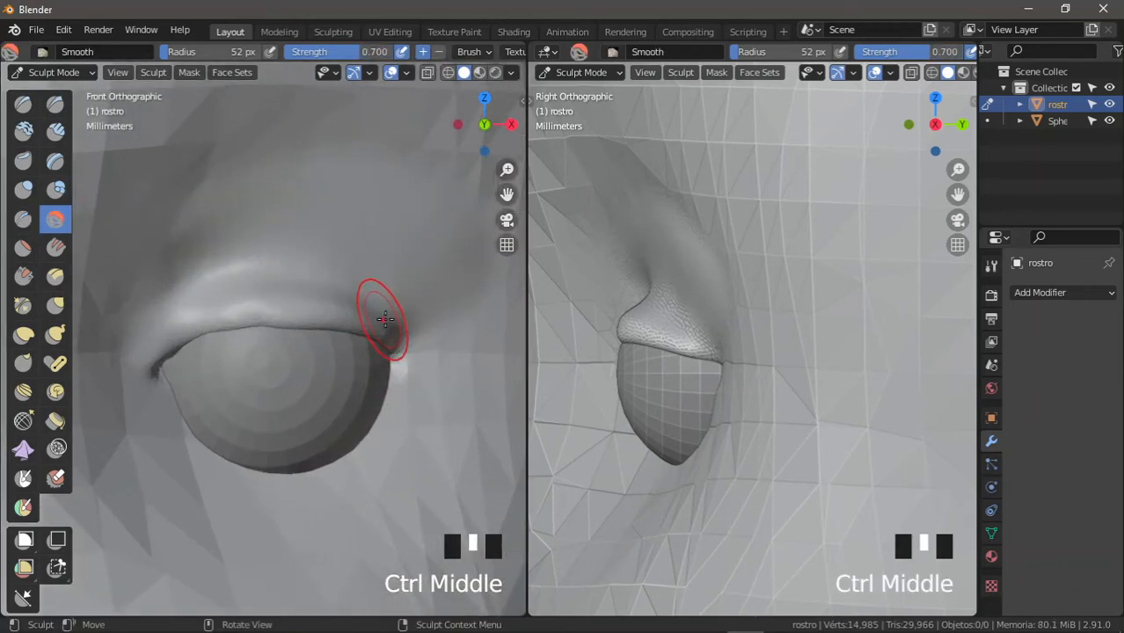
{"action": "left_click_drag", "start_coordinate": [376, 314], "coordinate": [244, 297]}
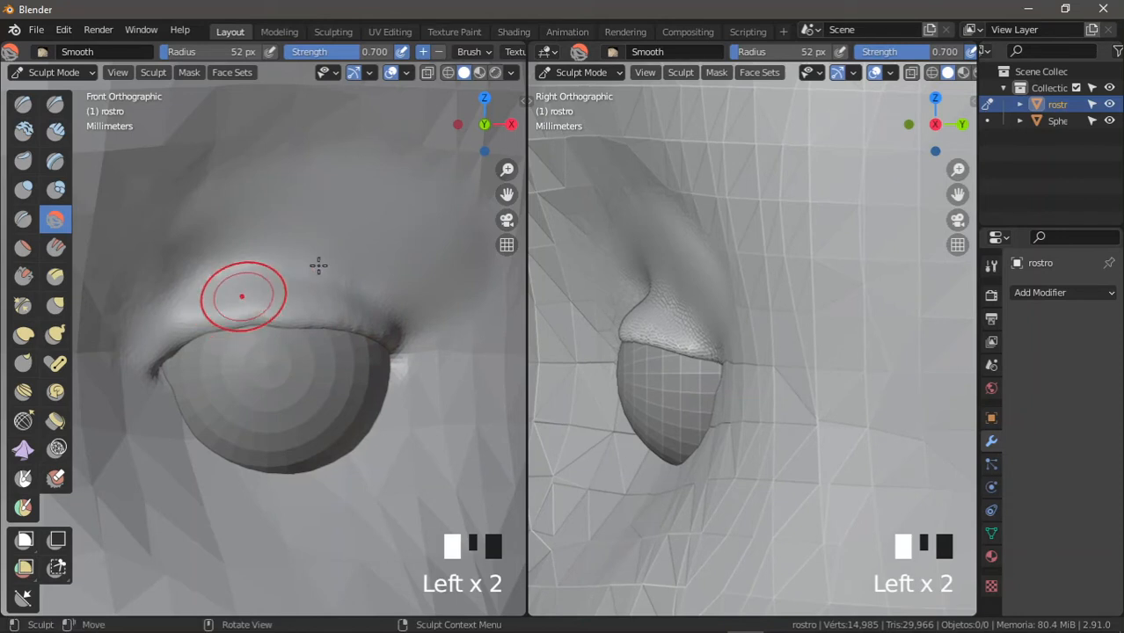
{"action": "mouse_move", "coordinate": [322, 266]}
{"action": "middle_mouse_down", "text": "ctrl"}
{"action": "mouse_move", "coordinate": [329, 308]}
{"action": "mouse_move", "coordinate": [345, 280]}
{"action": "middle_mouse_up", "text": "ctrl"}
Step: Pull the inner part of the upper eyelid's rim over the eyeball from above, using the Grab brush with a 93 px radius
{"action": "middle_click_drag", "start_coordinate": [578, 361], "coordinate": [697, 344], "text": "shift"}
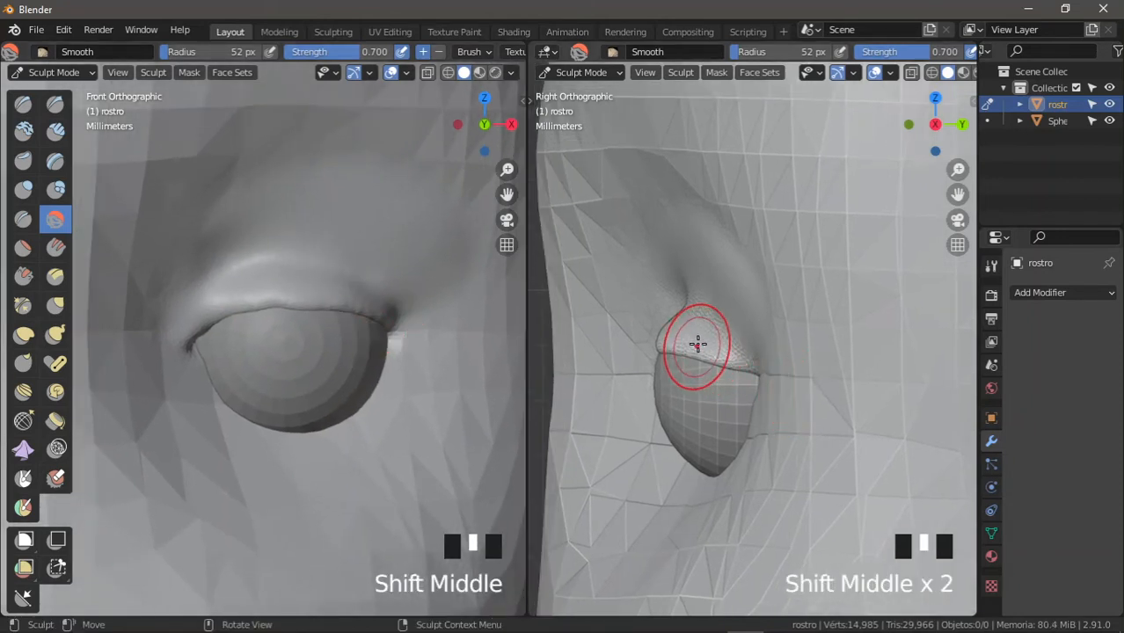
{"action": "middle_click_drag", "start_coordinate": [348, 311], "coordinate": [237, 327], "text": "ctrl"}
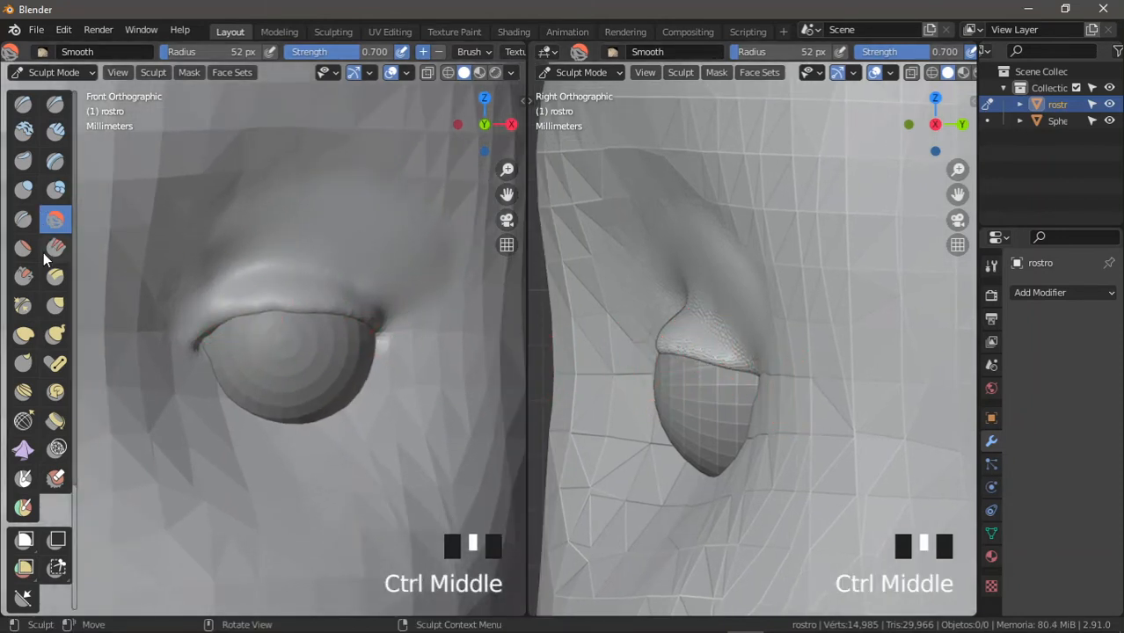
{"action": "left_click", "coordinate": [55, 305]}
{"action": "middle_click_drag", "start_coordinate": [746, 300], "coordinate": [686, 319], "text": "ctrl"}
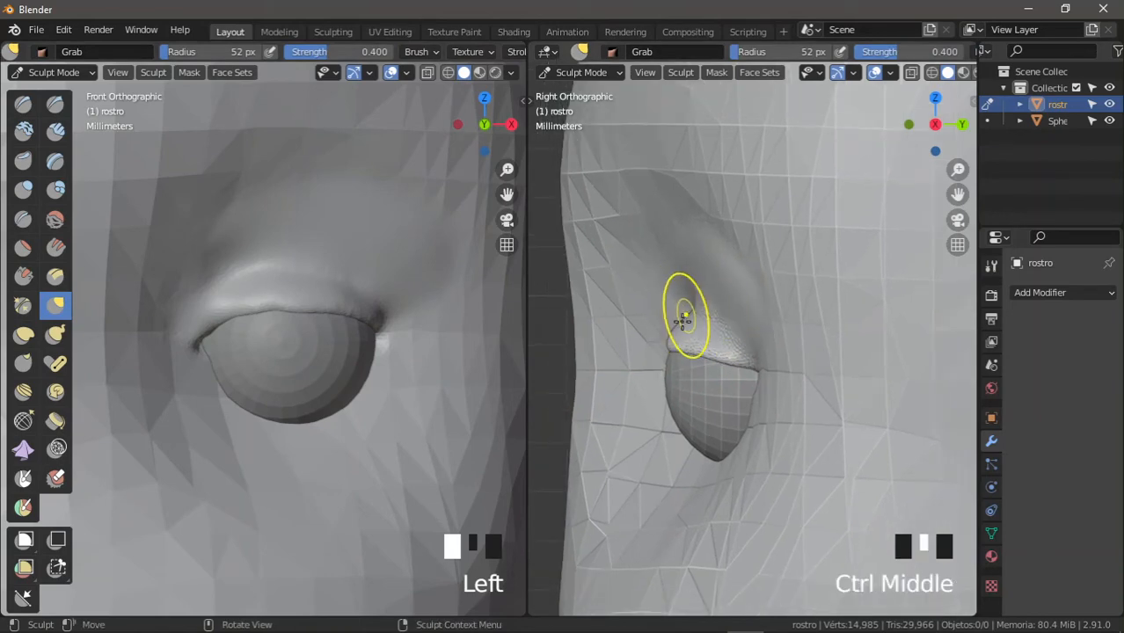
{"action": "key", "text": "f"}
{"action": "left_click", "coordinate": [702, 320]}
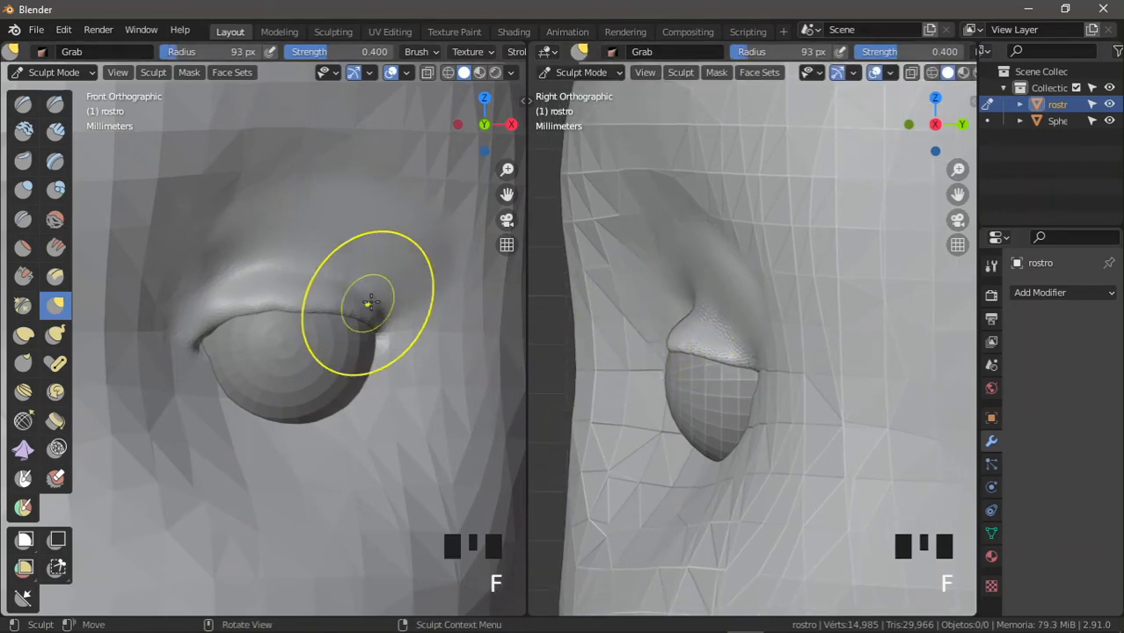
{"action": "mouse_move", "coordinate": [284, 293]}
{"action": "middle_mouse_down"}
{"action": "mouse_move", "coordinate": [282, 367]}
{"action": "mouse_move", "coordinate": [311, 241]}
{"action": "mouse_move", "coordinate": [293, 345]}
{"action": "mouse_move", "coordinate": [306, 343]}
{"action": "mouse_move", "coordinate": [277, 350]}
{"action": "mouse_move", "coordinate": [226, 334]}
{"action": "middle_mouse_up"}
{"action": "key", "text": "KP_Decimal"}
{"action": "mouse_move", "coordinate": [226, 334]}
{"action": "left_mouse_down"}
{"action": "mouse_move", "coordinate": [215, 351]}
{"action": "mouse_move", "coordinate": [266, 355]}
{"action": "left_mouse_up"}
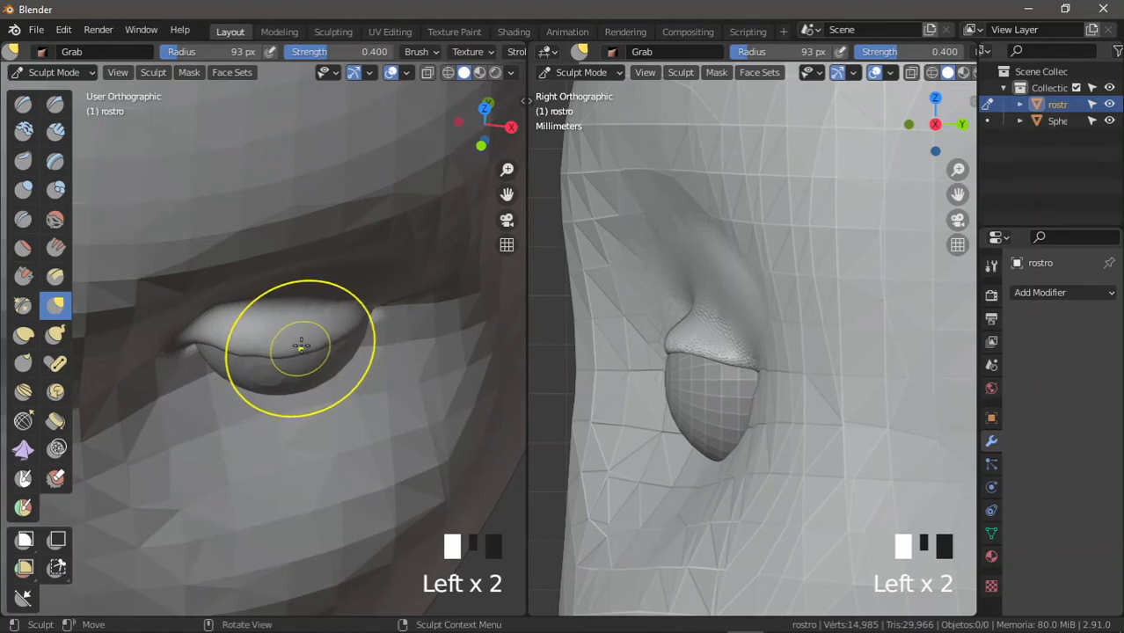
Step: Reshape the outer and middle parts of the upper eyelid's rim around the eyeball with the Grab brush
{"action": "middle_click_drag", "start_coordinate": [295, 345], "coordinate": [304, 339]}
{"action": "left_click_drag", "start_coordinate": [333, 348], "coordinate": [378, 345]}
{"action": "left_click_drag", "start_coordinate": [298, 346], "coordinate": [233, 351]}
{"action": "mouse_move", "coordinate": [250, 323]}
{"action": "middle_mouse_down"}
{"action": "mouse_move", "coordinate": [238, 332]}
{"action": "mouse_move", "coordinate": [264, 288]}
{"action": "middle_mouse_up"}
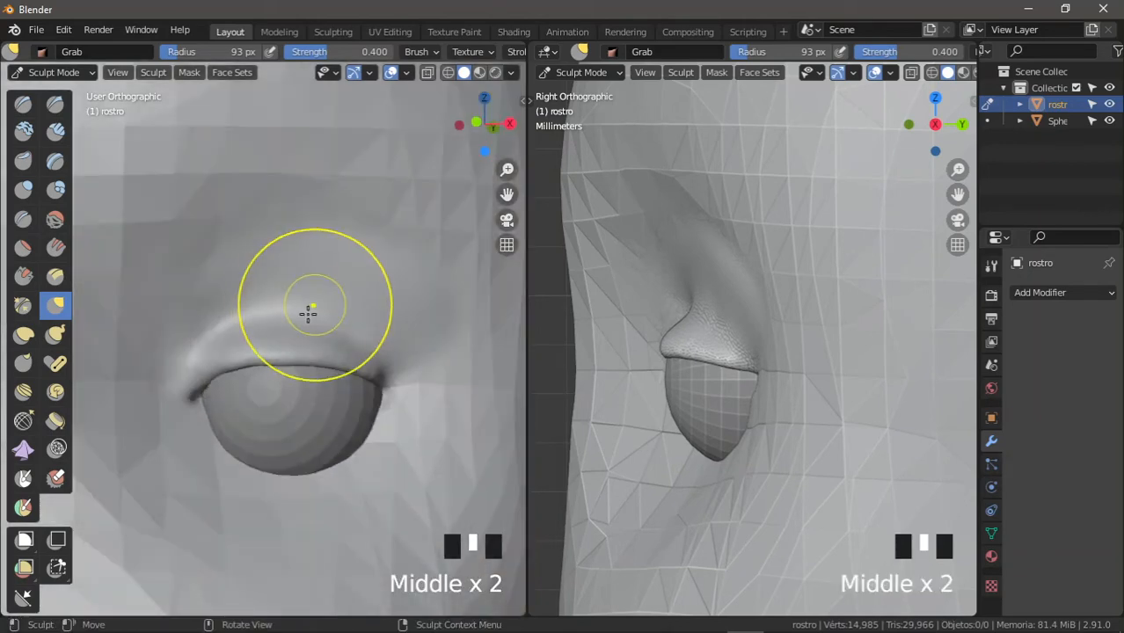
Step: Adjust the upper eyelid's profile in the right side view with a short Grab stroke after checking its rim from below
{"action": "key", "text": "KP_1"}
{"action": "middle_click_drag", "start_coordinate": [351, 429], "coordinate": [212, 350], "text": "ctrl"}
{"action": "mouse_move", "coordinate": [316, 356]}
{"action": "middle_mouse_down", "text": "shift"}
{"action": "mouse_move", "coordinate": [364, 351]}
{"action": "mouse_move", "coordinate": [318, 350]}
{"action": "mouse_move", "coordinate": [319, 319]}
{"action": "mouse_move", "coordinate": [299, 331]}
{"action": "mouse_move", "coordinate": [301, 382]}
{"action": "mouse_move", "coordinate": [233, 384]}
{"action": "mouse_move", "coordinate": [250, 329]}
{"action": "mouse_move", "coordinate": [351, 338]}
{"action": "mouse_move", "coordinate": [332, 364]}
{"action": "middle_mouse_up", "text": "shift"}
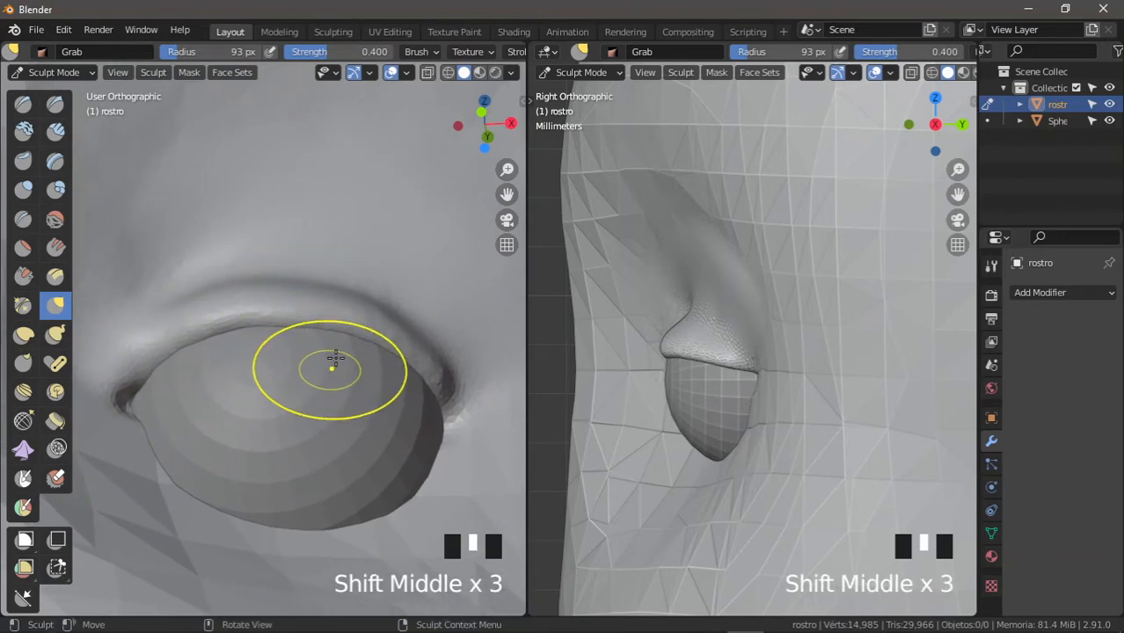
{"action": "mouse_move", "coordinate": [679, 304]}
{"action": "left_mouse_down"}
{"action": "mouse_move", "coordinate": [669, 315]}
{"action": "mouse_move", "coordinate": [691, 306]}
{"action": "left_mouse_up"}
{"action": "middle_click_drag", "start_coordinate": [220, 321], "coordinate": [226, 326], "text": "shift"}
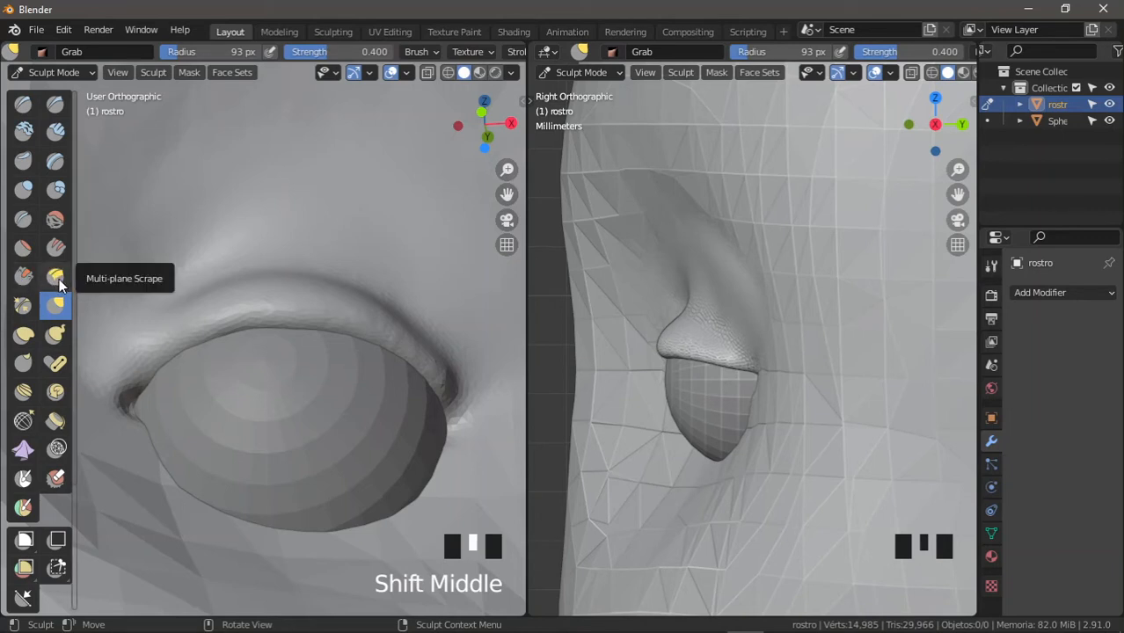
Step: Sharpen the upper eyelid's rim from the inner to the outer corner with the Multi-plane Scrape brush
{"action": "middle_click_drag", "start_coordinate": [214, 308], "coordinate": [154, 337]}
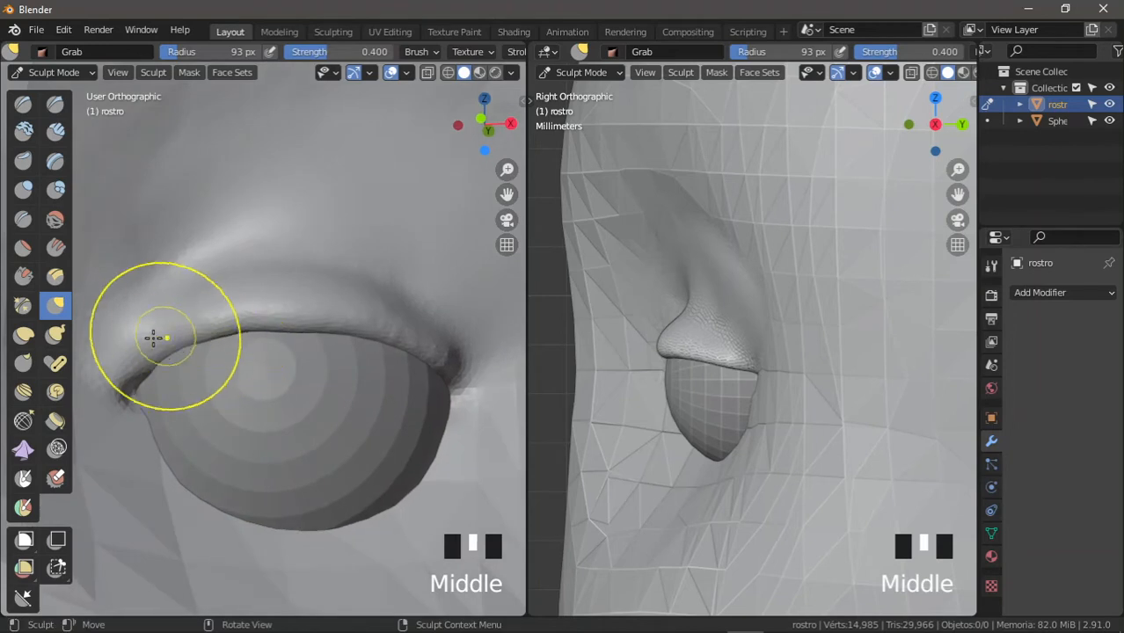
{"action": "middle_click_drag", "start_coordinate": [251, 315], "coordinate": [146, 336]}
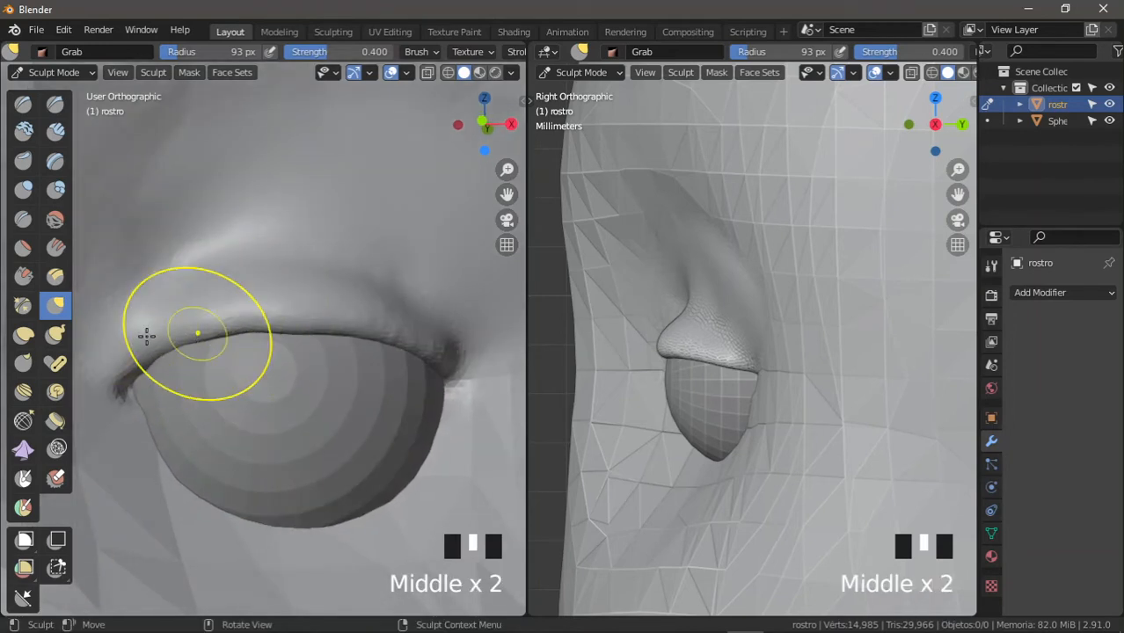
{"action": "left_click", "coordinate": [56, 278]}
{"action": "mouse_move", "coordinate": [183, 326]}
{"action": "middle_mouse_down", "text": "ctrl"}
{"action": "mouse_move", "coordinate": [181, 338]}
{"action": "mouse_move", "coordinate": [160, 342]}
{"action": "middle_mouse_up", "text": "ctrl"}
{"action": "mouse_move", "coordinate": [161, 338]}
{"action": "left_mouse_down"}
{"action": "mouse_move", "coordinate": [151, 333]}
{"action": "mouse_move", "coordinate": [282, 306]}
{"action": "left_mouse_up"}
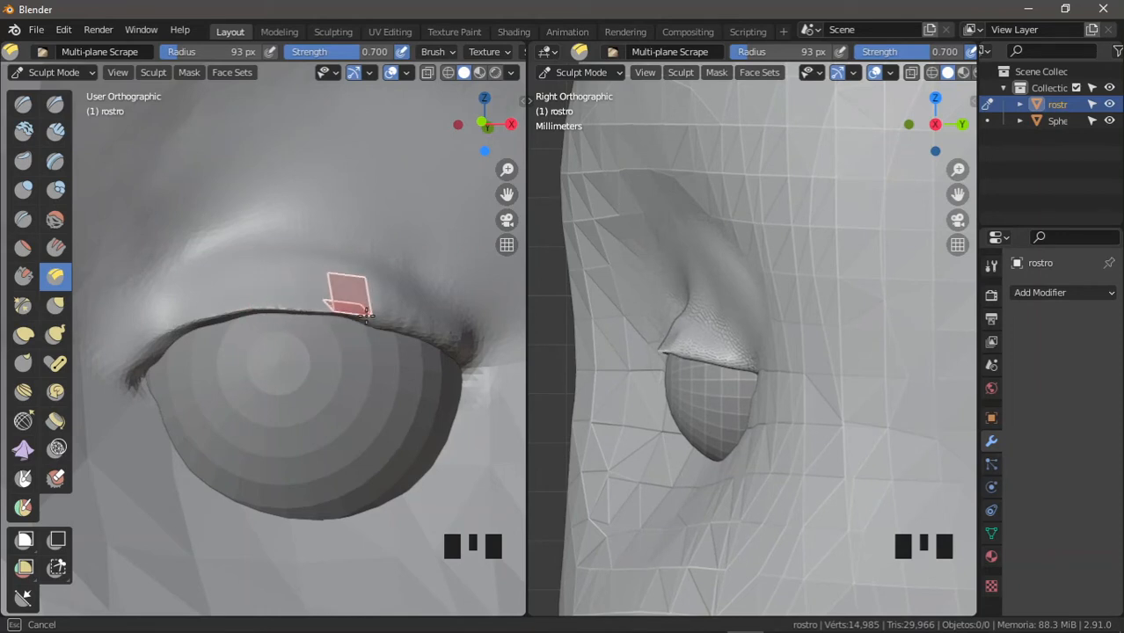
{"action": "left_click_drag", "start_coordinate": [413, 326], "coordinate": [475, 352]}
{"action": "middle_click_drag", "start_coordinate": [344, 324], "coordinate": [264, 310]}
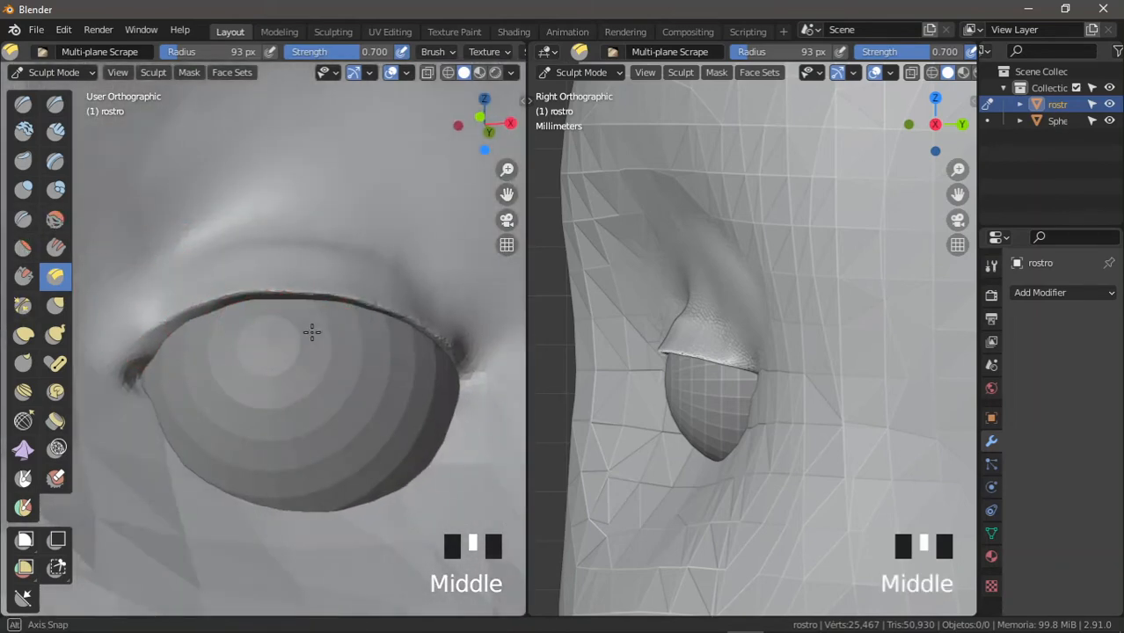
Step: Start the lower eyelid in front view with Draw brush strokes at the inner and outer eye corners, using 93 px radius and strength 1.000
{"action": "mouse_move", "coordinate": [311, 332]}
{"action": "middle_mouse_down"}
{"action": "mouse_move", "coordinate": [279, 359]}
{"action": "mouse_move", "coordinate": [301, 345]}
{"action": "mouse_move", "coordinate": [297, 321]}
{"action": "mouse_move", "coordinate": [309, 335]}
{"action": "middle_mouse_up"}
{"action": "middle_click_drag", "start_coordinate": [309, 334], "coordinate": [306, 336], "text": "ctrl"}
{"action": "middle_click_drag", "start_coordinate": [305, 337], "coordinate": [283, 401], "text": "shift"}
{"action": "key", "text": "KP_1"}
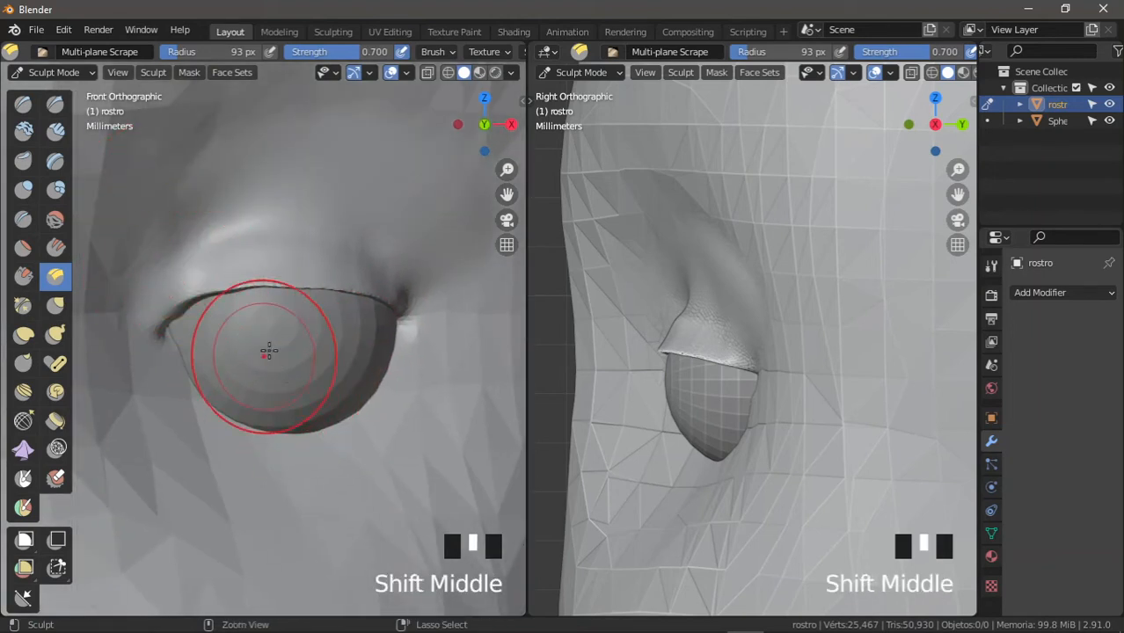
{"action": "middle_click_drag", "start_coordinate": [268, 349], "coordinate": [176, 259], "text": "ctrl"}
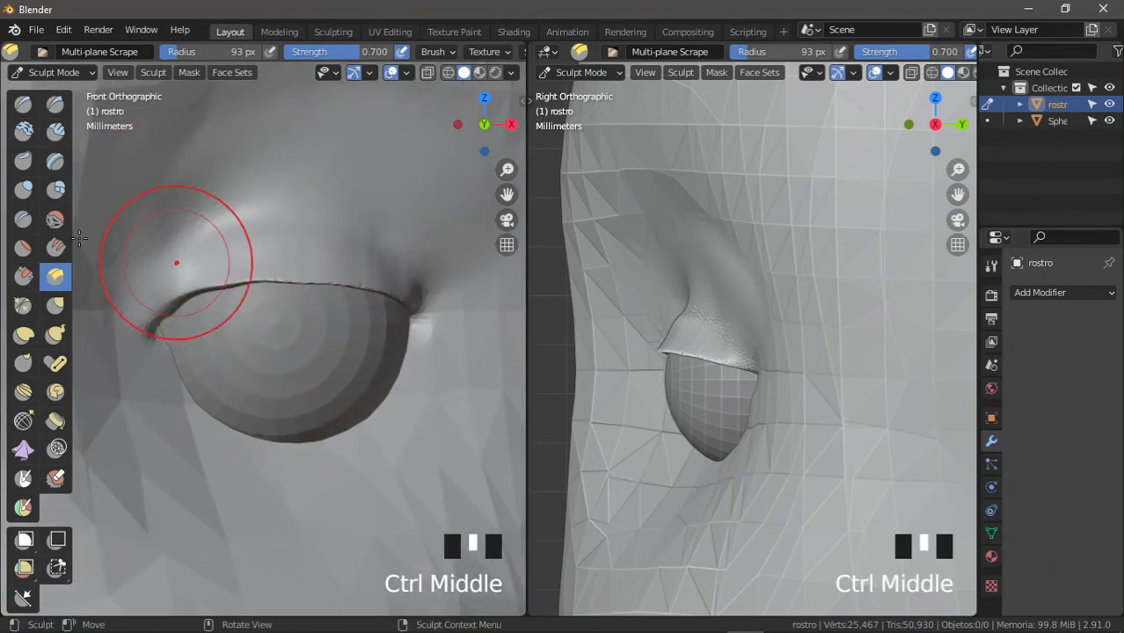
{"action": "left_click", "coordinate": [26, 109]}
{"action": "mouse_move", "coordinate": [468, 49]}
{"action": "middle_mouse_down"}
{"action": "mouse_move", "coordinate": [195, 46]}
{"action": "mouse_move", "coordinate": [374, 55]}
{"action": "middle_mouse_up"}
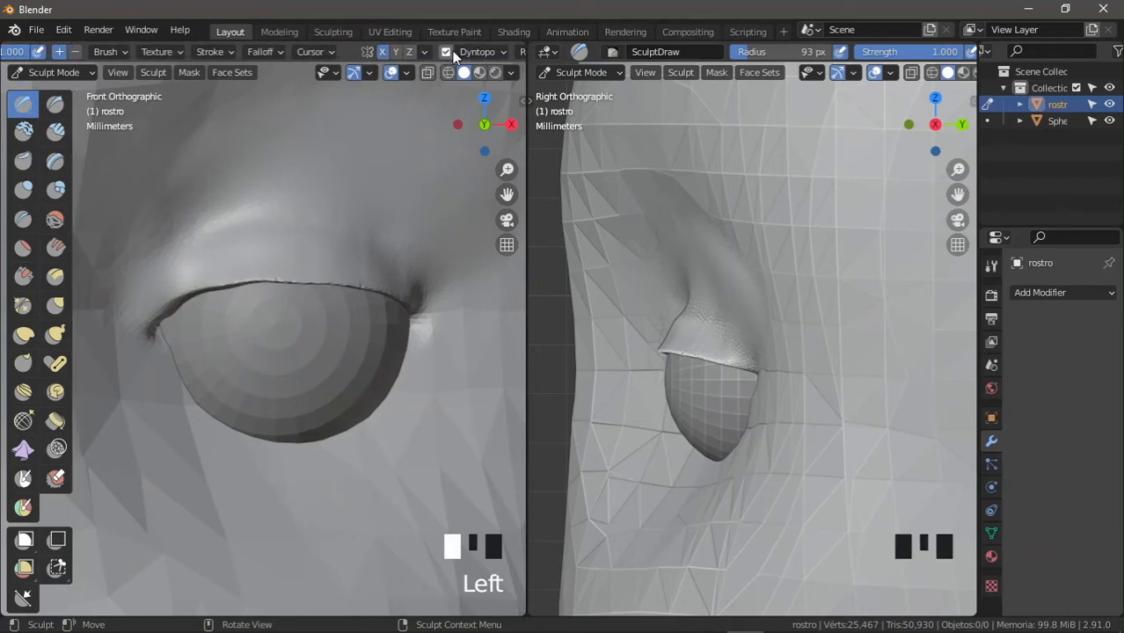
{"action": "middle_click_drag", "start_coordinate": [286, 297], "coordinate": [145, 359], "text": "ctrl"}
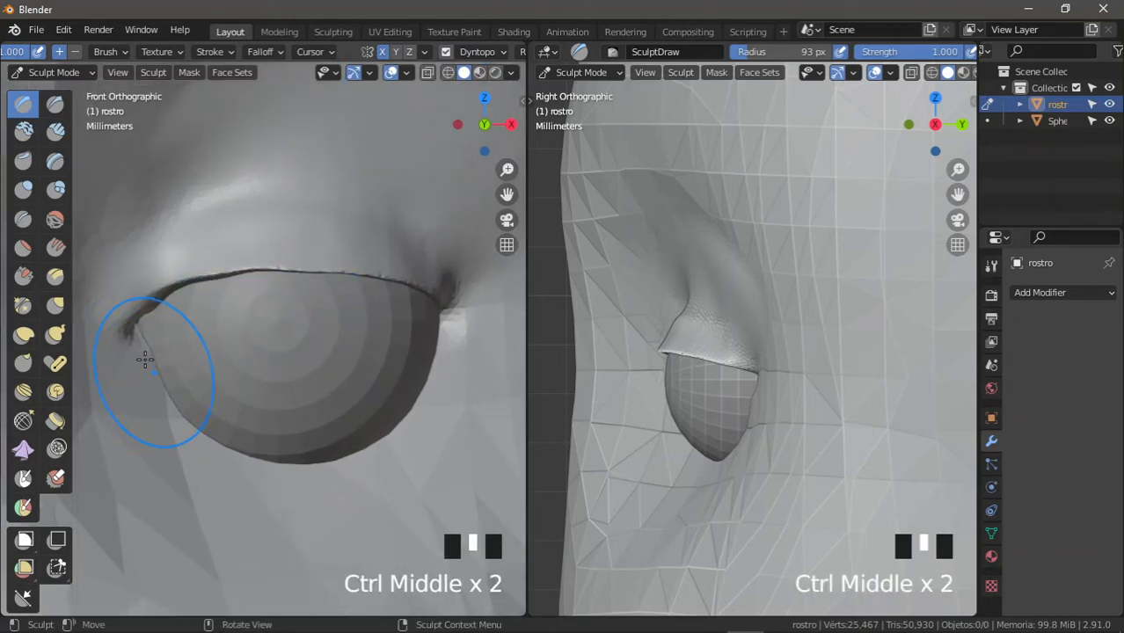
{"action": "middle_click_drag", "start_coordinate": [185, 62], "coordinate": [251, 72]}
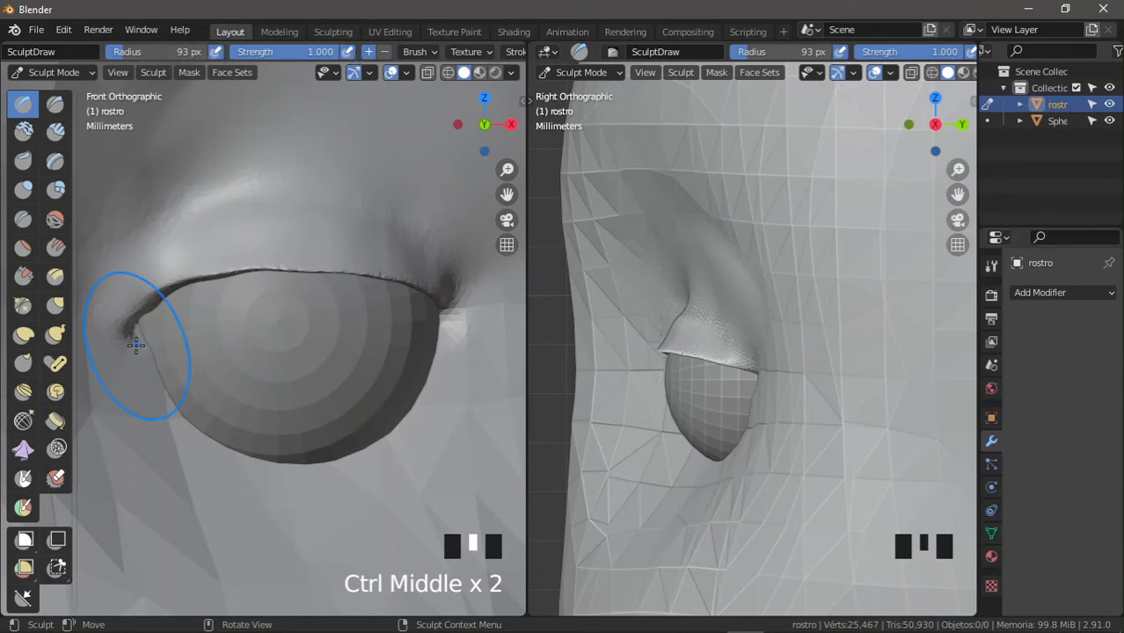
{"action": "left_click_drag", "start_coordinate": [137, 345], "coordinate": [143, 351]}
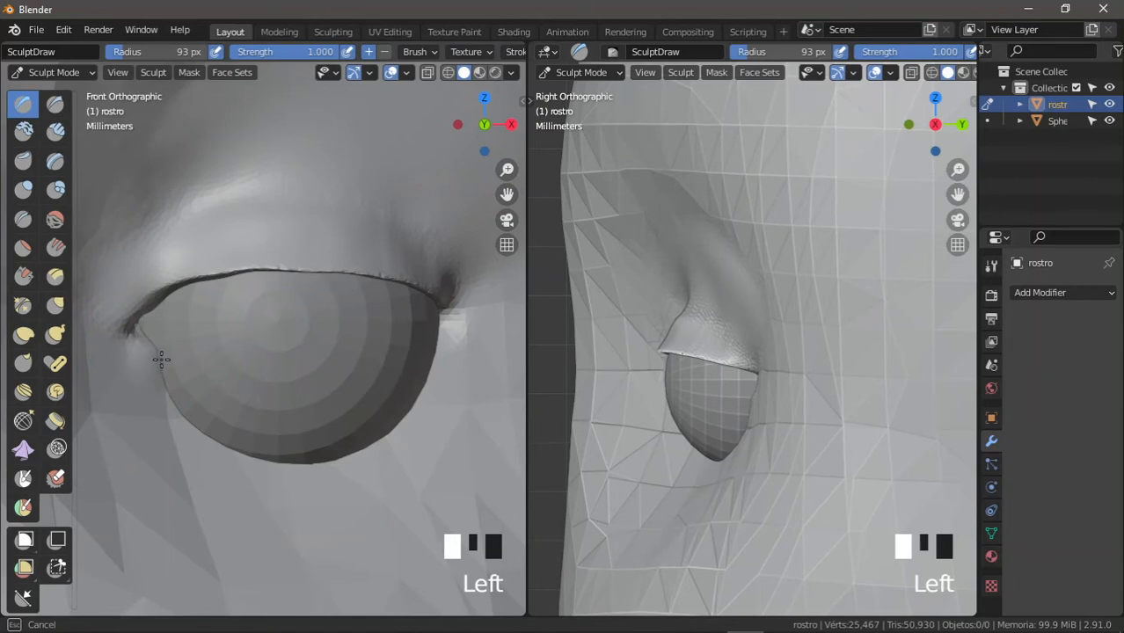
{"action": "left_click_drag", "start_coordinate": [222, 373], "coordinate": [225, 373]}
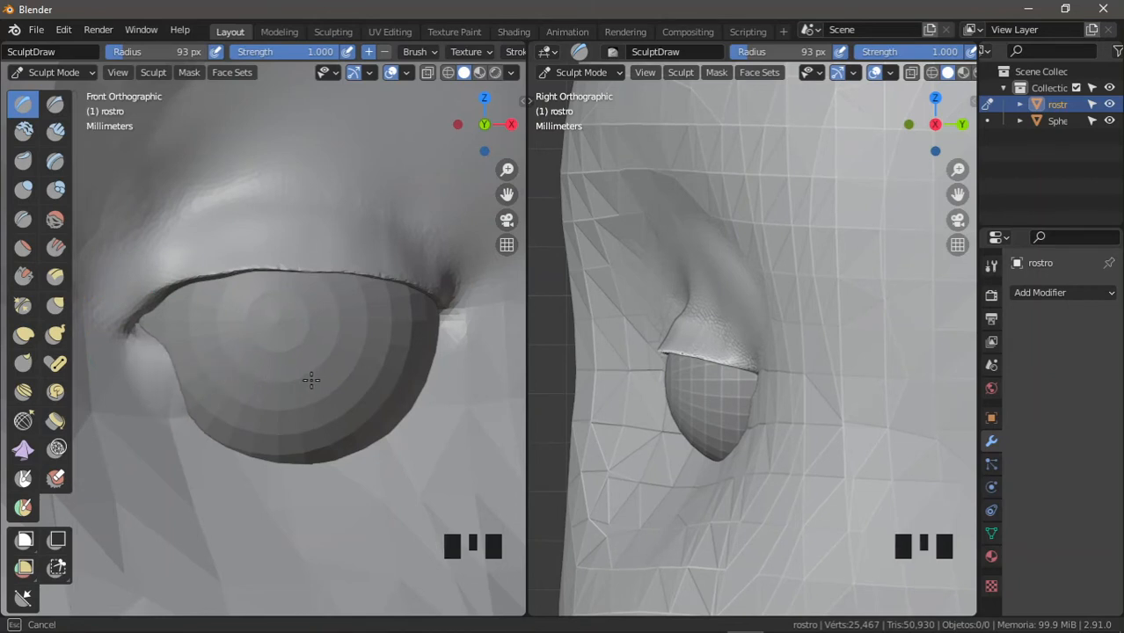
{"action": "mouse_move", "coordinate": [363, 370]}
{"action": "left_mouse_down"}
{"action": "mouse_move", "coordinate": [422, 354]}
{"action": "mouse_move", "coordinate": [371, 366]}
{"action": "mouse_move", "coordinate": [202, 361]}
{"action": "left_mouse_up"}
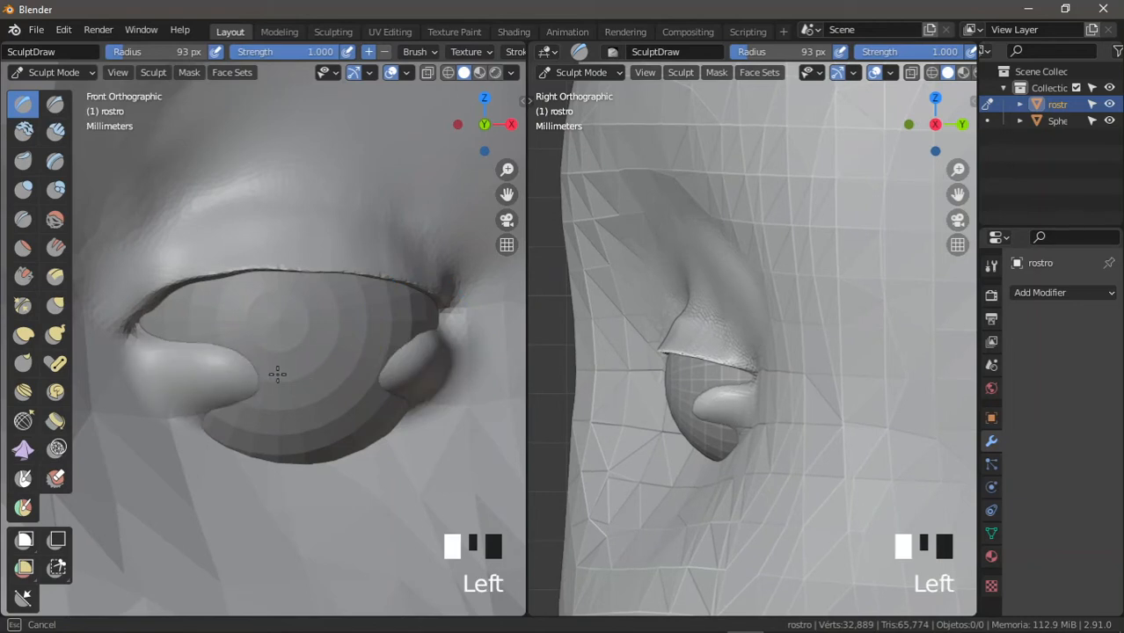
Step: Join the two corners with Draw strokes across the eyeball and cover its lower part to complete the lower eyelid's volume
{"action": "mouse_move", "coordinate": [376, 373]}
{"action": "left_mouse_down"}
{"action": "mouse_move", "coordinate": [294, 369]}
{"action": "mouse_move", "coordinate": [309, 380]}
{"action": "left_mouse_up"}
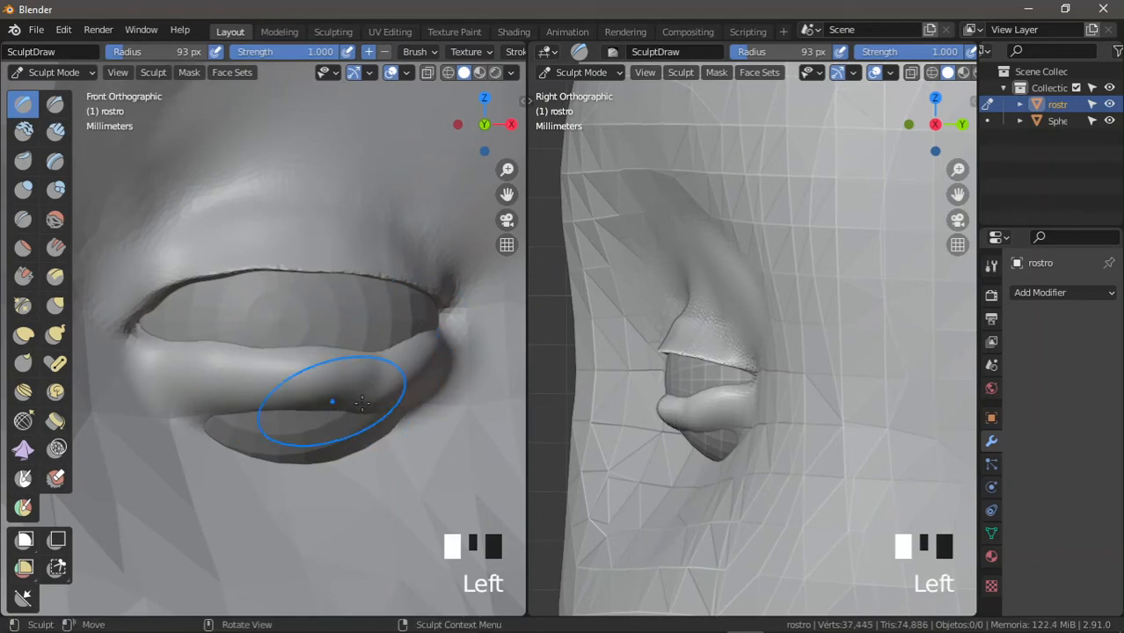
{"action": "mouse_move", "coordinate": [385, 392]}
{"action": "left_mouse_down"}
{"action": "mouse_move", "coordinate": [370, 418]}
{"action": "mouse_move", "coordinate": [255, 422]}
{"action": "left_mouse_up"}
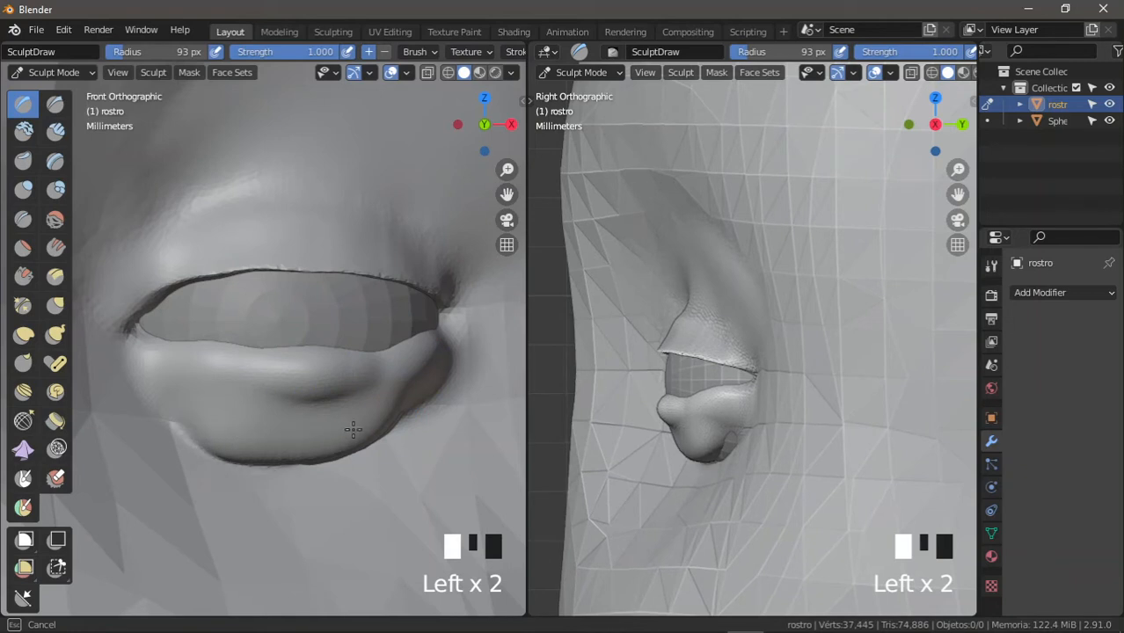
{"action": "middle_click_drag", "start_coordinate": [318, 446], "coordinate": [321, 426], "text": "ctrl"}
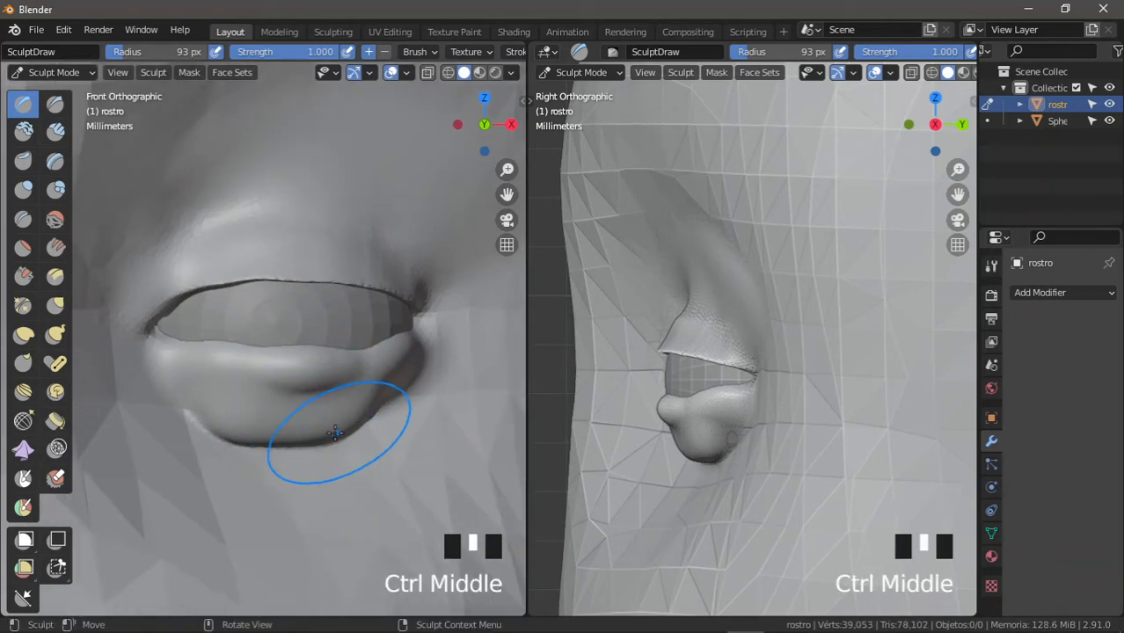
{"action": "middle_click_drag", "start_coordinate": [695, 470], "coordinate": [745, 414], "text": "shift"}
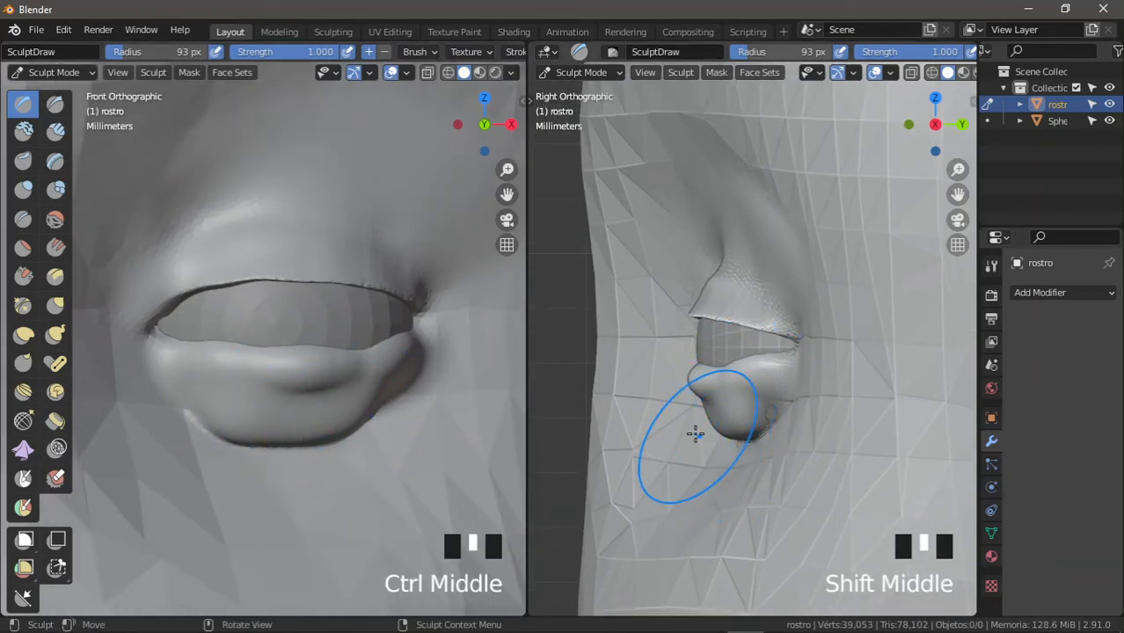
{"action": "middle_click_drag", "start_coordinate": [726, 465], "coordinate": [743, 432], "text": "ctrl"}
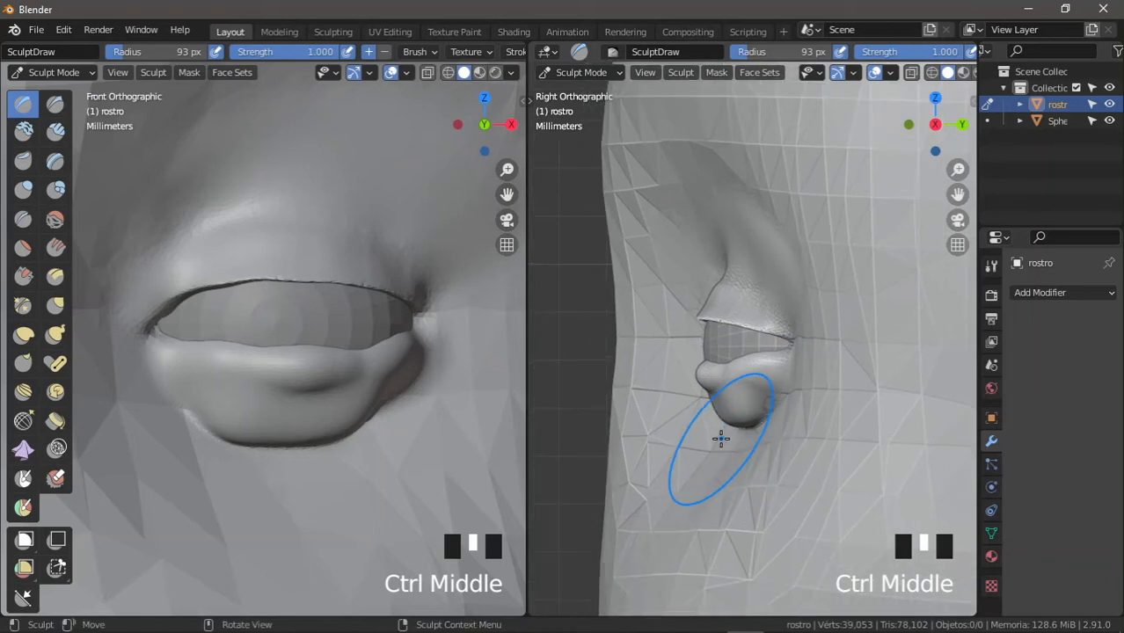
Step: Even out the lumps of the lower eyelid in front view with the Smooth brush at 93 px radius and strength 0.700
{"action": "left_click", "coordinate": [54, 218]}
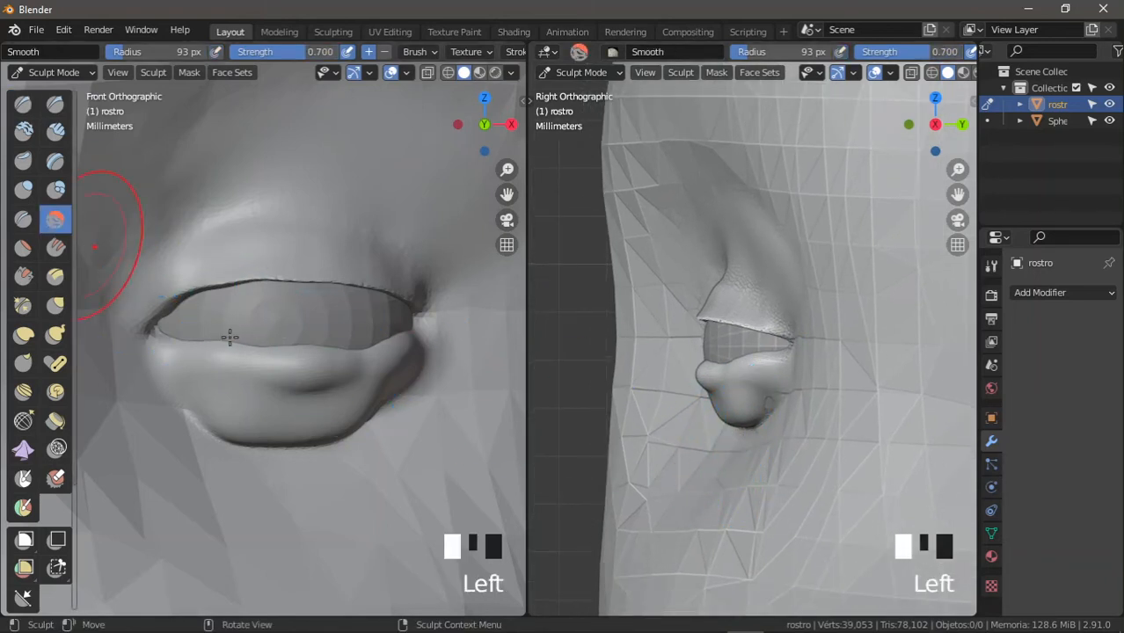
{"action": "mouse_move", "coordinate": [230, 337]}
{"action": "left_mouse_down"}
{"action": "mouse_move", "coordinate": [211, 414]}
{"action": "mouse_move", "coordinate": [343, 425]}
{"action": "mouse_move", "coordinate": [301, 401]}
{"action": "left_mouse_up"}
{"action": "middle_click_drag", "start_coordinate": [305, 394], "coordinate": [333, 361], "text": "ctrl"}
{"action": "mouse_move", "coordinate": [331, 362]}
{"action": "left_mouse_down"}
{"action": "mouse_move", "coordinate": [241, 359]}
{"action": "mouse_move", "coordinate": [213, 345]}
{"action": "left_mouse_up"}
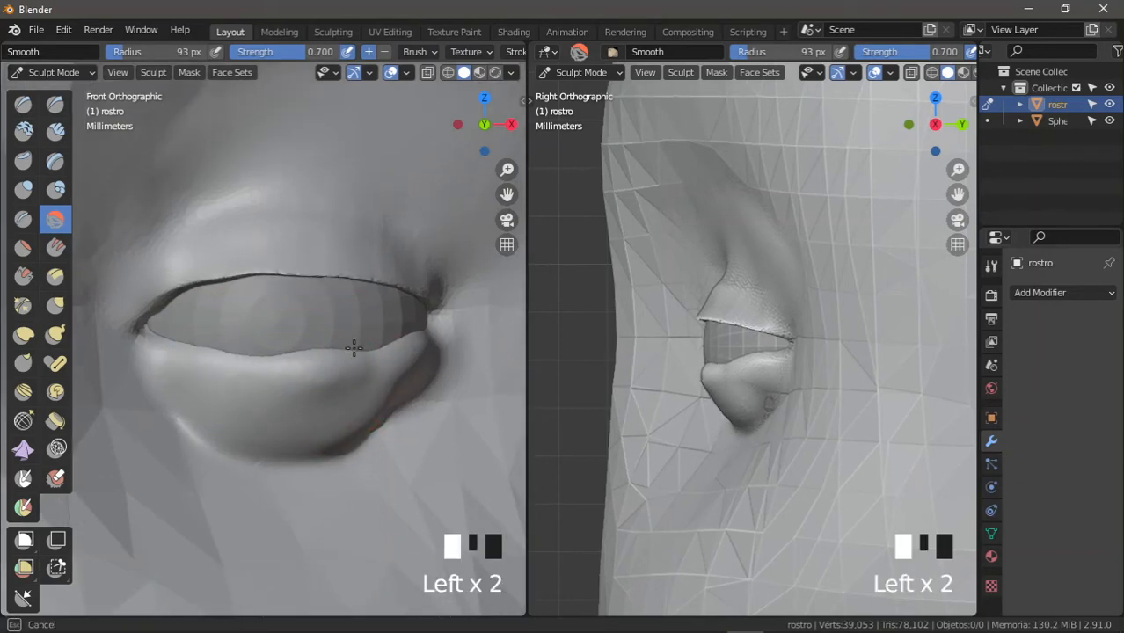
{"action": "mouse_move", "coordinate": [293, 349]}
{"action": "left_mouse_down"}
{"action": "mouse_move", "coordinate": [290, 377]}
{"action": "mouse_move", "coordinate": [329, 419]}
{"action": "mouse_move", "coordinate": [299, 403]}
{"action": "left_mouse_up"}
{"action": "mouse_move", "coordinate": [293, 402]}
{"action": "left_mouse_down"}
{"action": "mouse_move", "coordinate": [339, 418]}
{"action": "mouse_move", "coordinate": [357, 401]}
{"action": "left_mouse_up"}
{"action": "left_click_drag", "start_coordinate": [355, 403], "coordinate": [321, 430]}
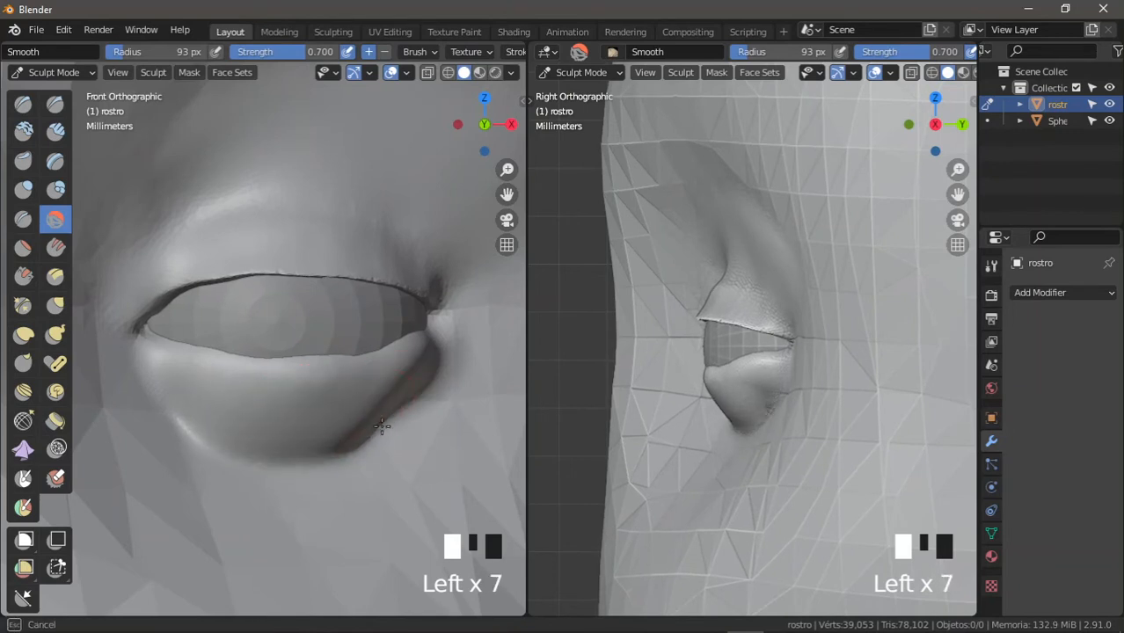
{"action": "left_click_drag", "start_coordinate": [381, 416], "coordinate": [355, 431]}
Step: Smooth the lower eyelid's rim toward the outer corner, working in both the front and right side views
{"action": "mouse_move", "coordinate": [355, 424]}
{"action": "middle_mouse_down", "text": "ctrl"}
{"action": "mouse_move", "coordinate": [359, 391]}
{"action": "mouse_move", "coordinate": [246, 372]}
{"action": "middle_mouse_up", "text": "ctrl"}
{"action": "middle_click_drag", "start_coordinate": [251, 376], "coordinate": [323, 323], "text": "ctrl"}
{"action": "left_click_drag", "start_coordinate": [334, 332], "coordinate": [316, 330]}
{"action": "middle_click_drag", "start_coordinate": [367, 339], "coordinate": [364, 344], "text": "shift"}
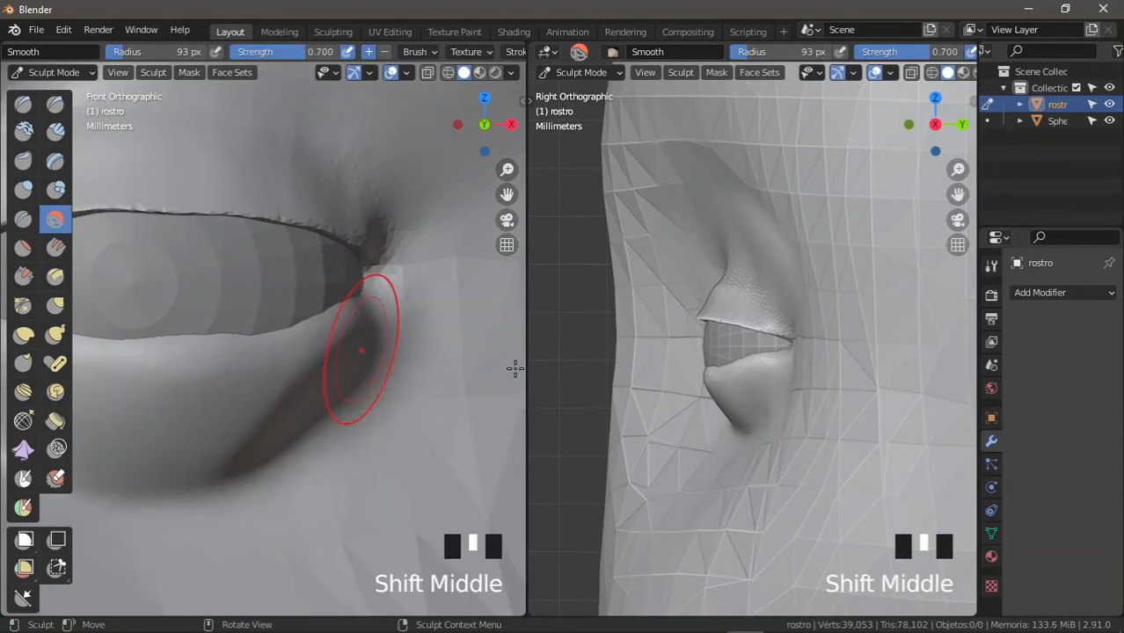
{"action": "middle_click_drag", "start_coordinate": [799, 369], "coordinate": [822, 308], "text": "ctrl"}
{"action": "middle_click_drag", "start_coordinate": [780, 365], "coordinate": [806, 342], "text": "shift"}
{"action": "mouse_move", "coordinate": [803, 369]}
{"action": "middle_mouse_down", "text": "shift"}
{"action": "mouse_move", "coordinate": [782, 382]}
{"action": "mouse_move", "coordinate": [803, 350]}
{"action": "middle_mouse_up", "text": "shift"}
{"action": "left_click_drag", "start_coordinate": [803, 350], "coordinate": [798, 350]}
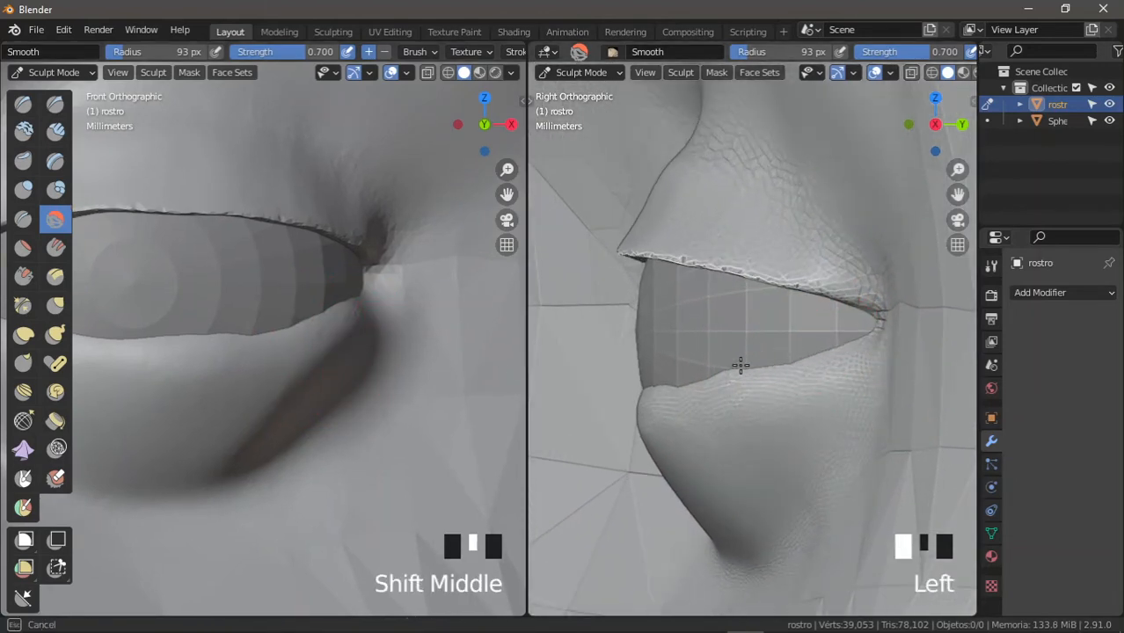
{"action": "mouse_move", "coordinate": [672, 380]}
{"action": "left_mouse_down"}
{"action": "mouse_move", "coordinate": [868, 319]}
{"action": "mouse_move", "coordinate": [836, 359]}
{"action": "left_mouse_up"}
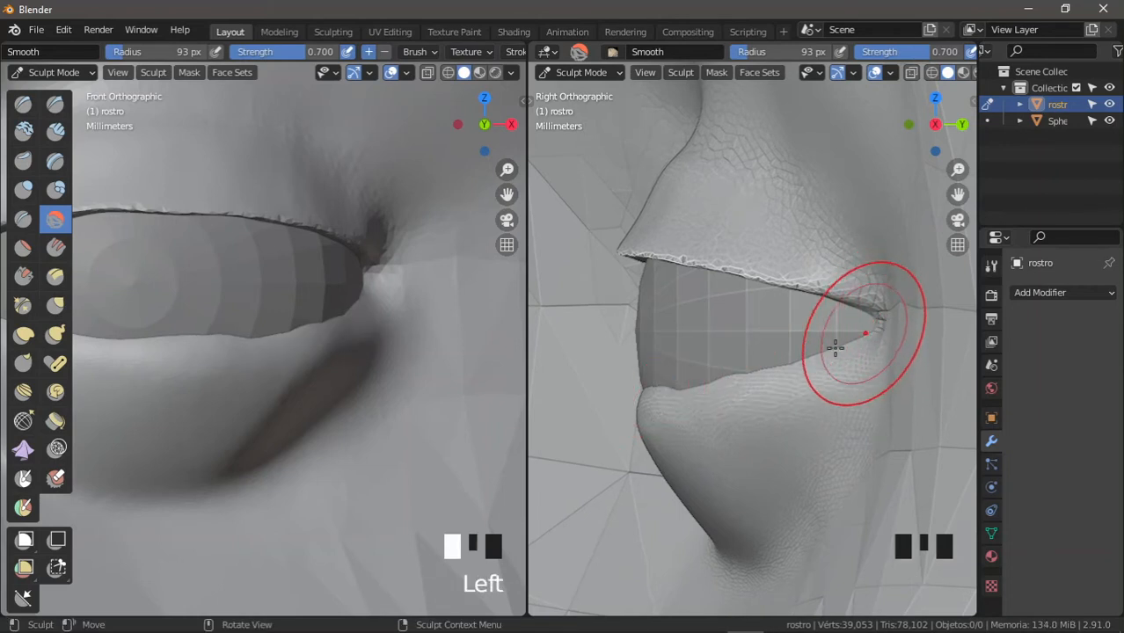
Step: Smooth the front part of the lower eyelid's rim in the right side view
{"action": "middle_click_drag", "start_coordinate": [325, 335], "coordinate": [327, 351], "text": "ctrl"}
{"action": "middle_click_drag", "start_coordinate": [327, 352], "coordinate": [408, 400], "text": "shift"}
{"action": "middle_click_drag", "start_coordinate": [877, 327], "coordinate": [727, 351], "text": "ctrl"}
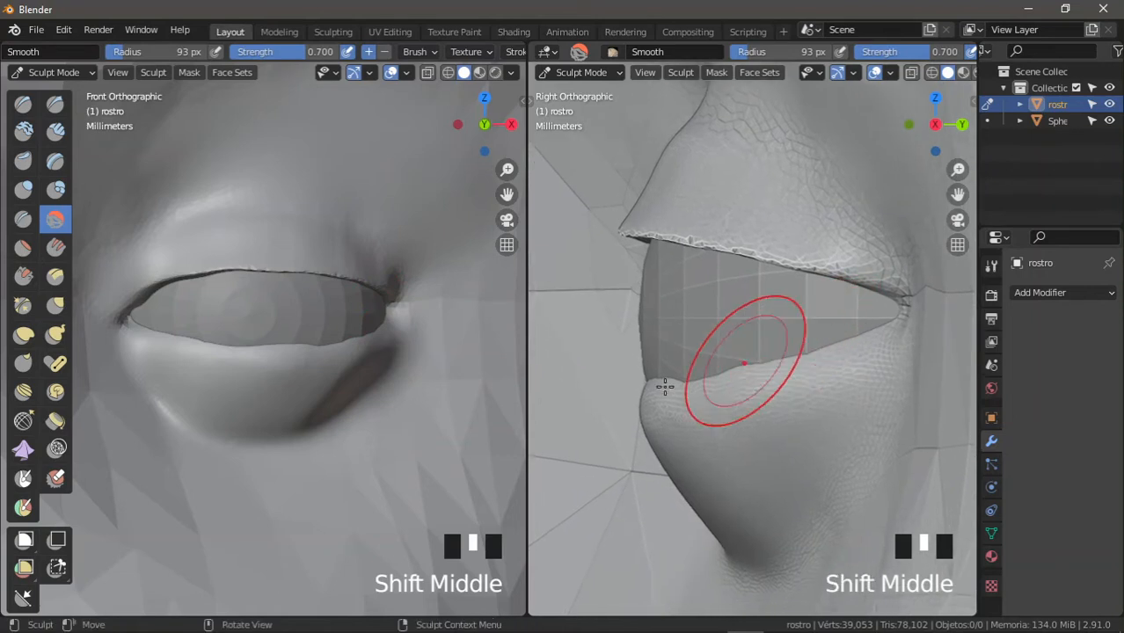
{"action": "left_click_drag", "start_coordinate": [678, 380], "coordinate": [615, 376]}
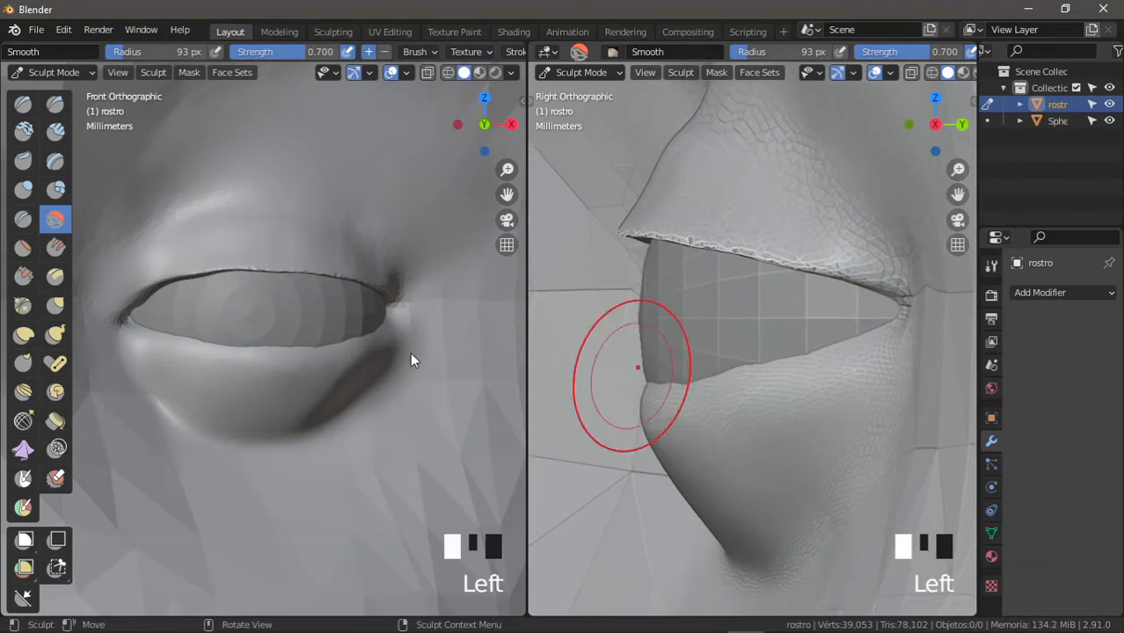
Step: Close the outer eye corner between both eyelids in the right side view with the Grab brush at 93 px radius and strength 0.400
{"action": "mouse_move", "coordinate": [409, 352]}
{"action": "middle_mouse_down", "text": "shift"}
{"action": "mouse_move", "coordinate": [288, 346]}
{"action": "mouse_move", "coordinate": [283, 331]}
{"action": "middle_mouse_up", "text": "shift"}
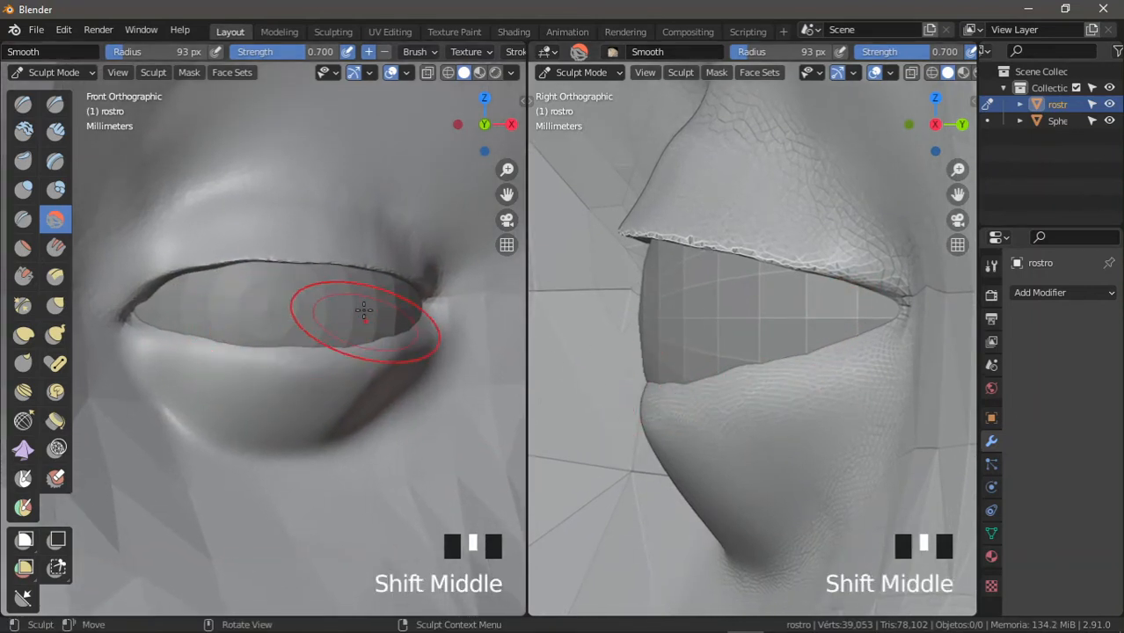
{"action": "left_click", "coordinate": [55, 306]}
{"action": "mouse_move", "coordinate": [797, 226]}
{"action": "middle_mouse_down", "text": "shift"}
{"action": "mouse_move", "coordinate": [785, 313]}
{"action": "mouse_move", "coordinate": [758, 366]}
{"action": "mouse_move", "coordinate": [832, 292]}
{"action": "mouse_move", "coordinate": [808, 296]}
{"action": "middle_mouse_up", "text": "shift"}
{"action": "mouse_move", "coordinate": [815, 288]}
{"action": "left_mouse_down"}
{"action": "mouse_move", "coordinate": [792, 284]}
{"action": "mouse_move", "coordinate": [801, 299]}
{"action": "left_mouse_up"}
{"action": "middle_click_drag", "start_coordinate": [803, 306], "coordinate": [807, 321], "text": "ctrl"}
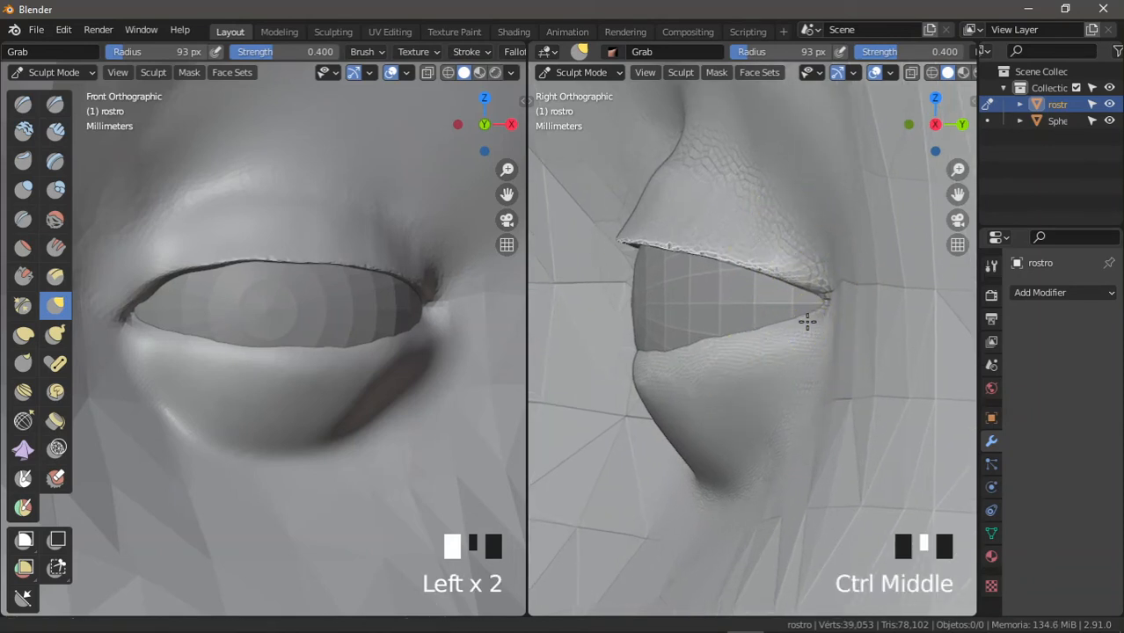
{"action": "mouse_move", "coordinate": [808, 321]}
{"action": "left_mouse_down"}
{"action": "mouse_move", "coordinate": [815, 314]}
{"action": "mouse_move", "coordinate": [810, 326]}
{"action": "left_mouse_up"}
{"action": "middle_click_drag", "start_coordinate": [810, 326], "coordinate": [836, 301], "text": "ctrl"}
{"action": "left_click_drag", "start_coordinate": [835, 301], "coordinate": [838, 308]}
{"action": "middle_click_drag", "start_coordinate": [840, 274], "coordinate": [865, 249], "text": "ctrl"}
{"action": "left_click_drag", "start_coordinate": [867, 248], "coordinate": [865, 249]}
{"action": "mouse_move", "coordinate": [853, 304]}
{"action": "left_mouse_down"}
{"action": "mouse_move", "coordinate": [867, 313]}
{"action": "mouse_move", "coordinate": [826, 304]}
{"action": "left_mouse_up"}
Step: Adjust the lower eyelid's front profile with the Grab brush, and reshape its rim around the eyeball from above
{"action": "mouse_move", "coordinate": [826, 304]}
{"action": "middle_mouse_down", "text": "ctrl"}
{"action": "mouse_move", "coordinate": [777, 329]}
{"action": "mouse_move", "coordinate": [738, 293]}
{"action": "mouse_move", "coordinate": [672, 359]}
{"action": "middle_mouse_up", "text": "ctrl"}
{"action": "left_click_drag", "start_coordinate": [672, 359], "coordinate": [677, 351]}
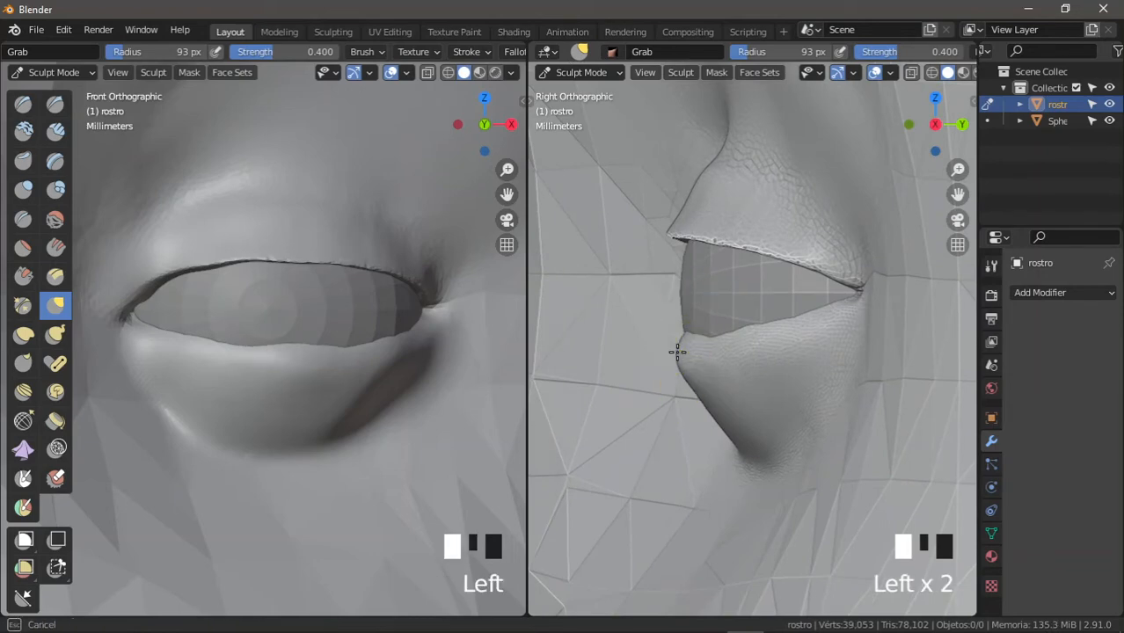
{"action": "mouse_move", "coordinate": [299, 413]}
{"action": "middle_mouse_down"}
{"action": "mouse_move", "coordinate": [279, 425]}
{"action": "mouse_move", "coordinate": [229, 374]}
{"action": "middle_mouse_up"}
{"action": "mouse_move", "coordinate": [268, 378]}
{"action": "left_mouse_down"}
{"action": "mouse_move", "coordinate": [359, 368]}
{"action": "mouse_move", "coordinate": [428, 303]}
{"action": "left_mouse_up"}
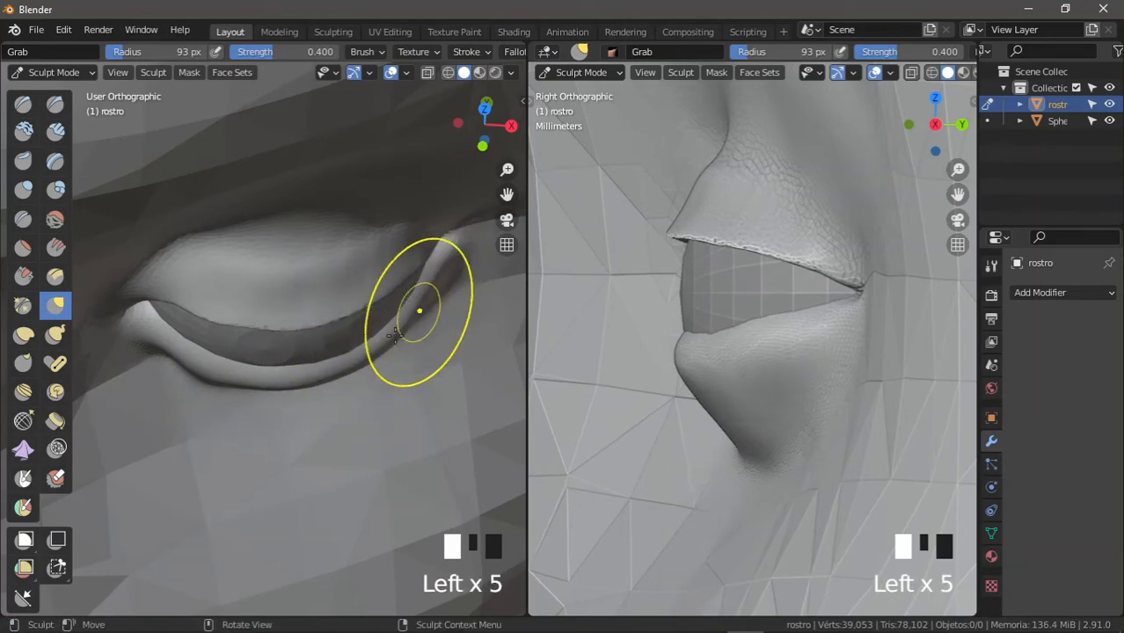
Step: Flatten the inner part of the lower eyelid's rim with the Scrape brush at 40 px radius and strength 1.000
{"action": "mouse_move", "coordinate": [394, 333]}
{"action": "middle_mouse_down"}
{"action": "mouse_move", "coordinate": [381, 251]}
{"action": "mouse_move", "coordinate": [296, 384]}
{"action": "mouse_move", "coordinate": [239, 329]}
{"action": "mouse_move", "coordinate": [263, 397]}
{"action": "mouse_move", "coordinate": [95, 306]}
{"action": "middle_mouse_up"}
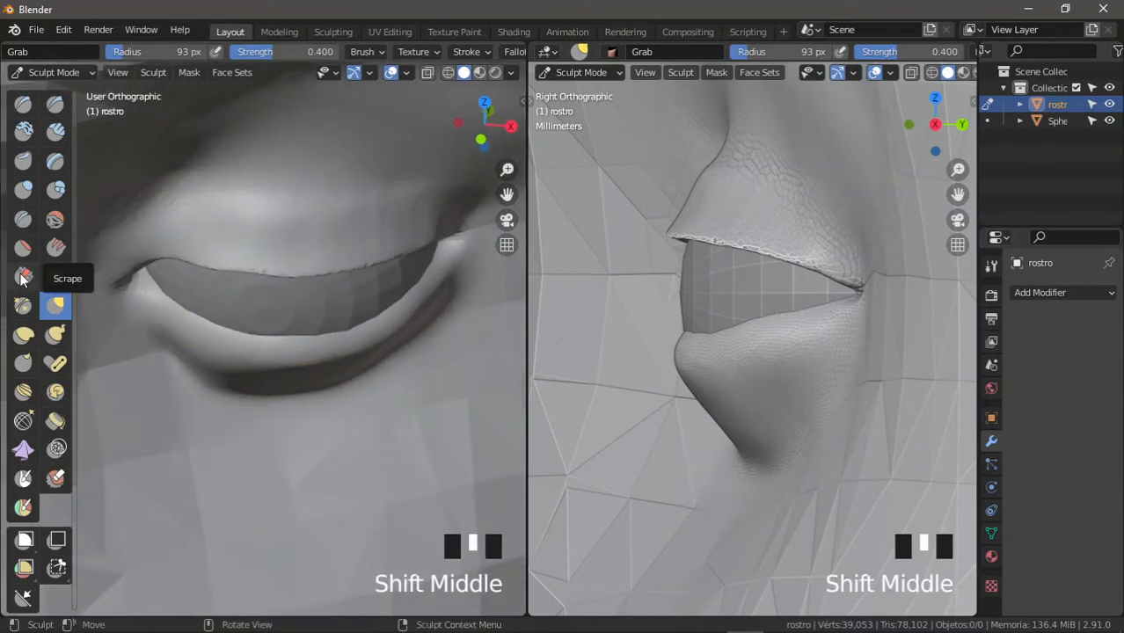
{"action": "left_click", "coordinate": [22, 276]}
{"action": "mouse_move", "coordinate": [260, 401]}
{"action": "middle_mouse_down", "text": "shift"}
{"action": "mouse_move", "coordinate": [289, 388]}
{"action": "mouse_move", "coordinate": [256, 414]}
{"action": "mouse_move", "coordinate": [262, 432]}
{"action": "middle_mouse_up", "text": "shift"}
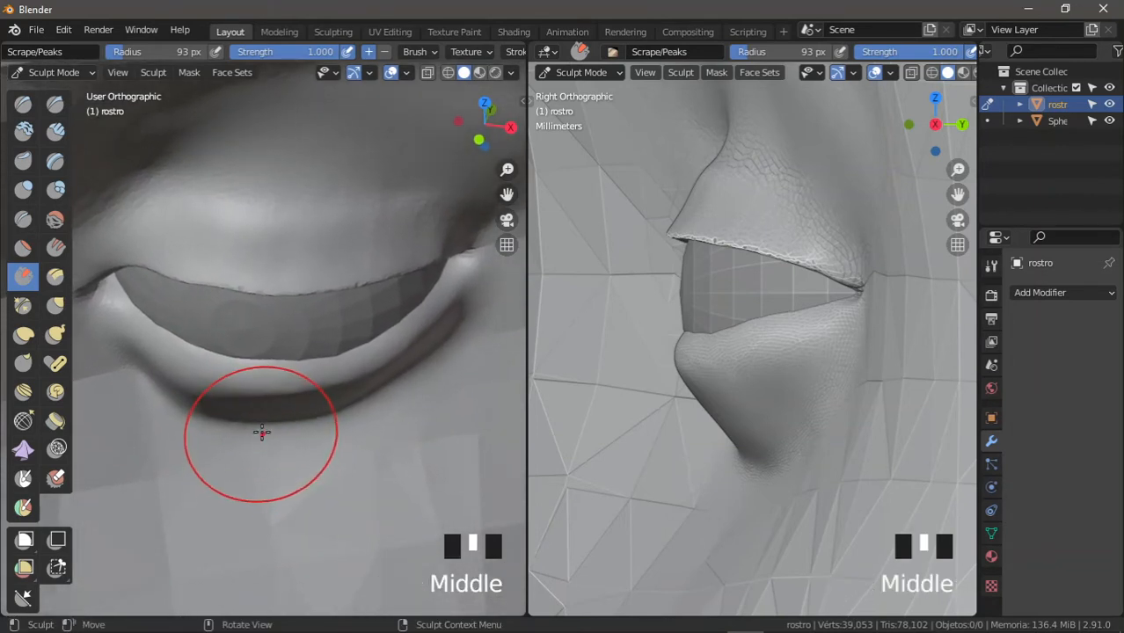
{"action": "key", "text": "f"}
{"action": "left_click", "coordinate": [221, 425]}
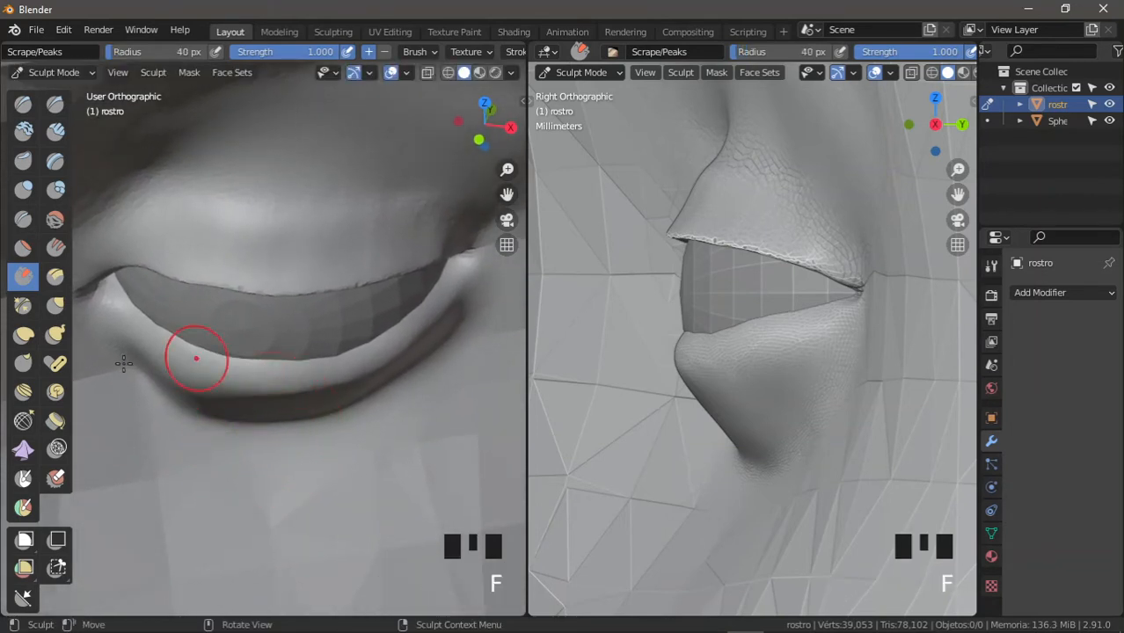
{"action": "left_click_drag", "start_coordinate": [109, 299], "coordinate": [200, 341]}
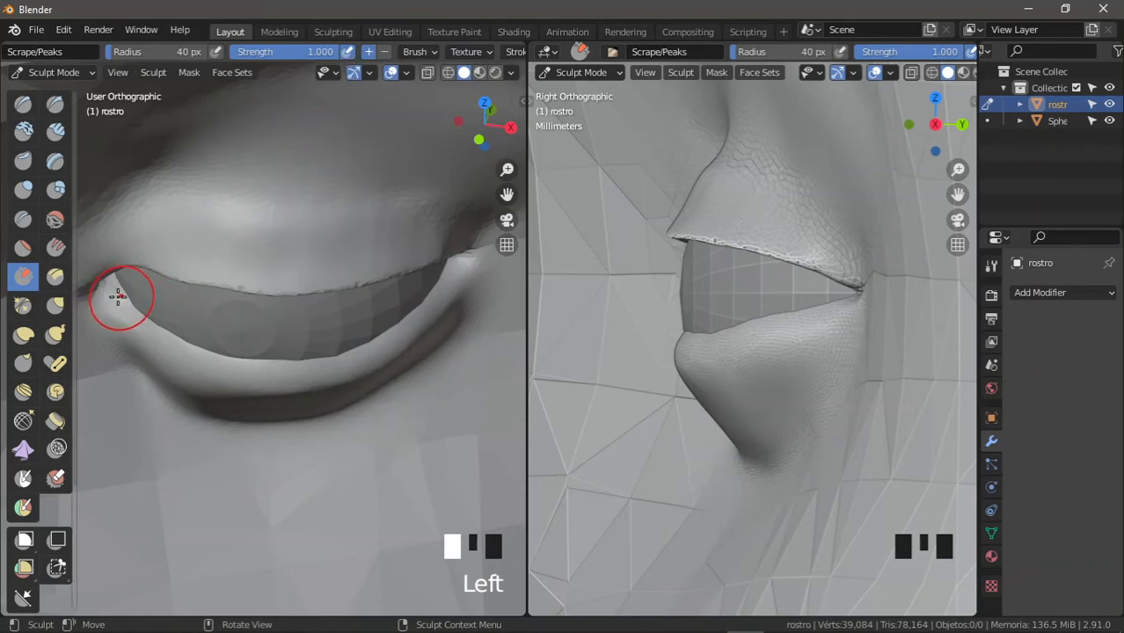
{"action": "left_click_drag", "start_coordinate": [117, 296], "coordinate": [119, 303]}
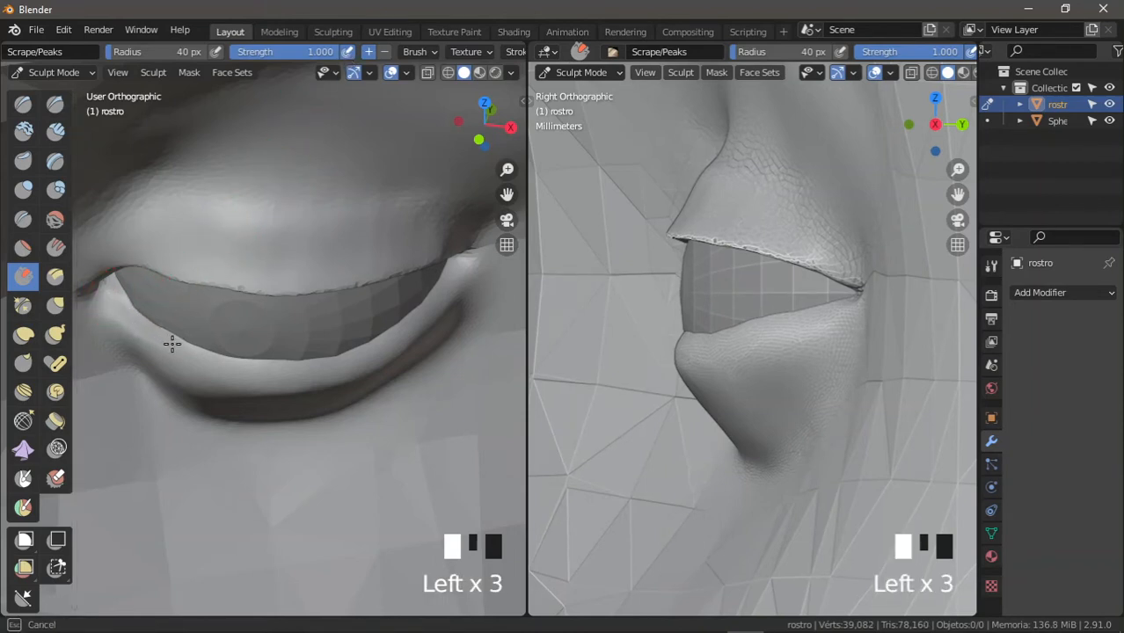
Step: Try to flatten the rest of the lower eyelid's rim to the outer corner with Scrape strokes, and undo them
{"action": "left_click_drag", "start_coordinate": [233, 366], "coordinate": [274, 370]}
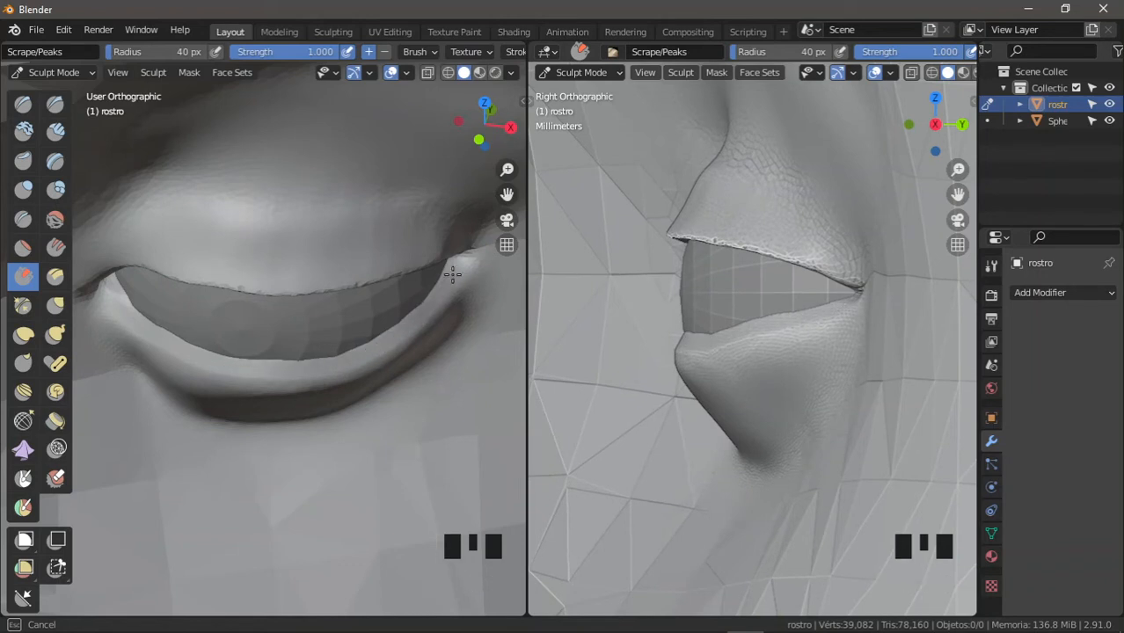
{"action": "mouse_move", "coordinate": [452, 275]}
{"action": "left_mouse_down"}
{"action": "mouse_move", "coordinate": [448, 295]}
{"action": "mouse_move", "coordinate": [424, 308]}
{"action": "left_mouse_up"}
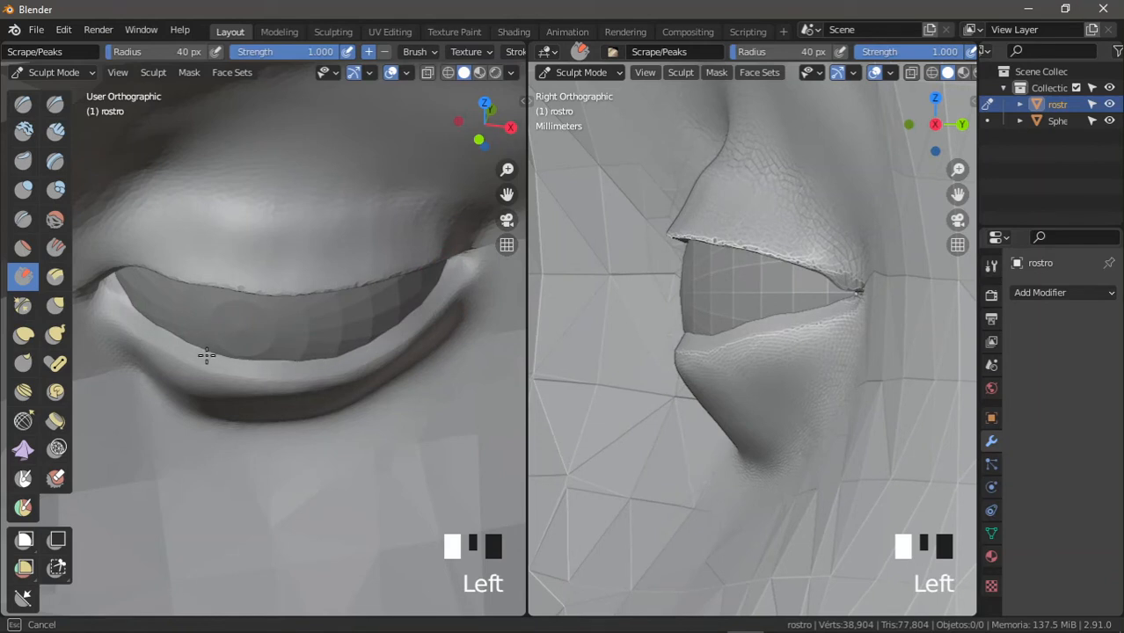
{"action": "left_click_drag", "start_coordinate": [207, 354], "coordinate": [187, 343]}
{"action": "left_click_drag", "start_coordinate": [111, 300], "coordinate": [135, 311]}
{"action": "mouse_move", "coordinate": [239, 352]}
{"action": "middle_mouse_down"}
{"action": "mouse_move", "coordinate": [244, 261]}
{"action": "mouse_move", "coordinate": [259, 276]}
{"action": "mouse_move", "coordinate": [251, 243]}
{"action": "mouse_move", "coordinate": [255, 280]}
{"action": "middle_mouse_up"}
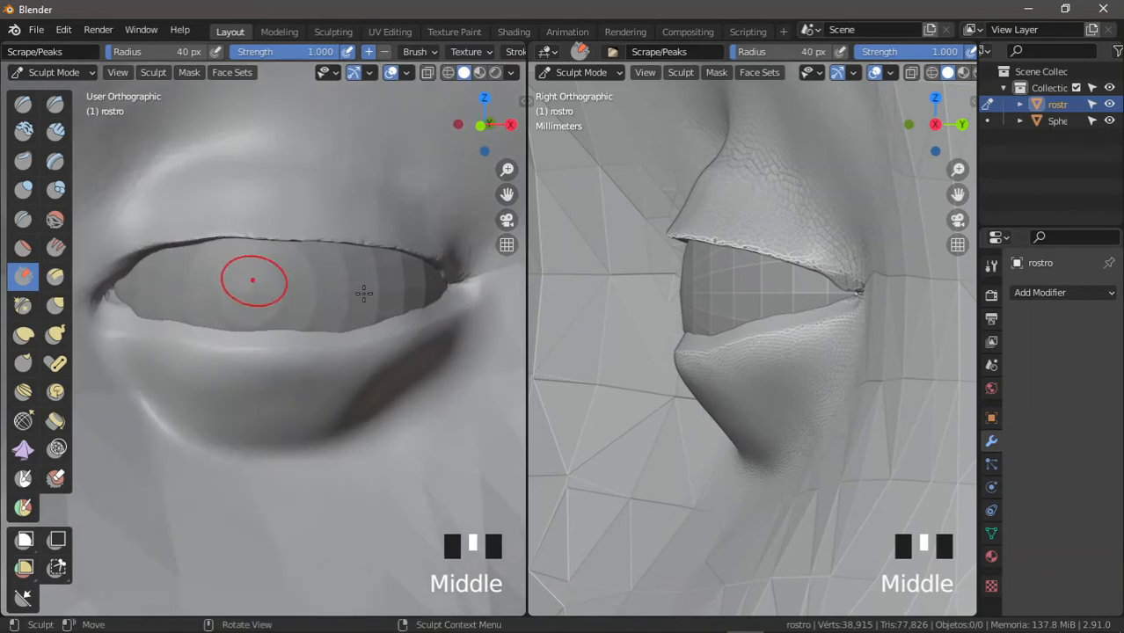
{"action": "key", "text": "ctrl+z"}
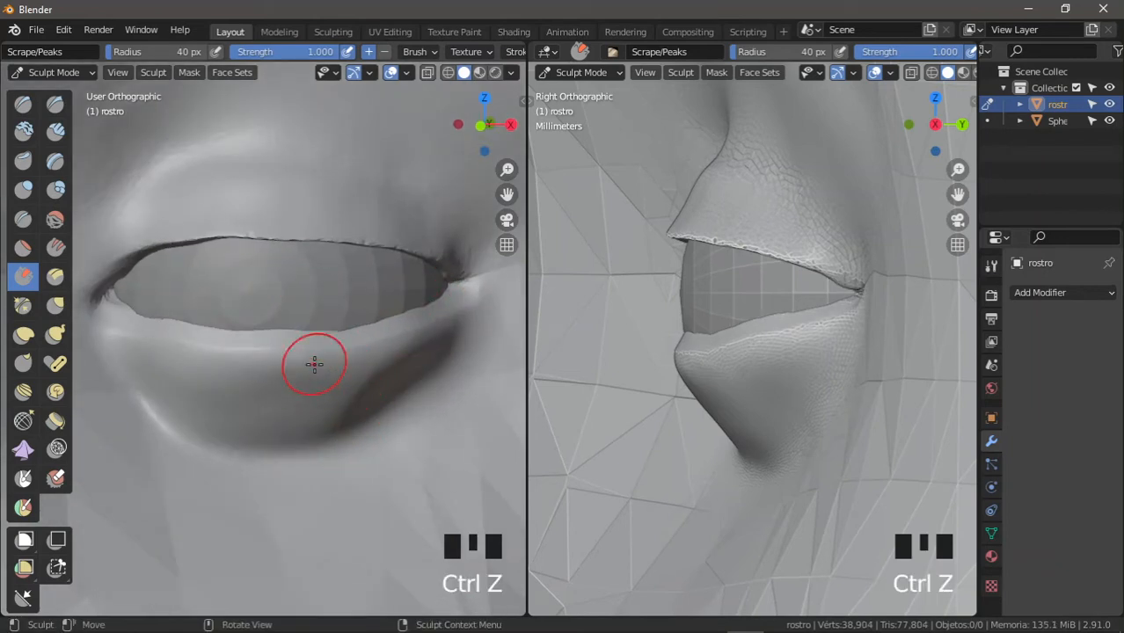
Step: Flatten the lower eyelid's rim from the inner to the outer eye corner with the Multi-plane Scrape brush at 40 px radius and strength 0.700
{"action": "mouse_move", "coordinate": [314, 364]}
{"action": "middle_mouse_down", "text": "shift"}
{"action": "mouse_move", "coordinate": [324, 379]}
{"action": "mouse_move", "coordinate": [340, 364]}
{"action": "middle_mouse_up", "text": "shift"}
{"action": "left_click", "coordinate": [56, 276]}
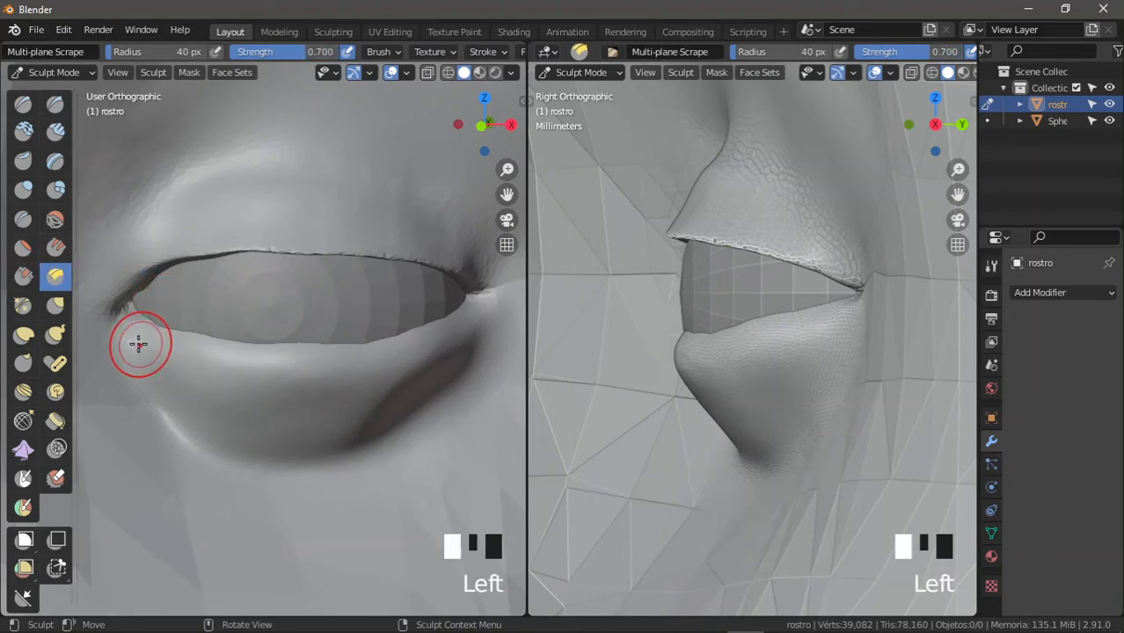
{"action": "left_click_drag", "start_coordinate": [136, 321], "coordinate": [138, 326]}
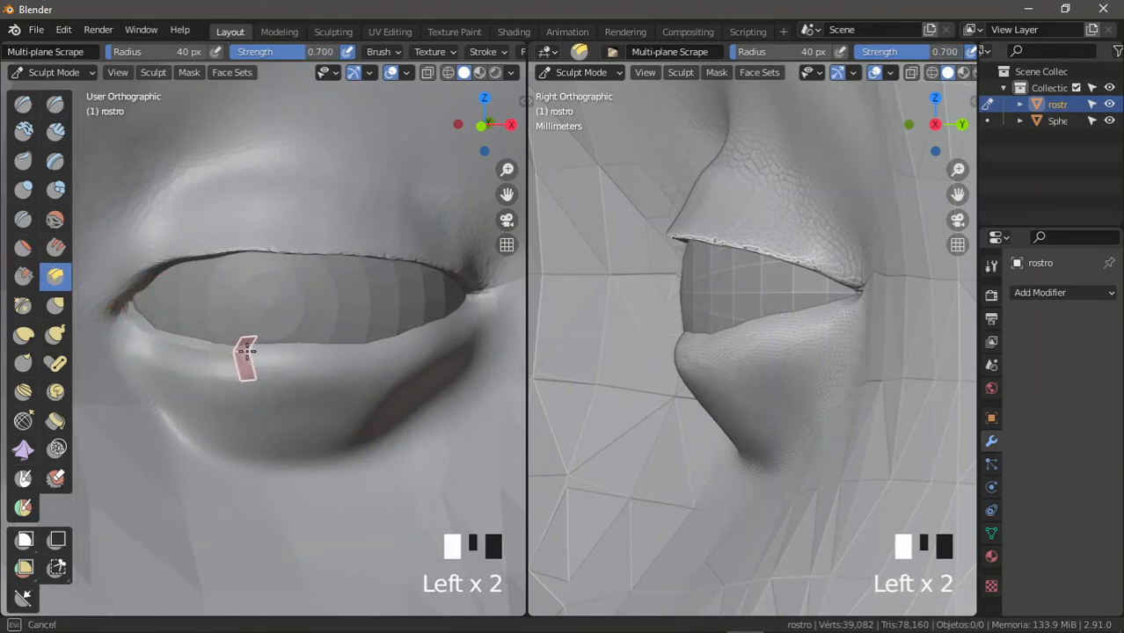
{"action": "left_click_drag", "start_coordinate": [247, 351], "coordinate": [279, 351]}
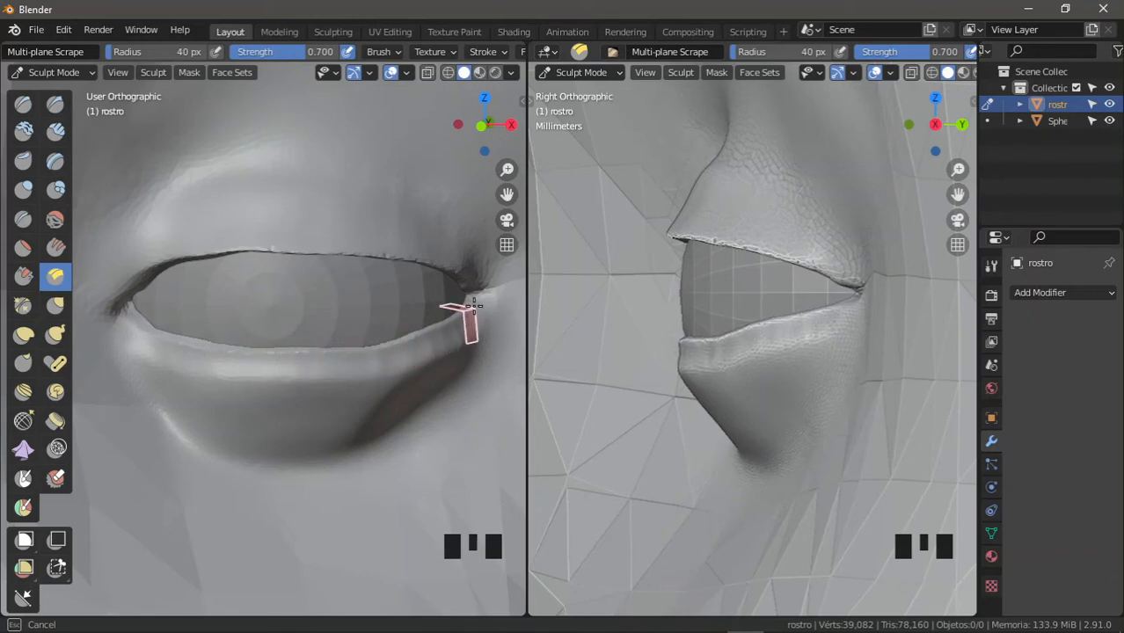
{"action": "left_click_drag", "start_coordinate": [472, 304], "coordinate": [474, 306]}
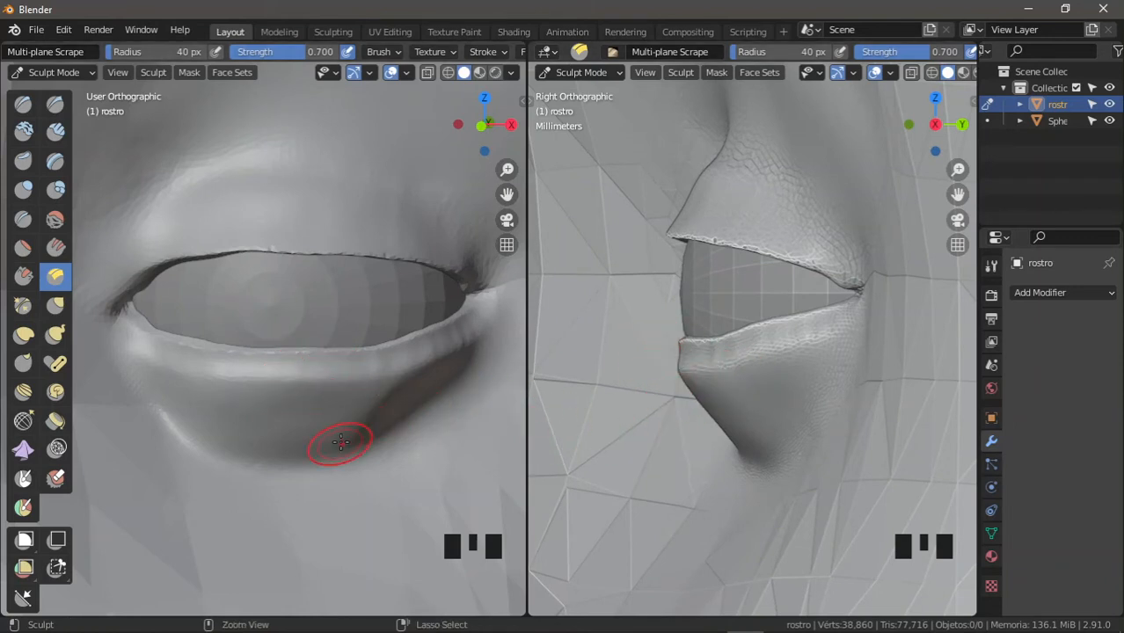
Step: Soften the lower eyelid's scraped rim and front surface with the Smooth brush at 40 px radius and strength 0.700
{"action": "middle_click_drag", "start_coordinate": [339, 439], "coordinate": [341, 457], "text": "ctrl"}
{"action": "middle_click_drag", "start_coordinate": [732, 389], "coordinate": [784, 359], "text": "ctrl"}
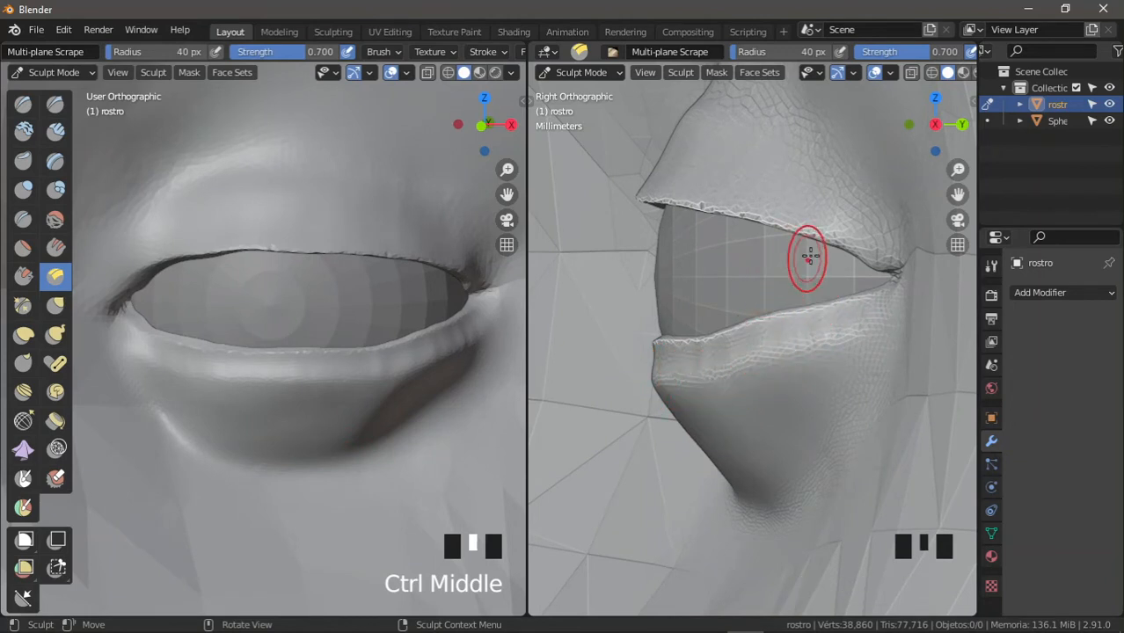
{"action": "middle_click_drag", "start_coordinate": [720, 163], "coordinate": [725, 190], "text": "ctrl"}
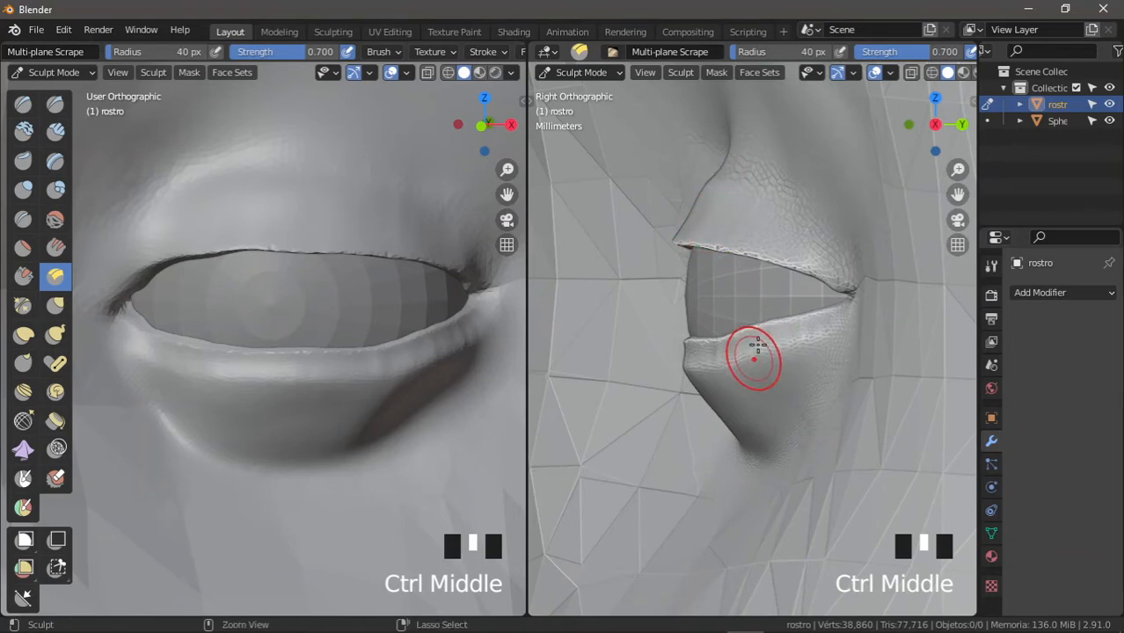
{"action": "middle_click_drag", "start_coordinate": [756, 350], "coordinate": [833, 329], "text": "ctrl"}
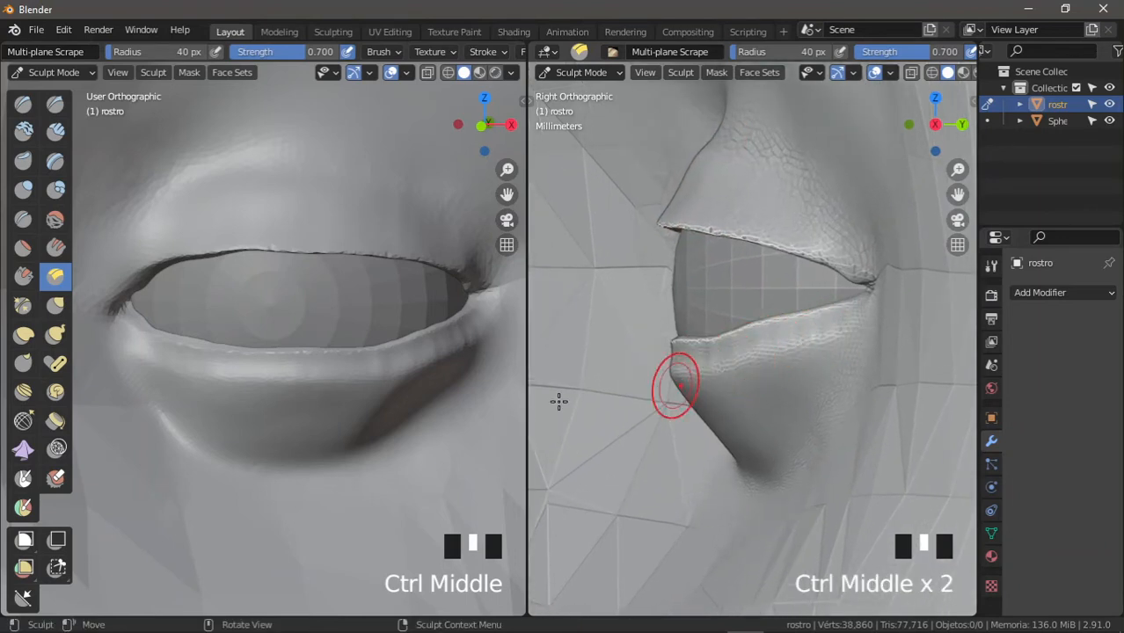
{"action": "left_click", "coordinate": [55, 219]}
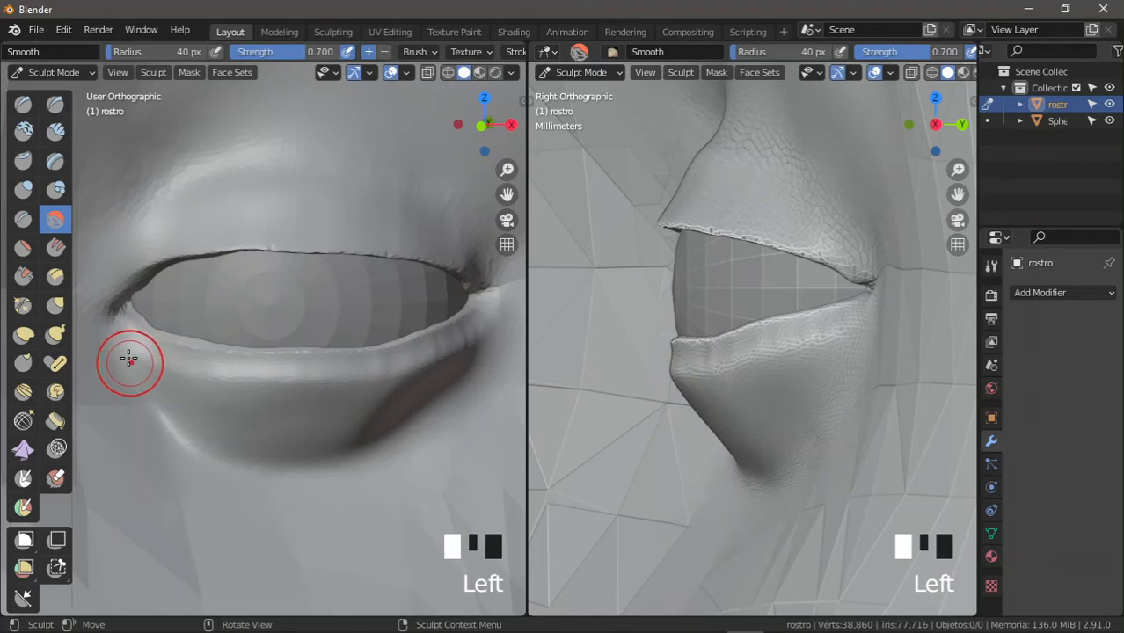
{"action": "left_click_drag", "start_coordinate": [126, 359], "coordinate": [213, 376]}
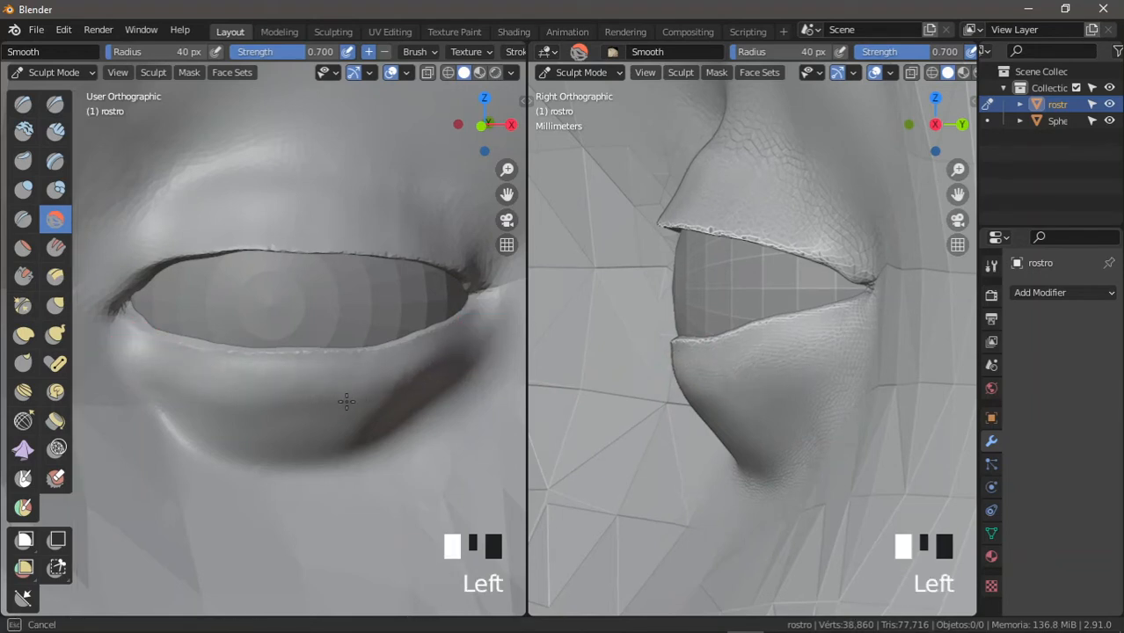
{"action": "mouse_move", "coordinate": [211, 393]}
{"action": "left_mouse_down"}
{"action": "mouse_move", "coordinate": [168, 382]}
{"action": "mouse_move", "coordinate": [439, 368]}
{"action": "mouse_move", "coordinate": [265, 413]}
{"action": "mouse_move", "coordinate": [270, 423]}
{"action": "left_mouse_up"}
{"action": "mouse_move", "coordinate": [271, 422]}
{"action": "left_mouse_down"}
{"action": "mouse_move", "coordinate": [347, 432]}
{"action": "mouse_move", "coordinate": [465, 365]}
{"action": "mouse_move", "coordinate": [246, 442]}
{"action": "mouse_move", "coordinate": [166, 404]}
{"action": "mouse_move", "coordinate": [382, 450]}
{"action": "left_mouse_up"}
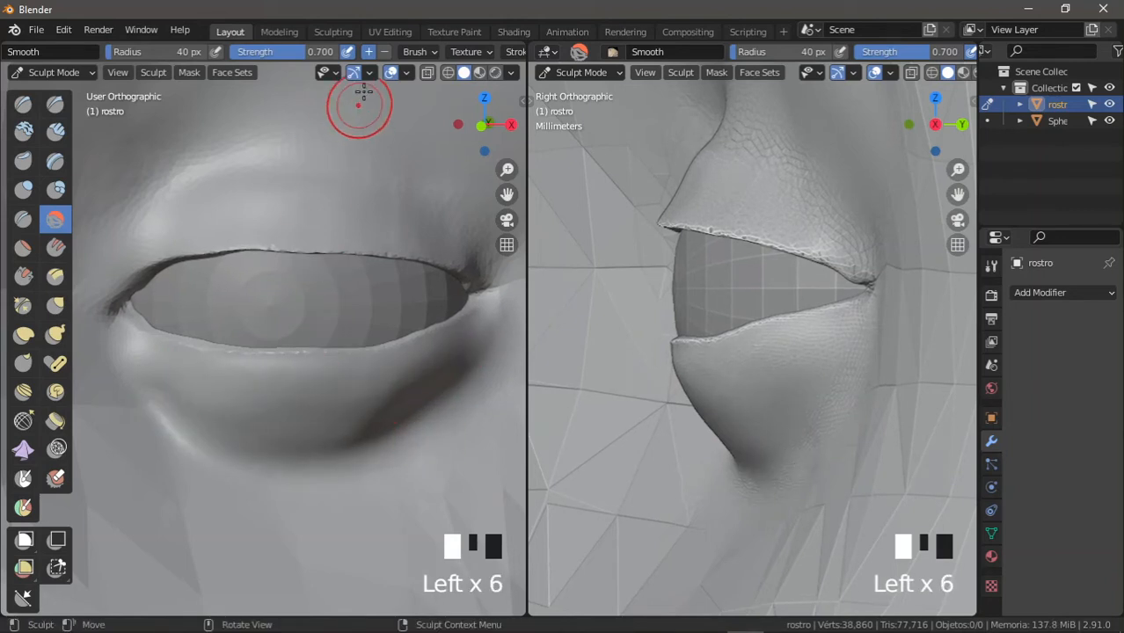
{"action": "left_click", "coordinate": [414, 53]}
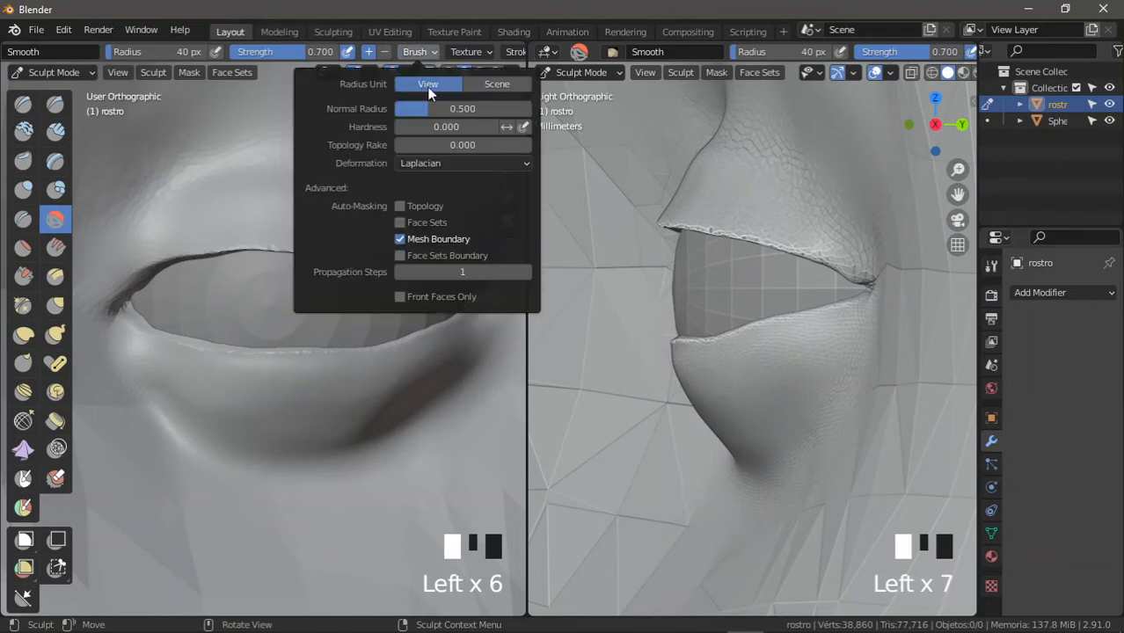
{"action": "left_click", "coordinate": [429, 55]}
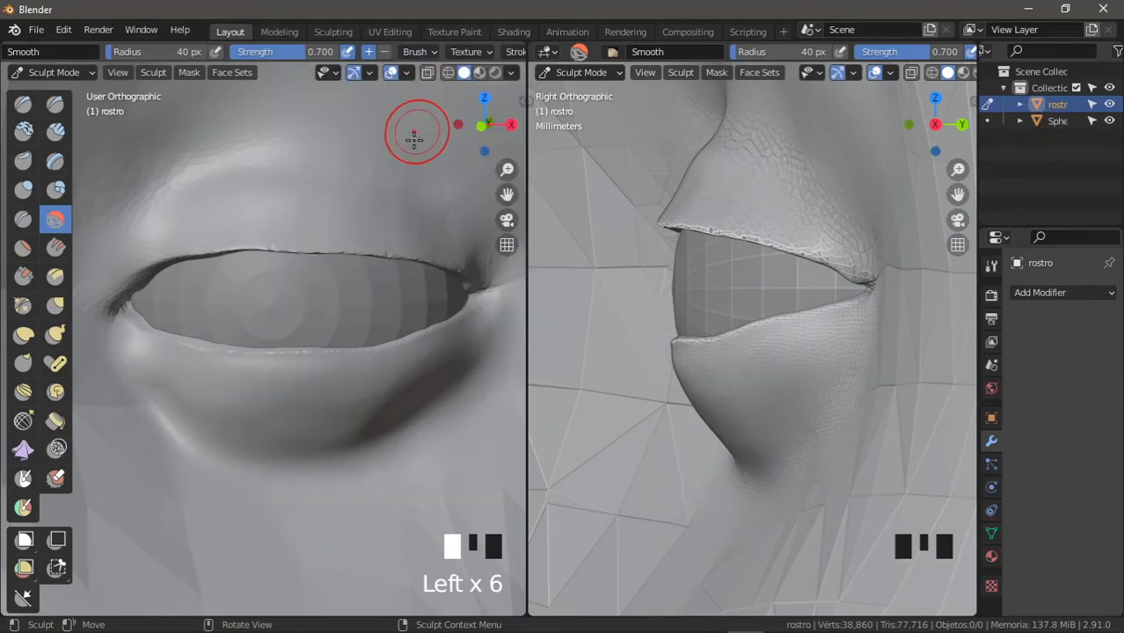
Step: Reshape the upper eyelid's arch and the inner eye corner with the Grab brush at 74 px radius and strength 0.400
{"action": "middle_click_drag", "start_coordinate": [297, 305], "coordinate": [368, 251], "text": "ctrl"}
{"action": "middle_click_drag", "start_coordinate": [250, 306], "coordinate": [282, 352], "text": "ctrl"}
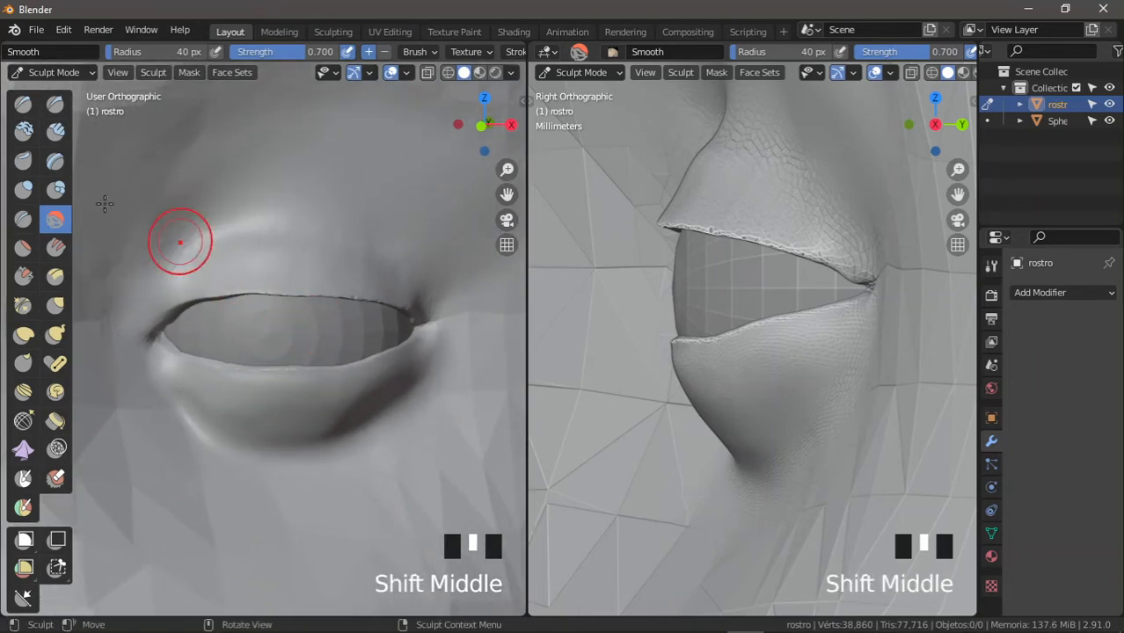
{"action": "left_click", "coordinate": [56, 304]}
{"action": "middle_click_drag", "start_coordinate": [314, 284], "coordinate": [334, 314], "text": "shift"}
{"action": "key", "text": "f"}
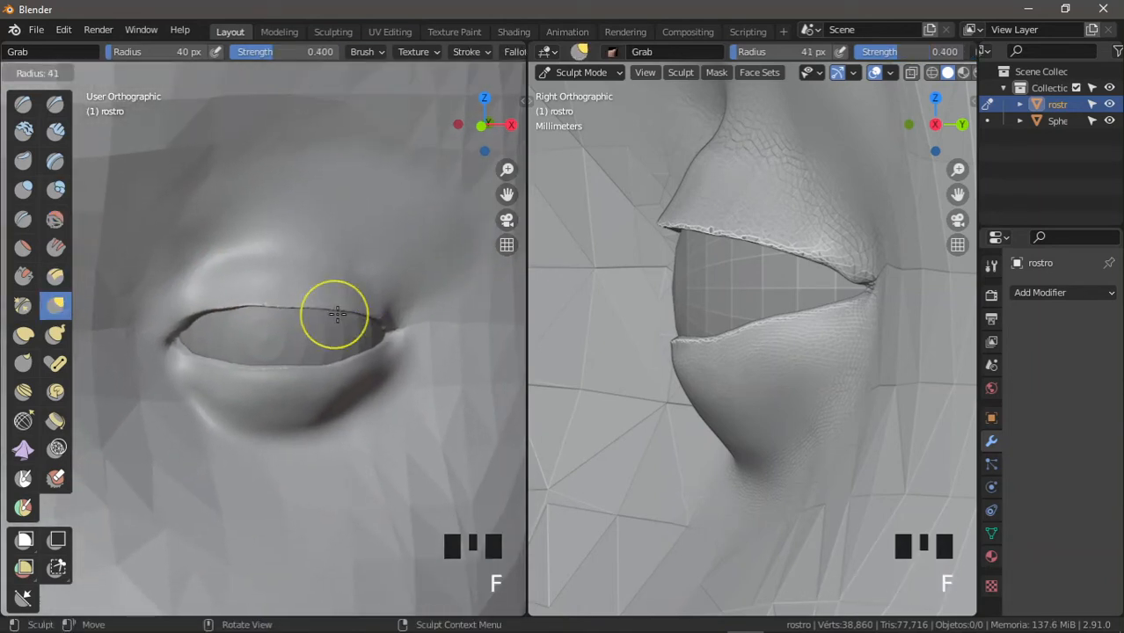
{"action": "left_click", "coordinate": [295, 297]}
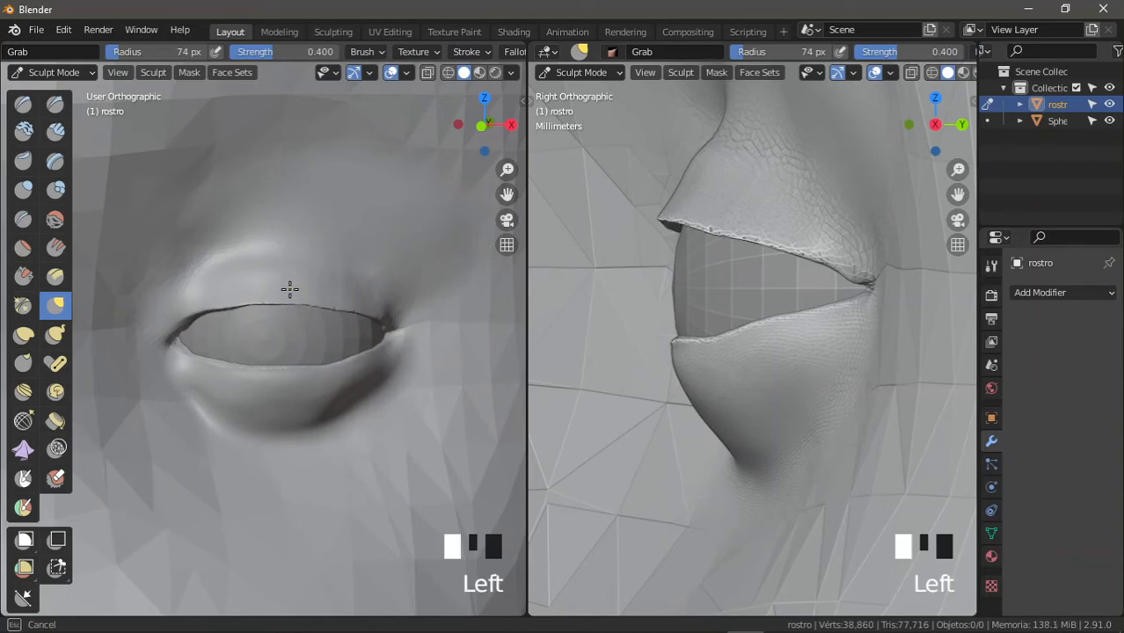
{"action": "left_click_drag", "start_coordinate": [290, 288], "coordinate": [324, 309]}
{"action": "left_click_drag", "start_coordinate": [195, 371], "coordinate": [195, 368]}
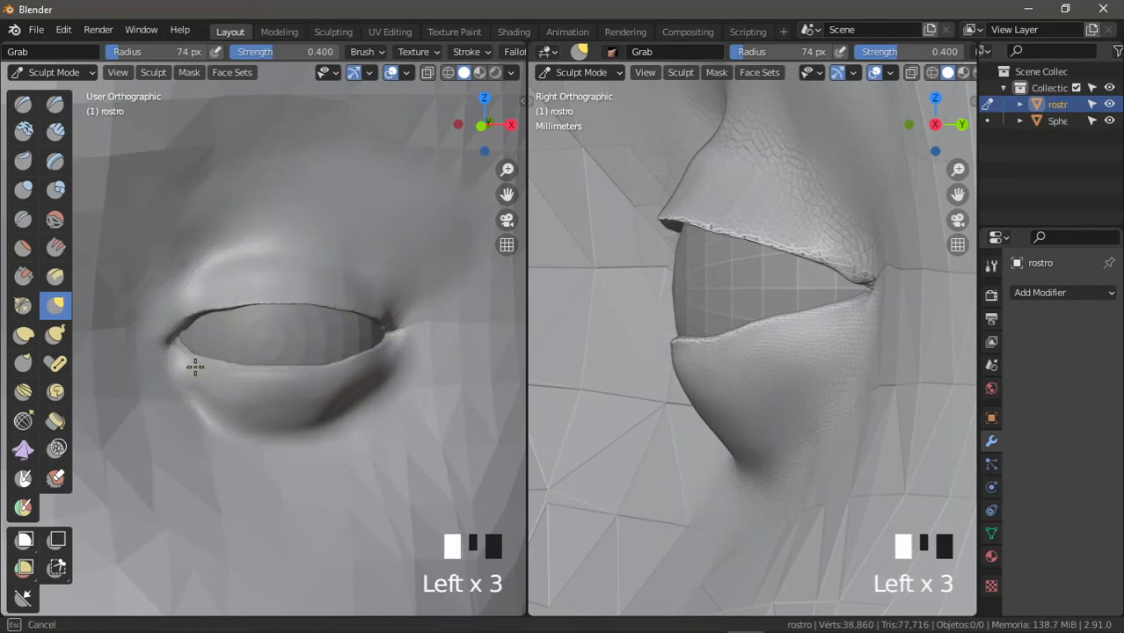
{"action": "mouse_move", "coordinate": [195, 368]}
{"action": "middle_mouse_down", "text": "ctrl"}
{"action": "mouse_move", "coordinate": [211, 350]}
{"action": "mouse_move", "coordinate": [338, 364]}
{"action": "mouse_move", "coordinate": [296, 326]}
{"action": "middle_mouse_up", "text": "ctrl"}
{"action": "left_click_drag", "start_coordinate": [296, 326], "coordinate": [298, 320]}
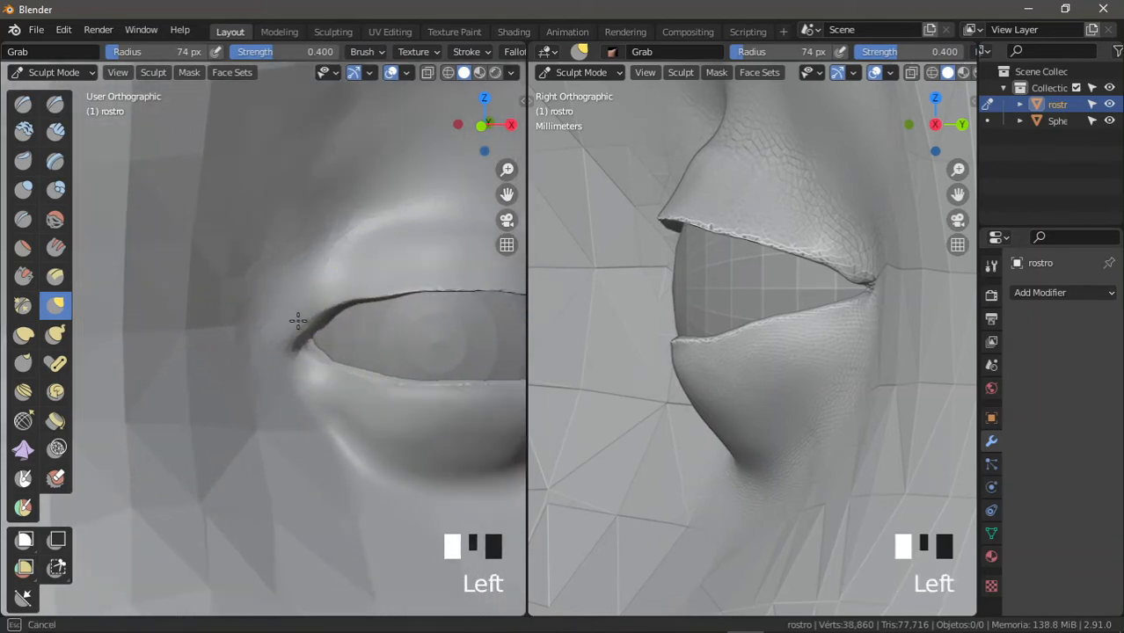
Step: Carve a crease separating the tear duct from the lower eyelid with the Crease brush at 24 px radius and strength 1.000
{"action": "middle_click_drag", "start_coordinate": [289, 390], "coordinate": [309, 284], "text": "ctrl"}
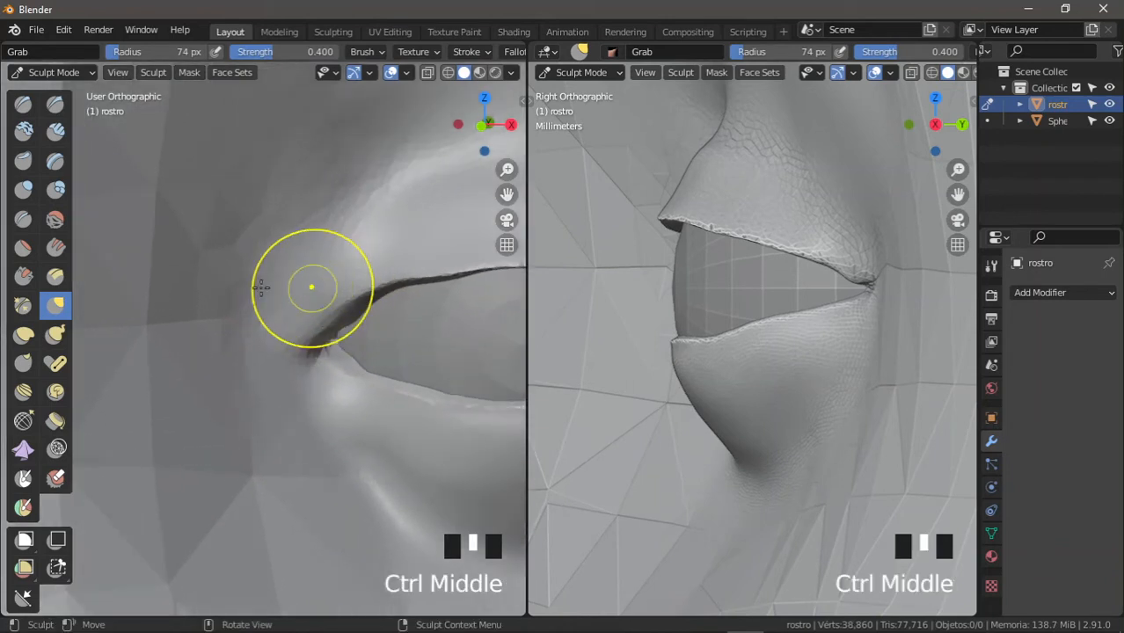
{"action": "left_click", "coordinate": [22, 219]}
{"action": "mouse_move", "coordinate": [341, 382]}
{"action": "middle_mouse_down", "text": "shift"}
{"action": "mouse_move", "coordinate": [308, 314]}
{"action": "mouse_move", "coordinate": [299, 329]}
{"action": "mouse_move", "coordinate": [330, 358]}
{"action": "middle_mouse_up", "text": "shift"}
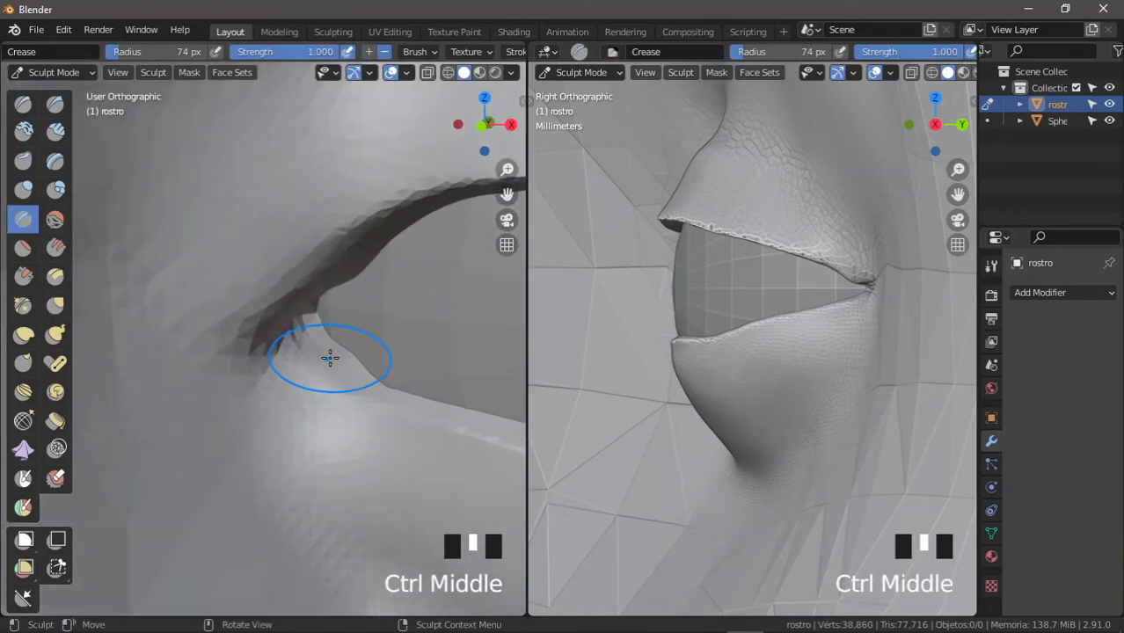
{"action": "key", "text": "f"}
{"action": "left_click", "coordinate": [303, 314]}
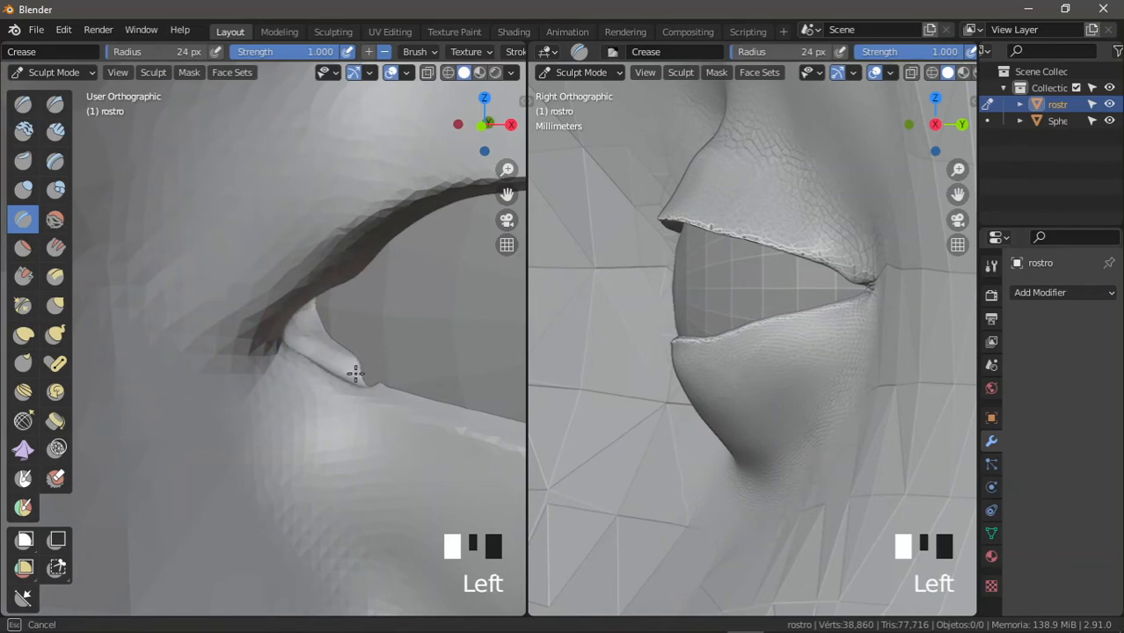
{"action": "left_click_drag", "start_coordinate": [355, 374], "coordinate": [359, 375]}
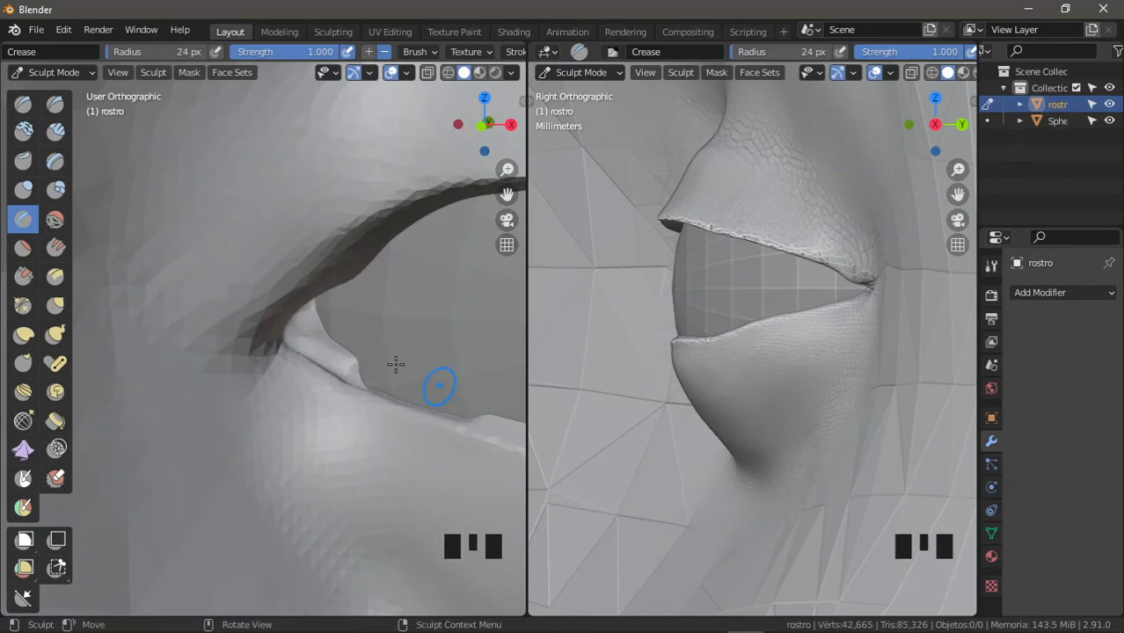
Step: Continue the crease along the lower eyelid's rim toward the outer eye corner
{"action": "mouse_move", "coordinate": [394, 364]}
{"action": "middle_mouse_down", "text": "ctrl"}
{"action": "mouse_move", "coordinate": [289, 372]}
{"action": "mouse_move", "coordinate": [258, 353]}
{"action": "middle_mouse_up", "text": "ctrl"}
{"action": "left_click_drag", "start_coordinate": [223, 354], "coordinate": [237, 359]}
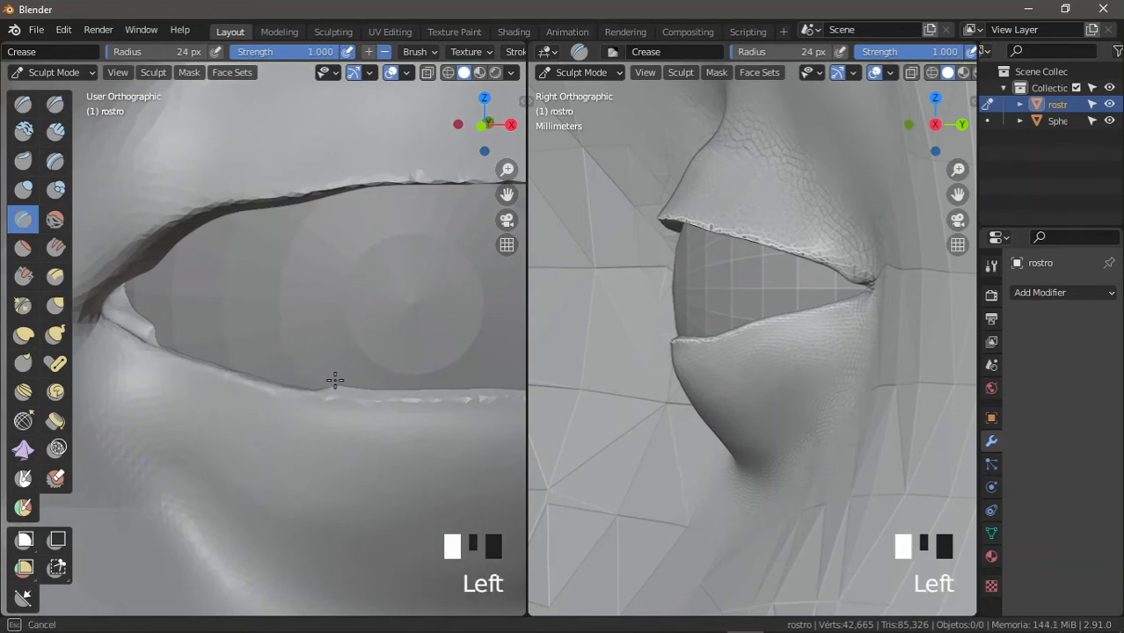
{"action": "left_click_drag", "start_coordinate": [364, 383], "coordinate": [370, 384]}
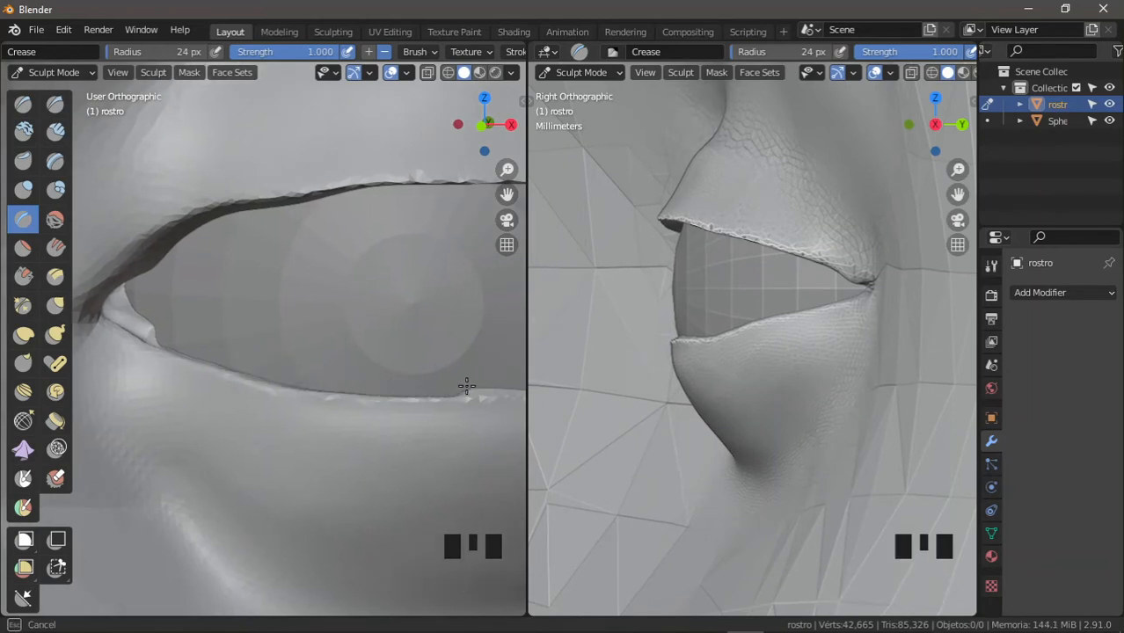
{"action": "middle_click_drag", "start_coordinate": [434, 377], "coordinate": [198, 376], "text": "shift"}
{"action": "left_click_drag", "start_coordinate": [279, 394], "coordinate": [297, 396]}
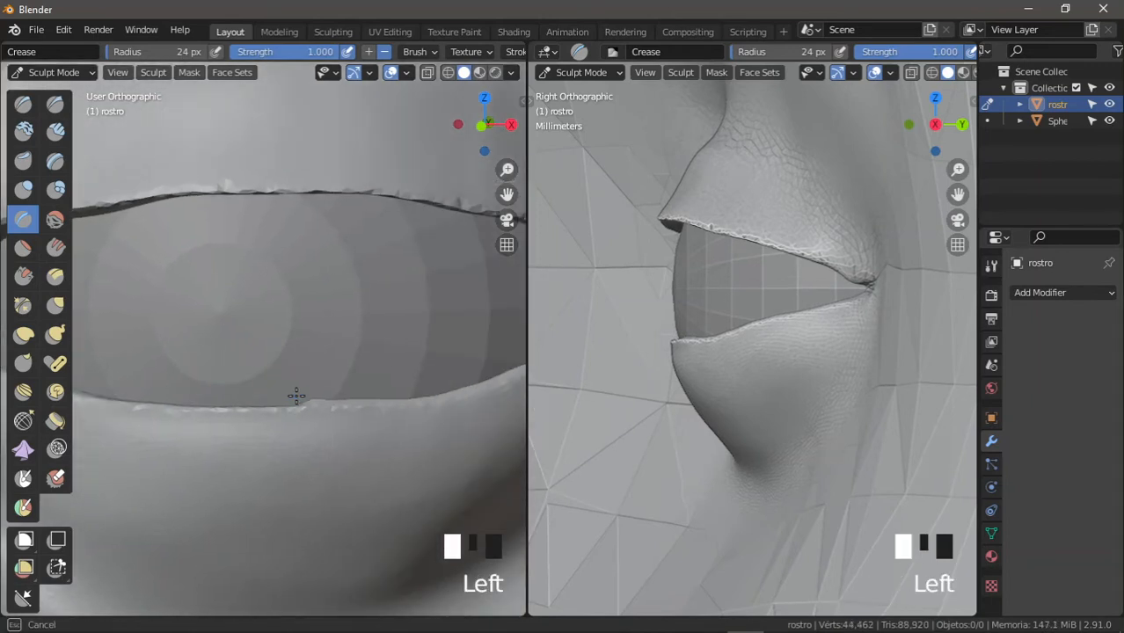
{"action": "left_click_drag", "start_coordinate": [407, 384], "coordinate": [415, 383]}
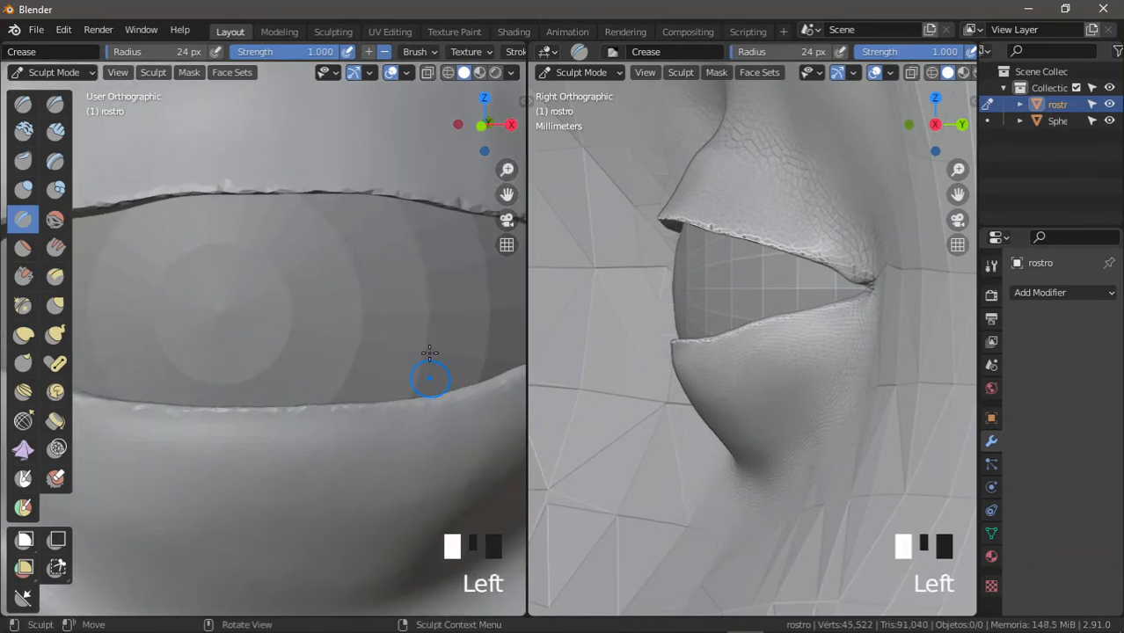
Step: Crease the upper eyelid's edge near the inner eye corner, and raise the tear duct with inverted Crease strokes
{"action": "mouse_move", "coordinate": [430, 352]}
{"action": "middle_mouse_down", "text": "ctrl"}
{"action": "mouse_move", "coordinate": [349, 396]}
{"action": "mouse_move", "coordinate": [374, 390]}
{"action": "mouse_move", "coordinate": [322, 397]}
{"action": "mouse_move", "coordinate": [326, 359]}
{"action": "mouse_move", "coordinate": [221, 339]}
{"action": "mouse_move", "coordinate": [326, 389]}
{"action": "mouse_move", "coordinate": [329, 308]}
{"action": "middle_mouse_up", "text": "ctrl"}
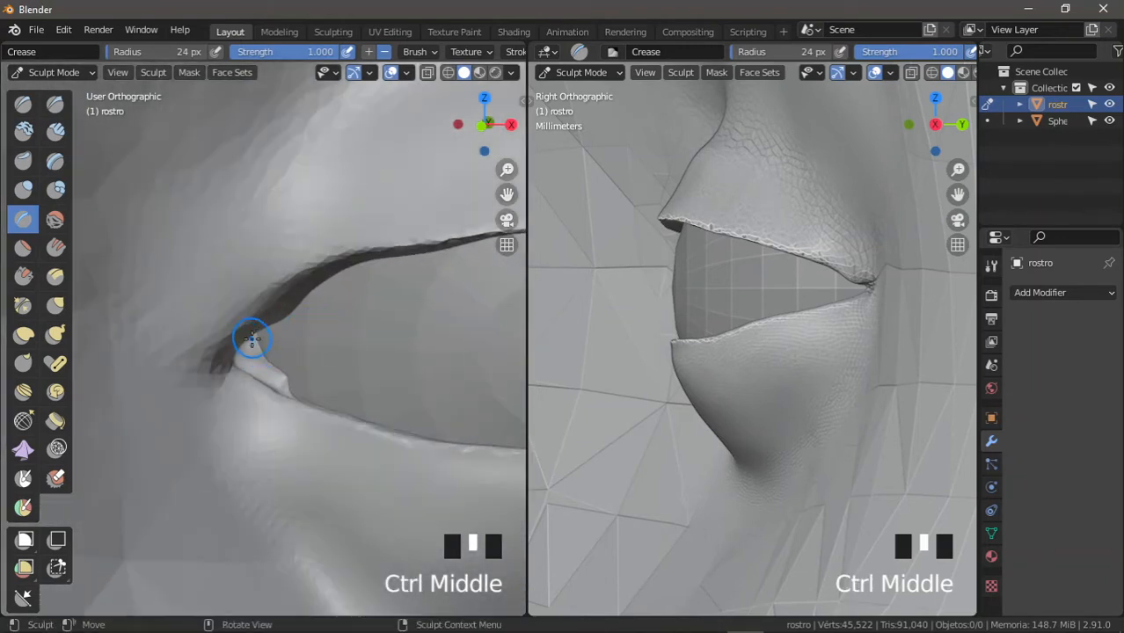
{"action": "left_click_drag", "start_coordinate": [282, 326], "coordinate": [303, 311]}
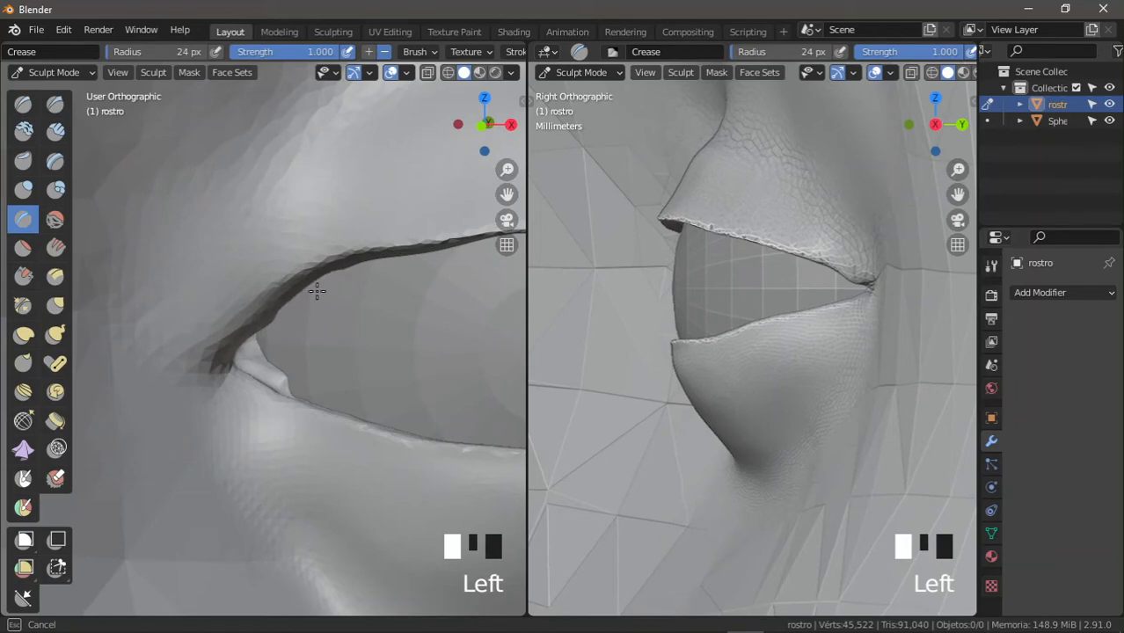
{"action": "left_click_drag", "start_coordinate": [317, 291], "coordinate": [314, 293]}
{"action": "mouse_move", "coordinate": [259, 343]}
{"action": "middle_mouse_down", "text": "ctrl"}
{"action": "mouse_move", "coordinate": [243, 430]}
{"action": "mouse_move", "coordinate": [270, 439]}
{"action": "mouse_move", "coordinate": [283, 388]}
{"action": "mouse_move", "coordinate": [247, 364]}
{"action": "middle_mouse_up", "text": "ctrl"}
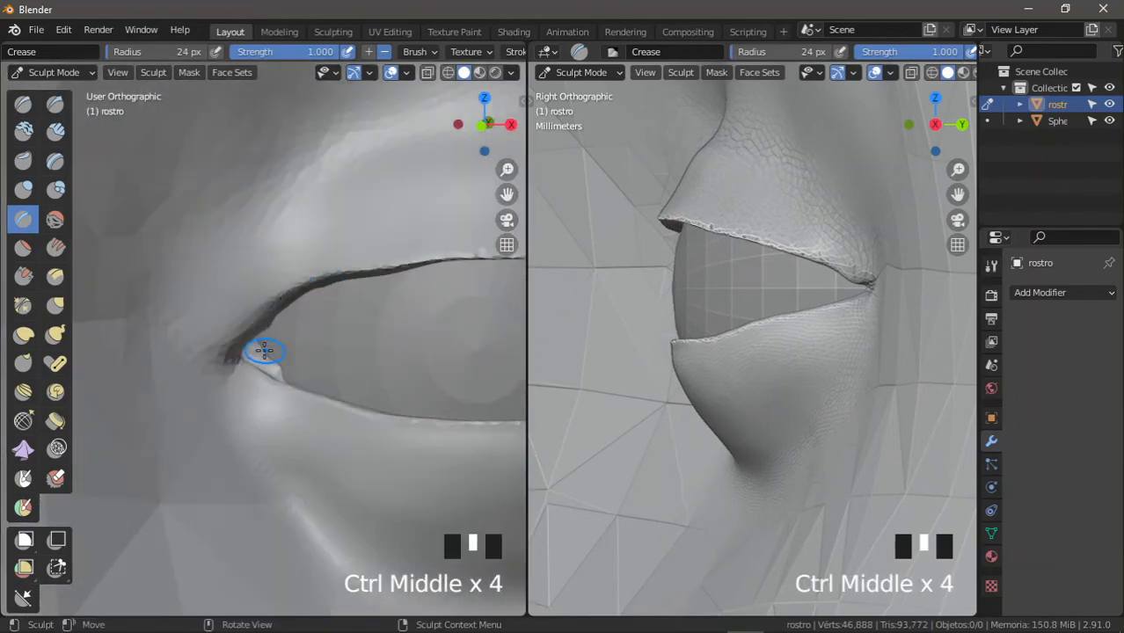
{"action": "left_click_drag", "start_coordinate": [258, 344], "coordinate": [261, 344], "text": "ctrl"}
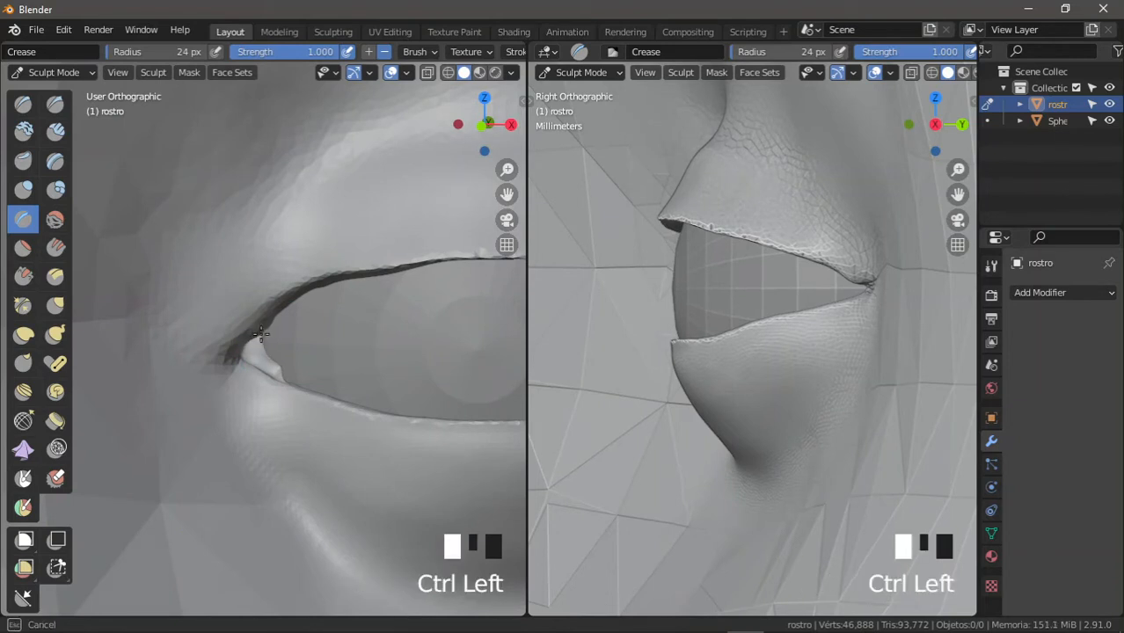
{"action": "mouse_move", "coordinate": [267, 342]}
{"action": "left_mouse_down", "text": "ctrl"}
{"action": "mouse_move", "coordinate": [300, 387]}
{"action": "mouse_move", "coordinate": [276, 358]}
{"action": "left_mouse_up", "text": "ctrl"}
Step: Examine the whole face from the front and the eye area in profile to judge the shape of the eyelids
{"action": "mouse_move", "coordinate": [276, 358]}
{"action": "middle_mouse_down", "text": "ctrl"}
{"action": "mouse_move", "coordinate": [333, 427]}
{"action": "mouse_move", "coordinate": [340, 408]}
{"action": "mouse_move", "coordinate": [318, 409]}
{"action": "mouse_move", "coordinate": [327, 467]}
{"action": "mouse_move", "coordinate": [309, 429]}
{"action": "mouse_move", "coordinate": [353, 371]}
{"action": "mouse_move", "coordinate": [344, 410]}
{"action": "mouse_move", "coordinate": [326, 397]}
{"action": "middle_mouse_up", "text": "ctrl"}
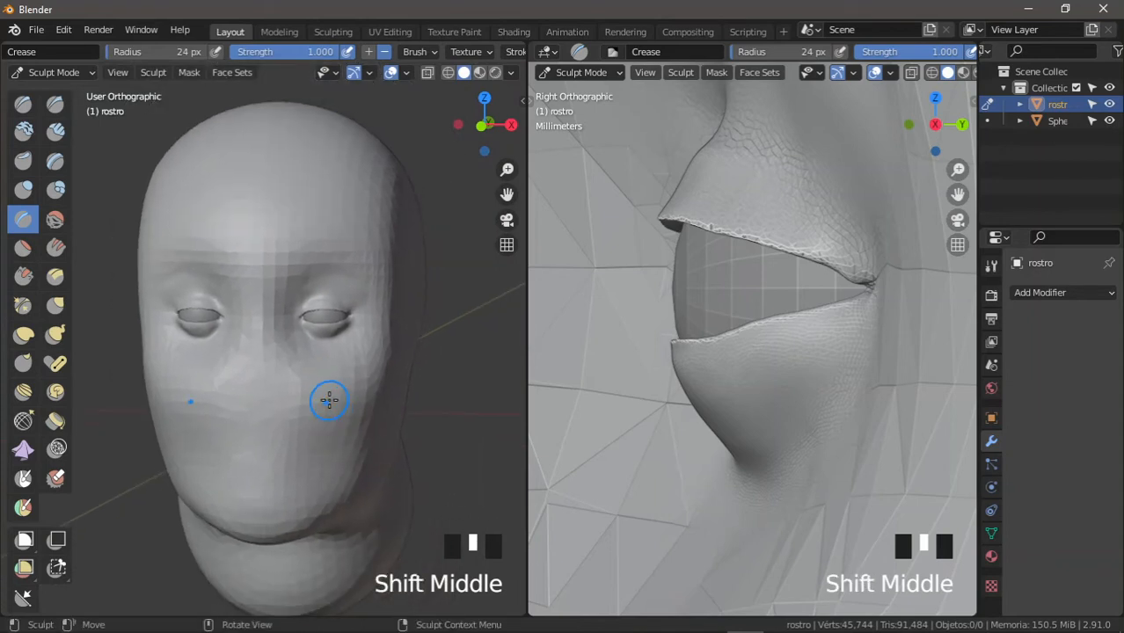
{"action": "key", "text": "KP_1"}
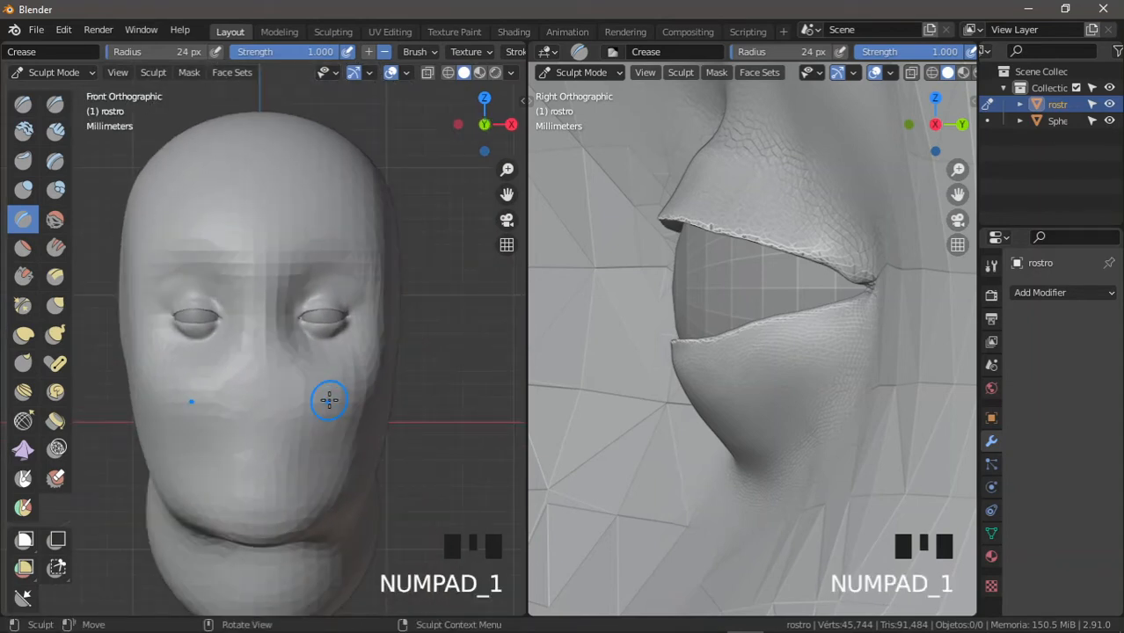
{"action": "middle_click_drag", "start_coordinate": [301, 439], "coordinate": [268, 400], "text": "shift"}
{"action": "middle_click_drag", "start_coordinate": [361, 351], "coordinate": [365, 332], "text": "ctrl"}
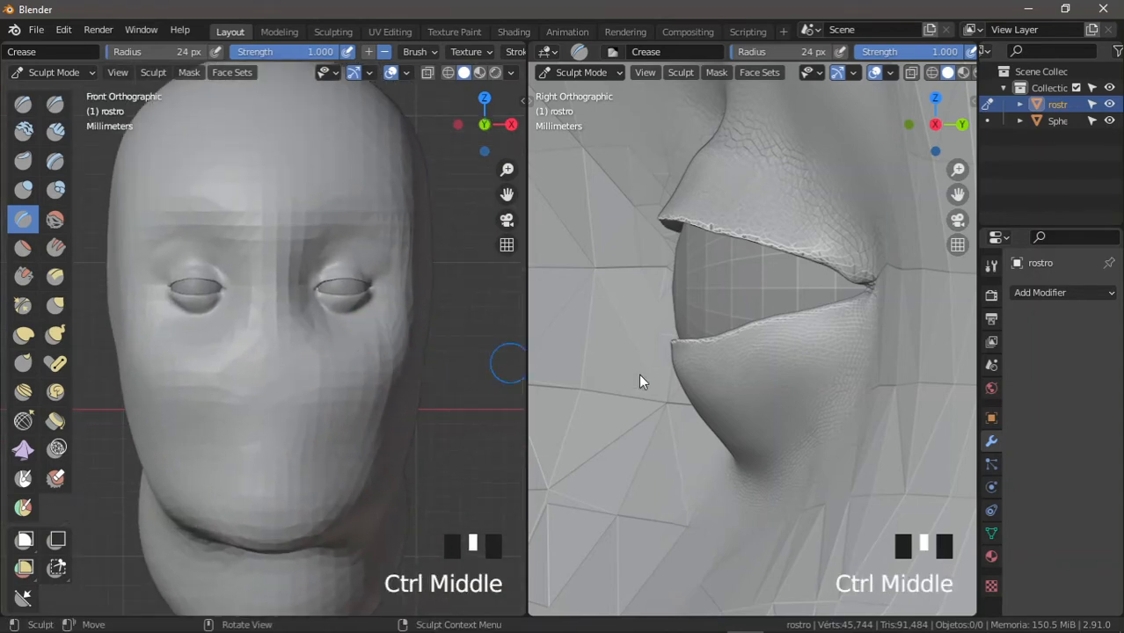
{"action": "middle_click_drag", "start_coordinate": [796, 299], "coordinate": [766, 330], "text": "ctrl"}
{"action": "middle_click_drag", "start_coordinate": [767, 330], "coordinate": [747, 399], "text": "ctrl"}
{"action": "mouse_move", "coordinate": [742, 360]}
{"action": "middle_mouse_down", "text": "shift"}
{"action": "mouse_move", "coordinate": [737, 341]}
{"action": "mouse_move", "coordinate": [728, 349]}
{"action": "middle_mouse_up", "text": "shift"}
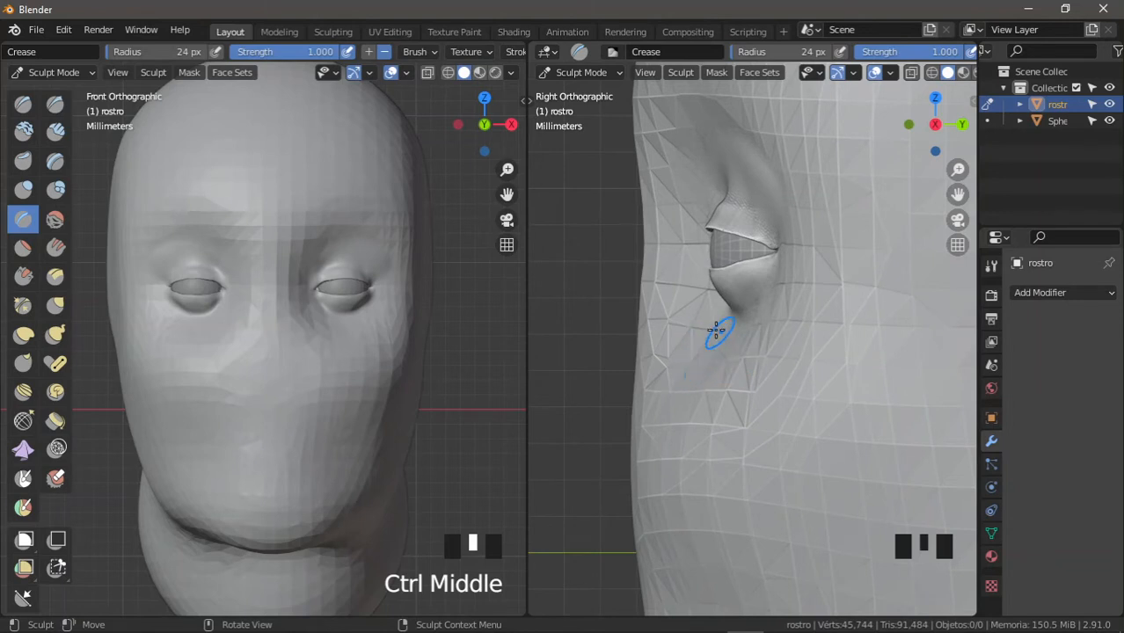
Step: Try to inflate the skin below the lower eyelid with the Inflate brush at 66 px radius and strength 0.500
{"action": "left_click", "coordinate": [55, 305]}
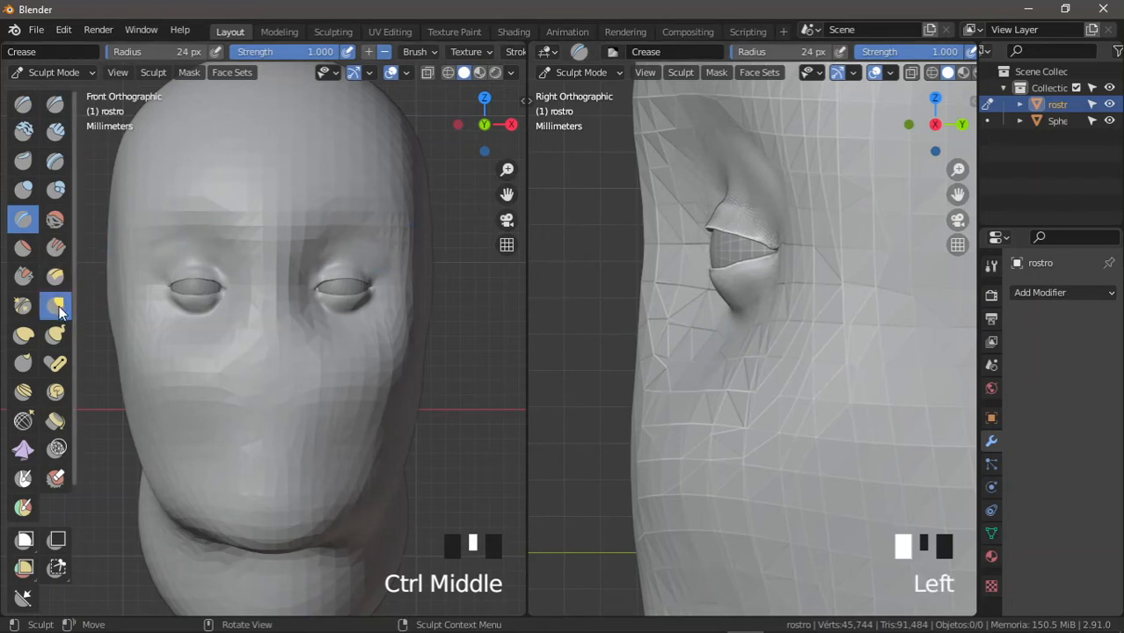
{"action": "left_click", "coordinate": [24, 192]}
{"action": "mouse_move", "coordinate": [327, 289]}
{"action": "middle_mouse_down", "text": "ctrl"}
{"action": "mouse_move", "coordinate": [351, 251]}
{"action": "mouse_move", "coordinate": [288, 301]}
{"action": "mouse_move", "coordinate": [312, 338]}
{"action": "middle_mouse_up", "text": "ctrl"}
{"action": "key", "text": "f"}
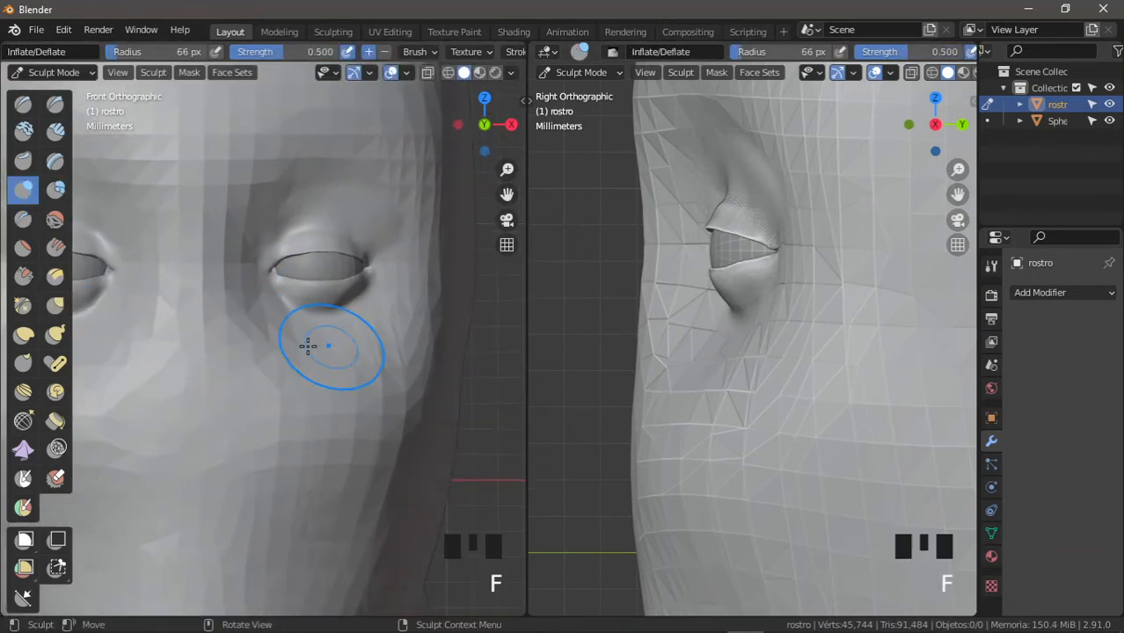
{"action": "left_click_drag", "start_coordinate": [290, 334], "coordinate": [354, 334]}
{"action": "middle_click_drag", "start_coordinate": [351, 354], "coordinate": [397, 316], "text": "ctrl"}
{"action": "key", "text": "ctrl+z"}
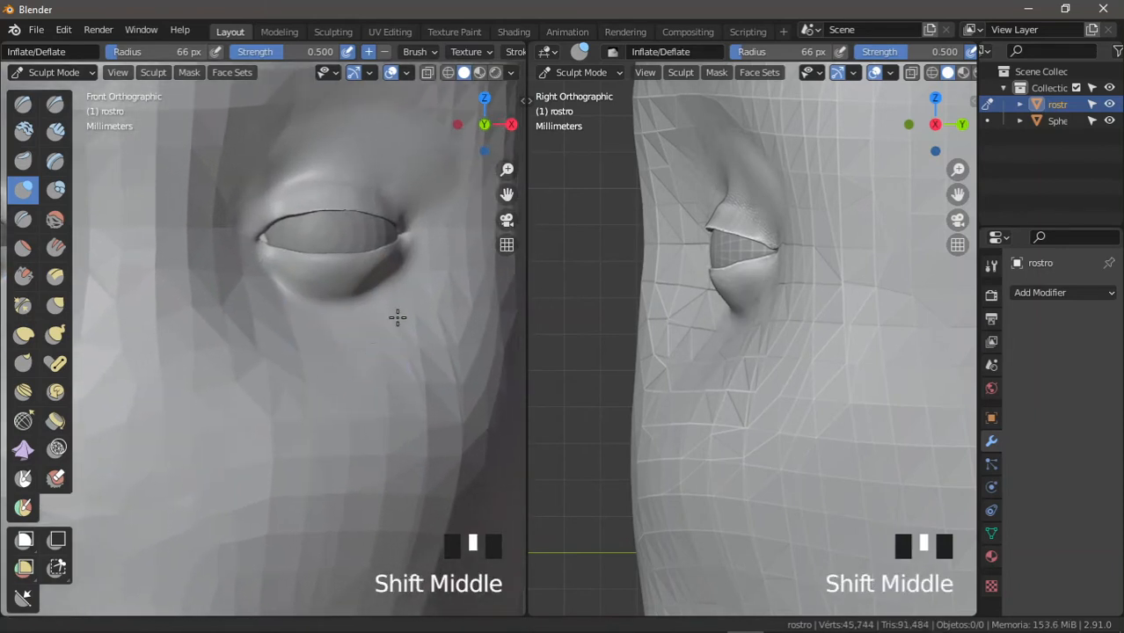
Step: Check the Dyntopo detail settings and inflate the skin beneath the lower eyelid with the Inflate brush at strength 0.500
{"action": "middle_click_drag", "start_coordinate": [494, 54], "coordinate": [229, 35]}
{"action": "middle_click_drag", "start_coordinate": [487, 54], "coordinate": [474, 51]}
{"action": "left_click", "coordinate": [475, 51]}
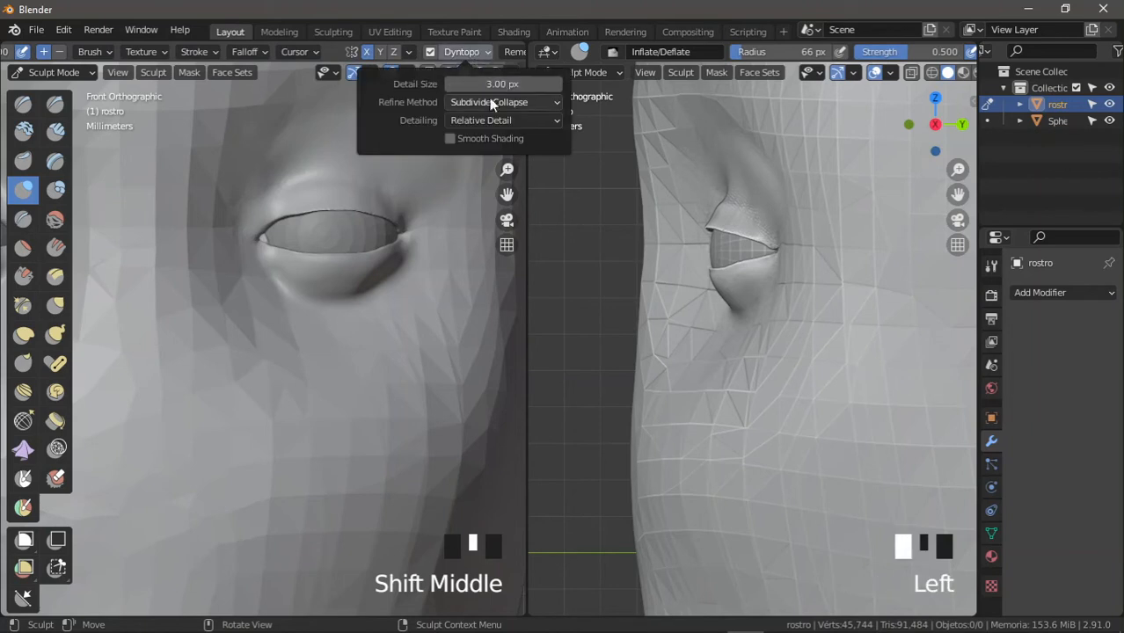
{"action": "middle_click_drag", "start_coordinate": [361, 358], "coordinate": [316, 326], "text": "ctrl"}
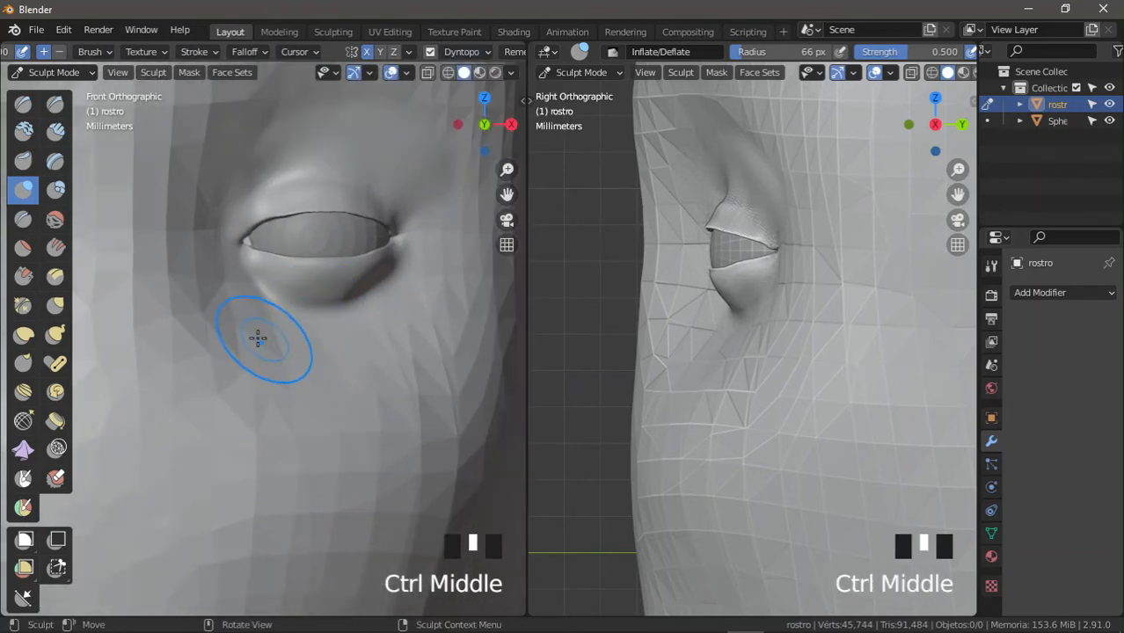
{"action": "left_click_drag", "start_coordinate": [253, 321], "coordinate": [284, 331]}
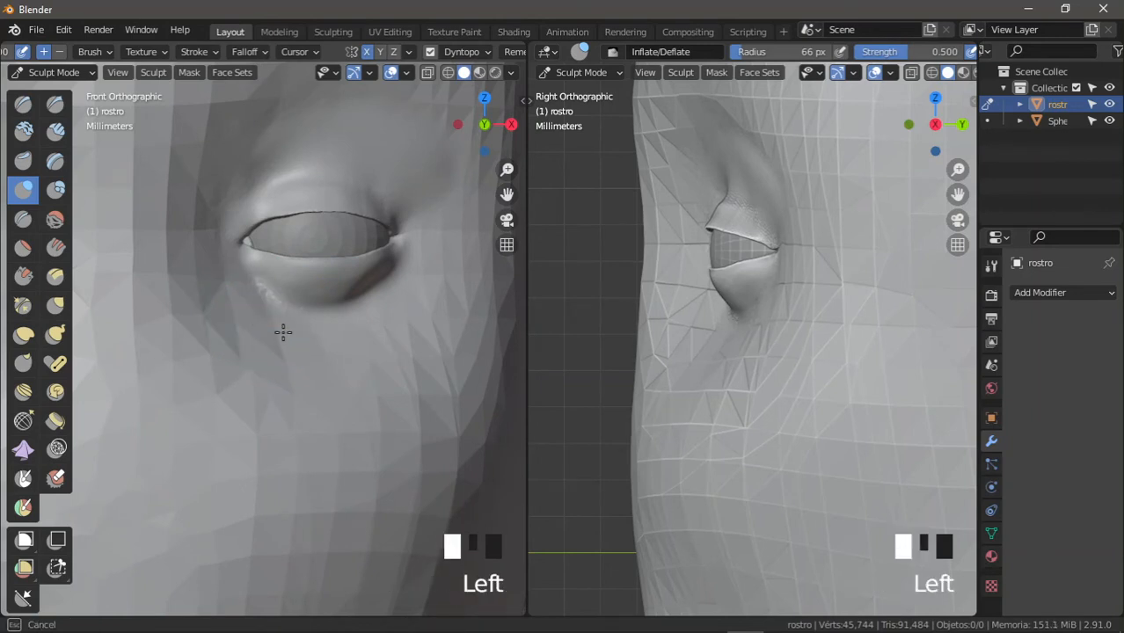
{"action": "left_click_drag", "start_coordinate": [380, 343], "coordinate": [336, 327]}
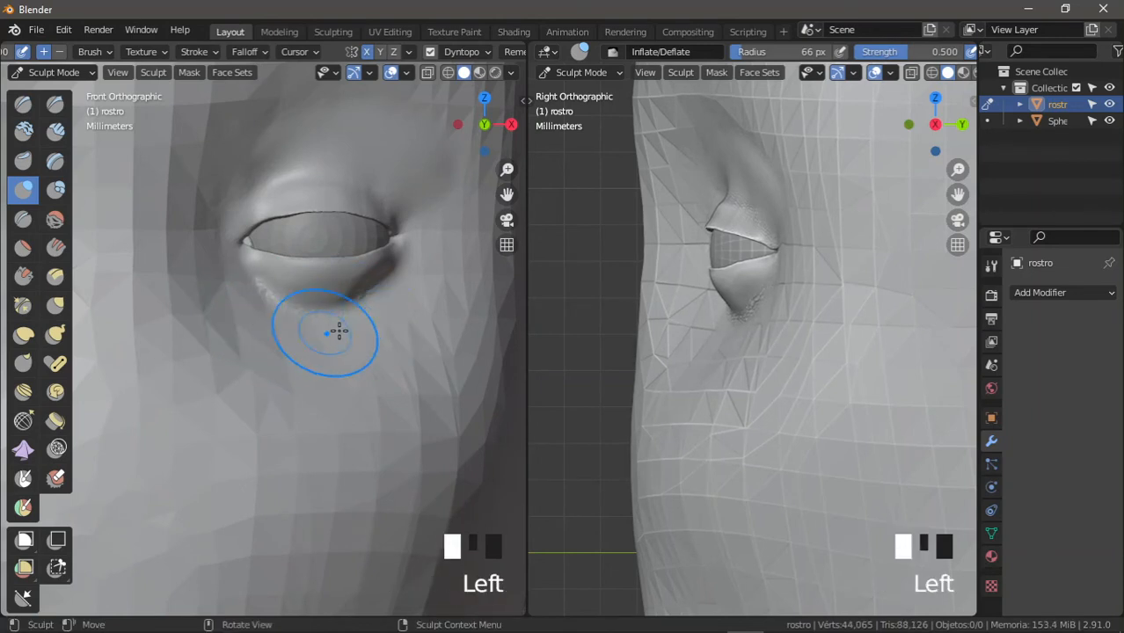
Step: Raise the Inflate brush strength to 1.000 and build up volume under the lower eyelid and beside the outer eye corner
{"action": "mouse_move", "coordinate": [336, 326]}
{"action": "middle_mouse_down", "text": "shift"}
{"action": "mouse_move", "coordinate": [356, 338]}
{"action": "mouse_move", "coordinate": [341, 362]}
{"action": "mouse_move", "coordinate": [368, 361]}
{"action": "mouse_move", "coordinate": [365, 349]}
{"action": "middle_mouse_up", "text": "shift"}
{"action": "key", "text": "shift+f"}
{"action": "left_click", "coordinate": [366, 371]}
{"action": "mouse_move", "coordinate": [238, 324]}
{"action": "left_mouse_down"}
{"action": "mouse_move", "coordinate": [312, 337]}
{"action": "mouse_move", "coordinate": [417, 306]}
{"action": "mouse_move", "coordinate": [301, 367]}
{"action": "mouse_move", "coordinate": [359, 316]}
{"action": "left_mouse_up"}
{"action": "middle_click_drag", "start_coordinate": [359, 316], "coordinate": [357, 291], "text": "shift"}
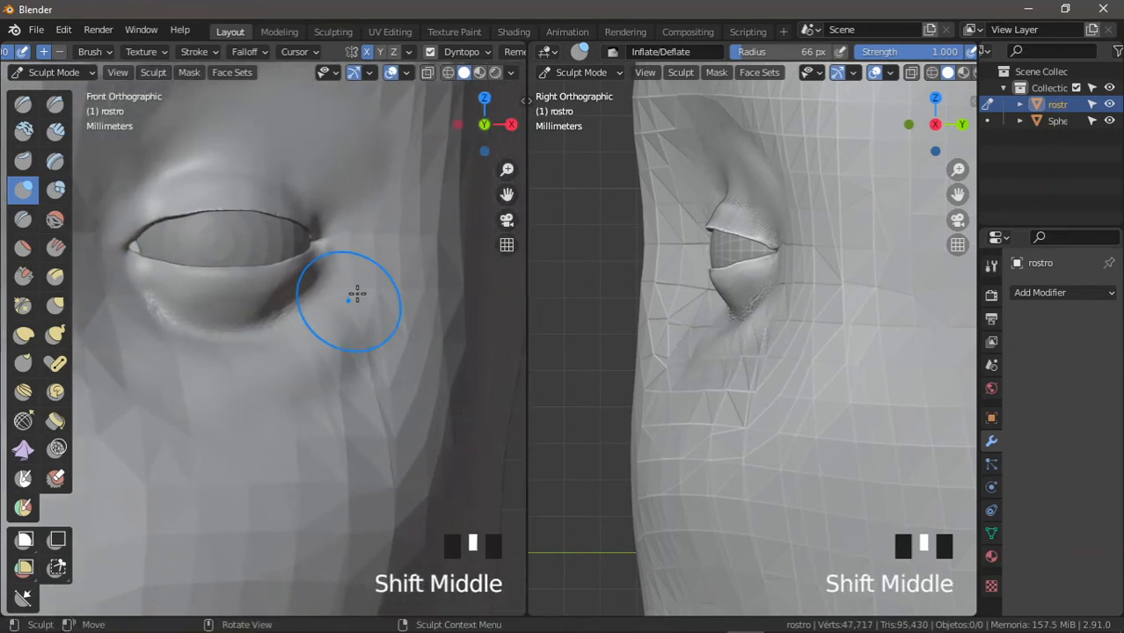
{"action": "mouse_move", "coordinate": [356, 291]}
{"action": "left_mouse_down"}
{"action": "mouse_move", "coordinate": [378, 301]}
{"action": "mouse_move", "coordinate": [385, 290]}
{"action": "left_mouse_up"}
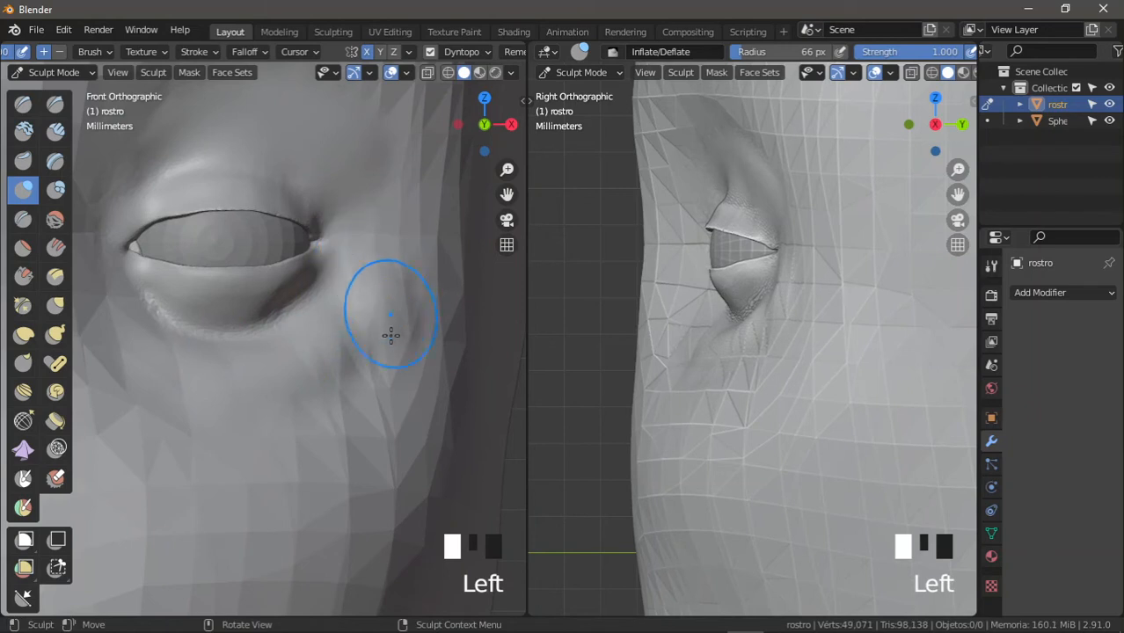
Step: Inflate the area above the upper eyelid from the outer eye corner toward the inner side
{"action": "middle_click_drag", "start_coordinate": [368, 329], "coordinate": [381, 213], "text": "shift"}
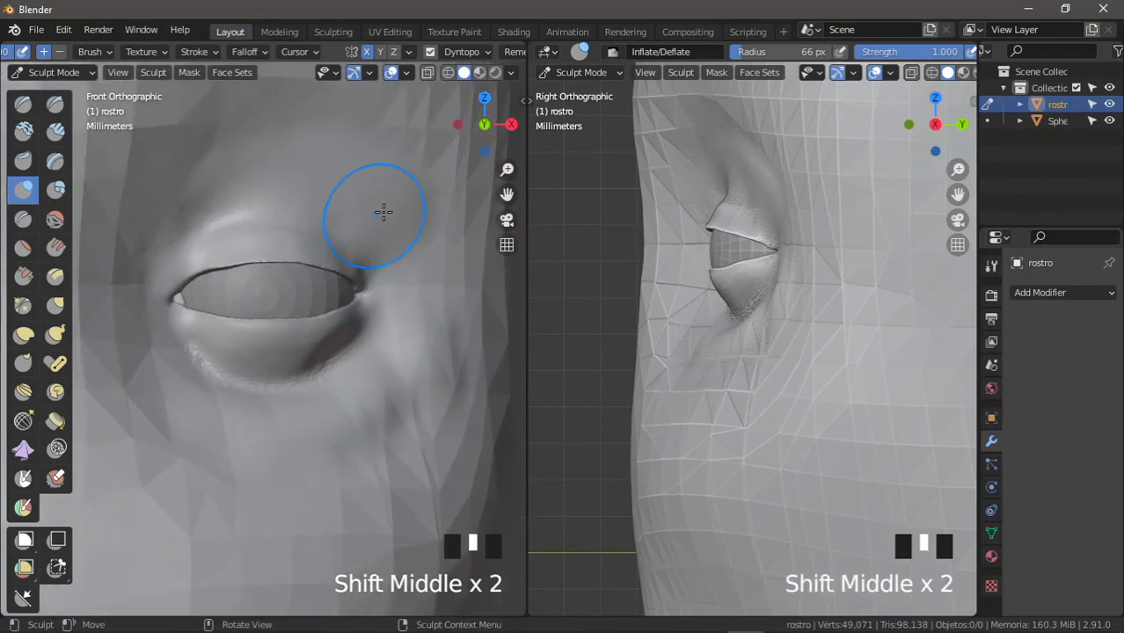
{"action": "mouse_move", "coordinate": [381, 212]}
{"action": "left_mouse_down"}
{"action": "mouse_move", "coordinate": [330, 174]}
{"action": "mouse_move", "coordinate": [189, 189]}
{"action": "mouse_move", "coordinate": [230, 195]}
{"action": "left_mouse_up"}
{"action": "middle_click_drag", "start_coordinate": [230, 195], "coordinate": [257, 211], "text": "shift"}
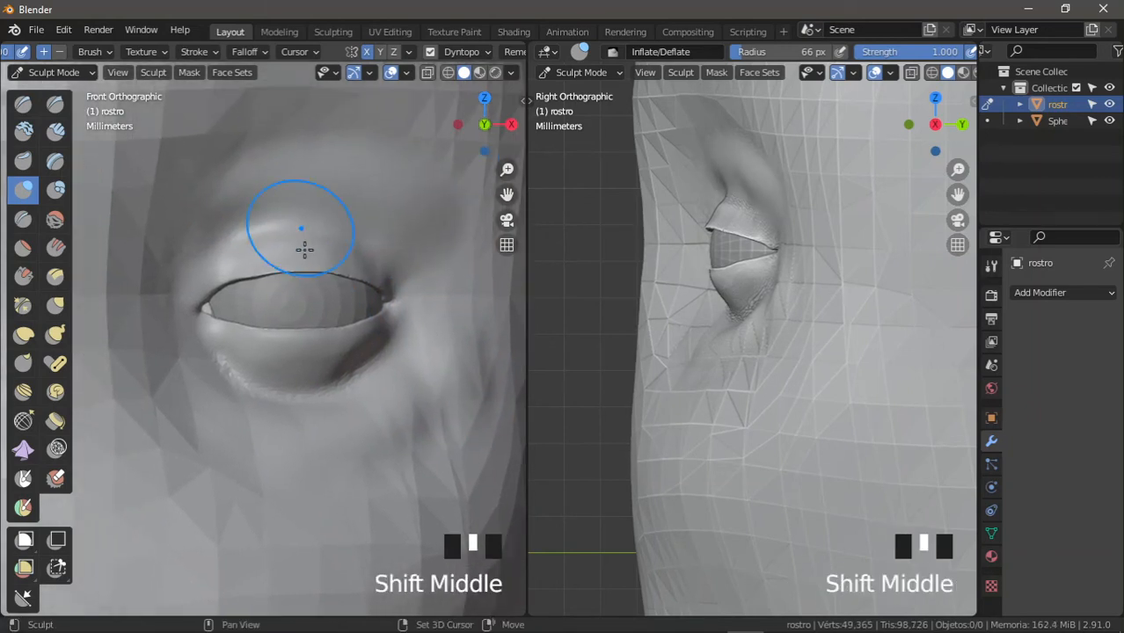
Step: Examine the overall head and the inflated eye area from the front and the side
{"action": "middle_click_drag", "start_coordinate": [275, 348], "coordinate": [298, 401], "text": "ctrl"}
{"action": "middle_click_drag", "start_coordinate": [735, 306], "coordinate": [707, 348], "text": "ctrl"}
{"action": "middle_click_drag", "start_coordinate": [707, 348], "coordinate": [679, 349], "text": "shift"}
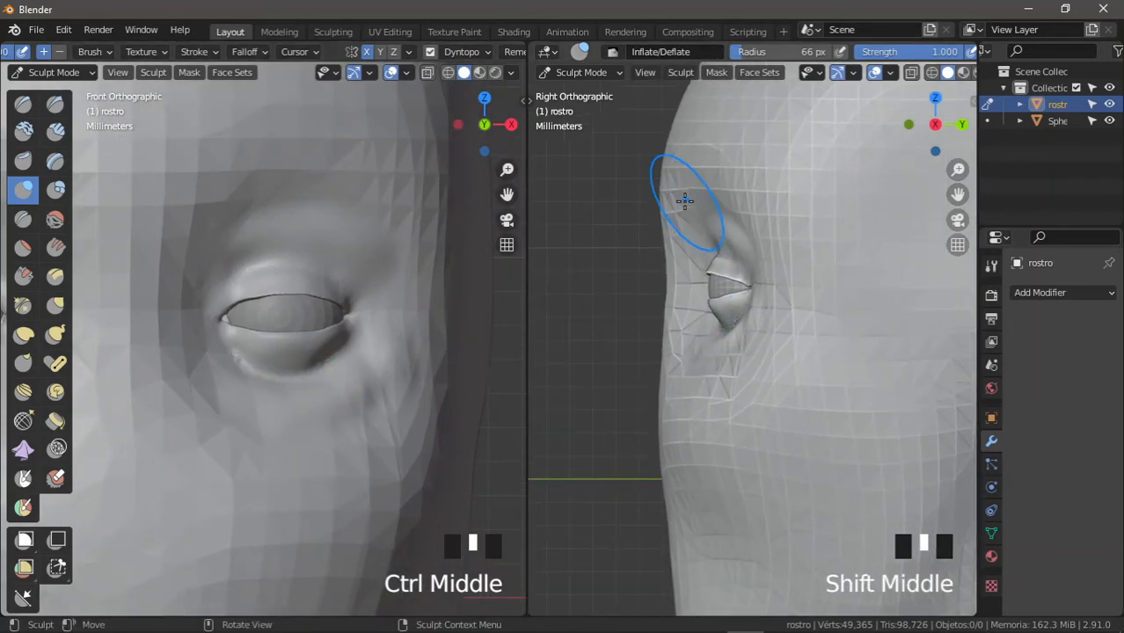
{"action": "middle_click_drag", "start_coordinate": [699, 204], "coordinate": [706, 274], "text": "ctrl"}
{"action": "middle_click_drag", "start_coordinate": [338, 262], "coordinate": [343, 337], "text": "ctrl"}
{"action": "middle_click_drag", "start_coordinate": [343, 338], "coordinate": [371, 340], "text": "shift"}
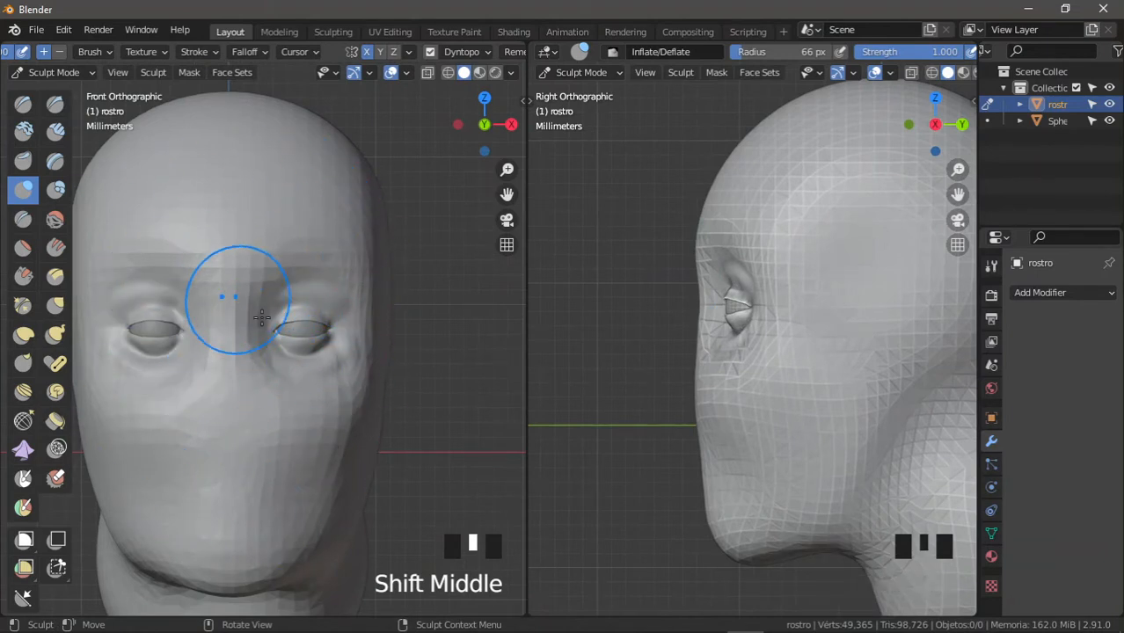
{"action": "middle_click_drag", "start_coordinate": [774, 316], "coordinate": [699, 308], "text": "ctrl"}
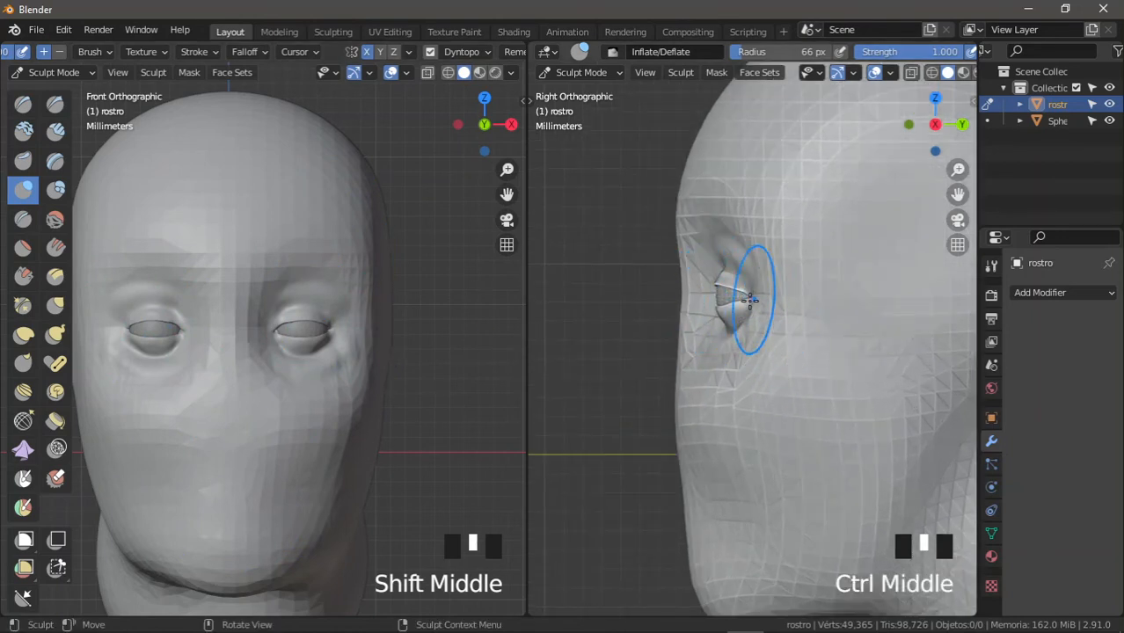
{"action": "middle_click_drag", "start_coordinate": [735, 297], "coordinate": [744, 211], "text": "ctrl"}
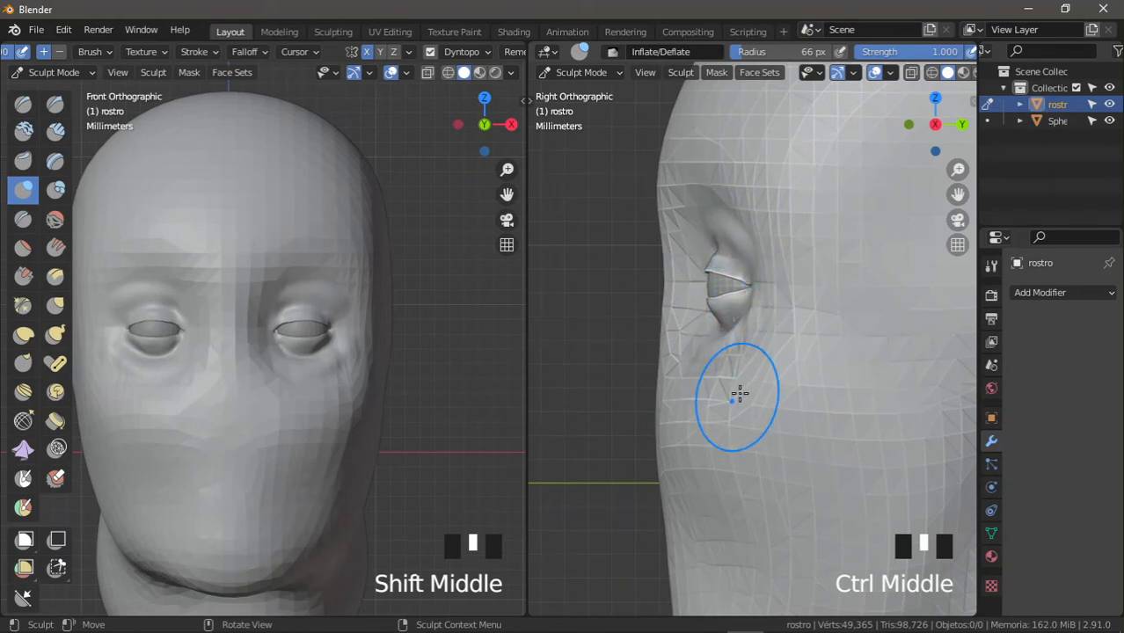
Step: Try to pull the face profile forward at eye level with the Grab brush at 93 px radius and strength 0.400
{"action": "left_click", "coordinate": [55, 305]}
{"action": "mouse_move", "coordinate": [692, 276]}
{"action": "middle_mouse_down", "text": "ctrl"}
{"action": "mouse_move", "coordinate": [670, 307]}
{"action": "mouse_move", "coordinate": [679, 313]}
{"action": "middle_mouse_up", "text": "ctrl"}
{"action": "key", "text": "f"}
{"action": "left_click", "coordinate": [679, 319]}
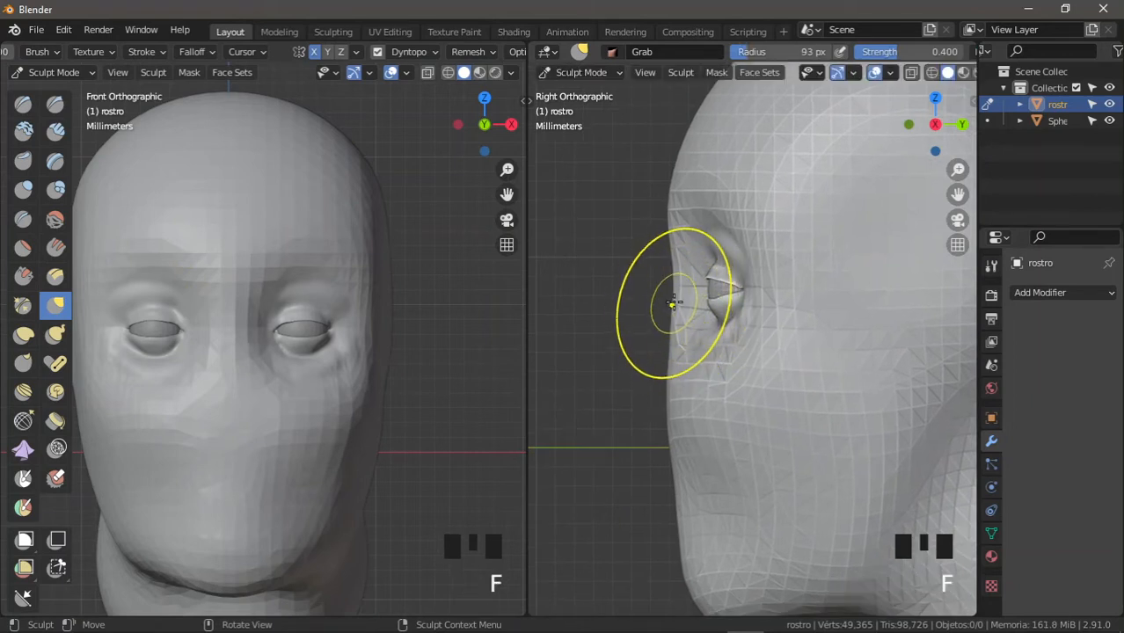
{"action": "left_click_drag", "start_coordinate": [674, 302], "coordinate": [666, 301]}
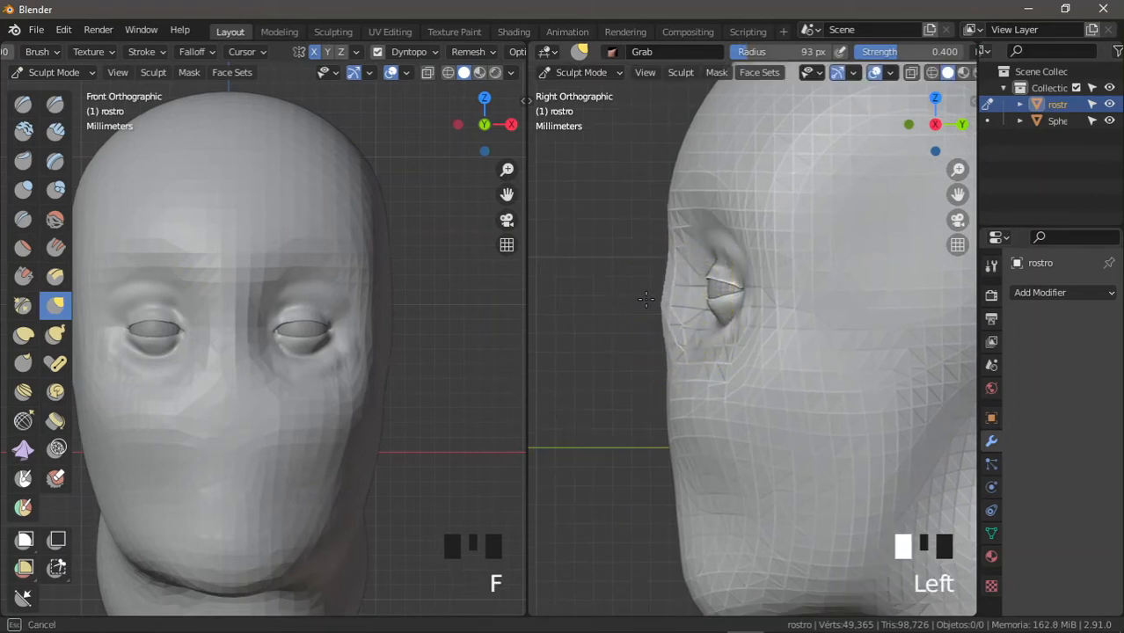
{"action": "left_click_drag", "start_coordinate": [645, 300], "coordinate": [623, 299]}
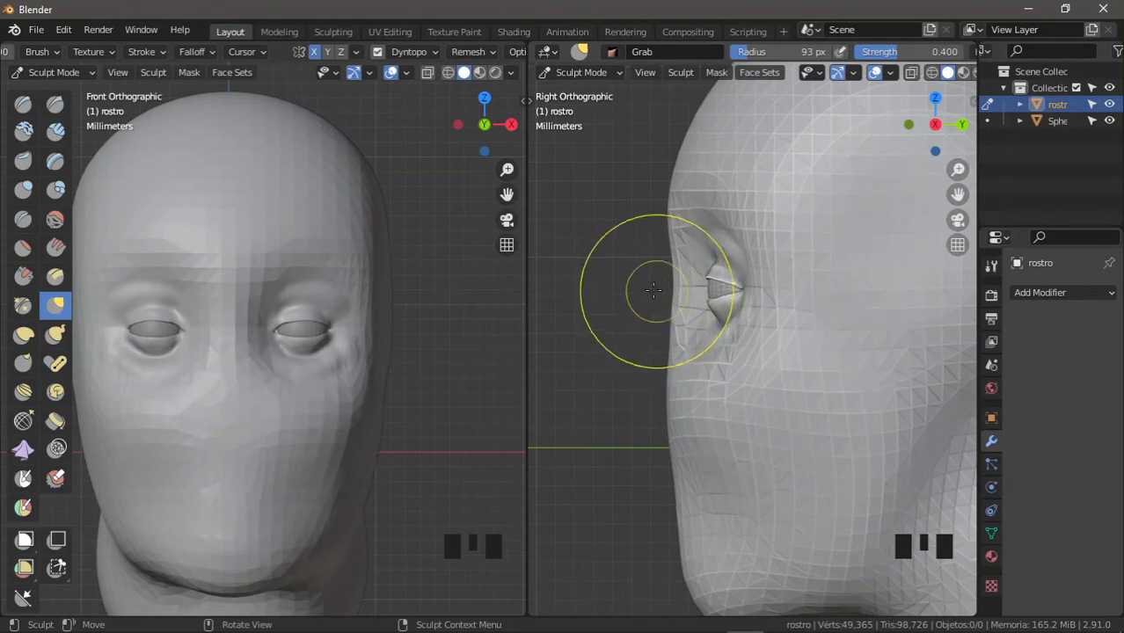
Step: Enlarge the Grab brush to 148 px radius and reshape the sides of the head at the temples beside the eyes
{"action": "mouse_move", "coordinate": [638, 295]}
{"action": "middle_mouse_down", "text": "ctrl"}
{"action": "mouse_move", "coordinate": [648, 328]}
{"action": "mouse_move", "coordinate": [745, 305]}
{"action": "middle_mouse_up", "text": "ctrl"}
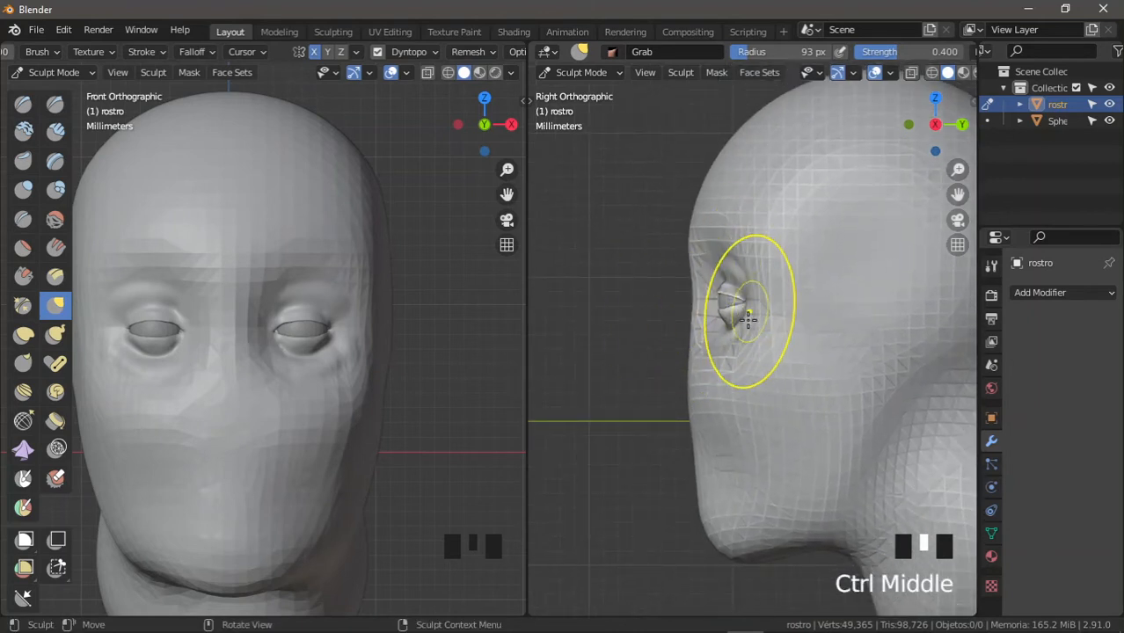
{"action": "middle_click_drag", "start_coordinate": [358, 361], "coordinate": [450, 379], "text": "ctrl"}
{"action": "key", "text": "f"}
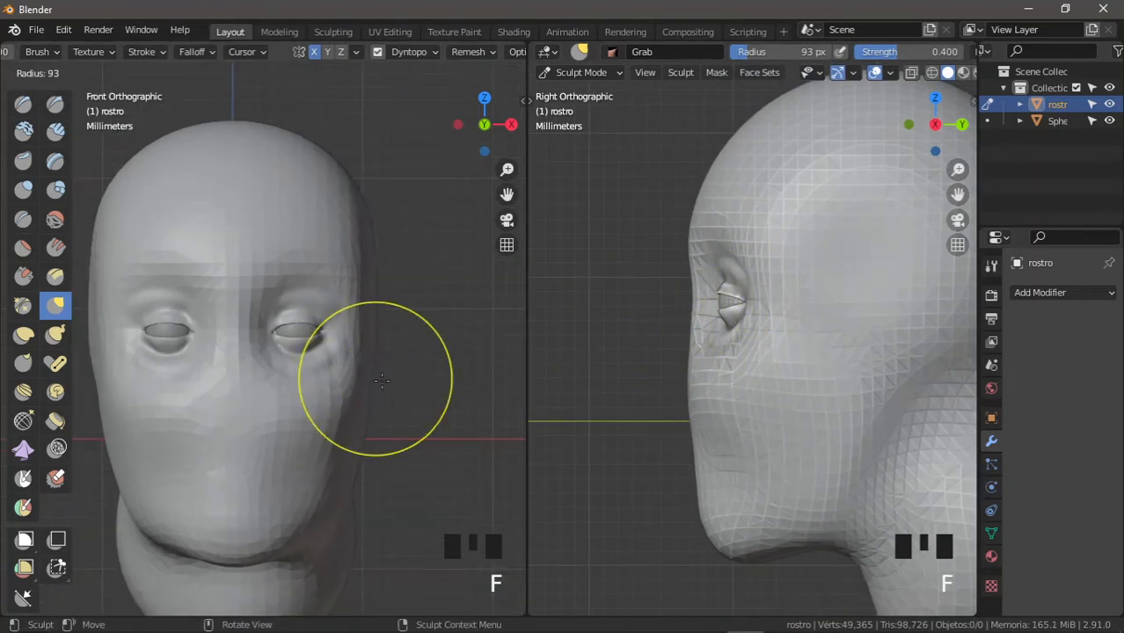
{"action": "left_click", "coordinate": [494, 381]}
{"action": "left_click", "coordinate": [376, 326]}
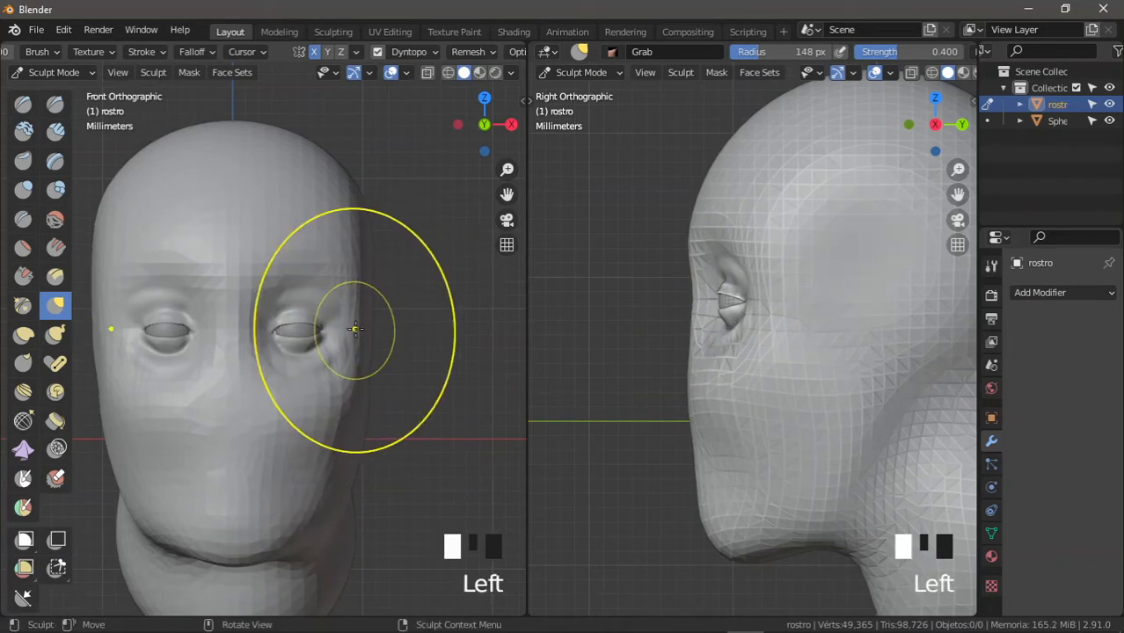
{"action": "left_click", "coordinate": [358, 330]}
{"action": "left_click", "coordinate": [362, 326]}
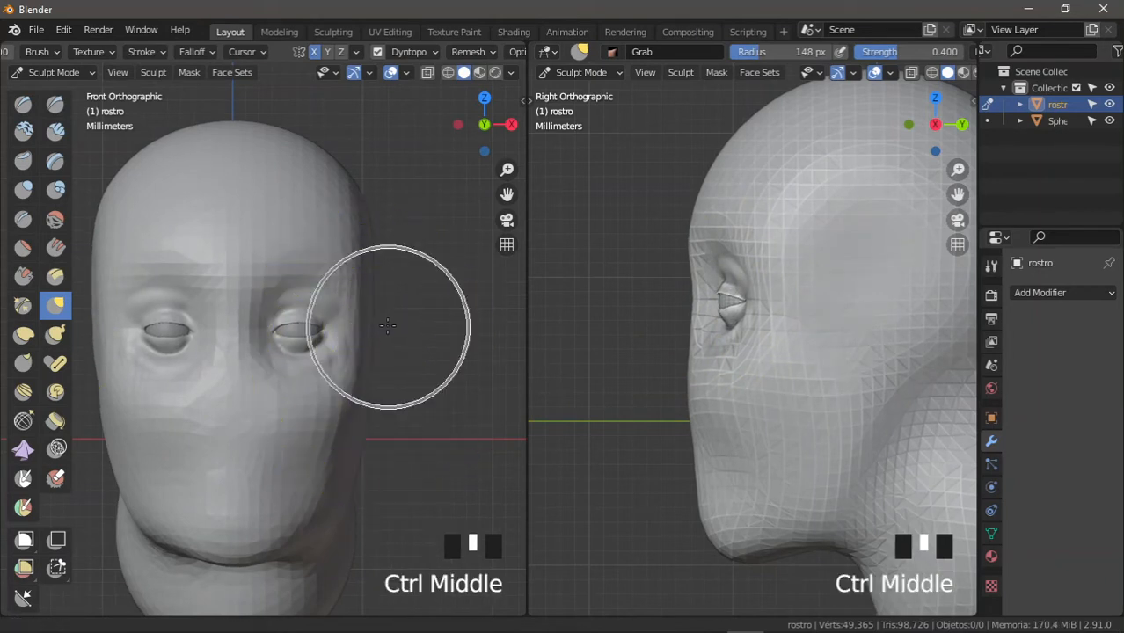
{"action": "mouse_move", "coordinate": [389, 326]}
{"action": "middle_mouse_down", "text": "ctrl"}
{"action": "mouse_move", "coordinate": [334, 321]}
{"action": "mouse_move", "coordinate": [414, 344]}
{"action": "middle_mouse_up", "text": "ctrl"}
{"action": "left_click_drag", "start_coordinate": [414, 344], "coordinate": [415, 344]}
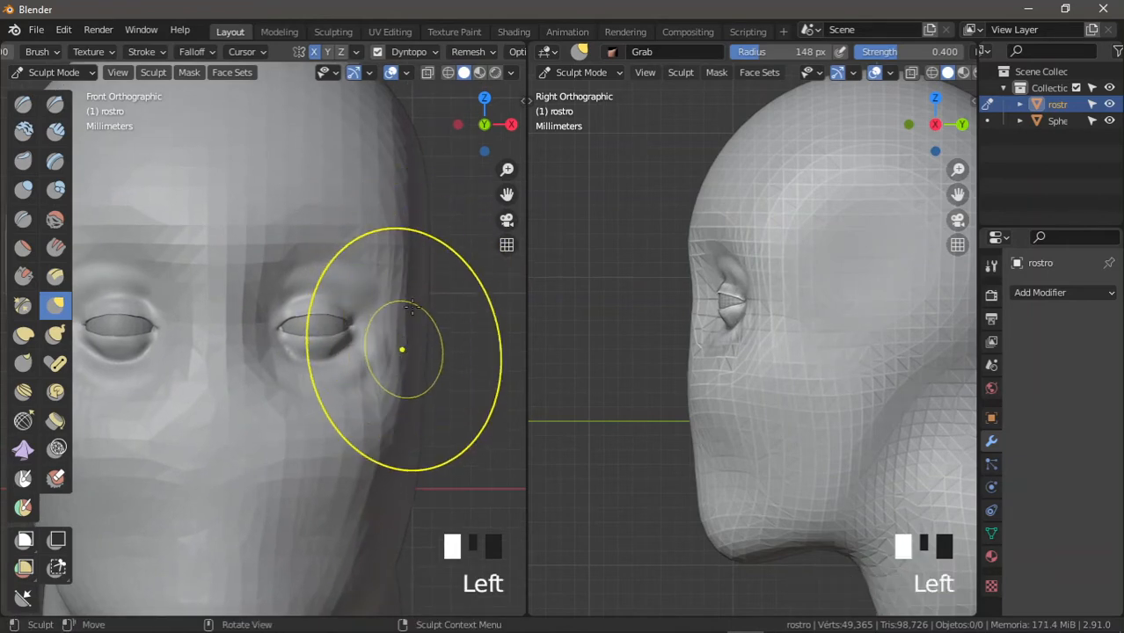
{"action": "mouse_move", "coordinate": [401, 351]}
{"action": "middle_mouse_down", "text": "ctrl"}
{"action": "mouse_move", "coordinate": [394, 297]}
{"action": "mouse_move", "coordinate": [430, 294]}
{"action": "mouse_move", "coordinate": [394, 328]}
{"action": "mouse_move", "coordinate": [409, 316]}
{"action": "middle_mouse_up", "text": "ctrl"}
{"action": "middle_click_drag", "start_coordinate": [405, 332], "coordinate": [394, 221], "text": "ctrl"}
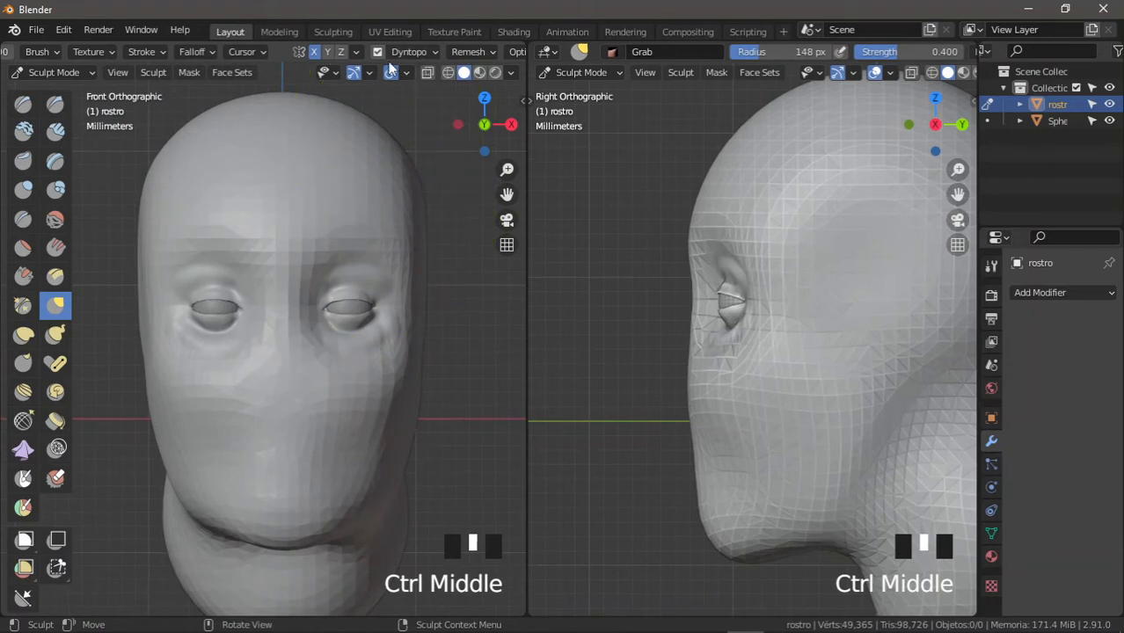
{"action": "middle_click_drag", "start_coordinate": [246, 55], "coordinate": [434, 58]}
{"action": "middle_click_drag", "start_coordinate": [251, 51], "coordinate": [341, 51]}
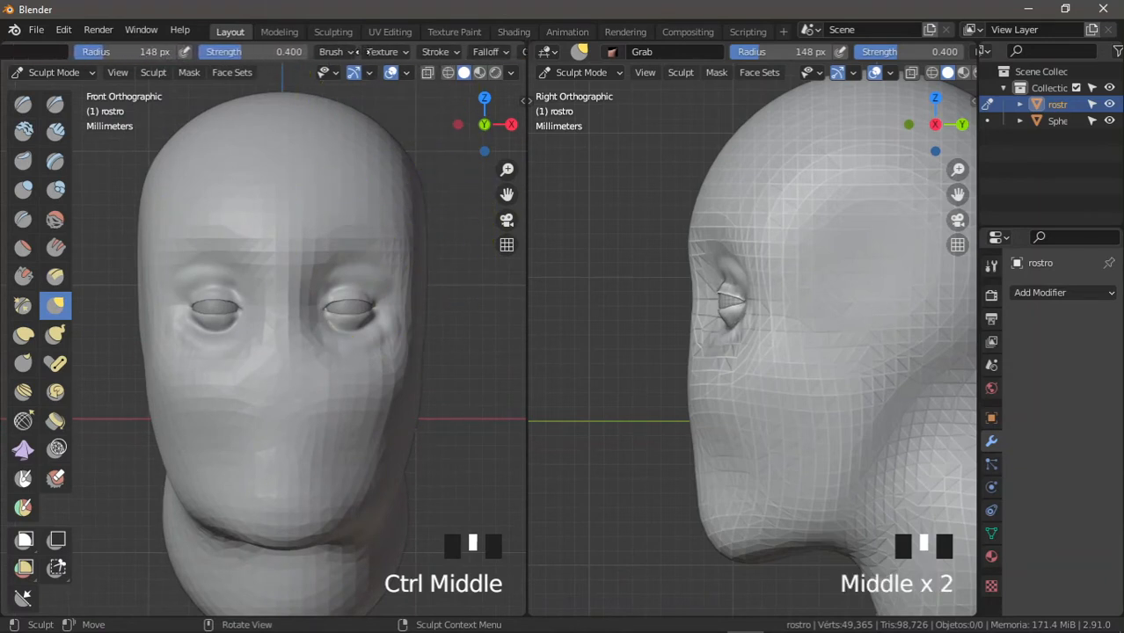
{"action": "left_click", "coordinate": [341, 51]}
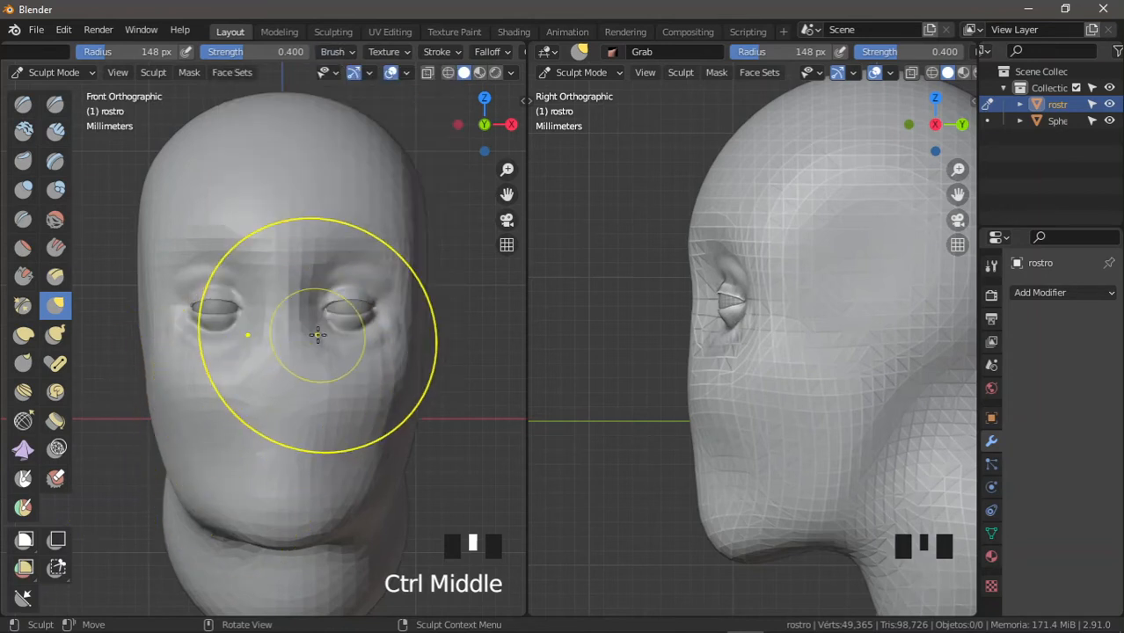
{"action": "mouse_move", "coordinate": [346, 288]}
{"action": "middle_mouse_down", "text": "ctrl"}
{"action": "mouse_move", "coordinate": [312, 377]}
{"action": "mouse_move", "coordinate": [364, 146]}
{"action": "middle_mouse_up", "text": "ctrl"}
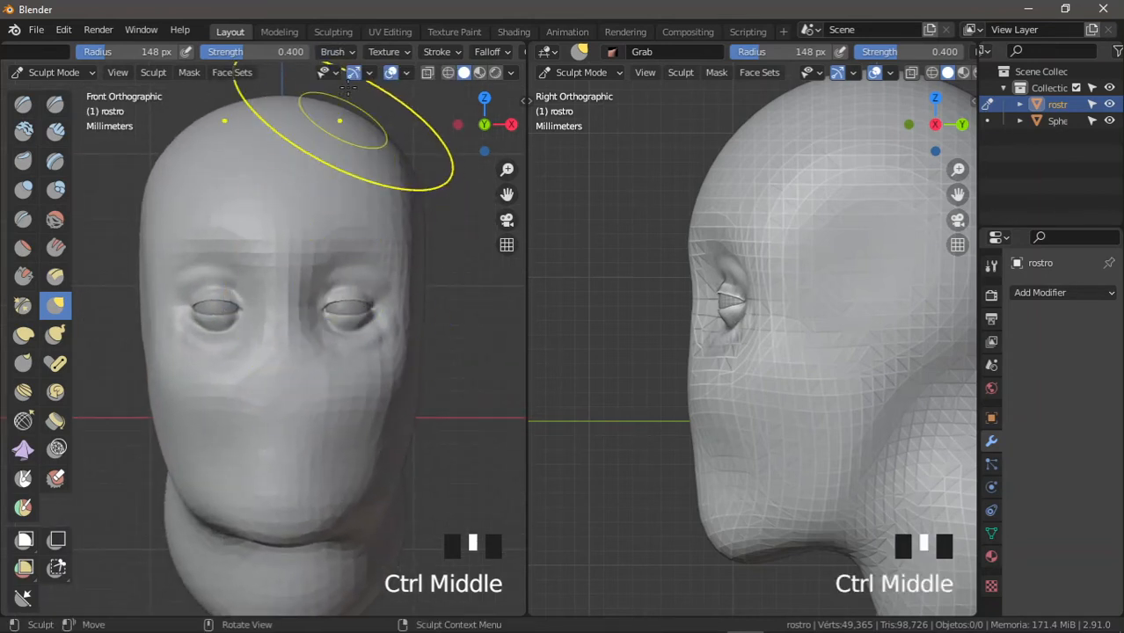
{"action": "left_click", "coordinate": [339, 51]}
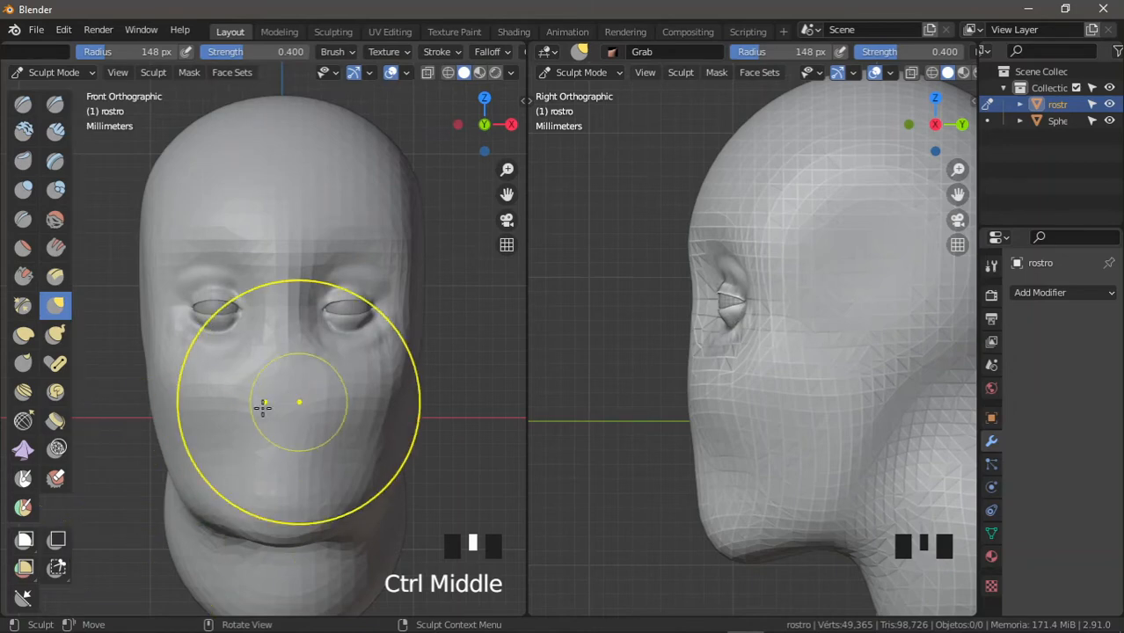
Step: Smooth the cheek below and beside the outer eye corner with the Smooth brush at 80 px radius and strength 0.700
{"action": "mouse_move", "coordinate": [281, 375]}
{"action": "middle_mouse_down", "text": "shift"}
{"action": "mouse_move", "coordinate": [297, 407]}
{"action": "mouse_move", "coordinate": [309, 384]}
{"action": "mouse_move", "coordinate": [268, 383]}
{"action": "mouse_move", "coordinate": [276, 389]}
{"action": "mouse_move", "coordinate": [130, 281]}
{"action": "middle_mouse_up", "text": "shift"}
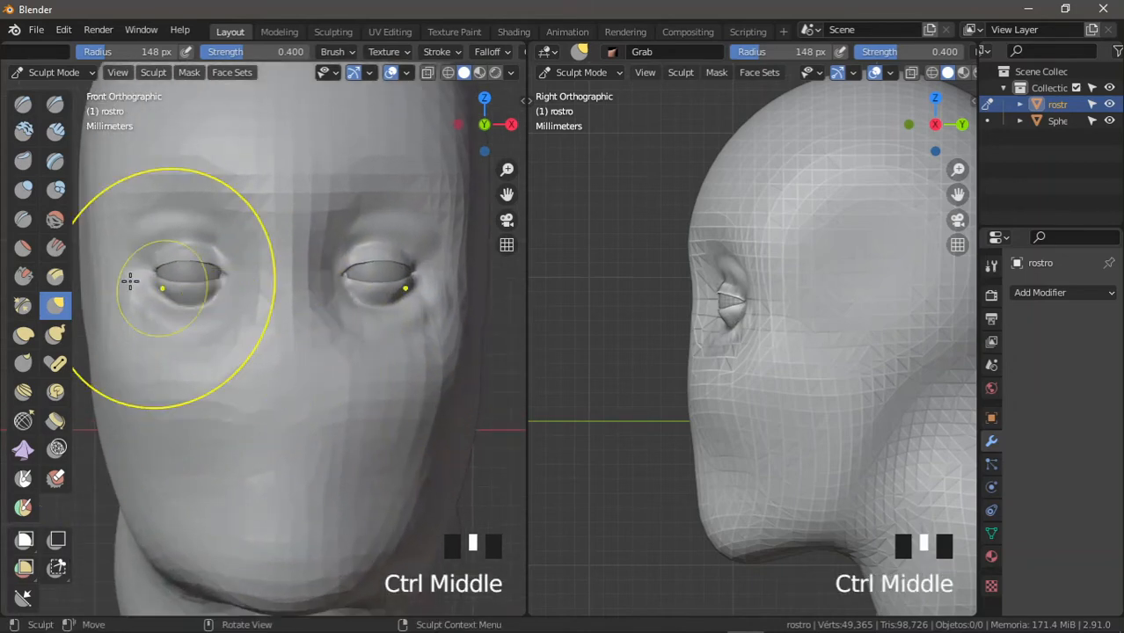
{"action": "left_click", "coordinate": [55, 218]}
{"action": "mouse_move", "coordinate": [350, 368]}
{"action": "middle_mouse_down", "text": "shift"}
{"action": "mouse_move", "coordinate": [284, 326]}
{"action": "mouse_move", "coordinate": [349, 334]}
{"action": "mouse_move", "coordinate": [390, 372]}
{"action": "middle_mouse_up", "text": "shift"}
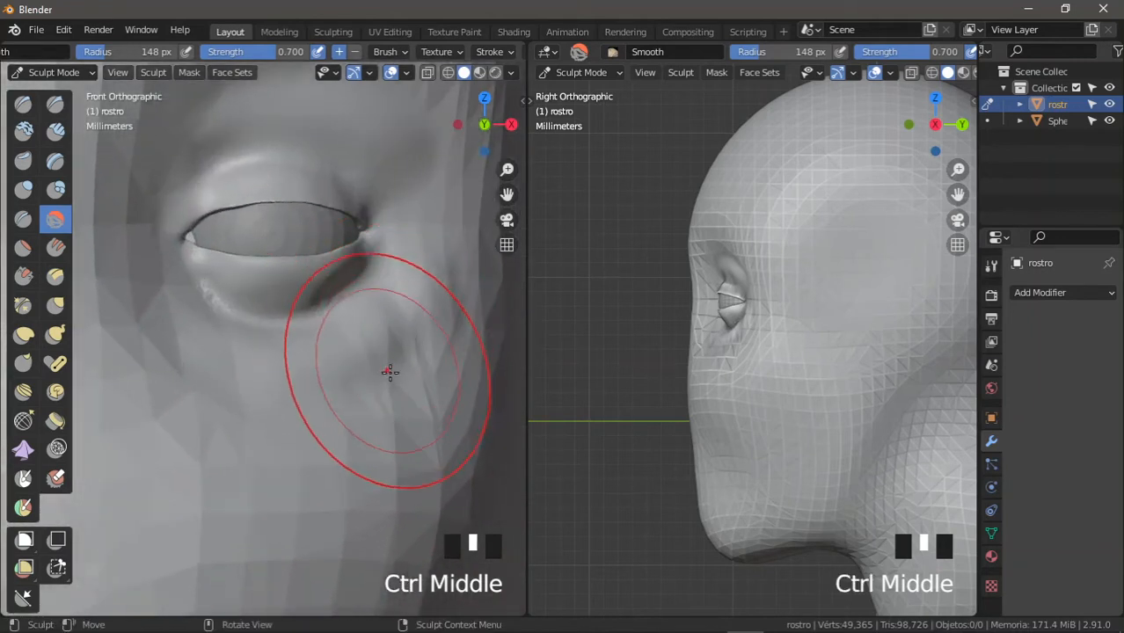
{"action": "key", "text": "f"}
{"action": "left_click", "coordinate": [387, 339]}
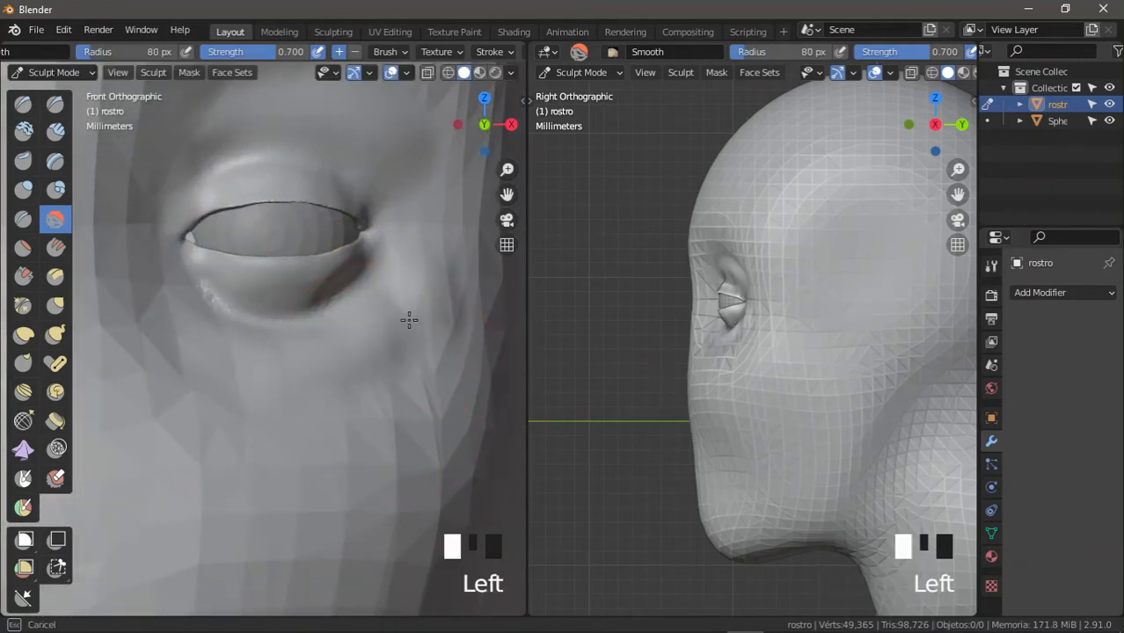
{"action": "left_click_drag", "start_coordinate": [413, 308], "coordinate": [434, 248]}
{"action": "left_click_drag", "start_coordinate": [395, 413], "coordinate": [324, 367]}
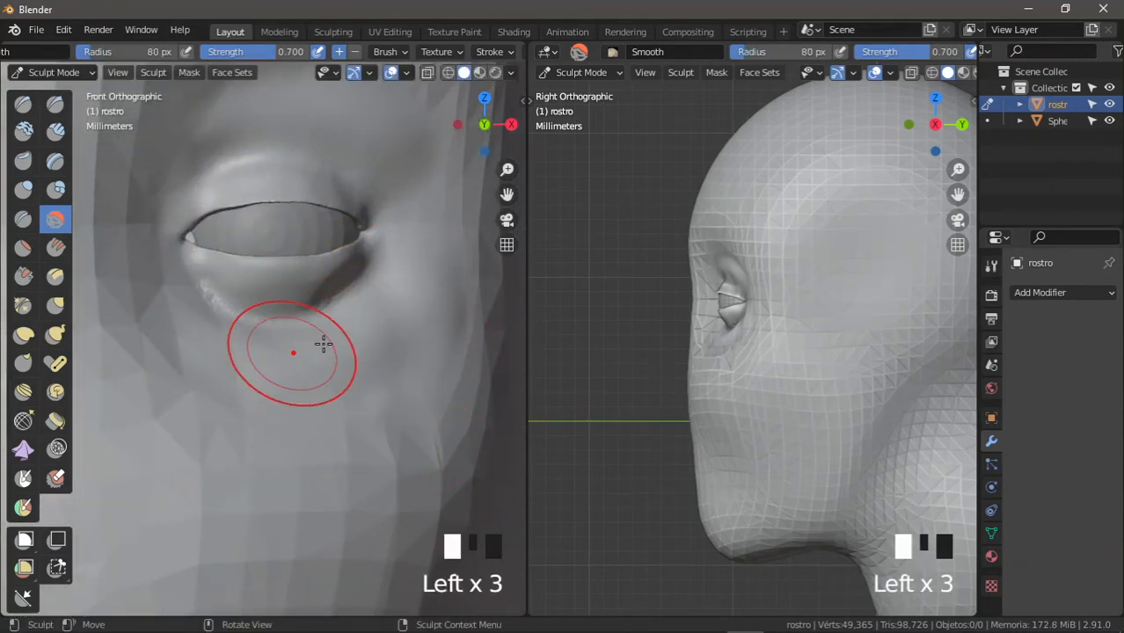
Step: Smooth the under-eye area along the lower eyelid's edge from the outer to the inner eye corner
{"action": "middle_click_drag", "start_coordinate": [294, 351], "coordinate": [351, 346], "text": "ctrl"}
{"action": "left_click_drag", "start_coordinate": [348, 330], "coordinate": [307, 312]}
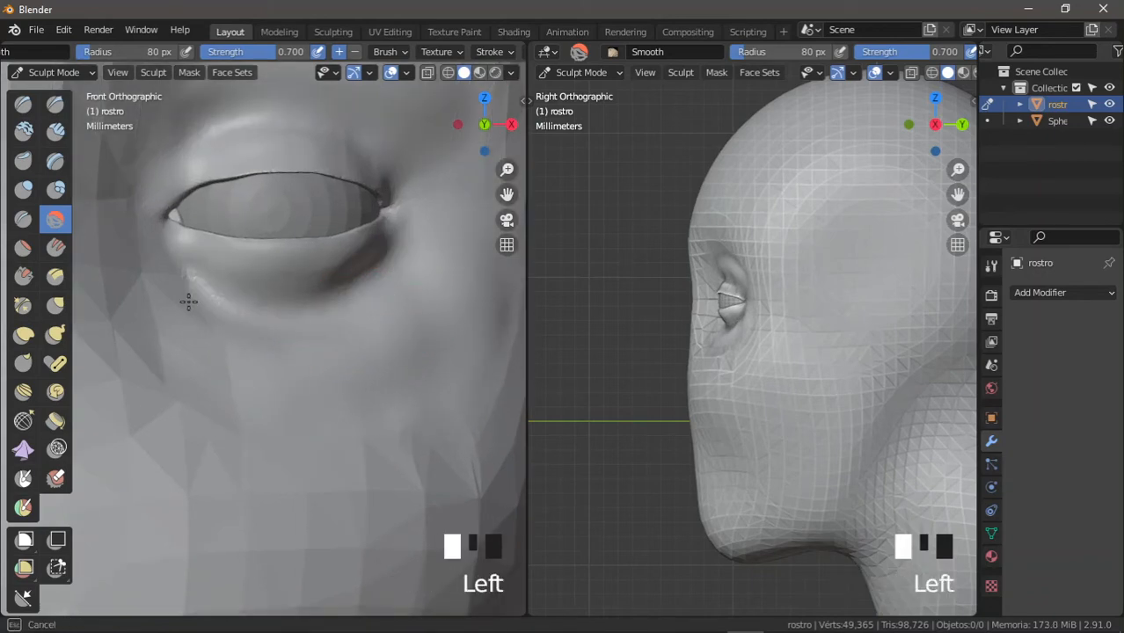
{"action": "left_click_drag", "start_coordinate": [188, 302], "coordinate": [185, 293]}
{"action": "mouse_move", "coordinate": [185, 293]}
{"action": "left_mouse_down"}
{"action": "mouse_move", "coordinate": [314, 330]}
{"action": "mouse_move", "coordinate": [353, 291]}
{"action": "left_mouse_up"}
{"action": "mouse_move", "coordinate": [228, 302]}
{"action": "left_mouse_down"}
{"action": "mouse_move", "coordinate": [191, 276]}
{"action": "mouse_move", "coordinate": [173, 283]}
{"action": "left_mouse_up"}
{"action": "left_click_drag", "start_coordinate": [172, 283], "coordinate": [293, 333]}
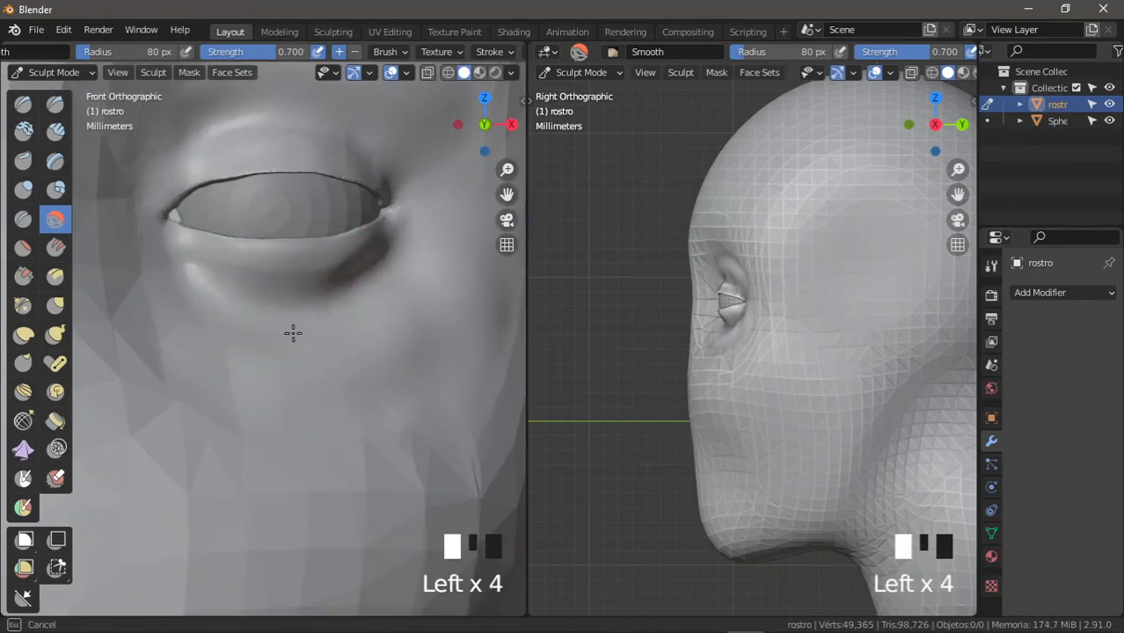
Step: Annotate two vertical guide lines running from the middle of one eye down to the chin in the front view
{"action": "middle_click_drag", "start_coordinate": [293, 334], "coordinate": [260, 277], "text": "ctrl"}
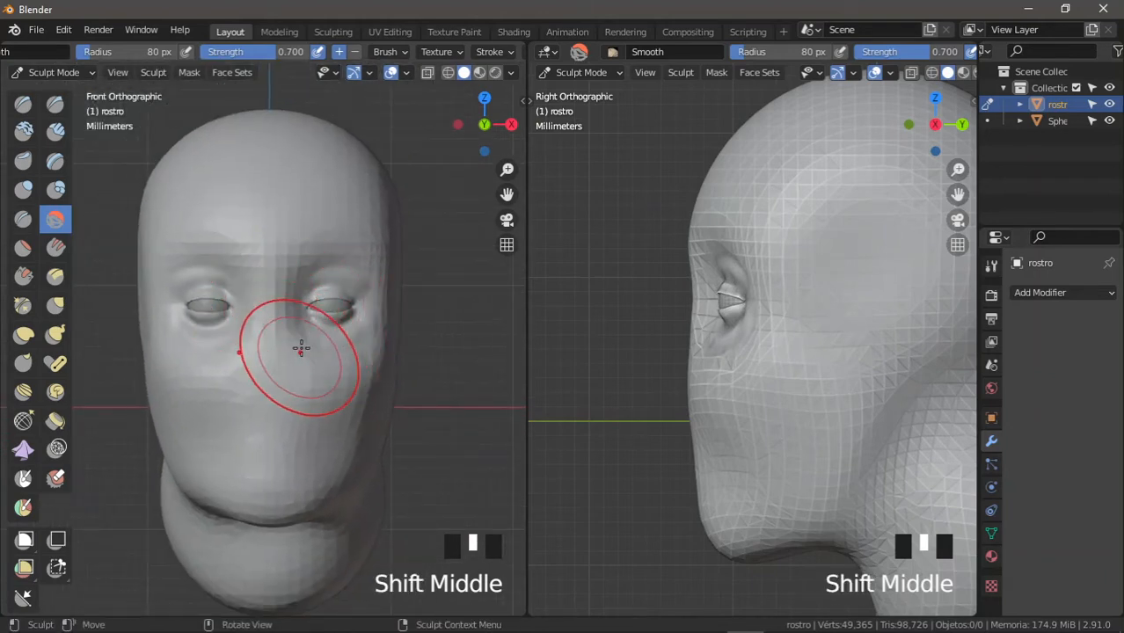
{"action": "mouse_move", "coordinate": [730, 321]}
{"action": "middle_mouse_down", "text": "ctrl"}
{"action": "mouse_move", "coordinate": [640, 372]}
{"action": "mouse_move", "coordinate": [660, 384]}
{"action": "mouse_move", "coordinate": [656, 375]}
{"action": "middle_mouse_up", "text": "ctrl"}
{"action": "middle_click_drag", "start_coordinate": [656, 375], "coordinate": [651, 373], "text": "shift"}
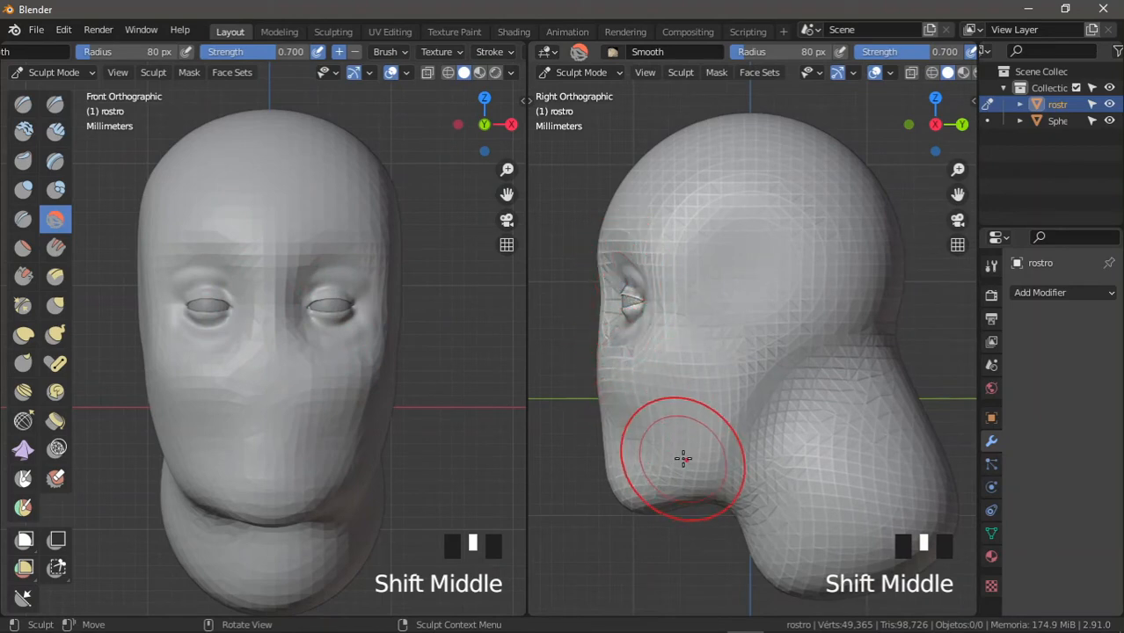
{"action": "mouse_move", "coordinate": [352, 413]}
{"action": "middle_mouse_down", "text": "ctrl"}
{"action": "mouse_move", "coordinate": [346, 344]}
{"action": "mouse_move", "coordinate": [376, 359]}
{"action": "mouse_move", "coordinate": [351, 338]}
{"action": "middle_mouse_up", "text": "ctrl"}
{"action": "middle_click_drag", "start_coordinate": [349, 270], "coordinate": [302, 273], "text": "shift"}
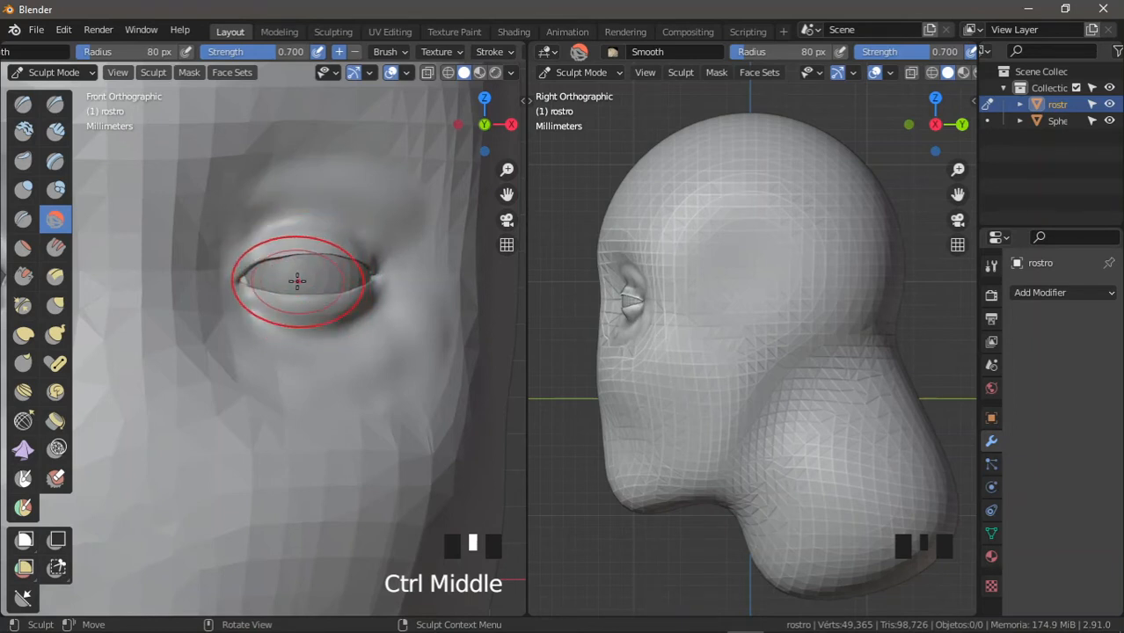
{"action": "mouse_move", "coordinate": [297, 281]}
{"action": "middle_mouse_down", "text": "ctrl"}
{"action": "mouse_move", "coordinate": [296, 295]}
{"action": "mouse_move", "coordinate": [364, 237]}
{"action": "mouse_move", "coordinate": [401, 226]}
{"action": "mouse_move", "coordinate": [376, 230]}
{"action": "middle_mouse_up", "text": "ctrl"}
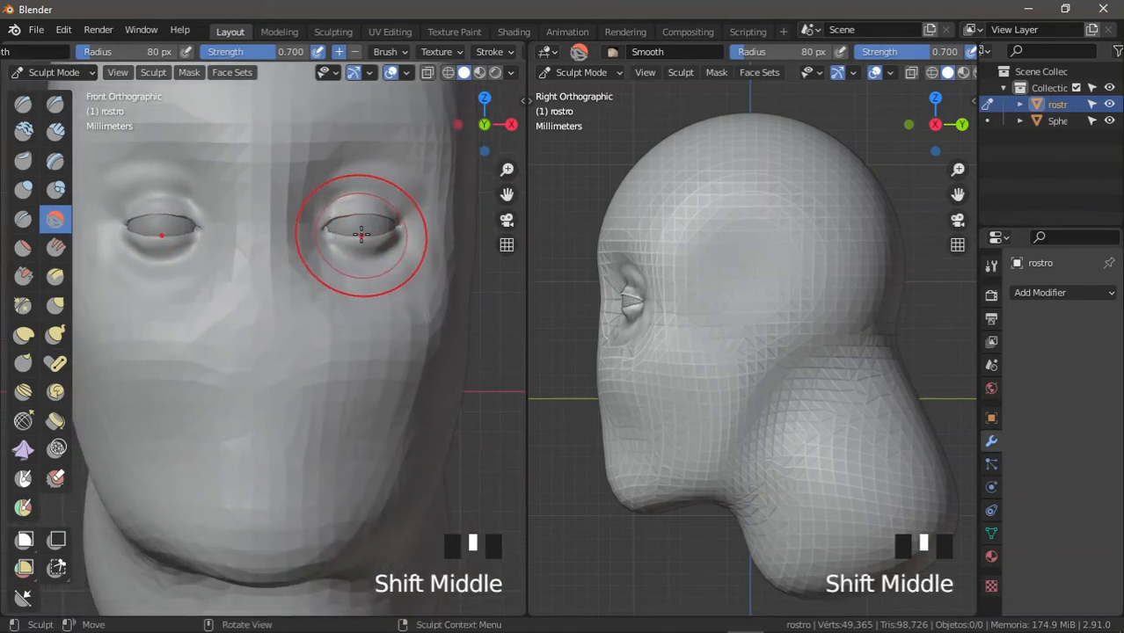
{"action": "key", "text": "d"}
{"action": "left_click_drag", "start_coordinate": [363, 224], "coordinate": [364, 220]}
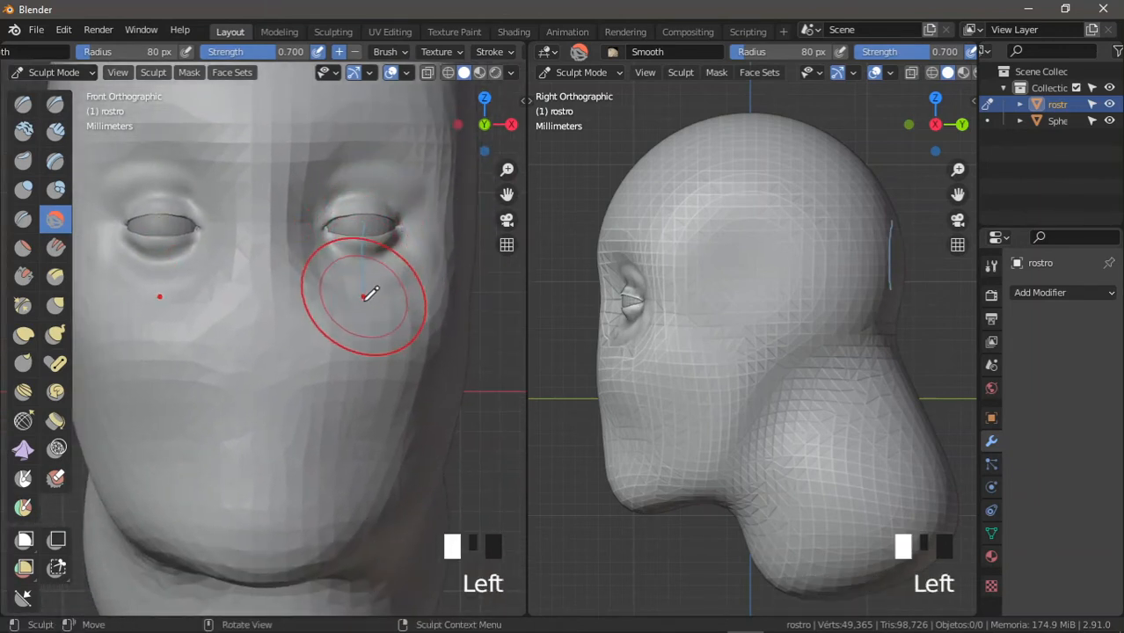
{"action": "left_click_drag", "start_coordinate": [374, 432], "coordinate": [374, 487]}
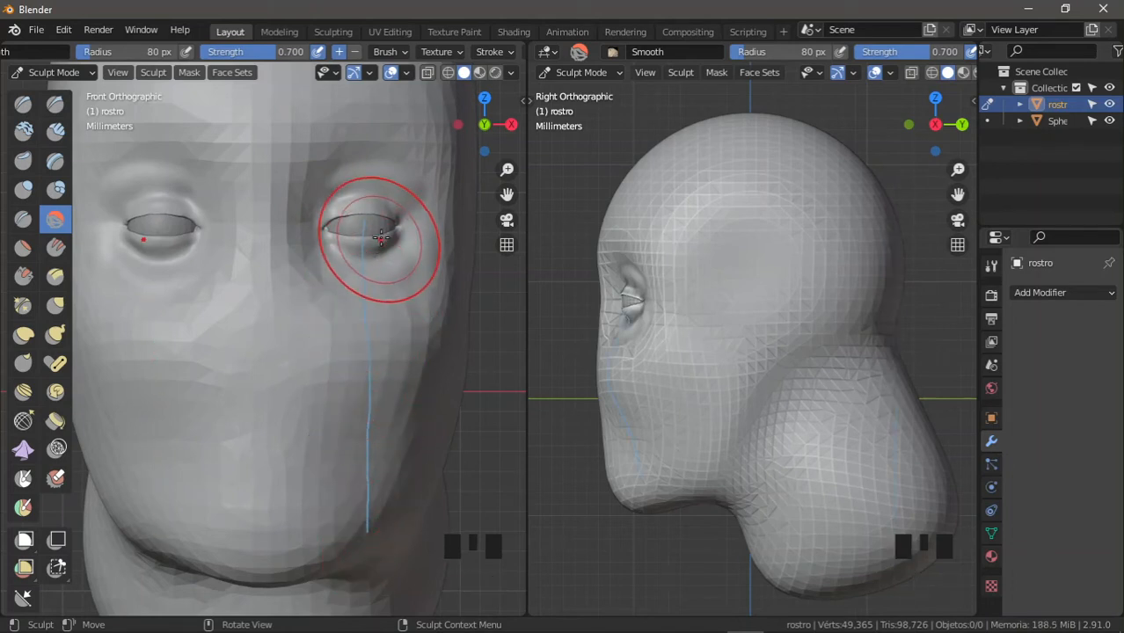
{"action": "key", "text": "d"}
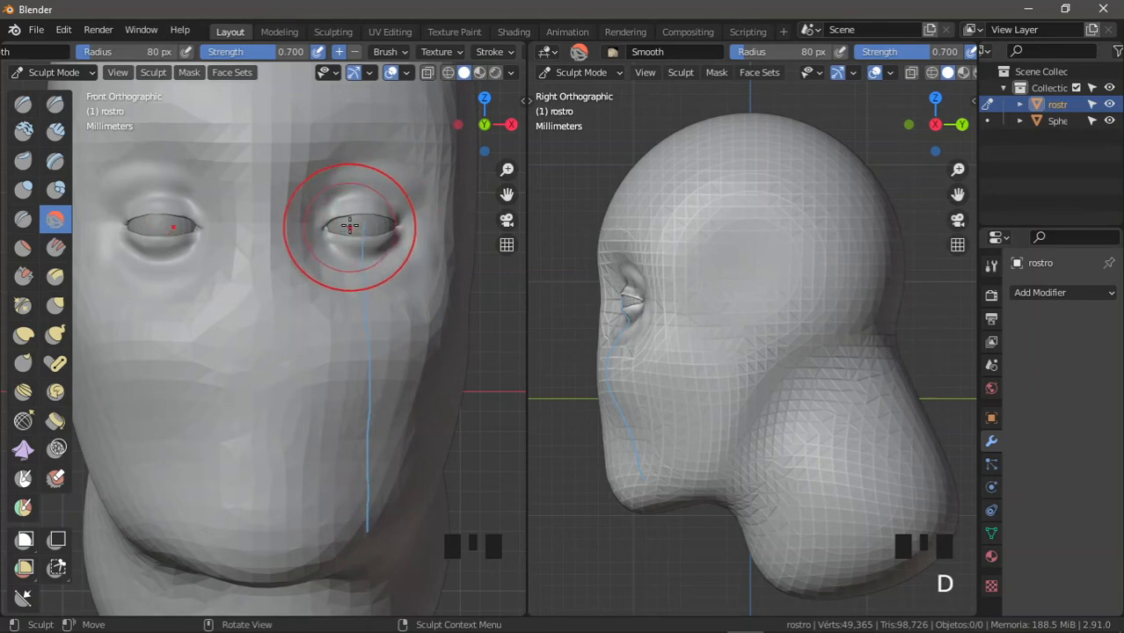
{"action": "mouse_move", "coordinate": [351, 230]}
{"action": "left_mouse_down"}
{"action": "mouse_move", "coordinate": [354, 211]}
{"action": "mouse_move", "coordinate": [351, 533]}
{"action": "left_mouse_up"}
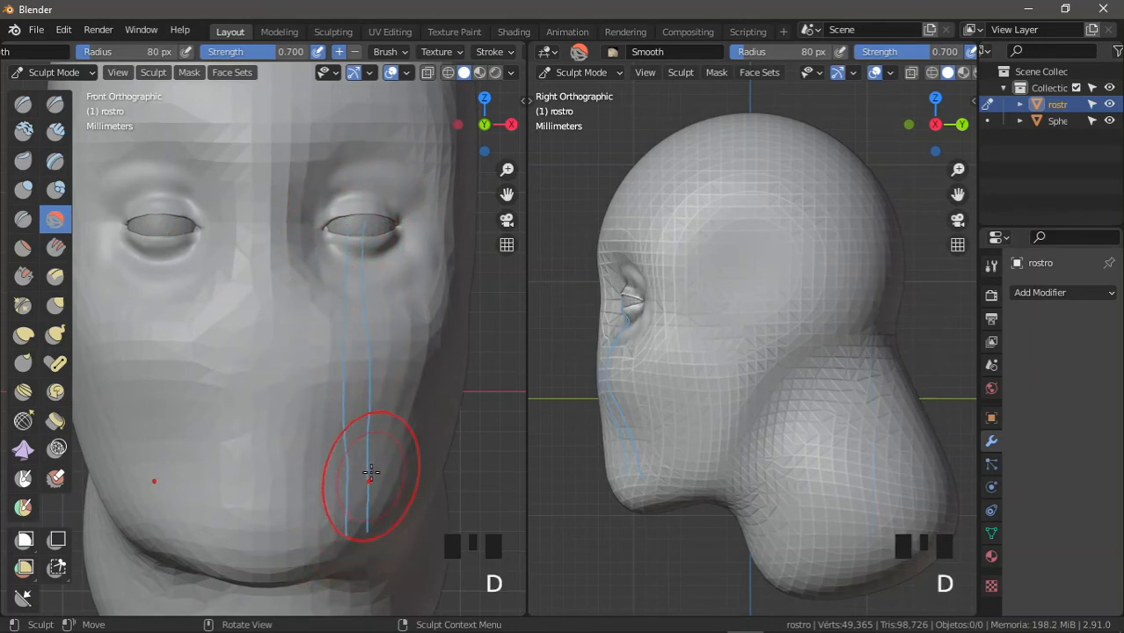
Step: Annotate the mouth's height and width with two horizontal lines from the vertical guides toward the face's centre
{"action": "left_click", "coordinate": [367, 452]}
{"action": "key", "text": "d"}
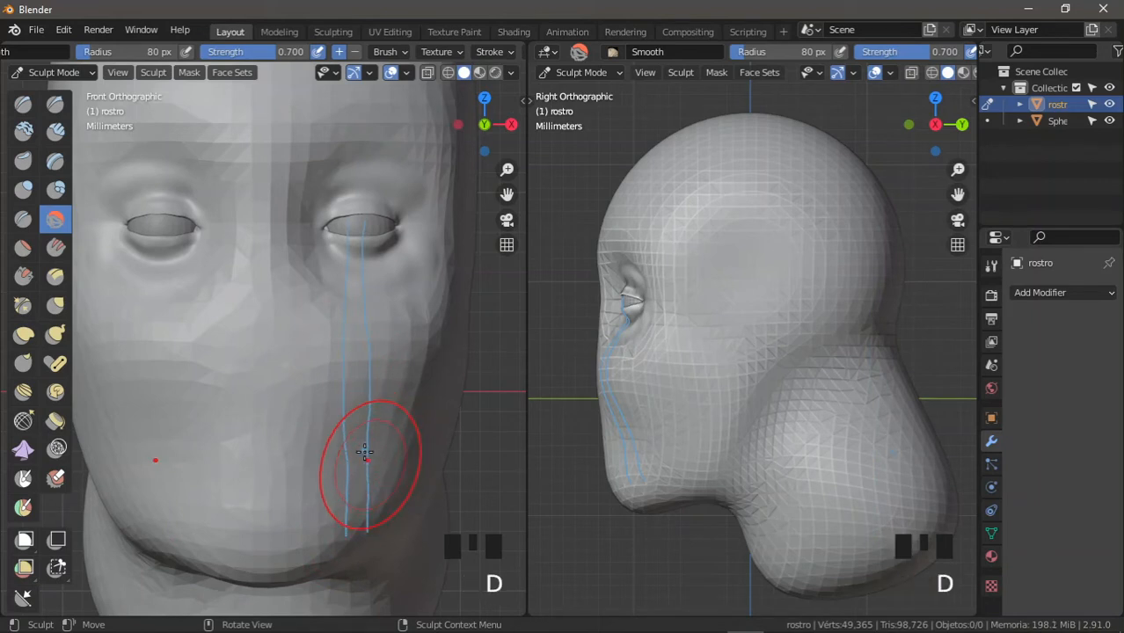
{"action": "left_click_drag", "start_coordinate": [350, 438], "coordinate": [245, 438]}
{"action": "key", "text": "d"}
{"action": "left_click_drag", "start_coordinate": [362, 446], "coordinate": [247, 438]}
{"action": "key", "text": "d"}
Step: Check the mouth guide lines from the side and from below, and erase the annotations
{"action": "middle_click_drag", "start_coordinate": [682, 423], "coordinate": [672, 377], "text": "ctrl"}
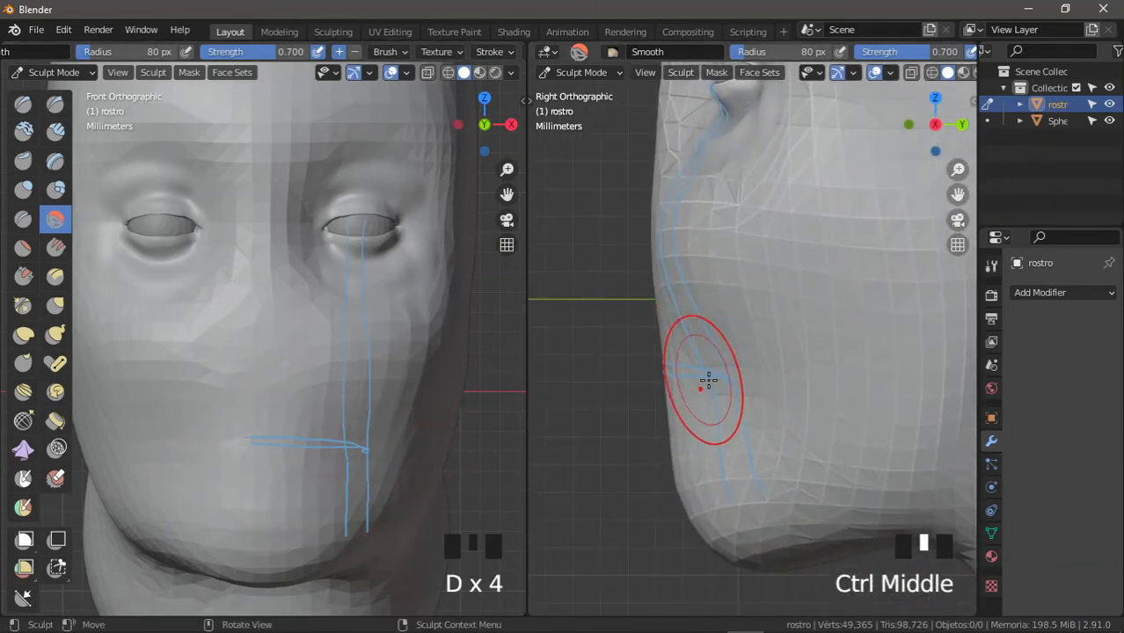
{"action": "middle_click_drag", "start_coordinate": [454, 447], "coordinate": [325, 270]}
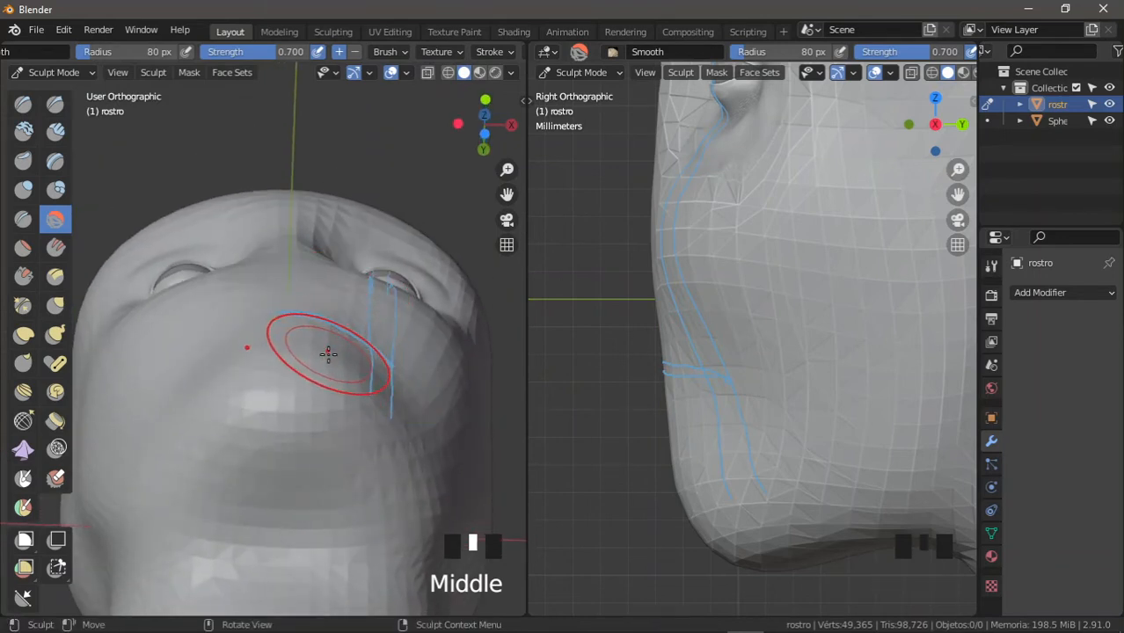
{"action": "middle_click_drag", "start_coordinate": [358, 361], "coordinate": [329, 371]}
{"action": "key", "text": "KP_1"}
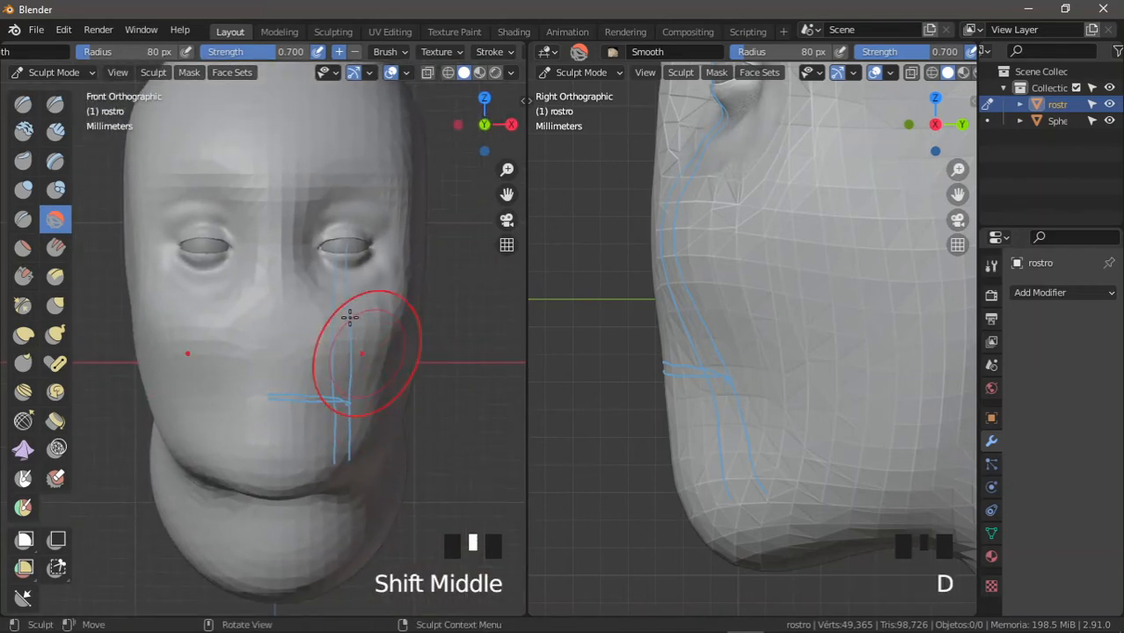
{"action": "key", "text": "Right"}
Step: Examine the lower face around the mouth position in the front and side views
{"action": "mouse_move", "coordinate": [318, 434]}
{"action": "middle_mouse_down", "text": "ctrl"}
{"action": "mouse_move", "coordinate": [352, 418]}
{"action": "mouse_move", "coordinate": [346, 441]}
{"action": "mouse_move", "coordinate": [370, 435]}
{"action": "middle_mouse_up", "text": "ctrl"}
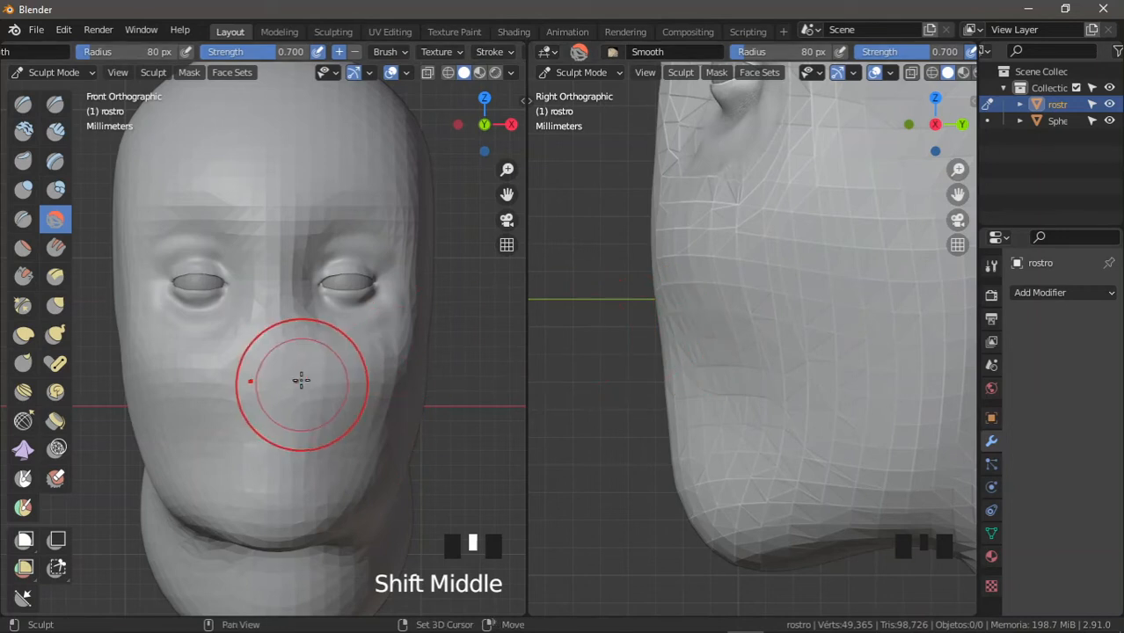
{"action": "mouse_move", "coordinate": [301, 379]}
{"action": "middle_mouse_down", "text": "shift"}
{"action": "mouse_move", "coordinate": [300, 367]}
{"action": "mouse_move", "coordinate": [323, 375]}
{"action": "mouse_move", "coordinate": [313, 432]}
{"action": "mouse_move", "coordinate": [303, 401]}
{"action": "middle_mouse_up", "text": "shift"}
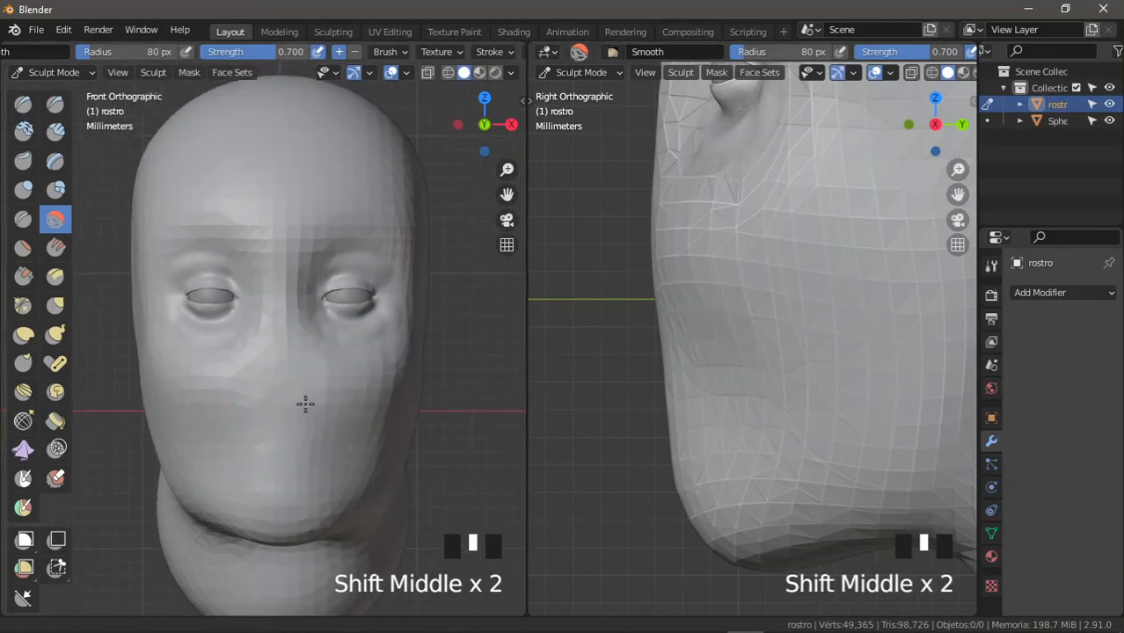
{"action": "middle_click_drag", "start_coordinate": [632, 341], "coordinate": [631, 428], "text": "ctrl"}
{"action": "middle_click_drag", "start_coordinate": [665, 376], "coordinate": [675, 390], "text": "ctrl"}
{"action": "middle_click_drag", "start_coordinate": [674, 388], "coordinate": [651, 403], "text": "shift"}
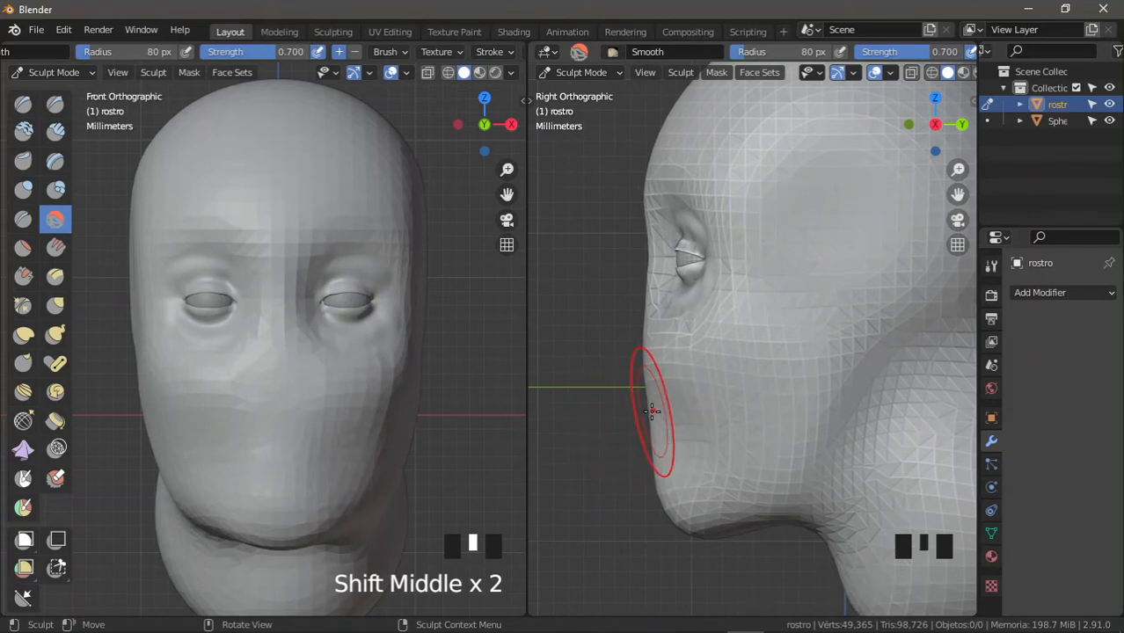
{"action": "mouse_move", "coordinate": [649, 423]}
{"action": "middle_mouse_down", "text": "ctrl"}
{"action": "mouse_move", "coordinate": [665, 426]}
{"action": "mouse_move", "coordinate": [657, 421]}
{"action": "middle_mouse_up", "text": "ctrl"}
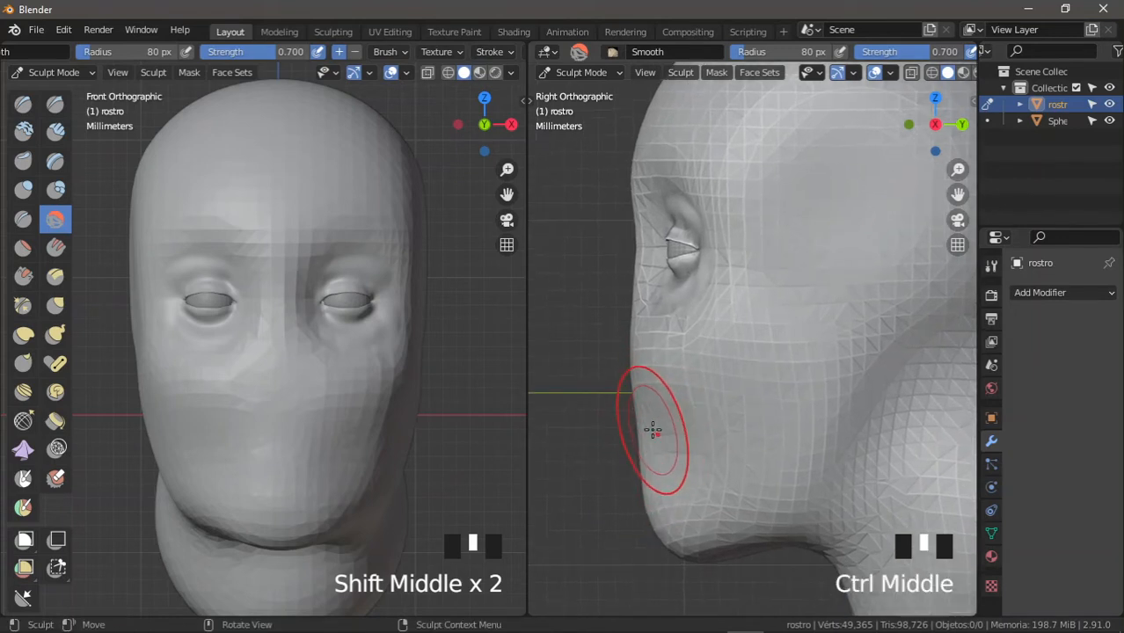
{"action": "middle_click_drag", "start_coordinate": [419, 439], "coordinate": [420, 425], "text": "ctrl"}
{"action": "middle_click_drag", "start_coordinate": [420, 425], "coordinate": [423, 422], "text": "shift"}
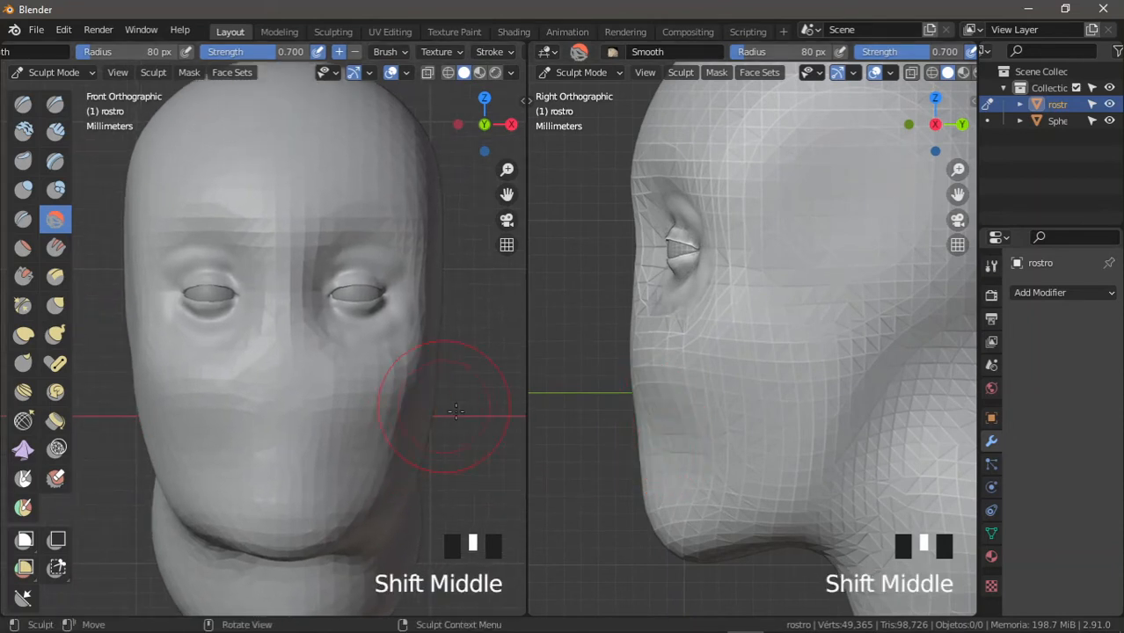
{"action": "middle_click_drag", "start_coordinate": [662, 408], "coordinate": [682, 431], "text": "shift"}
{"action": "middle_click_drag", "start_coordinate": [682, 428], "coordinate": [688, 428], "text": "shift"}
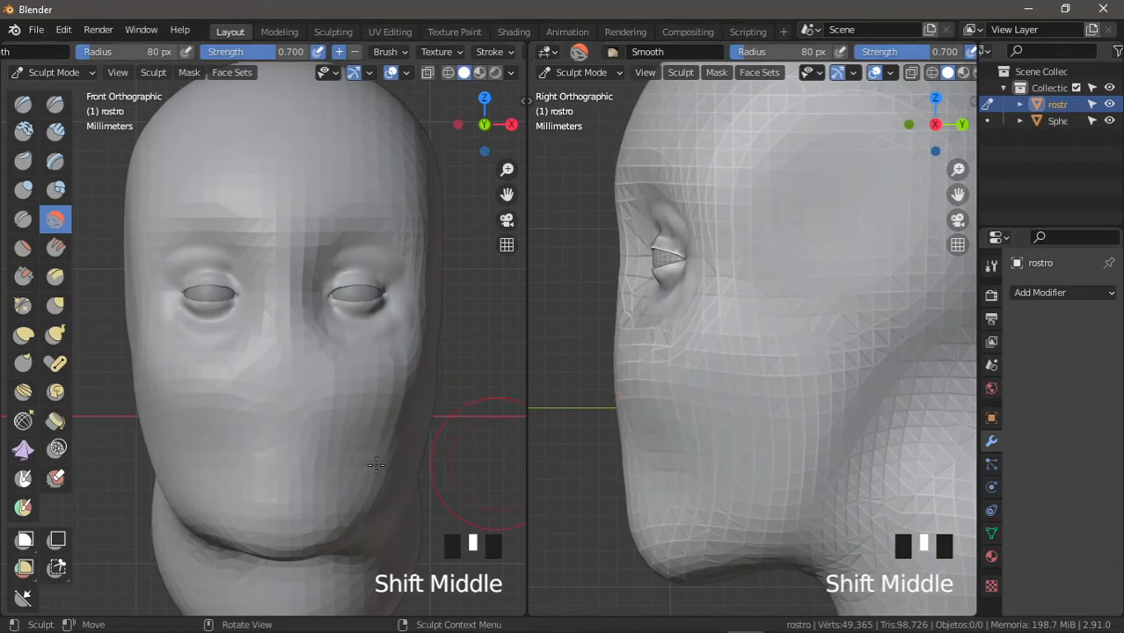
{"action": "middle_click_drag", "start_coordinate": [339, 488], "coordinate": [361, 440], "text": "shift"}
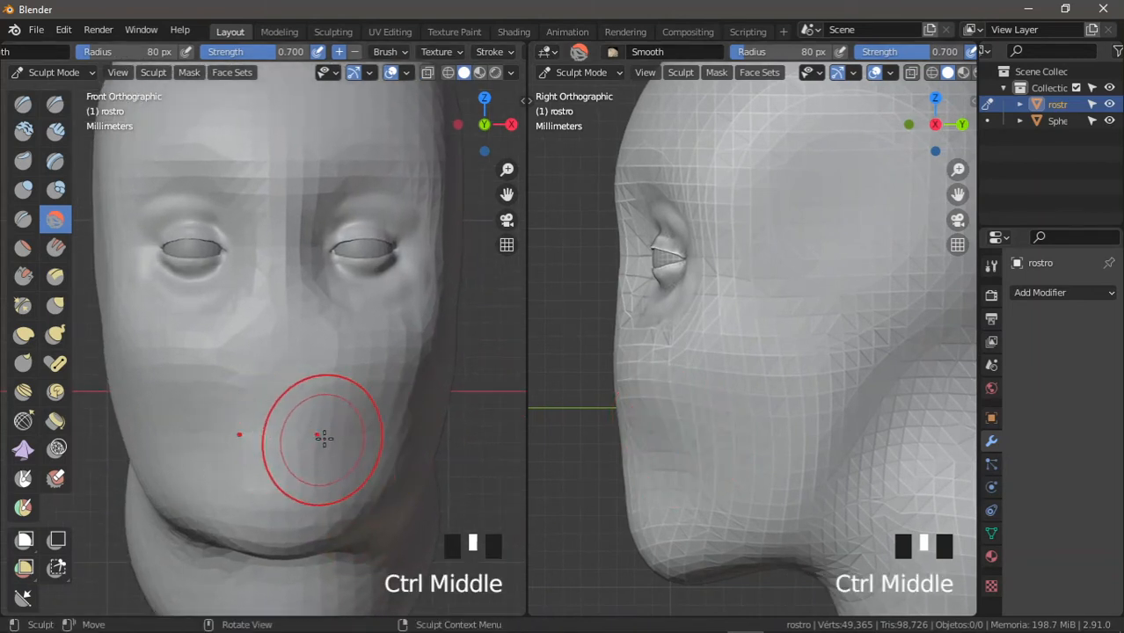
Step: Carve a horizontal mouth line across the lower face with the Crease brush at 19 px radius and strength 1.000
{"action": "left_click", "coordinate": [22, 221]}
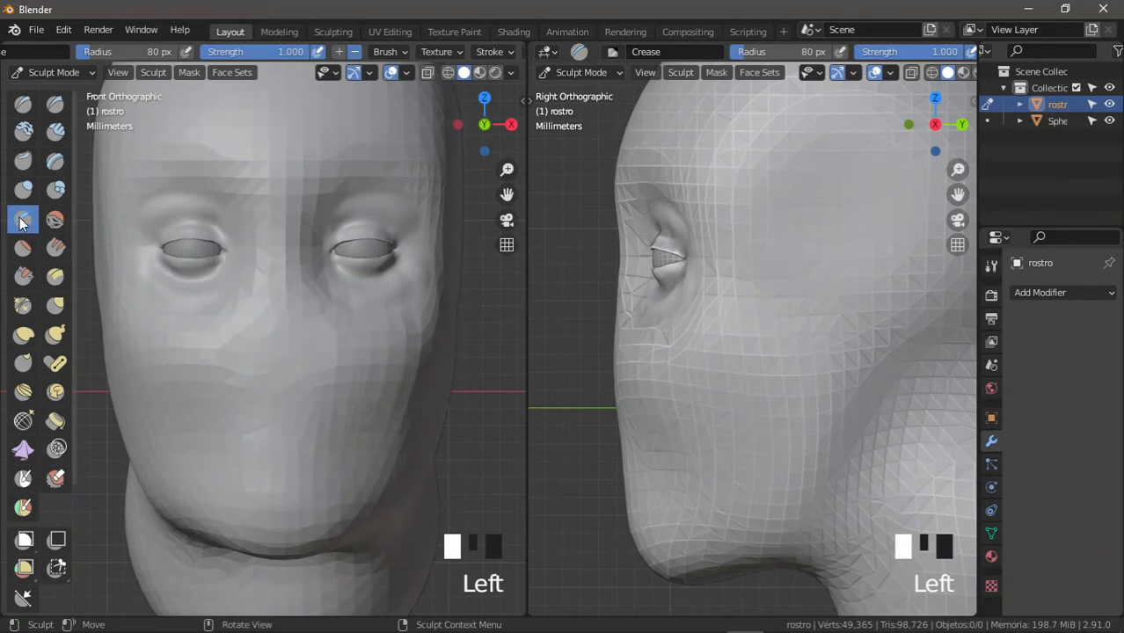
{"action": "middle_click_drag", "start_coordinate": [606, 387], "coordinate": [658, 381], "text": "ctrl"}
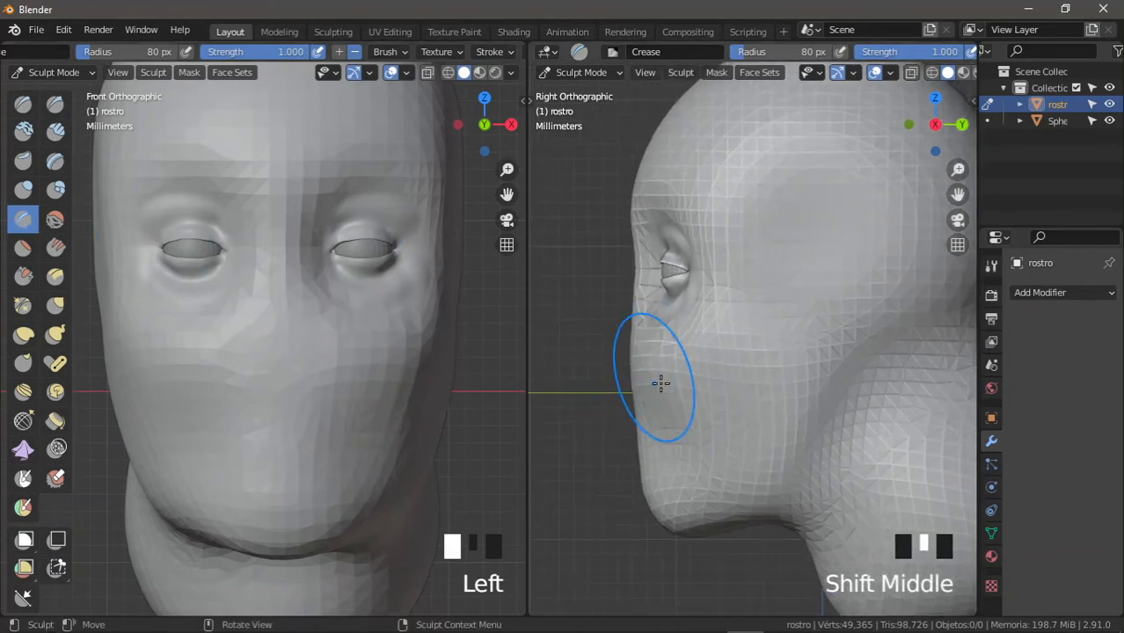
{"action": "middle_click_drag", "start_coordinate": [647, 431], "coordinate": [632, 431], "text": "shift"}
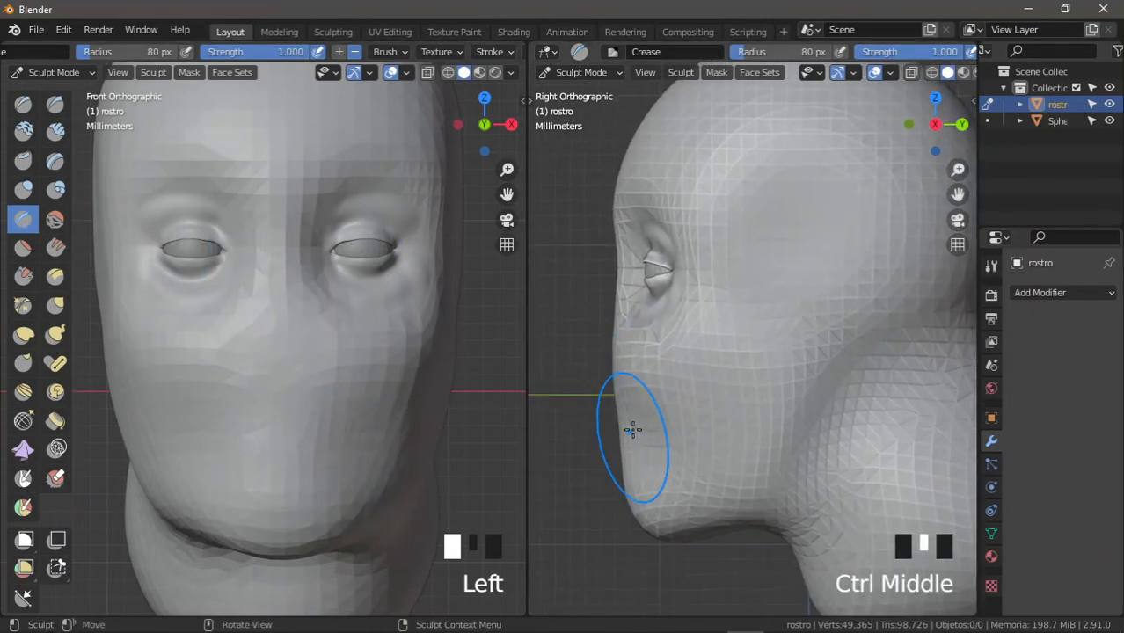
{"action": "middle_click_drag", "start_coordinate": [338, 458], "coordinate": [349, 436], "text": "ctrl"}
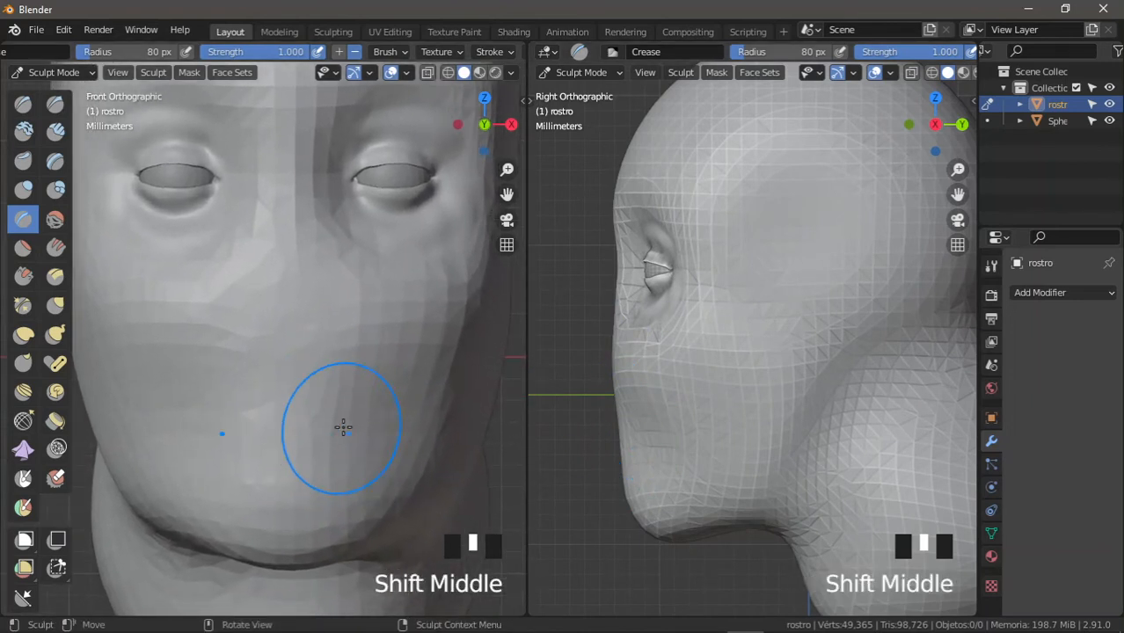
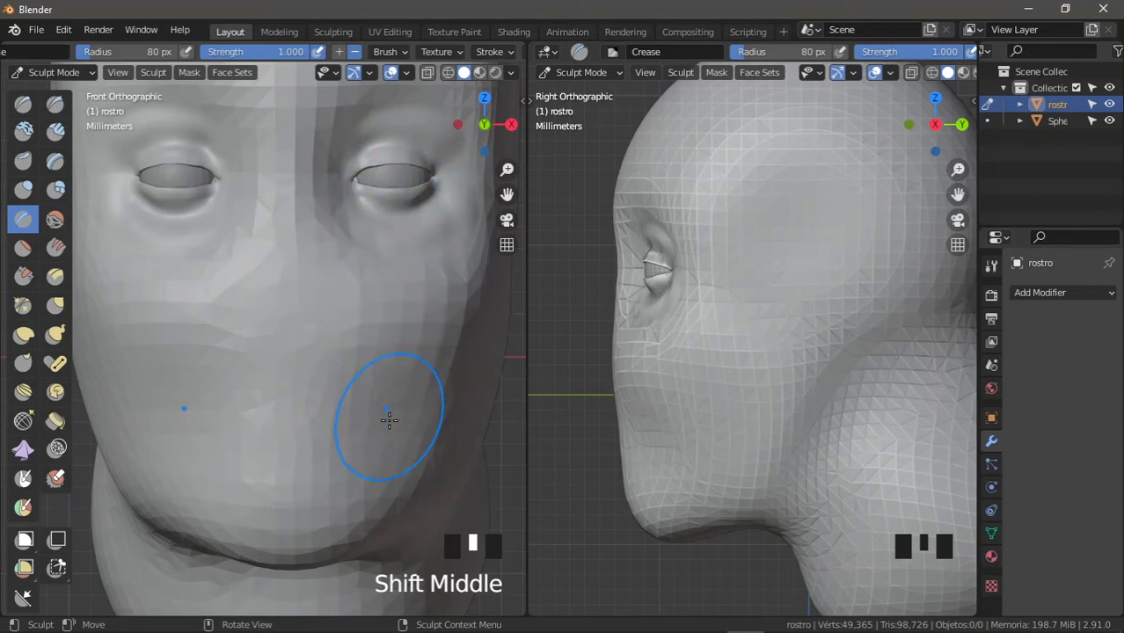
{"action": "key", "text": "f"}
{"action": "left_click", "coordinate": [338, 419]}
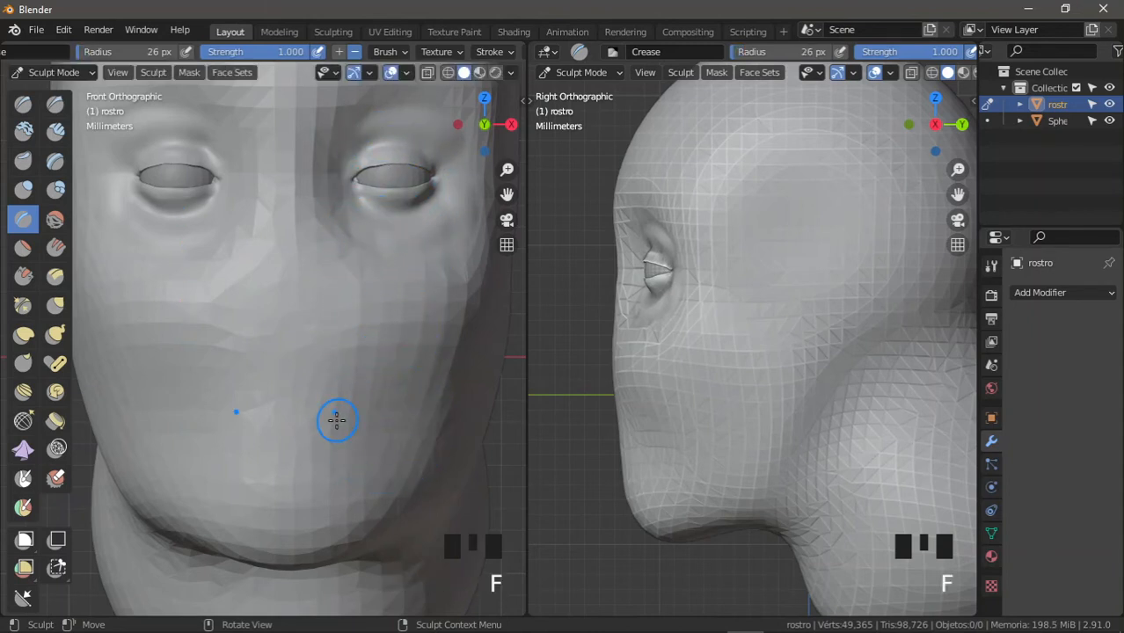
{"action": "middle_click_drag", "start_coordinate": [338, 420], "coordinate": [392, 422], "text": "ctrl"}
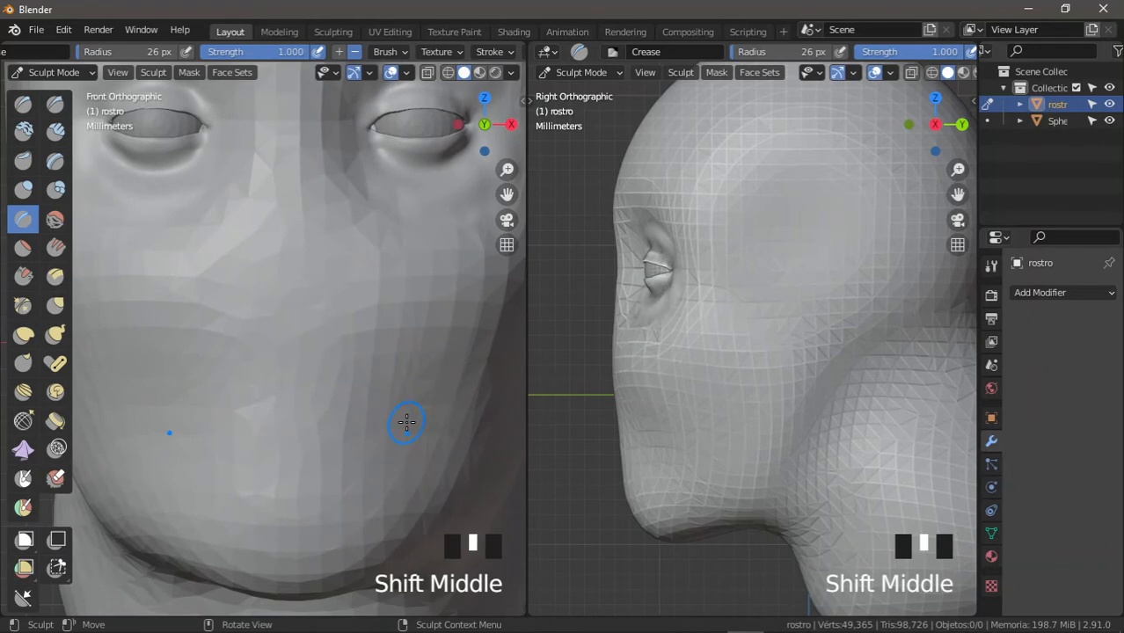
{"action": "key", "text": "f"}
{"action": "left_click", "coordinate": [406, 424]}
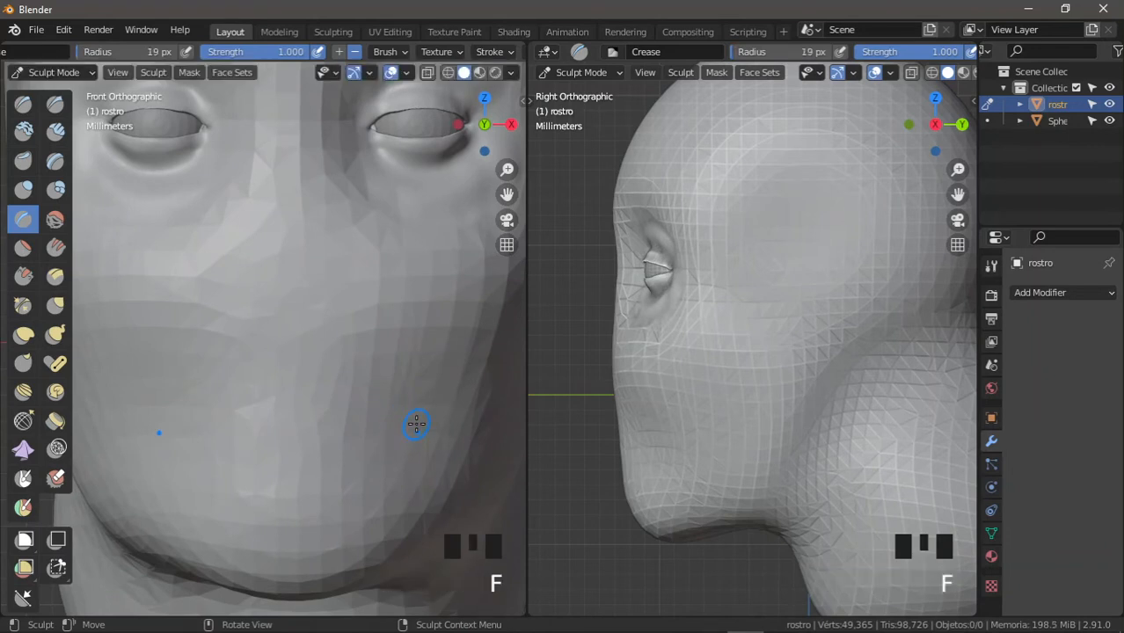
{"action": "left_click", "coordinate": [413, 424]}
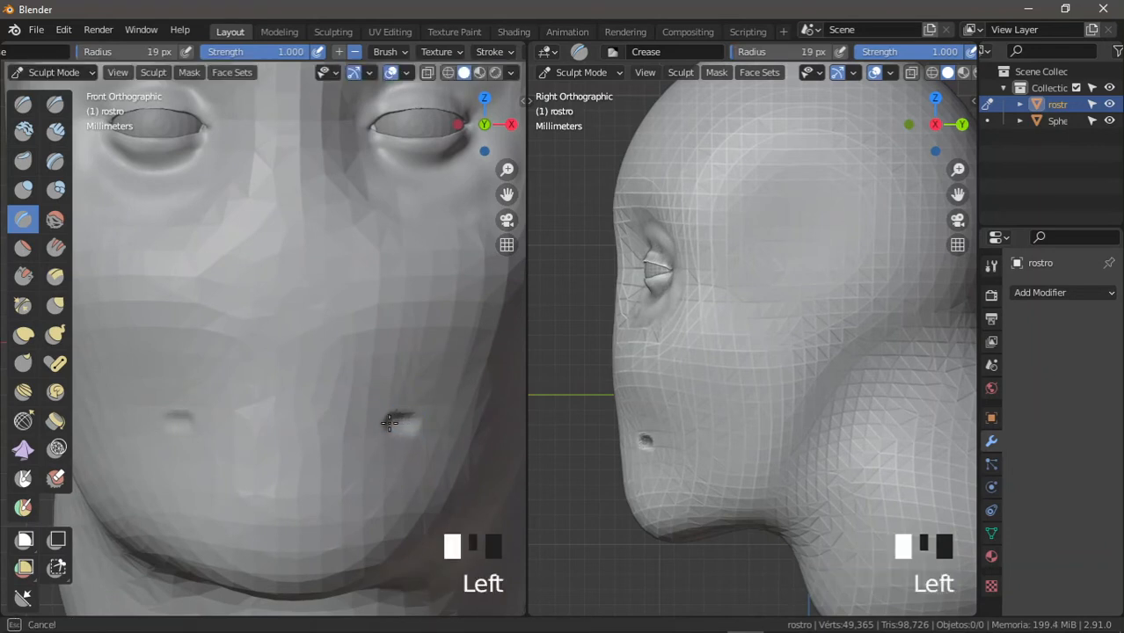
{"action": "left_click_drag", "start_coordinate": [330, 420], "coordinate": [300, 422]}
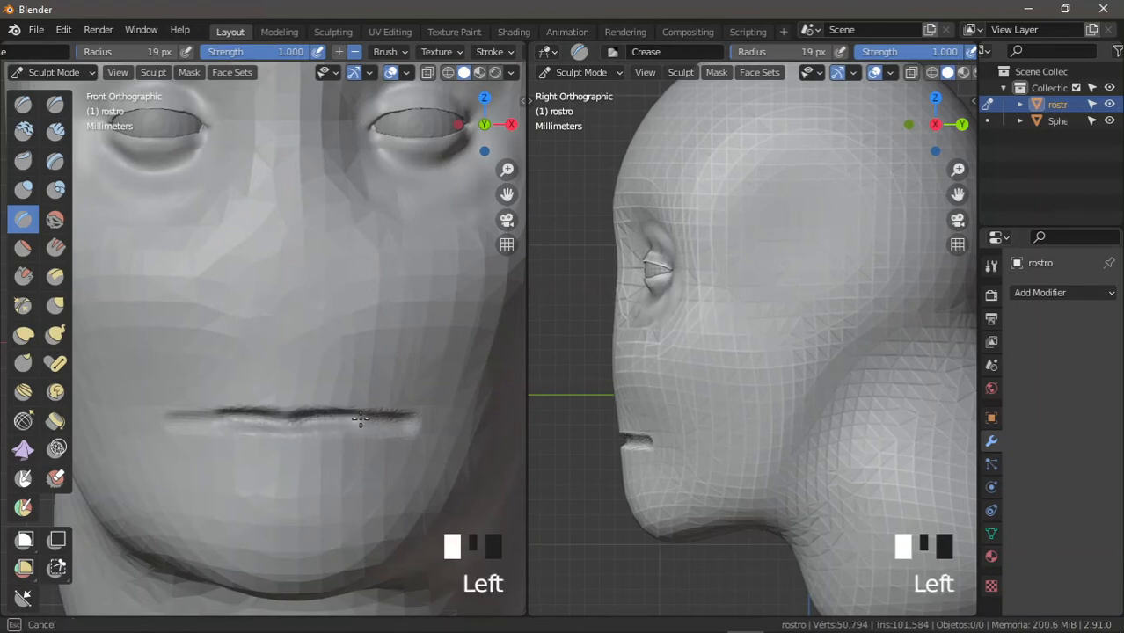
Step: Deepen the mouth line with a few more Crease strokes, and undo the carved mouth strokes on the lower face
{"action": "left_click_drag", "start_coordinate": [398, 422], "coordinate": [387, 418]}
{"action": "left_click_drag", "start_coordinate": [297, 431], "coordinate": [293, 428]}
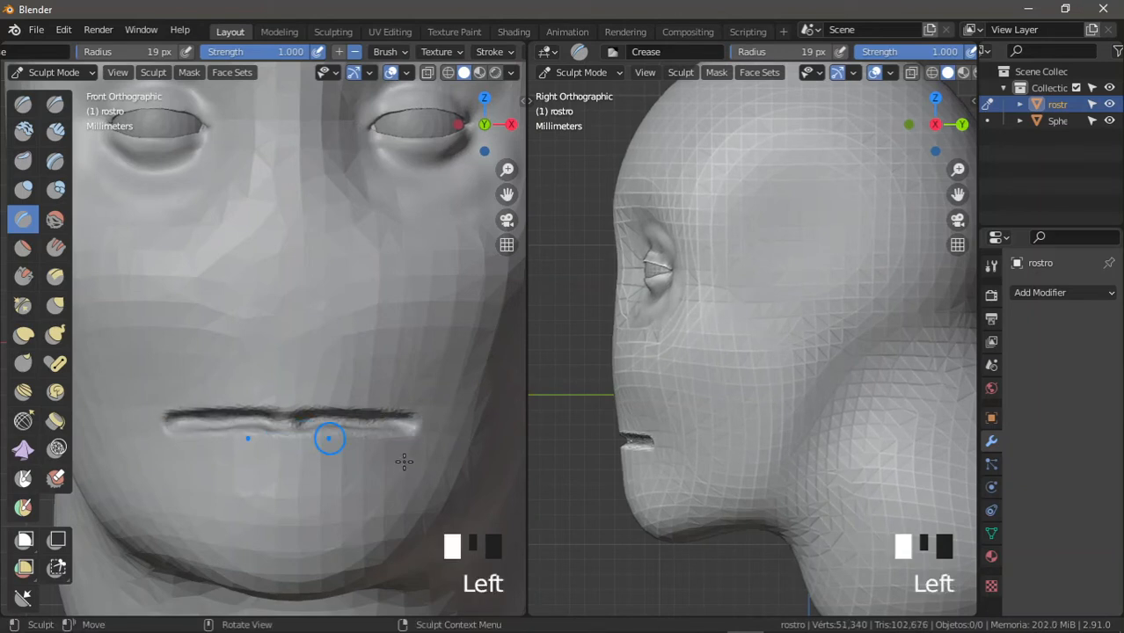
{"action": "scroll", "coordinate": [403, 462], "scroll_direction": "up", "scroll_amount": 1}
{"action": "mouse_move", "coordinate": [329, 459]}
{"action": "middle_mouse_down", "text": "shift"}
{"action": "mouse_move", "coordinate": [294, 429]}
{"action": "mouse_move", "coordinate": [333, 419]}
{"action": "middle_mouse_up", "text": "shift"}
{"action": "key", "text": "ctrl+z"}
{"action": "key", "text": "ctrl+z"}
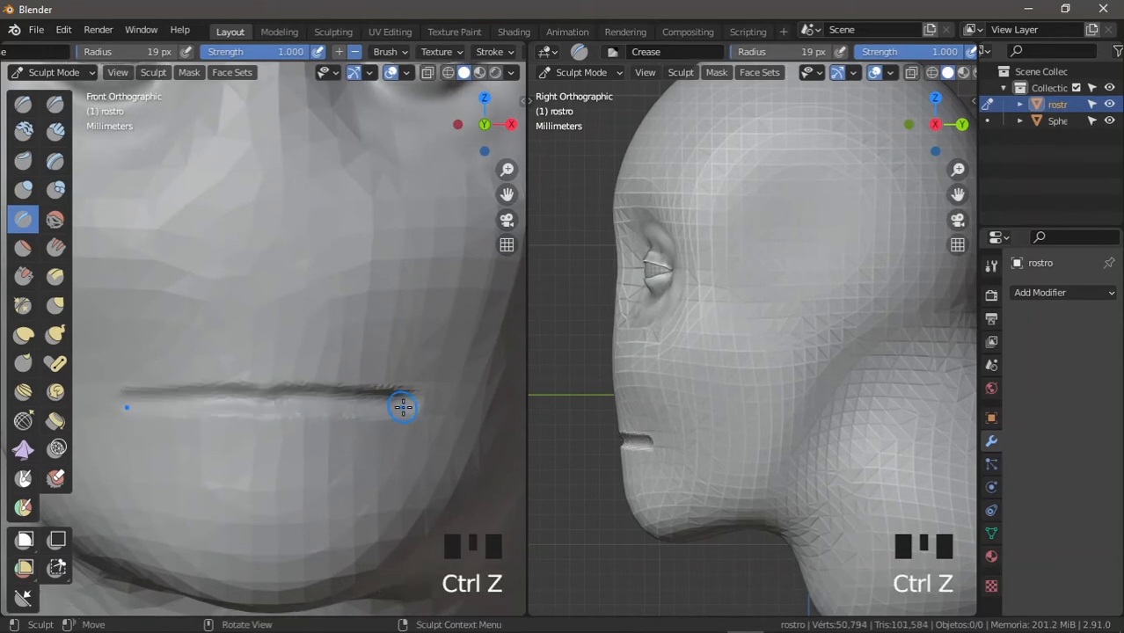
{"action": "key", "text": "ctrl+z"}
{"action": "mouse_move", "coordinate": [402, 395]}
{"action": "middle_mouse_down", "text": "ctrl"}
{"action": "mouse_move", "coordinate": [371, 450]}
{"action": "mouse_move", "coordinate": [374, 492]}
{"action": "middle_mouse_up", "text": "ctrl"}
Step: Refresh the head's display by switching to Object Mode and back to Sculpt Mode, and check the symmetry and Dyntopo settings
{"action": "left_click", "coordinate": [59, 71]}
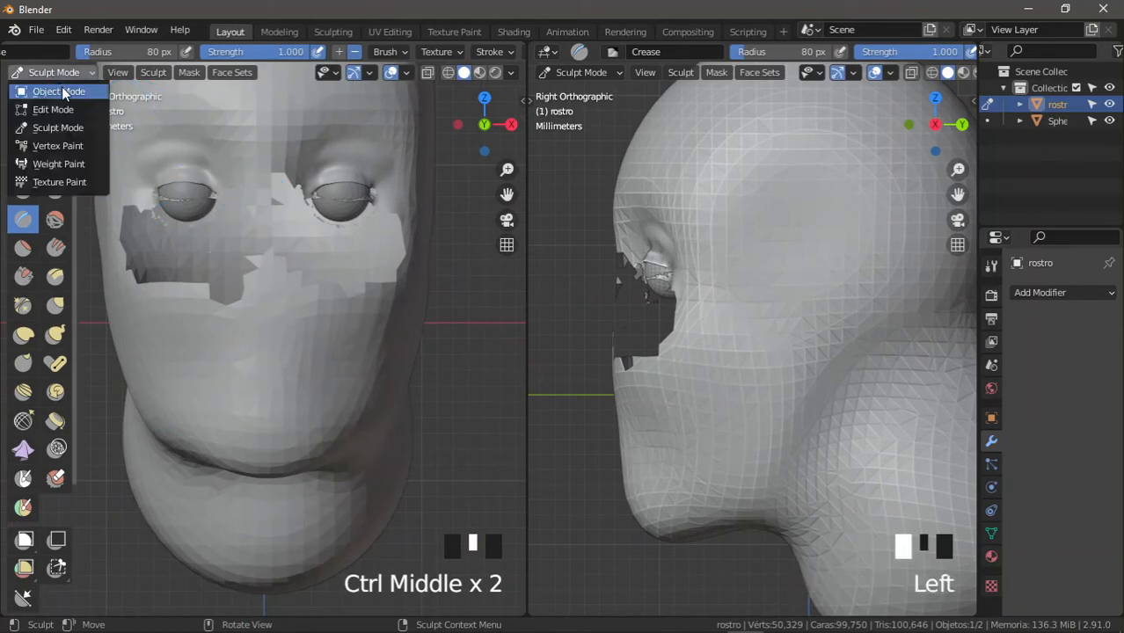
{"action": "left_click", "coordinate": [59, 89]}
{"action": "left_click", "coordinate": [80, 76]}
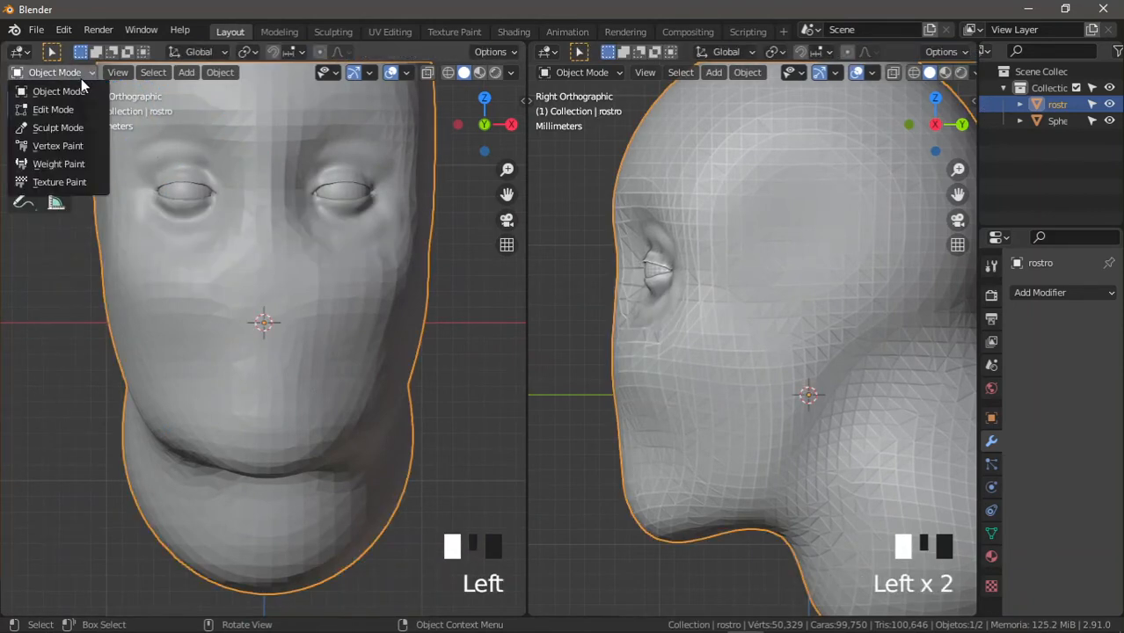
{"action": "left_click", "coordinate": [87, 132]}
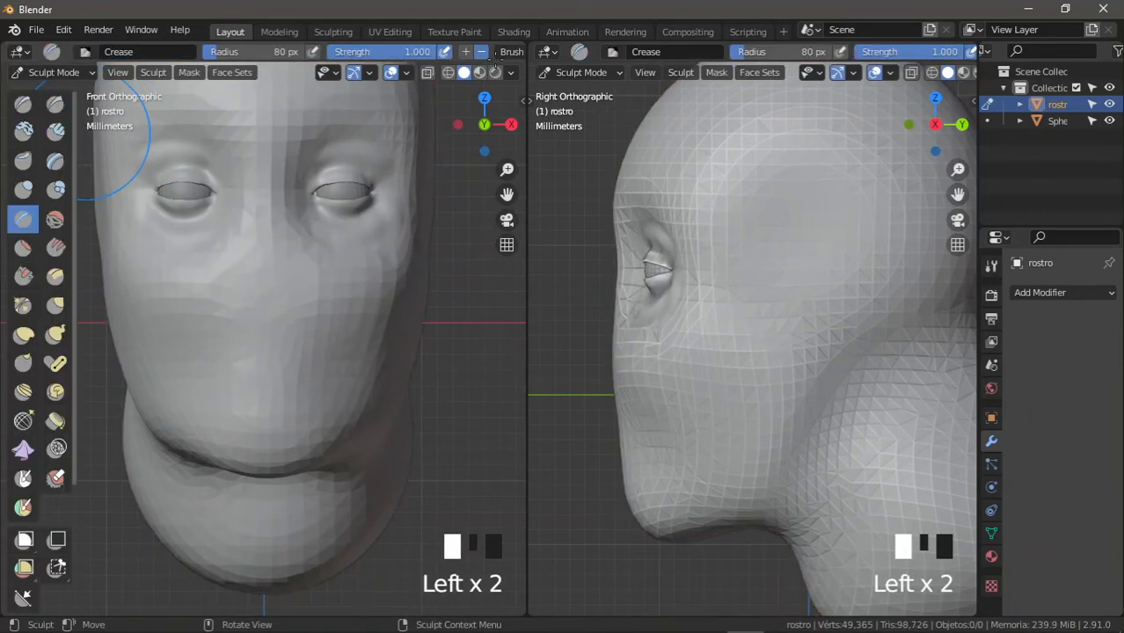
{"action": "middle_click_drag", "start_coordinate": [797, 52], "coordinate": [593, 53]}
{"action": "middle_click_drag", "start_coordinate": [879, 53], "coordinate": [791, 46]}
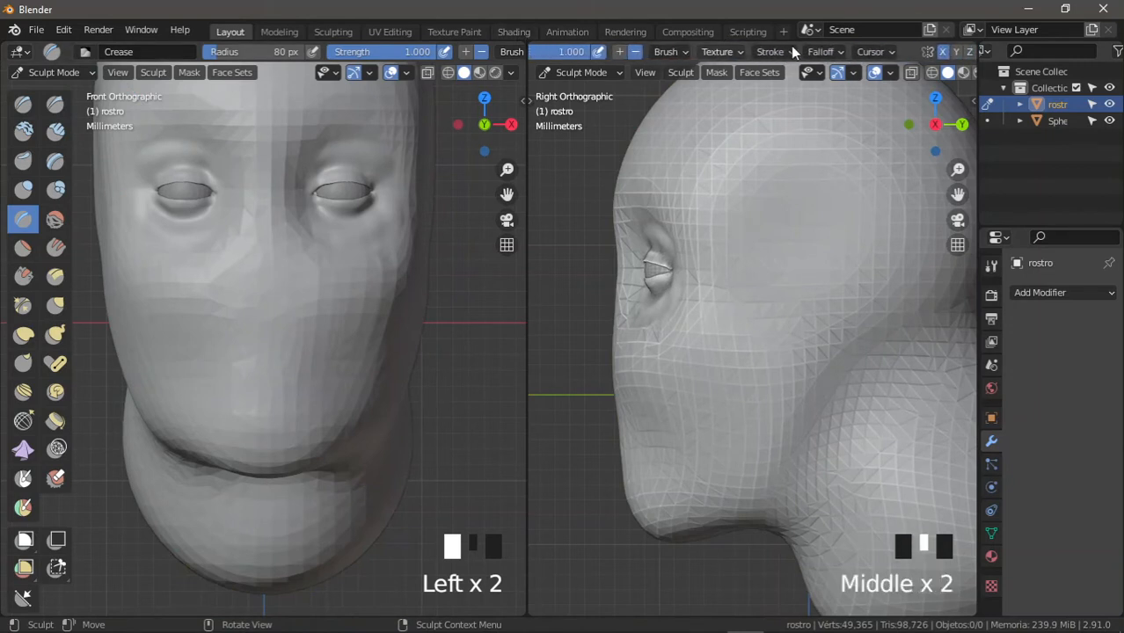
{"action": "middle_click_drag", "start_coordinate": [967, 51], "coordinate": [869, 55]}
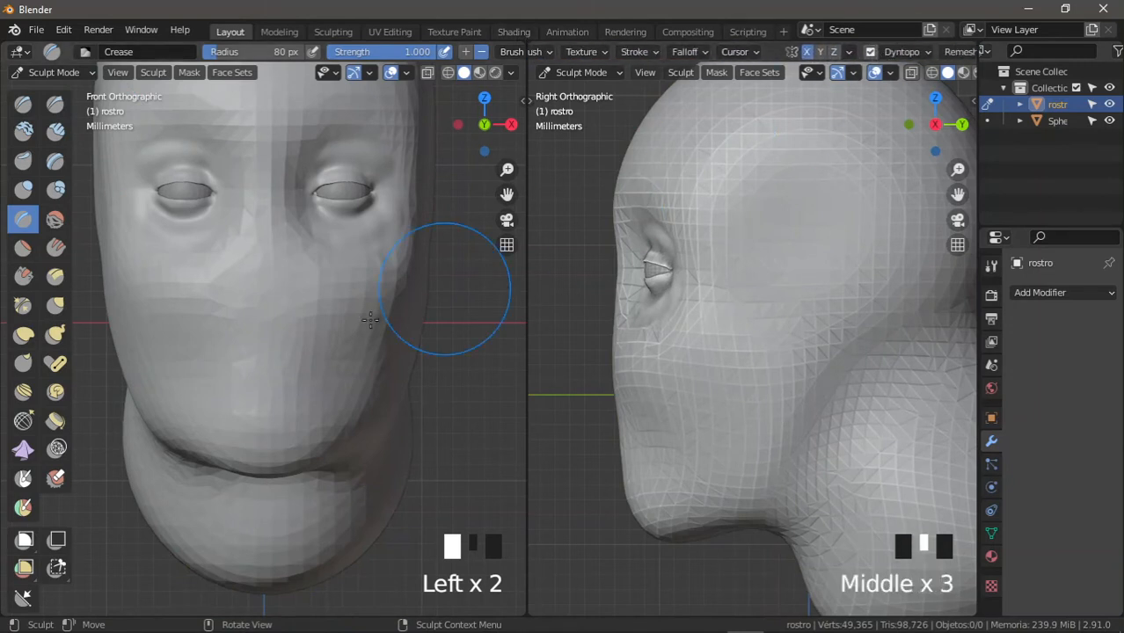
Step: Carve the horizontal mouth line and its corners into the lower face with the Crease brush at 17 px radius and strength 1.000
{"action": "middle_click_drag", "start_coordinate": [439, 276], "coordinate": [365, 388], "text": "ctrl"}
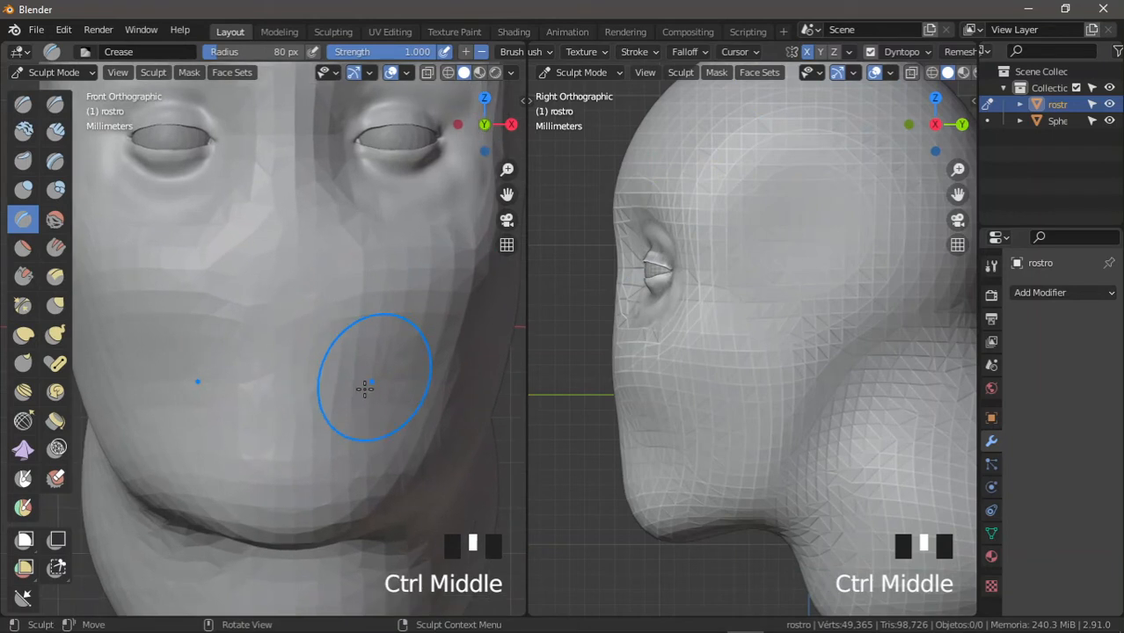
{"action": "key", "text": "f"}
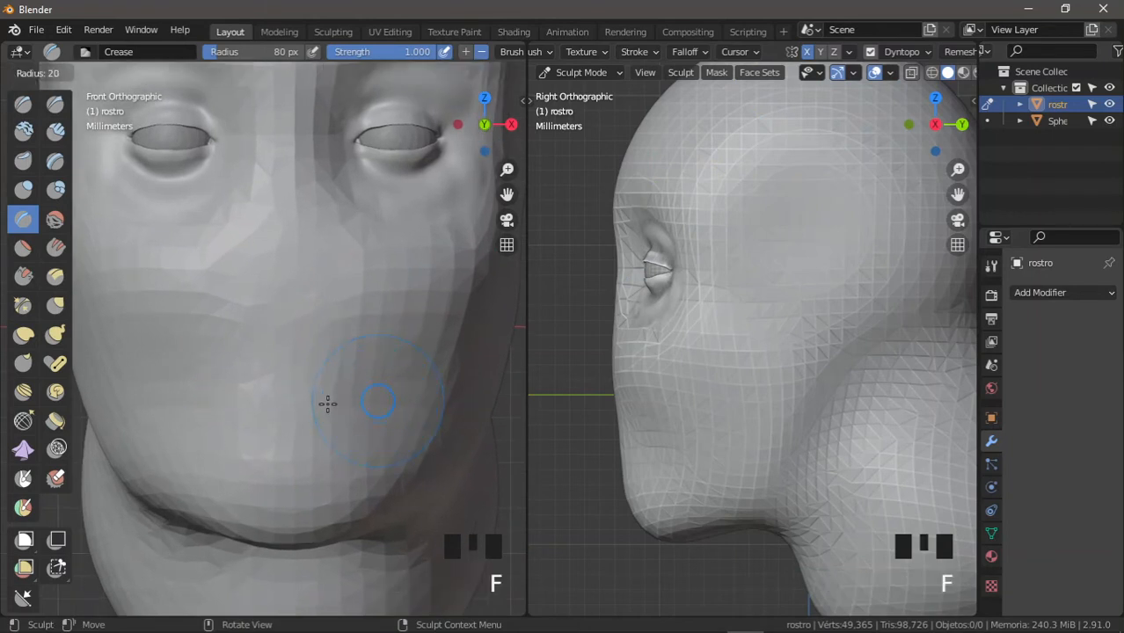
{"action": "left_click", "coordinate": [329, 403]}
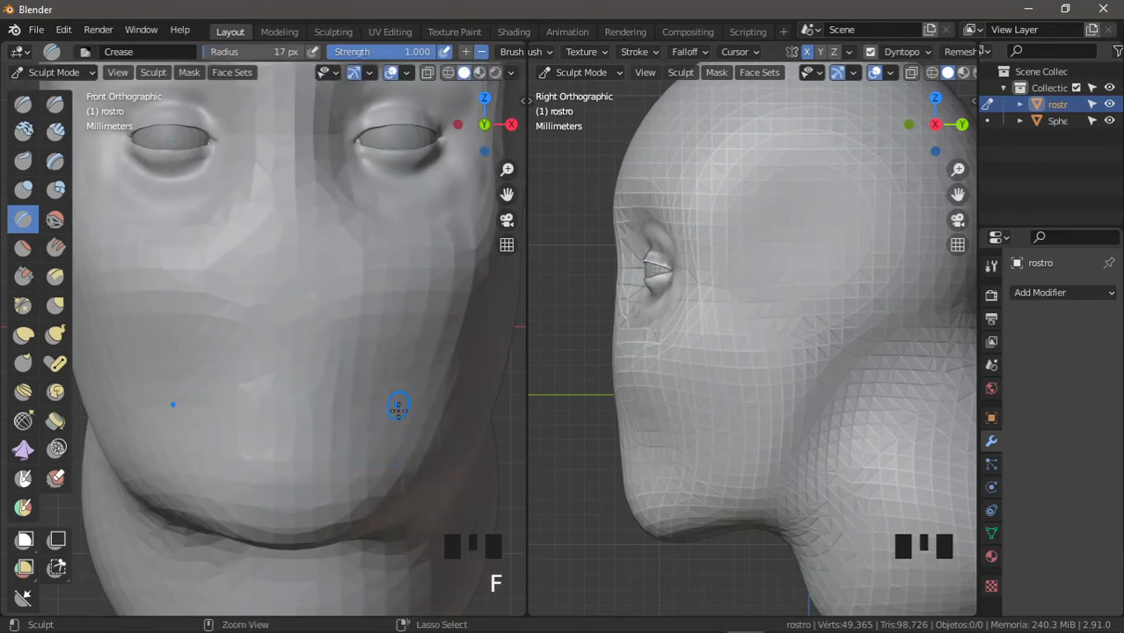
{"action": "middle_click_drag", "start_coordinate": [397, 405], "coordinate": [408, 379], "text": "ctrl"}
{"action": "left_click_drag", "start_coordinate": [414, 415], "coordinate": [411, 413]}
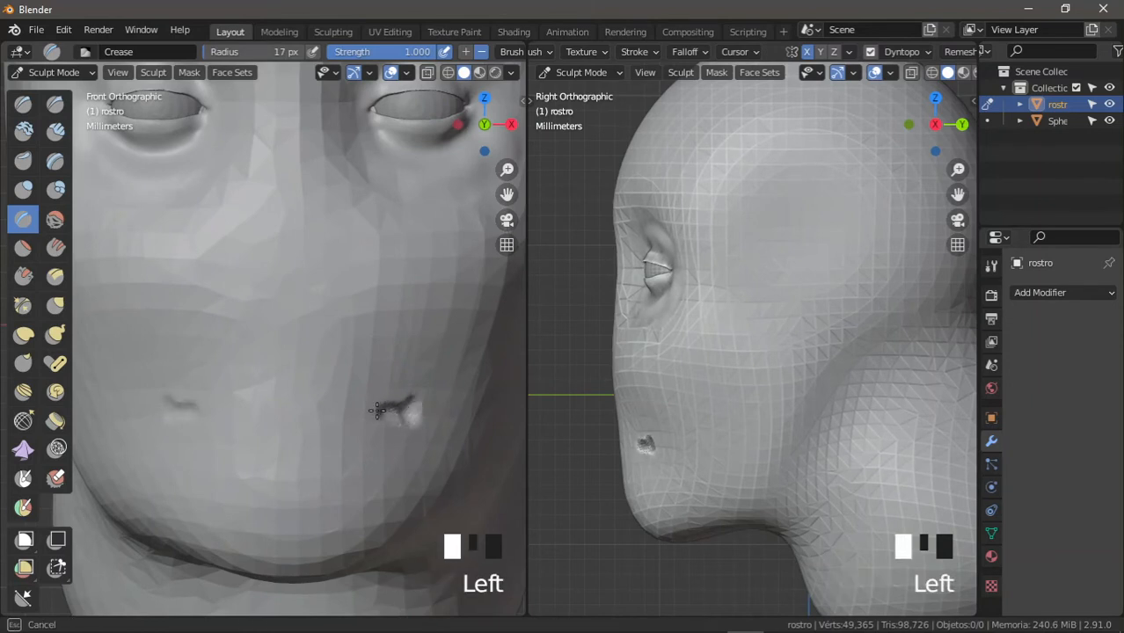
{"action": "left_click_drag", "start_coordinate": [376, 411], "coordinate": [308, 407]}
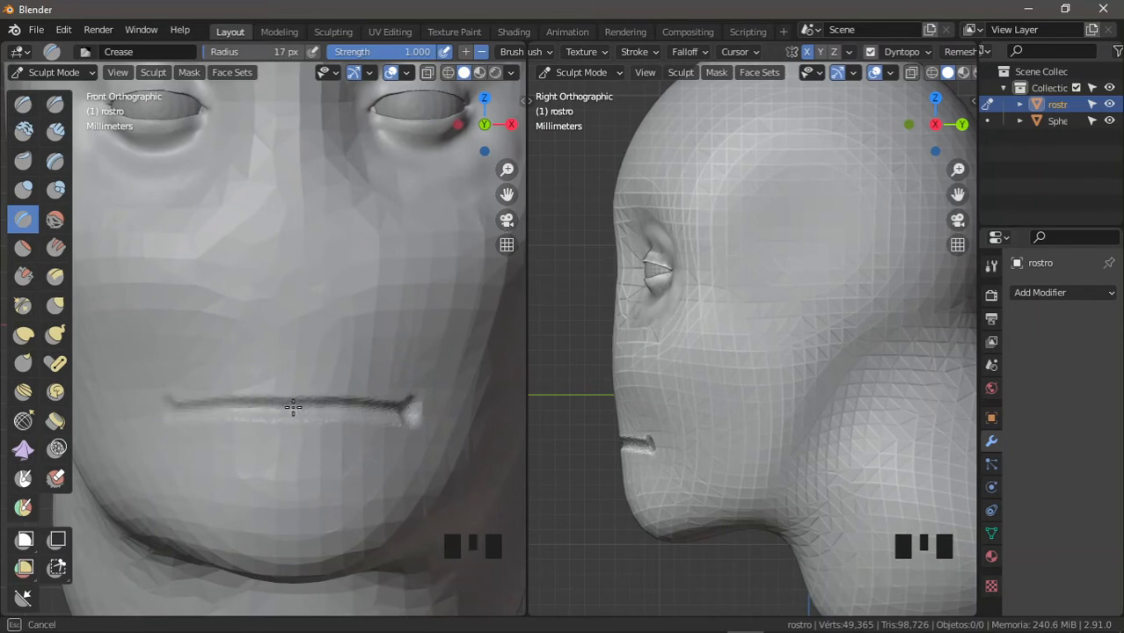
{"action": "mouse_move", "coordinate": [388, 412]}
{"action": "left_mouse_down"}
{"action": "mouse_move", "coordinate": [398, 413]}
{"action": "mouse_move", "coordinate": [296, 407]}
{"action": "mouse_move", "coordinate": [323, 406]}
{"action": "left_mouse_up"}
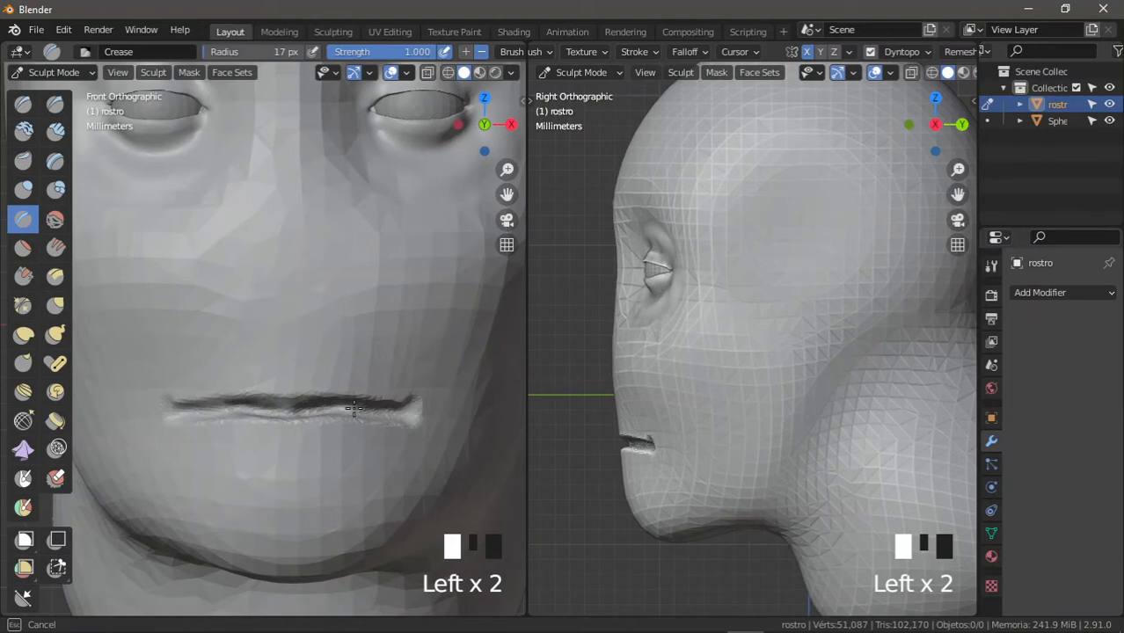
{"action": "left_click_drag", "start_coordinate": [401, 426], "coordinate": [403, 420]}
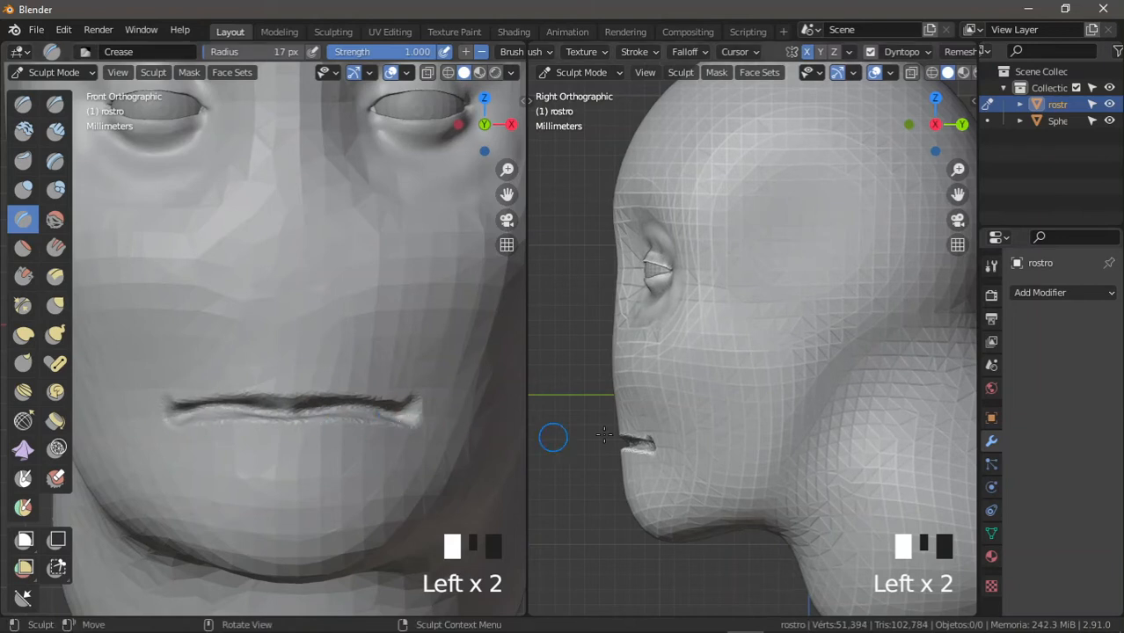
Step: Build up the upper lip's volume along the mouth line with the SculptDraw brush at 41 px radius and strength 1.000
{"action": "middle_click_drag", "start_coordinate": [604, 434], "coordinate": [638, 422], "text": "ctrl"}
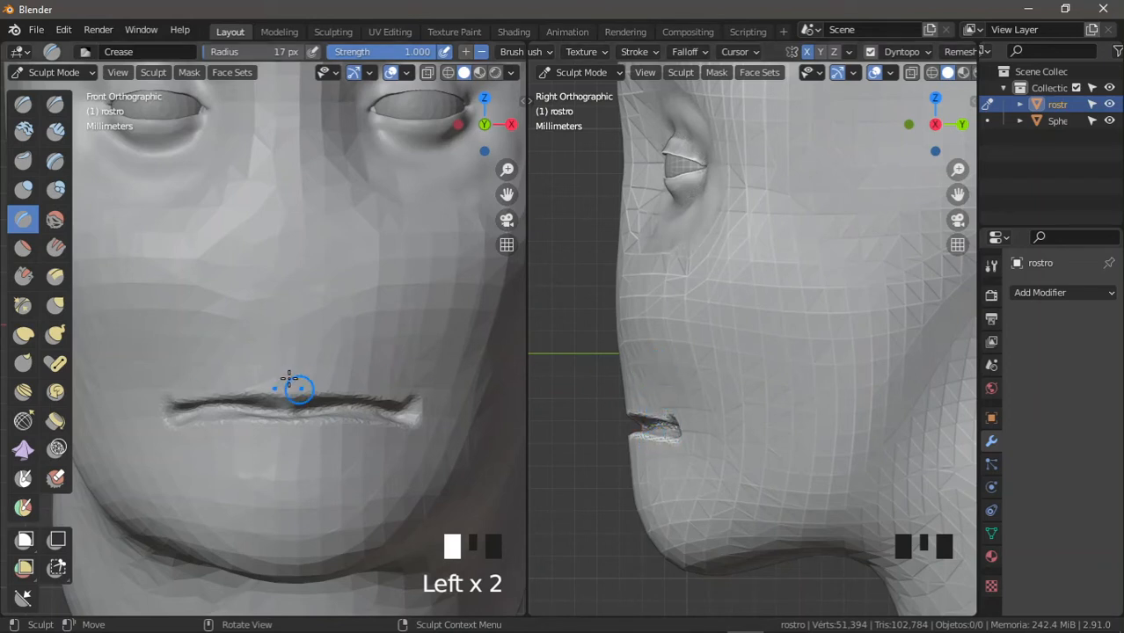
{"action": "left_click", "coordinate": [23, 104]}
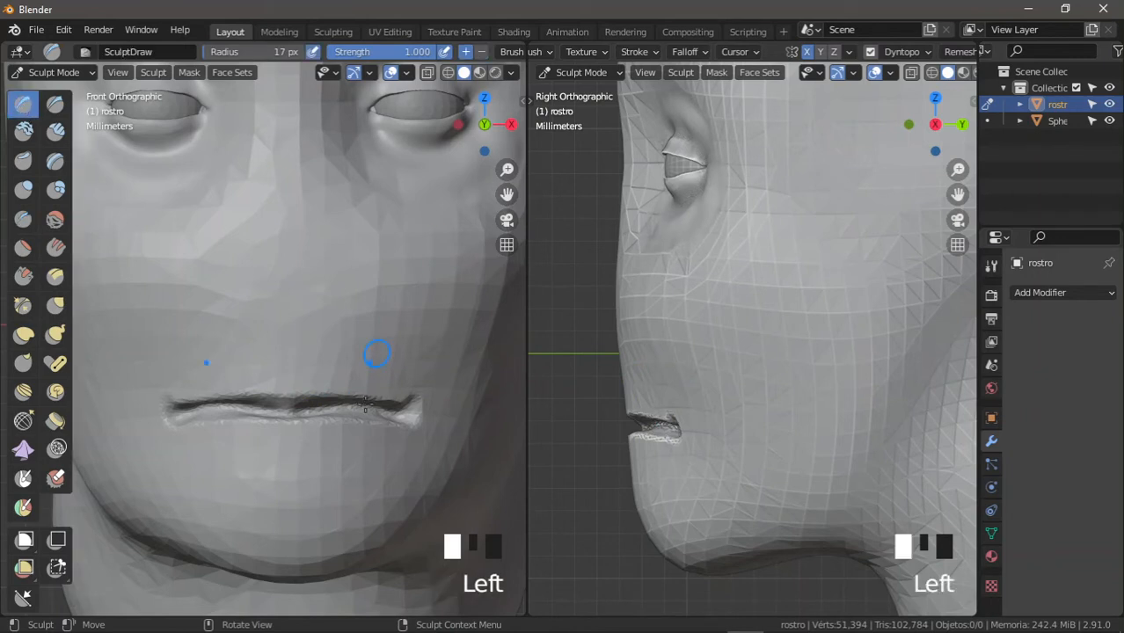
{"action": "middle_click_drag", "start_coordinate": [666, 421], "coordinate": [678, 395], "text": "shift"}
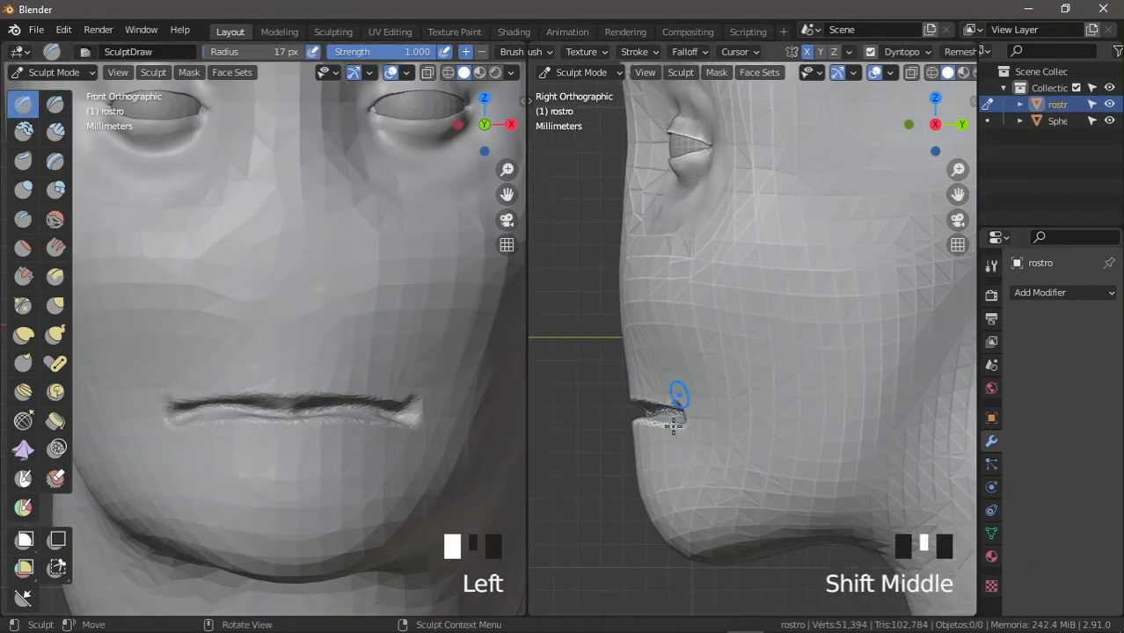
{"action": "mouse_move", "coordinate": [313, 422]}
{"action": "middle_mouse_down", "text": "ctrl"}
{"action": "mouse_move", "coordinate": [339, 426]}
{"action": "mouse_move", "coordinate": [350, 403]}
{"action": "mouse_move", "coordinate": [293, 402]}
{"action": "middle_mouse_up", "text": "ctrl"}
{"action": "key", "text": "f"}
{"action": "left_click", "coordinate": [318, 425]}
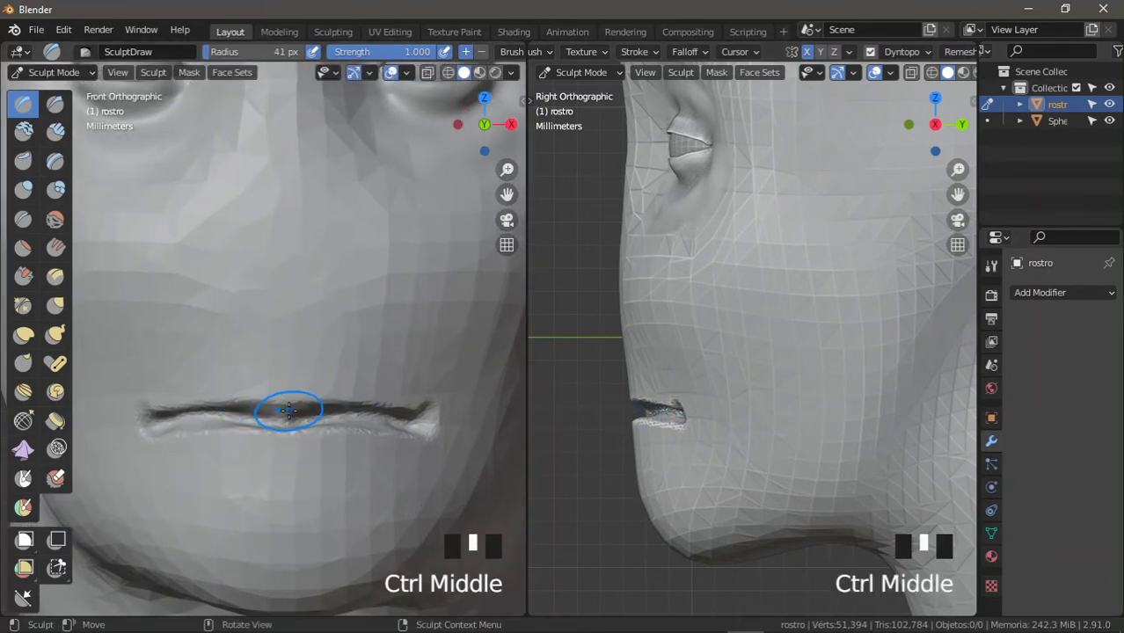
{"action": "mouse_move", "coordinate": [288, 409]}
{"action": "left_mouse_down"}
{"action": "mouse_move", "coordinate": [263, 406]}
{"action": "mouse_move", "coordinate": [374, 407]}
{"action": "mouse_move", "coordinate": [430, 429]}
{"action": "left_mouse_up"}
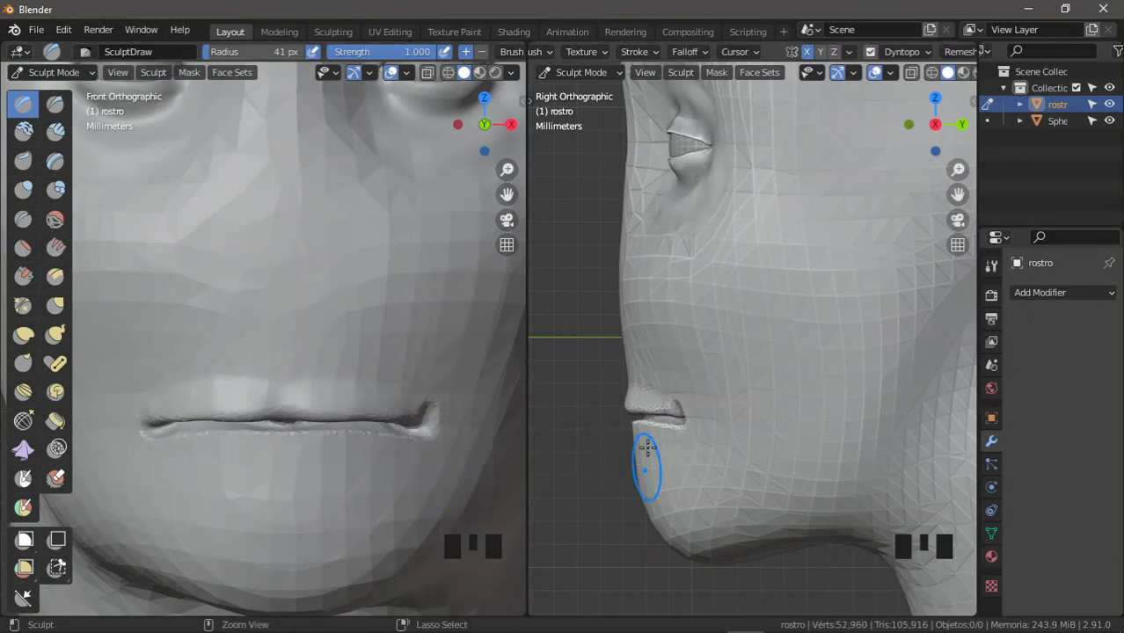
{"action": "middle_click_drag", "start_coordinate": [646, 448], "coordinate": [695, 418], "text": "shift"}
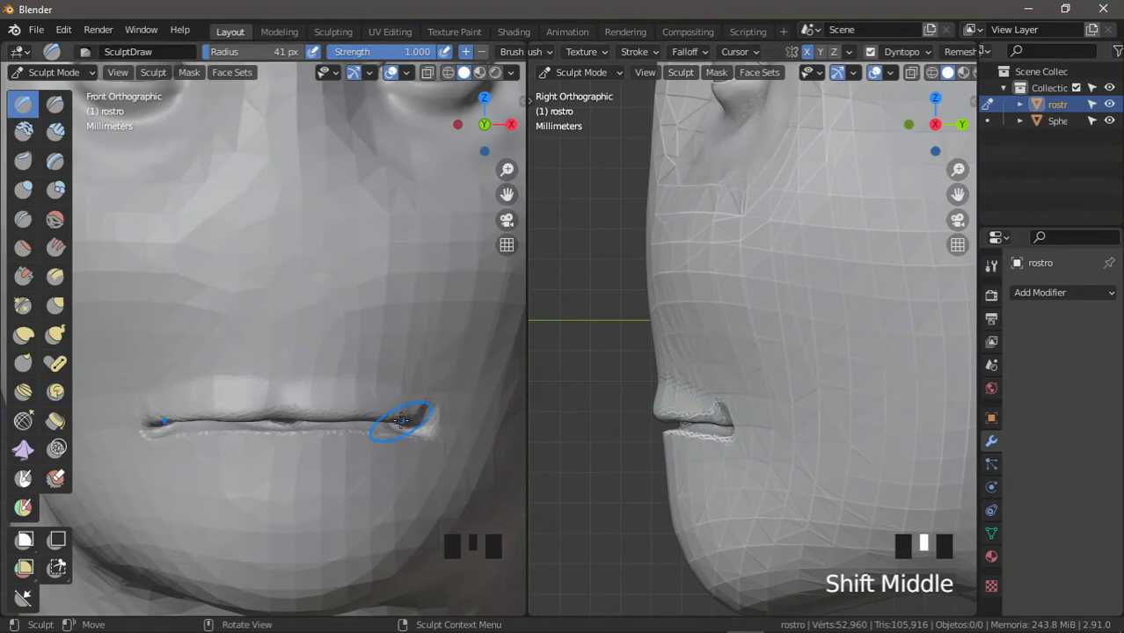
{"action": "mouse_move", "coordinate": [424, 420]}
{"action": "left_mouse_down"}
{"action": "mouse_move", "coordinate": [318, 396]}
{"action": "mouse_move", "coordinate": [273, 406]}
{"action": "mouse_move", "coordinate": [299, 401]}
{"action": "mouse_move", "coordinate": [317, 426]}
{"action": "mouse_move", "coordinate": [262, 447]}
{"action": "mouse_move", "coordinate": [304, 443]}
{"action": "left_mouse_up"}
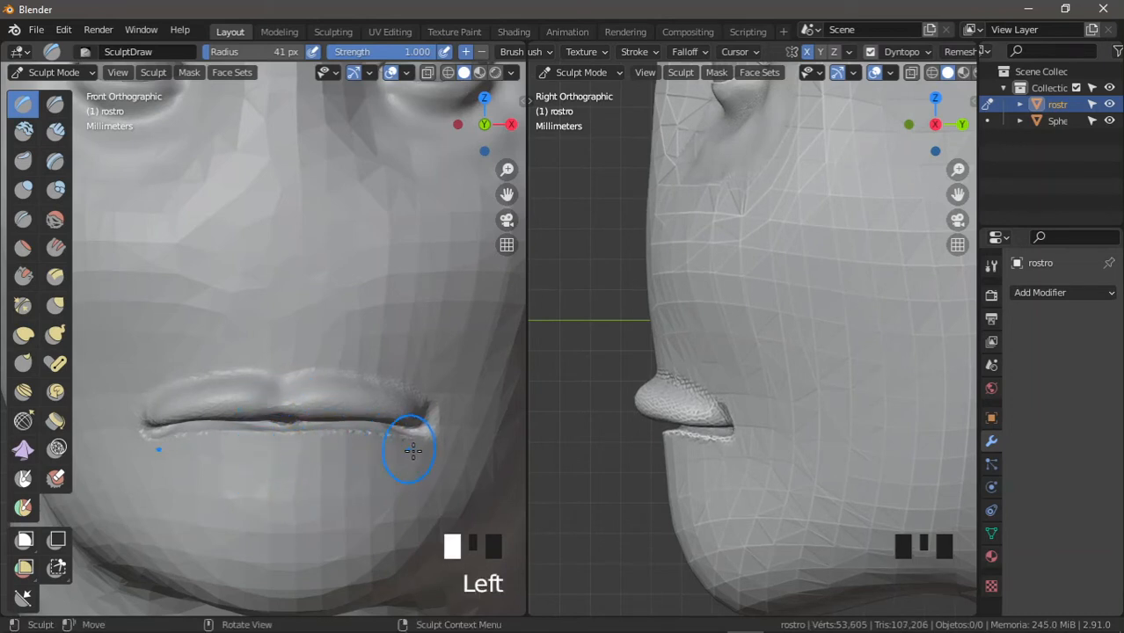
Step: Blend the upper lip's outer end into the mouth corner with the Smooth brush at 41 px radius and strength 0.700
{"action": "middle_click_drag", "start_coordinate": [673, 431], "coordinate": [774, 208], "text": "shift"}
{"action": "middle_click_drag", "start_coordinate": [766, 130], "coordinate": [712, 381], "text": "ctrl"}
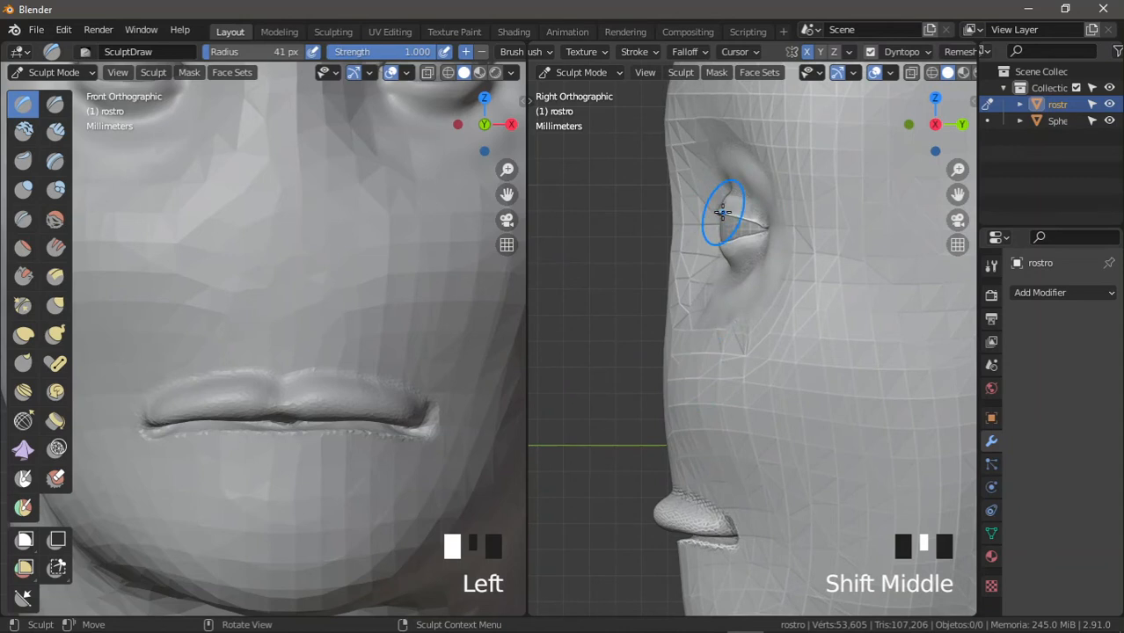
{"action": "middle_click_drag", "start_coordinate": [179, 201], "coordinate": [138, 276], "text": "shift"}
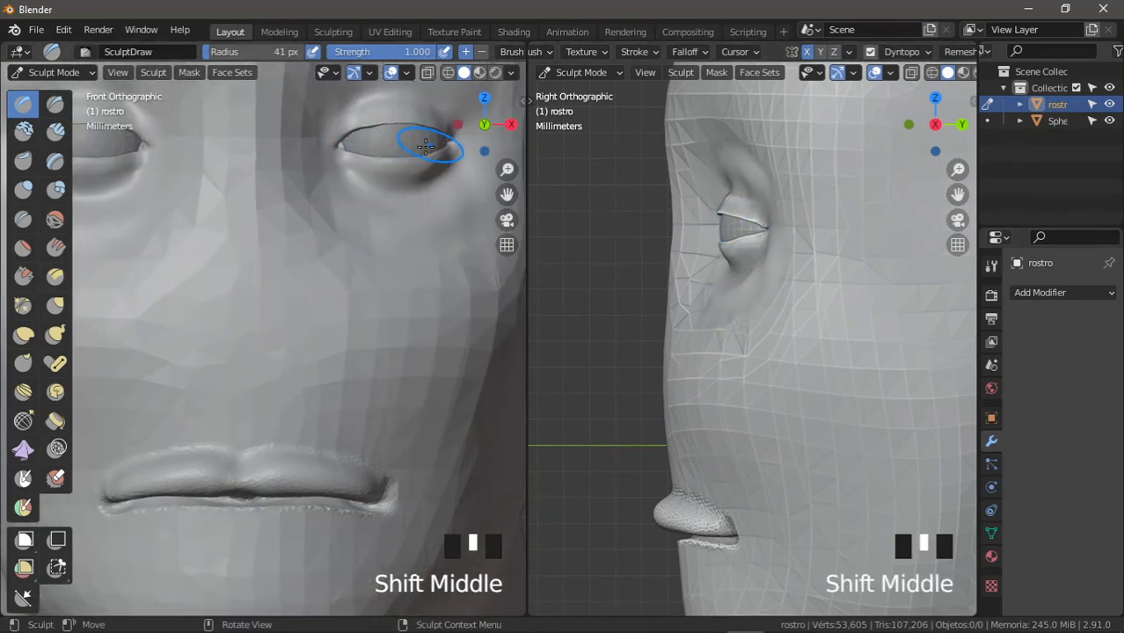
{"action": "middle_click_drag", "start_coordinate": [293, 369], "coordinate": [299, 396], "text": "shift"}
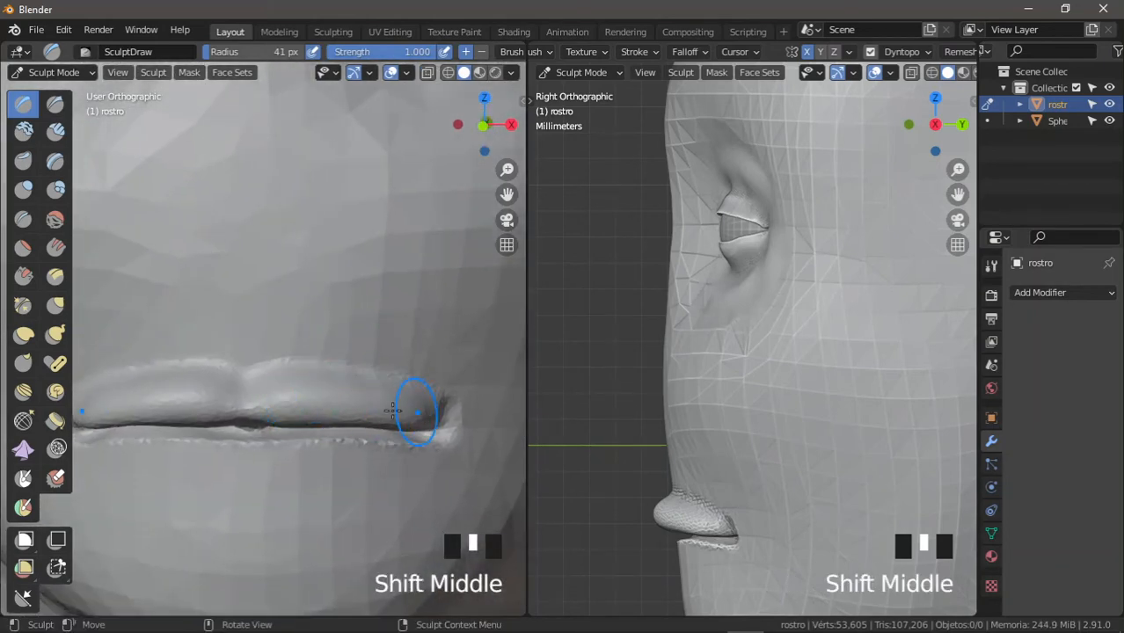
{"action": "middle_click_drag", "start_coordinate": [393, 410], "coordinate": [389, 407]}
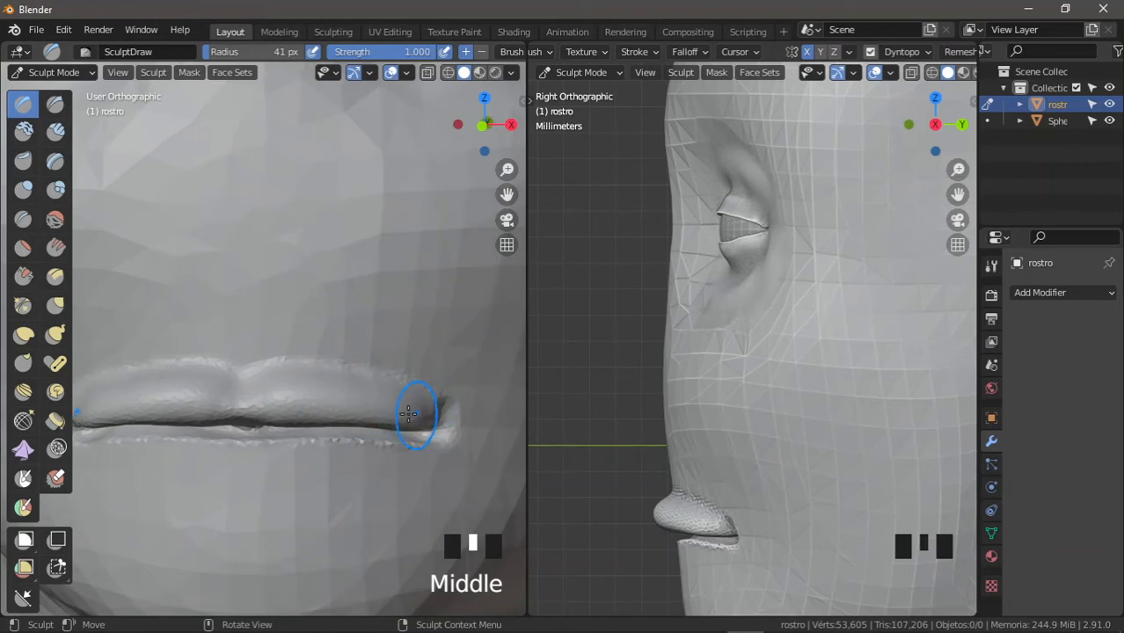
{"action": "left_click", "coordinate": [56, 218]}
{"action": "mouse_move", "coordinate": [369, 313]}
{"action": "middle_mouse_down"}
{"action": "mouse_move", "coordinate": [388, 327]}
{"action": "mouse_move", "coordinate": [381, 356]}
{"action": "middle_mouse_up"}
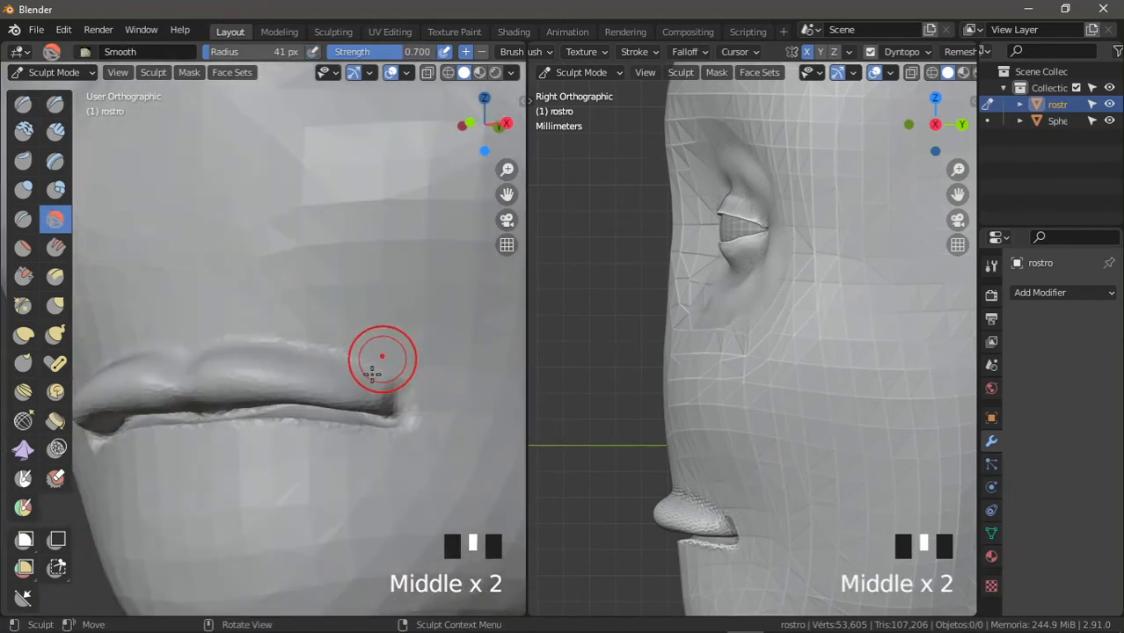
{"action": "mouse_move", "coordinate": [382, 356]}
{"action": "left_mouse_down"}
{"action": "mouse_move", "coordinate": [382, 385]}
{"action": "mouse_move", "coordinate": [359, 350]}
{"action": "left_mouse_up"}
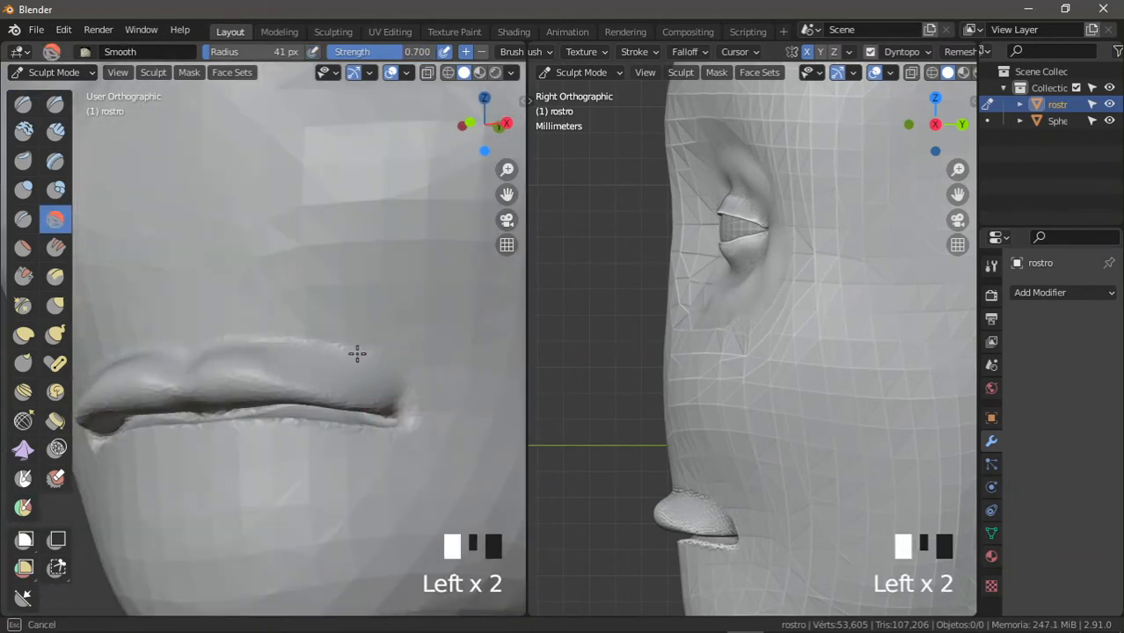
{"action": "middle_click_drag", "start_coordinate": [333, 316], "coordinate": [362, 332]}
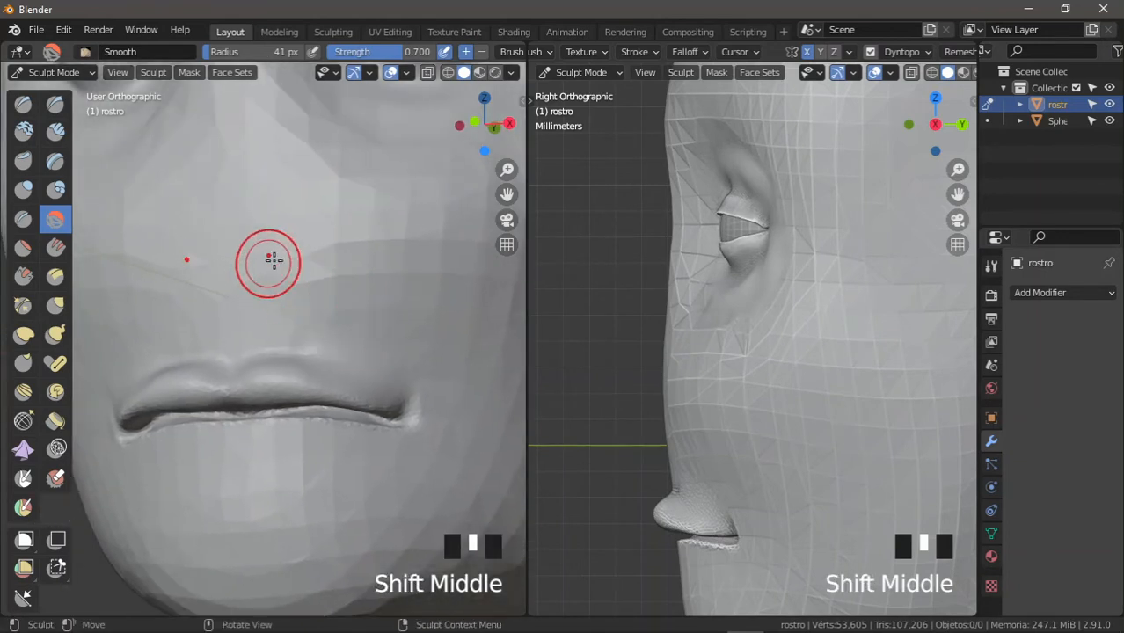
Step: Annotate the philtrum, the mouth corner and the slope from the nose area to the upper lip, and erase the annotations
{"action": "mouse_move", "coordinate": [273, 249]}
{"action": "left_mouse_down"}
{"action": "mouse_move", "coordinate": [289, 275]}
{"action": "mouse_move", "coordinate": [311, 276]}
{"action": "left_mouse_up"}
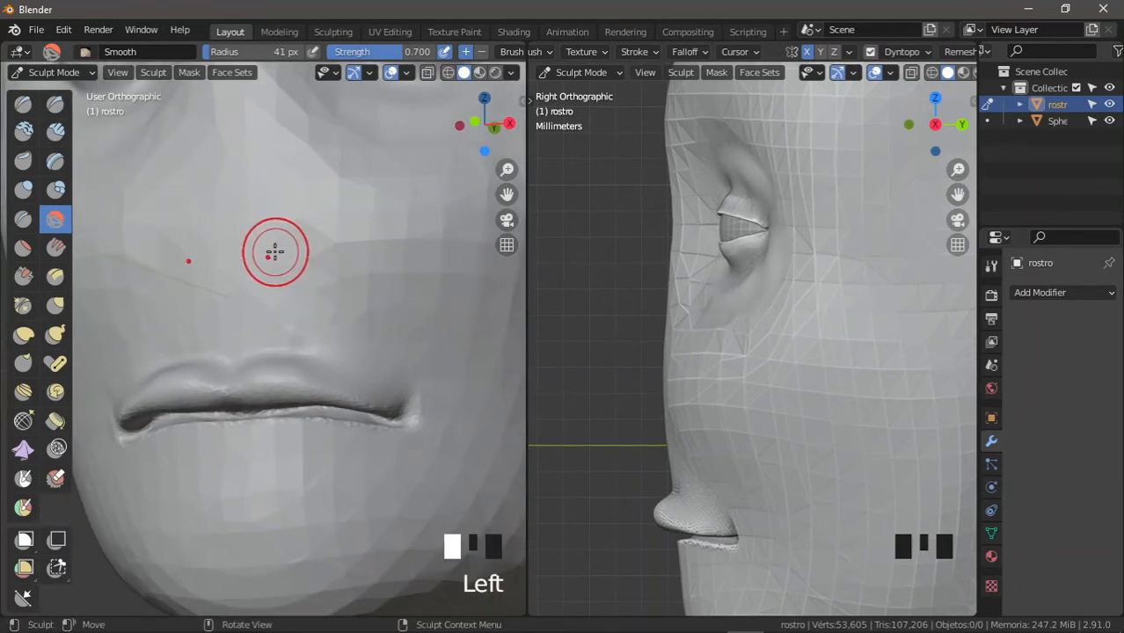
{"action": "mouse_move", "coordinate": [269, 241]}
{"action": "left_mouse_down"}
{"action": "mouse_move", "coordinate": [322, 313]}
{"action": "mouse_move", "coordinate": [351, 300]}
{"action": "mouse_move", "coordinate": [312, 317]}
{"action": "left_mouse_up"}
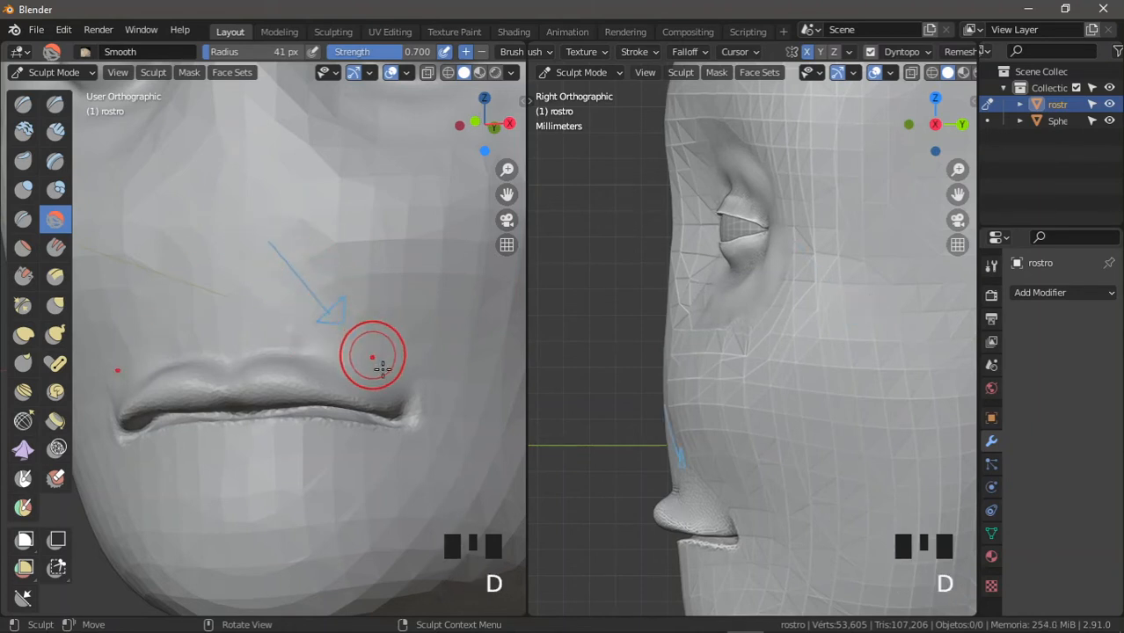
{"action": "left_click_drag", "start_coordinate": [409, 381], "coordinate": [408, 431]}
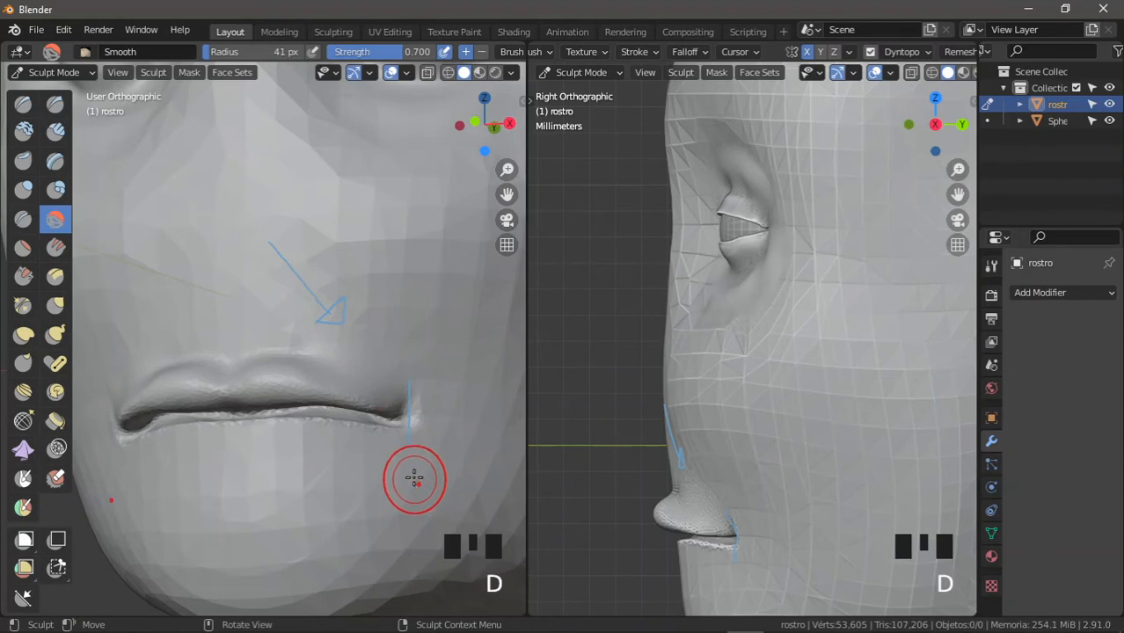
{"action": "left_click_drag", "start_coordinate": [248, 303], "coordinate": [250, 355]}
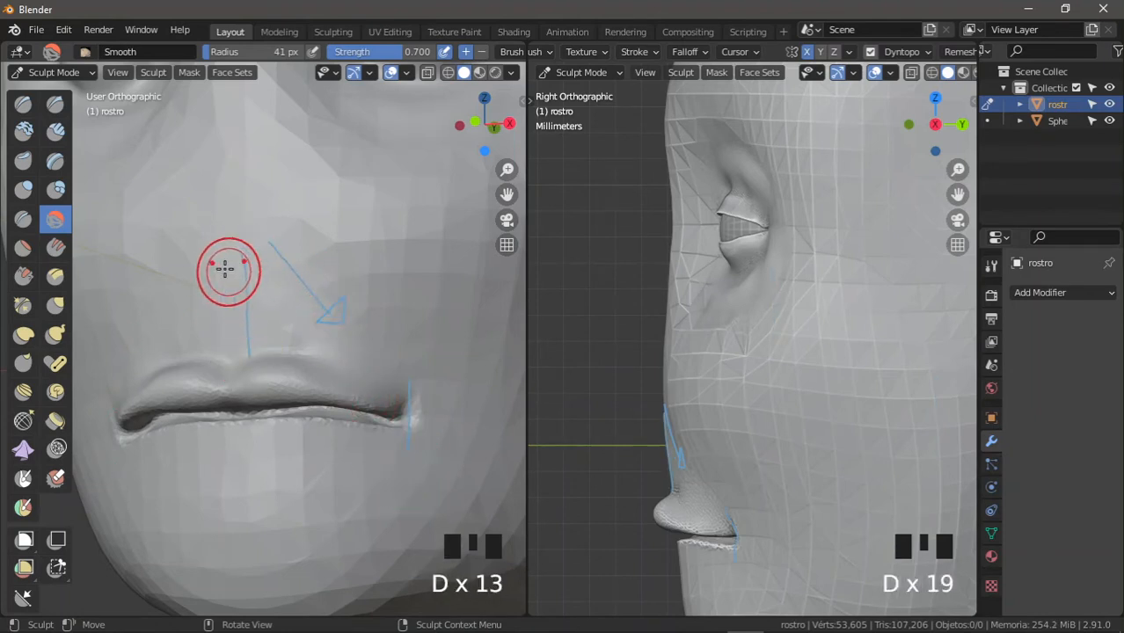
{"action": "mouse_move", "coordinate": [224, 269]}
{"action": "left_mouse_down"}
{"action": "mouse_move", "coordinate": [241, 355]}
{"action": "mouse_move", "coordinate": [245, 303]}
{"action": "left_mouse_up"}
{"action": "left_click_drag", "start_coordinate": [294, 228], "coordinate": [422, 380]}
{"action": "left_click_drag", "start_coordinate": [230, 304], "coordinate": [302, 379]}
{"action": "left_click_drag", "start_coordinate": [256, 247], "coordinate": [363, 354]}
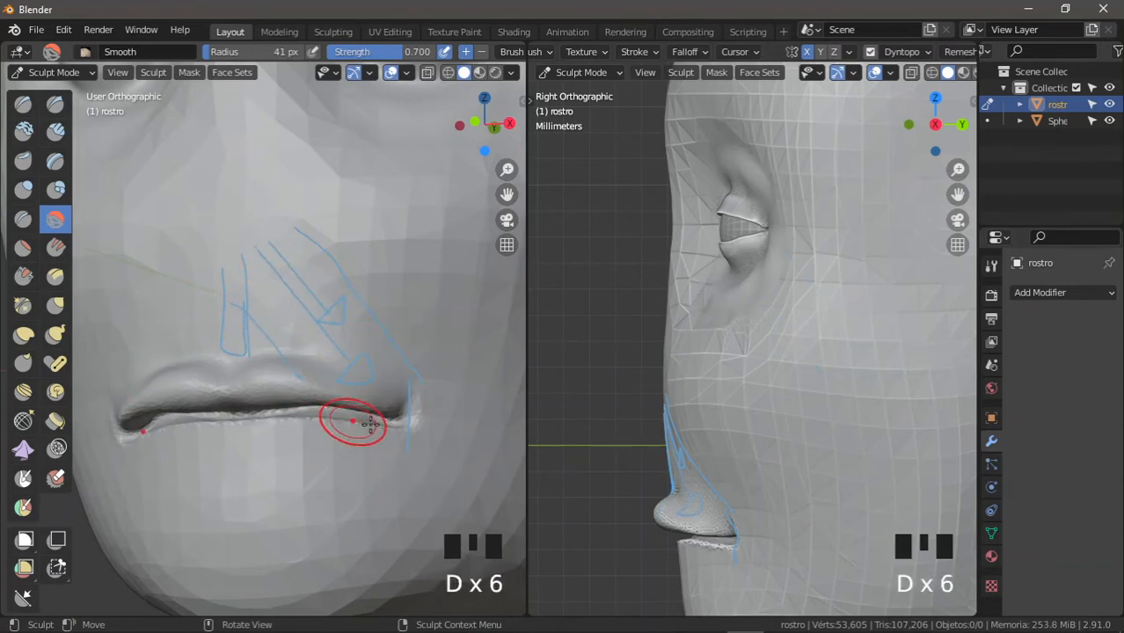
{"action": "mouse_move", "coordinate": [370, 425]}
{"action": "right_mouse_down"}
{"action": "mouse_move", "coordinate": [326, 329]}
{"action": "mouse_move", "coordinate": [311, 359]}
{"action": "right_mouse_up"}
Step: Smooth the upper lip's upper edge from the mouth corner toward the centre, blending it into the skin above
{"action": "middle_click_drag", "start_coordinate": [321, 364], "coordinate": [390, 393], "text": "ctrl"}
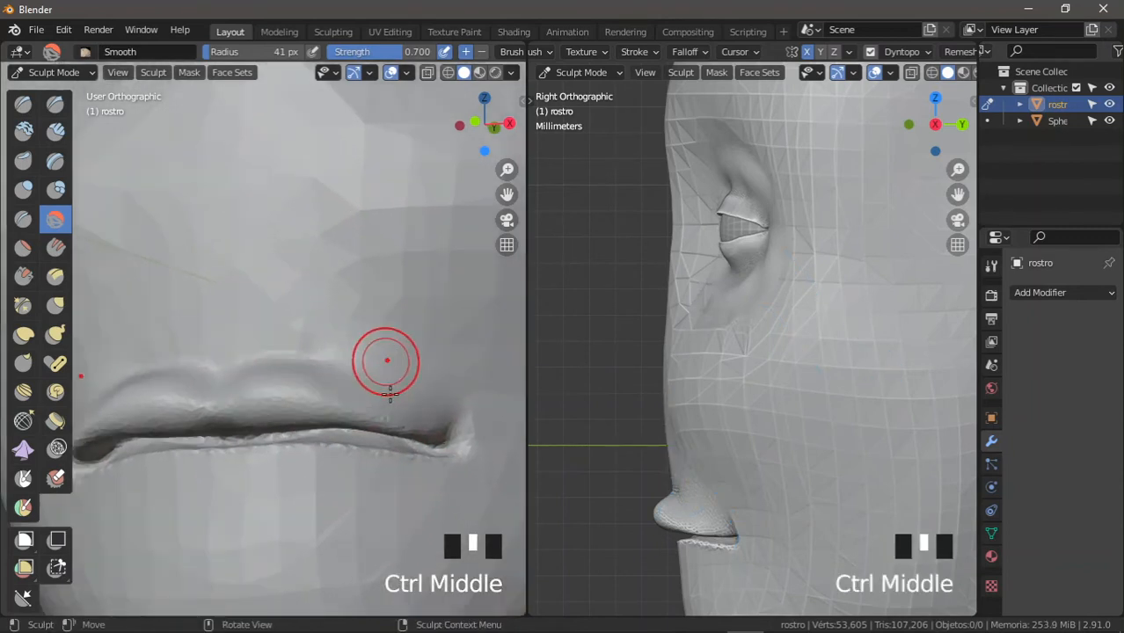
{"action": "mouse_move", "coordinate": [429, 430]}
{"action": "left_mouse_down"}
{"action": "mouse_move", "coordinate": [351, 402]}
{"action": "mouse_move", "coordinate": [417, 418]}
{"action": "mouse_move", "coordinate": [336, 357]}
{"action": "left_mouse_up"}
{"action": "left_click_drag", "start_coordinate": [421, 403], "coordinate": [277, 340]}
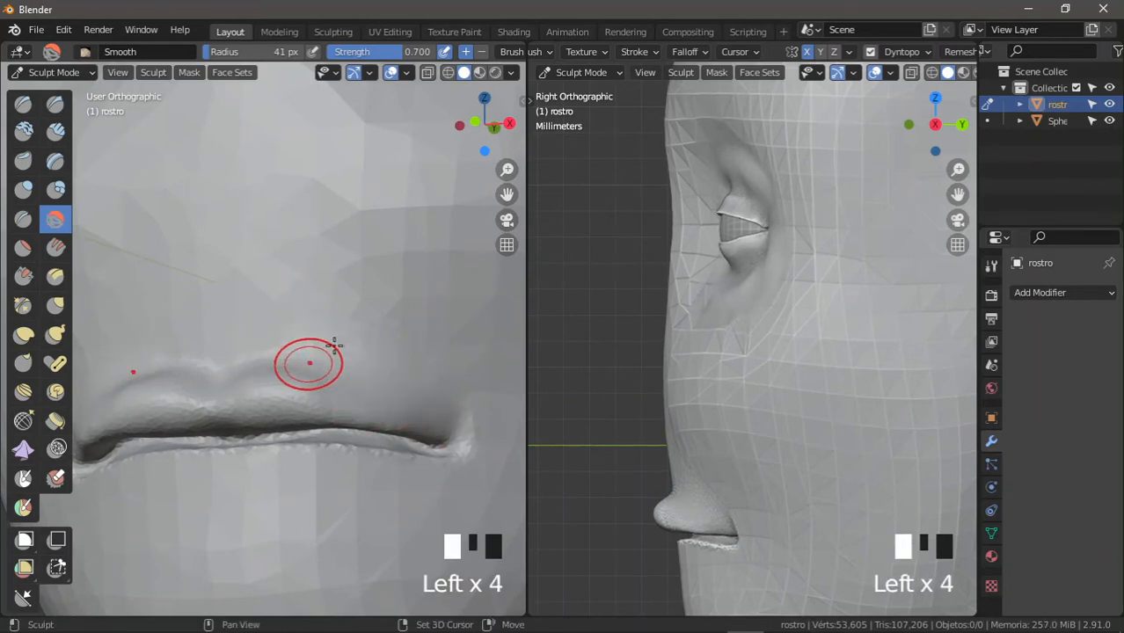
Step: Scrape the upper lip's front face flat near its centre with the Scrape/Peaks brush at 59 px radius and strength 1.000
{"action": "mouse_move", "coordinate": [334, 345]}
{"action": "middle_mouse_down", "text": "shift"}
{"action": "mouse_move", "coordinate": [376, 351]}
{"action": "mouse_move", "coordinate": [344, 321]}
{"action": "mouse_move", "coordinate": [364, 321]}
{"action": "mouse_move", "coordinate": [366, 306]}
{"action": "mouse_move", "coordinate": [283, 371]}
{"action": "mouse_move", "coordinate": [295, 374]}
{"action": "mouse_move", "coordinate": [275, 376]}
{"action": "middle_mouse_up", "text": "shift"}
{"action": "middle_click_drag", "start_coordinate": [276, 377], "coordinate": [275, 387]}
{"action": "middle_click_drag", "start_coordinate": [270, 385], "coordinate": [267, 373], "text": "shift"}
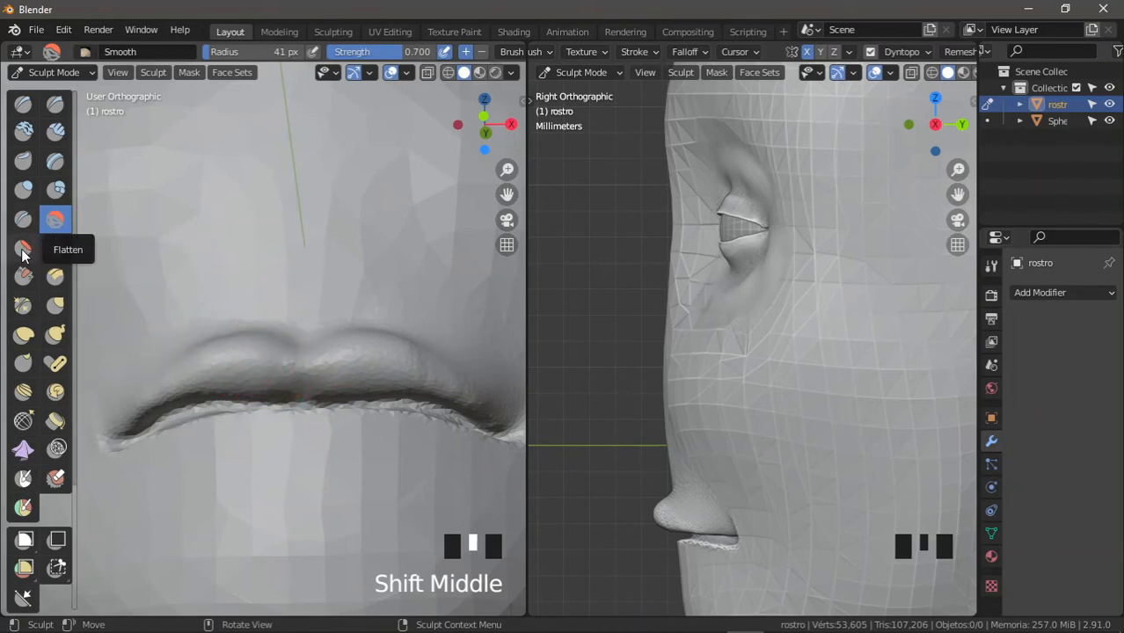
{"action": "left_click", "coordinate": [22, 278]}
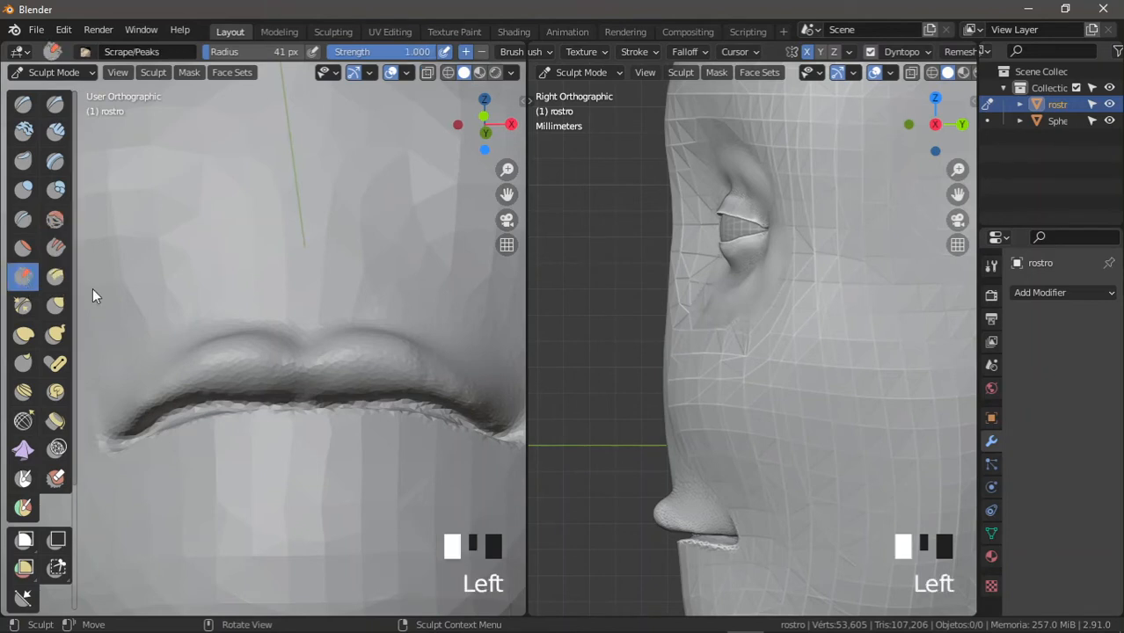
{"action": "mouse_move", "coordinate": [275, 385]}
{"action": "middle_mouse_down", "text": "ctrl"}
{"action": "mouse_move", "coordinate": [299, 364]}
{"action": "mouse_move", "coordinate": [324, 372]}
{"action": "middle_mouse_up", "text": "ctrl"}
{"action": "left_click_drag", "start_coordinate": [315, 376], "coordinate": [324, 384]}
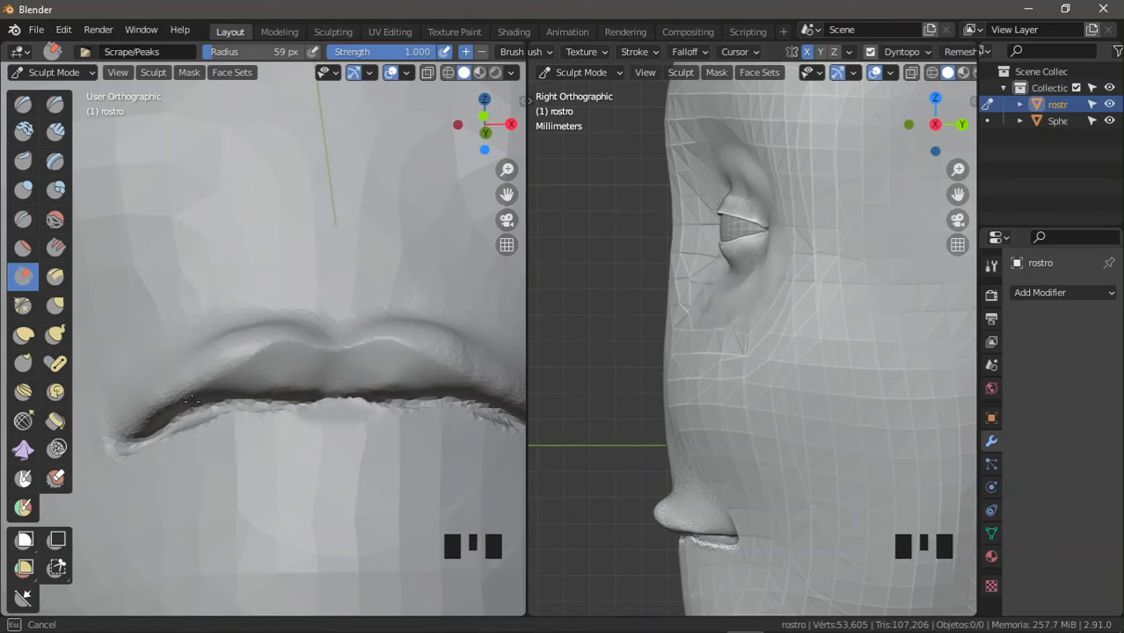
Step: Extend the scraped plane of the upper lip out to the mouth corner, defining a crisp upper lip border
{"action": "left_click_drag", "start_coordinate": [192, 402], "coordinate": [179, 408]}
{"action": "mouse_move", "coordinate": [187, 425]}
{"action": "middle_mouse_down"}
{"action": "mouse_move", "coordinate": [193, 436]}
{"action": "mouse_move", "coordinate": [218, 417]}
{"action": "middle_mouse_up"}
{"action": "middle_click_drag", "start_coordinate": [219, 417], "coordinate": [320, 370], "text": "shift"}
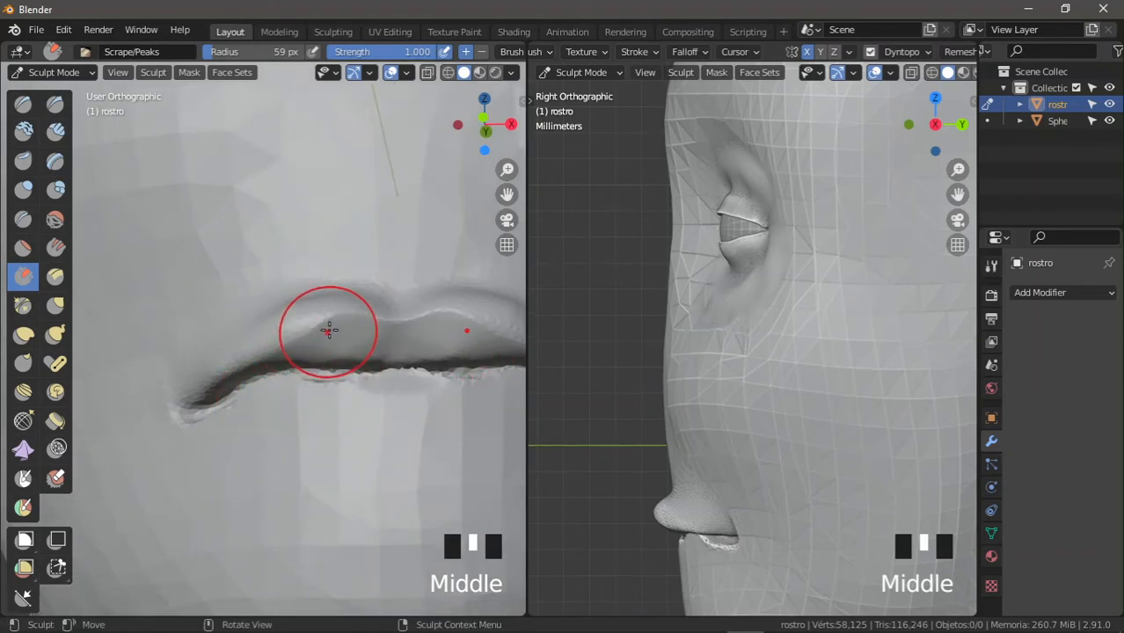
{"action": "mouse_move", "coordinate": [329, 332]}
{"action": "left_mouse_down"}
{"action": "mouse_move", "coordinate": [229, 389]}
{"action": "mouse_move", "coordinate": [240, 370]}
{"action": "left_mouse_up"}
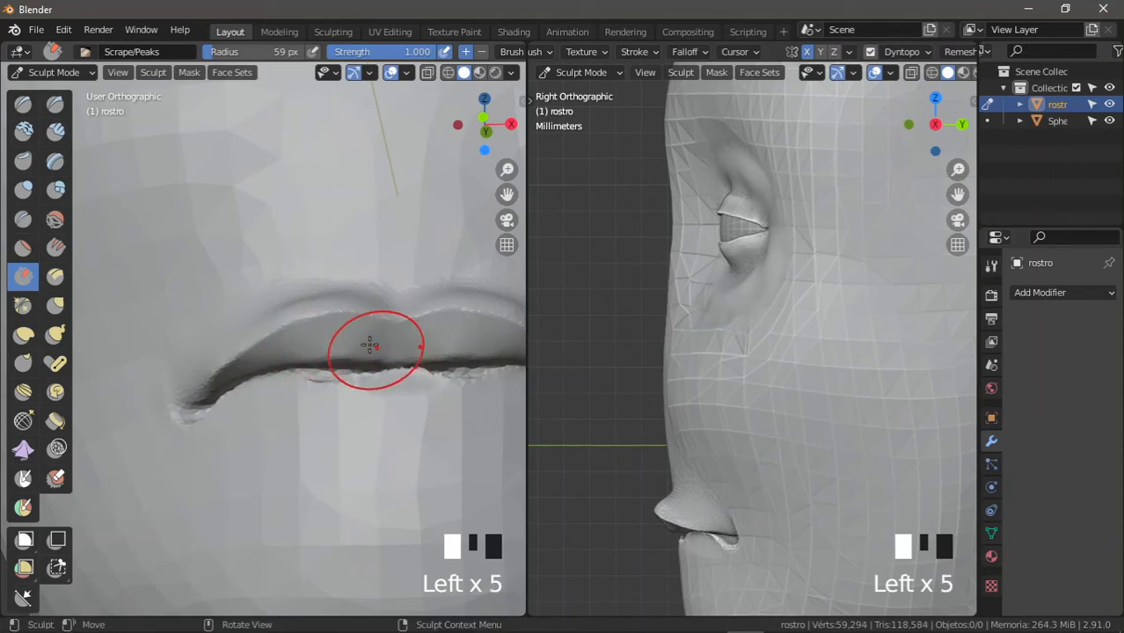
{"action": "left_click", "coordinate": [326, 319]}
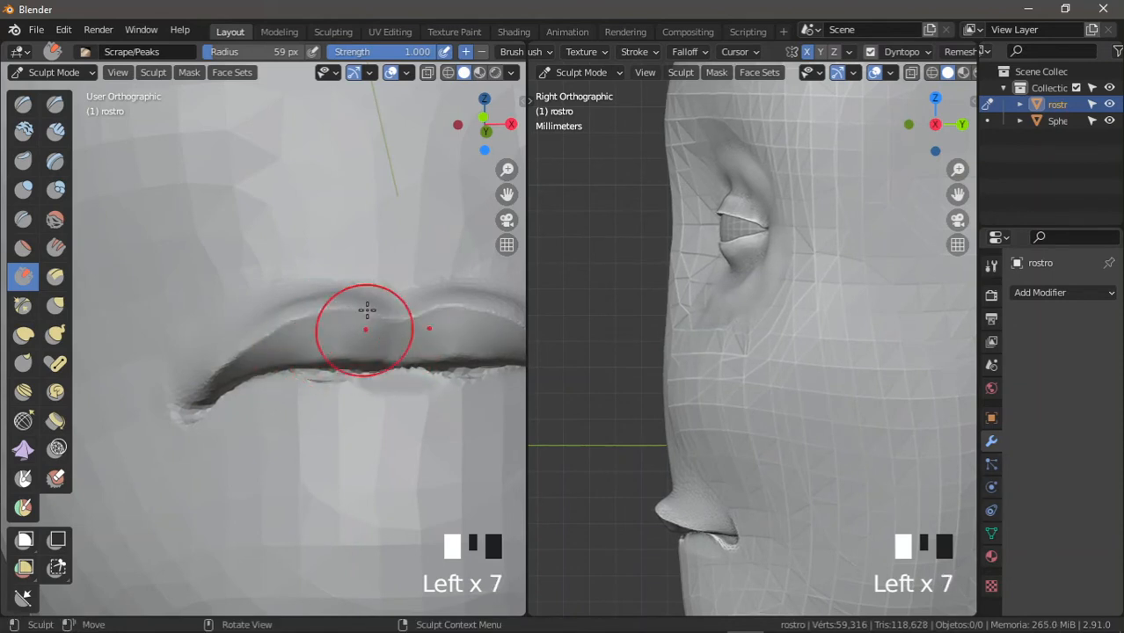
Step: Smooth the mouth line's ragged lower edge and the crease under the upper lip with the Smooth brush at 59 px radius and strength 0.700
{"action": "mouse_move", "coordinate": [364, 311]}
{"action": "middle_mouse_down", "text": "shift"}
{"action": "mouse_move", "coordinate": [287, 337]}
{"action": "mouse_move", "coordinate": [261, 434]}
{"action": "mouse_move", "coordinate": [296, 361]}
{"action": "mouse_move", "coordinate": [383, 344]}
{"action": "mouse_move", "coordinate": [387, 329]}
{"action": "middle_mouse_up", "text": "shift"}
{"action": "left_click", "coordinate": [55, 219]}
{"action": "left_click_drag", "start_coordinate": [394, 350], "coordinate": [399, 344]}
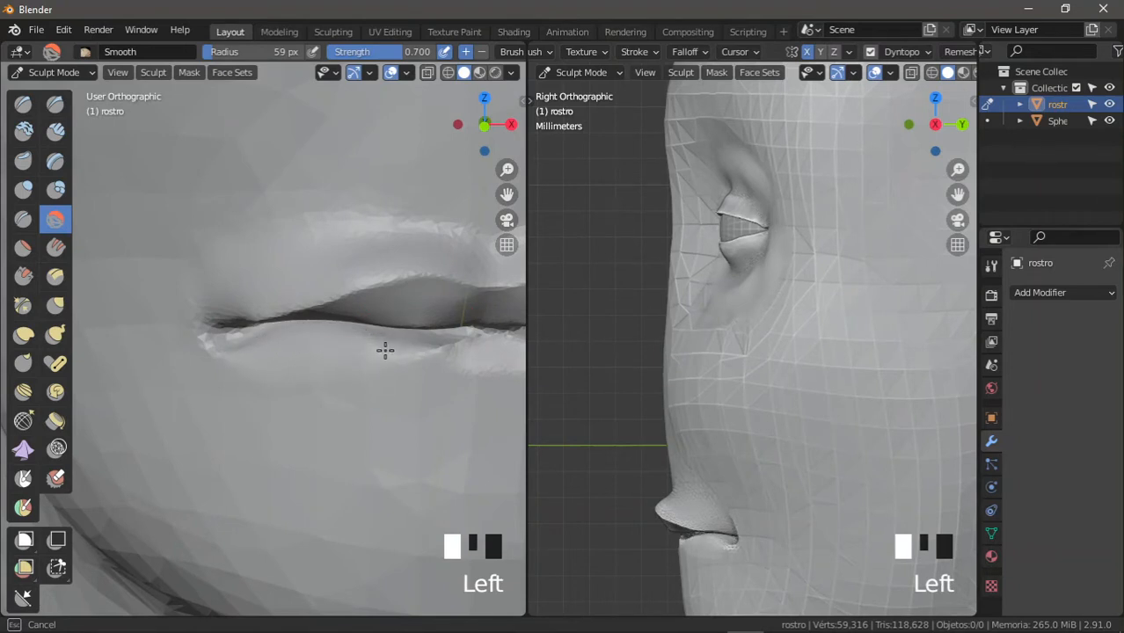
{"action": "mouse_move", "coordinate": [440, 354]}
{"action": "middle_mouse_down", "text": "shift"}
{"action": "mouse_move", "coordinate": [299, 336]}
{"action": "mouse_move", "coordinate": [369, 344]}
{"action": "middle_mouse_up", "text": "shift"}
{"action": "left_click_drag", "start_coordinate": [369, 344], "coordinate": [358, 329]}
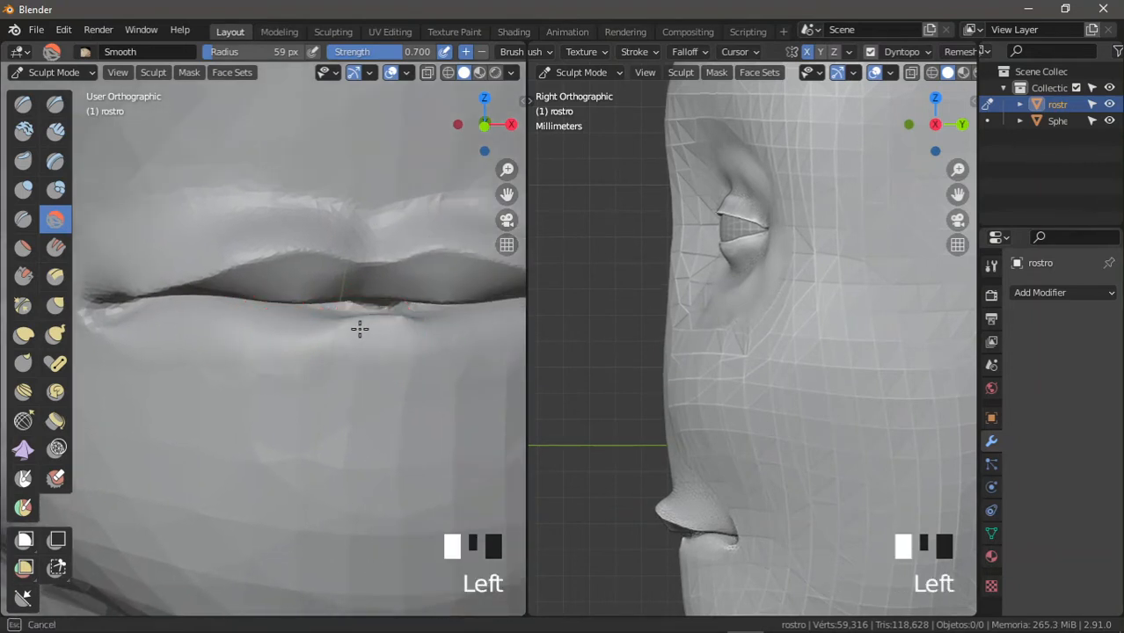
{"action": "mouse_move", "coordinate": [402, 330]}
{"action": "middle_mouse_down", "text": "shift"}
{"action": "mouse_move", "coordinate": [376, 319]}
{"action": "mouse_move", "coordinate": [389, 276]}
{"action": "middle_mouse_up", "text": "shift"}
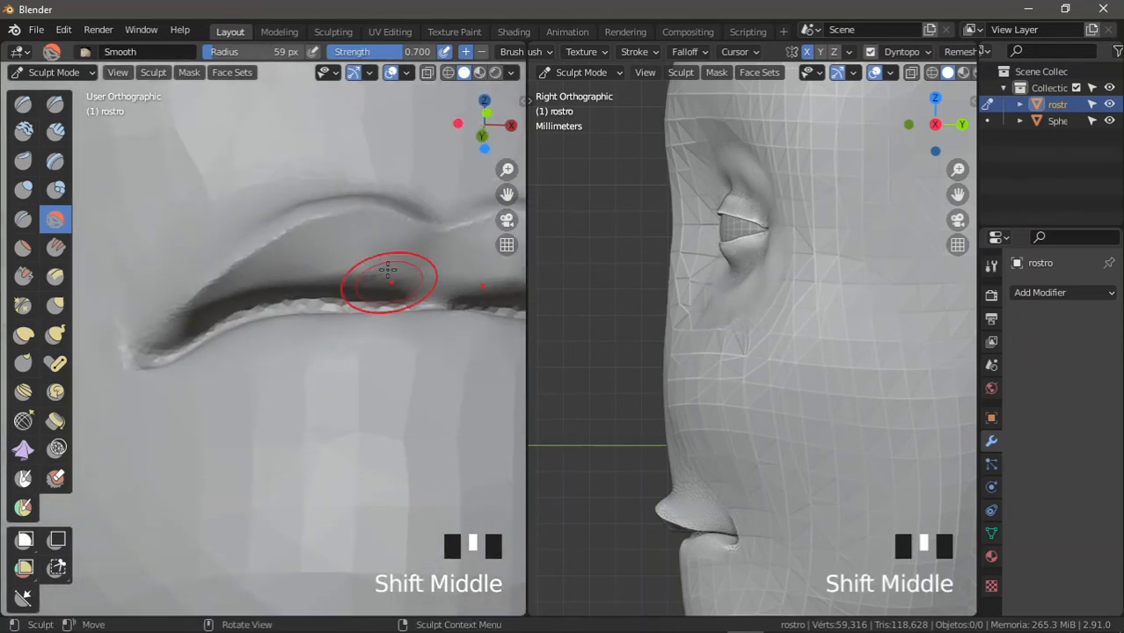
{"action": "left_click_drag", "start_coordinate": [388, 276], "coordinate": [383, 271]}
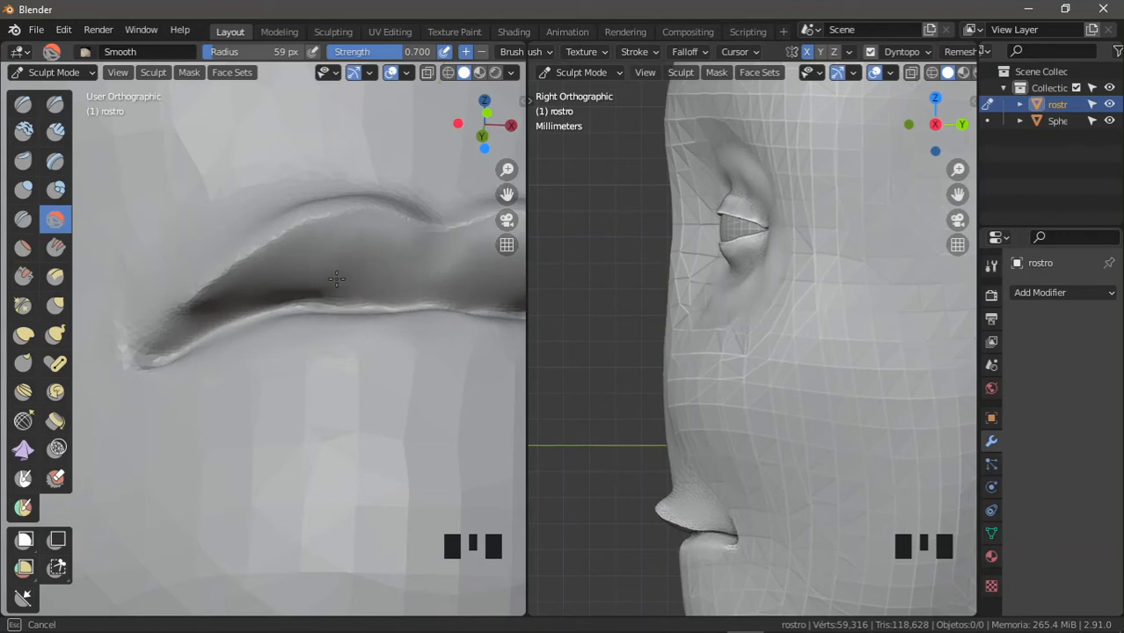
Step: Reshape the upper lip and mouth line in front view with the Grab brush at 59 px radius and strength 0.400
{"action": "mouse_move", "coordinate": [279, 297]}
{"action": "middle_mouse_down", "text": "ctrl"}
{"action": "mouse_move", "coordinate": [332, 319]}
{"action": "mouse_move", "coordinate": [306, 321]}
{"action": "middle_mouse_up", "text": "ctrl"}
{"action": "mouse_move", "coordinate": [704, 493]}
{"action": "middle_mouse_down", "text": "ctrl"}
{"action": "mouse_move", "coordinate": [697, 515]}
{"action": "mouse_move", "coordinate": [745, 423]}
{"action": "mouse_move", "coordinate": [732, 364]}
{"action": "mouse_move", "coordinate": [730, 401]}
{"action": "middle_mouse_up", "text": "ctrl"}
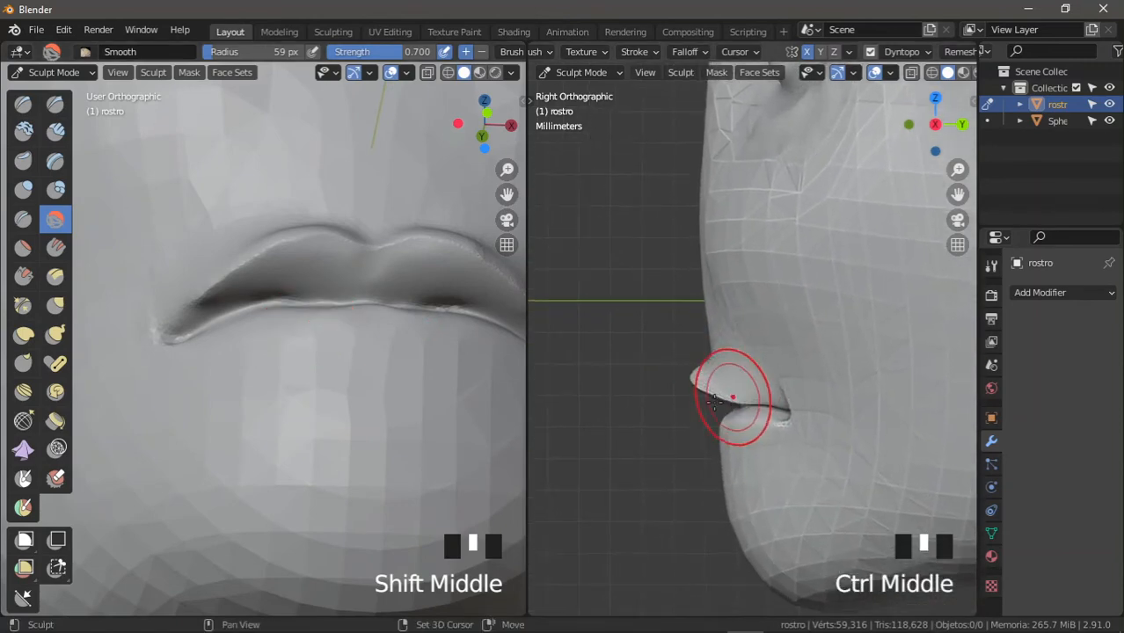
{"action": "middle_click_drag", "start_coordinate": [370, 339], "coordinate": [351, 387], "text": "ctrl"}
{"action": "middle_click_drag", "start_coordinate": [319, 351], "coordinate": [304, 339], "text": "shift"}
{"action": "key", "text": "KP_1"}
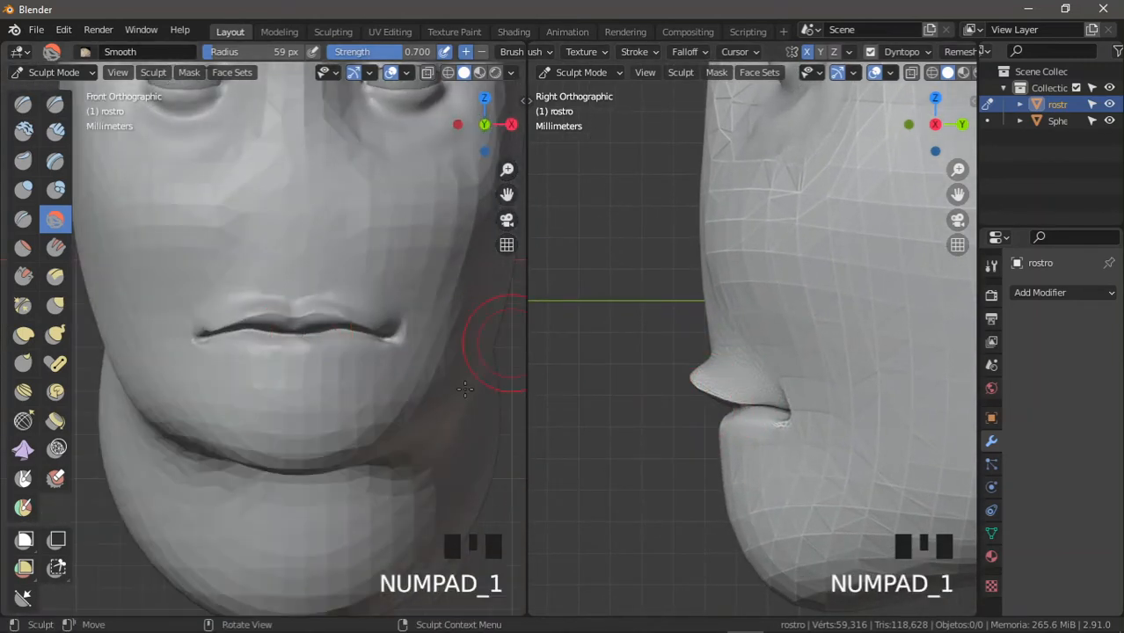
{"action": "mouse_move", "coordinate": [350, 443]}
{"action": "middle_mouse_down", "text": "shift"}
{"action": "mouse_move", "coordinate": [343, 480]}
{"action": "mouse_move", "coordinate": [352, 390]}
{"action": "middle_mouse_up", "text": "shift"}
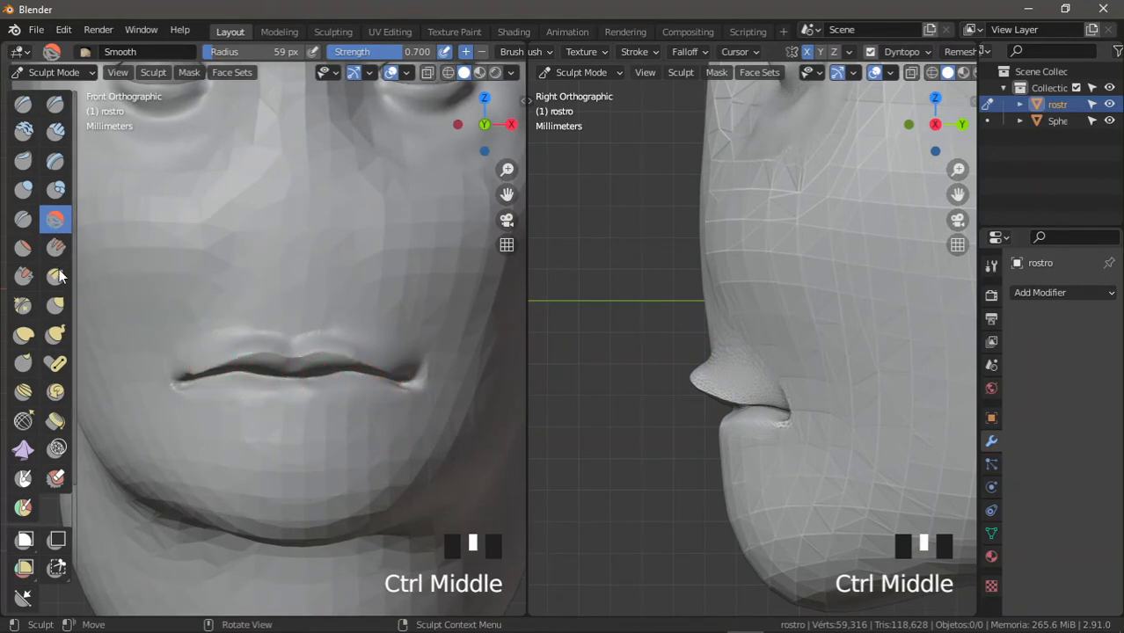
{"action": "left_click", "coordinate": [56, 305]}
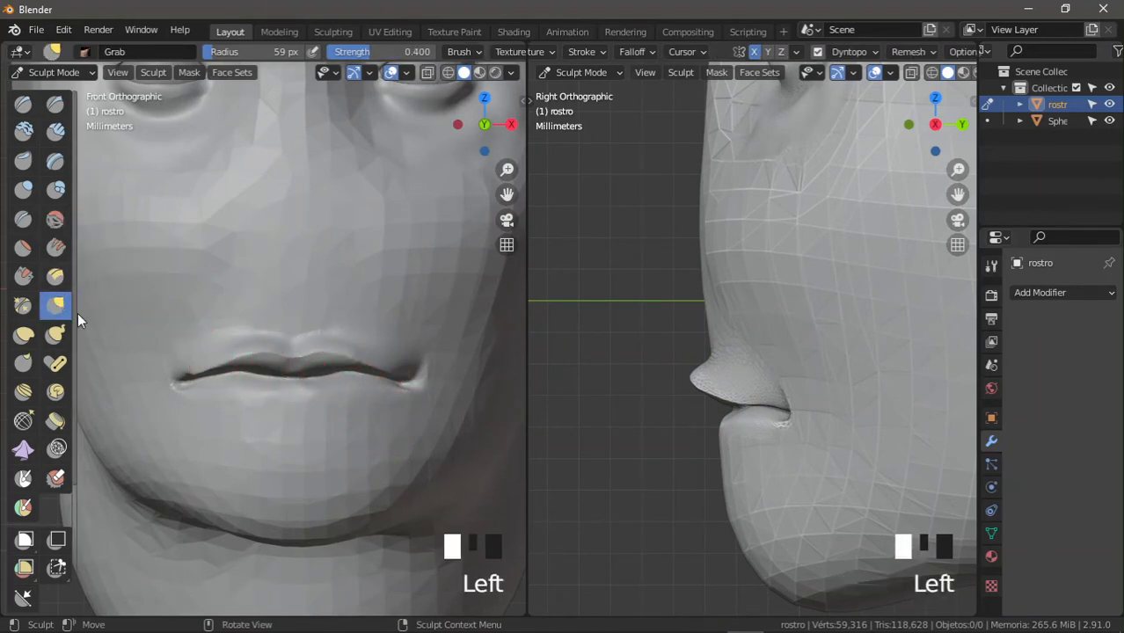
{"action": "middle_click_drag", "start_coordinate": [321, 400], "coordinate": [326, 356], "text": "ctrl"}
{"action": "mouse_move", "coordinate": [326, 356]}
{"action": "left_mouse_down"}
{"action": "mouse_move", "coordinate": [364, 339]}
{"action": "mouse_move", "coordinate": [400, 360]}
{"action": "left_mouse_up"}
{"action": "left_click_drag", "start_coordinate": [401, 367], "coordinate": [411, 364]}
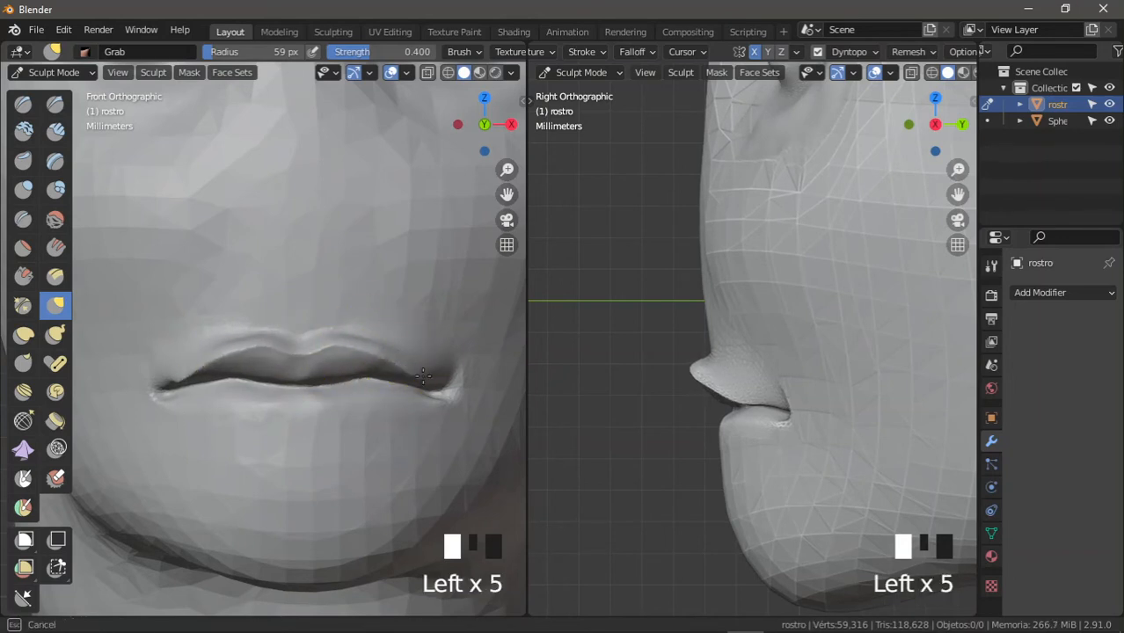
Step: Adjust the upper lip's protruding profile in the side view with the Grab brush, enlarging its radius to 102 px
{"action": "mouse_move", "coordinate": [717, 376]}
{"action": "middle_mouse_down", "text": "ctrl"}
{"action": "mouse_move", "coordinate": [772, 397]}
{"action": "mouse_move", "coordinate": [729, 397]}
{"action": "middle_mouse_up", "text": "ctrl"}
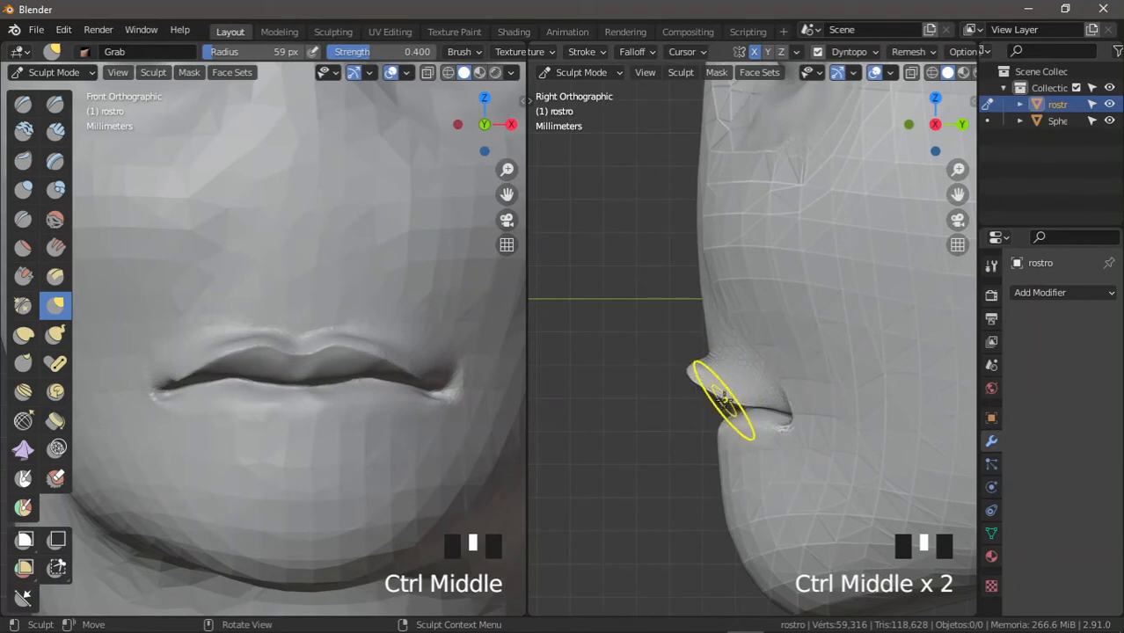
{"action": "left_click_drag", "start_coordinate": [724, 400], "coordinate": [727, 382]}
{"action": "mouse_move", "coordinate": [727, 382]}
{"action": "middle_mouse_down", "text": "ctrl"}
{"action": "mouse_move", "coordinate": [717, 407]}
{"action": "mouse_move", "coordinate": [658, 408]}
{"action": "middle_mouse_up", "text": "ctrl"}
{"action": "key", "text": "f"}
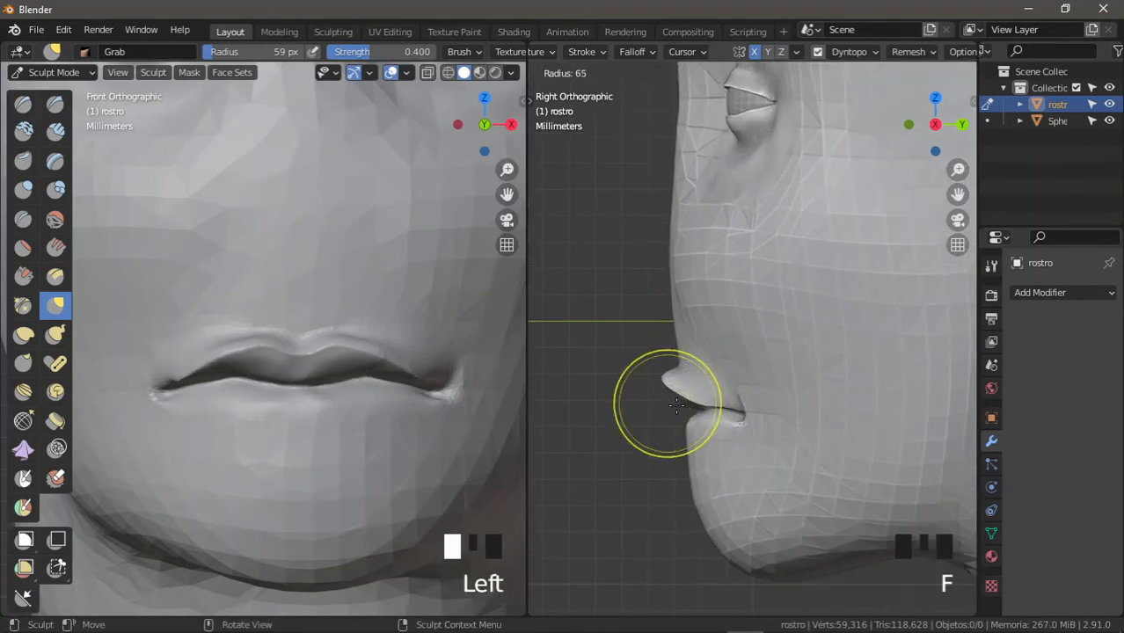
{"action": "left_click", "coordinate": [750, 405]}
{"action": "left_click_drag", "start_coordinate": [667, 379], "coordinate": [674, 397]}
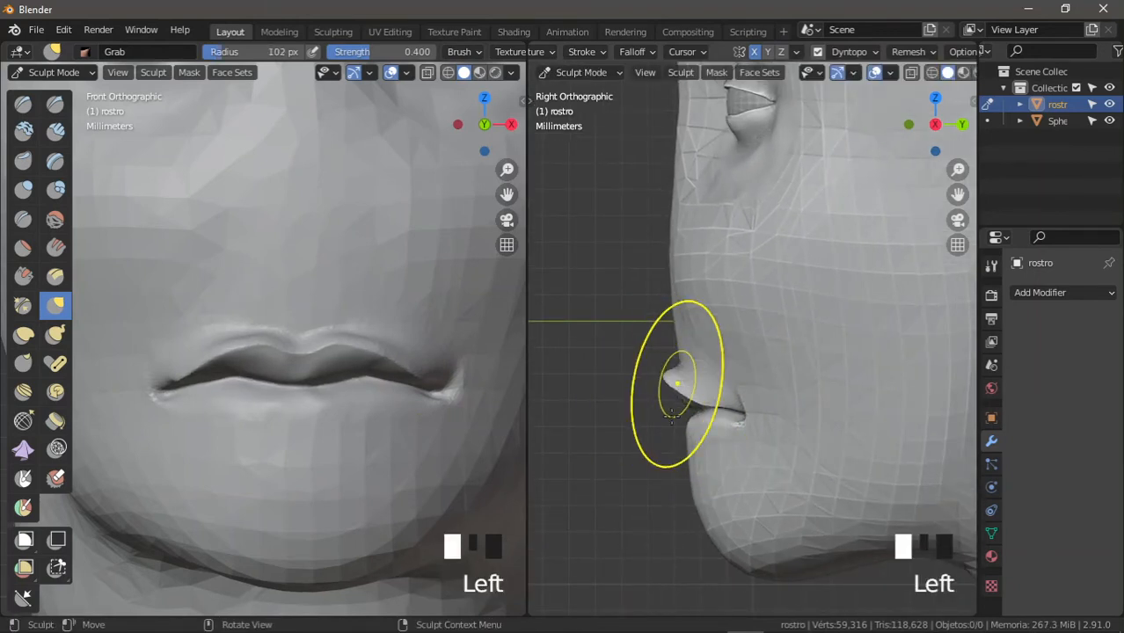
{"action": "mouse_move", "coordinate": [674, 398]}
{"action": "middle_mouse_down", "text": "ctrl"}
{"action": "mouse_move", "coordinate": [692, 326]}
{"action": "mouse_move", "coordinate": [753, 365]}
{"action": "middle_mouse_up", "text": "ctrl"}
{"action": "left_click_drag", "start_coordinate": [701, 385], "coordinate": [700, 381]}
Step: Reposition the mouth corner, the lip line and the upper lip's underside in profile with the Grab brush at 102 px radius
{"action": "mouse_move", "coordinate": [706, 349]}
{"action": "middle_mouse_down", "text": "ctrl"}
{"action": "mouse_move", "coordinate": [696, 366]}
{"action": "mouse_move", "coordinate": [677, 364]}
{"action": "mouse_move", "coordinate": [697, 321]}
{"action": "mouse_move", "coordinate": [750, 403]}
{"action": "middle_mouse_up", "text": "ctrl"}
{"action": "mouse_move", "coordinate": [786, 410]}
{"action": "left_mouse_down"}
{"action": "mouse_move", "coordinate": [775, 423]}
{"action": "mouse_move", "coordinate": [733, 424]}
{"action": "left_mouse_up"}
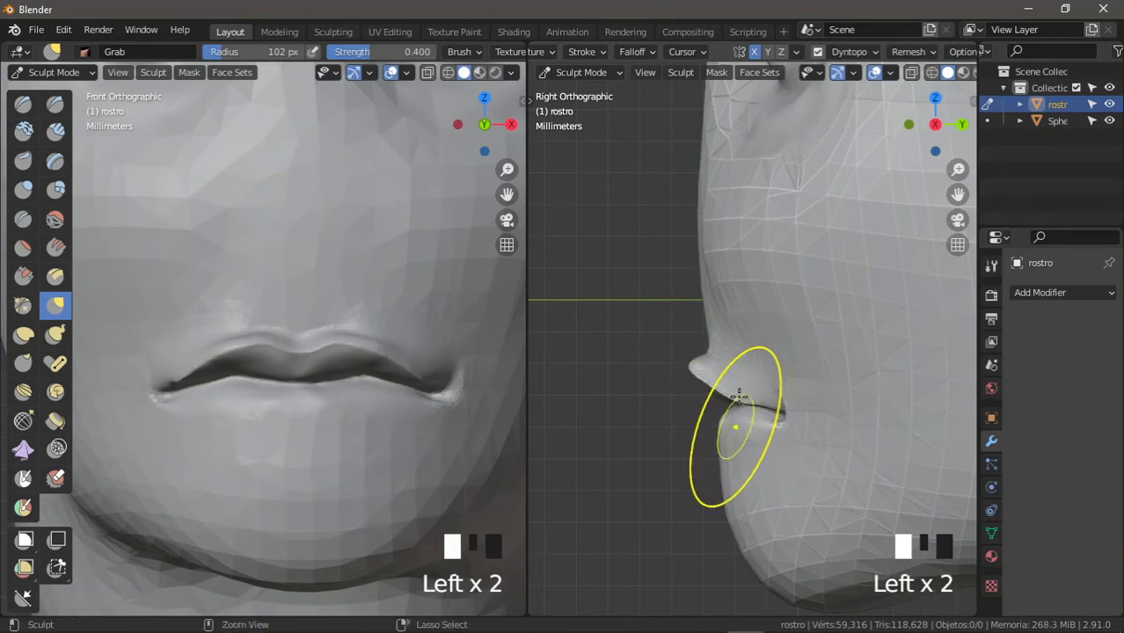
{"action": "middle_click_drag", "start_coordinate": [734, 424], "coordinate": [727, 414], "text": "ctrl"}
{"action": "left_click_drag", "start_coordinate": [727, 414], "coordinate": [730, 409]}
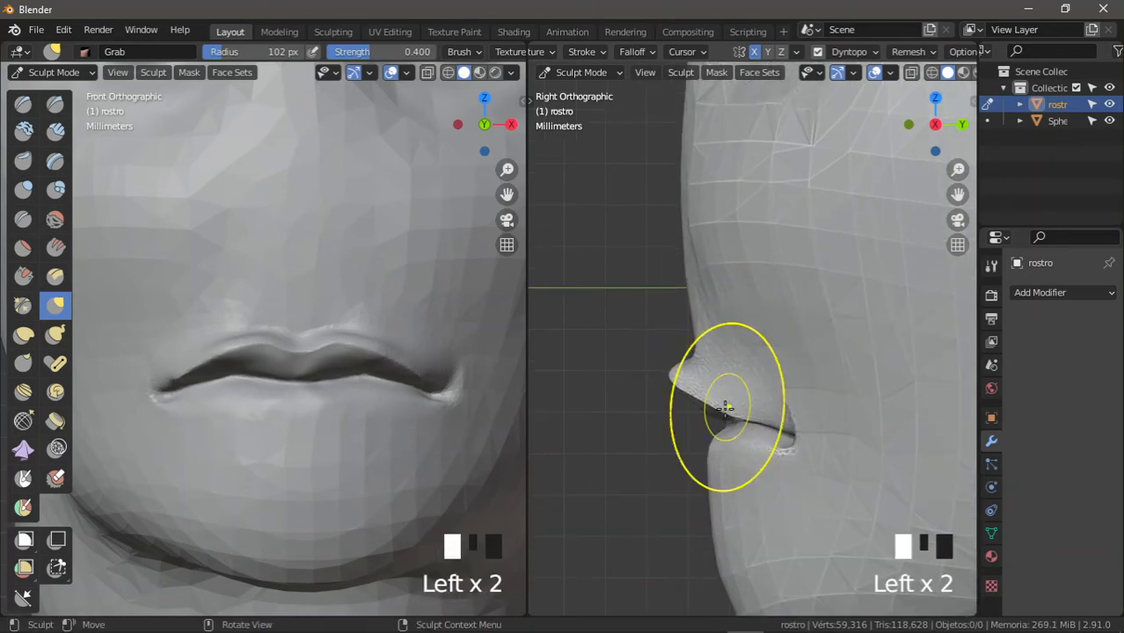
{"action": "middle_click_drag", "start_coordinate": [726, 407], "coordinate": [730, 393], "text": "ctrl"}
{"action": "mouse_move", "coordinate": [698, 397]}
{"action": "left_mouse_down"}
{"action": "mouse_move", "coordinate": [690, 388]}
{"action": "mouse_move", "coordinate": [726, 411]}
{"action": "left_mouse_up"}
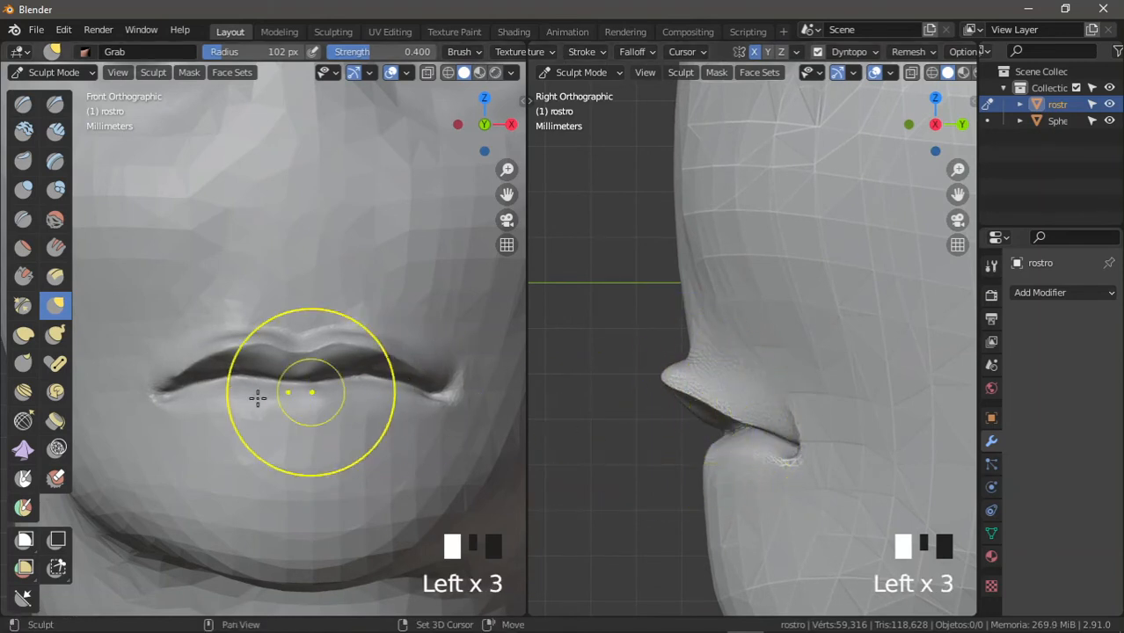
Step: Refine the upper lip's curve and outer part in front view with the Grab brush at 102 px radius
{"action": "middle_click_drag", "start_coordinate": [256, 396], "coordinate": [376, 339], "text": "shift"}
{"action": "left_click_drag", "start_coordinate": [377, 338], "coordinate": [379, 351]}
{"action": "mouse_move", "coordinate": [382, 342]}
{"action": "left_mouse_down"}
{"action": "mouse_move", "coordinate": [379, 354]}
{"action": "mouse_move", "coordinate": [400, 346]}
{"action": "left_mouse_up"}
{"action": "mouse_move", "coordinate": [361, 314]}
{"action": "middle_mouse_down", "text": "ctrl"}
{"action": "mouse_move", "coordinate": [359, 371]}
{"action": "mouse_move", "coordinate": [334, 391]}
{"action": "mouse_move", "coordinate": [344, 412]}
{"action": "middle_mouse_up", "text": "ctrl"}
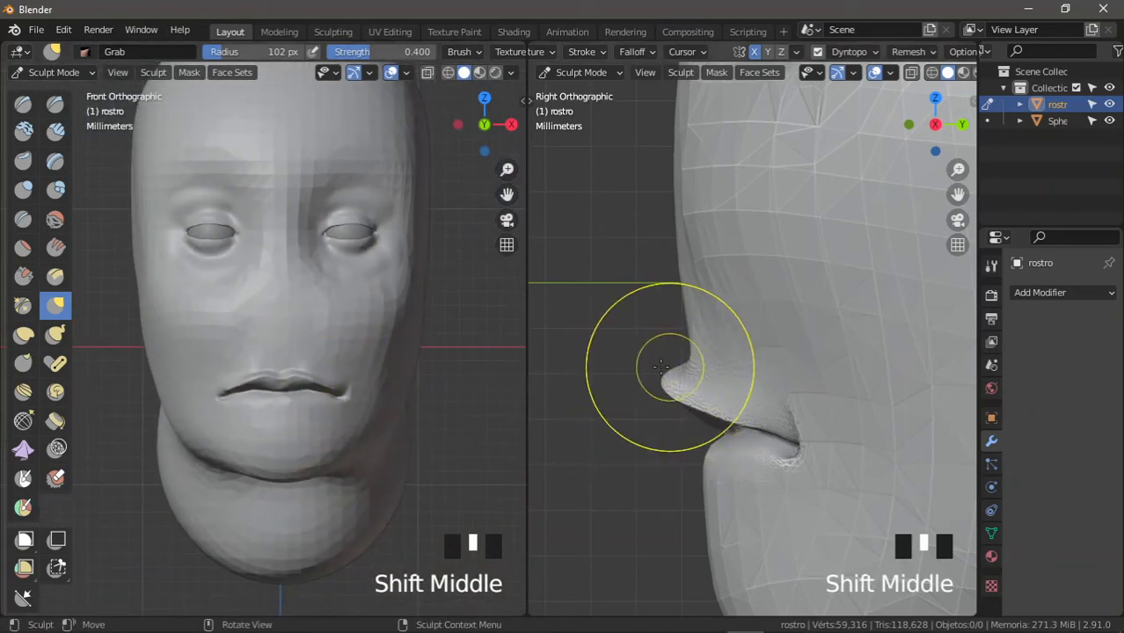
Step: Adjust the upper lip's tip and the mouth corner in profile with the Grab brush at strength 0.400
{"action": "left_click_drag", "start_coordinate": [669, 379], "coordinate": [678, 383]}
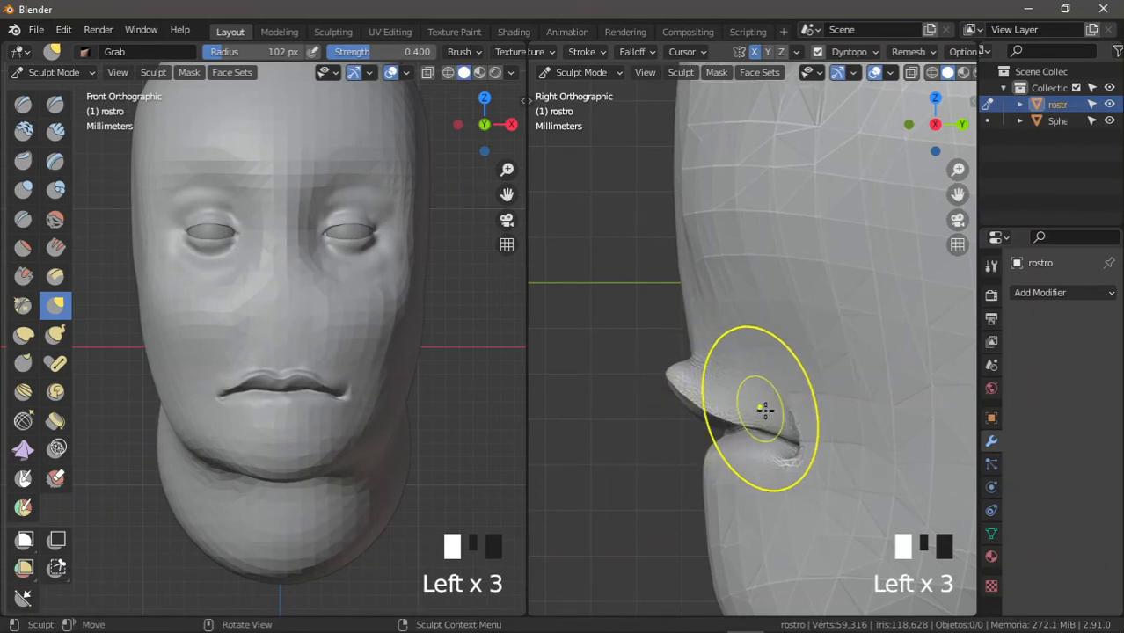
{"action": "mouse_move", "coordinate": [766, 448]}
{"action": "middle_mouse_down", "text": "ctrl"}
{"action": "mouse_move", "coordinate": [761, 462]}
{"action": "mouse_move", "coordinate": [752, 426]}
{"action": "mouse_move", "coordinate": [774, 378]}
{"action": "mouse_move", "coordinate": [753, 321]}
{"action": "mouse_move", "coordinate": [761, 219]}
{"action": "middle_mouse_up", "text": "ctrl"}
{"action": "left_click", "coordinate": [770, 439]}
{"action": "mouse_move", "coordinate": [750, 433]}
{"action": "middle_mouse_down", "text": "ctrl"}
{"action": "mouse_move", "coordinate": [753, 388]}
{"action": "mouse_move", "coordinate": [790, 299]}
{"action": "mouse_move", "coordinate": [745, 329]}
{"action": "mouse_move", "coordinate": [754, 348]}
{"action": "middle_mouse_up", "text": "ctrl"}
{"action": "mouse_move", "coordinate": [758, 353]}
{"action": "left_mouse_down"}
{"action": "mouse_move", "coordinate": [762, 374]}
{"action": "mouse_move", "coordinate": [747, 374]}
{"action": "left_mouse_up"}
Step: Annotate the slope from the nose area down to the mouth corner in profile, and erase the annotation
{"action": "mouse_move", "coordinate": [748, 374]}
{"action": "middle_mouse_down", "text": "shift"}
{"action": "mouse_move", "coordinate": [709, 340]}
{"action": "mouse_move", "coordinate": [706, 233]}
{"action": "middle_mouse_up", "text": "shift"}
{"action": "left_click_drag", "start_coordinate": [705, 264], "coordinate": [723, 282]}
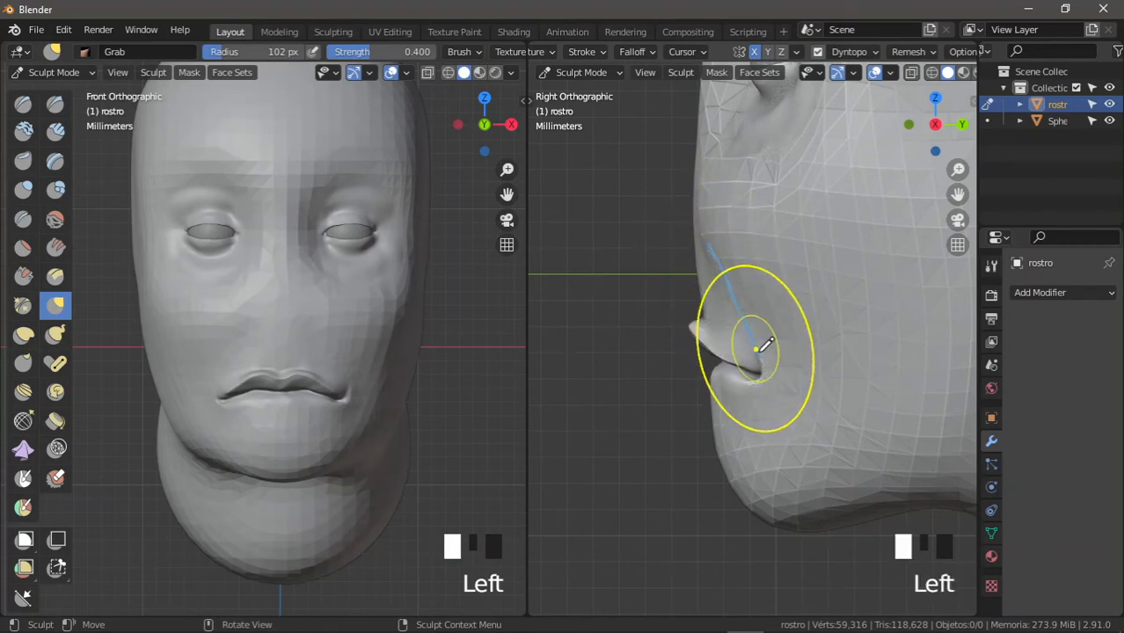
{"action": "left_click_drag", "start_coordinate": [779, 412], "coordinate": [778, 407]}
{"action": "right_click_drag", "start_coordinate": [760, 353], "coordinate": [760, 347]}
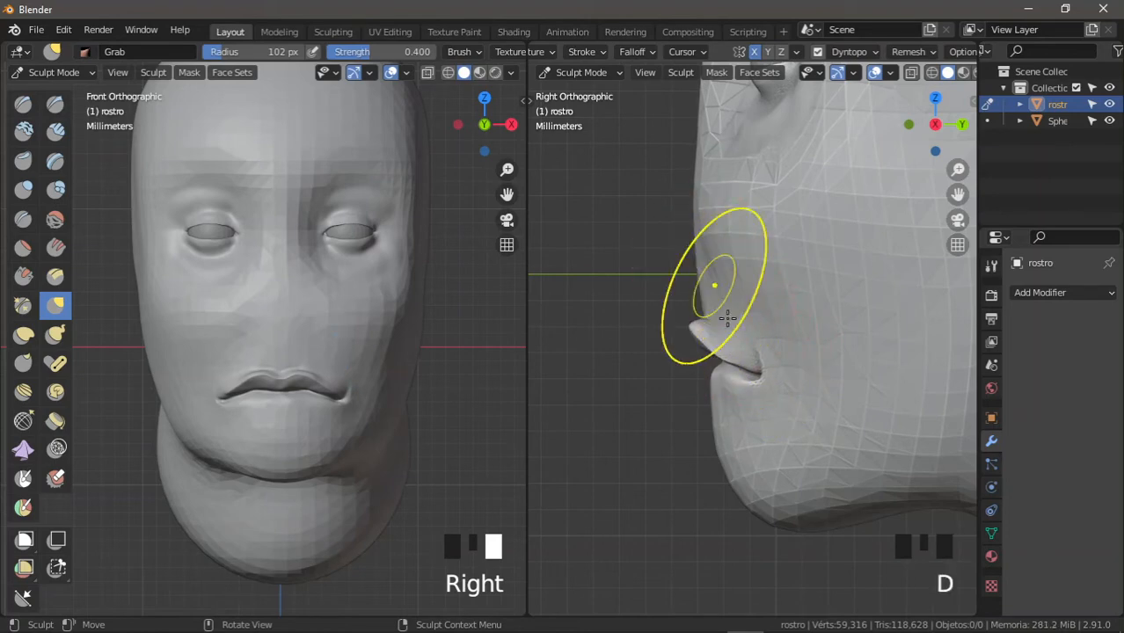
Step: Build up the lower lip along the mouth line, with two fuller lobes beside its centre, using SculptDraw at 58 px radius and strength 1.000
{"action": "middle_click_drag", "start_coordinate": [737, 369], "coordinate": [724, 370], "text": "shift"}
{"action": "middle_click_drag", "start_coordinate": [724, 369], "coordinate": [727, 299], "text": "ctrl"}
{"action": "middle_click_drag", "start_coordinate": [702, 343], "coordinate": [686, 353], "text": "shift"}
{"action": "middle_click_drag", "start_coordinate": [263, 481], "coordinate": [344, 397], "text": "ctrl"}
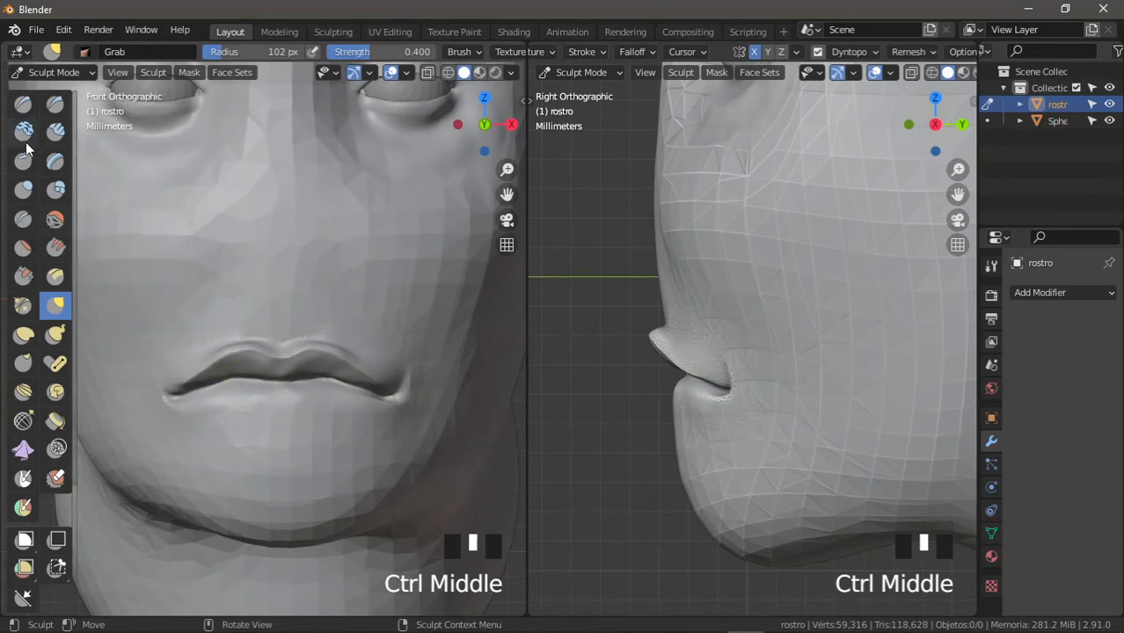
{"action": "left_click", "coordinate": [22, 105]}
{"action": "mouse_move", "coordinate": [306, 402]}
{"action": "middle_mouse_down", "text": "shift"}
{"action": "mouse_move", "coordinate": [366, 266]}
{"action": "mouse_move", "coordinate": [354, 370]}
{"action": "mouse_move", "coordinate": [386, 415]}
{"action": "middle_mouse_up", "text": "shift"}
{"action": "key", "text": "f"}
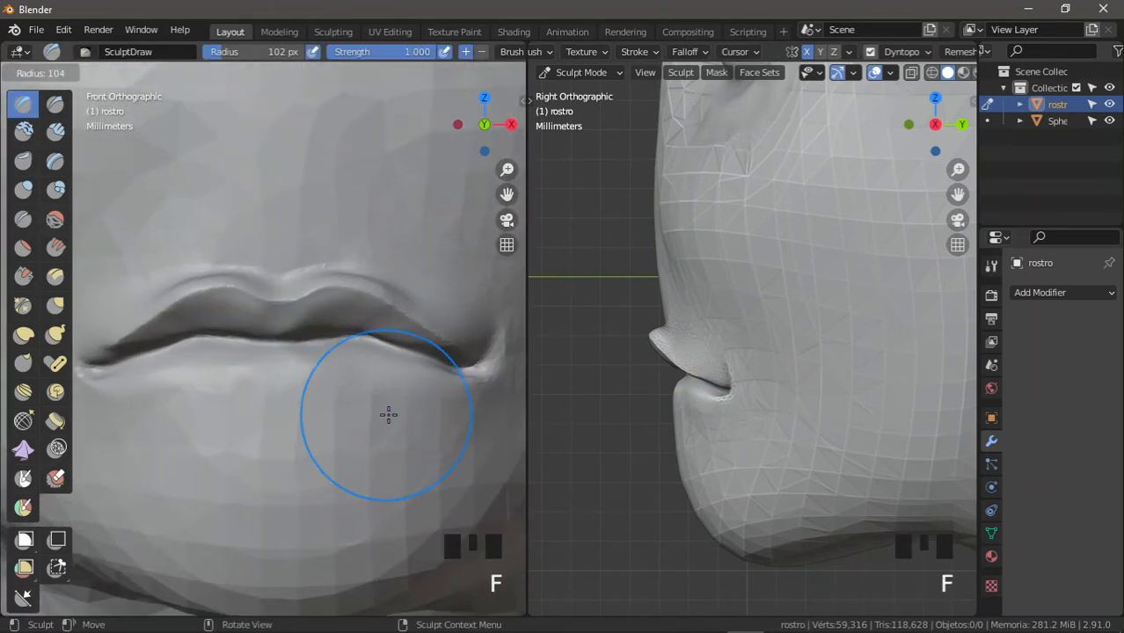
{"action": "left_click", "coordinate": [394, 417]}
{"action": "key", "text": "f"}
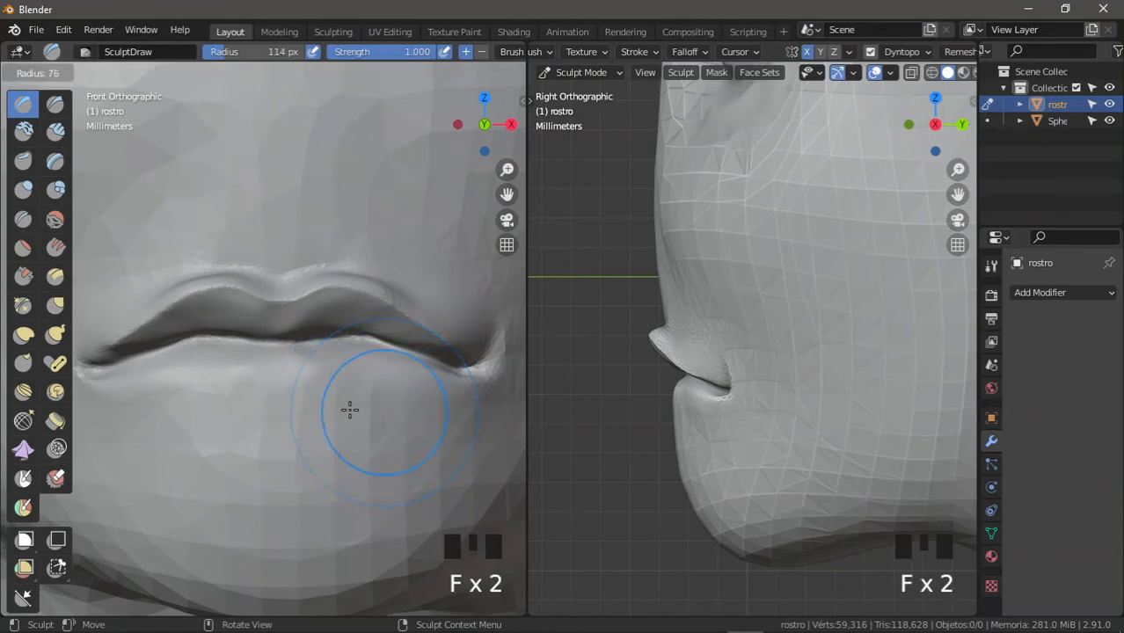
{"action": "left_click", "coordinate": [341, 406]}
{"action": "mouse_move", "coordinate": [464, 380]}
{"action": "left_mouse_down"}
{"action": "mouse_move", "coordinate": [332, 358]}
{"action": "mouse_move", "coordinate": [268, 384]}
{"action": "mouse_move", "coordinate": [310, 368]}
{"action": "left_mouse_up"}
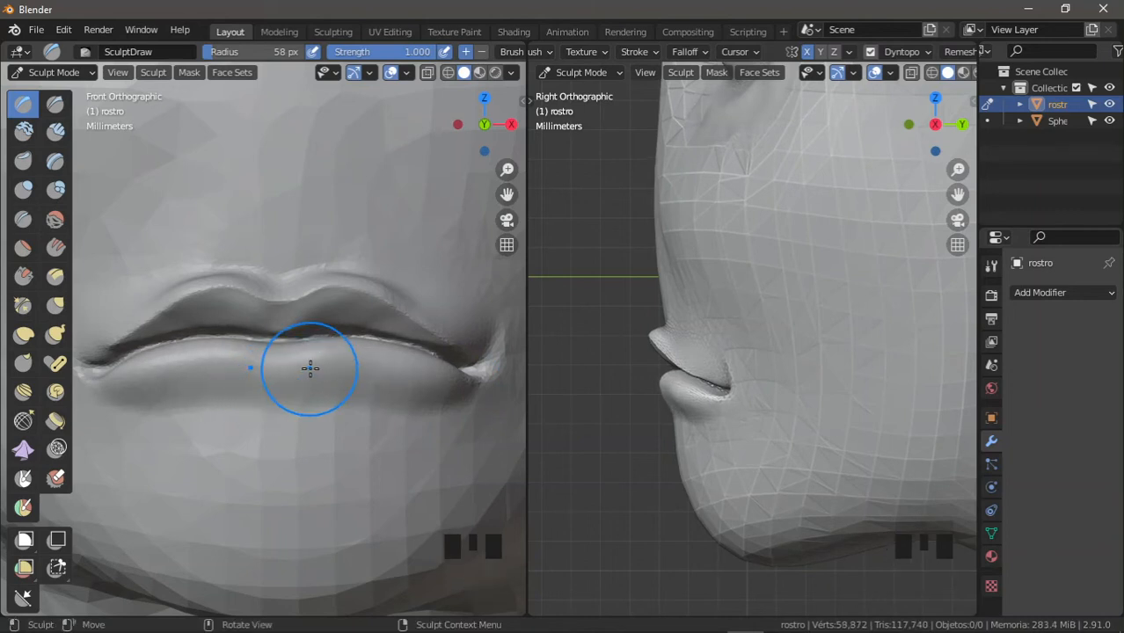
{"action": "middle_click_drag", "start_coordinate": [303, 377], "coordinate": [300, 369], "text": "ctrl"}
{"action": "left_click_drag", "start_coordinate": [304, 363], "coordinate": [297, 366]}
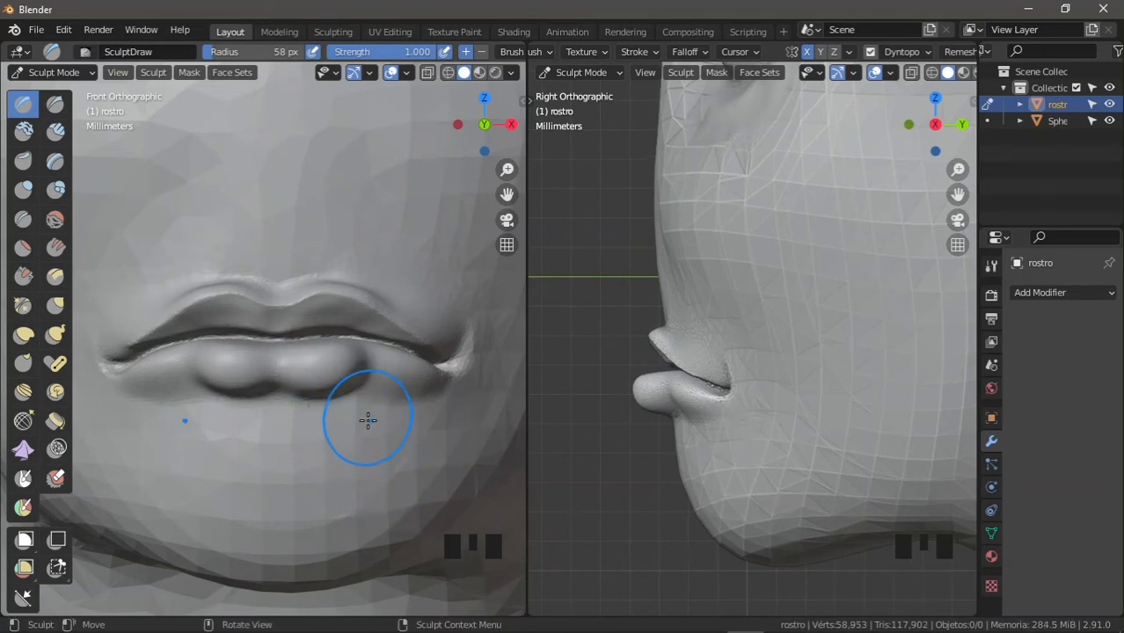
Step: Blend the lower lip's central lobes into its outer parts with the Smooth brush at 58 px radius and strength 0.700
{"action": "left_click", "coordinate": [55, 219]}
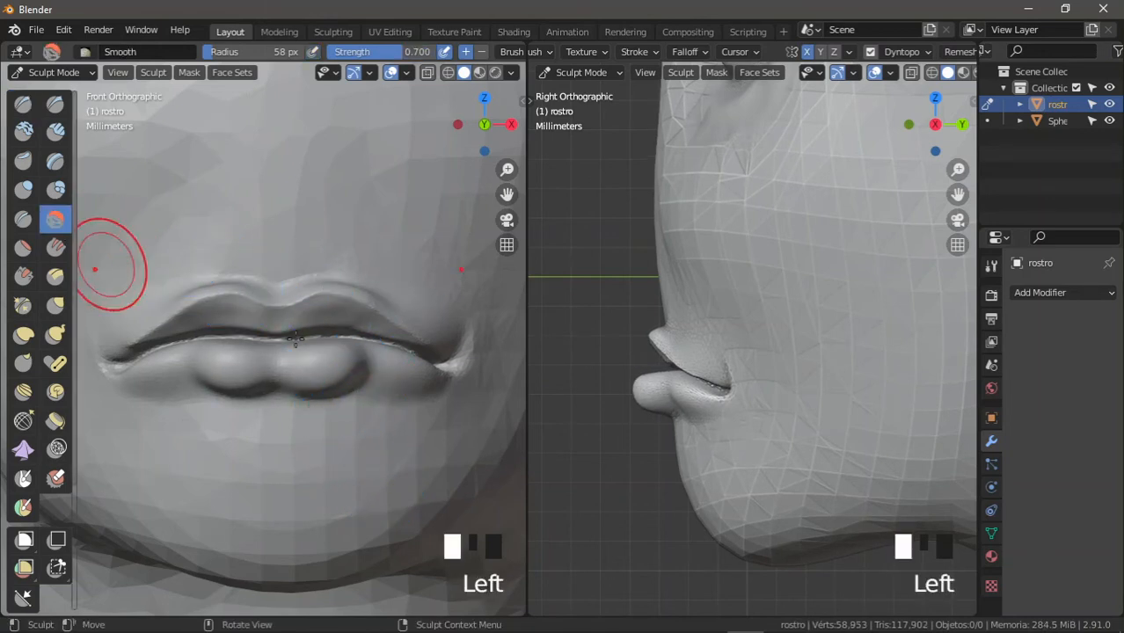
{"action": "middle_click_drag", "start_coordinate": [369, 405], "coordinate": [376, 394], "text": "ctrl"}
{"action": "mouse_move", "coordinate": [444, 387]}
{"action": "middle_mouse_down", "text": "ctrl"}
{"action": "mouse_move", "coordinate": [446, 373]}
{"action": "mouse_move", "coordinate": [364, 364]}
{"action": "mouse_move", "coordinate": [371, 407]}
{"action": "mouse_move", "coordinate": [415, 382]}
{"action": "middle_mouse_up", "text": "ctrl"}
{"action": "mouse_move", "coordinate": [414, 382]}
{"action": "left_mouse_down"}
{"action": "mouse_move", "coordinate": [298, 347]}
{"action": "mouse_move", "coordinate": [378, 380]}
{"action": "left_mouse_up"}
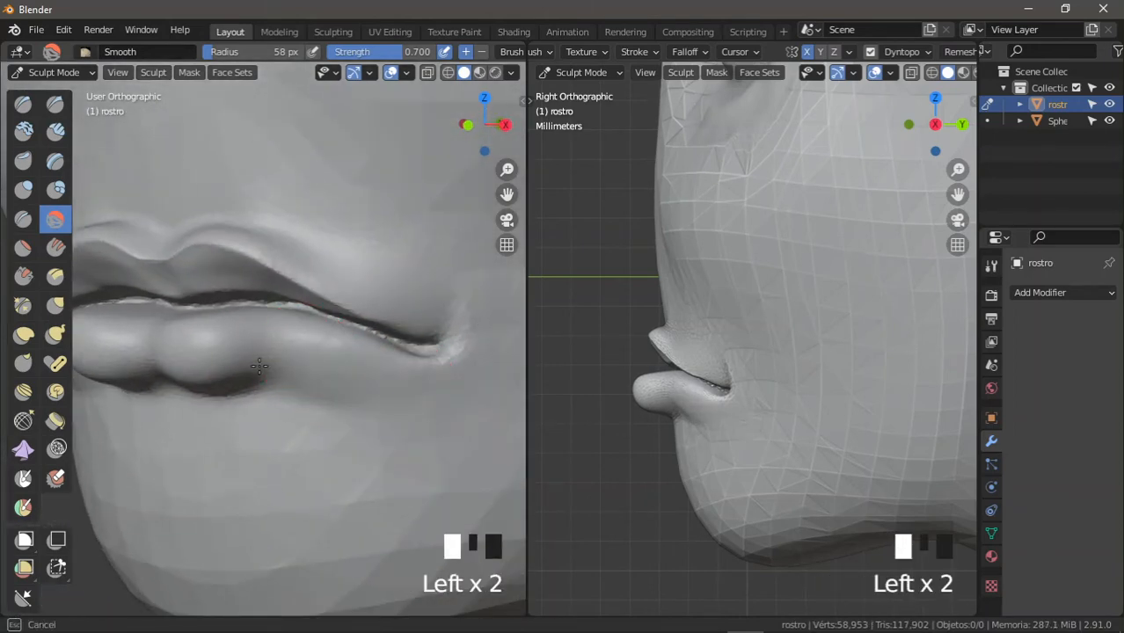
{"action": "mouse_move", "coordinate": [215, 380]}
{"action": "middle_mouse_down"}
{"action": "mouse_move", "coordinate": [297, 327]}
{"action": "mouse_move", "coordinate": [369, 327]}
{"action": "middle_mouse_up"}
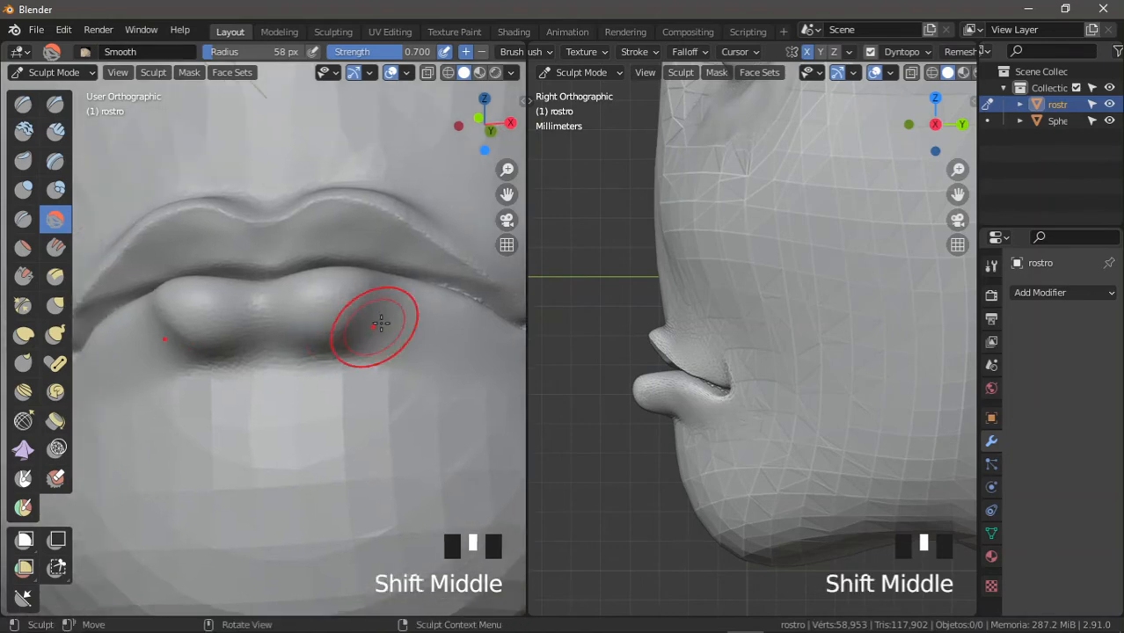
{"action": "left_click_drag", "start_coordinate": [368, 327], "coordinate": [332, 300]}
{"action": "middle_click_drag", "start_coordinate": [331, 301], "coordinate": [362, 352]}
{"action": "mouse_move", "coordinate": [363, 352]}
{"action": "left_mouse_down"}
{"action": "mouse_move", "coordinate": [308, 350]}
{"action": "mouse_move", "coordinate": [371, 349]}
{"action": "mouse_move", "coordinate": [296, 361]}
{"action": "left_mouse_up"}
{"action": "middle_click_drag", "start_coordinate": [296, 362], "coordinate": [343, 375], "text": "ctrl"}
Step: Build up the tops of the lower lip's central lobes with SculptDraw at strength 1.000, and blend them with the Smooth brush at strength 0.700
{"action": "mouse_move", "coordinate": [683, 401]}
{"action": "middle_mouse_down", "text": "shift"}
{"action": "mouse_move", "coordinate": [714, 367]}
{"action": "mouse_move", "coordinate": [682, 396]}
{"action": "middle_mouse_up", "text": "shift"}
{"action": "mouse_move", "coordinate": [691, 358]}
{"action": "middle_mouse_down", "text": "shift"}
{"action": "mouse_move", "coordinate": [703, 377]}
{"action": "mouse_move", "coordinate": [709, 359]}
{"action": "mouse_move", "coordinate": [684, 337]}
{"action": "middle_mouse_up", "text": "shift"}
{"action": "left_click", "coordinate": [61, 304]}
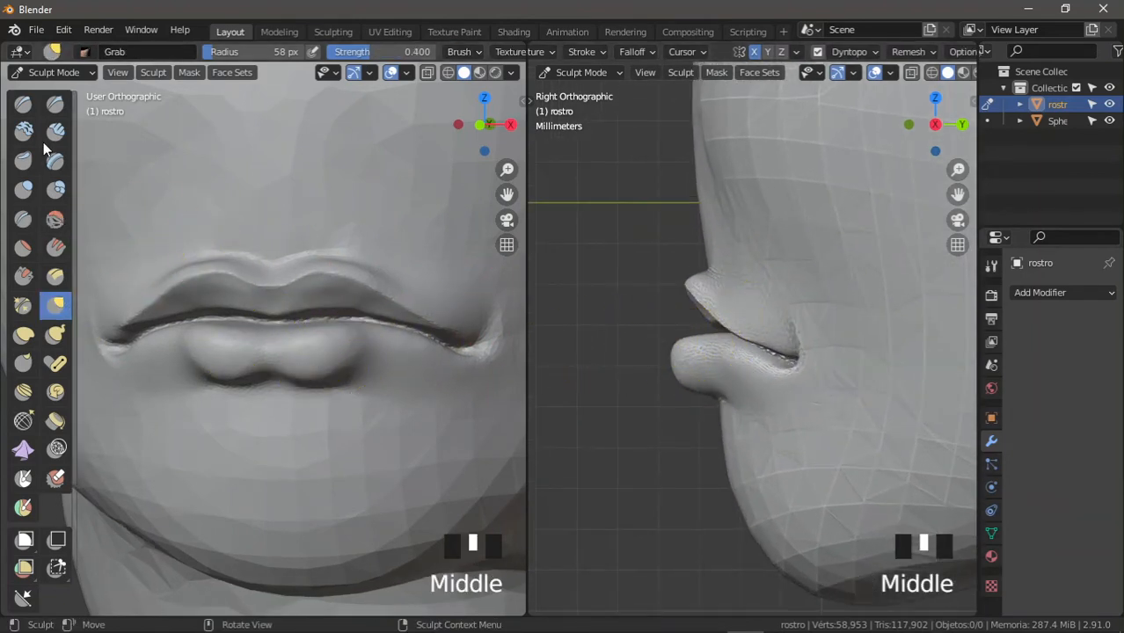
{"action": "left_click", "coordinate": [23, 104]}
{"action": "mouse_move", "coordinate": [156, 214]}
{"action": "middle_mouse_down"}
{"action": "mouse_move", "coordinate": [255, 393]}
{"action": "mouse_move", "coordinate": [329, 402]}
{"action": "middle_mouse_up"}
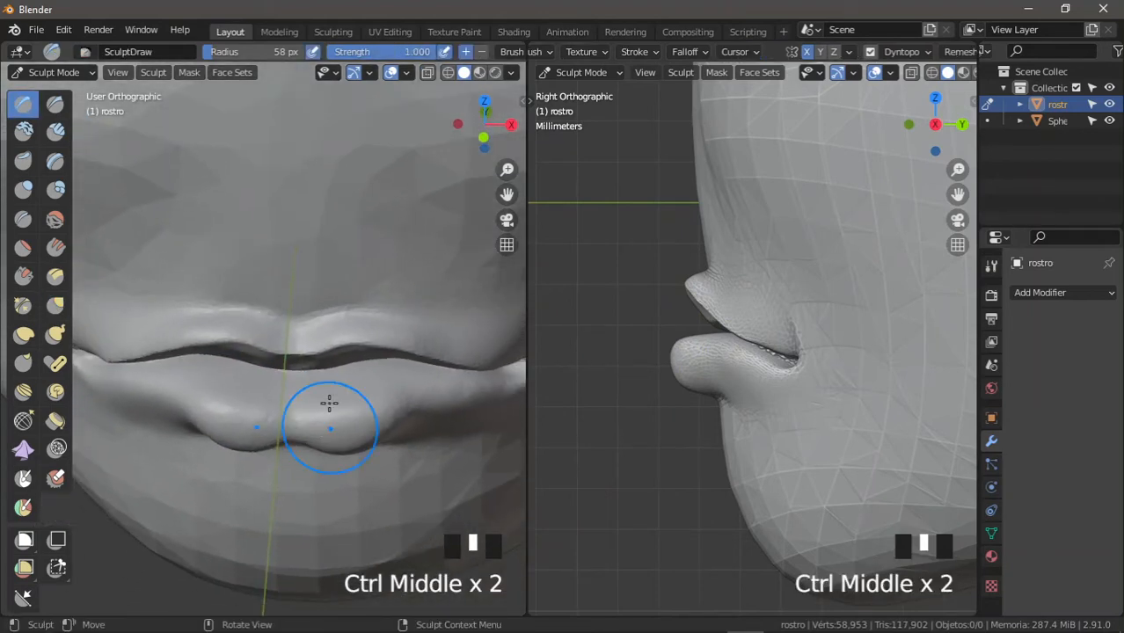
{"action": "mouse_move", "coordinate": [326, 400]}
{"action": "left_mouse_down"}
{"action": "mouse_move", "coordinate": [314, 397]}
{"action": "mouse_move", "coordinate": [372, 395]}
{"action": "mouse_move", "coordinate": [345, 383]}
{"action": "mouse_move", "coordinate": [317, 389]}
{"action": "mouse_move", "coordinate": [334, 384]}
{"action": "left_mouse_up"}
{"action": "left_click", "coordinate": [55, 219]}
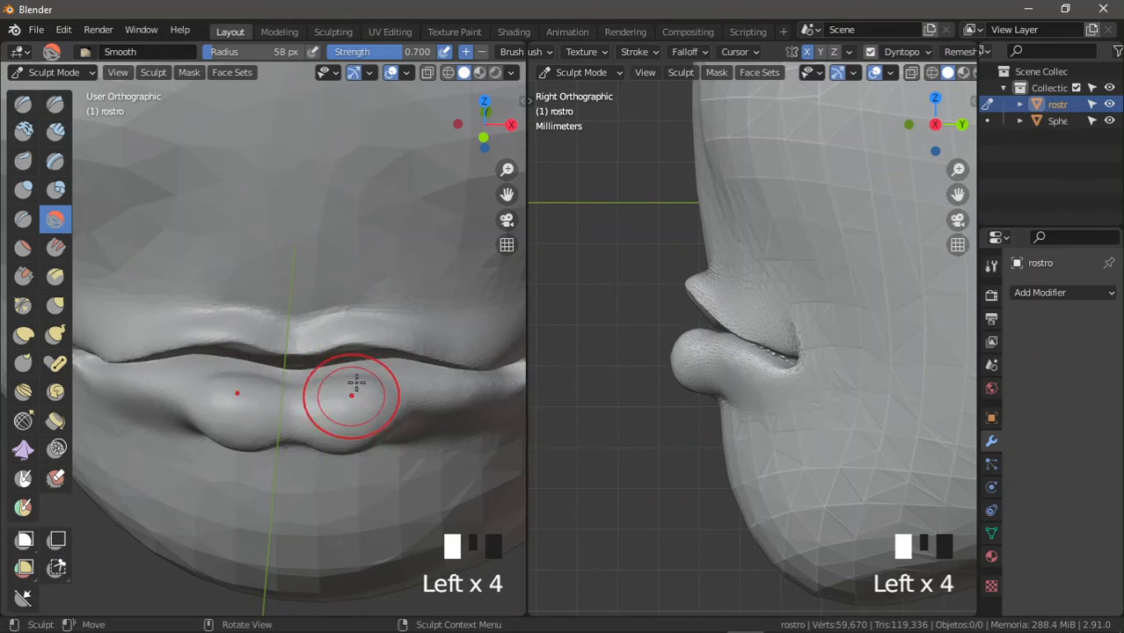
{"action": "middle_click_drag", "start_coordinate": [356, 382], "coordinate": [367, 376]}
Step: Push the protruding lower lip back in profile with the Grab brush at 125 px radius and strength 0.400
{"action": "middle_click_drag", "start_coordinate": [689, 351], "coordinate": [663, 406], "text": "ctrl"}
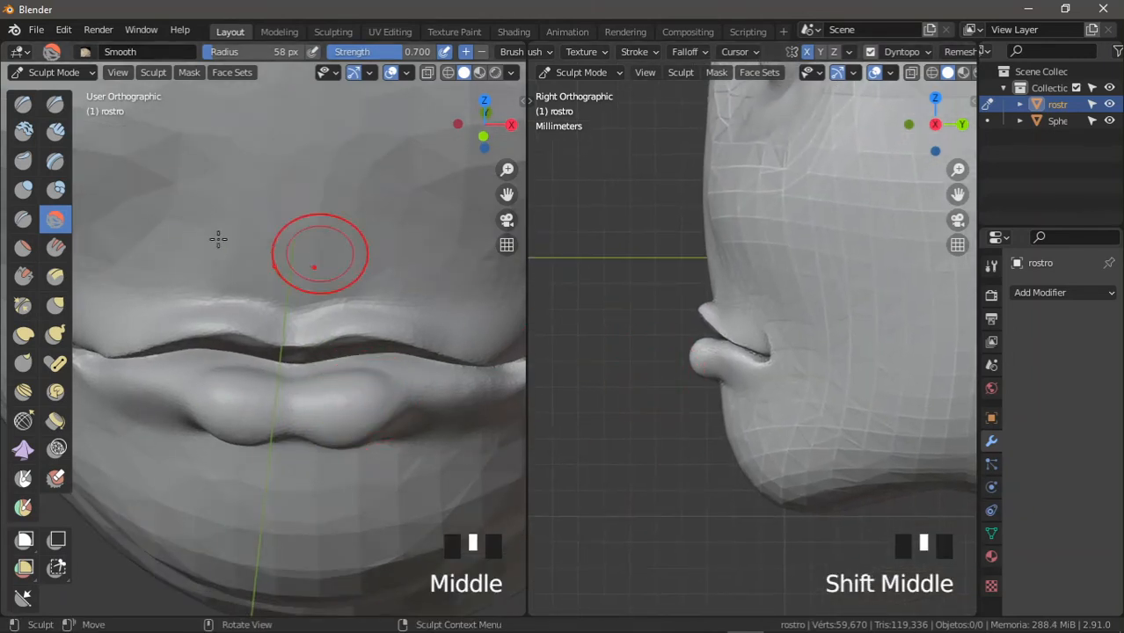
{"action": "left_click", "coordinate": [55, 305]}
{"action": "mouse_move", "coordinate": [735, 327]}
{"action": "middle_mouse_down", "text": "shift"}
{"action": "mouse_move", "coordinate": [721, 309]}
{"action": "mouse_move", "coordinate": [677, 329]}
{"action": "mouse_move", "coordinate": [691, 356]}
{"action": "middle_mouse_up", "text": "shift"}
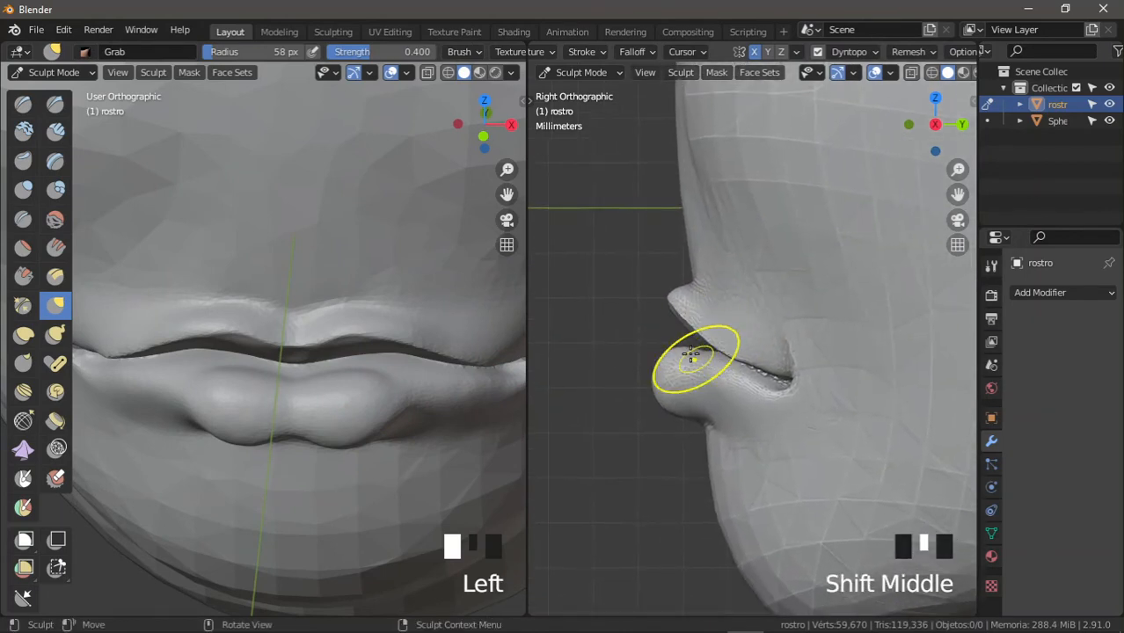
{"action": "key", "text": "f"}
{"action": "left_click", "coordinate": [713, 370]}
{"action": "key", "text": "f"}
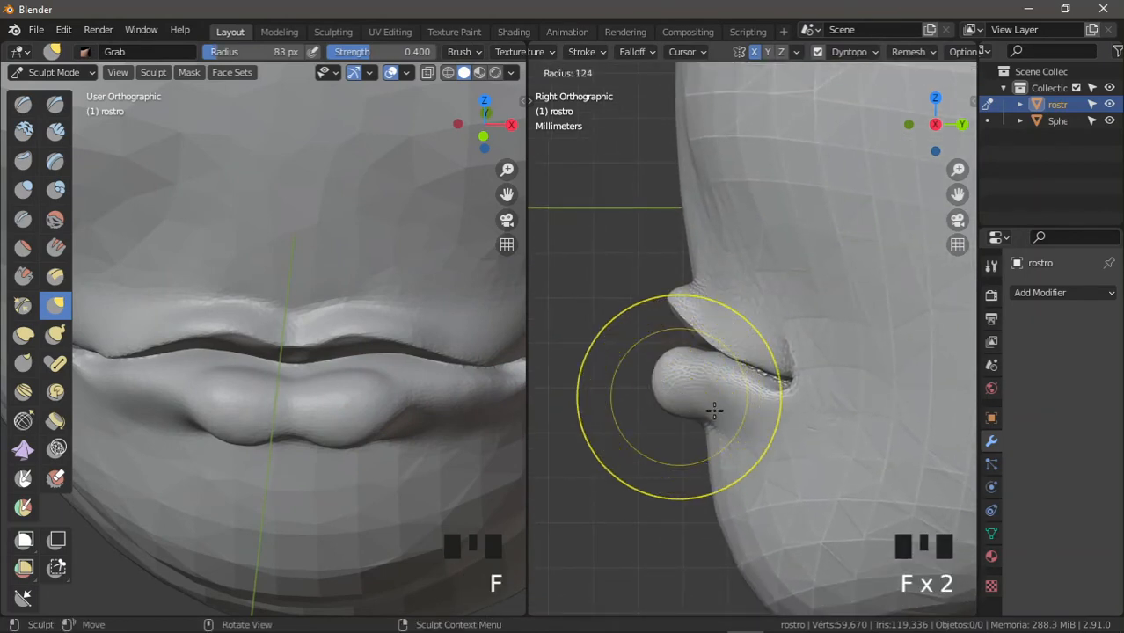
{"action": "left_click", "coordinate": [715, 407]}
{"action": "middle_click_drag", "start_coordinate": [698, 394], "coordinate": [682, 403], "text": "ctrl"}
{"action": "left_click_drag", "start_coordinate": [674, 378], "coordinate": [684, 375]}
{"action": "left_click_drag", "start_coordinate": [679, 376], "coordinate": [691, 374]}
{"action": "left_click_drag", "start_coordinate": [687, 374], "coordinate": [690, 373]}
{"action": "mouse_move", "coordinate": [690, 373]}
{"action": "middle_mouse_down", "text": "ctrl"}
{"action": "mouse_move", "coordinate": [701, 376]}
{"action": "mouse_move", "coordinate": [710, 294]}
{"action": "mouse_move", "coordinate": [703, 335]}
{"action": "mouse_move", "coordinate": [738, 351]}
{"action": "middle_mouse_up", "text": "ctrl"}
{"action": "left_click_drag", "start_coordinate": [738, 356], "coordinate": [750, 357]}
{"action": "left_click_drag", "start_coordinate": [745, 358], "coordinate": [753, 355]}
Step: Adjust the front of the chin in profile with the Grab brush at 125 px radius
{"action": "middle_click_drag", "start_coordinate": [753, 355], "coordinate": [773, 417], "text": "ctrl"}
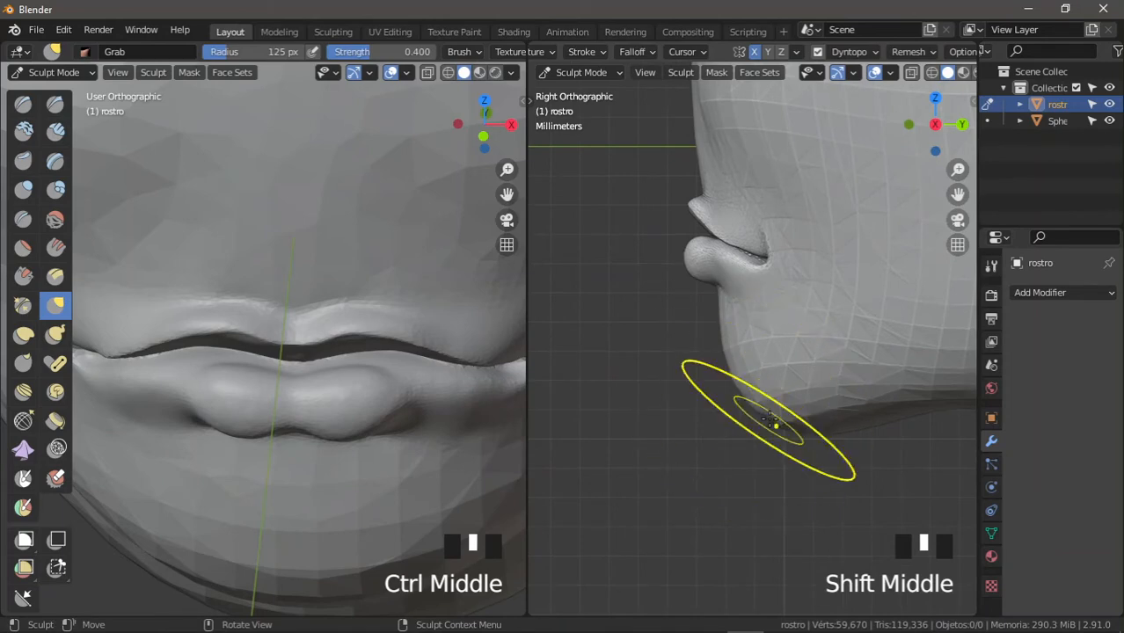
{"action": "left_click", "coordinate": [727, 427]}
{"action": "middle_click_drag", "start_coordinate": [683, 414], "coordinate": [723, 431], "text": "ctrl"}
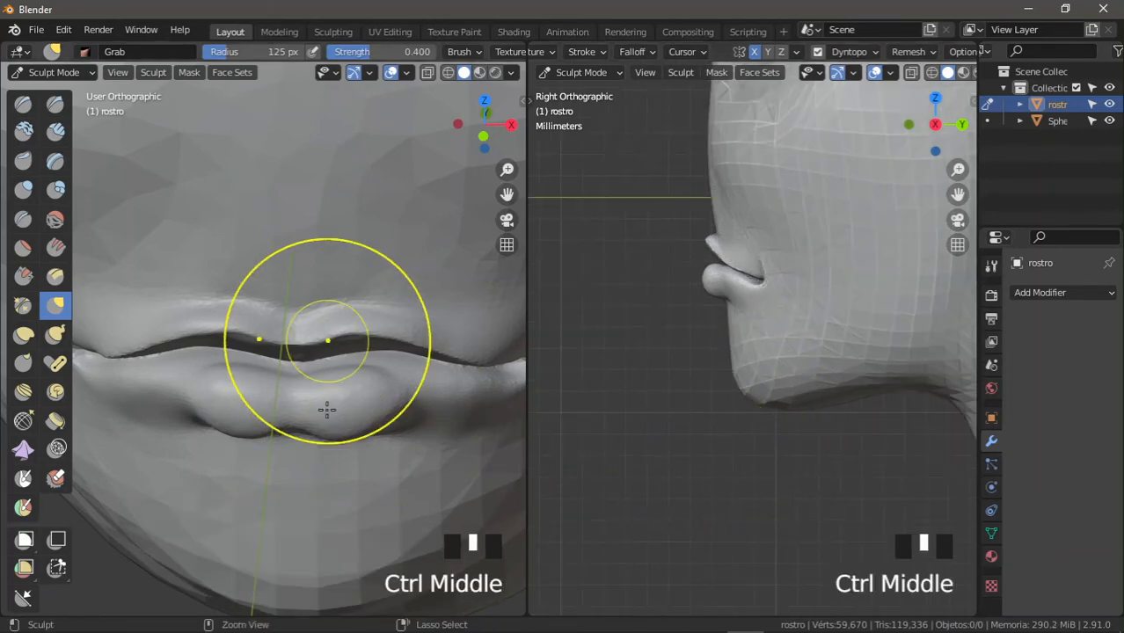
Step: Reshape the sides of the jawline and the lower cheeks in the front view with the Grab brush at 125 px radius and strength 0.400
{"action": "middle_click_drag", "start_coordinate": [328, 342], "coordinate": [314, 341], "text": "ctrl"}
{"action": "key", "text": "KP_1"}
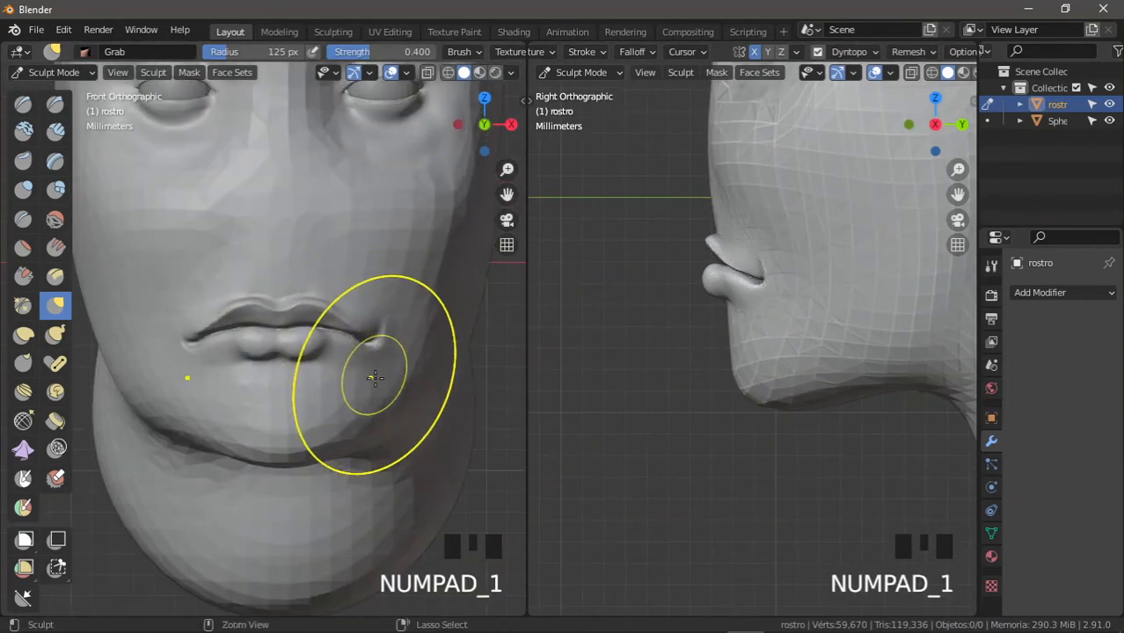
{"action": "middle_click_drag", "start_coordinate": [370, 371], "coordinate": [400, 424], "text": "ctrl"}
{"action": "left_click_drag", "start_coordinate": [426, 467], "coordinate": [411, 450]}
{"action": "left_click_drag", "start_coordinate": [413, 458], "coordinate": [417, 407]}
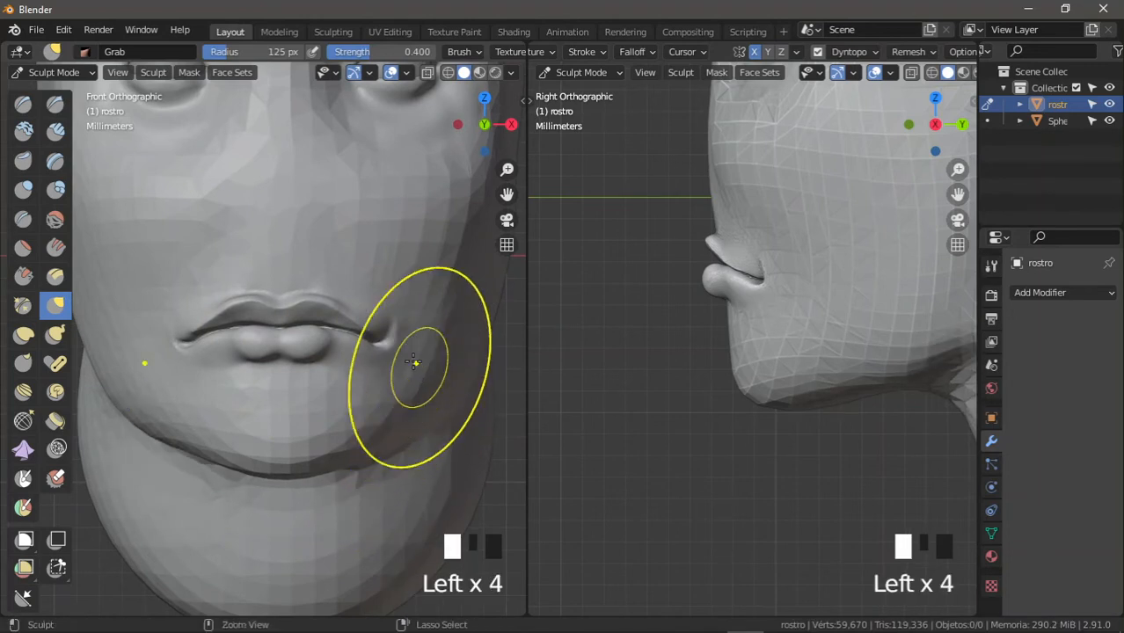
{"action": "mouse_move", "coordinate": [414, 364]}
{"action": "middle_mouse_down", "text": "ctrl"}
{"action": "mouse_move", "coordinate": [410, 396]}
{"action": "mouse_move", "coordinate": [426, 413]}
{"action": "middle_mouse_up", "text": "ctrl"}
{"action": "mouse_move", "coordinate": [366, 424]}
{"action": "left_mouse_down"}
{"action": "mouse_move", "coordinate": [367, 436]}
{"action": "mouse_move", "coordinate": [395, 424]}
{"action": "left_mouse_up"}
{"action": "middle_click_drag", "start_coordinate": [395, 424], "coordinate": [364, 447], "text": "ctrl"}
{"action": "left_click_drag", "start_coordinate": [165, 378], "coordinate": [172, 387]}
Step: Shift the rear corner of the jaw forward and up in profile with the Grab brush at 125 px radius
{"action": "middle_click_drag", "start_coordinate": [802, 324], "coordinate": [807, 363], "text": "shift"}
{"action": "left_click_drag", "start_coordinate": [812, 359], "coordinate": [745, 327]}
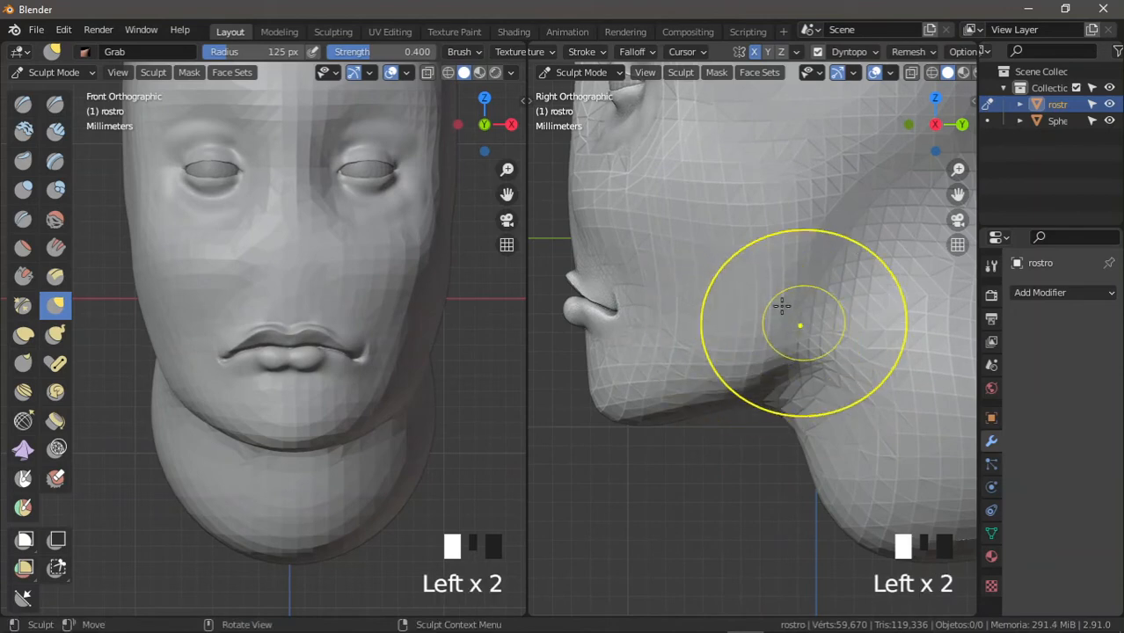
{"action": "middle_click_drag", "start_coordinate": [784, 356], "coordinate": [794, 300], "text": "ctrl"}
{"action": "mouse_move", "coordinate": [794, 300]}
{"action": "left_mouse_down"}
{"action": "mouse_move", "coordinate": [808, 283]}
{"action": "mouse_move", "coordinate": [788, 281]}
{"action": "mouse_move", "coordinate": [786, 327]}
{"action": "mouse_move", "coordinate": [788, 253]}
{"action": "mouse_move", "coordinate": [785, 264]}
{"action": "left_mouse_up"}
{"action": "mouse_move", "coordinate": [785, 264]}
{"action": "middle_mouse_down", "text": "shift"}
{"action": "mouse_move", "coordinate": [783, 321]}
{"action": "mouse_move", "coordinate": [776, 284]}
{"action": "mouse_move", "coordinate": [753, 334]}
{"action": "mouse_move", "coordinate": [758, 311]}
{"action": "mouse_move", "coordinate": [820, 282]}
{"action": "mouse_move", "coordinate": [777, 334]}
{"action": "mouse_move", "coordinate": [753, 276]}
{"action": "middle_mouse_up", "text": "shift"}
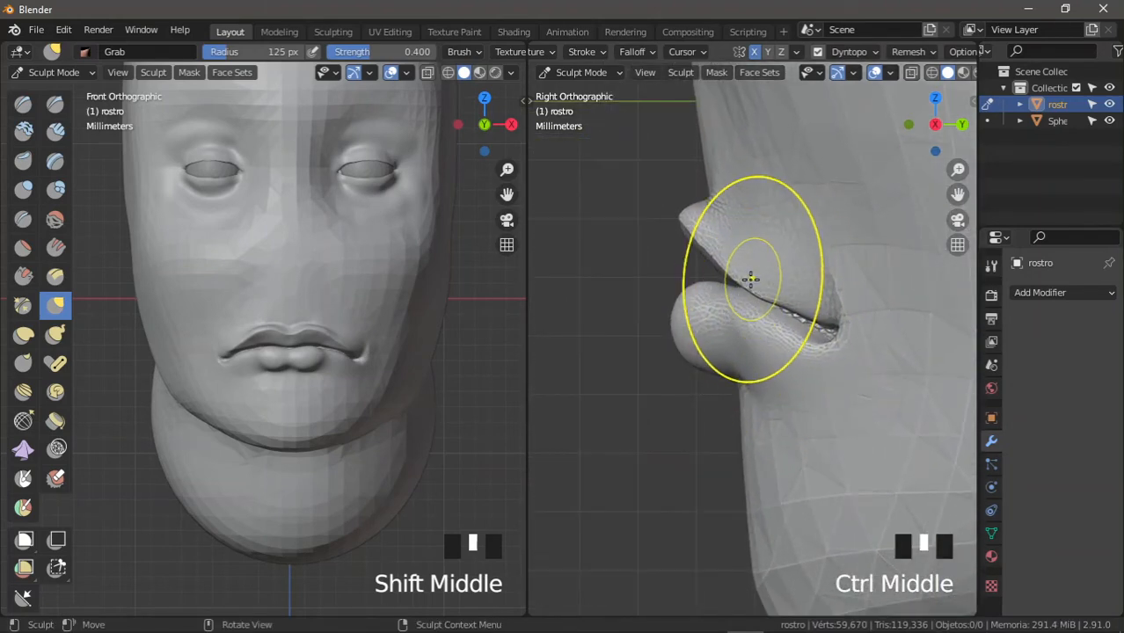
Step: Reshape the lips around the mouth corner in the side profile with the Grab brush
{"action": "left_click_drag", "start_coordinate": [753, 276], "coordinate": [753, 264]}
{"action": "left_click", "coordinate": [761, 275]}
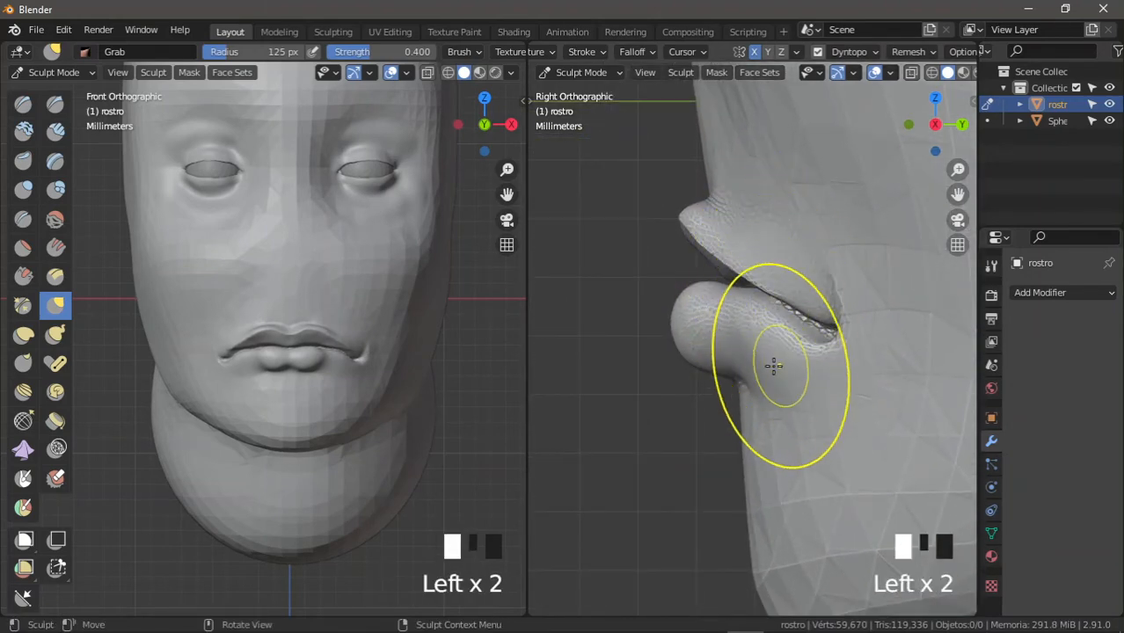
{"action": "middle_click_drag", "start_coordinate": [773, 366], "coordinate": [766, 364], "text": "ctrl"}
{"action": "left_click_drag", "start_coordinate": [765, 364], "coordinate": [765, 363]}
Step: Lift both mouth corners symmetrically with the Grab brush in the front view
{"action": "mouse_move", "coordinate": [316, 369]}
{"action": "middle_mouse_down", "text": "ctrl"}
{"action": "mouse_move", "coordinate": [301, 352]}
{"action": "mouse_move", "coordinate": [339, 334]}
{"action": "mouse_move", "coordinate": [321, 356]}
{"action": "mouse_move", "coordinate": [216, 382]}
{"action": "mouse_move", "coordinate": [158, 414]}
{"action": "mouse_move", "coordinate": [161, 351]}
{"action": "middle_mouse_up", "text": "ctrl"}
{"action": "left_click_drag", "start_coordinate": [161, 351], "coordinate": [167, 346]}
{"action": "left_click_drag", "start_coordinate": [169, 339], "coordinate": [166, 334]}
{"action": "mouse_move", "coordinate": [202, 339]}
{"action": "middle_mouse_down", "text": "ctrl"}
{"action": "mouse_move", "coordinate": [226, 472]}
{"action": "mouse_move", "coordinate": [259, 368]}
{"action": "mouse_move", "coordinate": [362, 386]}
{"action": "mouse_move", "coordinate": [324, 360]}
{"action": "middle_mouse_up", "text": "ctrl"}
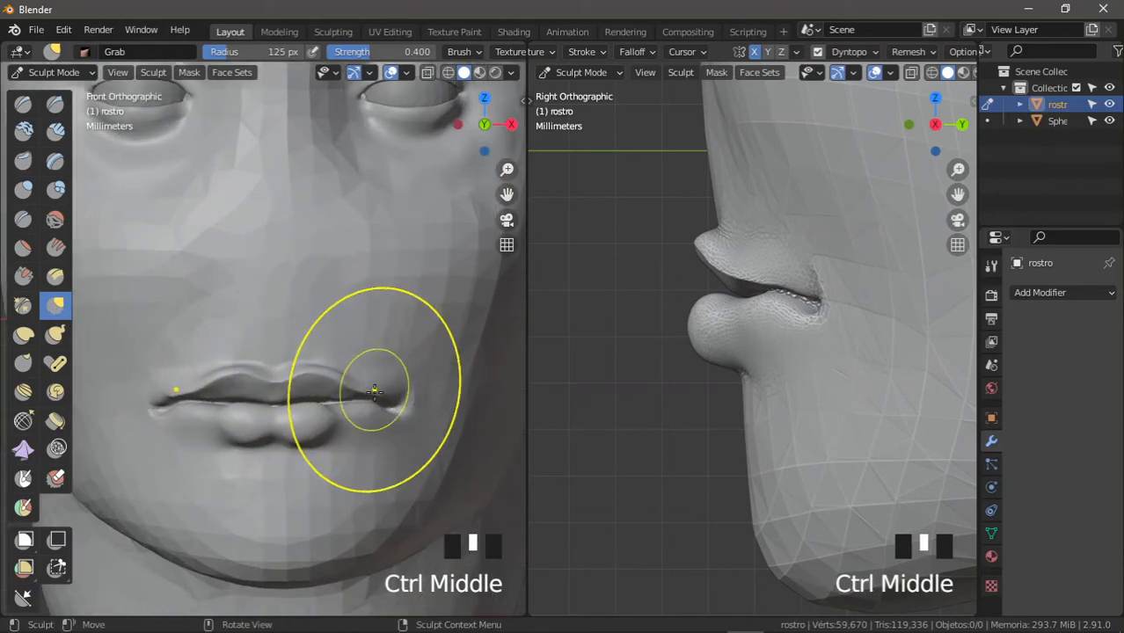
{"action": "left_click_drag", "start_coordinate": [398, 408], "coordinate": [398, 364]}
{"action": "middle_click_drag", "start_coordinate": [377, 351], "coordinate": [376, 389], "text": "ctrl"}
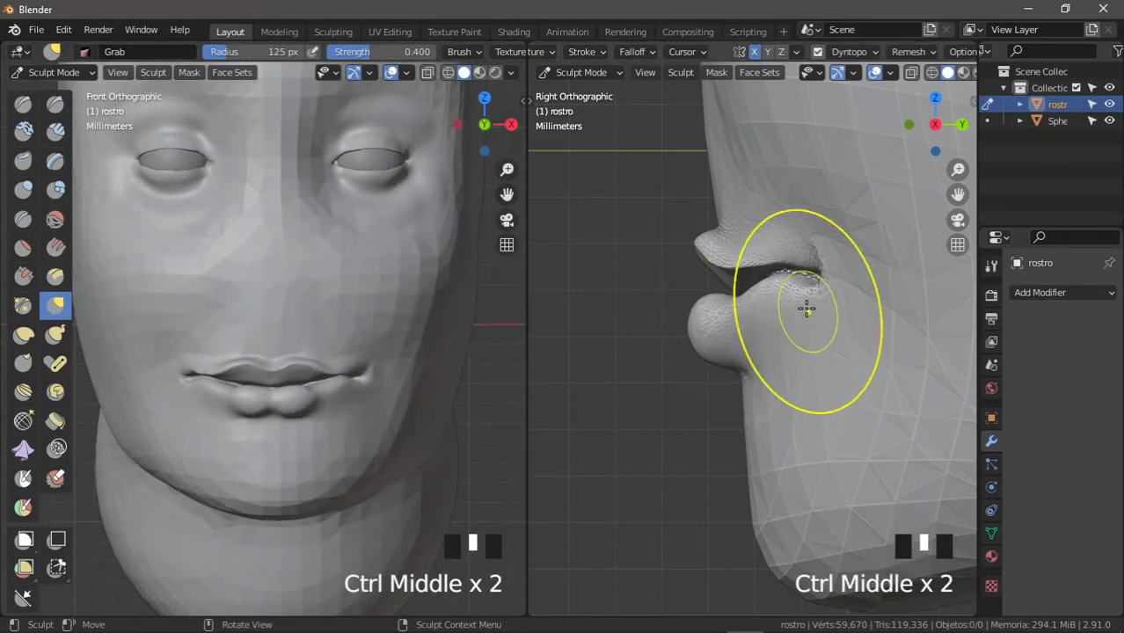
Step: Adjust the lip line near the mouth corners with Grab, working in both the side and front views
{"action": "middle_click_drag", "start_coordinate": [806, 309], "coordinate": [787, 282], "text": "ctrl"}
{"action": "left_click_drag", "start_coordinate": [771, 282], "coordinate": [779, 281]}
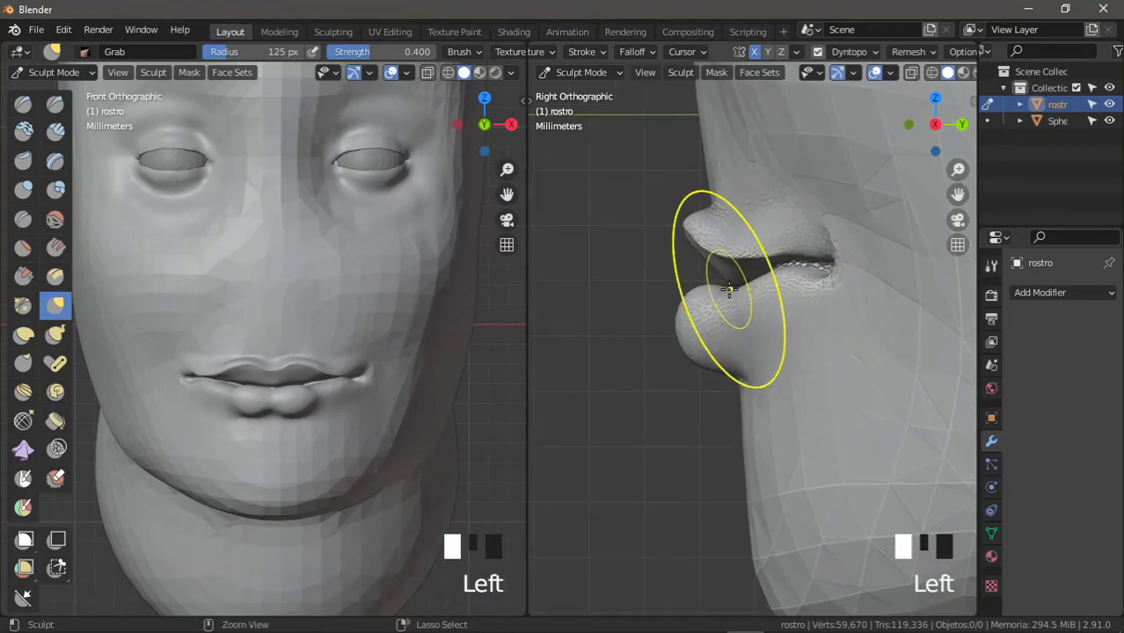
{"action": "middle_click_drag", "start_coordinate": [729, 291], "coordinate": [763, 343], "text": "ctrl"}
{"action": "left_click_drag", "start_coordinate": [346, 388], "coordinate": [366, 383]}
{"action": "mouse_move", "coordinate": [822, 281]}
{"action": "middle_mouse_down", "text": "ctrl"}
{"action": "mouse_move", "coordinate": [827, 303]}
{"action": "mouse_move", "coordinate": [782, 344]}
{"action": "mouse_move", "coordinate": [771, 304]}
{"action": "middle_mouse_up", "text": "ctrl"}
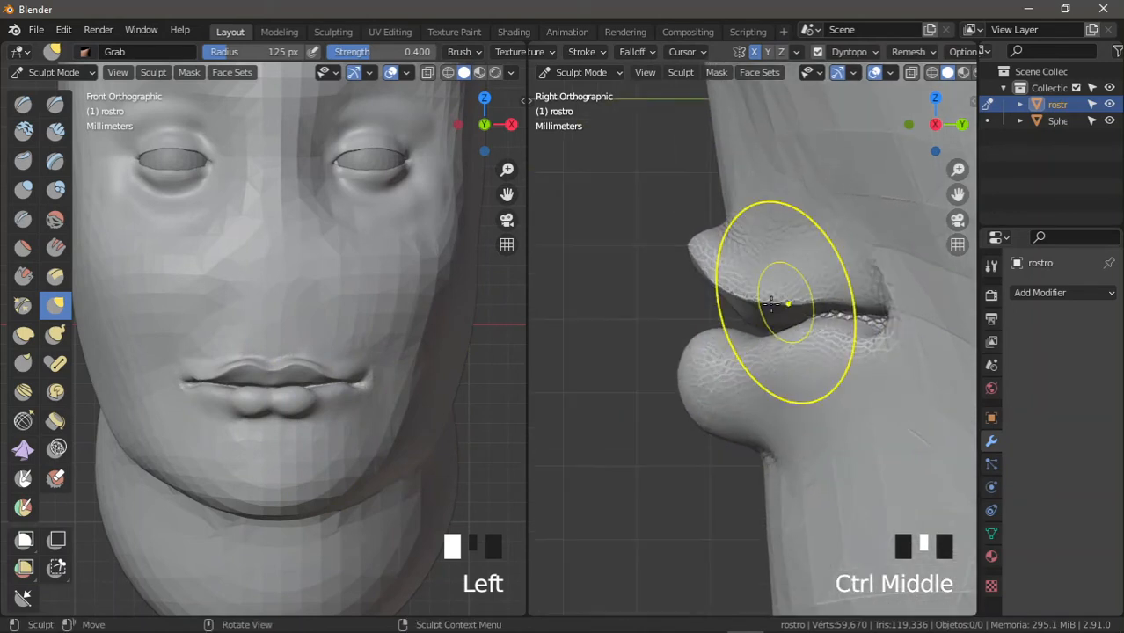
Step: Raise the lower lip toward the upper lip and pull the lips slightly backward in profile with the Grab brush
{"action": "left_click", "coordinate": [738, 345]}
{"action": "left_click", "coordinate": [739, 345]}
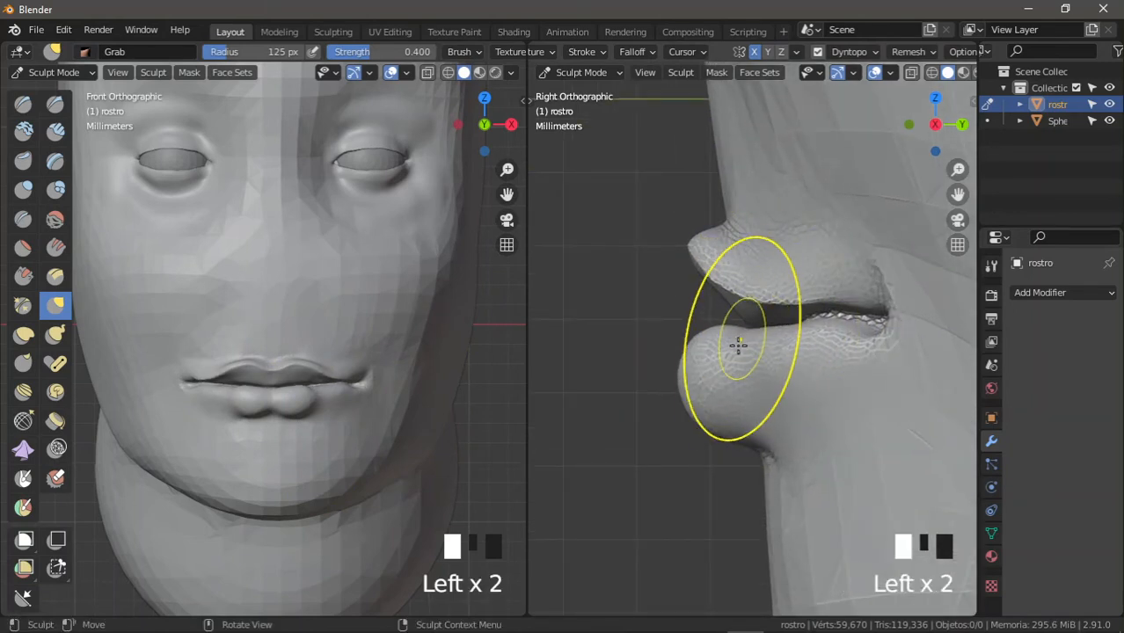
{"action": "left_click_drag", "start_coordinate": [741, 345], "coordinate": [745, 331]}
{"action": "middle_click_drag", "start_coordinate": [735, 276], "coordinate": [727, 320], "text": "ctrl"}
{"action": "mouse_move", "coordinate": [743, 285]}
{"action": "left_mouse_down"}
{"action": "mouse_move", "coordinate": [747, 263]}
{"action": "mouse_move", "coordinate": [765, 284]}
{"action": "left_mouse_up"}
Step: Smooth the upper lip's edge and the rounded underside of the lower lip with the Smooth brush
{"action": "middle_click_drag", "start_coordinate": [373, 327], "coordinate": [370, 301], "text": "ctrl"}
{"action": "middle_click_drag", "start_coordinate": [371, 301], "coordinate": [367, 311], "text": "shift"}
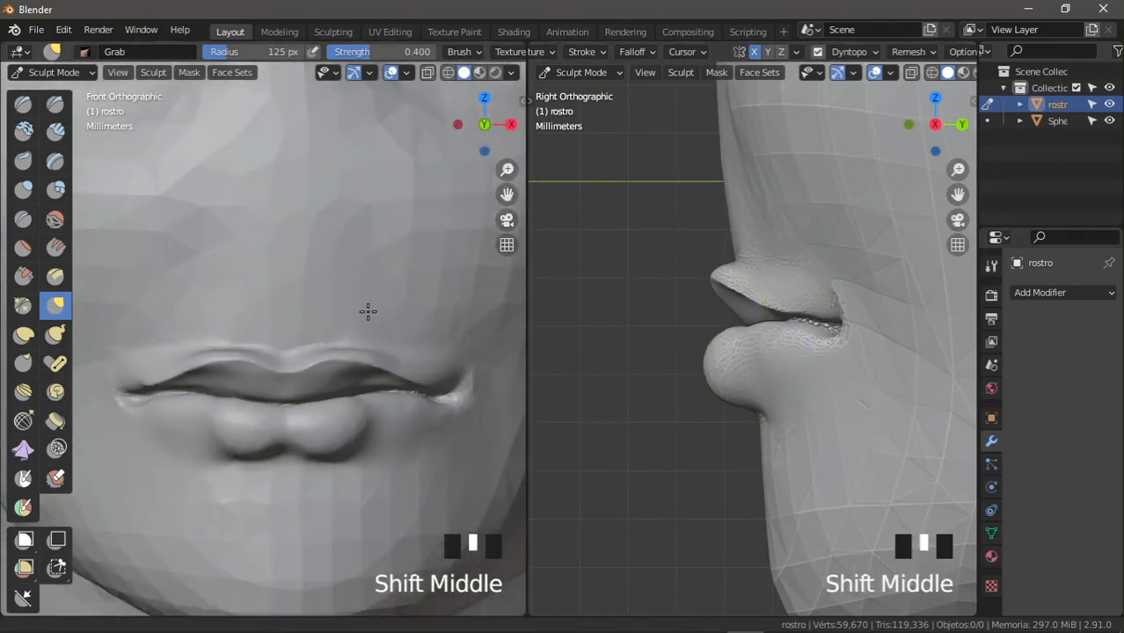
{"action": "left_click", "coordinate": [58, 219]}
{"action": "middle_click_drag", "start_coordinate": [351, 350], "coordinate": [349, 392]}
{"action": "mouse_move", "coordinate": [349, 393]}
{"action": "middle_mouse_down", "text": "shift"}
{"action": "mouse_move", "coordinate": [418, 301]}
{"action": "mouse_move", "coordinate": [292, 336]}
{"action": "middle_mouse_up", "text": "shift"}
{"action": "mouse_move", "coordinate": [291, 336]}
{"action": "left_mouse_down"}
{"action": "mouse_move", "coordinate": [373, 359]}
{"action": "mouse_move", "coordinate": [372, 376]}
{"action": "left_mouse_up"}
{"action": "key", "text": "f"}
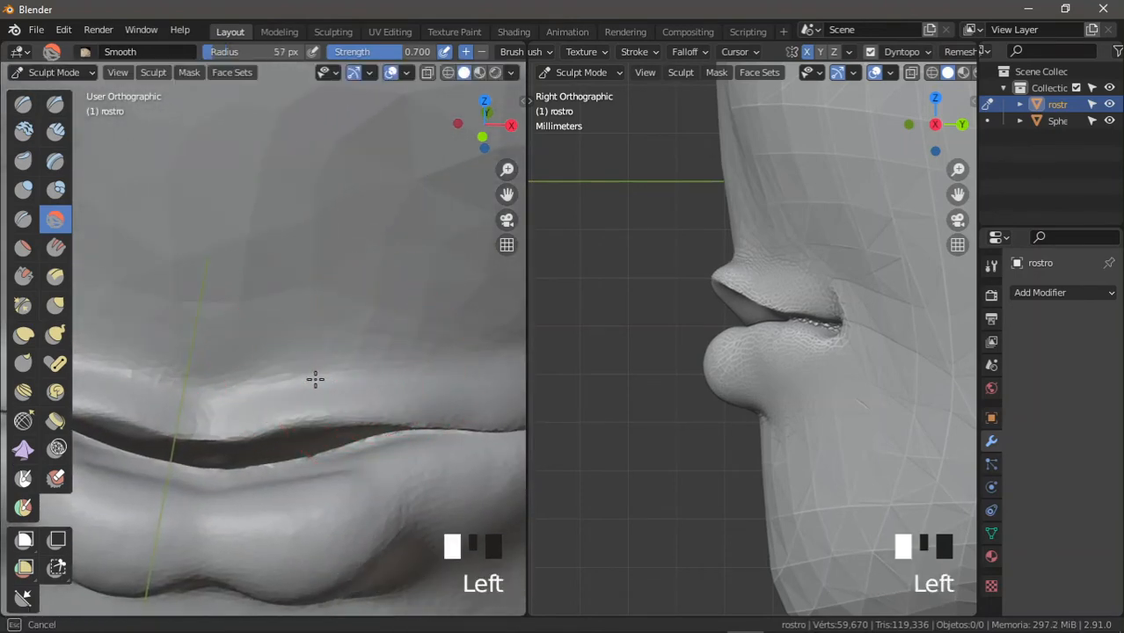
{"action": "mouse_move", "coordinate": [436, 375]}
{"action": "middle_mouse_down", "text": "ctrl"}
{"action": "mouse_move", "coordinate": [351, 394]}
{"action": "mouse_move", "coordinate": [344, 371]}
{"action": "mouse_move", "coordinate": [363, 345]}
{"action": "middle_mouse_up", "text": "ctrl"}
{"action": "key", "text": "KP_1"}
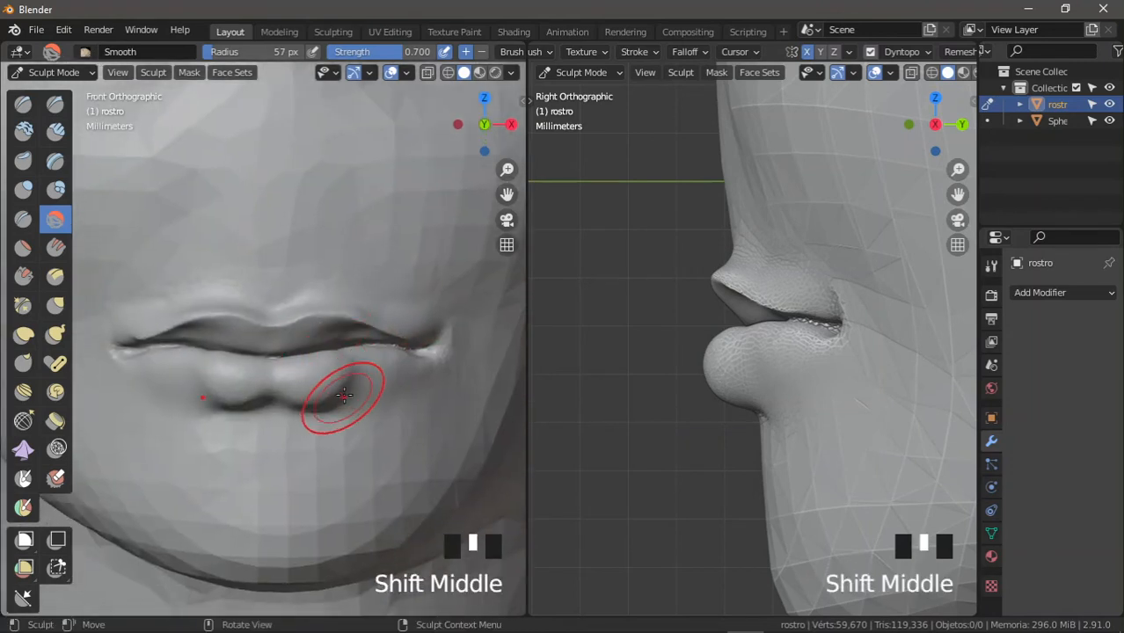
{"action": "left_click_drag", "start_coordinate": [230, 389], "coordinate": [321, 387]}
{"action": "middle_click_drag", "start_coordinate": [321, 387], "coordinate": [293, 351], "text": "shift"}
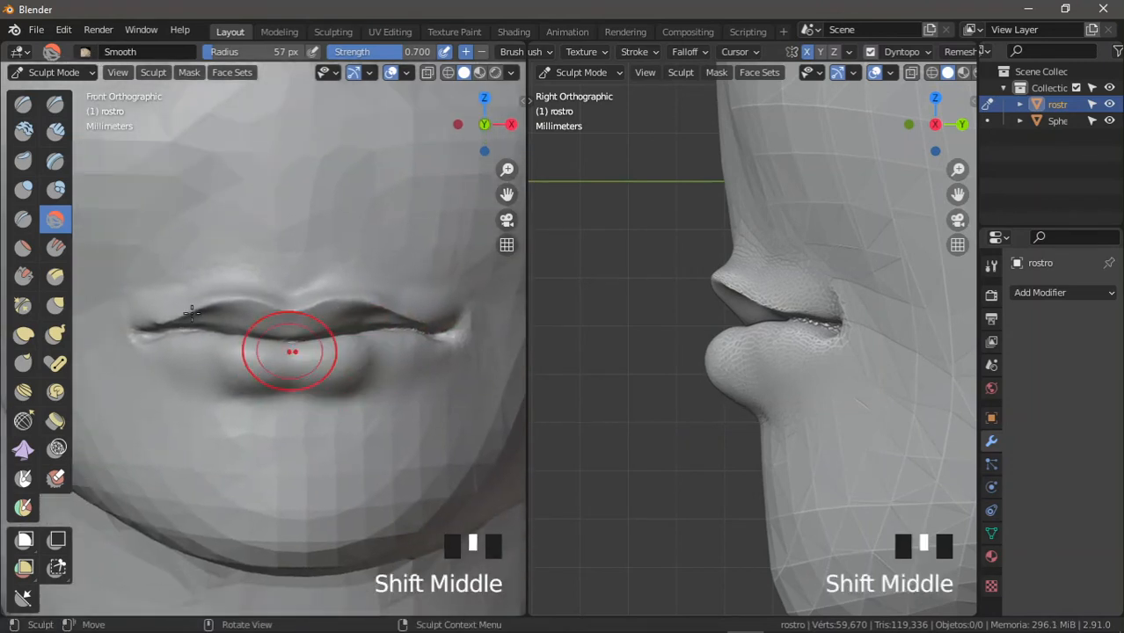
Step: Define the lower lip's border and the mouth corners with the inverted Crease brush at a 15 px radius
{"action": "left_click", "coordinate": [24, 221]}
{"action": "mouse_move", "coordinate": [170, 256]}
{"action": "middle_mouse_down", "text": "shift"}
{"action": "mouse_move", "coordinate": [277, 283]}
{"action": "mouse_move", "coordinate": [263, 297]}
{"action": "middle_mouse_up", "text": "shift"}
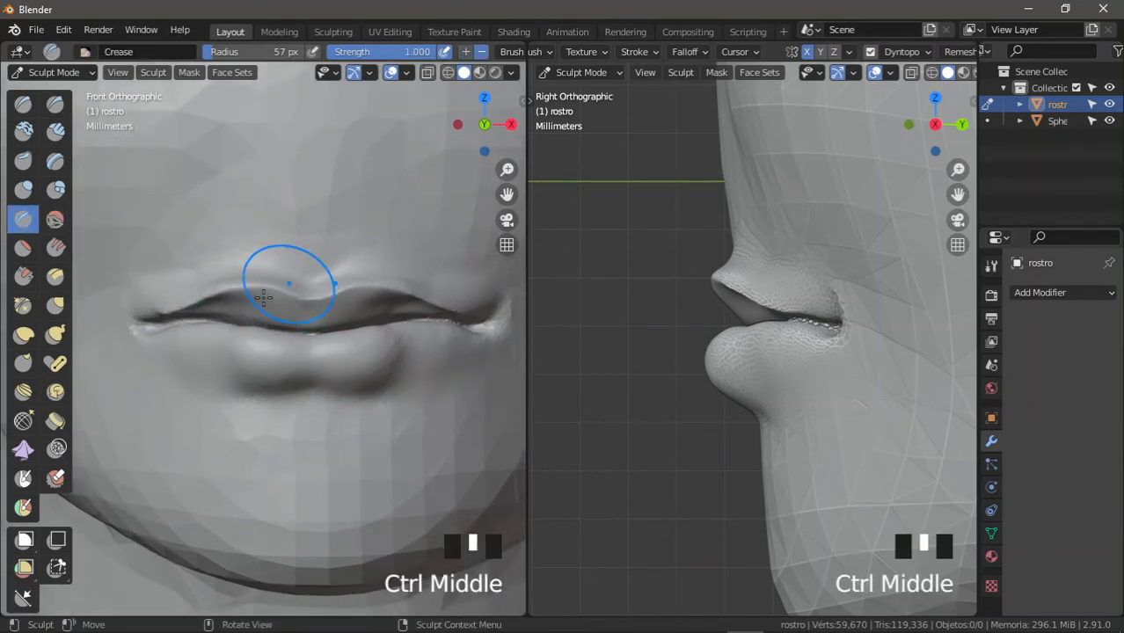
{"action": "mouse_move", "coordinate": [174, 362]}
{"action": "middle_mouse_down", "text": "ctrl"}
{"action": "mouse_move", "coordinate": [241, 379]}
{"action": "mouse_move", "coordinate": [226, 388]}
{"action": "middle_mouse_up", "text": "ctrl"}
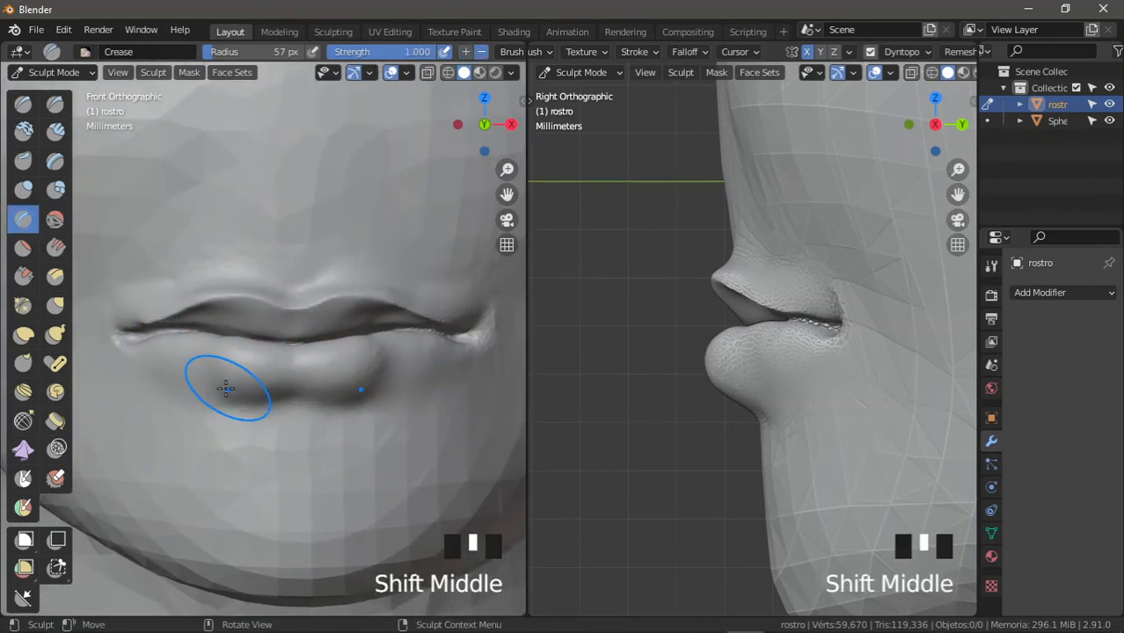
{"action": "key", "text": "f"}
{"action": "left_click", "coordinate": [190, 371]}
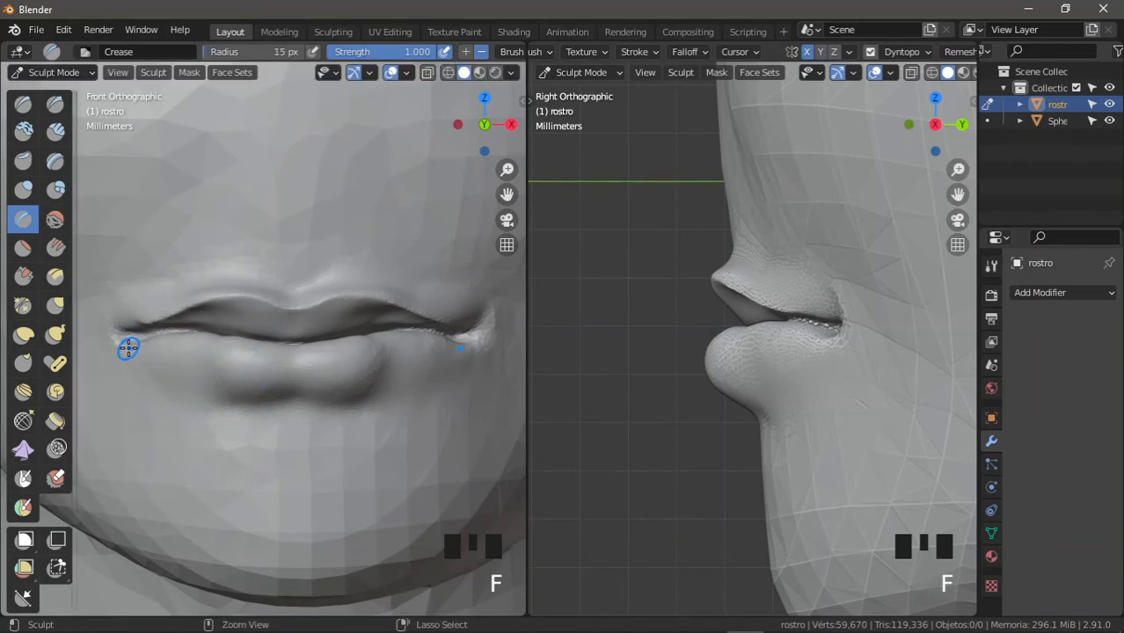
{"action": "left_click_drag", "start_coordinate": [128, 349], "coordinate": [143, 350], "text": "ctrl"}
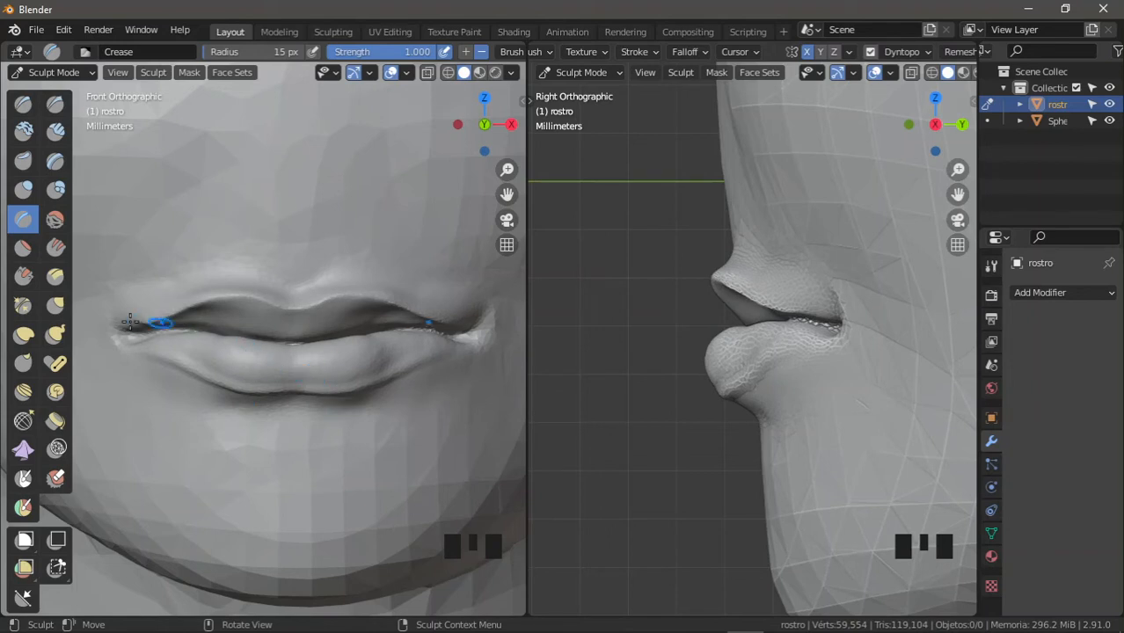
{"action": "left_click_drag", "start_coordinate": [130, 323], "coordinate": [173, 321], "text": "ctrl"}
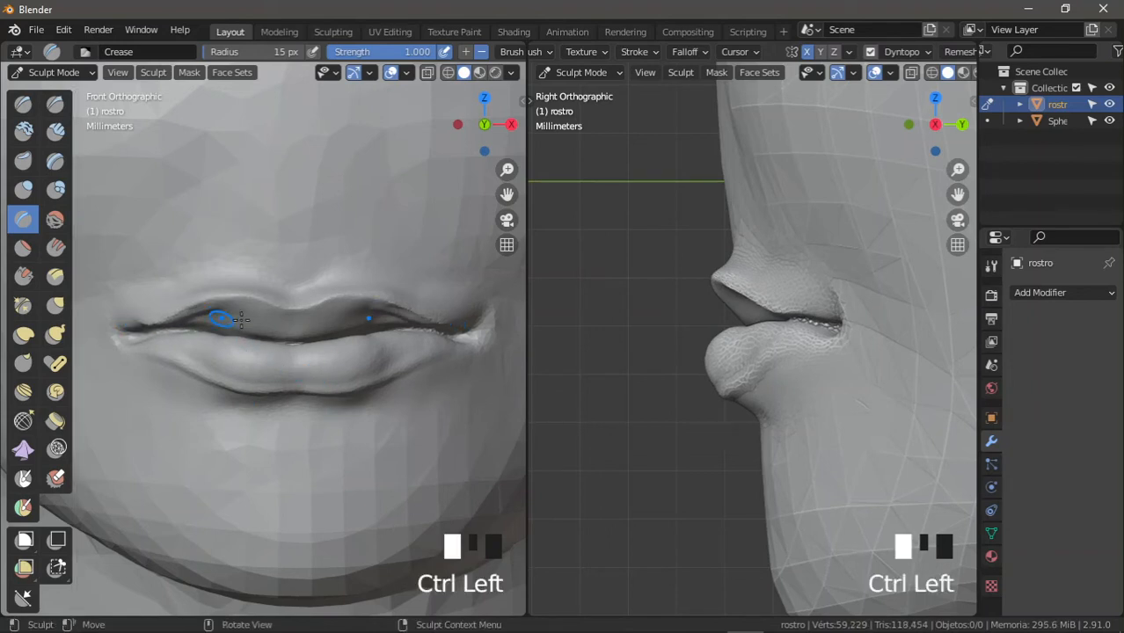
Step: Smooth the newly defined lower border of the lower lip with the Smooth brush
{"action": "middle_click_drag", "start_coordinate": [202, 301], "coordinate": [156, 220], "text": "shift"}
{"action": "left_click", "coordinate": [60, 225]}
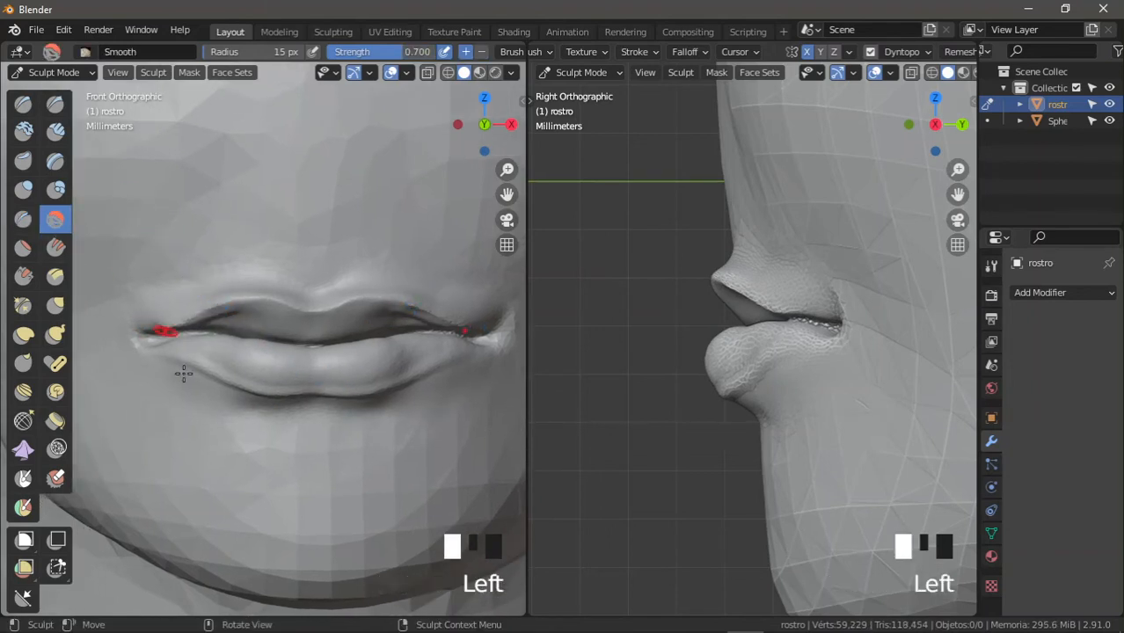
{"action": "middle_click_drag", "start_coordinate": [209, 394], "coordinate": [187, 382], "text": "ctrl"}
{"action": "left_click_drag", "start_coordinate": [176, 368], "coordinate": [222, 391]}
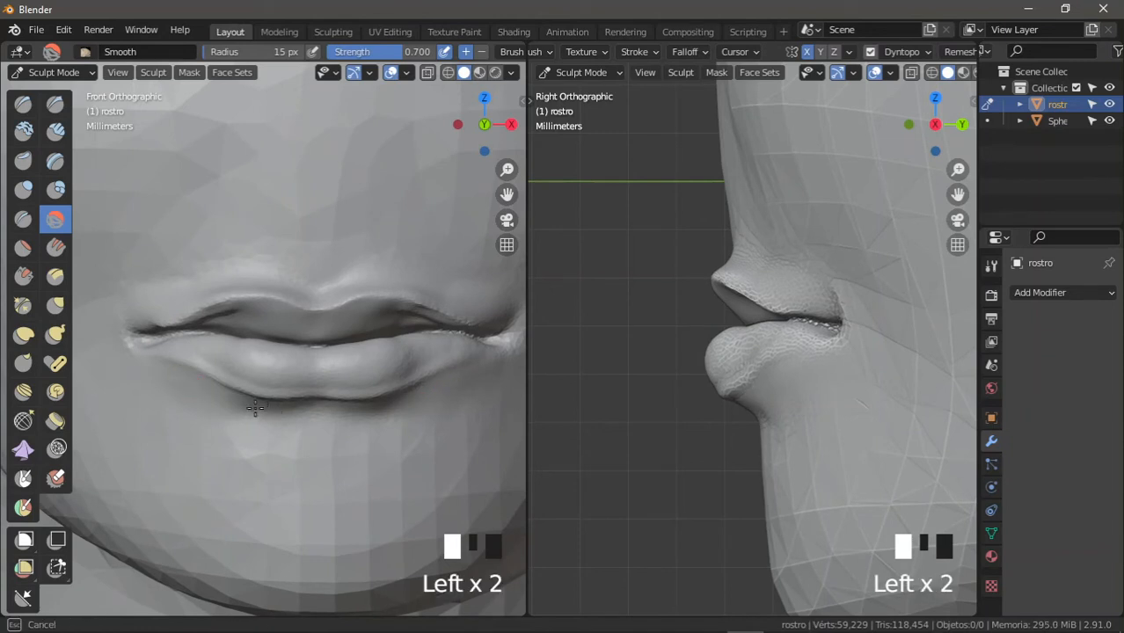
{"action": "middle_click_drag", "start_coordinate": [274, 403], "coordinate": [164, 243], "text": "ctrl"}
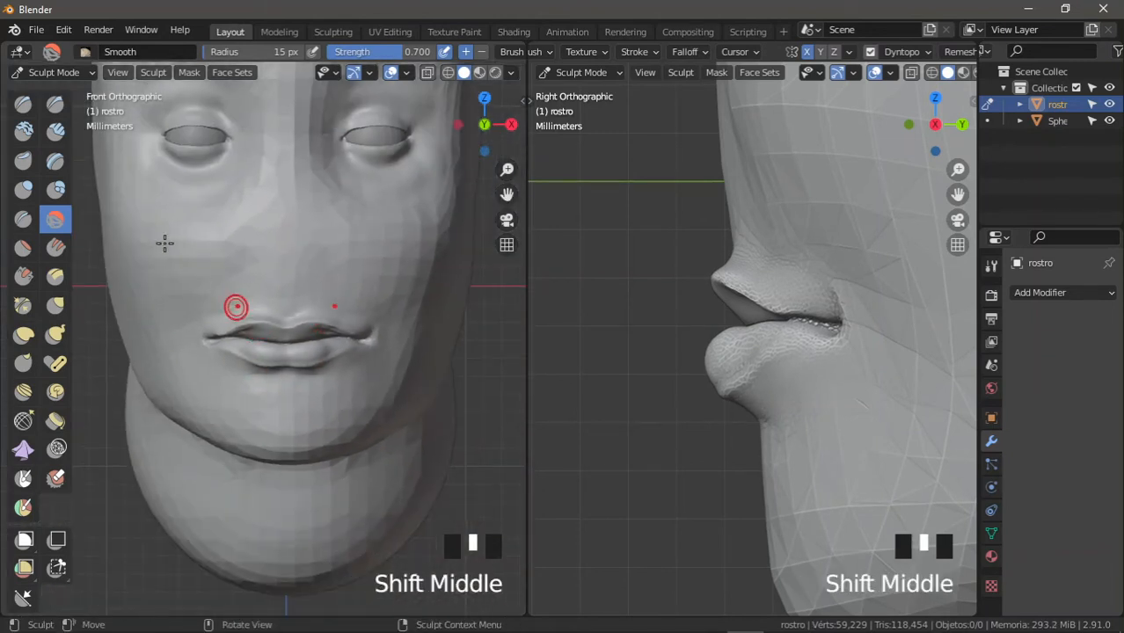
Step: Shape the transition between the lower lip and chin with the Crease brush at a 55 px radius
{"action": "left_click", "coordinate": [23, 219]}
{"action": "mouse_move", "coordinate": [263, 378]}
{"action": "middle_mouse_down", "text": "ctrl"}
{"action": "mouse_move", "coordinate": [302, 297]}
{"action": "mouse_move", "coordinate": [313, 385]}
{"action": "mouse_move", "coordinate": [284, 390]}
{"action": "middle_mouse_up", "text": "ctrl"}
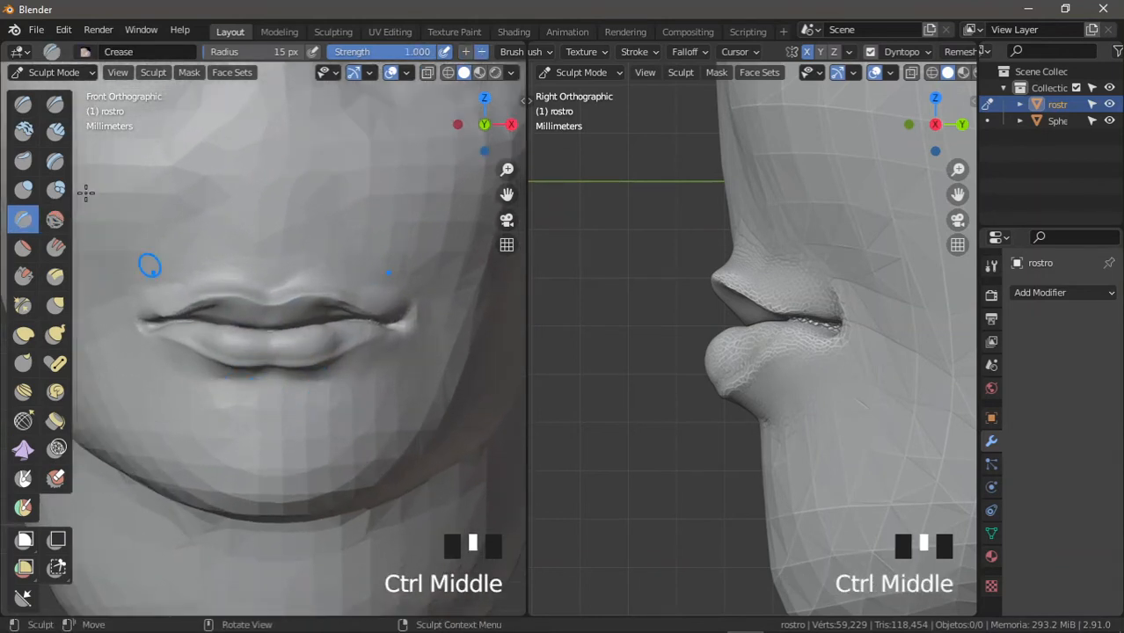
{"action": "key", "text": "f"}
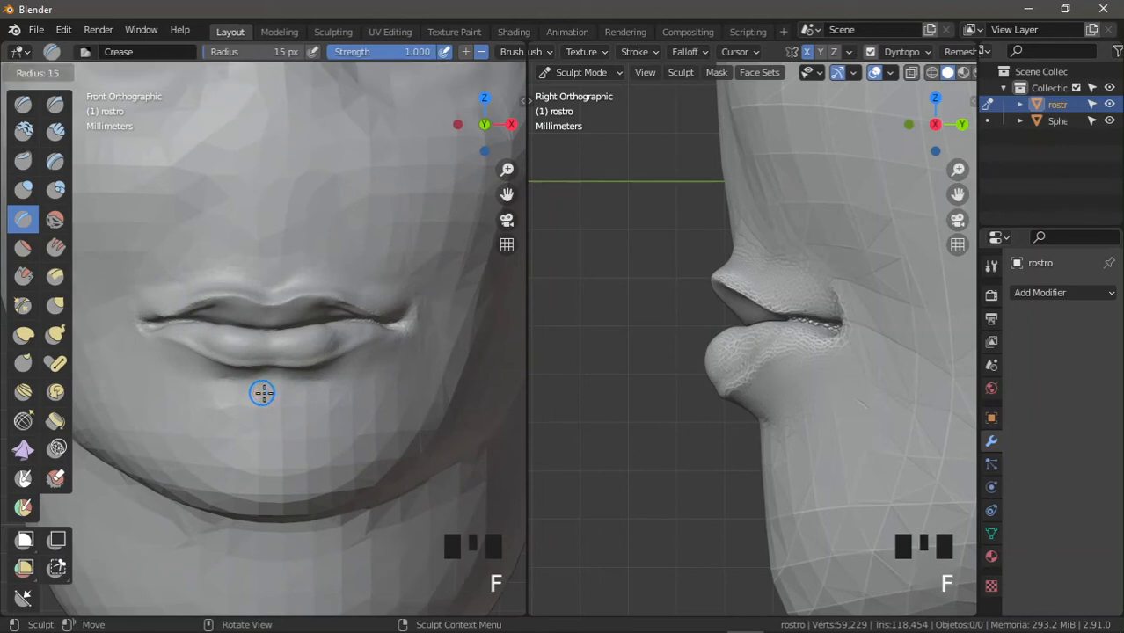
{"action": "left_click", "coordinate": [286, 402]}
{"action": "mouse_move", "coordinate": [255, 395]}
{"action": "left_mouse_down", "text": "ctrl"}
{"action": "mouse_move", "coordinate": [296, 386]}
{"action": "mouse_move", "coordinate": [302, 410]}
{"action": "left_mouse_up", "text": "ctrl"}
{"action": "middle_click_drag", "start_coordinate": [634, 378], "coordinate": [704, 343], "text": "shift"}
{"action": "middle_click_drag", "start_coordinate": [359, 384], "coordinate": [316, 382], "text": "ctrl"}
{"action": "left_click_drag", "start_coordinate": [335, 411], "coordinate": [387, 406]}
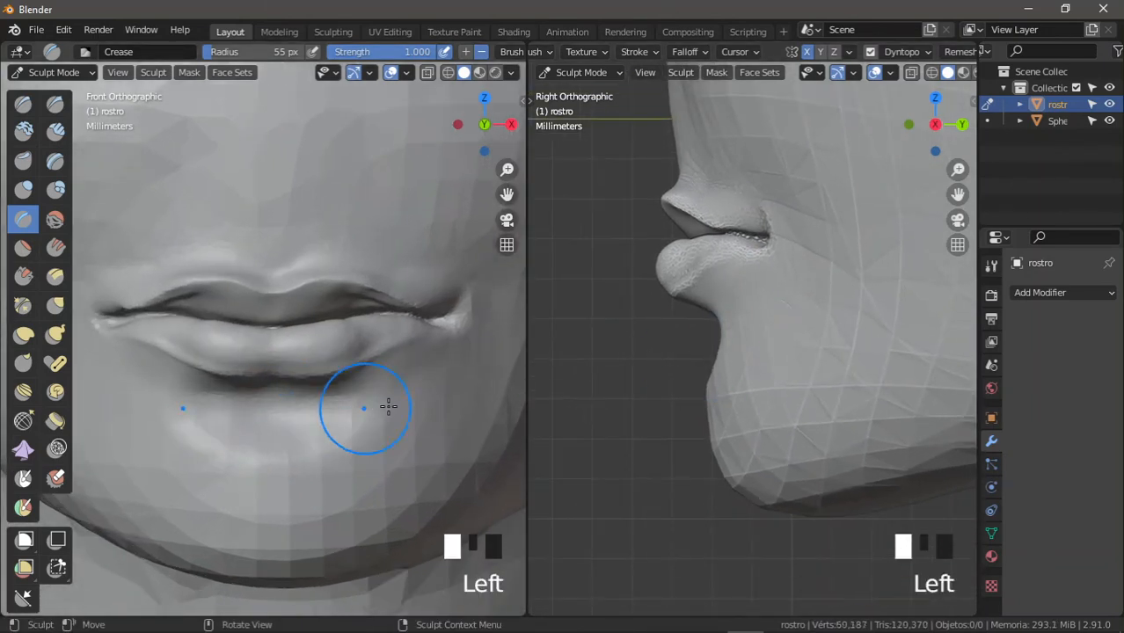
Step: Smooth the area beneath the lower lip, around the mouth corners and above the upper lip
{"action": "left_click", "coordinate": [55, 218]}
{"action": "middle_click_drag", "start_coordinate": [335, 435], "coordinate": [339, 439], "text": "ctrl"}
{"action": "mouse_move", "coordinate": [339, 438]}
{"action": "left_mouse_down"}
{"action": "mouse_move", "coordinate": [357, 447]}
{"action": "mouse_move", "coordinate": [369, 413]}
{"action": "left_mouse_up"}
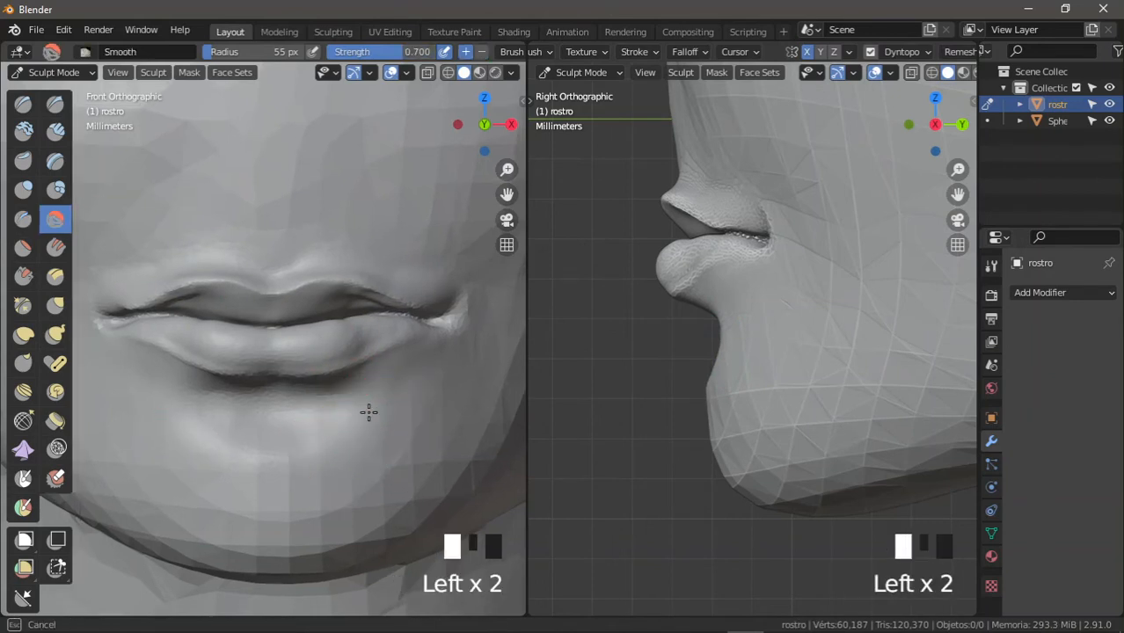
{"action": "mouse_move", "coordinate": [443, 406]}
{"action": "middle_mouse_down", "text": "ctrl"}
{"action": "mouse_move", "coordinate": [435, 374]}
{"action": "mouse_move", "coordinate": [448, 296]}
{"action": "middle_mouse_up", "text": "ctrl"}
{"action": "left_click", "coordinate": [448, 296]}
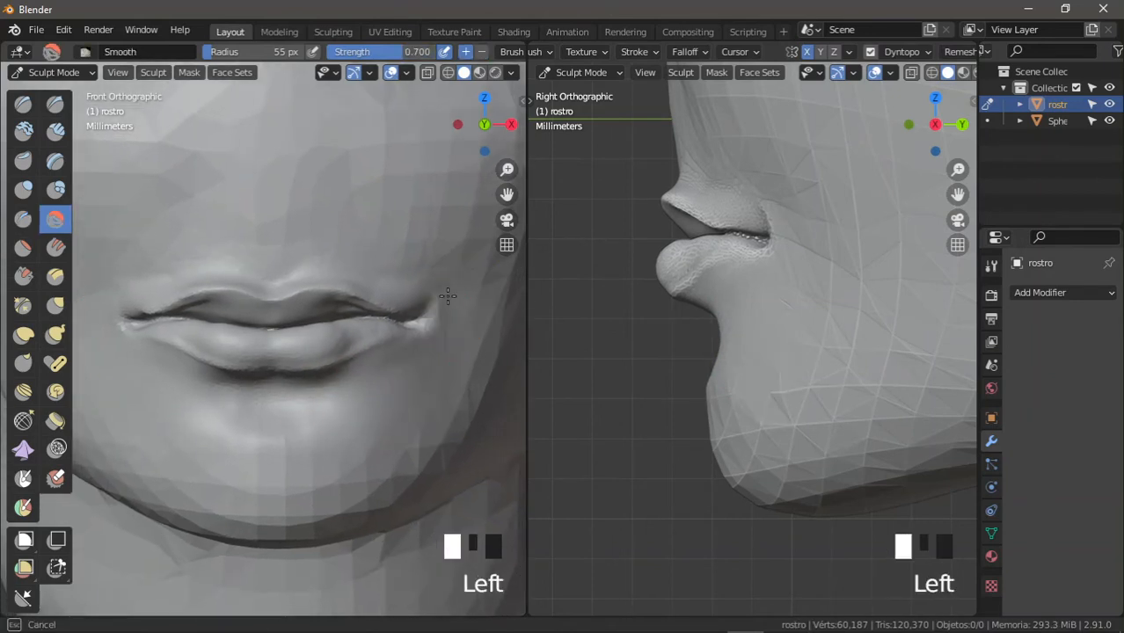
{"action": "left_click_drag", "start_coordinate": [449, 304], "coordinate": [447, 313]}
{"action": "left_click_drag", "start_coordinate": [415, 292], "coordinate": [376, 264]}
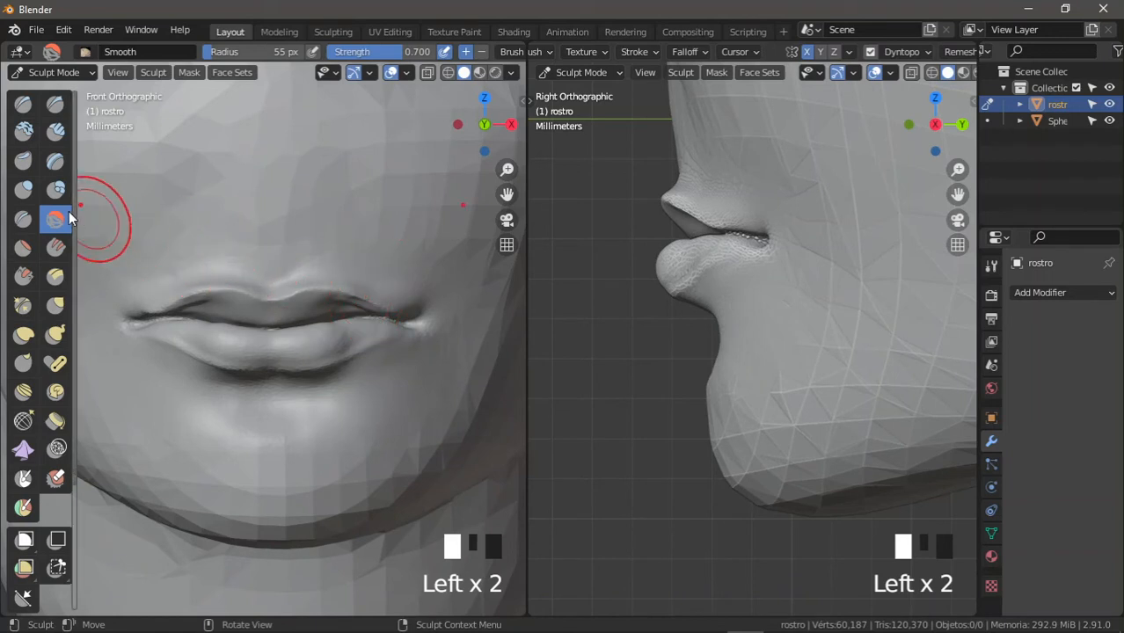
Step: Pinch the mouth corners and the line between the lips with the Pinch/Magnify brush, raising its strength to 1.000
{"action": "left_click", "coordinate": [24, 305]}
{"action": "mouse_move", "coordinate": [251, 300]}
{"action": "middle_mouse_down", "text": "ctrl"}
{"action": "mouse_move", "coordinate": [306, 319]}
{"action": "mouse_move", "coordinate": [213, 337]}
{"action": "middle_mouse_up", "text": "ctrl"}
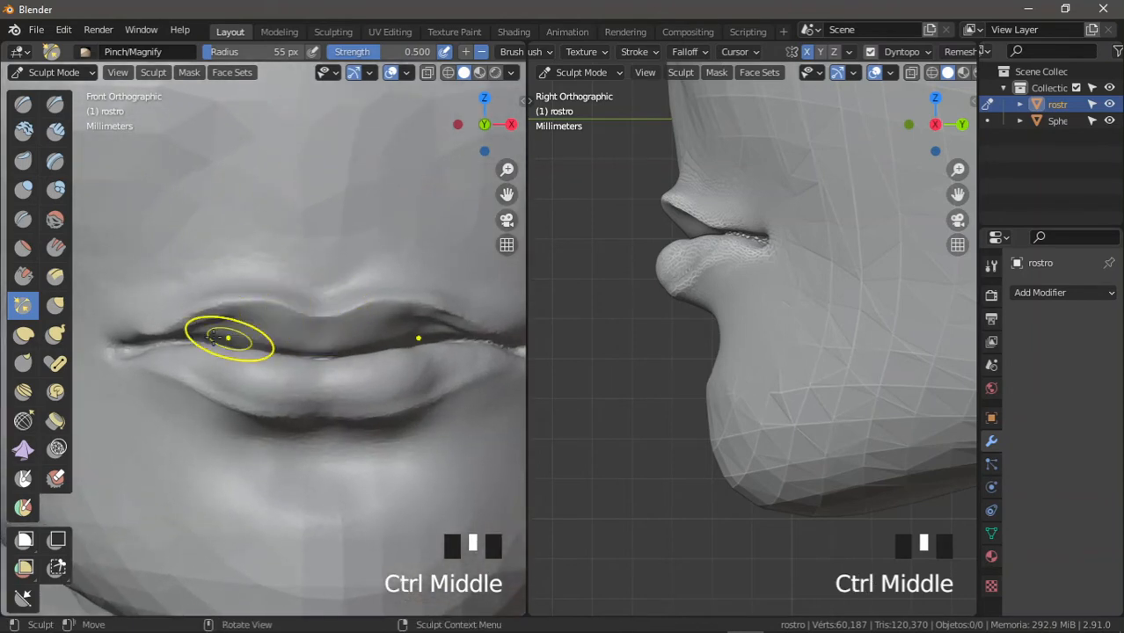
{"action": "left_click", "coordinate": [128, 346]}
{"action": "left_click_drag", "start_coordinate": [128, 346], "coordinate": [125, 350]}
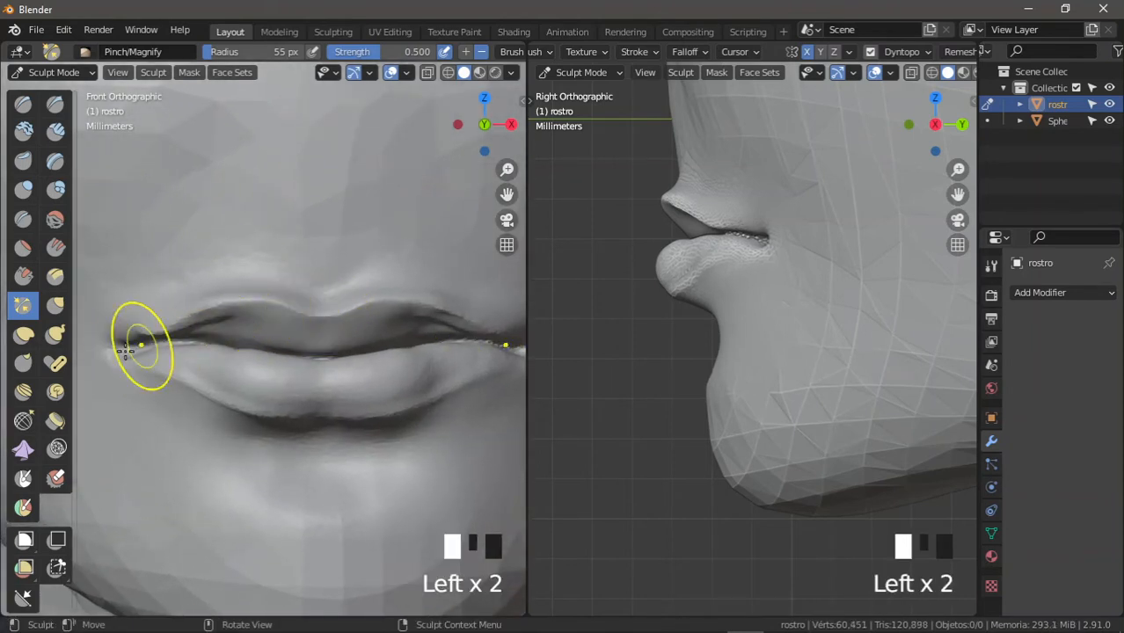
{"action": "key", "text": "shift+f"}
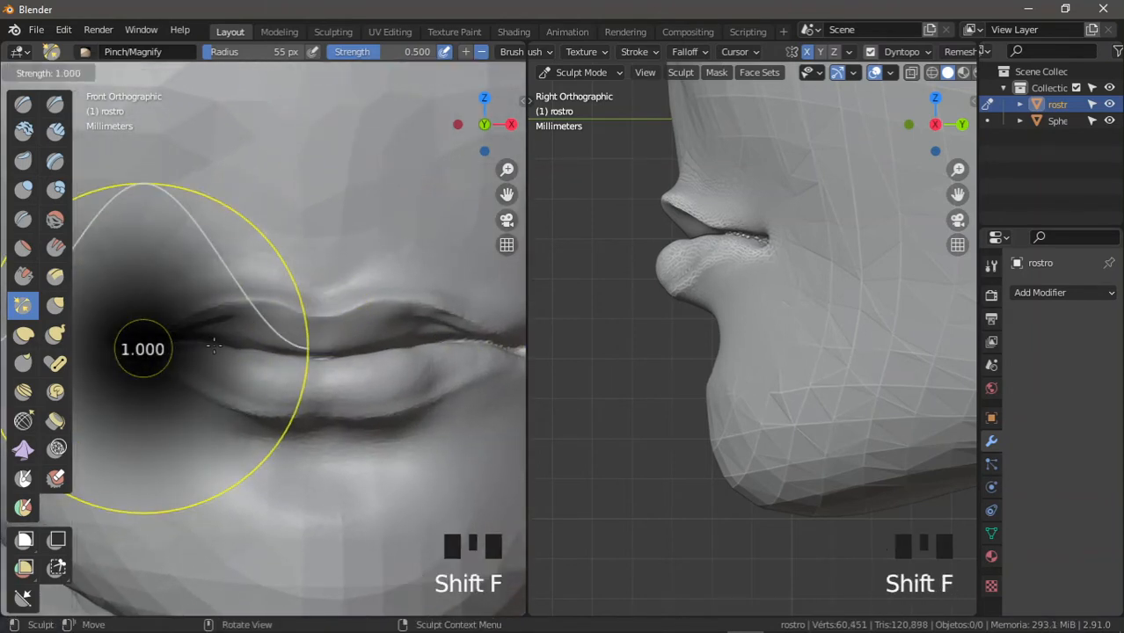
{"action": "left_click", "coordinate": [157, 344]}
{"action": "left_click_drag", "start_coordinate": [122, 350], "coordinate": [127, 350]}
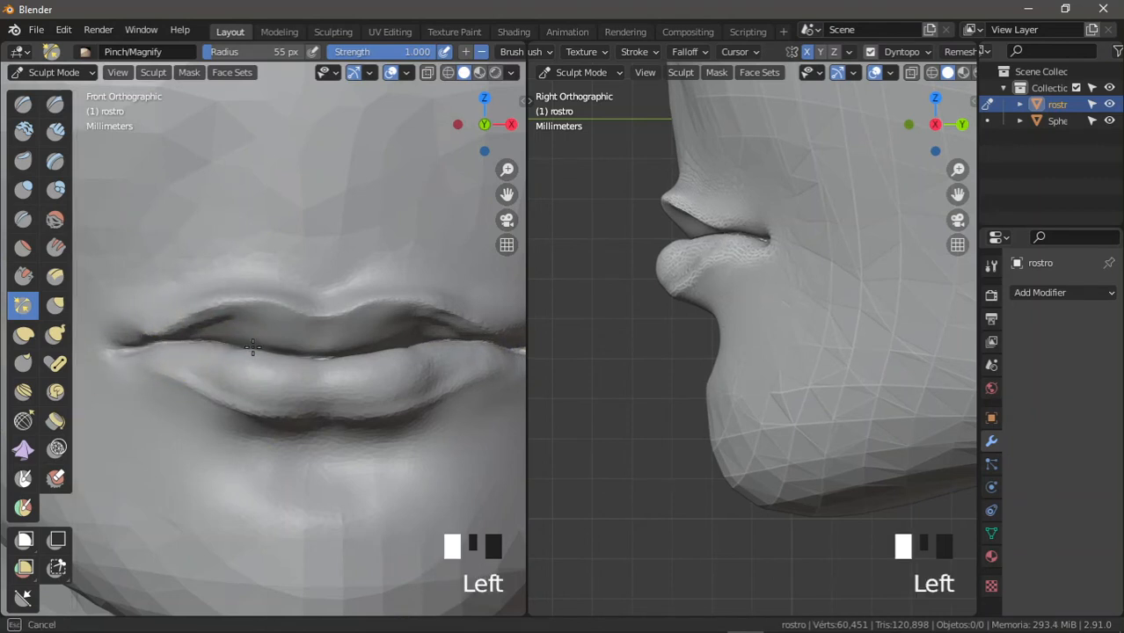
{"action": "left_click_drag", "start_coordinate": [253, 347], "coordinate": [401, 352]}
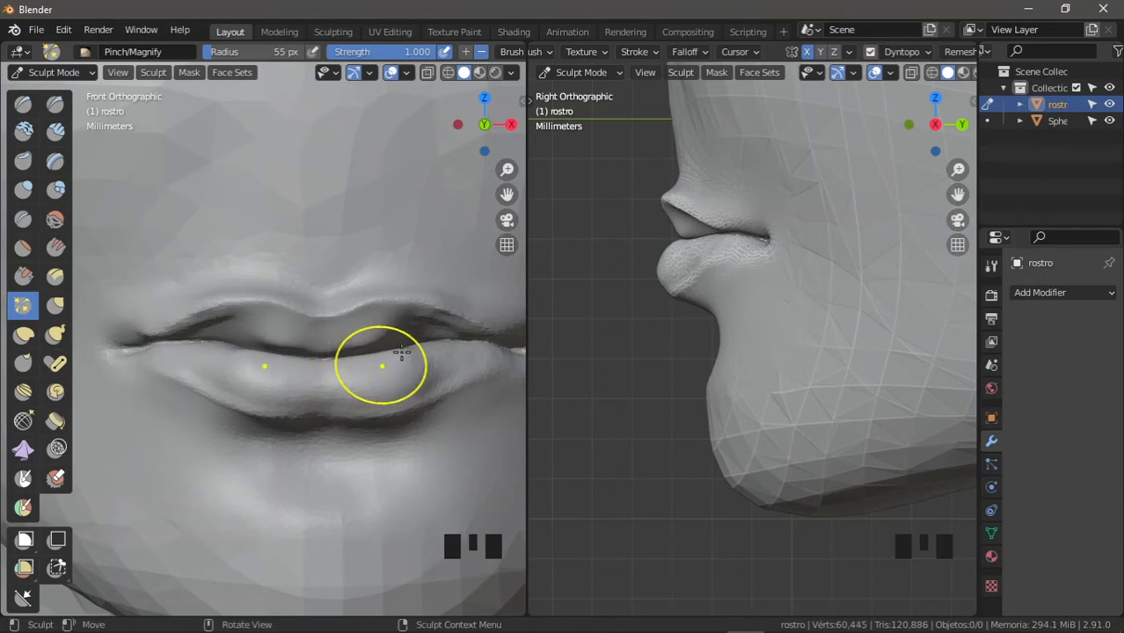
Step: Adjust the profile between the lower lip and chin with the Grab brush at a 77 px radius
{"action": "mouse_move", "coordinate": [649, 311]}
{"action": "middle_mouse_down", "text": "shift"}
{"action": "mouse_move", "coordinate": [690, 397]}
{"action": "mouse_move", "coordinate": [654, 317]}
{"action": "middle_mouse_up", "text": "shift"}
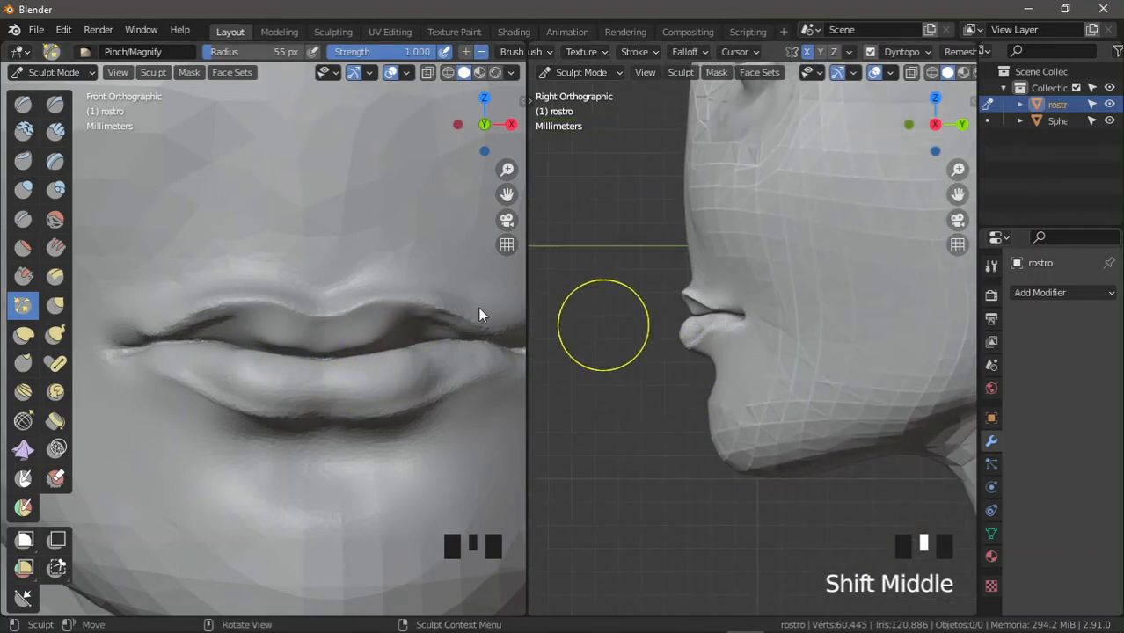
{"action": "middle_click_drag", "start_coordinate": [723, 302], "coordinate": [662, 388], "text": "shift"}
{"action": "left_click", "coordinate": [52, 305]}
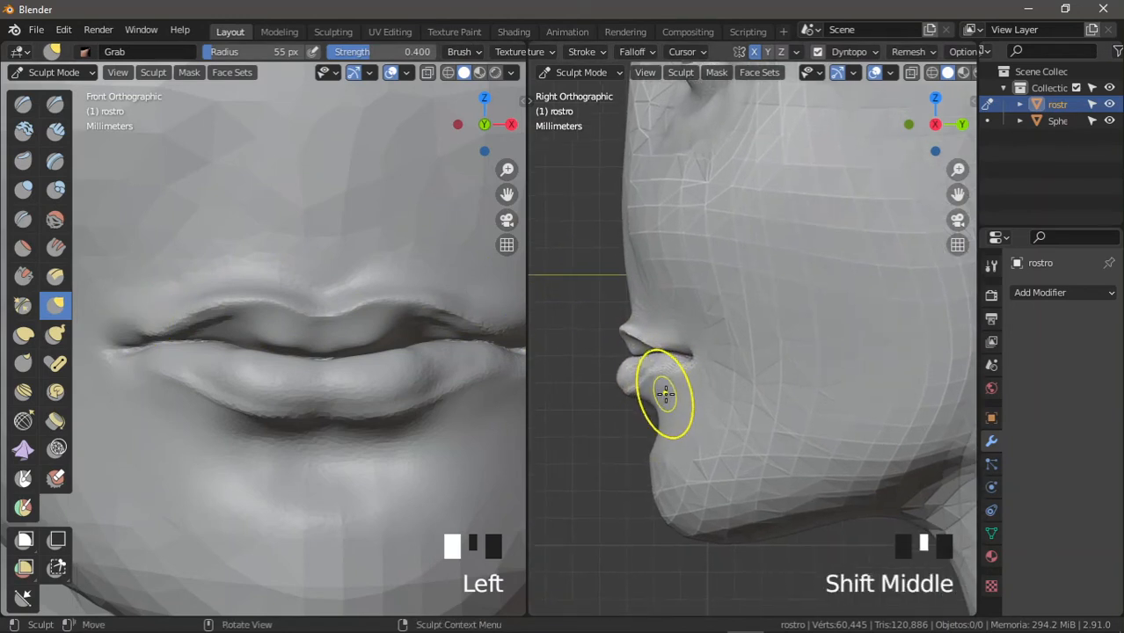
{"action": "key", "text": "f"}
{"action": "left_click", "coordinate": [664, 421]}
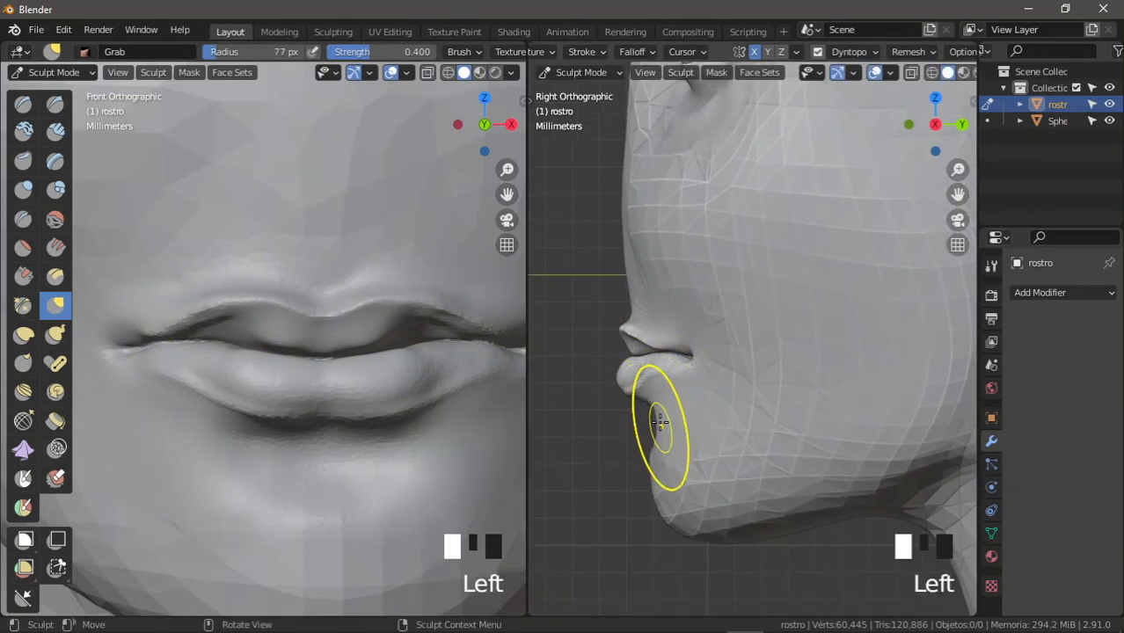
{"action": "middle_click_drag", "start_coordinate": [422, 434], "coordinate": [394, 453], "text": "ctrl"}
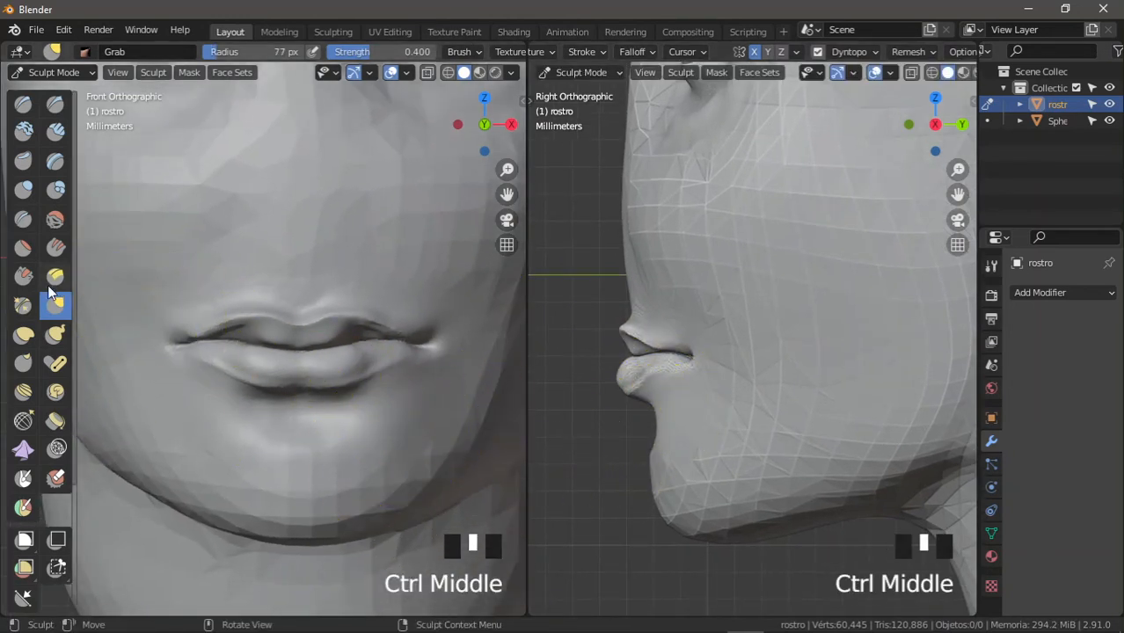
Step: Smooth the chin and the area below the lower lip in profile with the Smooth brush
{"action": "left_click", "coordinate": [56, 223]}
{"action": "middle_click_drag", "start_coordinate": [704, 370], "coordinate": [704, 343], "text": "shift"}
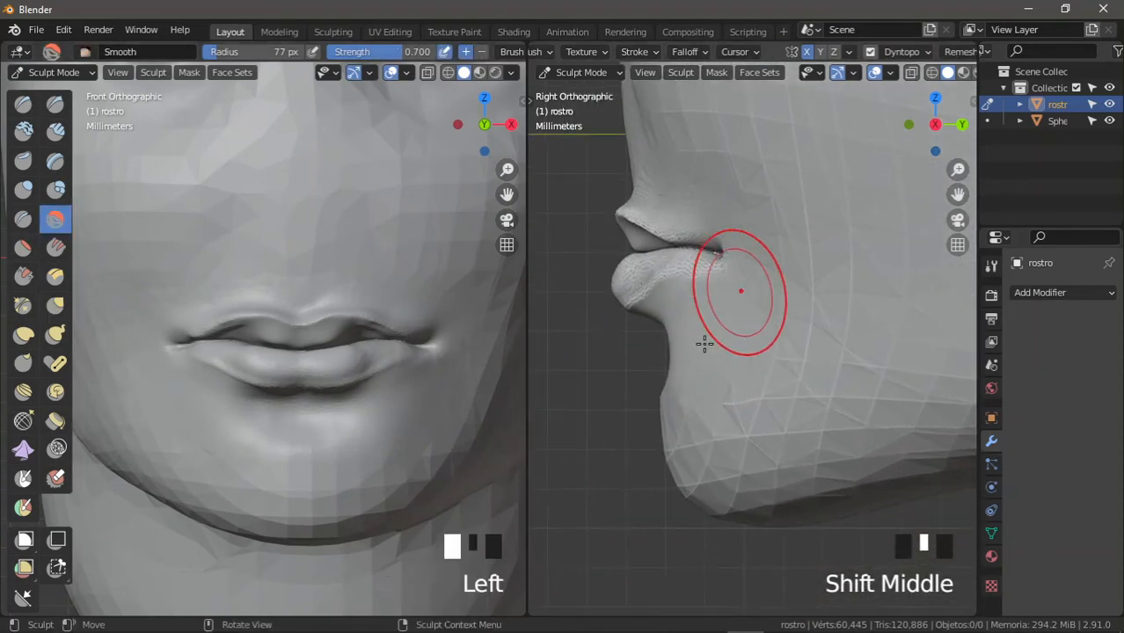
{"action": "left_click", "coordinate": [656, 396]}
{"action": "left_click_drag", "start_coordinate": [661, 408], "coordinate": [677, 489]}
{"action": "middle_click_drag", "start_coordinate": [690, 347], "coordinate": [684, 368], "text": "ctrl"}
{"action": "left_click_drag", "start_coordinate": [683, 371], "coordinate": [685, 359]}
{"action": "middle_click_drag", "start_coordinate": [739, 304], "coordinate": [724, 367], "text": "ctrl"}
{"action": "middle_click_drag", "start_coordinate": [747, 298], "coordinate": [683, 322], "text": "shift"}
{"action": "middle_click_drag", "start_coordinate": [366, 279], "coordinate": [349, 327], "text": "ctrl"}
{"action": "middle_click_drag", "start_coordinate": [349, 327], "coordinate": [325, 290], "text": "shift"}
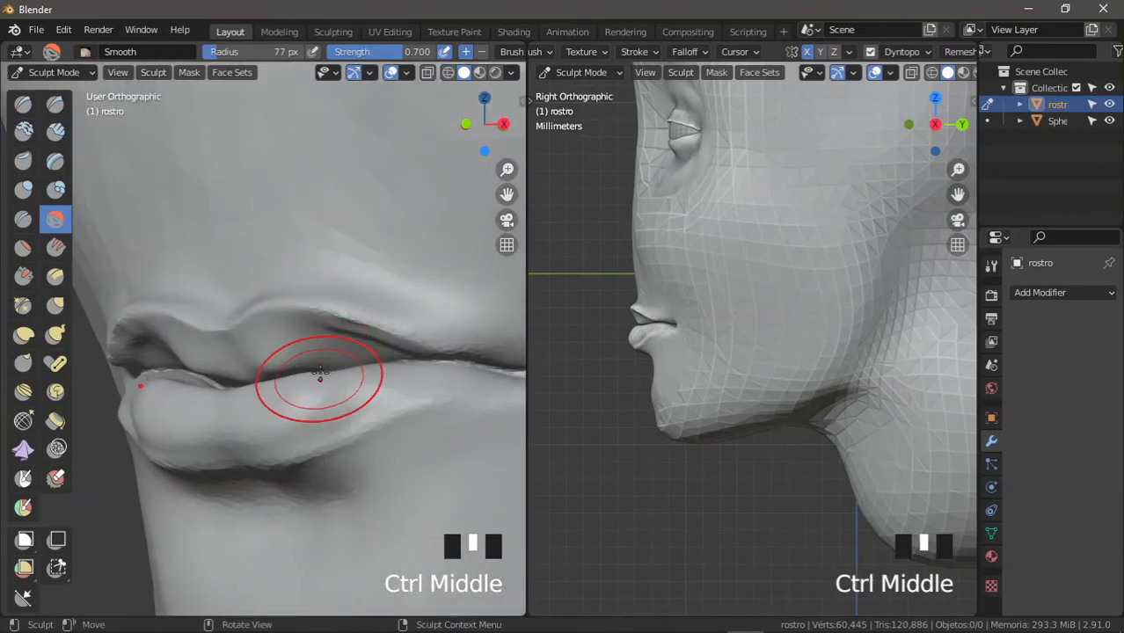
Step: Smooth the surface of the upper lip toward the mouth corner with the Smooth brush at a 77 px radius
{"action": "middle_click_drag", "start_coordinate": [182, 351], "coordinate": [348, 328]}
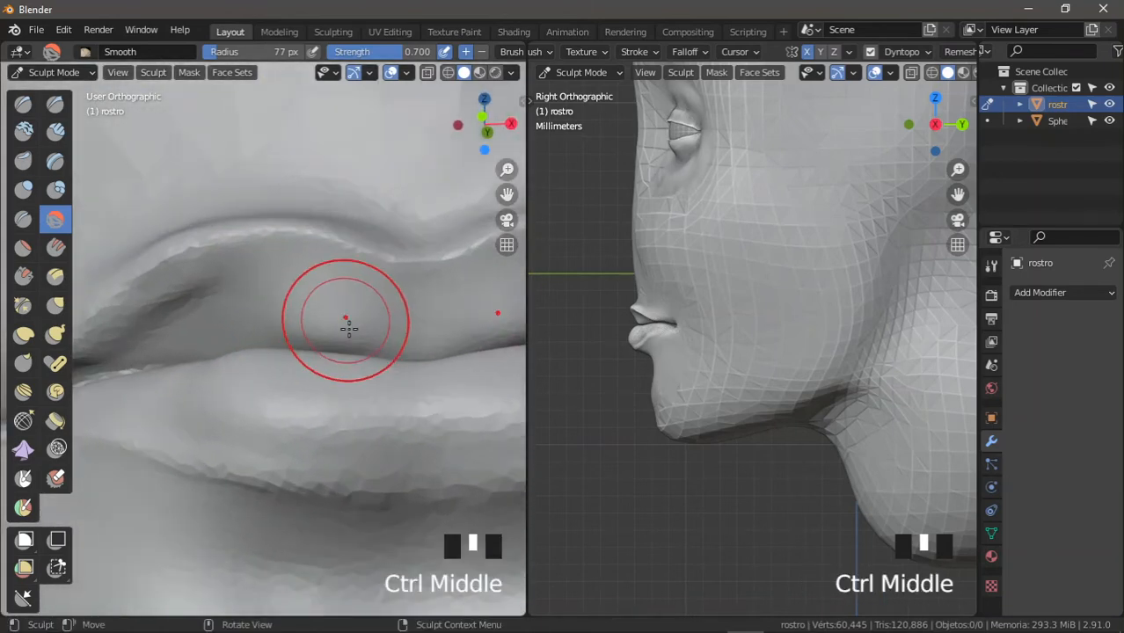
{"action": "left_click_drag", "start_coordinate": [350, 327], "coordinate": [312, 308]}
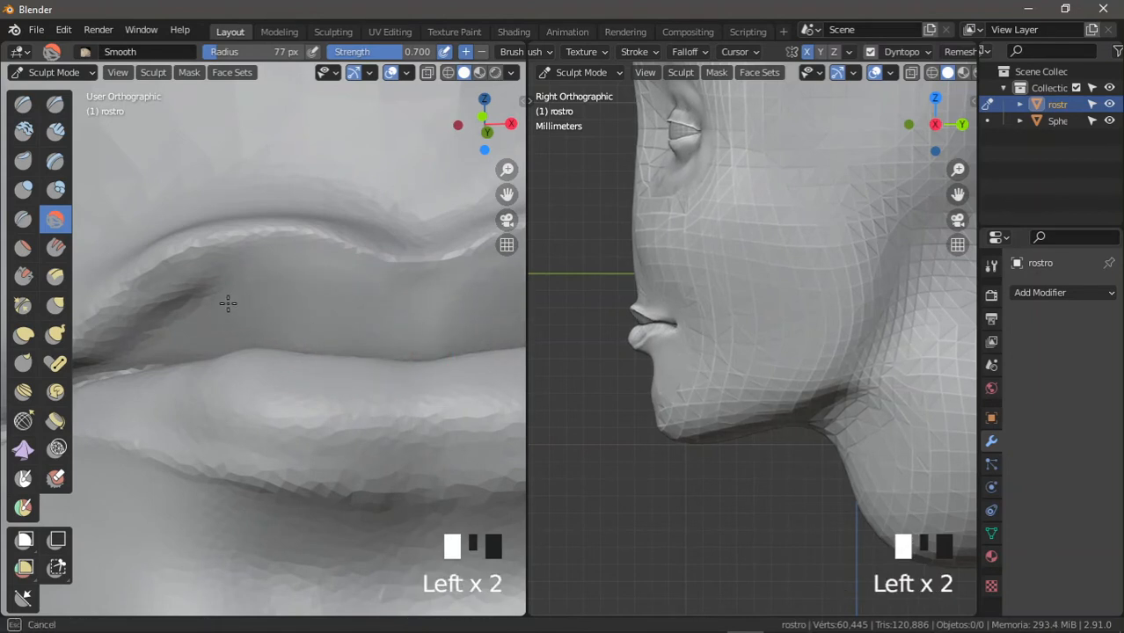
{"action": "middle_click_drag", "start_coordinate": [202, 310], "coordinate": [276, 316], "text": "shift"}
{"action": "left_click_drag", "start_coordinate": [276, 316], "coordinate": [237, 328]}
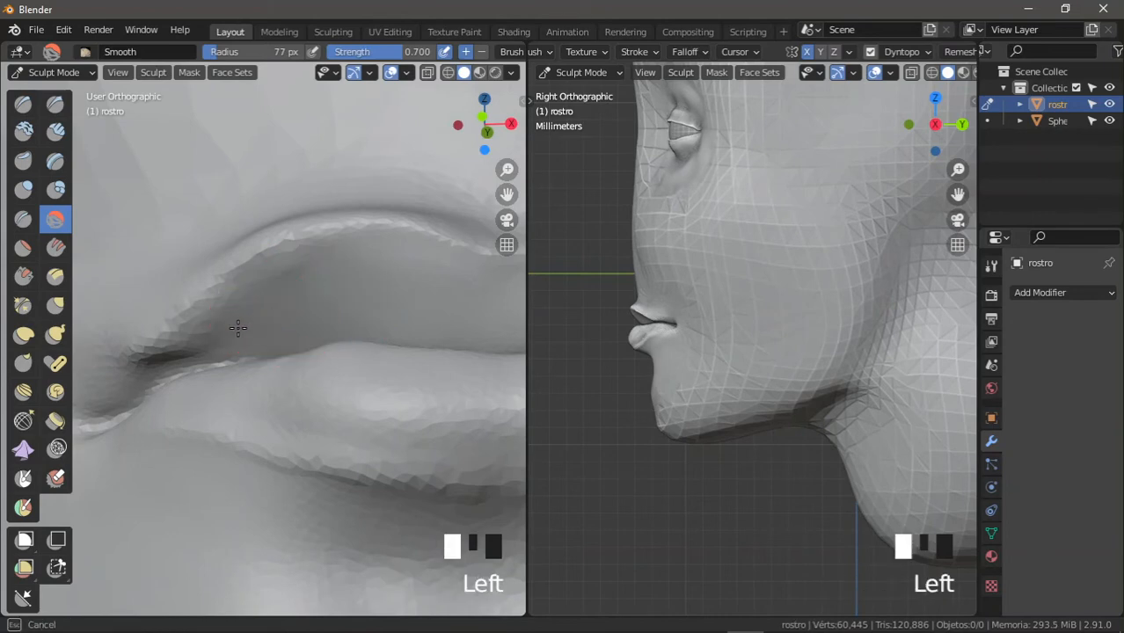
Step: Smooth the upper lip's outer edge and the skin above and below the mouth corner
{"action": "middle_click_drag", "start_coordinate": [242, 326], "coordinate": [377, 297]}
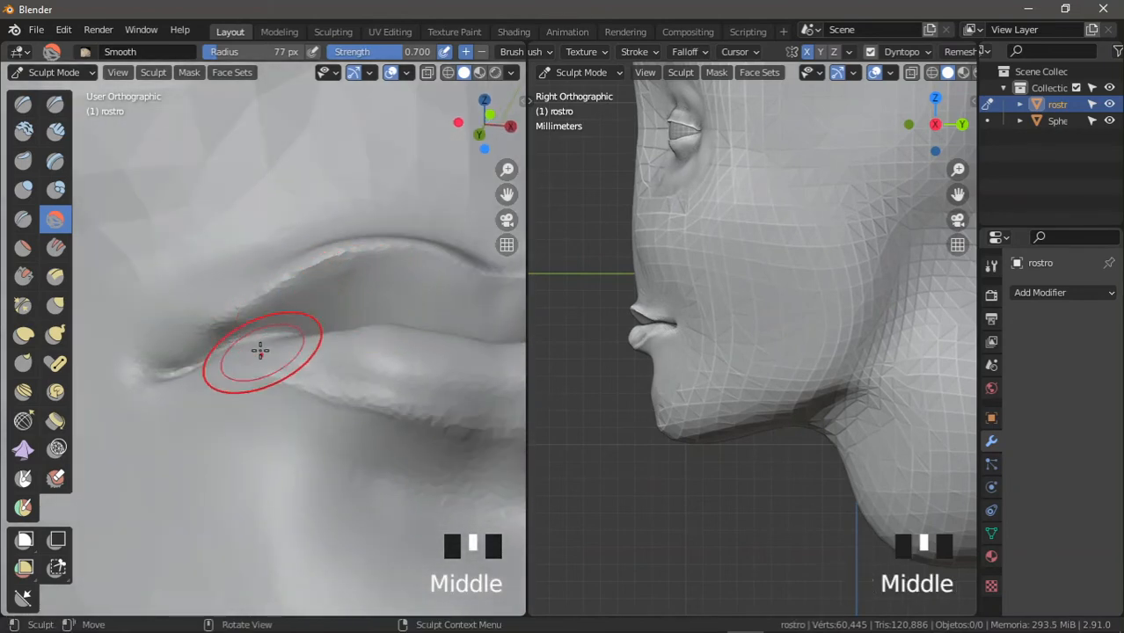
{"action": "left_click_drag", "start_coordinate": [190, 315], "coordinate": [236, 265]}
{"action": "middle_click_drag", "start_coordinate": [170, 286], "coordinate": [203, 324], "text": "shift"}
{"action": "left_click_drag", "start_coordinate": [208, 321], "coordinate": [236, 309]}
{"action": "middle_click_drag", "start_coordinate": [289, 300], "coordinate": [297, 356], "text": "ctrl"}
{"action": "mouse_move", "coordinate": [309, 299]}
{"action": "middle_mouse_down"}
{"action": "mouse_move", "coordinate": [341, 294]}
{"action": "mouse_move", "coordinate": [370, 338]}
{"action": "middle_mouse_up"}
{"action": "middle_click_drag", "start_coordinate": [351, 387], "coordinate": [346, 358], "text": "ctrl"}
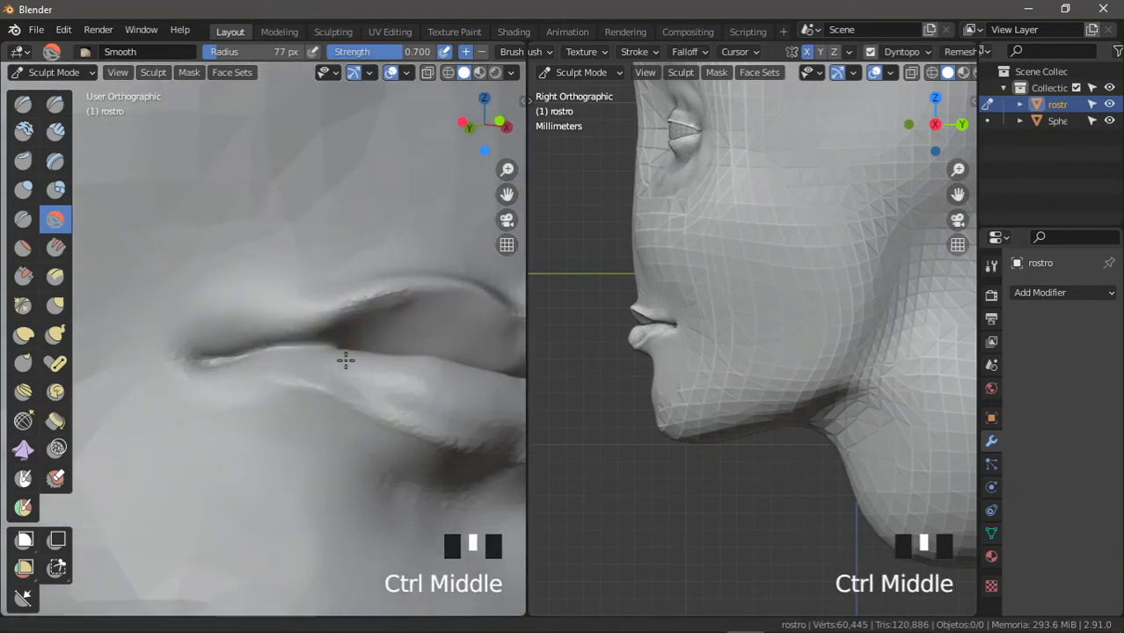
{"action": "mouse_move", "coordinate": [253, 428]}
{"action": "left_mouse_down"}
{"action": "mouse_move", "coordinate": [236, 418]}
{"action": "mouse_move", "coordinate": [254, 408]}
{"action": "left_mouse_up"}
Step: Reshape the forward curve of the lips with the Grab brush at a 113 px radius
{"action": "middle_click_drag", "start_coordinate": [305, 453], "coordinate": [311, 498], "text": "ctrl"}
{"action": "mouse_move", "coordinate": [352, 403]}
{"action": "middle_mouse_down", "text": "shift"}
{"action": "mouse_move", "coordinate": [233, 361]}
{"action": "mouse_move", "coordinate": [308, 369]}
{"action": "middle_mouse_up", "text": "shift"}
{"action": "mouse_move", "coordinate": [300, 359]}
{"action": "middle_mouse_down", "text": "shift"}
{"action": "mouse_move", "coordinate": [348, 359]}
{"action": "mouse_move", "coordinate": [315, 307]}
{"action": "mouse_move", "coordinate": [326, 263]}
{"action": "mouse_move", "coordinate": [365, 282]}
{"action": "mouse_move", "coordinate": [351, 331]}
{"action": "mouse_move", "coordinate": [333, 321]}
{"action": "mouse_move", "coordinate": [301, 346]}
{"action": "mouse_move", "coordinate": [262, 401]}
{"action": "mouse_move", "coordinate": [220, 390]}
{"action": "mouse_move", "coordinate": [296, 396]}
{"action": "mouse_move", "coordinate": [259, 407]}
{"action": "mouse_move", "coordinate": [132, 253]}
{"action": "middle_mouse_up", "text": "shift"}
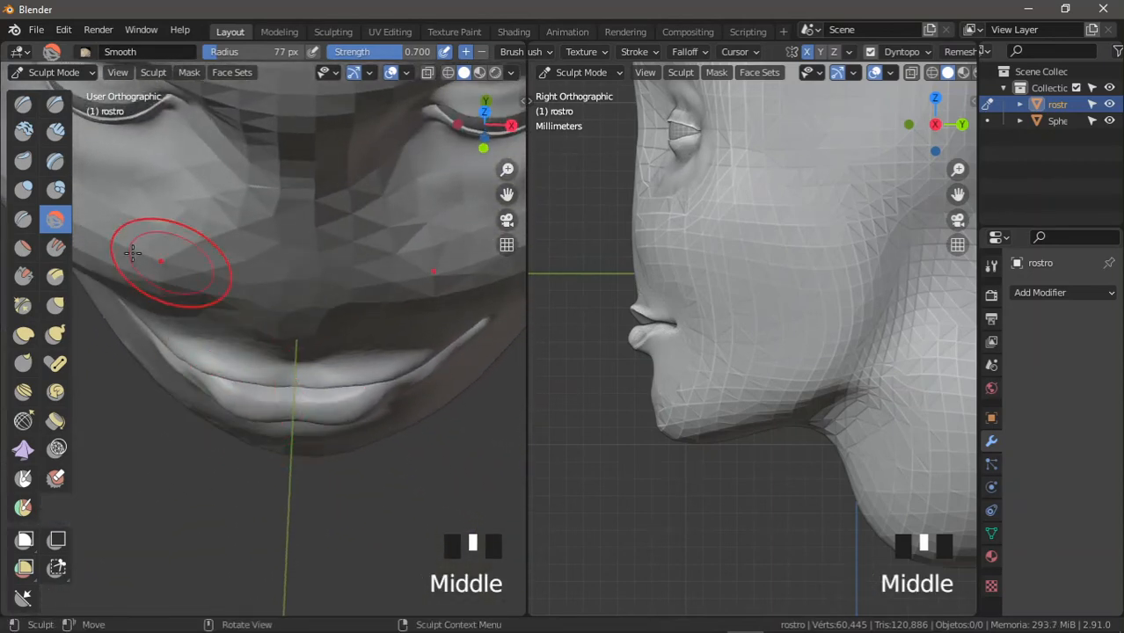
{"action": "left_click", "coordinate": [54, 304]}
{"action": "mouse_move", "coordinate": [229, 351]}
{"action": "middle_mouse_down", "text": "shift"}
{"action": "mouse_move", "coordinate": [335, 428]}
{"action": "mouse_move", "coordinate": [323, 393]}
{"action": "middle_mouse_up", "text": "shift"}
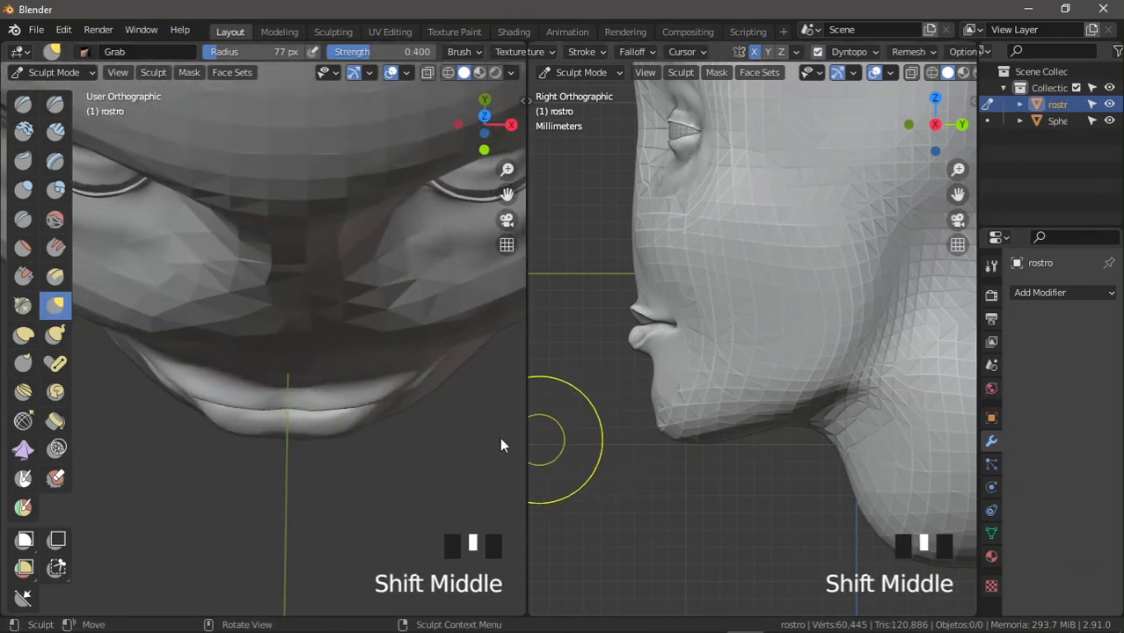
{"action": "mouse_move", "coordinate": [338, 435]}
{"action": "middle_mouse_down", "text": "ctrl"}
{"action": "mouse_move", "coordinate": [310, 470]}
{"action": "mouse_move", "coordinate": [344, 464]}
{"action": "middle_mouse_up", "text": "ctrl"}
{"action": "key", "text": "f"}
{"action": "left_click", "coordinate": [331, 479]}
{"action": "mouse_move", "coordinate": [614, 427]}
{"action": "middle_mouse_down", "text": "shift"}
{"action": "mouse_move", "coordinate": [708, 377]}
{"action": "mouse_move", "coordinate": [684, 354]}
{"action": "middle_mouse_up", "text": "shift"}
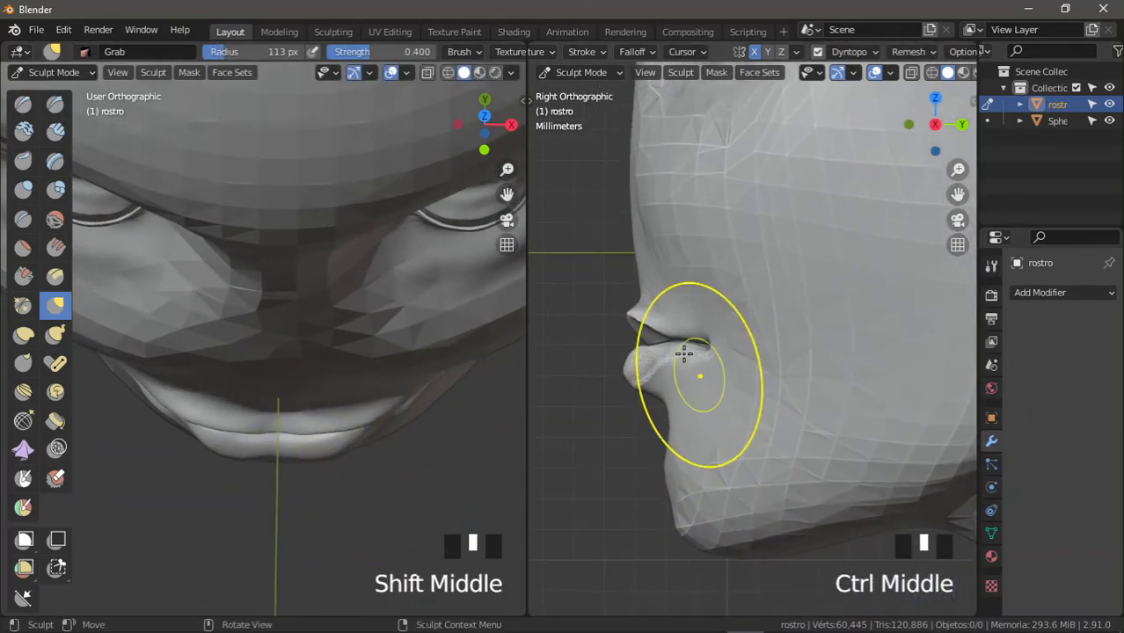
{"action": "left_click_drag", "start_coordinate": [684, 355], "coordinate": [647, 340]}
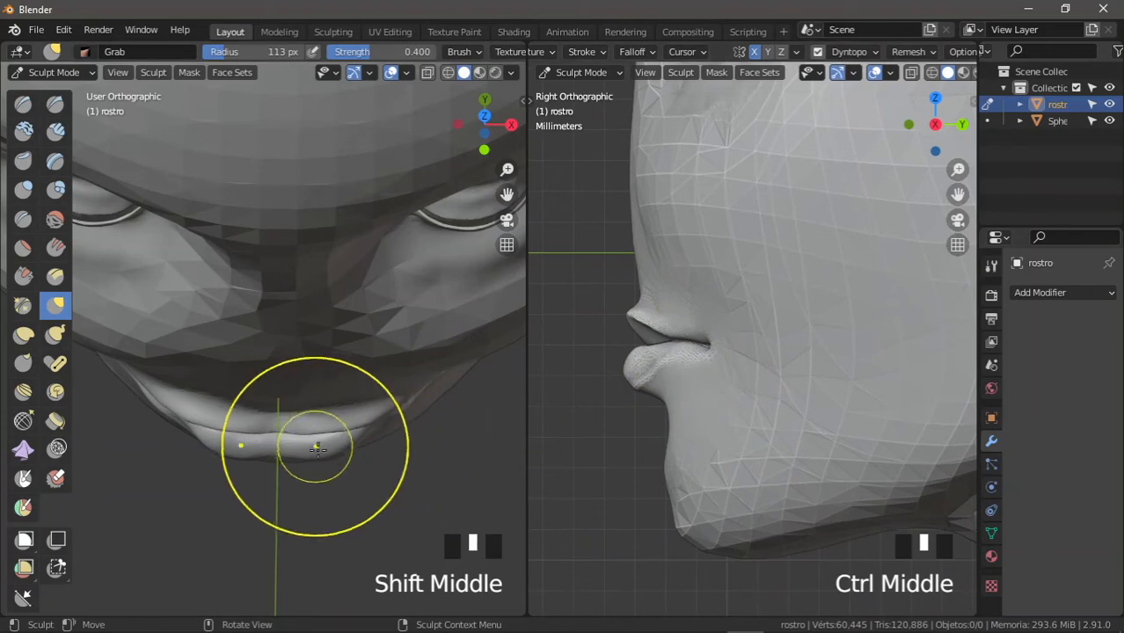
{"action": "left_click_drag", "start_coordinate": [321, 452], "coordinate": [333, 452]}
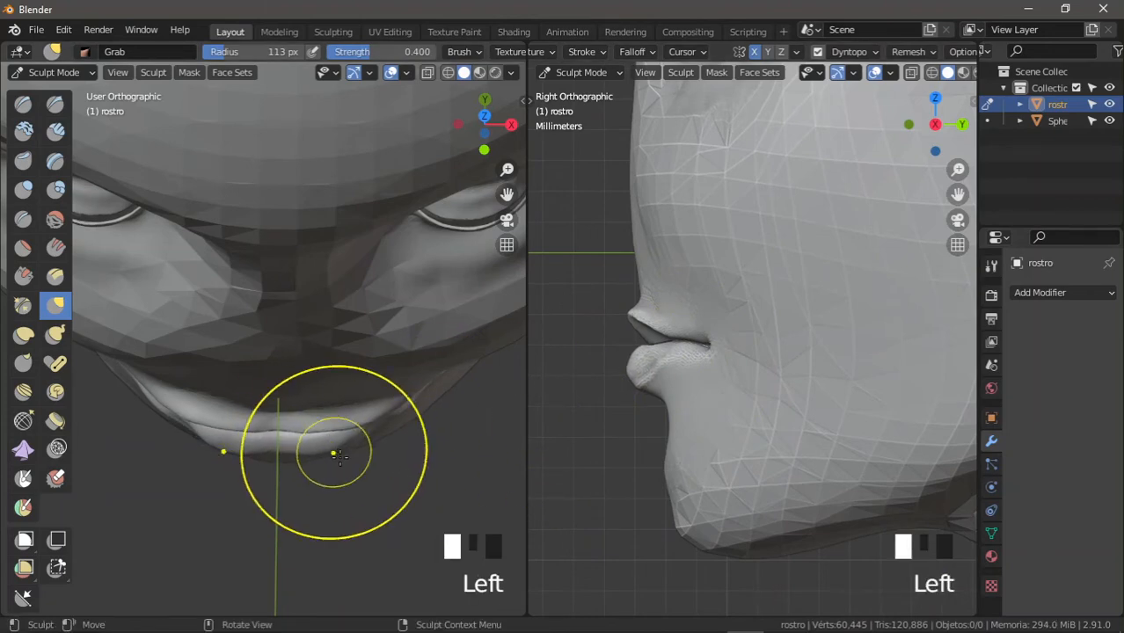
Step: Viewing the mouth from below, adjust the cheek beside the mouth corner and the upper lip's contour with the Grab brush
{"action": "mouse_move", "coordinate": [341, 467]}
{"action": "middle_mouse_down"}
{"action": "mouse_move", "coordinate": [352, 309]}
{"action": "mouse_move", "coordinate": [336, 229]}
{"action": "mouse_move", "coordinate": [339, 244]}
{"action": "middle_mouse_up"}
{"action": "mouse_move", "coordinate": [397, 283]}
{"action": "left_mouse_down"}
{"action": "mouse_move", "coordinate": [394, 300]}
{"action": "mouse_move", "coordinate": [415, 261]}
{"action": "mouse_move", "coordinate": [442, 268]}
{"action": "left_mouse_up"}
{"action": "left_click", "coordinate": [443, 269]}
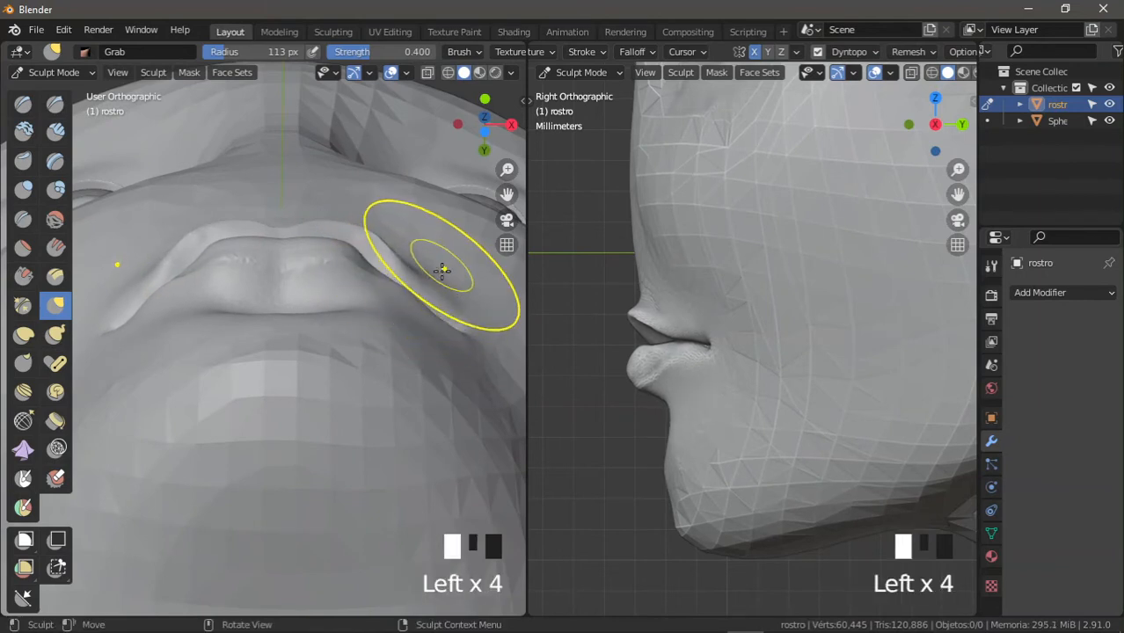
{"action": "left_click_drag", "start_coordinate": [377, 231], "coordinate": [371, 238]}
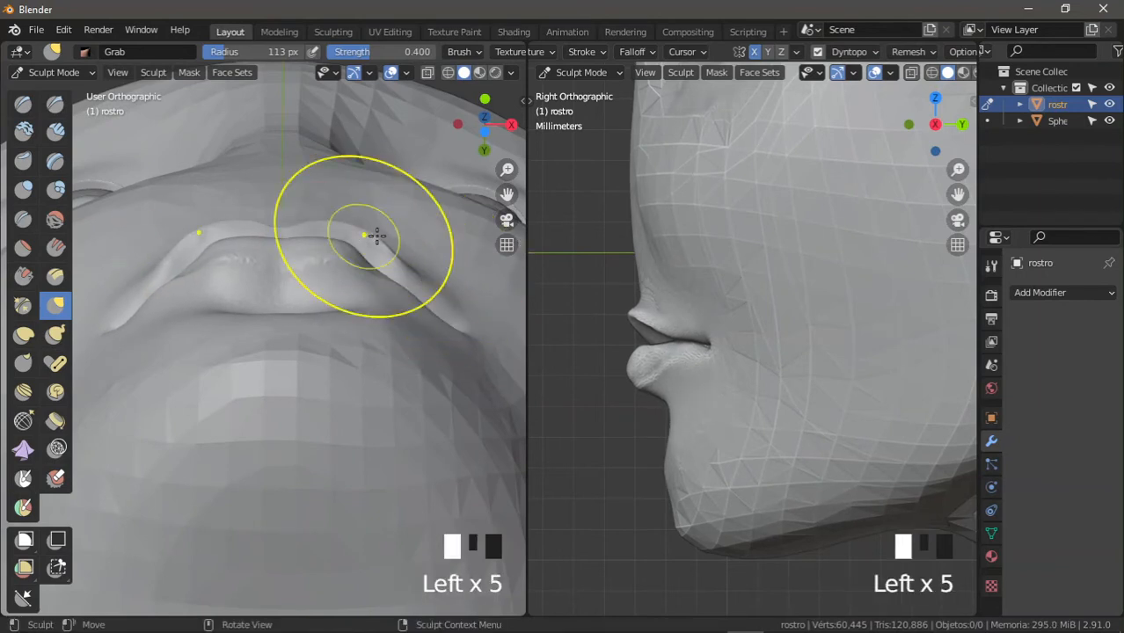
Step: Try to carve the smile line above the mouth corner with the Crease brush at a 64 px radius, then undo the stroke
{"action": "mouse_move", "coordinate": [371, 238]}
{"action": "middle_mouse_down", "text": "ctrl"}
{"action": "mouse_move", "coordinate": [365, 296]}
{"action": "mouse_move", "coordinate": [361, 282]}
{"action": "mouse_move", "coordinate": [275, 337]}
{"action": "mouse_move", "coordinate": [271, 364]}
{"action": "mouse_move", "coordinate": [233, 382]}
{"action": "mouse_move", "coordinate": [258, 384]}
{"action": "mouse_move", "coordinate": [254, 406]}
{"action": "mouse_move", "coordinate": [291, 389]}
{"action": "mouse_move", "coordinate": [401, 404]}
{"action": "mouse_move", "coordinate": [376, 401]}
{"action": "mouse_move", "coordinate": [380, 418]}
{"action": "middle_mouse_up", "text": "ctrl"}
{"action": "key", "text": "KP_1"}
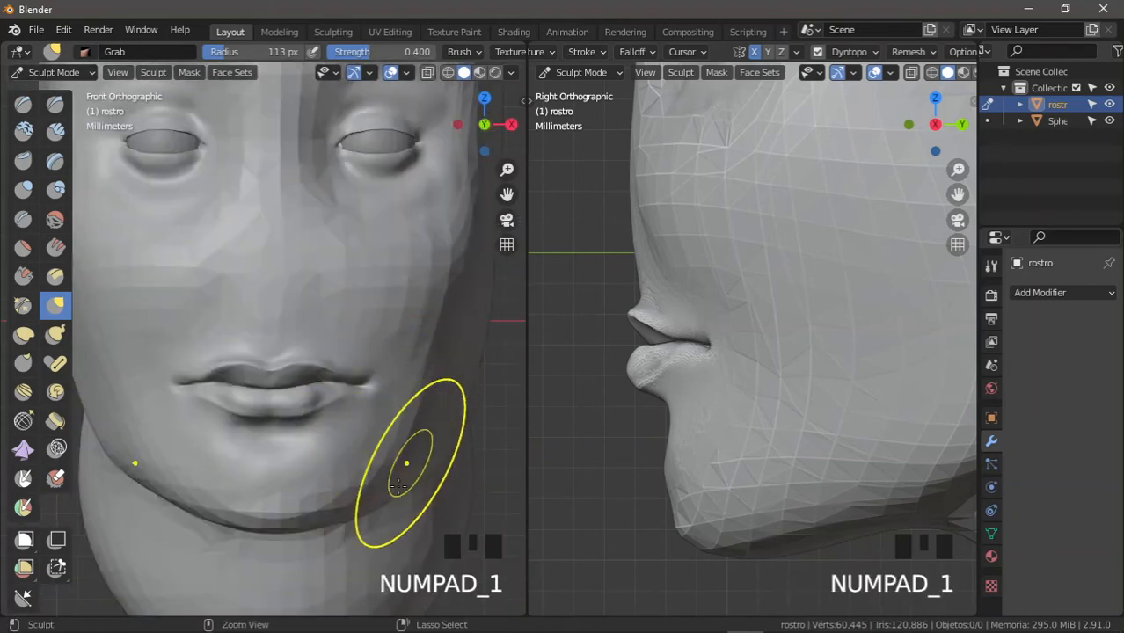
{"action": "middle_click_drag", "start_coordinate": [412, 492], "coordinate": [373, 371], "text": "ctrl"}
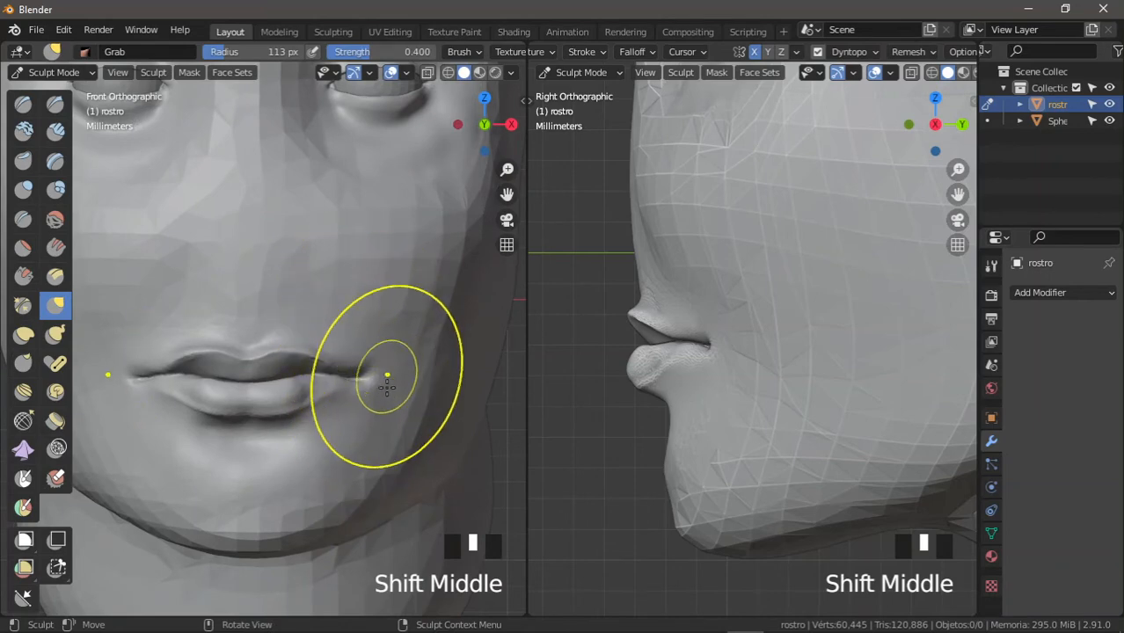
{"action": "middle_click_drag", "start_coordinate": [773, 326], "coordinate": [704, 445], "text": "ctrl"}
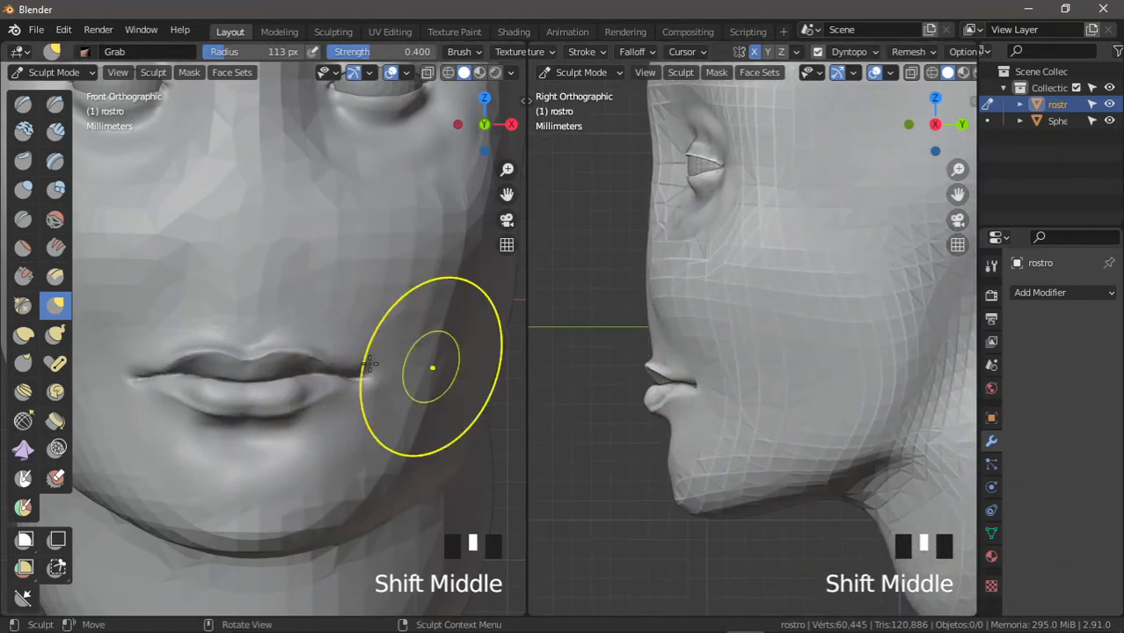
{"action": "left_click", "coordinate": [24, 220]}
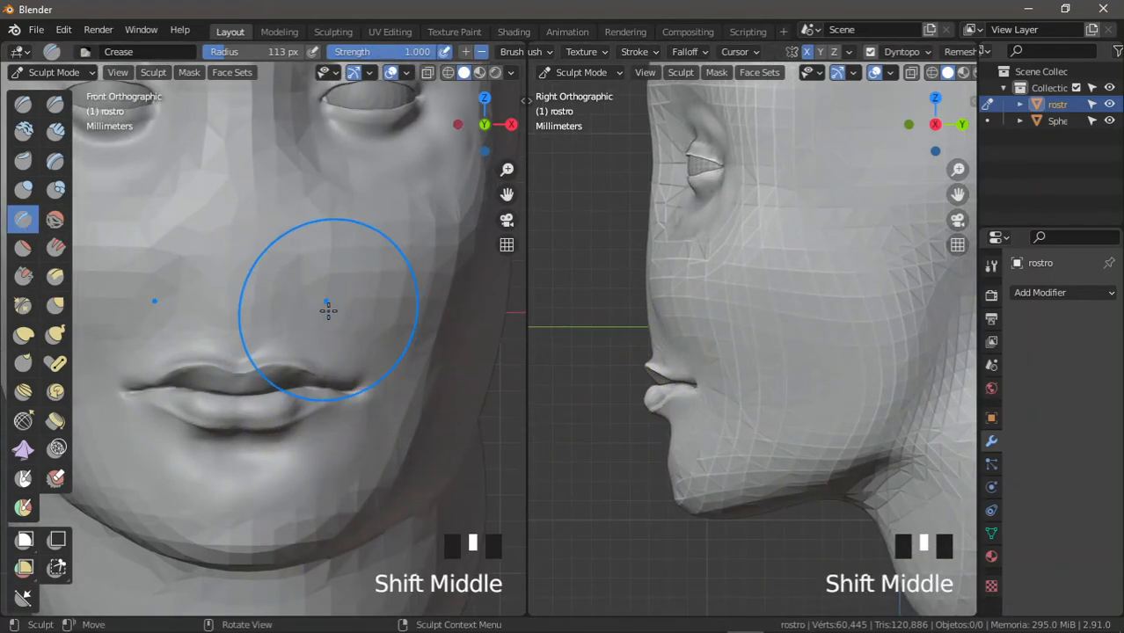
{"action": "key", "text": "f"}
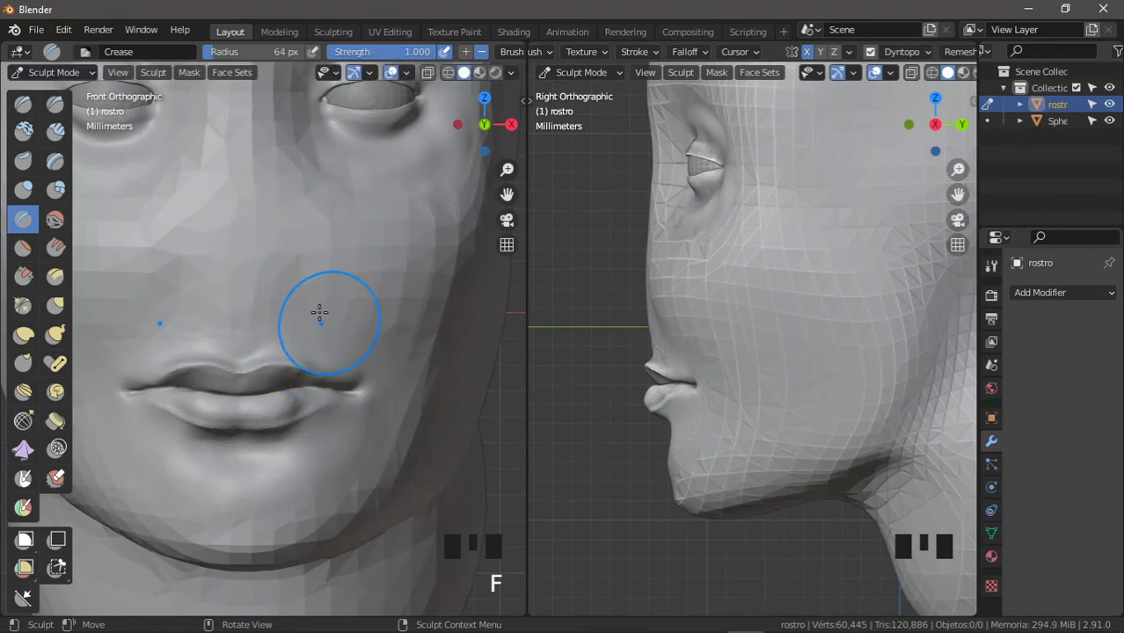
{"action": "left_click", "coordinate": [302, 259]}
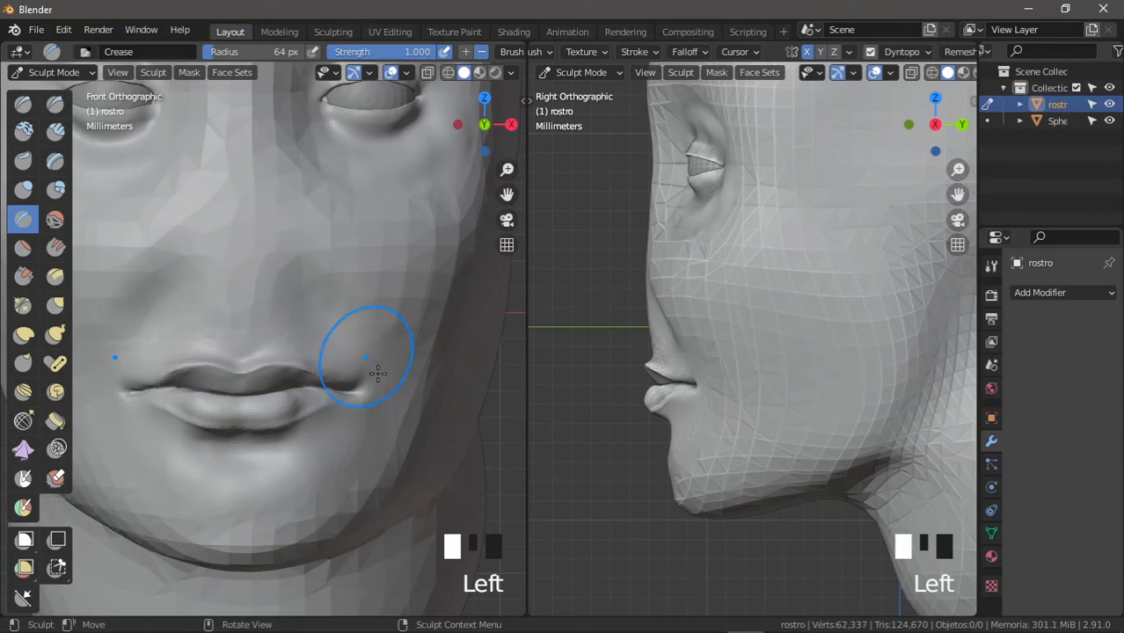
{"action": "key", "text": "ctrl+z"}
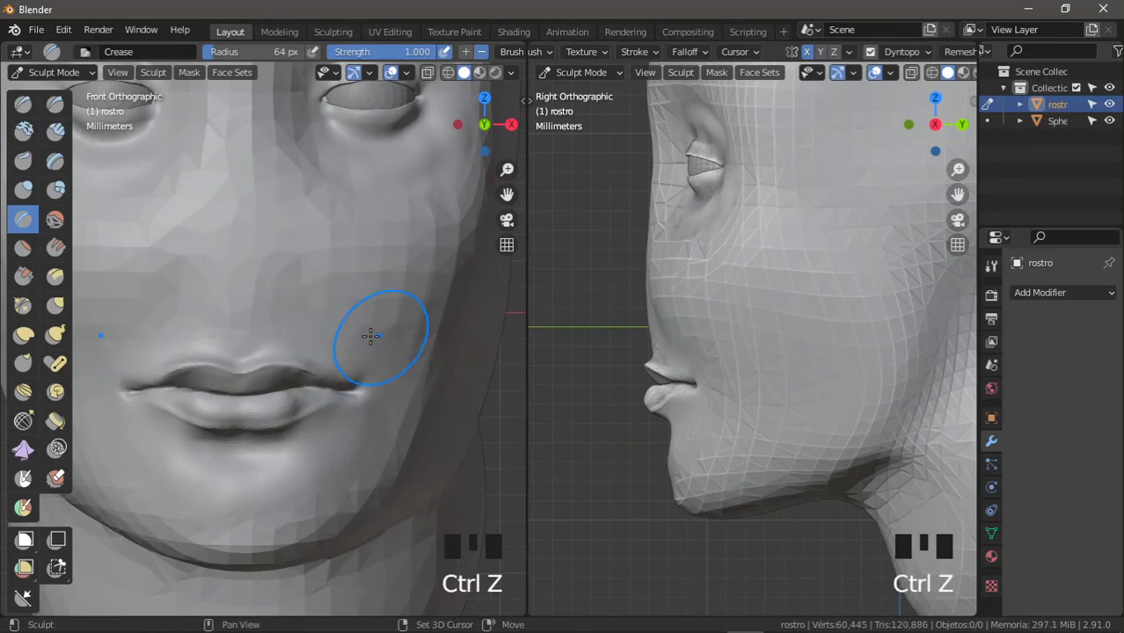
Step: Carve the smile lines and a fold beside the mouth corner with the Crease brush at 14 px radius and 1.000 strength
{"action": "middle_click_drag", "start_coordinate": [362, 343], "coordinate": [378, 358], "text": "shift"}
{"action": "key", "text": "shift+f"}
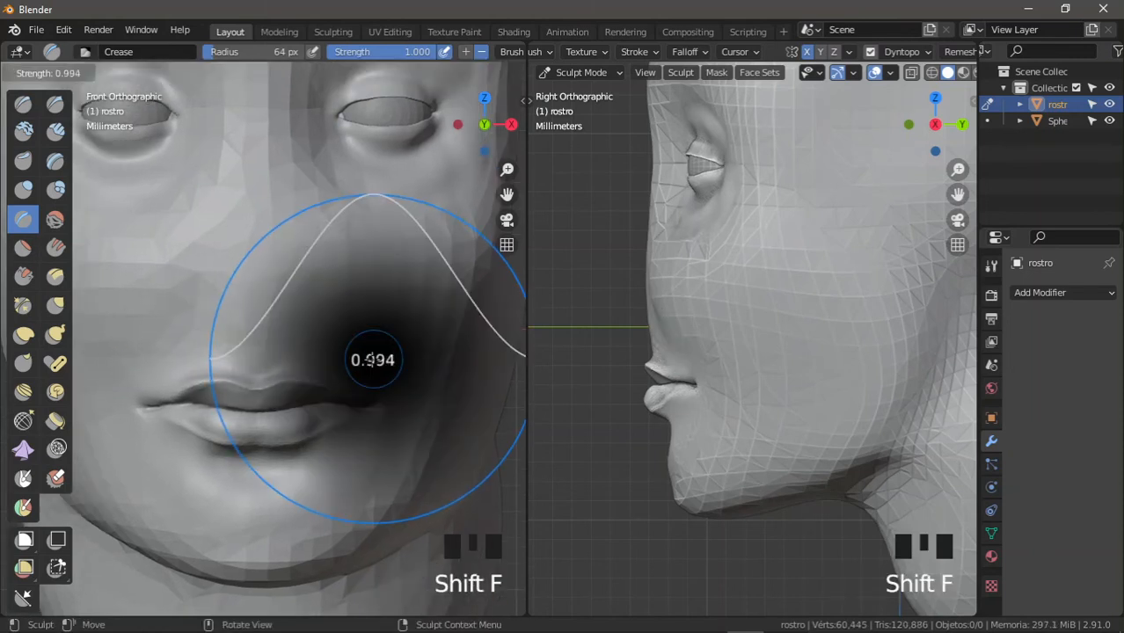
{"action": "left_click", "coordinate": [413, 363]}
{"action": "key", "text": "f"}
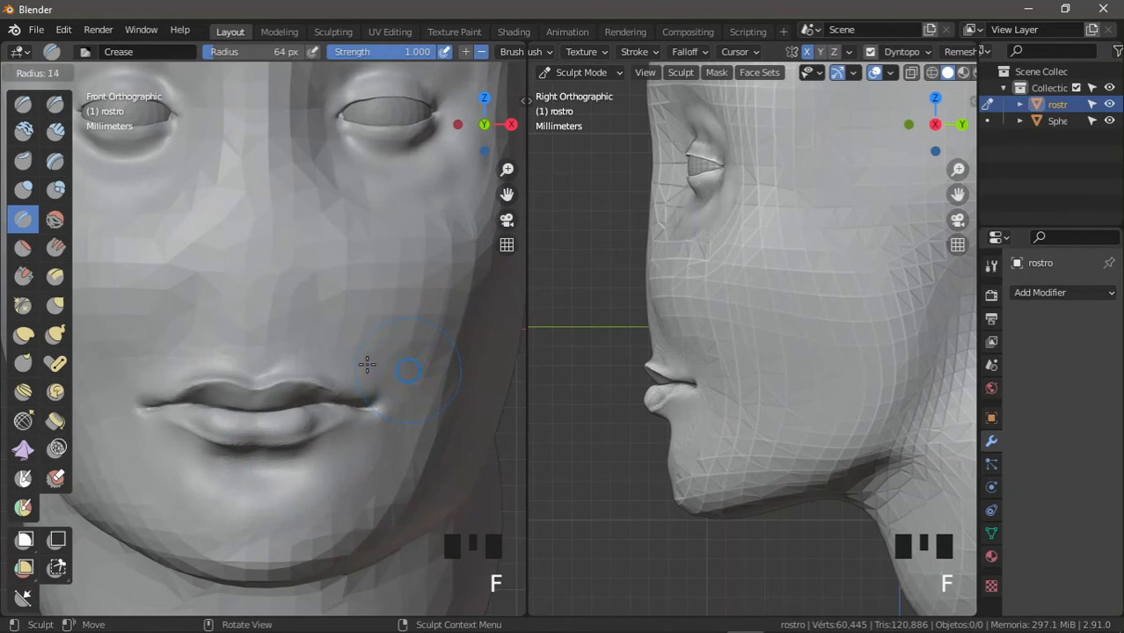
{"action": "left_click", "coordinate": [368, 363]}
{"action": "left_click_drag", "start_coordinate": [327, 297], "coordinate": [355, 333]}
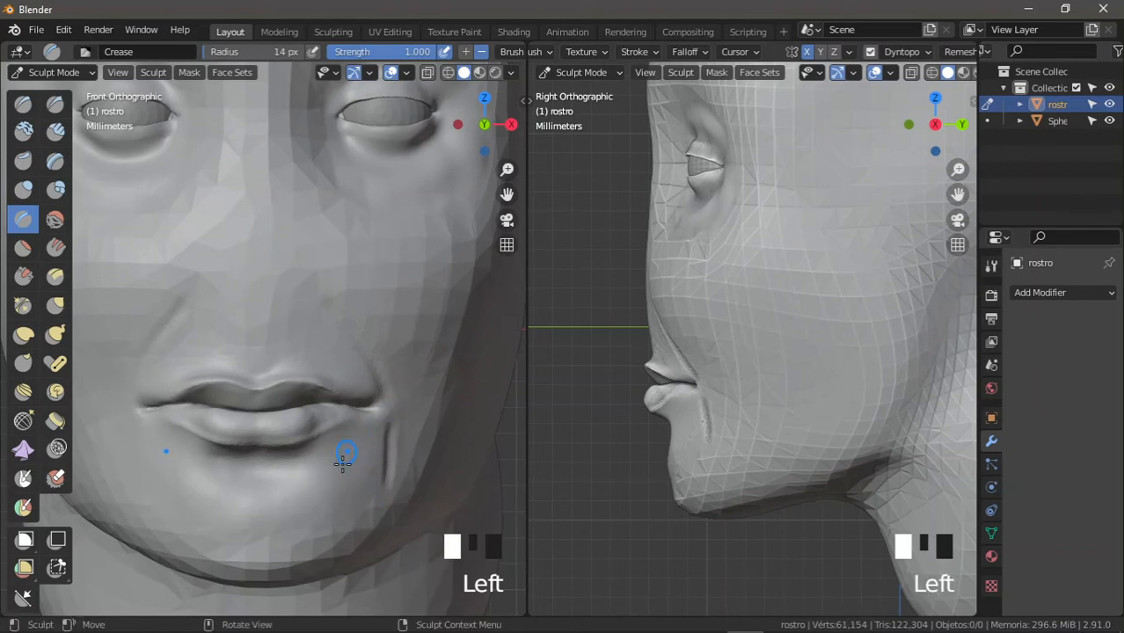
Step: Adjust the chin's lower edge and the jawline from the front with the Grab brush at a 63 px radius
{"action": "middle_click_drag", "start_coordinate": [289, 540], "coordinate": [123, 317], "text": "ctrl"}
{"action": "left_click", "coordinate": [54, 306]}
{"action": "middle_click_drag", "start_coordinate": [238, 299], "coordinate": [280, 387], "text": "ctrl"}
{"action": "middle_click_drag", "start_coordinate": [286, 387], "coordinate": [290, 384], "text": "shift"}
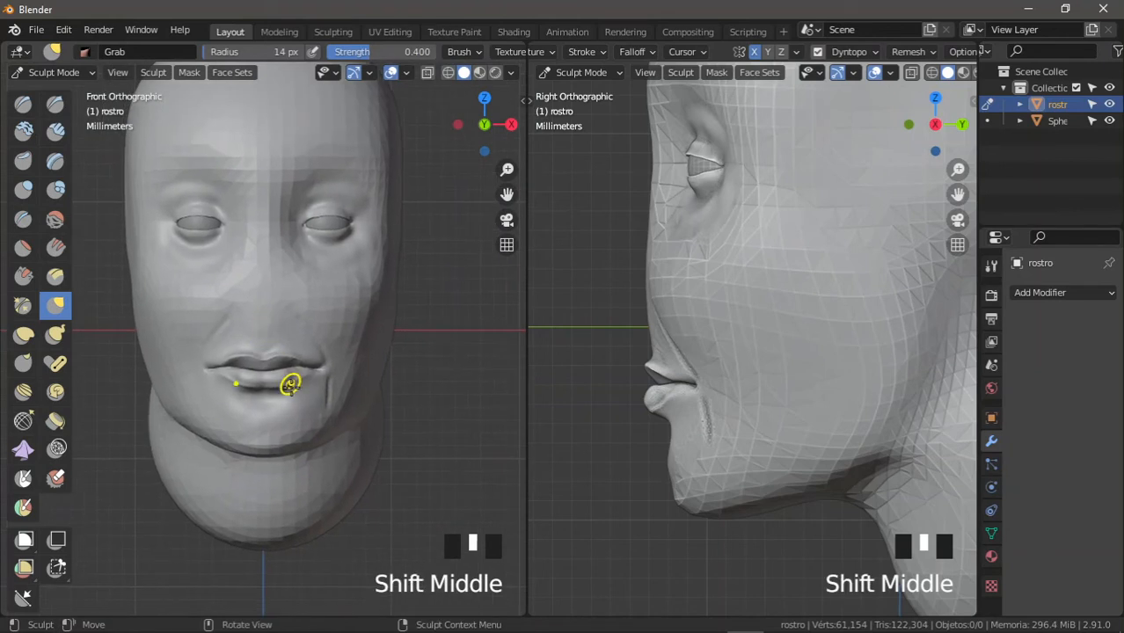
{"action": "key", "text": "f"}
{"action": "left_click", "coordinate": [320, 407]}
{"action": "mouse_move", "coordinate": [238, 446]}
{"action": "left_mouse_down"}
{"action": "mouse_move", "coordinate": [227, 455]}
{"action": "mouse_move", "coordinate": [239, 454]}
{"action": "left_mouse_up"}
{"action": "mouse_move", "coordinate": [238, 454]}
{"action": "middle_mouse_down", "text": "ctrl"}
{"action": "mouse_move", "coordinate": [244, 419]}
{"action": "mouse_move", "coordinate": [219, 435]}
{"action": "middle_mouse_up", "text": "ctrl"}
{"action": "left_click_drag", "start_coordinate": [187, 437], "coordinate": [168, 398]}
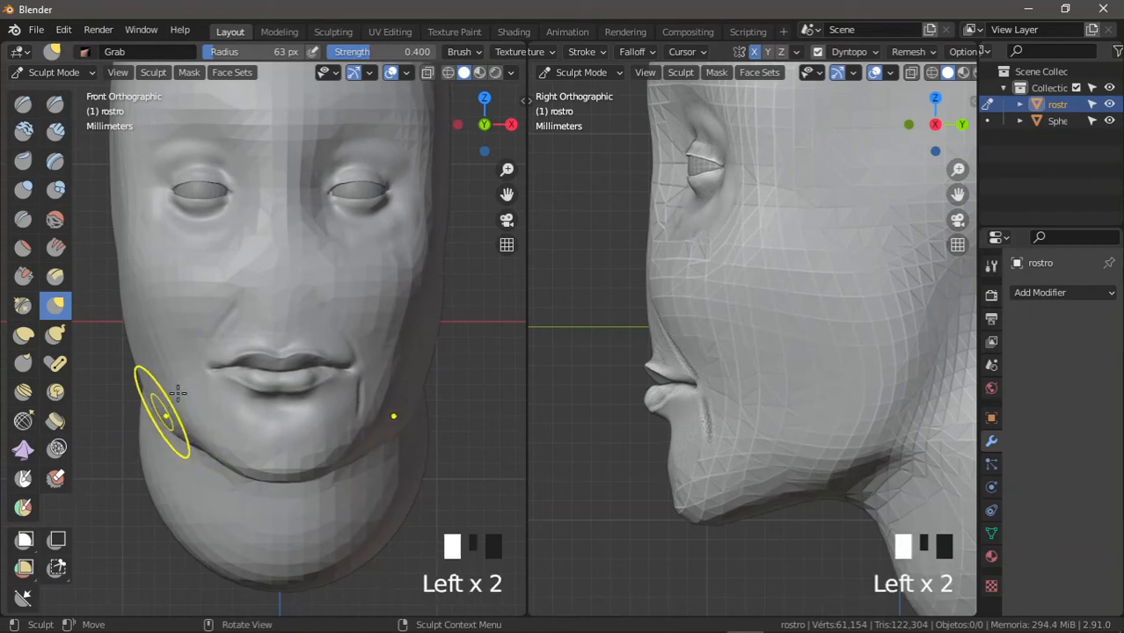
Step: Carve a vertical cleft in the middle of the chin with the Crease brush, reducing its radius to 21 px
{"action": "mouse_move", "coordinate": [168, 397]}
{"action": "middle_mouse_down", "text": "ctrl"}
{"action": "mouse_move", "coordinate": [213, 426]}
{"action": "mouse_move", "coordinate": [260, 378]}
{"action": "mouse_move", "coordinate": [71, 267]}
{"action": "middle_mouse_up", "text": "ctrl"}
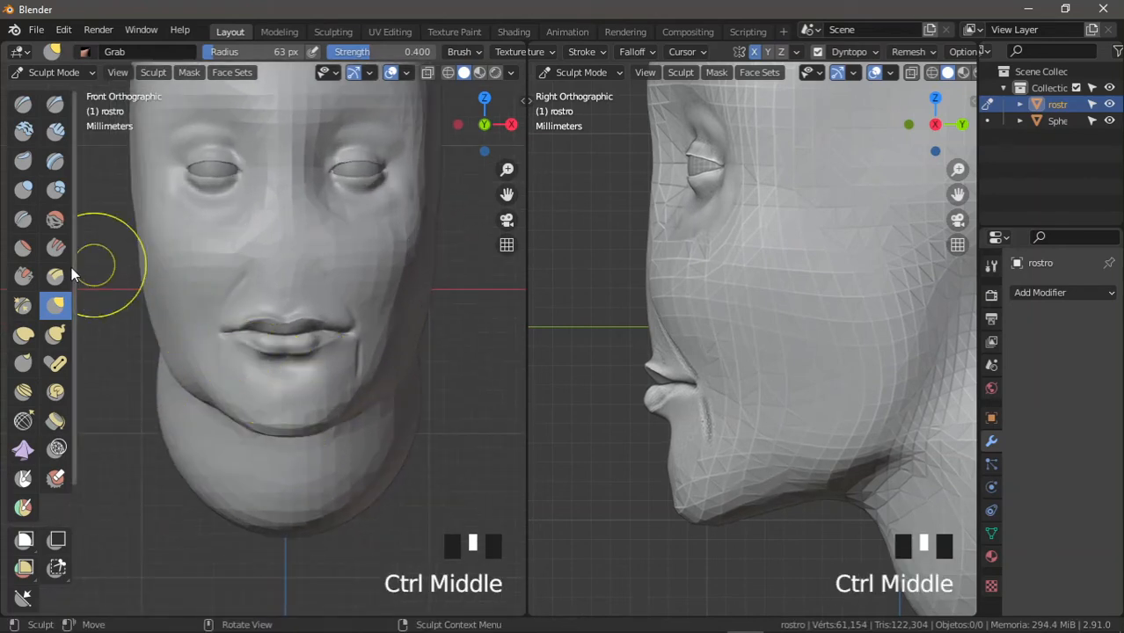
{"action": "left_click", "coordinate": [23, 219]}
{"action": "mouse_move", "coordinate": [294, 382]}
{"action": "middle_mouse_down", "text": "shift"}
{"action": "mouse_move", "coordinate": [294, 250]}
{"action": "mouse_move", "coordinate": [323, 324]}
{"action": "middle_mouse_up", "text": "shift"}
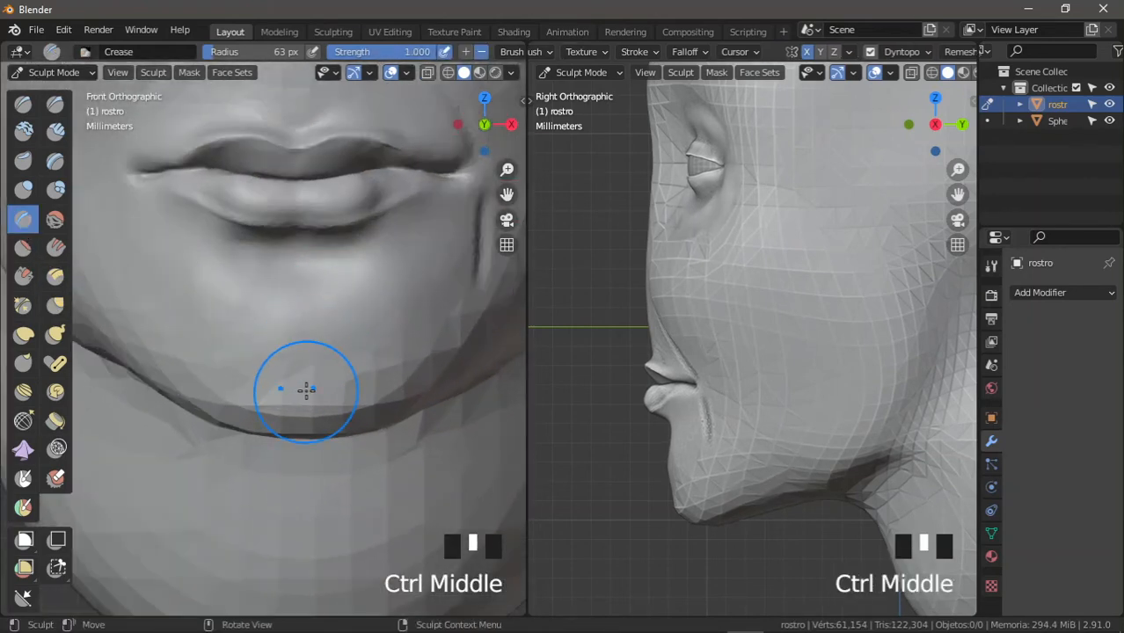
{"action": "left_click_drag", "start_coordinate": [306, 389], "coordinate": [314, 415]}
{"action": "middle_click_drag", "start_coordinate": [313, 415], "coordinate": [314, 431], "text": "shift"}
{"action": "key", "text": "f"}
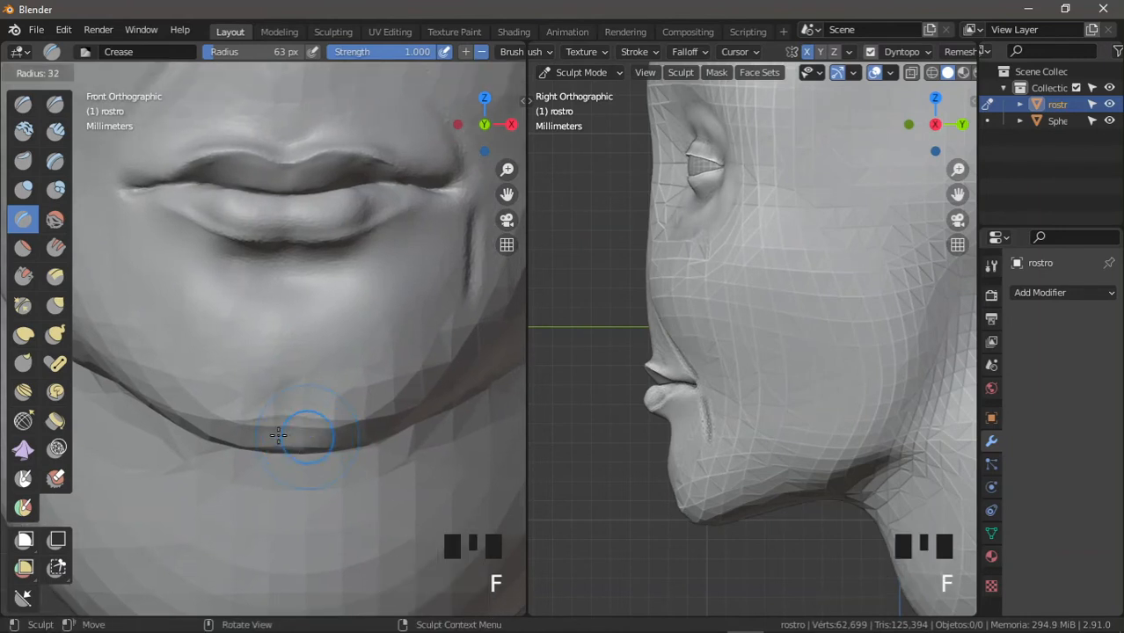
{"action": "left_click", "coordinate": [299, 405]}
{"action": "left_click_drag", "start_coordinate": [290, 404], "coordinate": [287, 458]}
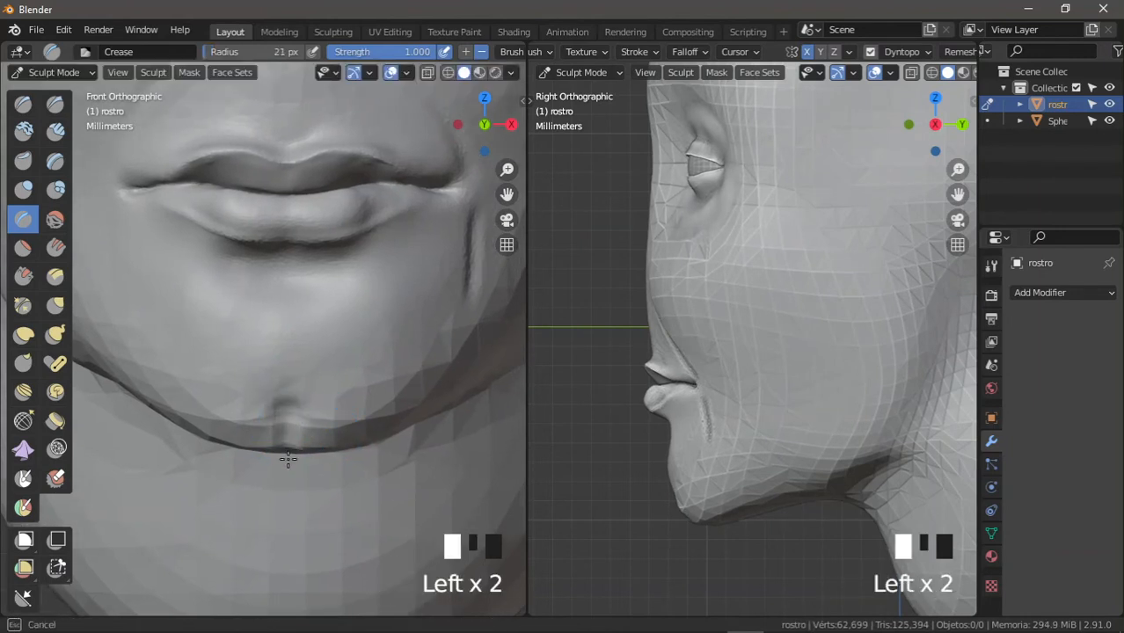
Step: Soften the area around the chin cleft with the Smooth brush at a 21 px radius and 0.700 strength
{"action": "middle_click_drag", "start_coordinate": [299, 385], "coordinate": [179, 271], "text": "ctrl"}
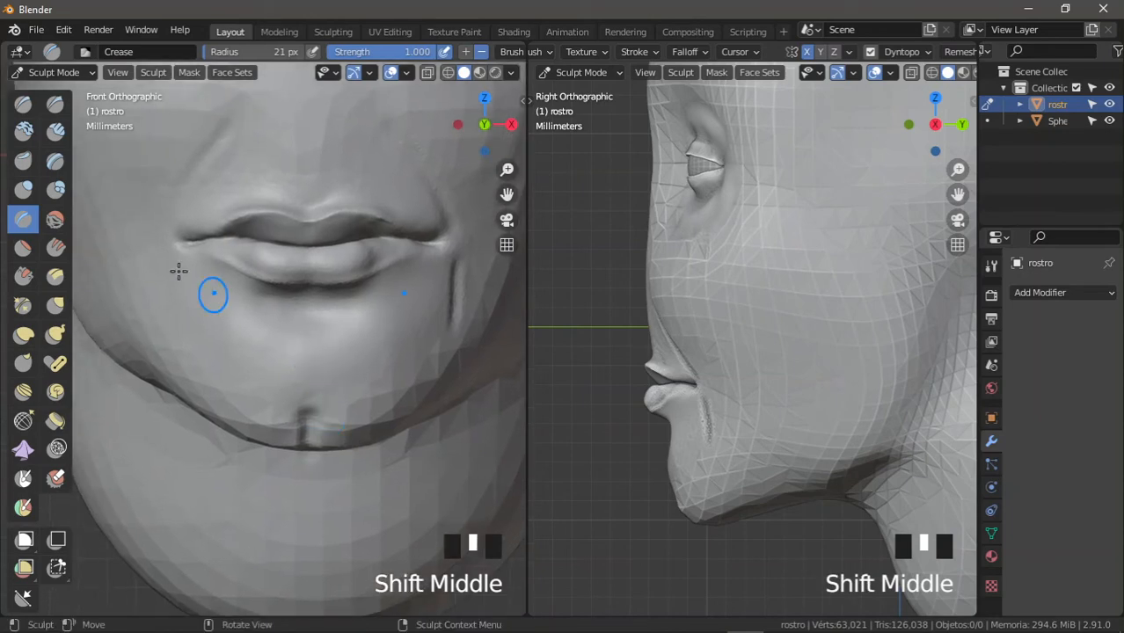
{"action": "left_click", "coordinate": [56, 219]}
{"action": "mouse_move", "coordinate": [264, 342]}
{"action": "middle_mouse_down", "text": "ctrl"}
{"action": "mouse_move", "coordinate": [283, 319]}
{"action": "mouse_move", "coordinate": [299, 387]}
{"action": "middle_mouse_up", "text": "ctrl"}
{"action": "left_click_drag", "start_coordinate": [318, 431], "coordinate": [313, 479]}
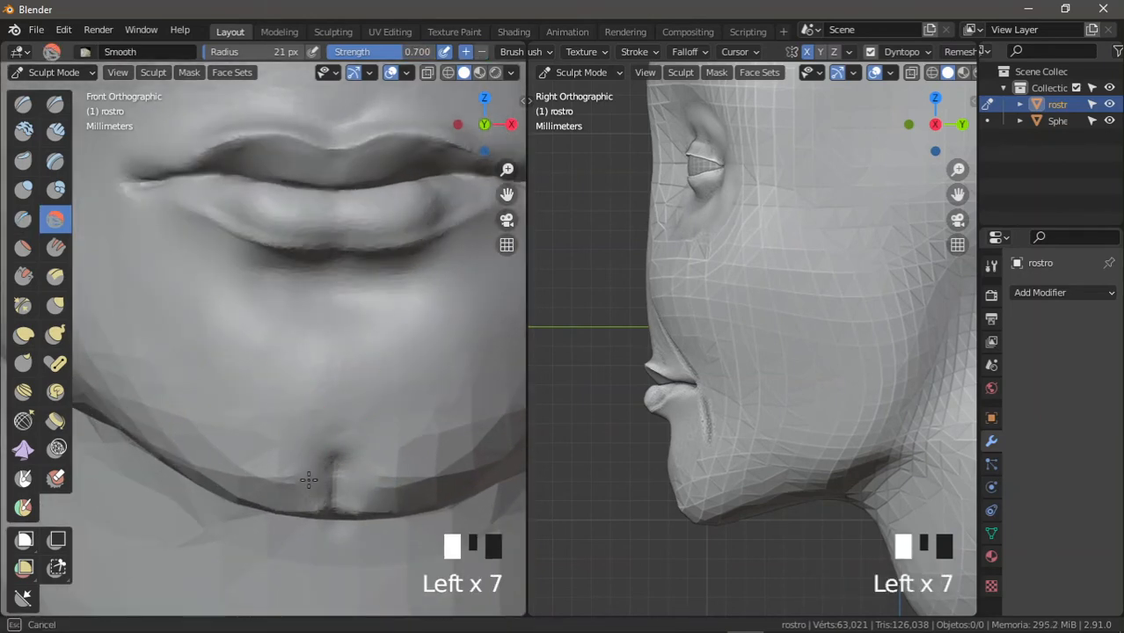
Step: Adjust the underside of the jaw in profile with the Grab brush at a 125 px radius
{"action": "middle_click_drag", "start_coordinate": [309, 479], "coordinate": [318, 402], "text": "ctrl"}
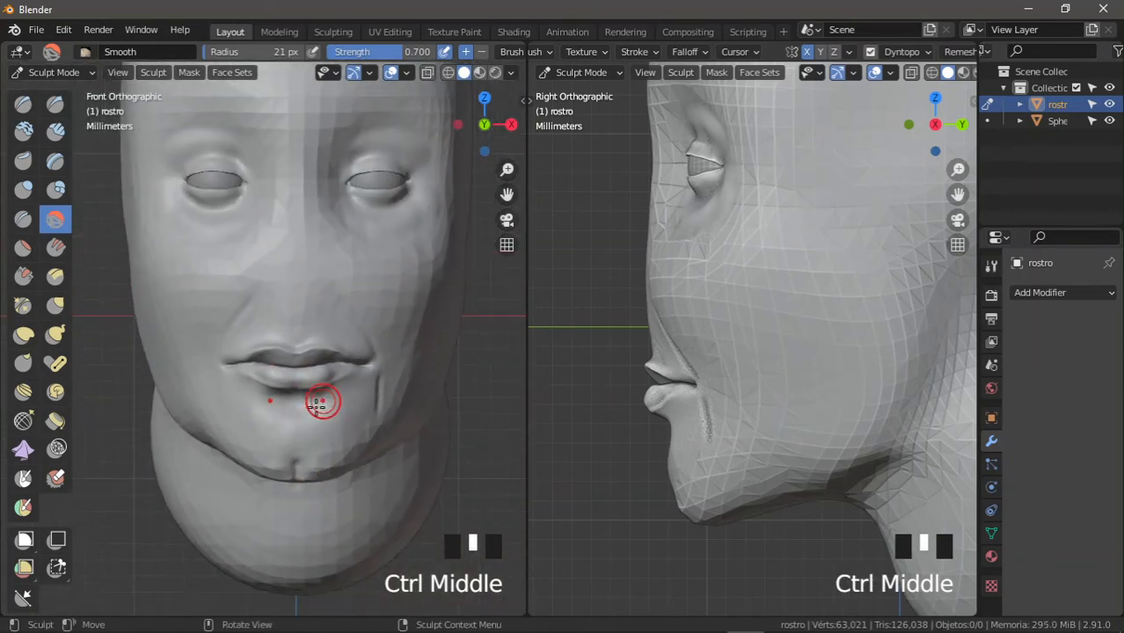
{"action": "middle_click_drag", "start_coordinate": [751, 419], "coordinate": [704, 423], "text": "ctrl"}
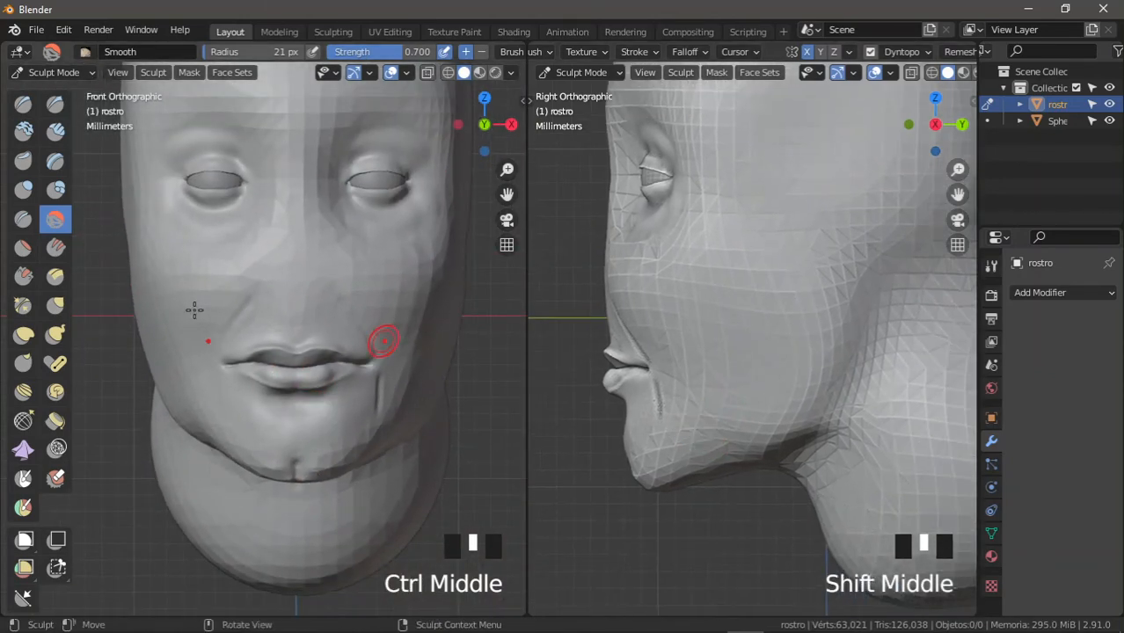
{"action": "left_click", "coordinate": [56, 305]}
{"action": "mouse_move", "coordinate": [774, 352]}
{"action": "middle_mouse_down", "text": "ctrl"}
{"action": "mouse_move", "coordinate": [738, 368]}
{"action": "mouse_move", "coordinate": [715, 421]}
{"action": "middle_mouse_up", "text": "ctrl"}
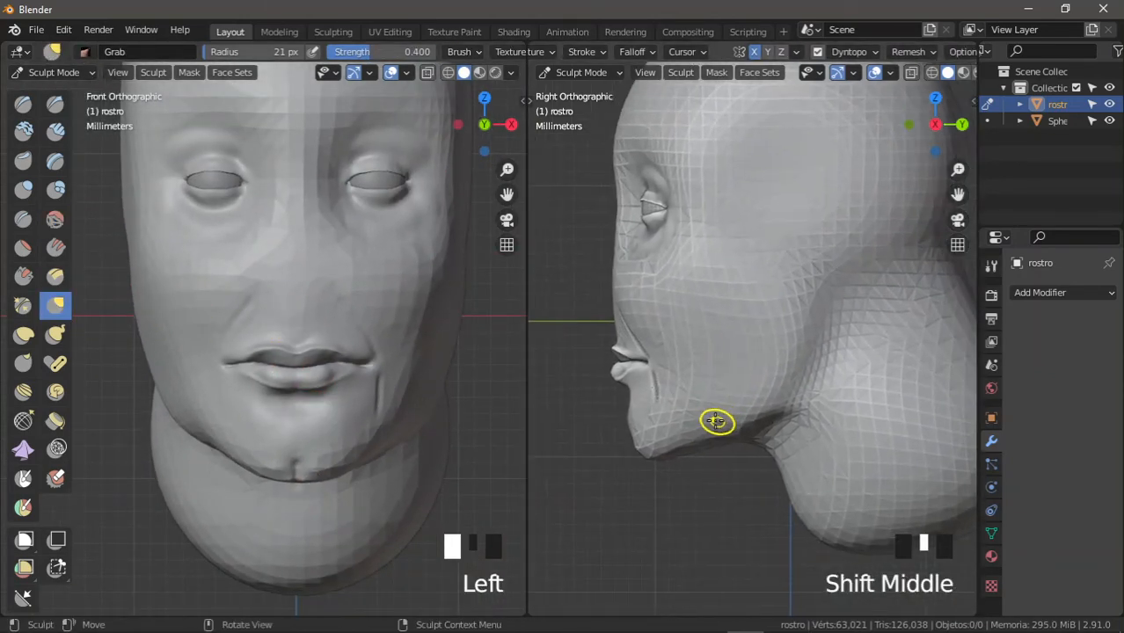
{"action": "key", "text": "f"}
{"action": "key", "text": "f"}
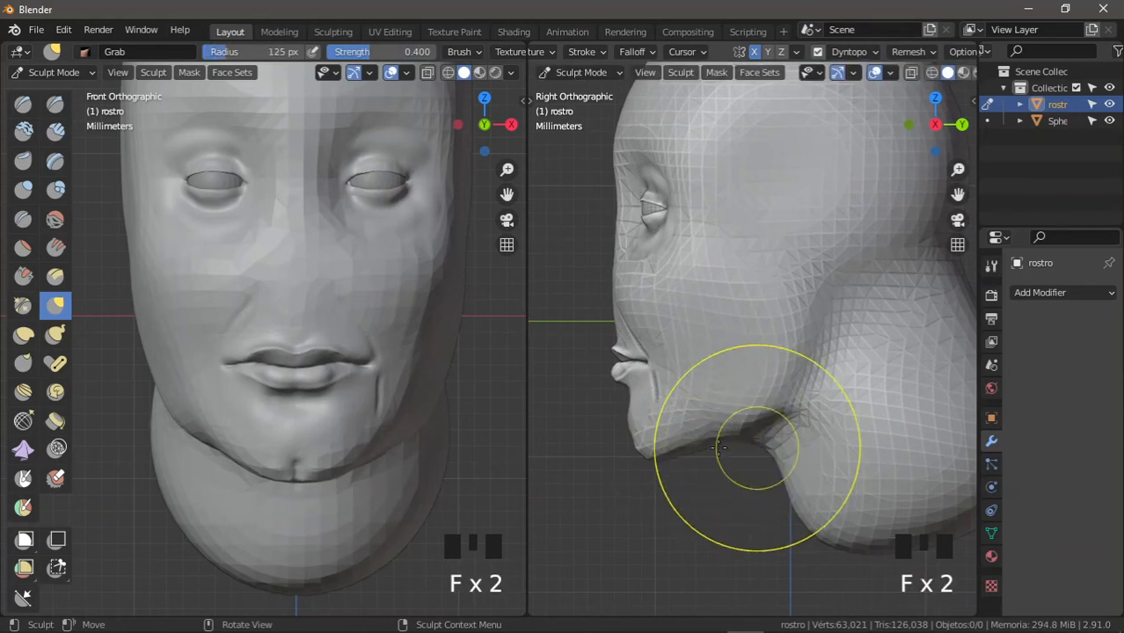
{"action": "left_click", "coordinate": [719, 447]}
{"action": "left_click_drag", "start_coordinate": [711, 467], "coordinate": [714, 468]}
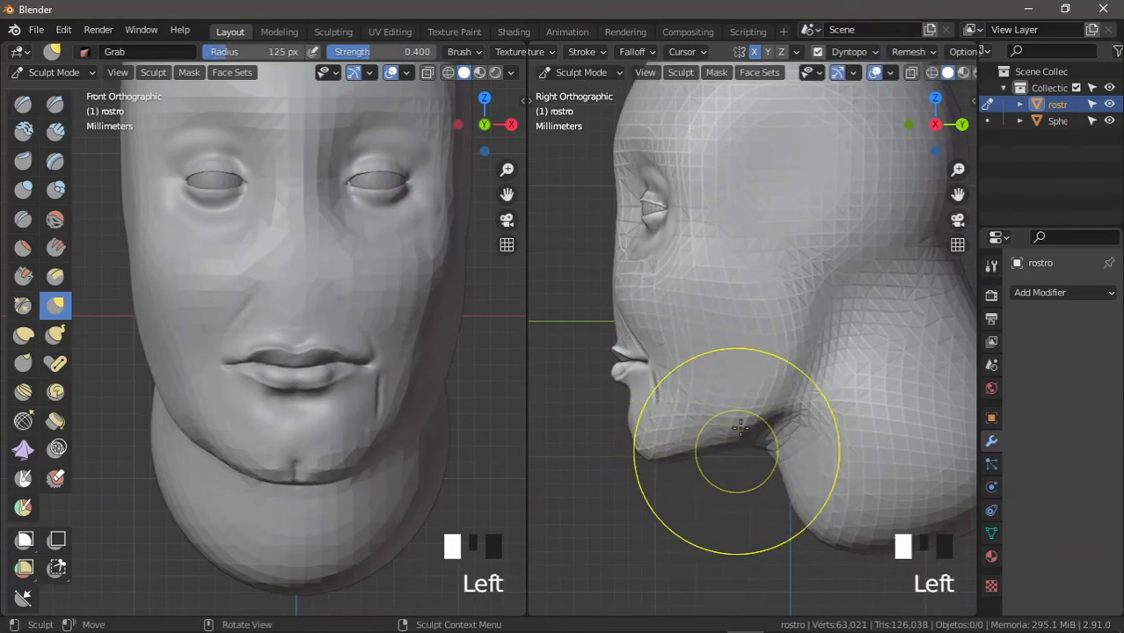
Step: Refine the jaw's underside in profile and push the cheek and jaw sides inward from the front with the Grab brush at 125 px
{"action": "left_click_drag", "start_coordinate": [744, 422], "coordinate": [741, 431]}
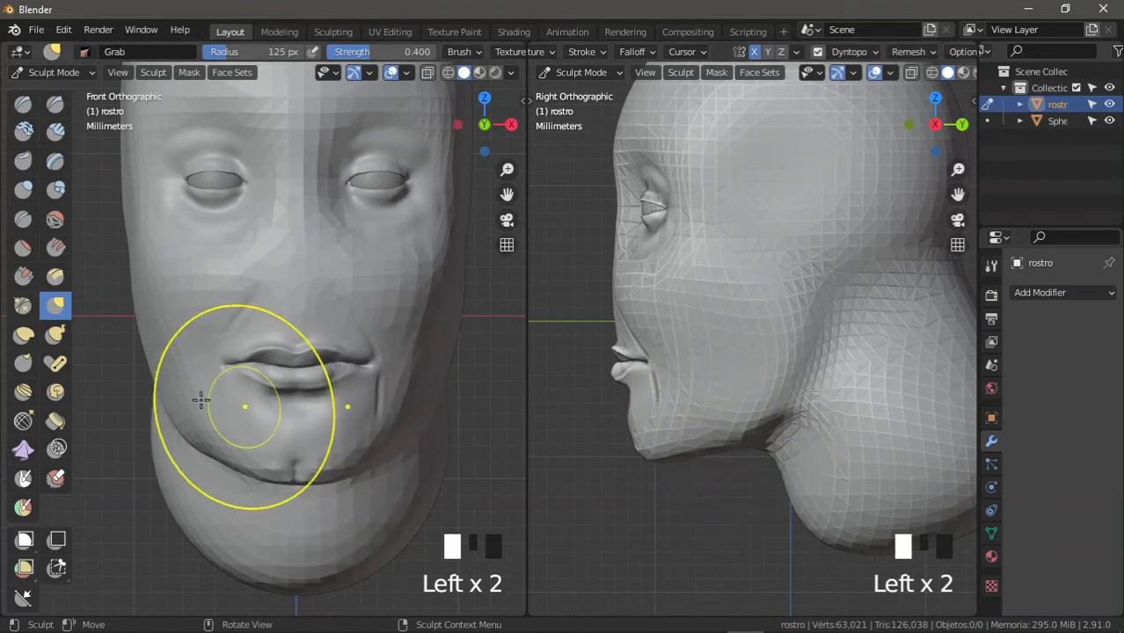
{"action": "left_click", "coordinate": [141, 349]}
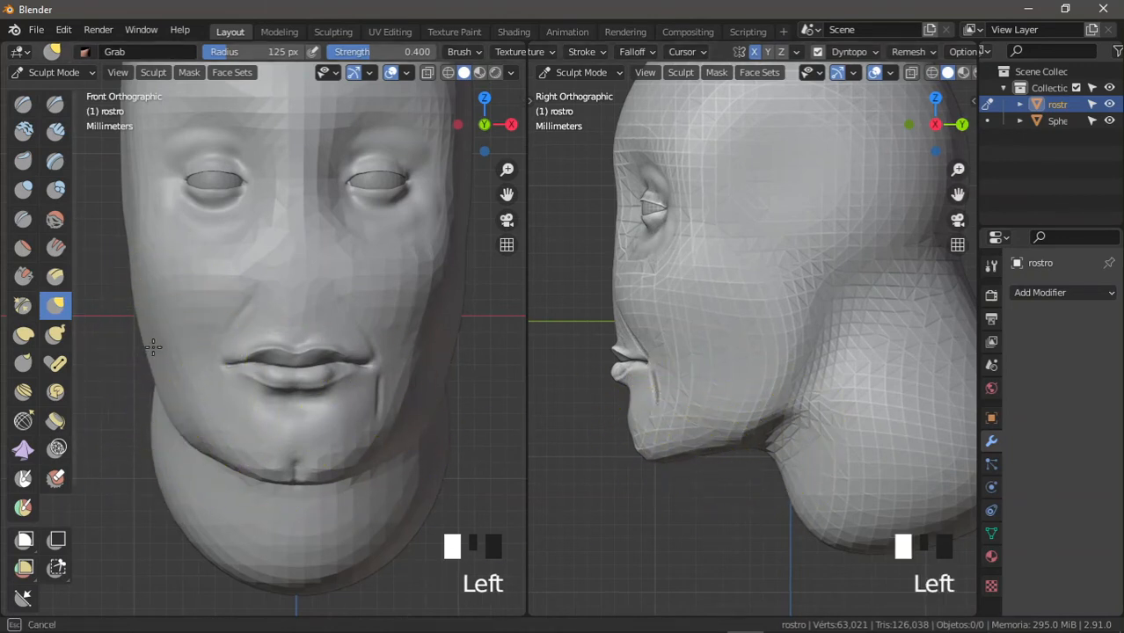
{"action": "middle_click_drag", "start_coordinate": [151, 350], "coordinate": [163, 401], "text": "shift"}
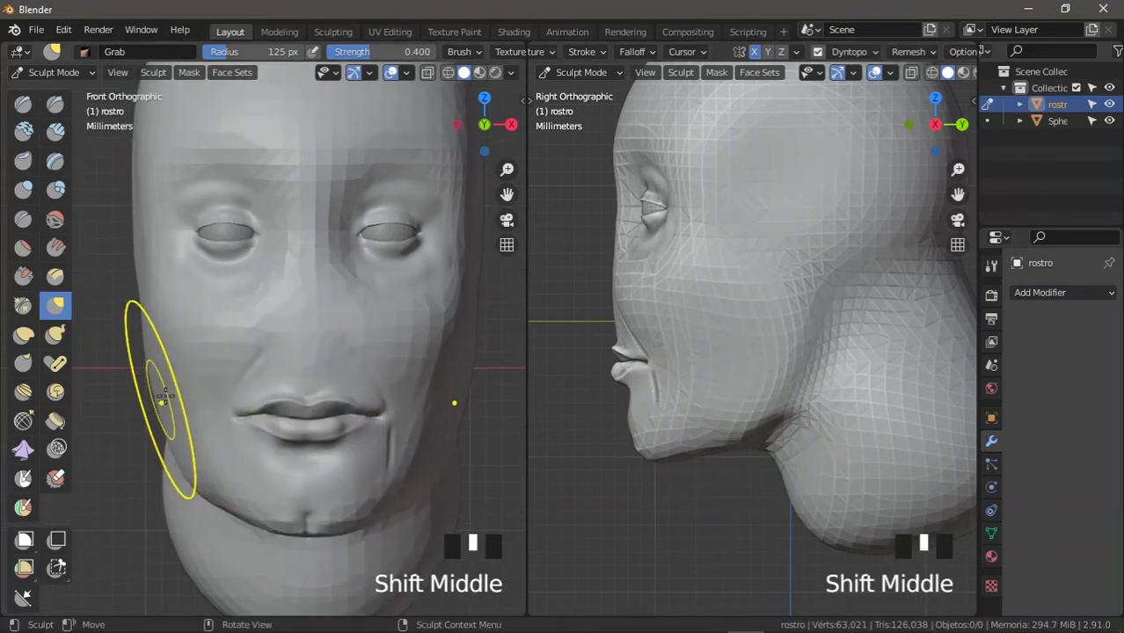
{"action": "left_click_drag", "start_coordinate": [160, 402], "coordinate": [185, 398]}
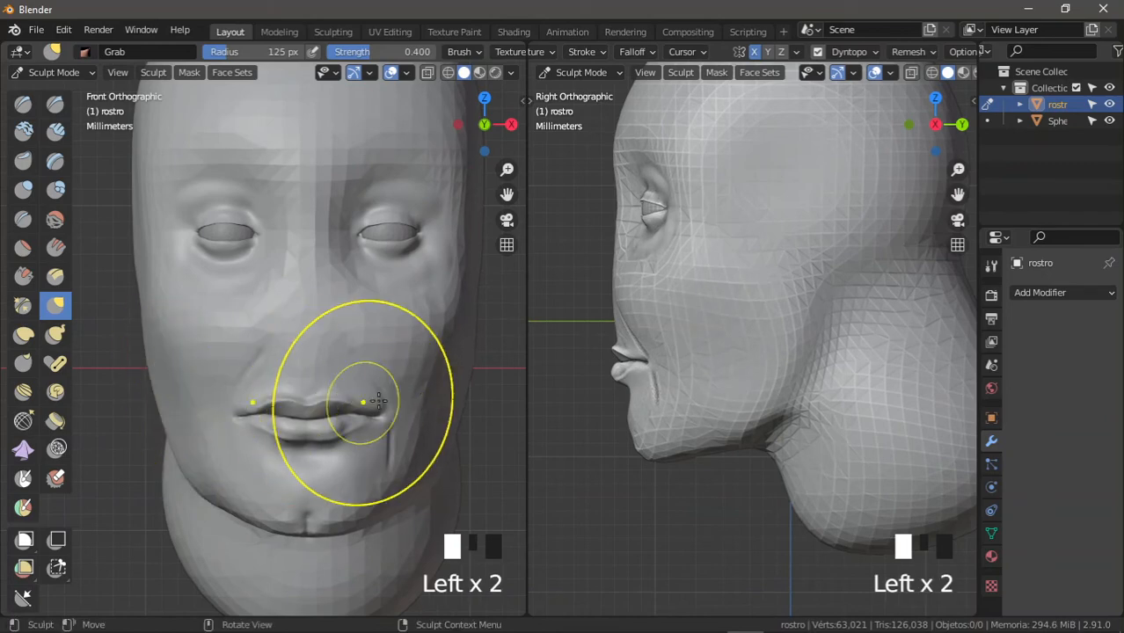
{"action": "left_click_drag", "start_coordinate": [442, 396], "coordinate": [436, 395]}
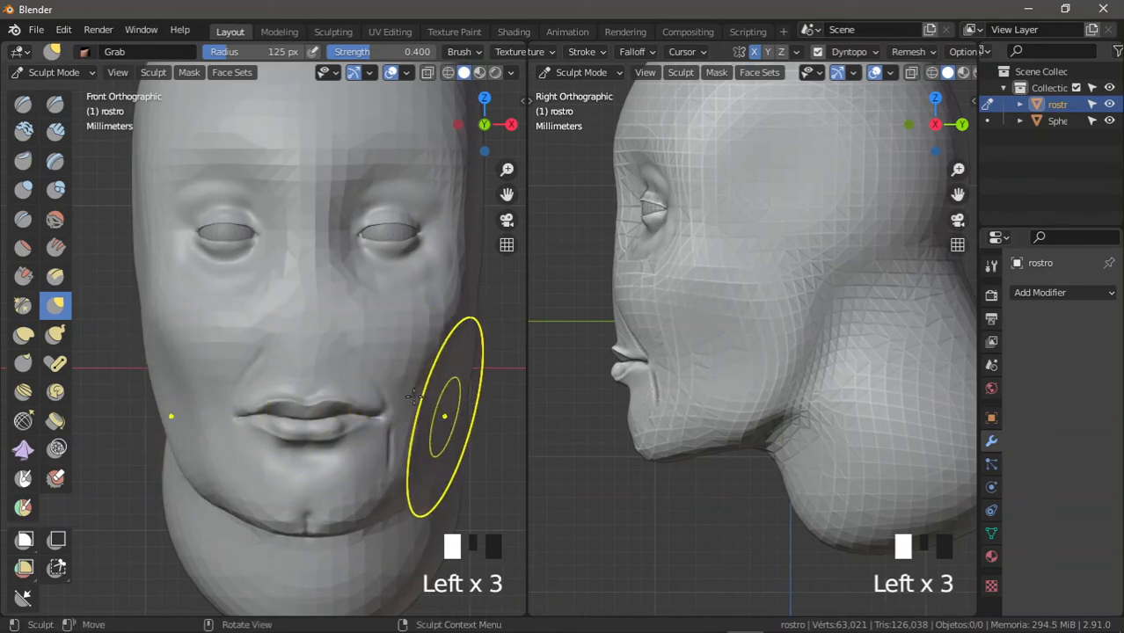
Step: Adjust the head's side contour at forehead height from the front with the Grab brush at a 125 px radius
{"action": "mouse_move", "coordinate": [446, 402]}
{"action": "middle_mouse_down", "text": "shift"}
{"action": "mouse_move", "coordinate": [376, 412]}
{"action": "mouse_move", "coordinate": [294, 356]}
{"action": "middle_mouse_up", "text": "shift"}
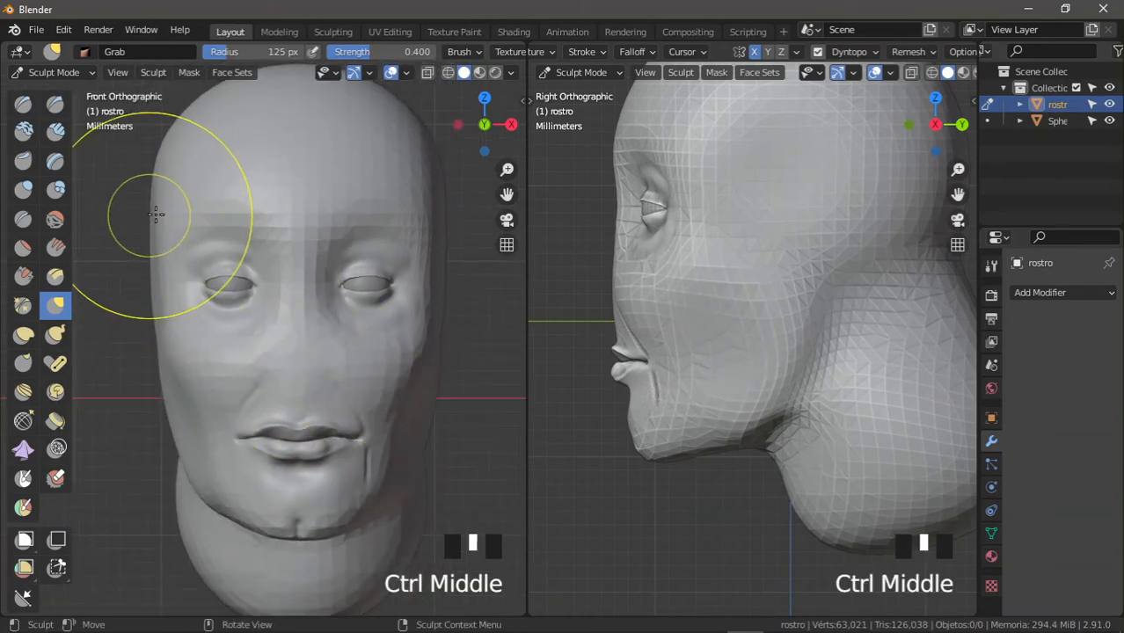
{"action": "left_click_drag", "start_coordinate": [152, 215], "coordinate": [162, 167]}
{"action": "mouse_move", "coordinate": [157, 171]}
{"action": "middle_mouse_down", "text": "ctrl"}
{"action": "mouse_move", "coordinate": [204, 252]}
{"action": "mouse_move", "coordinate": [239, 274]}
{"action": "middle_mouse_up", "text": "ctrl"}
{"action": "middle_click_drag", "start_coordinate": [249, 263], "coordinate": [238, 264], "text": "shift"}
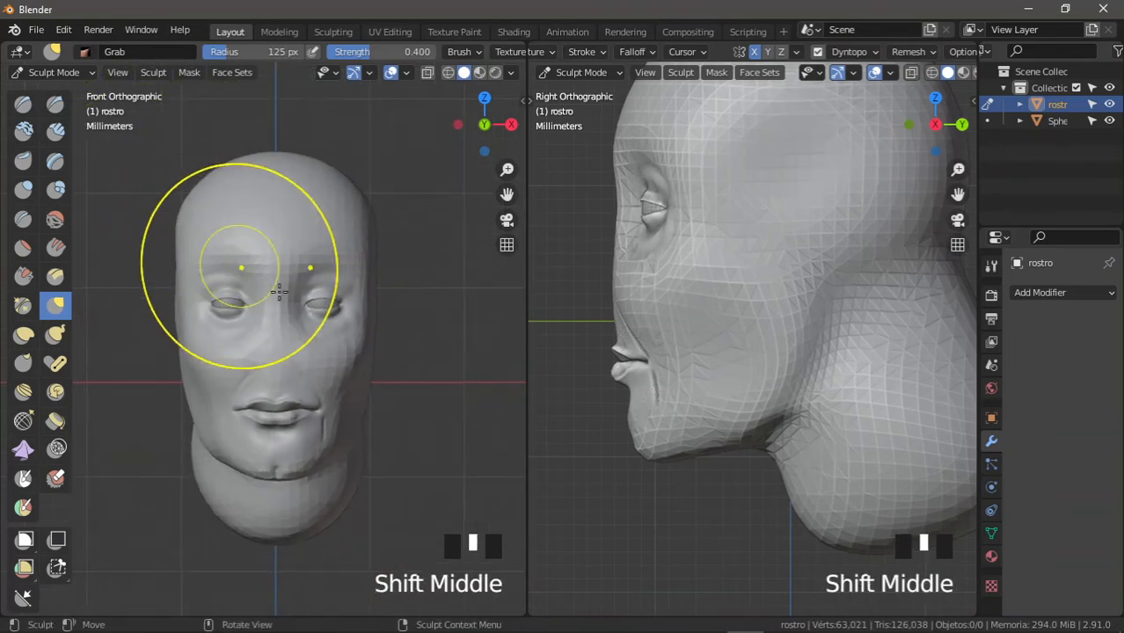
Step: Examine the lips, mouth and nose area of the face in the front and profile views
{"action": "mouse_move", "coordinate": [798, 310]}
{"action": "middle_mouse_down", "text": "shift"}
{"action": "mouse_move", "coordinate": [818, 347]}
{"action": "mouse_move", "coordinate": [796, 342]}
{"action": "mouse_move", "coordinate": [866, 331]}
{"action": "mouse_move", "coordinate": [828, 326]}
{"action": "mouse_move", "coordinate": [785, 389]}
{"action": "mouse_move", "coordinate": [772, 368]}
{"action": "middle_mouse_up", "text": "shift"}
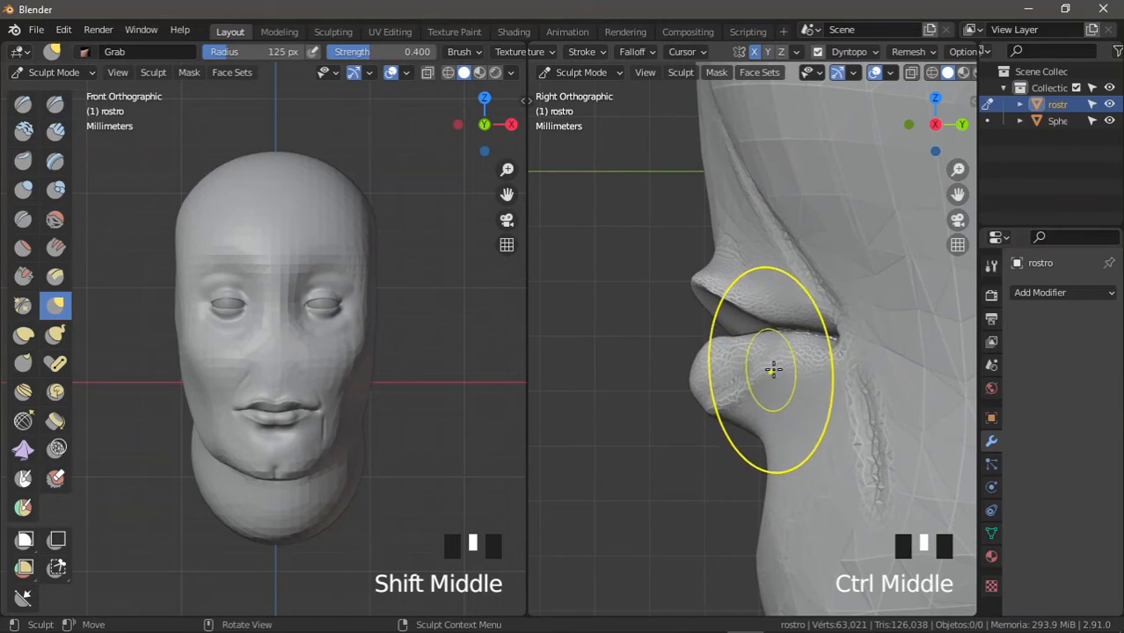
{"action": "mouse_move", "coordinate": [773, 368]}
{"action": "left_mouse_down"}
{"action": "mouse_move", "coordinate": [788, 368]}
{"action": "mouse_move", "coordinate": [701, 376]}
{"action": "left_mouse_up"}
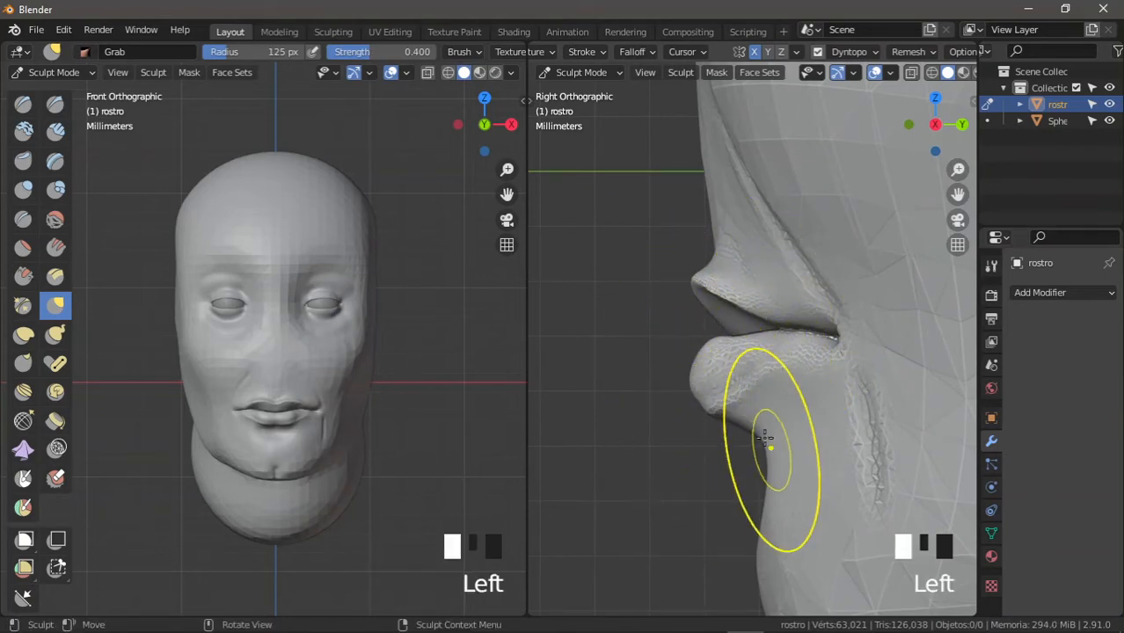
{"action": "middle_click_drag", "start_coordinate": [319, 471], "coordinate": [315, 367], "text": "ctrl"}
{"action": "mouse_move", "coordinate": [320, 447]}
{"action": "middle_mouse_down", "text": "shift"}
{"action": "mouse_move", "coordinate": [293, 413]}
{"action": "mouse_move", "coordinate": [300, 342]}
{"action": "middle_mouse_up", "text": "shift"}
{"action": "mouse_move", "coordinate": [301, 341]}
{"action": "middle_mouse_down", "text": "shift"}
{"action": "mouse_move", "coordinate": [303, 323]}
{"action": "mouse_move", "coordinate": [303, 336]}
{"action": "middle_mouse_up", "text": "shift"}
{"action": "middle_click_drag", "start_coordinate": [294, 383], "coordinate": [303, 356], "text": "shift"}
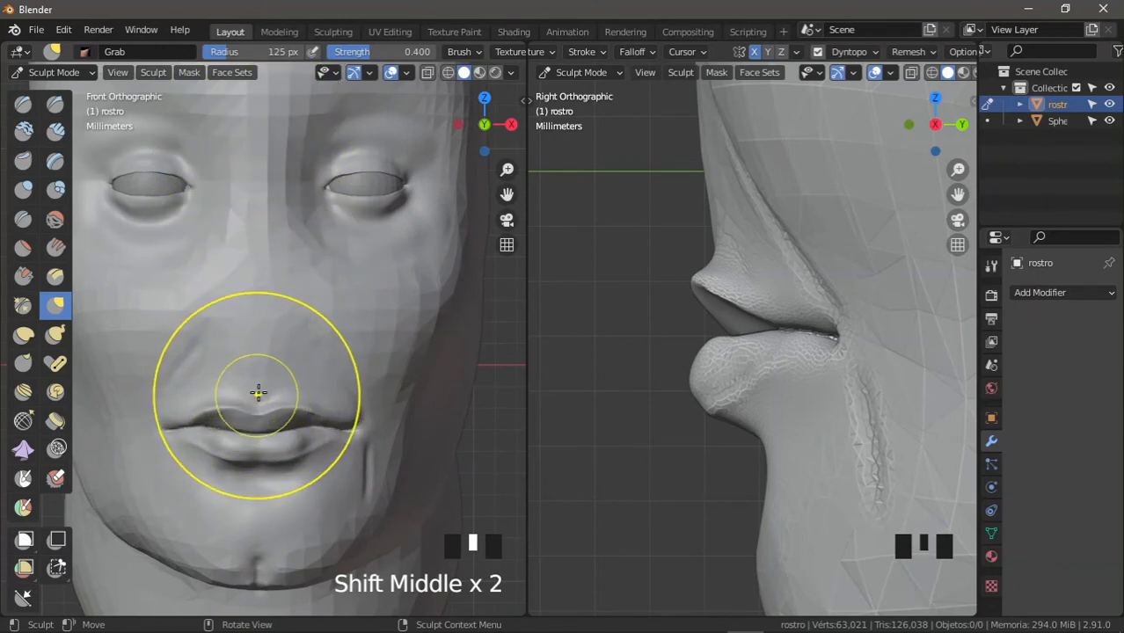
{"action": "mouse_move", "coordinate": [260, 392]}
{"action": "middle_mouse_down", "text": "shift"}
{"action": "mouse_move", "coordinate": [301, 369]}
{"action": "mouse_move", "coordinate": [303, 397]}
{"action": "mouse_move", "coordinate": [311, 372]}
{"action": "mouse_move", "coordinate": [310, 399]}
{"action": "middle_mouse_up", "text": "shift"}
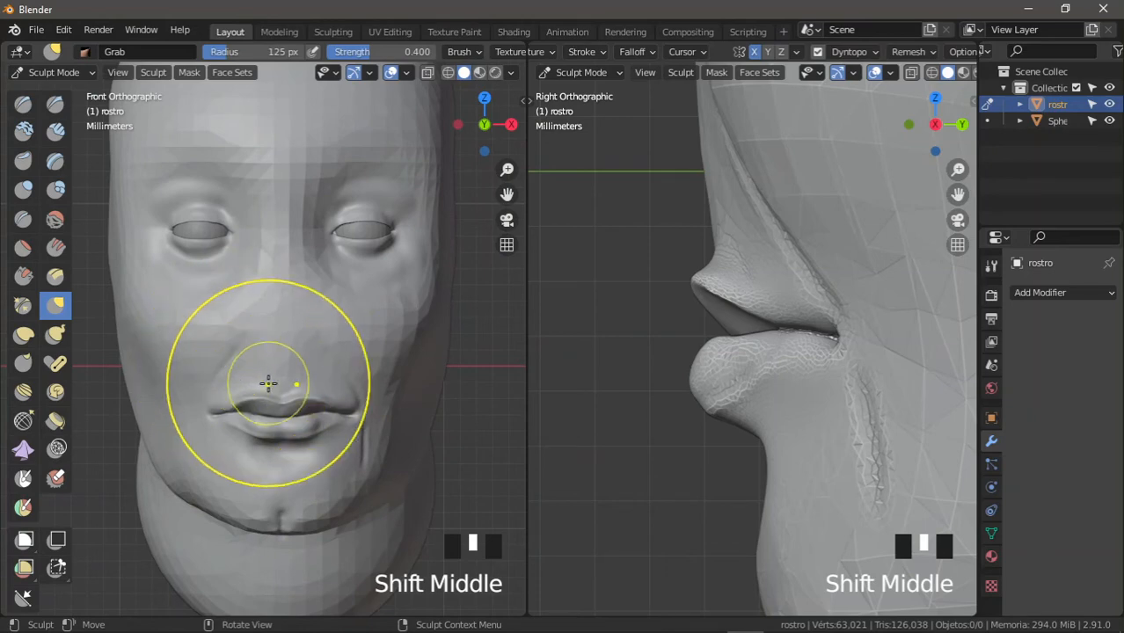
{"action": "middle_click_drag", "start_coordinate": [288, 371], "coordinate": [281, 386], "text": "shift"}
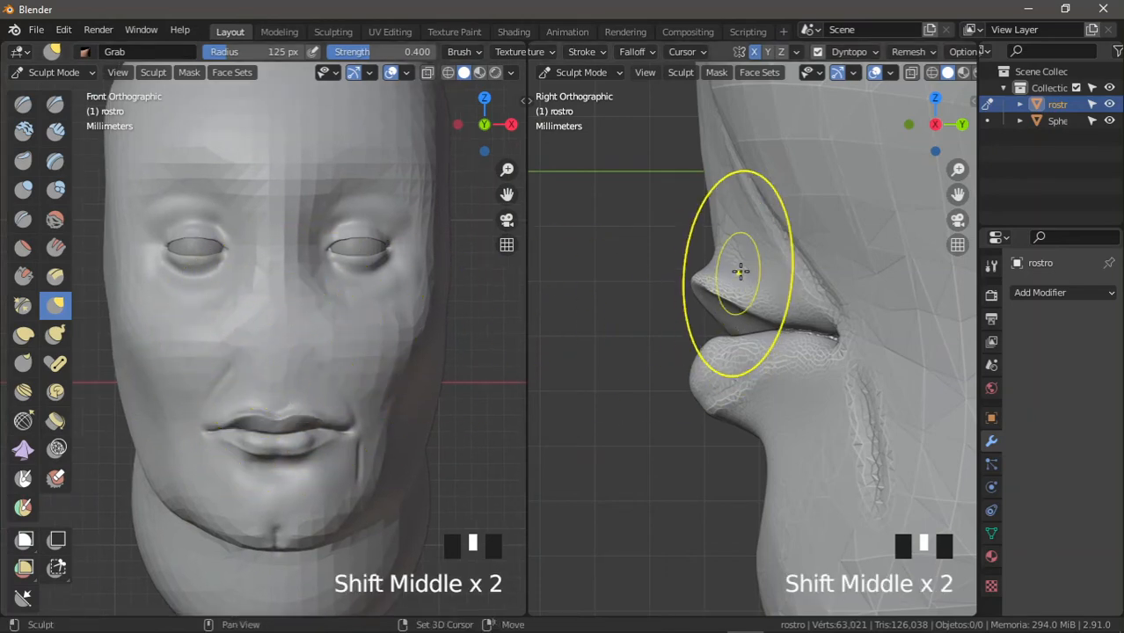
{"action": "mouse_move", "coordinate": [739, 189]}
{"action": "middle_mouse_down", "text": "ctrl"}
{"action": "mouse_move", "coordinate": [725, 371]}
{"action": "mouse_move", "coordinate": [710, 372]}
{"action": "mouse_move", "coordinate": [682, 409]}
{"action": "middle_mouse_up", "text": "ctrl"}
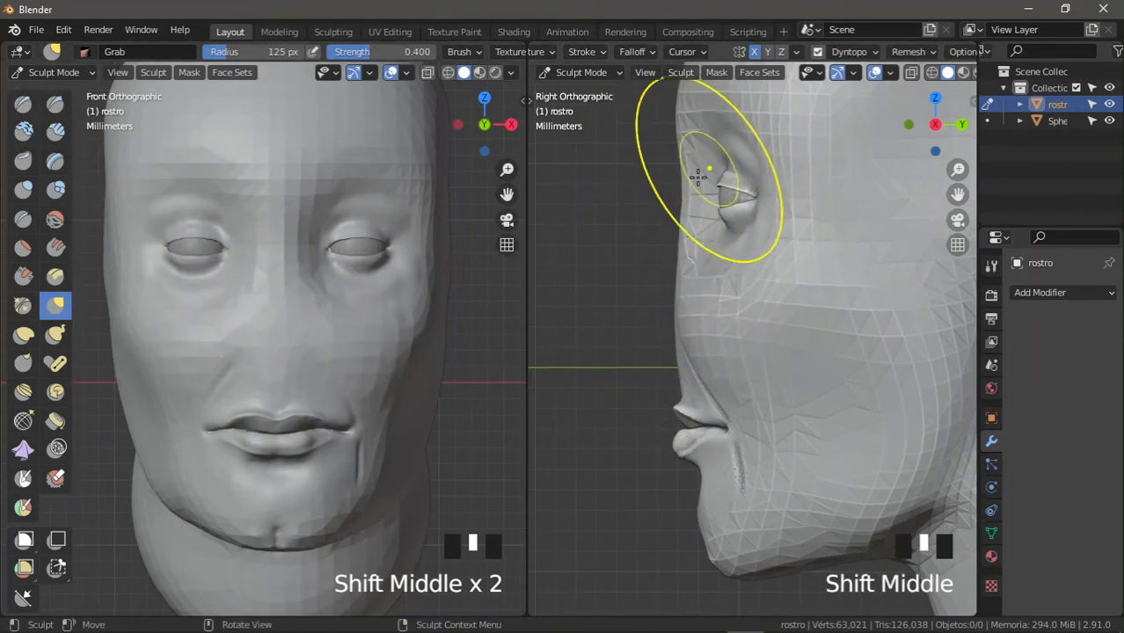
{"action": "middle_click_drag", "start_coordinate": [703, 181], "coordinate": [688, 321], "text": "shift"}
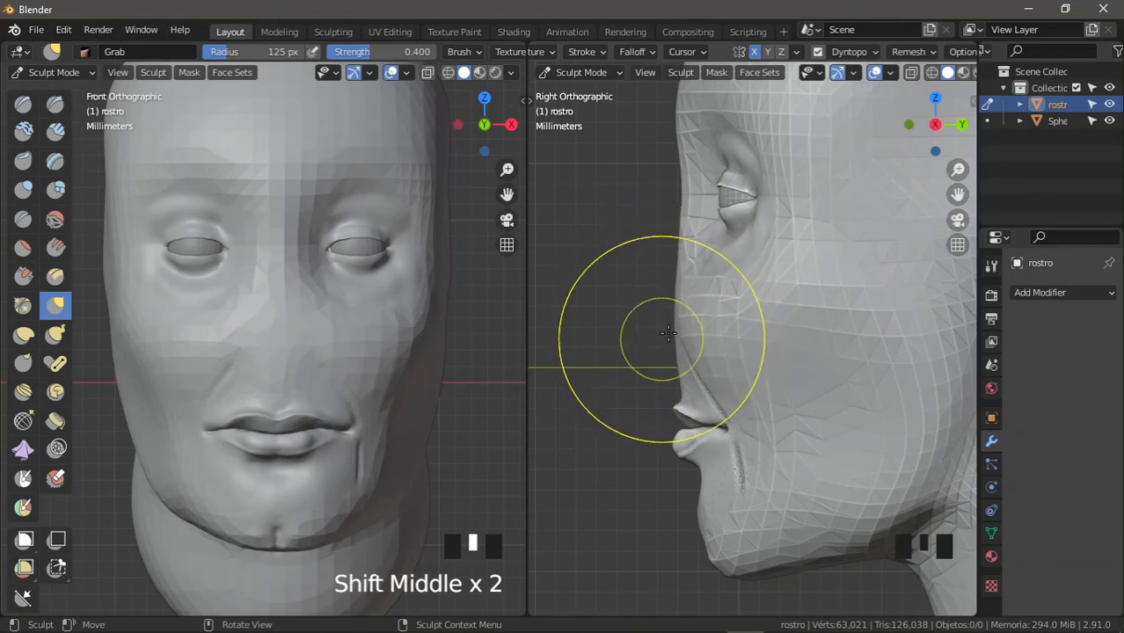
Step: Build up both nostrils and the nose tip from the front with the Draw brush at a 57 px radius and 1.000 strength
{"action": "left_click", "coordinate": [24, 105]}
{"action": "mouse_move", "coordinate": [276, 300]}
{"action": "middle_mouse_down", "text": "ctrl"}
{"action": "mouse_move", "coordinate": [321, 281]}
{"action": "mouse_move", "coordinate": [329, 313]}
{"action": "mouse_move", "coordinate": [306, 333]}
{"action": "mouse_move", "coordinate": [306, 367]}
{"action": "mouse_move", "coordinate": [333, 396]}
{"action": "middle_mouse_up", "text": "ctrl"}
{"action": "key", "text": "f"}
{"action": "left_click", "coordinate": [262, 315]}
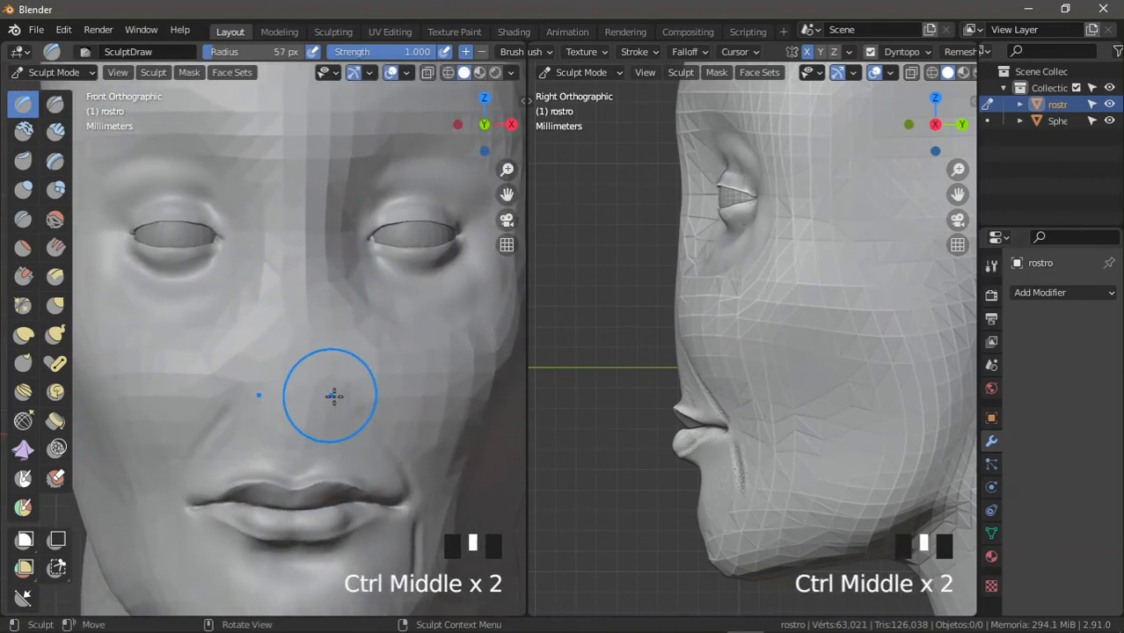
{"action": "left_click_drag", "start_coordinate": [335, 395], "coordinate": [334, 382]}
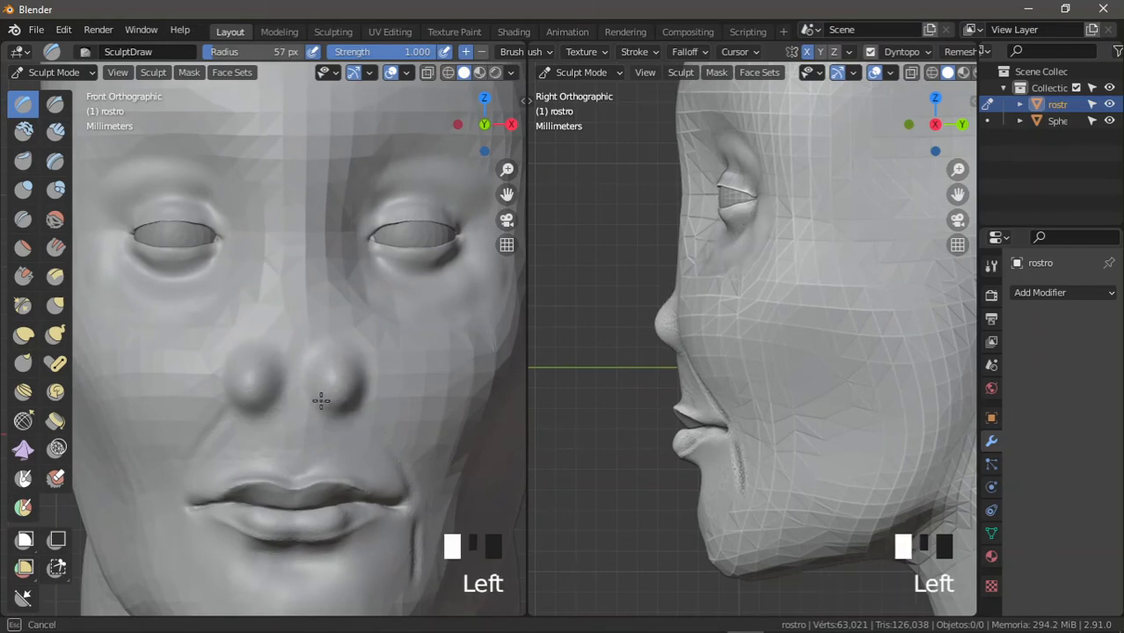
{"action": "left_click_drag", "start_coordinate": [321, 401], "coordinate": [293, 404]}
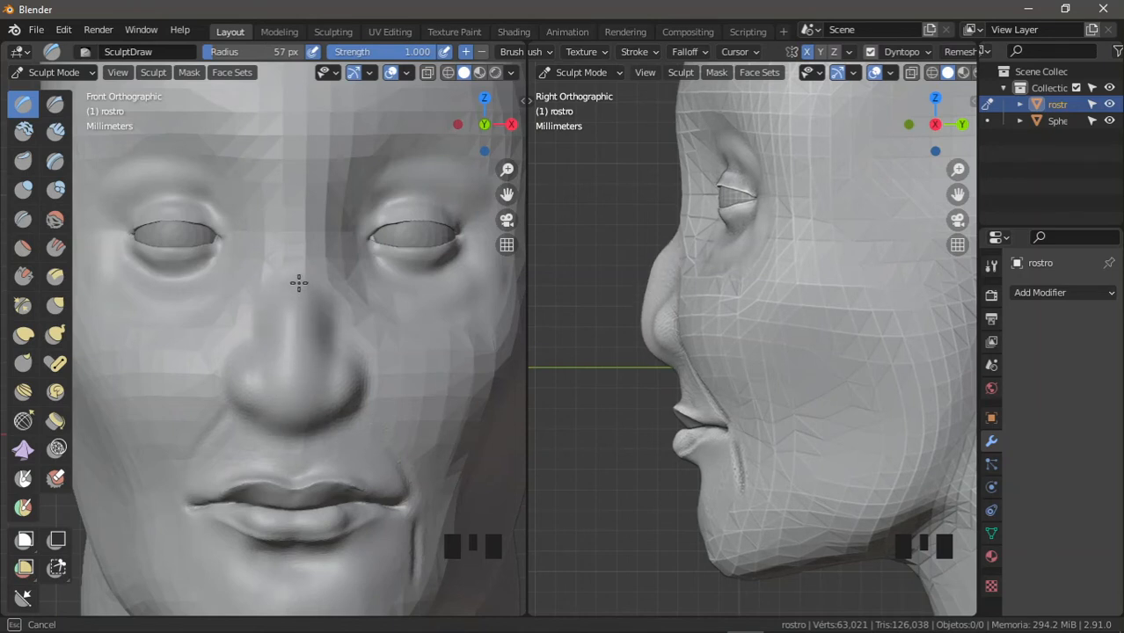
Step: Extend the nose bridge up between the eyes and raise its ridge with the Draw brush at a 57 px radius
{"action": "left_click_drag", "start_coordinate": [297, 232], "coordinate": [305, 146]}
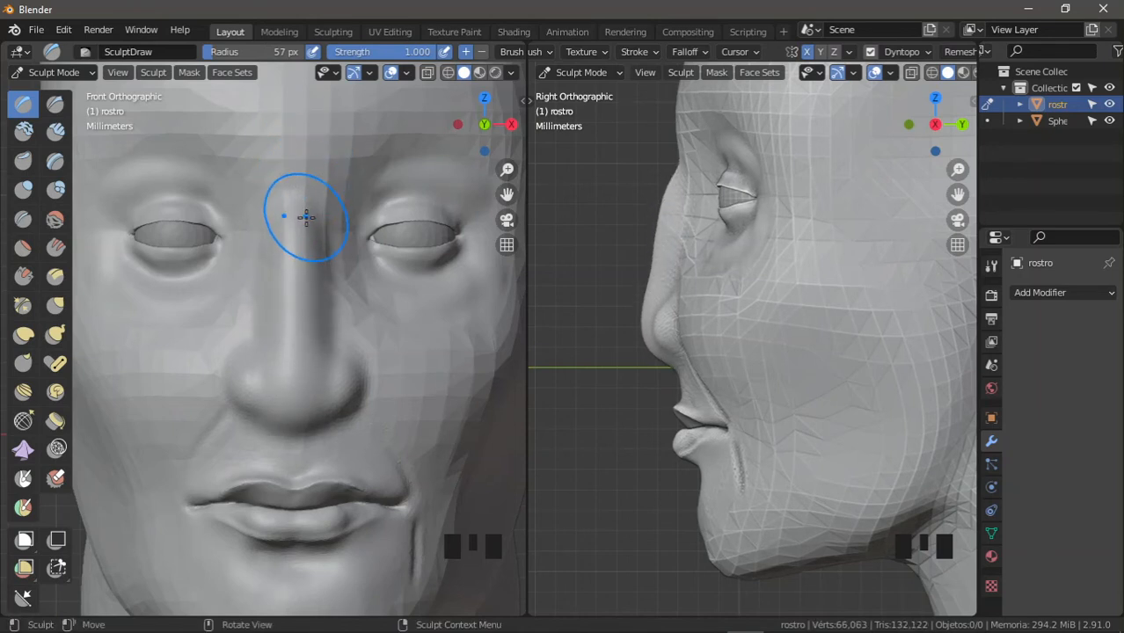
{"action": "mouse_move", "coordinate": [303, 219]}
{"action": "left_mouse_down"}
{"action": "mouse_move", "coordinate": [297, 395]}
{"action": "mouse_move", "coordinate": [300, 314]}
{"action": "left_mouse_up"}
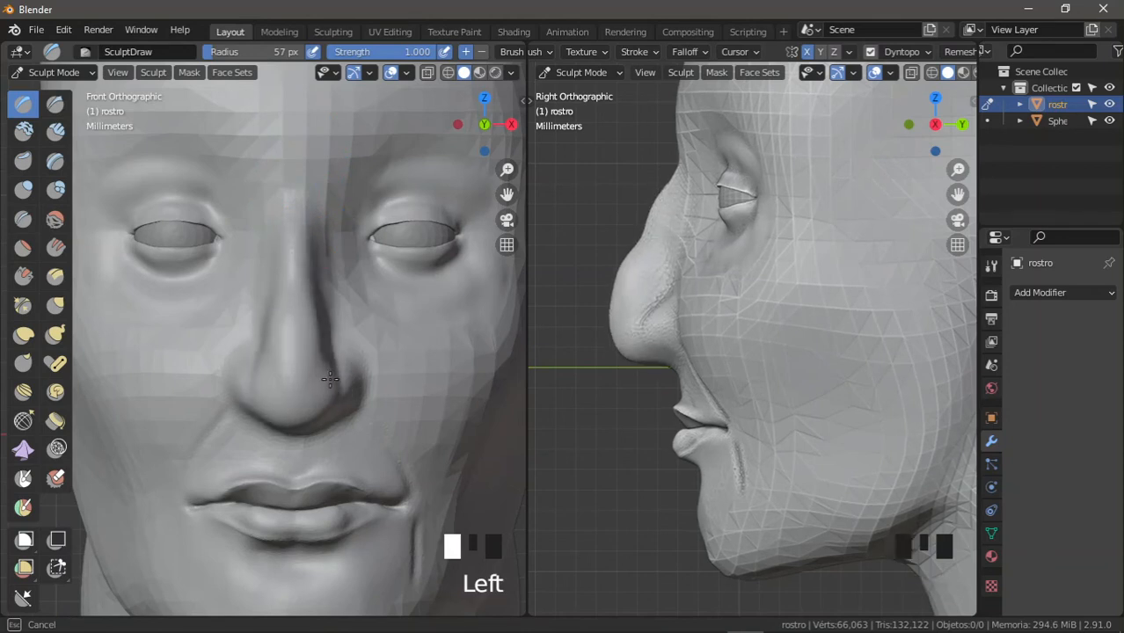
{"action": "middle_click_drag", "start_coordinate": [385, 385], "coordinate": [401, 316], "text": "ctrl"}
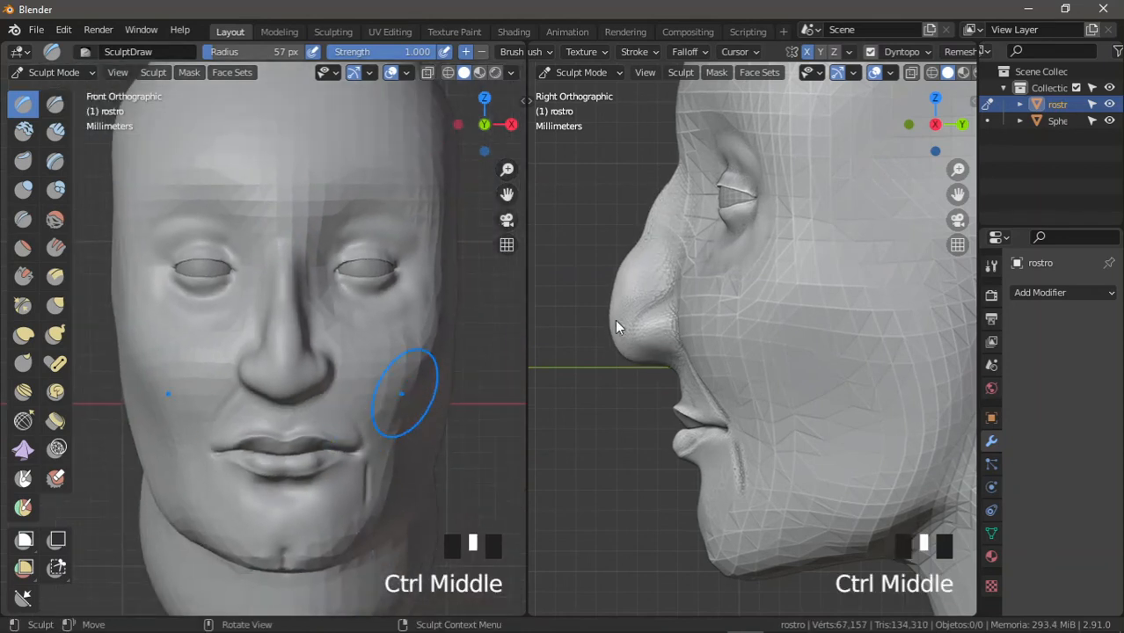
Step: Soften the nose ridge in profile with the Smooth brush at a 57 px radius and 0.700 strength
{"action": "middle_click_drag", "start_coordinate": [677, 370], "coordinate": [756, 307], "text": "ctrl"}
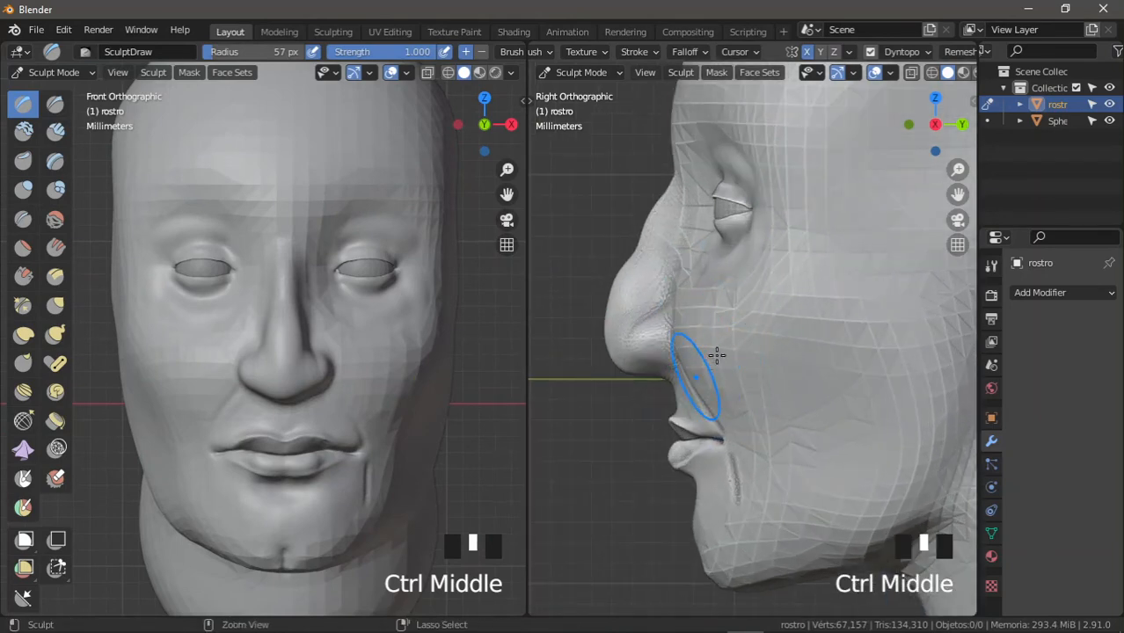
{"action": "mouse_move", "coordinate": [717, 355]}
{"action": "middle_mouse_down", "text": "ctrl"}
{"action": "mouse_move", "coordinate": [670, 296]}
{"action": "mouse_move", "coordinate": [700, 301]}
{"action": "middle_mouse_up", "text": "ctrl"}
{"action": "left_click", "coordinate": [55, 218]}
{"action": "left_click_drag", "start_coordinate": [645, 234], "coordinate": [670, 219]}
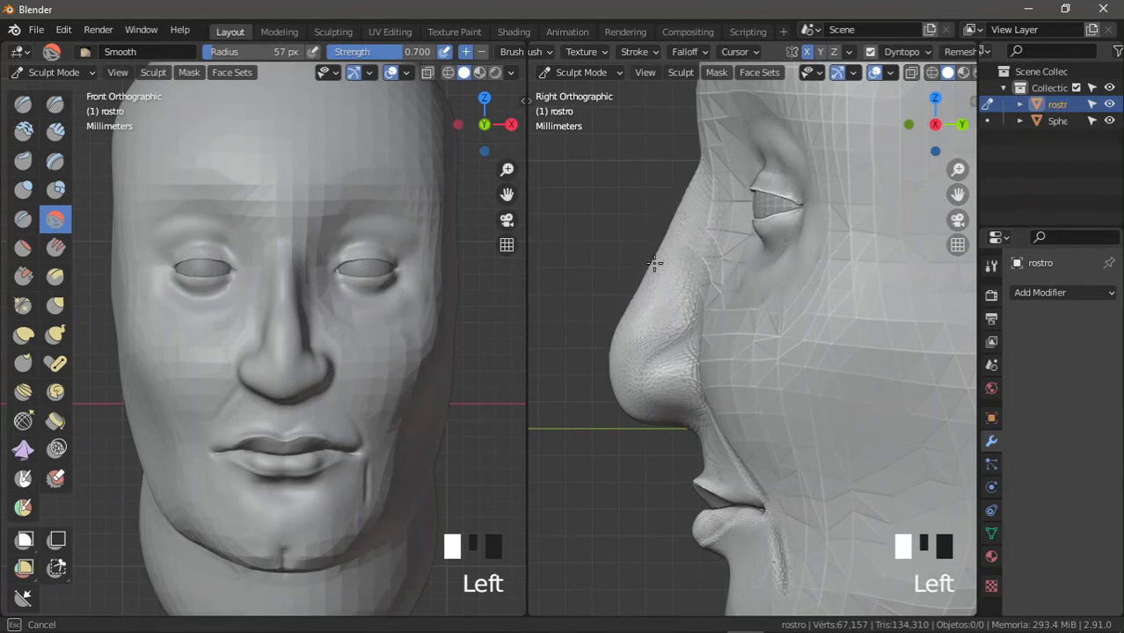
{"action": "left_click_drag", "start_coordinate": [614, 321], "coordinate": [652, 216]}
{"action": "middle_click_drag", "start_coordinate": [295, 361], "coordinate": [322, 293], "text": "ctrl"}
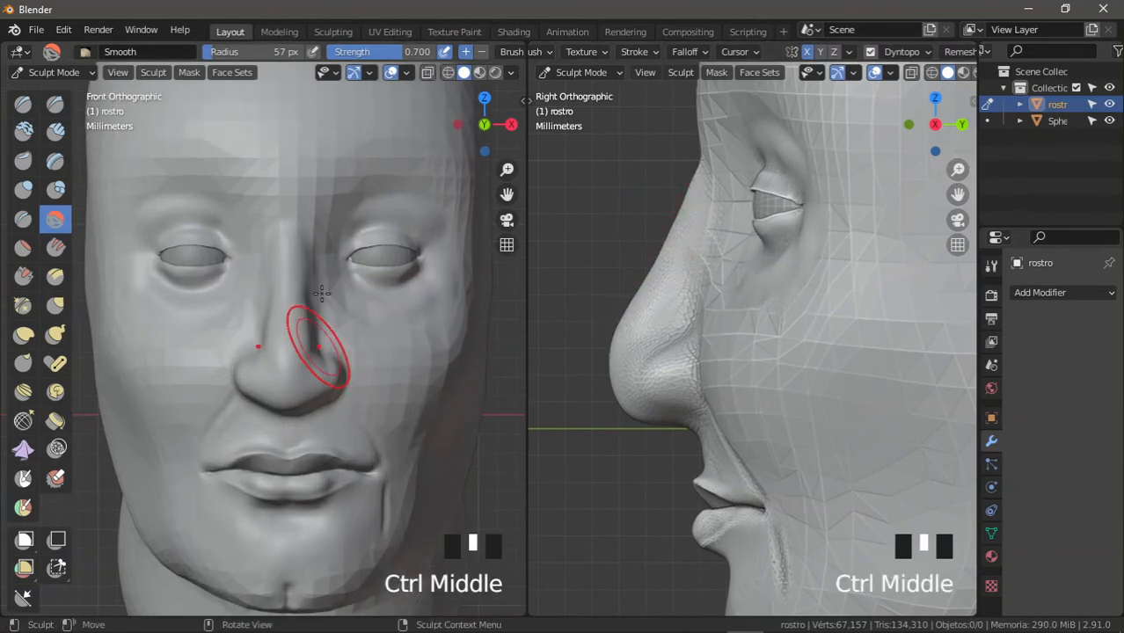
Step: Reshape the nostril wings from the front with the Grab brush at a 57 px radius and 0.400 strength
{"action": "left_click", "coordinate": [55, 306]}
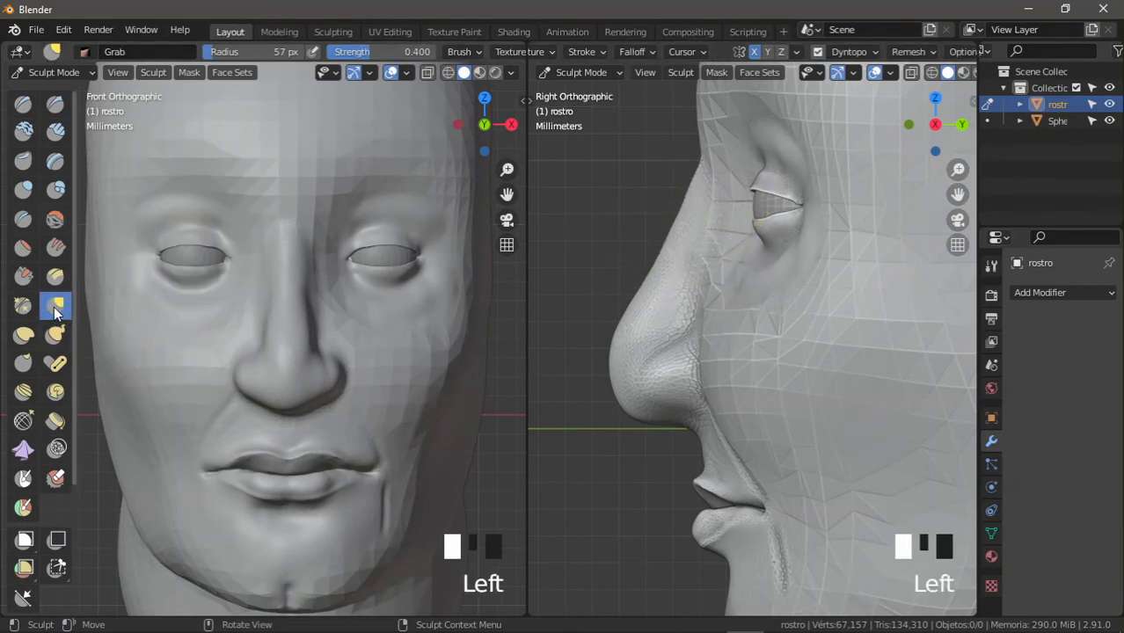
{"action": "mouse_move", "coordinate": [250, 325]}
{"action": "middle_mouse_down", "text": "shift"}
{"action": "mouse_move", "coordinate": [414, 350]}
{"action": "mouse_move", "coordinate": [368, 369]}
{"action": "mouse_move", "coordinate": [363, 407]}
{"action": "mouse_move", "coordinate": [359, 377]}
{"action": "middle_mouse_up", "text": "shift"}
{"action": "left_click_drag", "start_coordinate": [358, 377], "coordinate": [367, 352]}
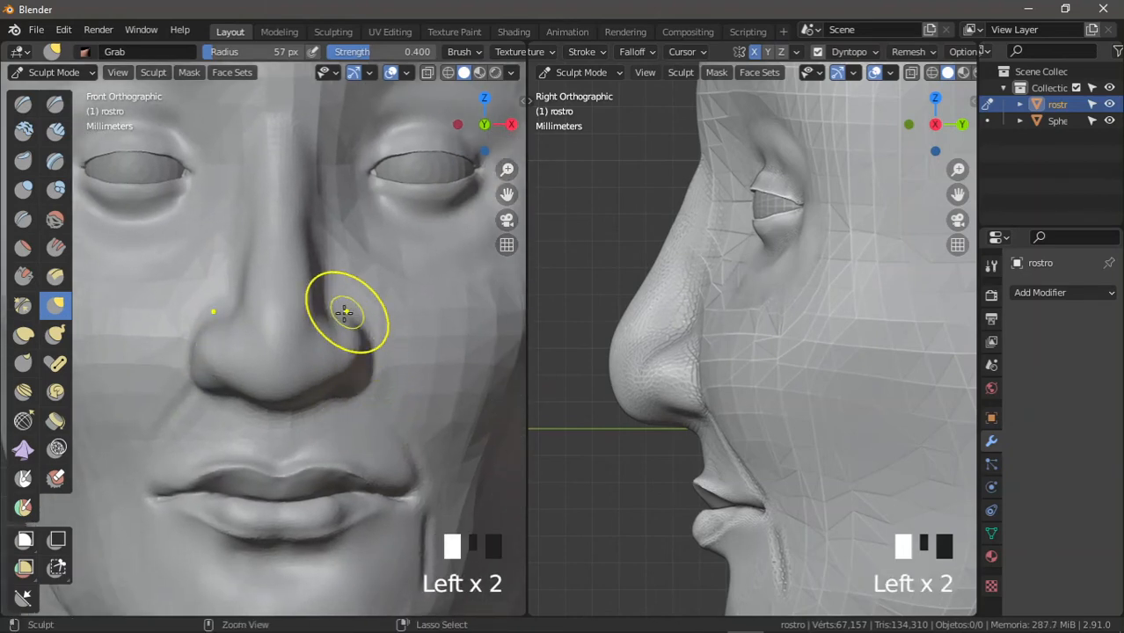
Step: Adjust the nose tip and push in the ridge in profile with the Grab brush at a 57 px radius
{"action": "middle_click_drag", "start_coordinate": [611, 372], "coordinate": [650, 373], "text": "ctrl"}
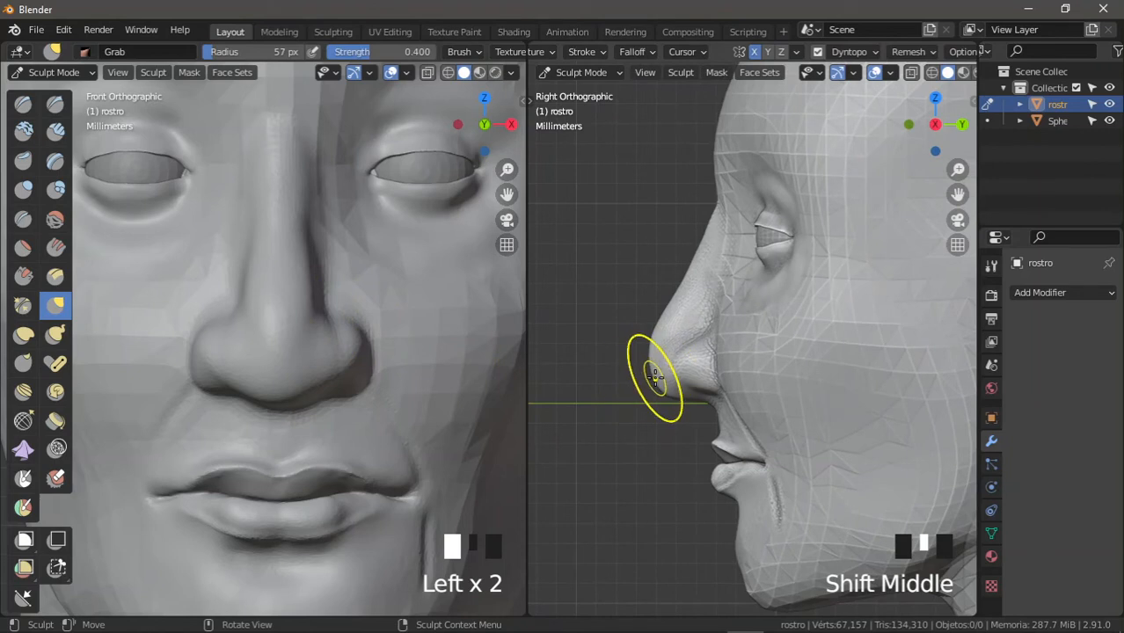
{"action": "mouse_move", "coordinate": [654, 377]}
{"action": "left_mouse_down"}
{"action": "mouse_move", "coordinate": [647, 389]}
{"action": "mouse_move", "coordinate": [648, 345]}
{"action": "mouse_move", "coordinate": [672, 314]}
{"action": "left_mouse_up"}
{"action": "middle_click_drag", "start_coordinate": [673, 314], "coordinate": [670, 321], "text": "ctrl"}
{"action": "left_click_drag", "start_coordinate": [670, 321], "coordinate": [683, 321]}
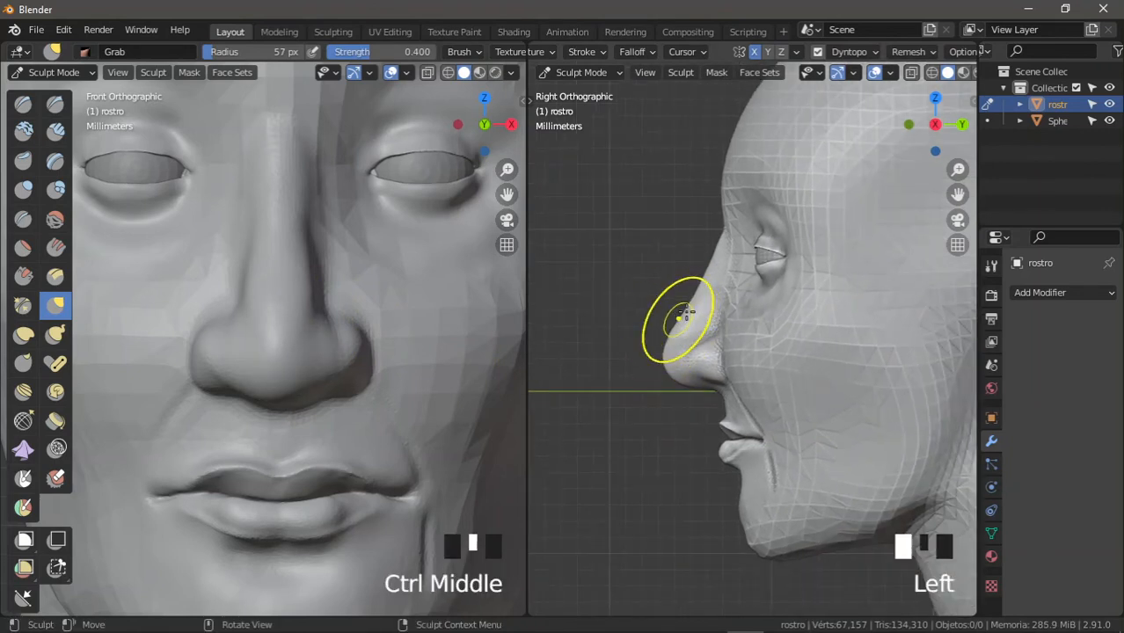
Step: Increase the Grab brush radius to 119 px and shape the nose root, brow and lower forehead in profile
{"action": "middle_click_drag", "start_coordinate": [682, 321], "coordinate": [710, 300], "text": "ctrl"}
{"action": "key", "text": "f"}
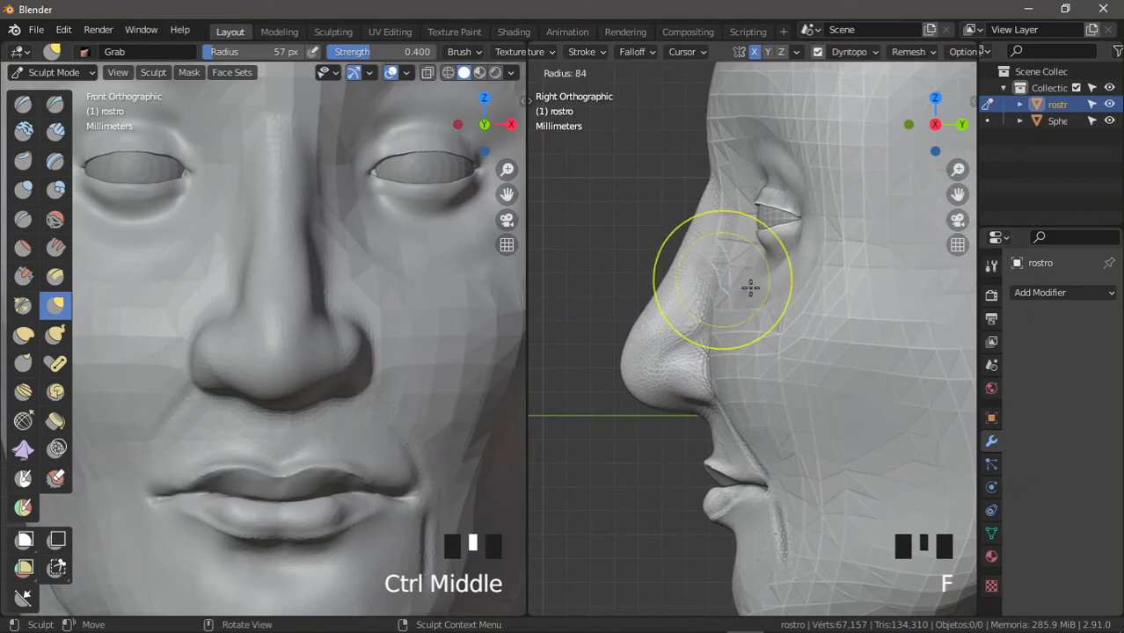
{"action": "left_click", "coordinate": [736, 256]}
{"action": "left_click_drag", "start_coordinate": [735, 256], "coordinate": [732, 220]}
{"action": "middle_click_drag", "start_coordinate": [710, 209], "coordinate": [708, 218], "text": "ctrl"}
{"action": "left_click_drag", "start_coordinate": [707, 218], "coordinate": [721, 211]}
{"action": "middle_click_drag", "start_coordinate": [716, 223], "coordinate": [714, 261], "text": "shift"}
{"action": "left_click_drag", "start_coordinate": [716, 223], "coordinate": [709, 204]}
{"action": "middle_click_drag", "start_coordinate": [706, 171], "coordinate": [700, 220], "text": "shift"}
{"action": "left_click_drag", "start_coordinate": [702, 215], "coordinate": [718, 203]}
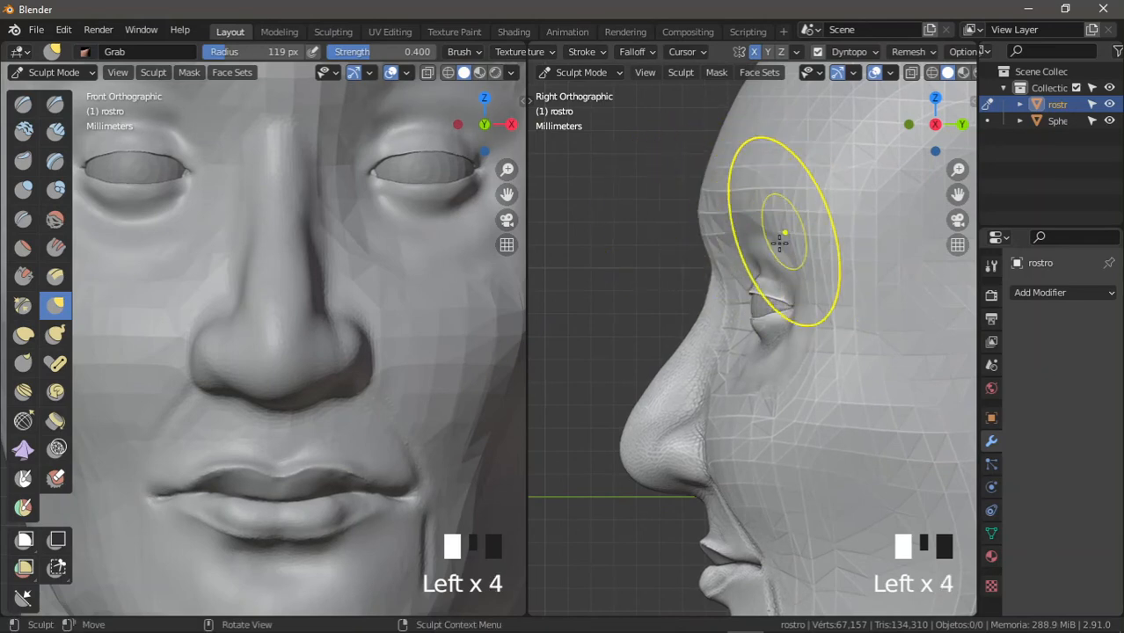
Step: Adjust the nose ridge and the rear edge of the nostril wing in profile with the Grab brush at a 119 px radius
{"action": "mouse_move", "coordinate": [746, 279]}
{"action": "middle_mouse_down", "text": "shift"}
{"action": "mouse_move", "coordinate": [714, 335]}
{"action": "mouse_move", "coordinate": [741, 306]}
{"action": "mouse_move", "coordinate": [673, 395]}
{"action": "middle_mouse_up", "text": "shift"}
{"action": "left_click_drag", "start_coordinate": [673, 395], "coordinate": [664, 380]}
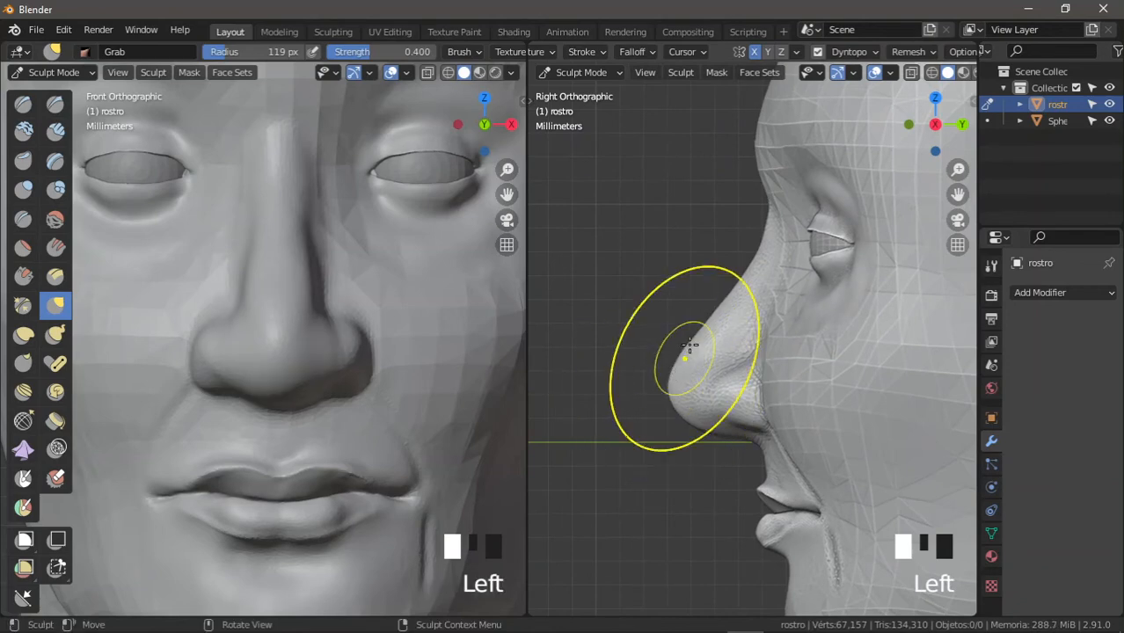
{"action": "middle_click_drag", "start_coordinate": [733, 369], "coordinate": [760, 324], "text": "ctrl"}
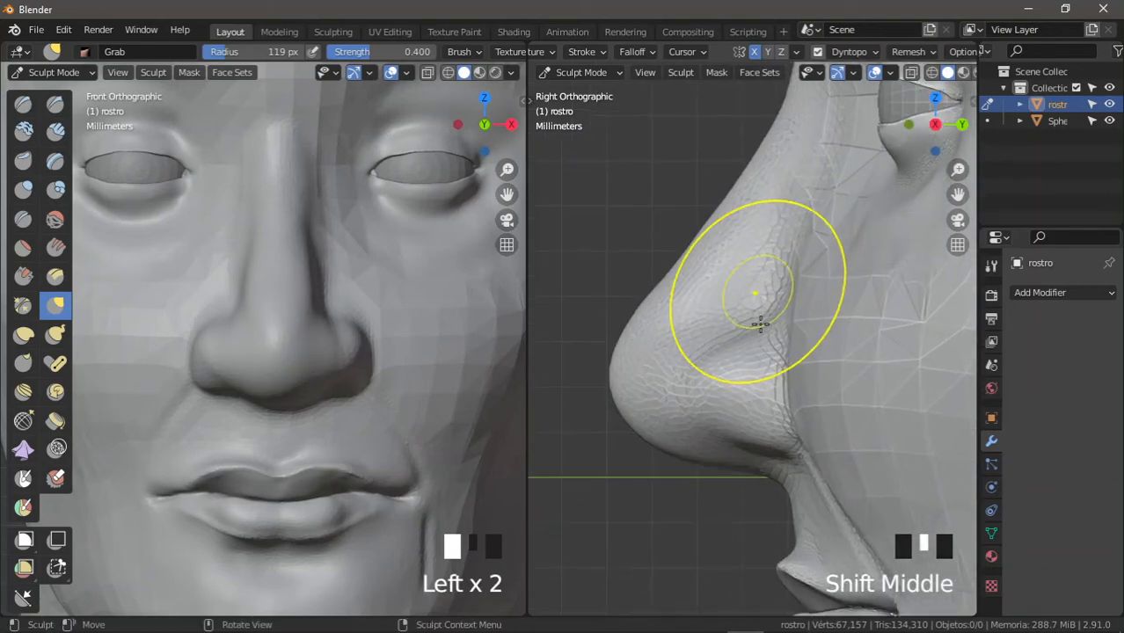
{"action": "left_click_drag", "start_coordinate": [792, 383], "coordinate": [808, 371]}
{"action": "mouse_move", "coordinate": [808, 372]}
{"action": "middle_mouse_down", "text": "ctrl"}
{"action": "mouse_move", "coordinate": [774, 357]}
{"action": "mouse_move", "coordinate": [758, 375]}
{"action": "mouse_move", "coordinate": [754, 352]}
{"action": "middle_mouse_up", "text": "ctrl"}
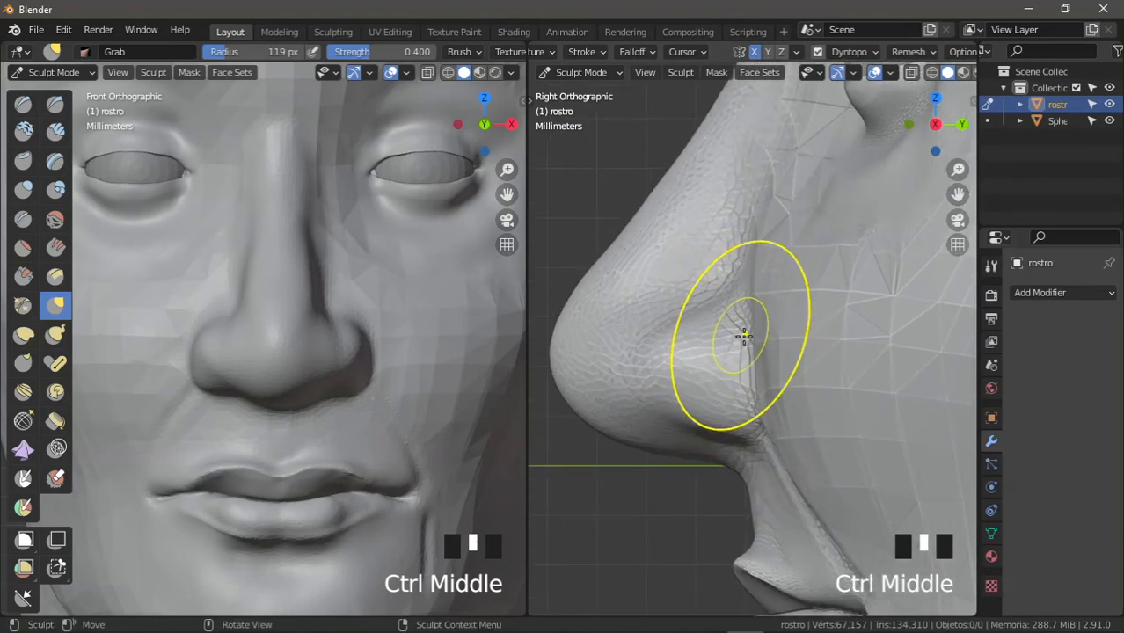
{"action": "mouse_move", "coordinate": [743, 336]}
{"action": "left_mouse_down"}
{"action": "mouse_move", "coordinate": [757, 334]}
{"action": "mouse_move", "coordinate": [752, 325]}
{"action": "left_mouse_up"}
{"action": "left_click_drag", "start_coordinate": [763, 374], "coordinate": [757, 409]}
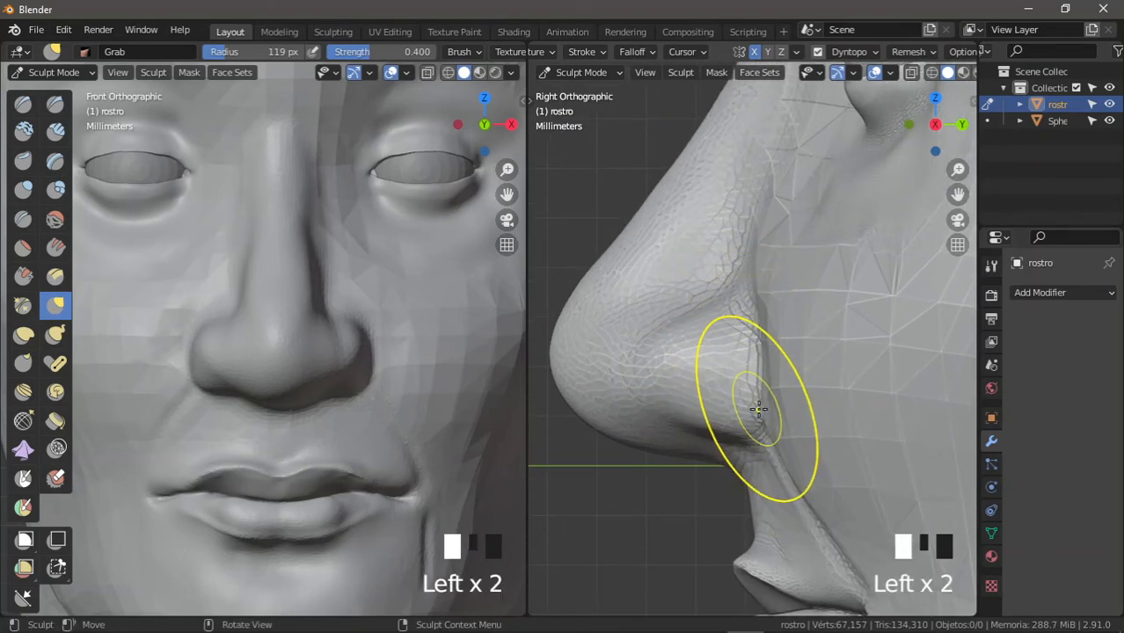
{"action": "left_click", "coordinate": [765, 420]}
Step: Refine the transition between the upper nostril wing and the cheek in profile with the Grab brush
{"action": "mouse_move", "coordinate": [773, 420]}
{"action": "middle_mouse_down", "text": "shift"}
{"action": "mouse_move", "coordinate": [727, 342]}
{"action": "mouse_move", "coordinate": [727, 364]}
{"action": "mouse_move", "coordinate": [726, 334]}
{"action": "middle_mouse_up", "text": "shift"}
{"action": "middle_click_drag", "start_coordinate": [369, 392], "coordinate": [377, 326], "text": "ctrl"}
{"action": "middle_click_drag", "start_coordinate": [687, 402], "coordinate": [741, 288], "text": "shift"}
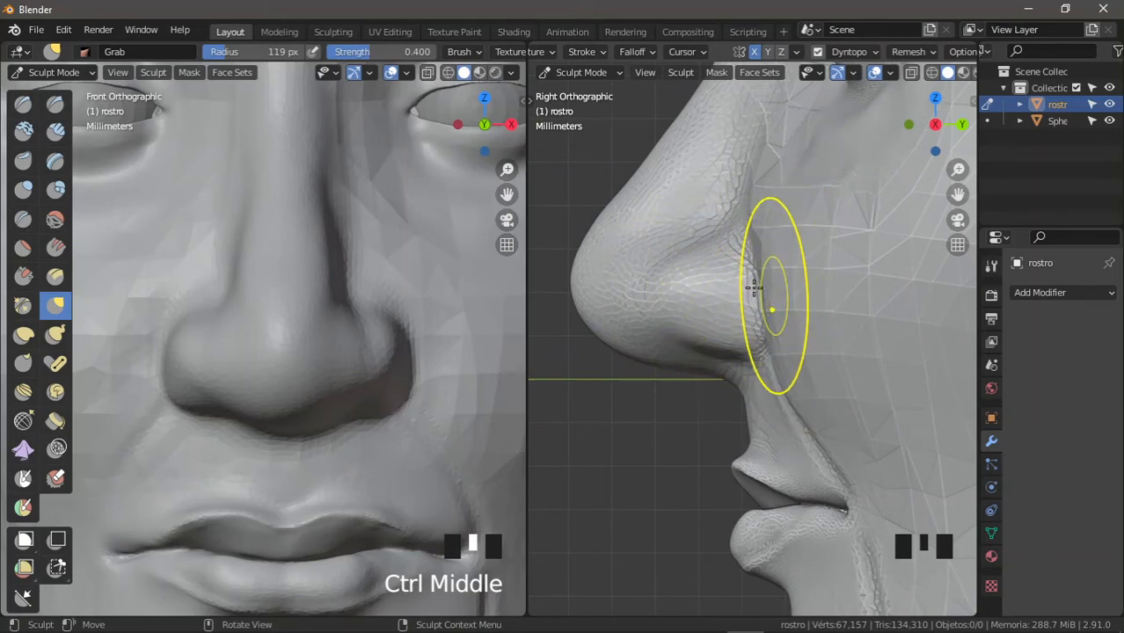
{"action": "middle_click_drag", "start_coordinate": [754, 287], "coordinate": [760, 264], "text": "ctrl"}
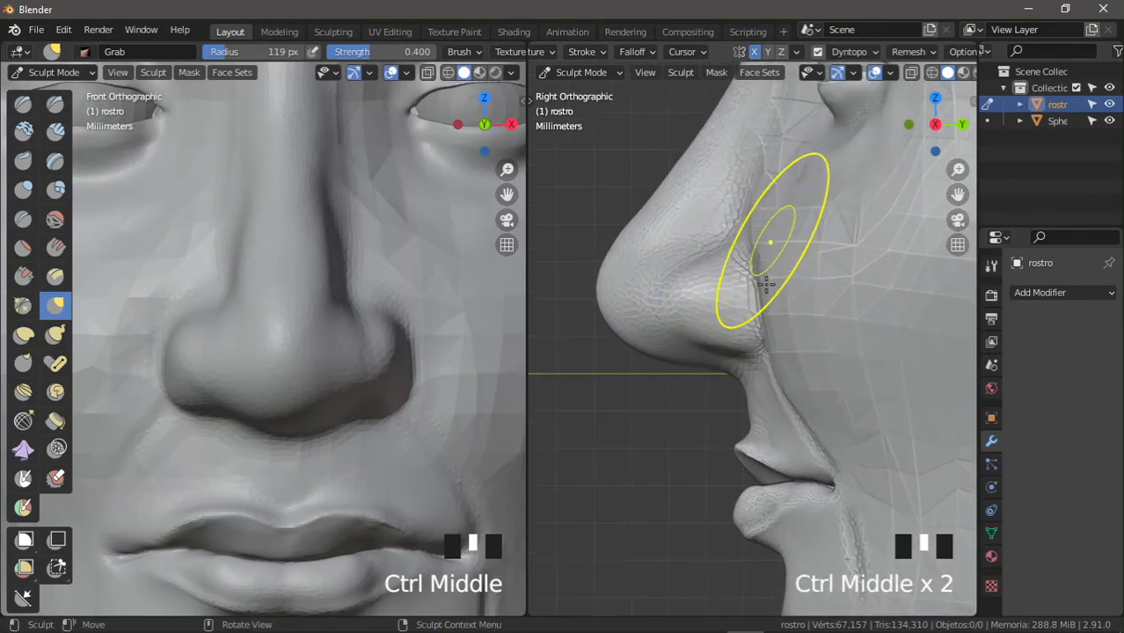
{"action": "left_click", "coordinate": [751, 228]}
{"action": "mouse_move", "coordinate": [752, 221]}
{"action": "middle_mouse_down", "text": "ctrl"}
{"action": "mouse_move", "coordinate": [745, 248]}
{"action": "mouse_move", "coordinate": [758, 326]}
{"action": "mouse_move", "coordinate": [760, 307]}
{"action": "middle_mouse_up", "text": "ctrl"}
Step: Reshape the sides of the nose and the nostril wings from the front and from above with the Grab brush
{"action": "mouse_move", "coordinate": [390, 396]}
{"action": "middle_mouse_down", "text": "ctrl"}
{"action": "mouse_move", "coordinate": [405, 361]}
{"action": "mouse_move", "coordinate": [339, 339]}
{"action": "mouse_move", "coordinate": [346, 363]}
{"action": "middle_mouse_up", "text": "ctrl"}
{"action": "left_click_drag", "start_coordinate": [334, 327], "coordinate": [344, 327]}
{"action": "mouse_move", "coordinate": [344, 327]}
{"action": "middle_mouse_down", "text": "ctrl"}
{"action": "mouse_move", "coordinate": [382, 364]}
{"action": "mouse_move", "coordinate": [374, 406]}
{"action": "mouse_move", "coordinate": [394, 264]}
{"action": "mouse_move", "coordinate": [379, 369]}
{"action": "mouse_move", "coordinate": [358, 389]}
{"action": "mouse_move", "coordinate": [367, 369]}
{"action": "mouse_move", "coordinate": [401, 364]}
{"action": "middle_mouse_up", "text": "ctrl"}
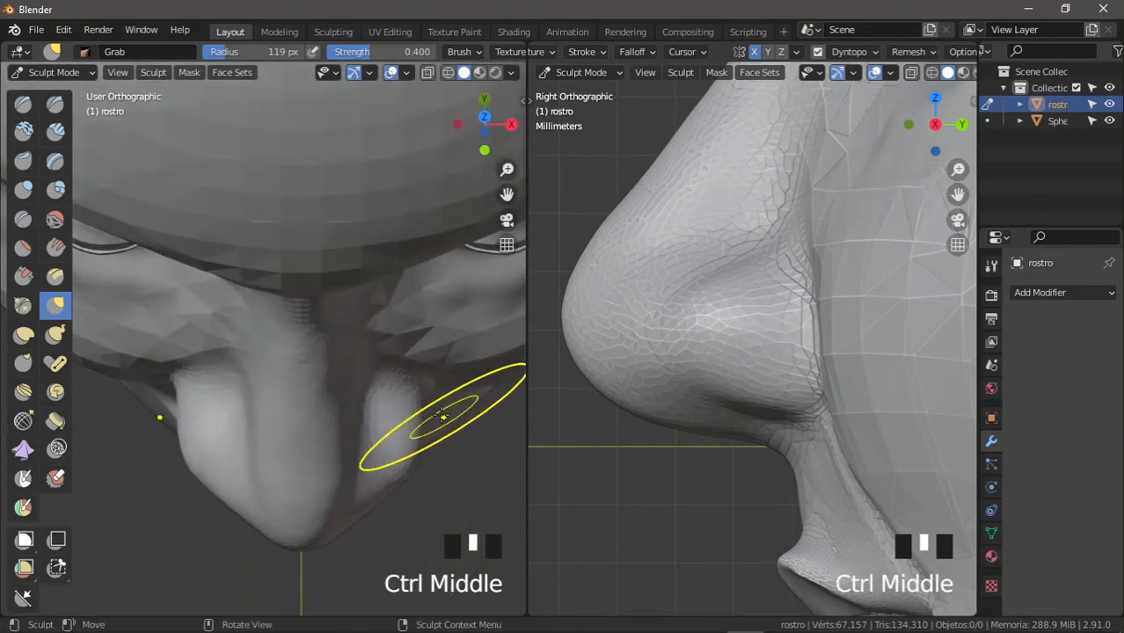
{"action": "left_click_drag", "start_coordinate": [423, 421], "coordinate": [462, 429]}
{"action": "middle_click_drag", "start_coordinate": [401, 486], "coordinate": [409, 526], "text": "ctrl"}
{"action": "mouse_move", "coordinate": [396, 446]}
{"action": "left_mouse_down"}
{"action": "mouse_move", "coordinate": [374, 443]}
{"action": "mouse_move", "coordinate": [364, 472]}
{"action": "left_mouse_up"}
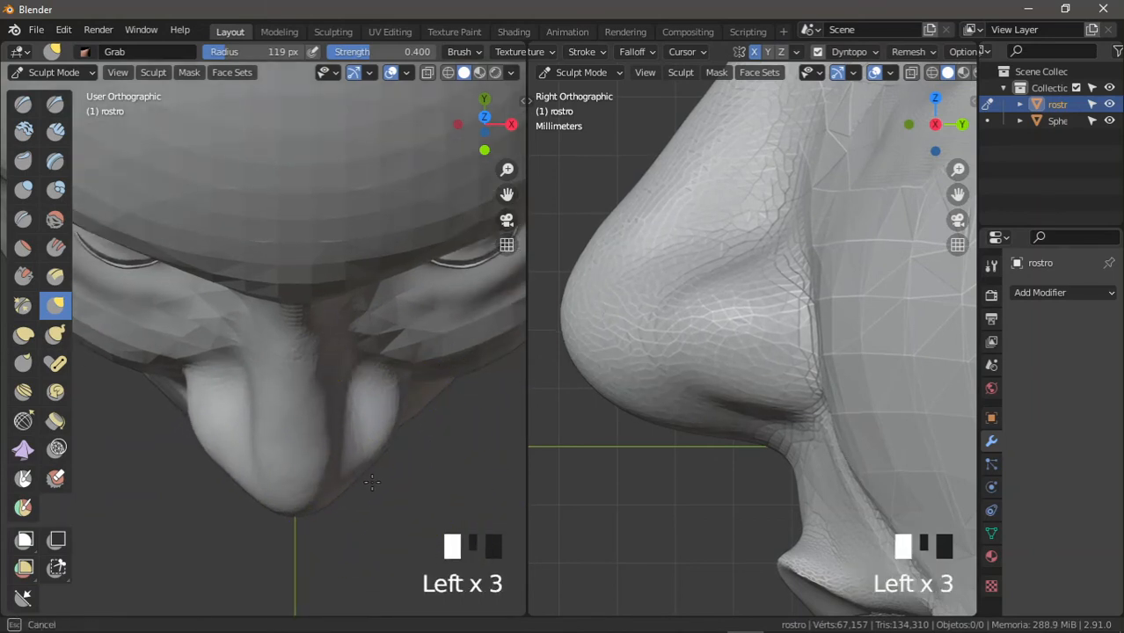
Step: Try to carve the groove above the nostril wing with the Crease brush at a 75 px radius and 1.000 strength, and undo the stroke
{"action": "middle_click_drag", "start_coordinate": [356, 477], "coordinate": [291, 252]}
{"action": "left_click", "coordinate": [23, 219]}
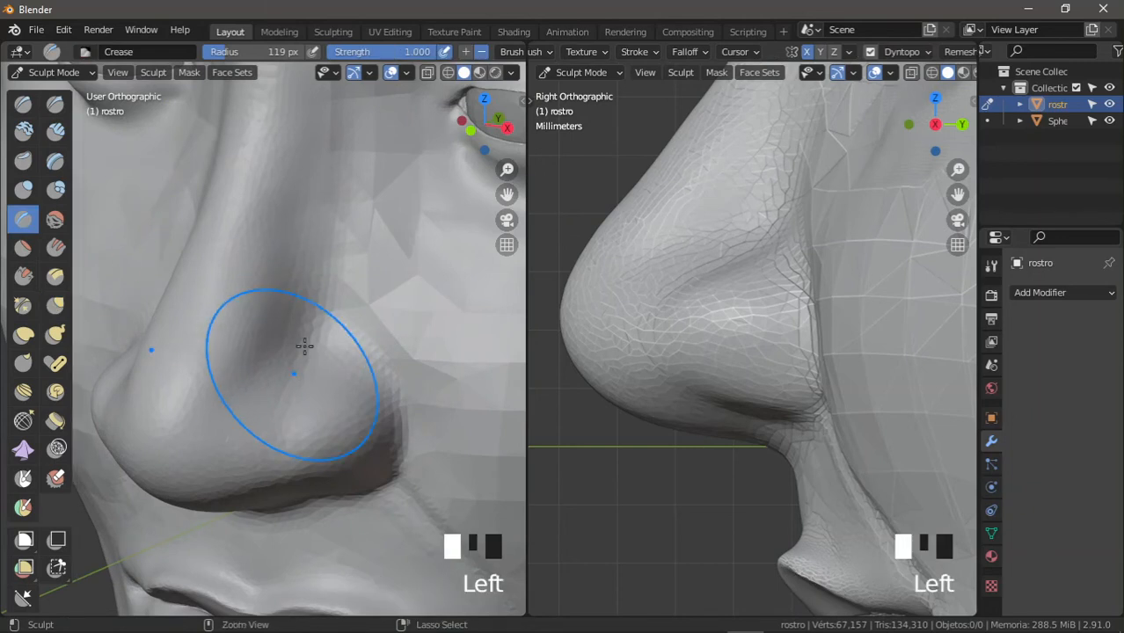
{"action": "middle_click_drag", "start_coordinate": [301, 343], "coordinate": [285, 301], "text": "shift"}
{"action": "key", "text": "f"}
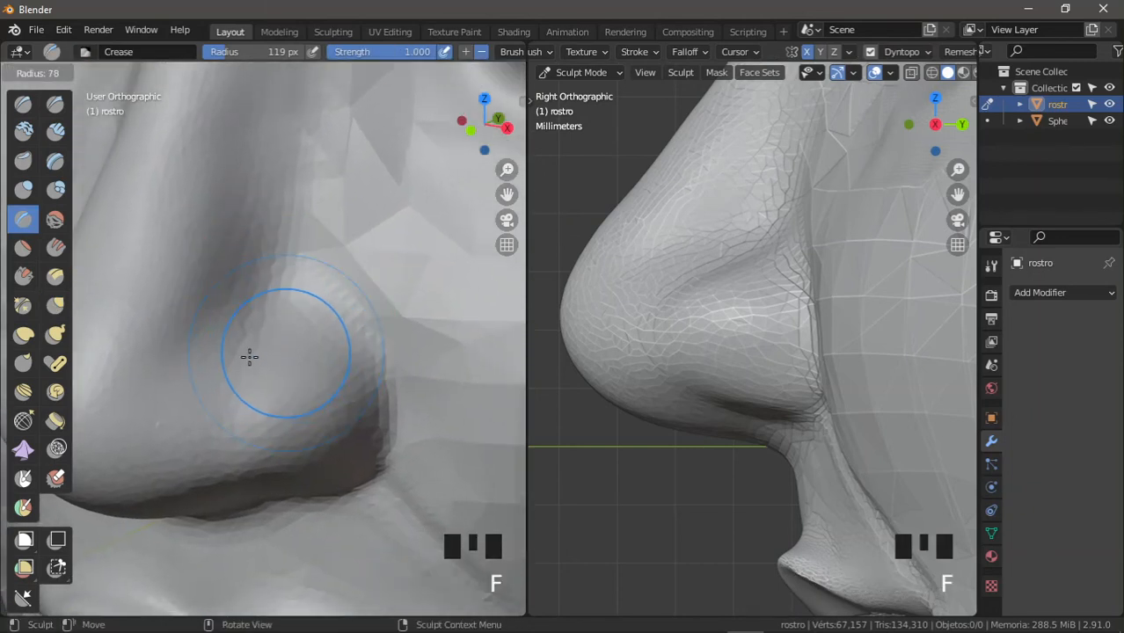
{"action": "left_click", "coordinate": [247, 347]}
{"action": "left_click_drag", "start_coordinate": [243, 334], "coordinate": [268, 319]}
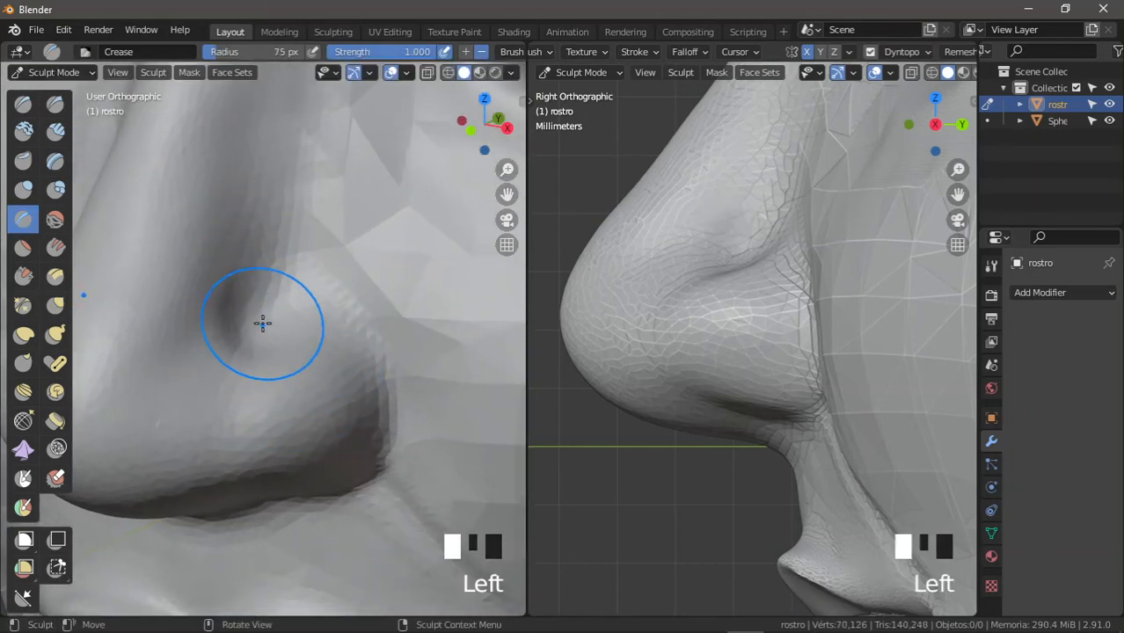
{"action": "key", "text": "ctrl+z"}
Step: Carve a groove around the nostril wing down to its base with the Crease brush at a 19 px radius and 1.000 strength
{"action": "middle_click_drag", "start_coordinate": [333, 326], "coordinate": [271, 363], "text": "shift"}
{"action": "key", "text": "f"}
{"action": "left_click", "coordinate": [281, 338]}
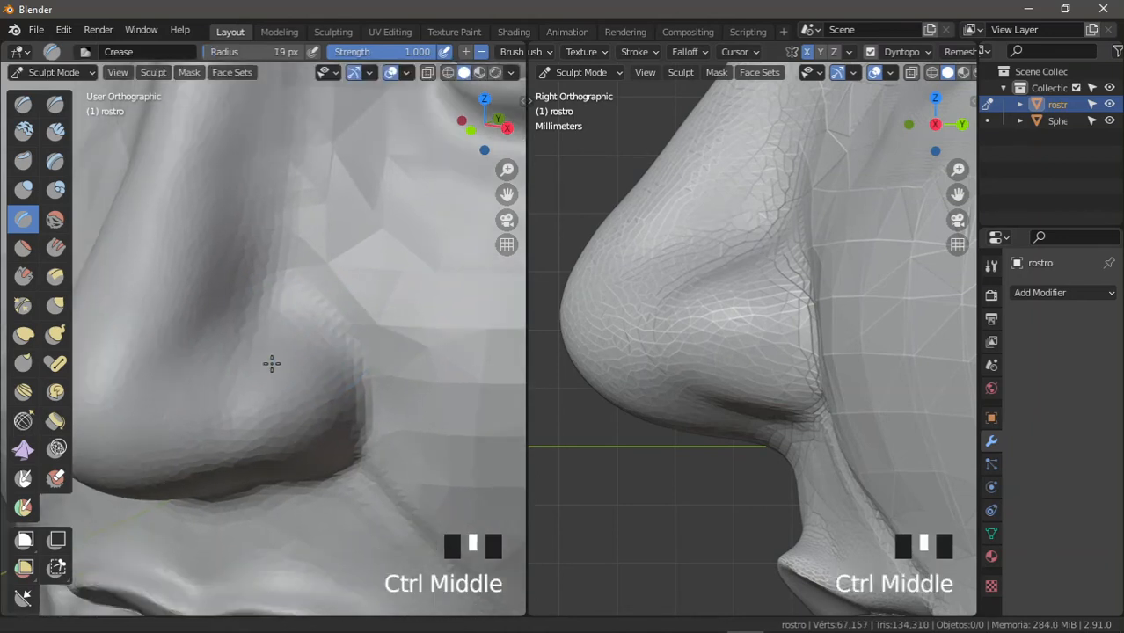
{"action": "left_click_drag", "start_coordinate": [250, 335], "coordinate": [305, 319]}
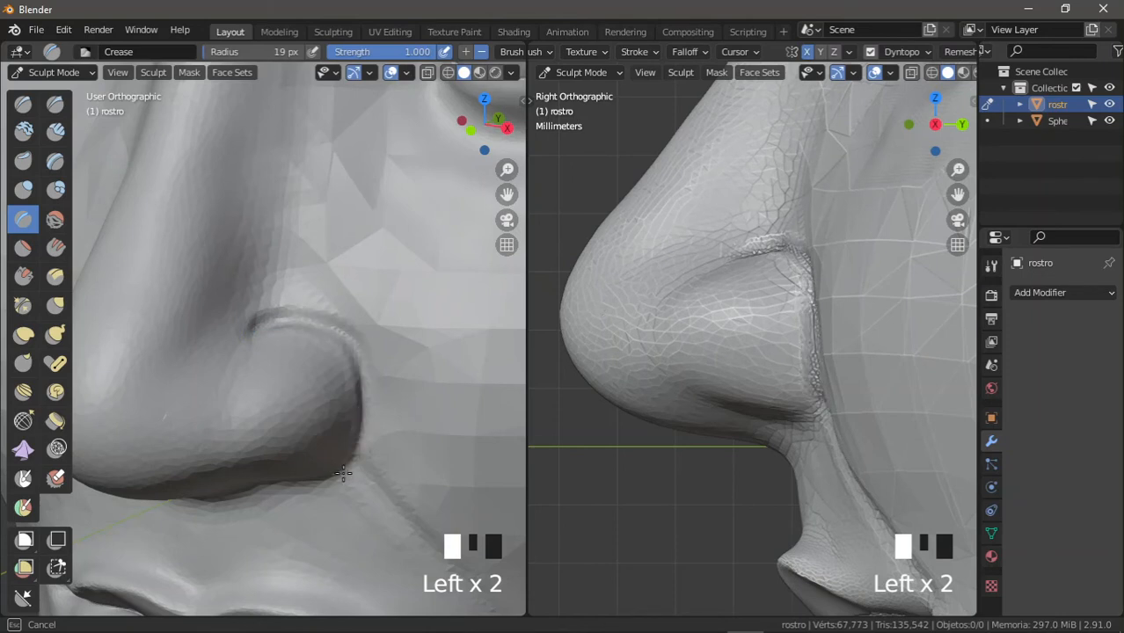
{"action": "left_click_drag", "start_coordinate": [343, 473], "coordinate": [291, 468]}
{"action": "middle_click_drag", "start_coordinate": [368, 361], "coordinate": [243, 266]}
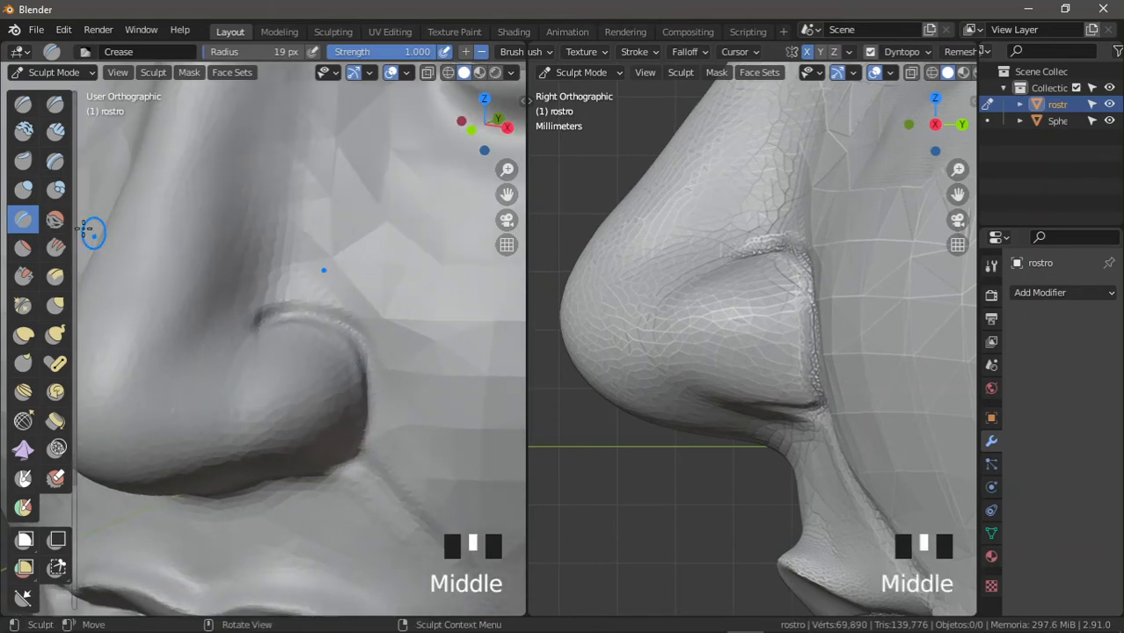
Step: Soften the groove around the nostril wing with the Smooth brush at a 19 px radius and 0.700 strength
{"action": "key", "text": "shift+s"}
{"action": "middle_click_drag", "start_coordinate": [162, 278], "coordinate": [311, 303], "text": "ctrl"}
{"action": "left_click_drag", "start_coordinate": [320, 301], "coordinate": [315, 291]}
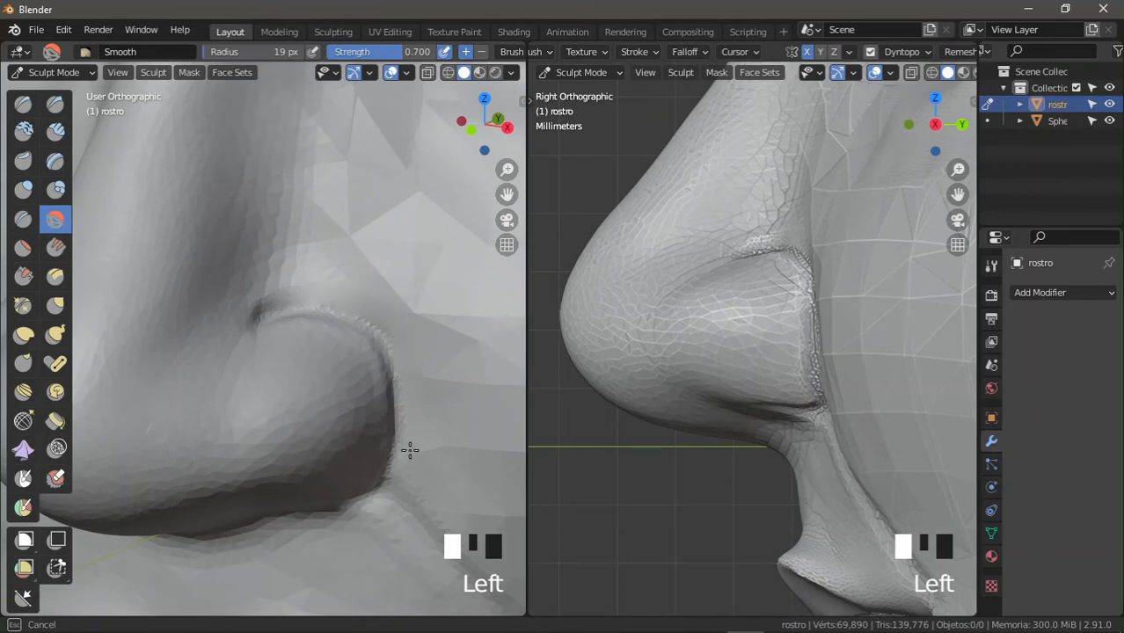
{"action": "middle_click_drag", "start_coordinate": [410, 450], "coordinate": [350, 361], "text": "ctrl"}
{"action": "left_click_drag", "start_coordinate": [350, 360], "coordinate": [350, 361]}
{"action": "middle_click_drag", "start_coordinate": [360, 337], "coordinate": [349, 367]}
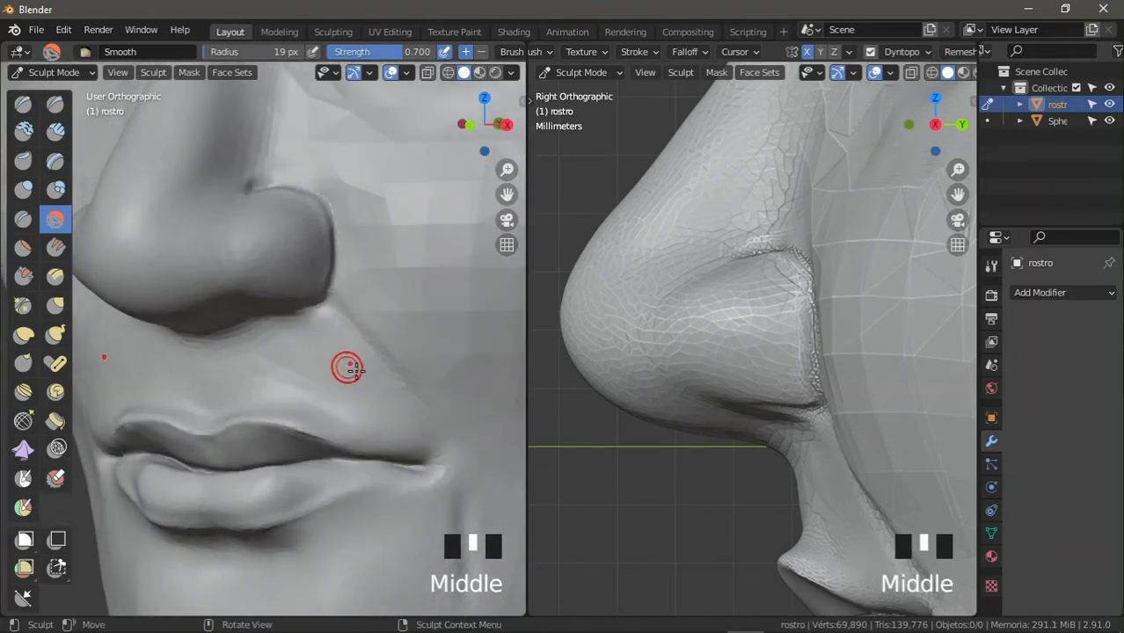
Step: Increase the Smooth brush radius to 48 px and soften the area above the upper lip and the cheek beside the nose
{"action": "key", "text": "f"}
{"action": "left_click", "coordinate": [354, 384]}
{"action": "mouse_move", "coordinate": [339, 361]}
{"action": "left_mouse_down"}
{"action": "mouse_move", "coordinate": [336, 349]}
{"action": "mouse_move", "coordinate": [327, 370]}
{"action": "mouse_move", "coordinate": [285, 351]}
{"action": "left_mouse_up"}
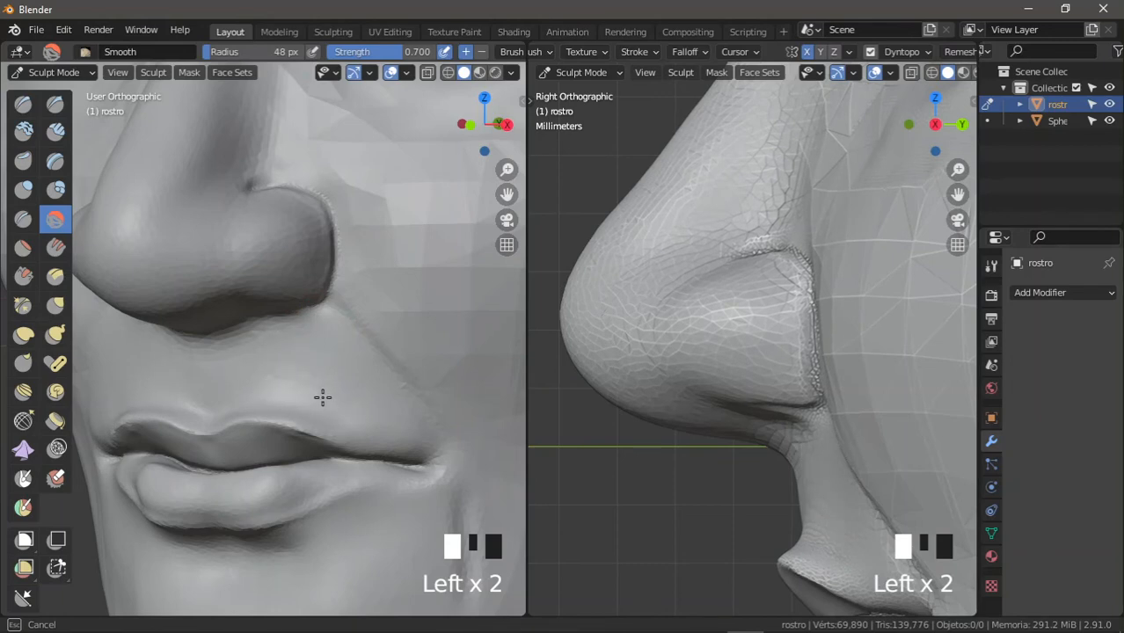
{"action": "mouse_move", "coordinate": [377, 415]}
{"action": "middle_mouse_down", "text": "ctrl"}
{"action": "mouse_move", "coordinate": [333, 347]}
{"action": "mouse_move", "coordinate": [359, 297]}
{"action": "middle_mouse_up", "text": "ctrl"}
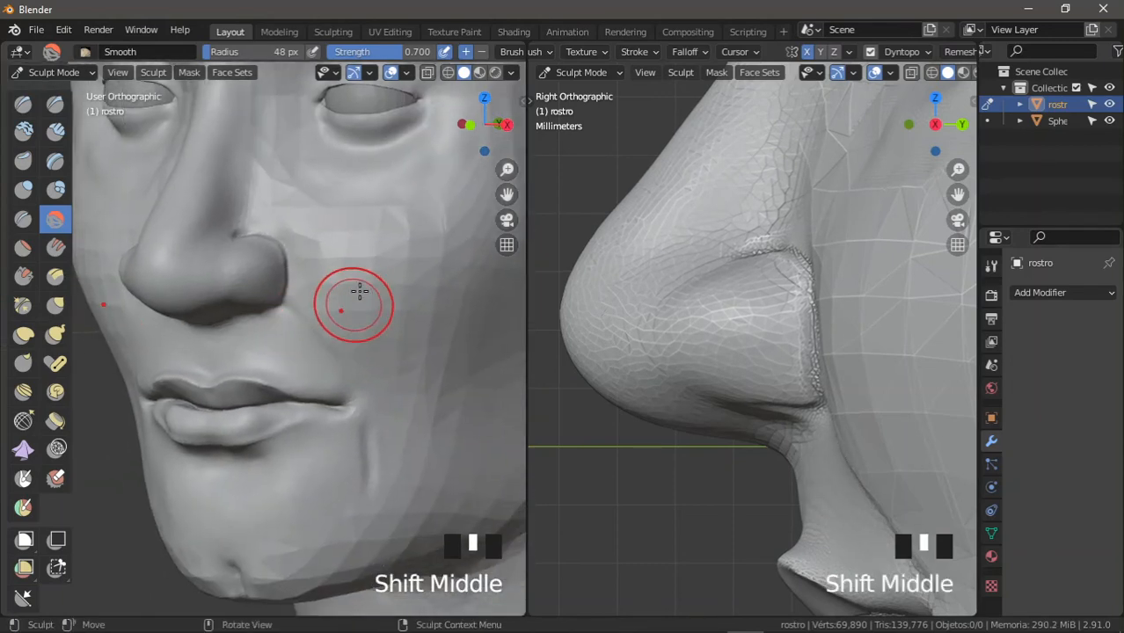
{"action": "left_click_drag", "start_coordinate": [359, 296], "coordinate": [409, 321]}
{"action": "mouse_move", "coordinate": [409, 321]}
{"action": "middle_mouse_down", "text": "ctrl"}
{"action": "mouse_move", "coordinate": [392, 355]}
{"action": "mouse_move", "coordinate": [426, 352]}
{"action": "mouse_move", "coordinate": [389, 352]}
{"action": "mouse_move", "coordinate": [401, 313]}
{"action": "mouse_move", "coordinate": [404, 340]}
{"action": "mouse_move", "coordinate": [396, 327]}
{"action": "middle_mouse_up", "text": "ctrl"}
{"action": "middle_click_drag", "start_coordinate": [395, 327], "coordinate": [394, 310]}
{"action": "left_click_drag", "start_coordinate": [394, 299], "coordinate": [393, 293]}
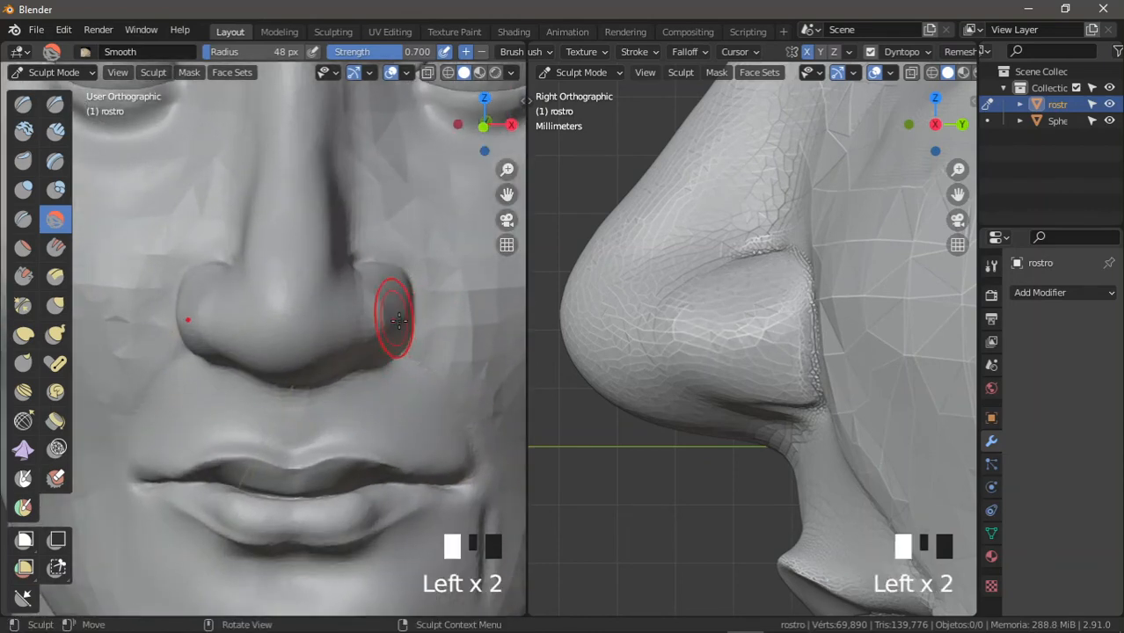
Step: Reshape the nostril wings in front view with the Grab brush at an 87 px radius and 0.400 strength
{"action": "key", "text": "KP_1"}
{"action": "middle_click_drag", "start_coordinate": [394, 326], "coordinate": [188, 221], "text": "ctrl"}
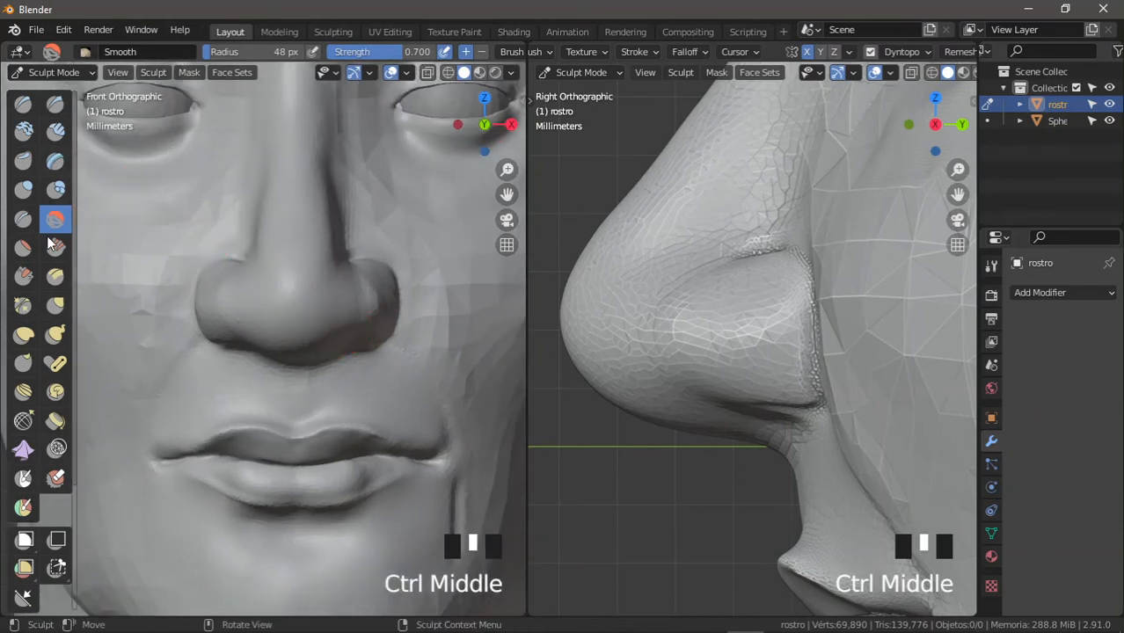
{"action": "left_click", "coordinate": [56, 304]}
{"action": "mouse_move", "coordinate": [258, 290]}
{"action": "middle_mouse_down", "text": "shift"}
{"action": "mouse_move", "coordinate": [248, 283]}
{"action": "mouse_move", "coordinate": [264, 283]}
{"action": "middle_mouse_up", "text": "shift"}
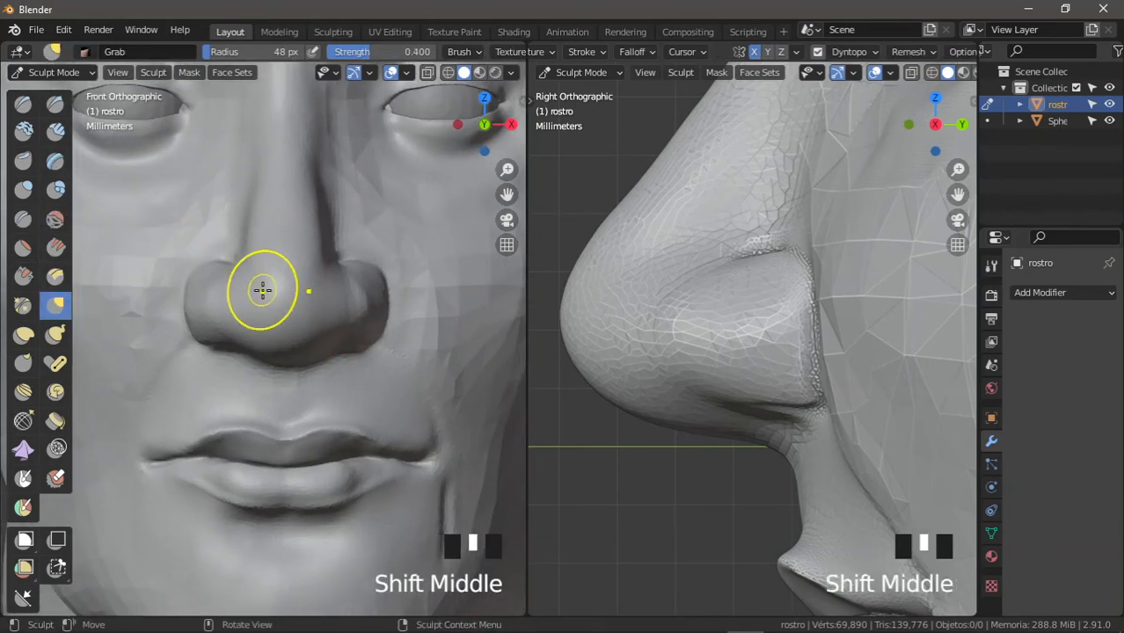
{"action": "key", "text": "f"}
{"action": "left_click", "coordinate": [297, 295]}
{"action": "left_click_drag", "start_coordinate": [381, 260], "coordinate": [369, 283]}
{"action": "middle_click_drag", "start_coordinate": [363, 286], "coordinate": [233, 314], "text": "ctrl"}
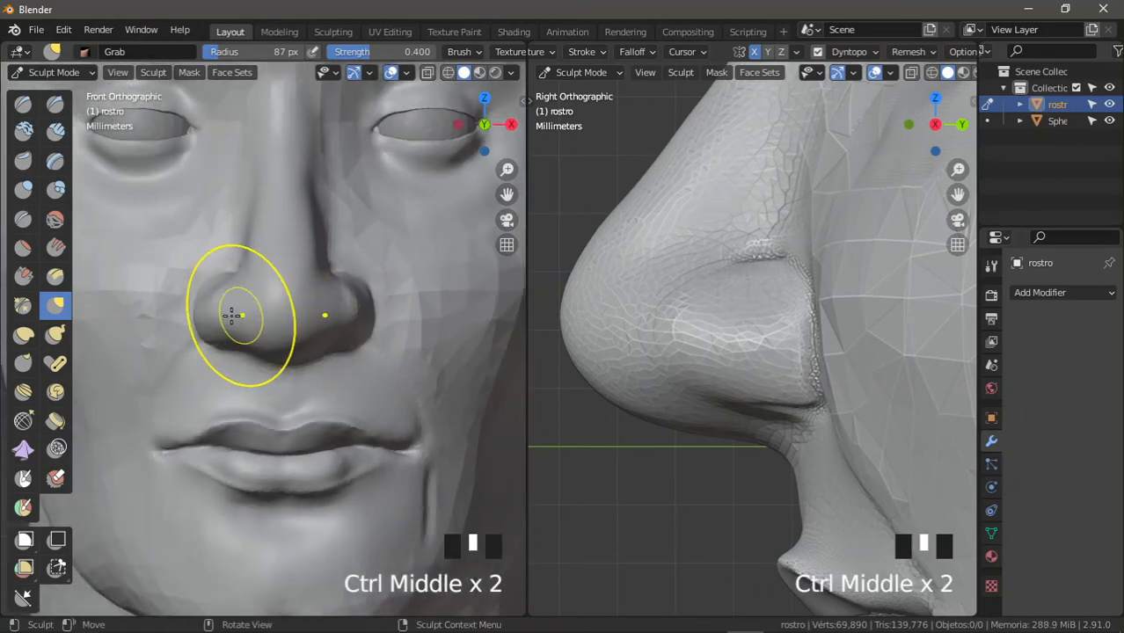
{"action": "left_click_drag", "start_coordinate": [230, 313], "coordinate": [226, 309]}
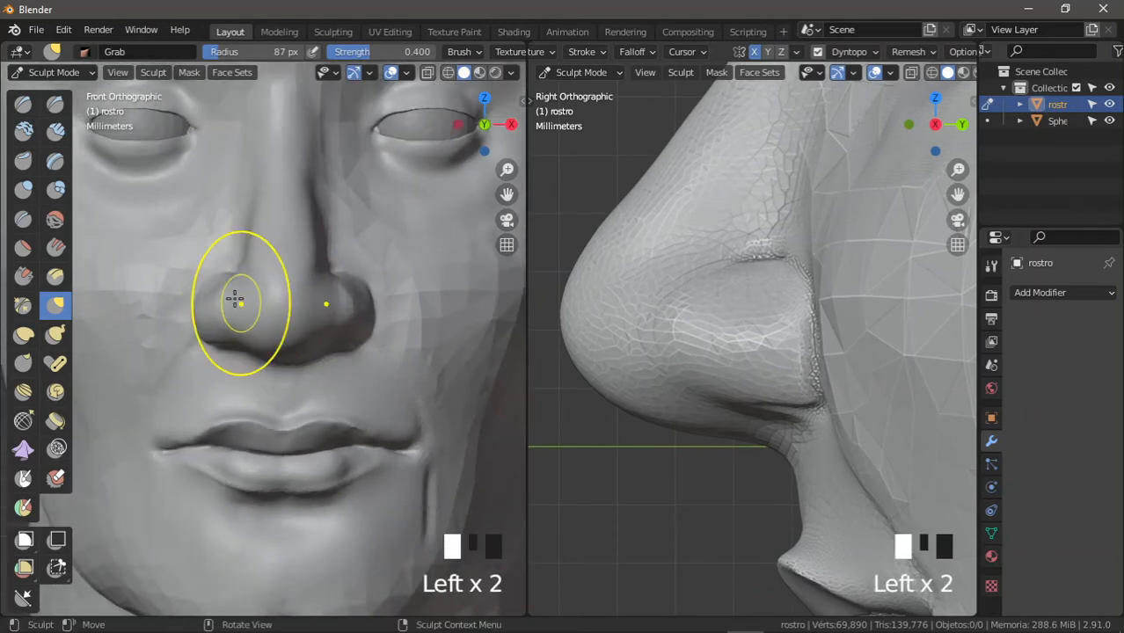
Step: Adjust the sides of the nose bridge and the inner brow area in front view with the Grab brush
{"action": "mouse_move", "coordinate": [257, 253]}
{"action": "middle_mouse_down", "text": "ctrl"}
{"action": "mouse_move", "coordinate": [279, 281]}
{"action": "mouse_move", "coordinate": [309, 259]}
{"action": "middle_mouse_up", "text": "ctrl"}
{"action": "left_click", "coordinate": [331, 249]}
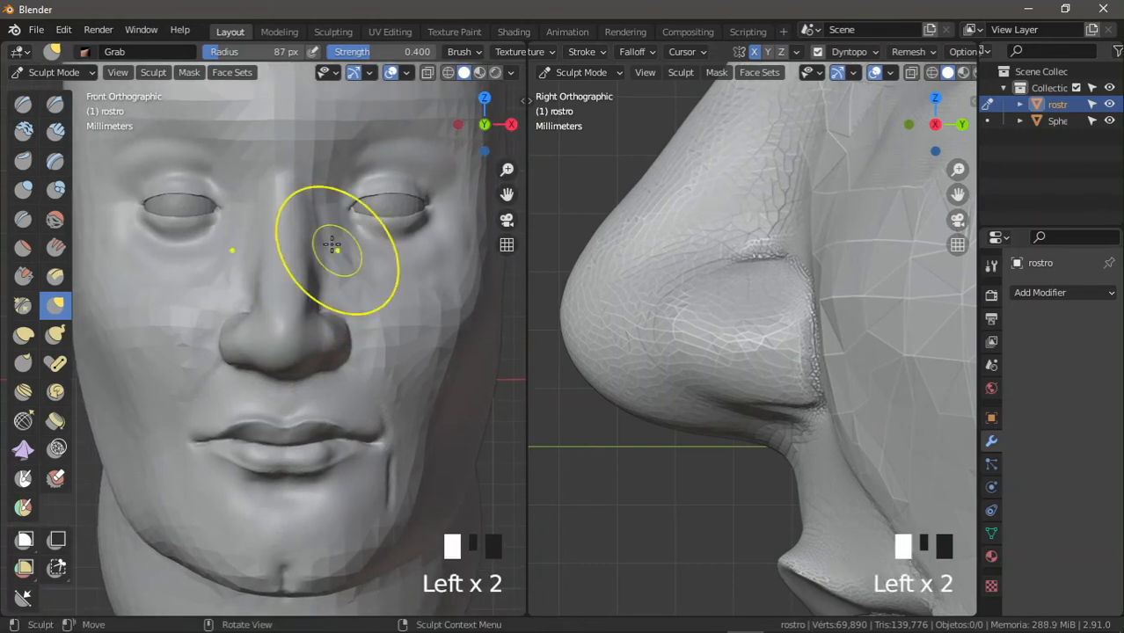
{"action": "middle_click_drag", "start_coordinate": [310, 192], "coordinate": [320, 151], "text": "ctrl"}
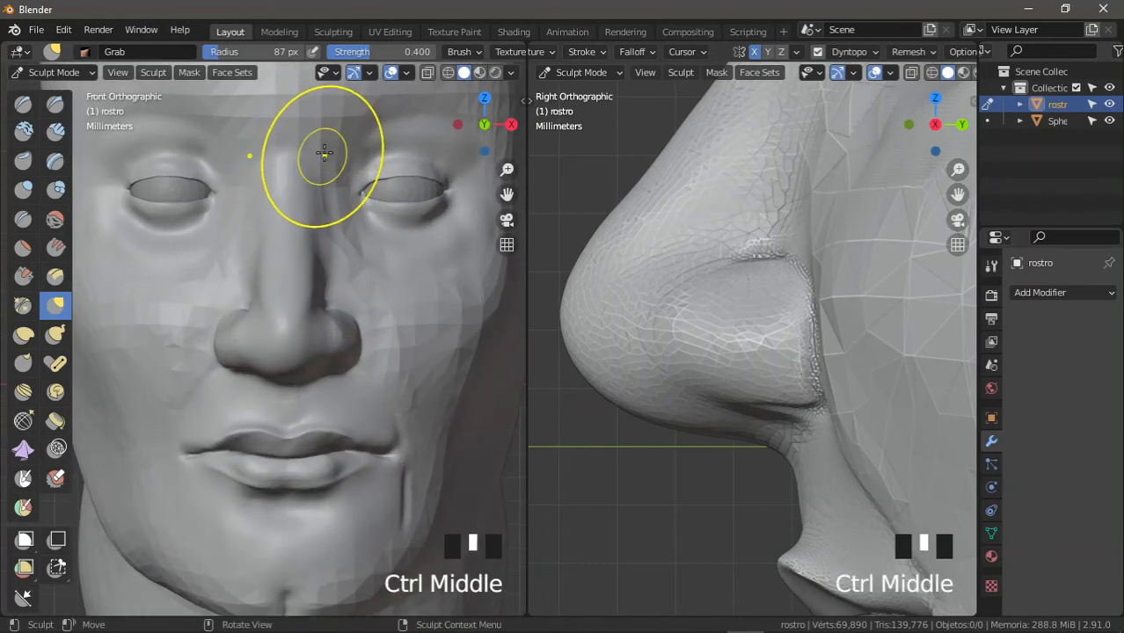
{"action": "left_click_drag", "start_coordinate": [321, 151], "coordinate": [339, 155]}
{"action": "middle_click_drag", "start_coordinate": [347, 183], "coordinate": [341, 213], "text": "shift"}
{"action": "middle_click_drag", "start_coordinate": [334, 286], "coordinate": [332, 226], "text": "ctrl"}
{"action": "left_click_drag", "start_coordinate": [334, 223], "coordinate": [327, 234]}
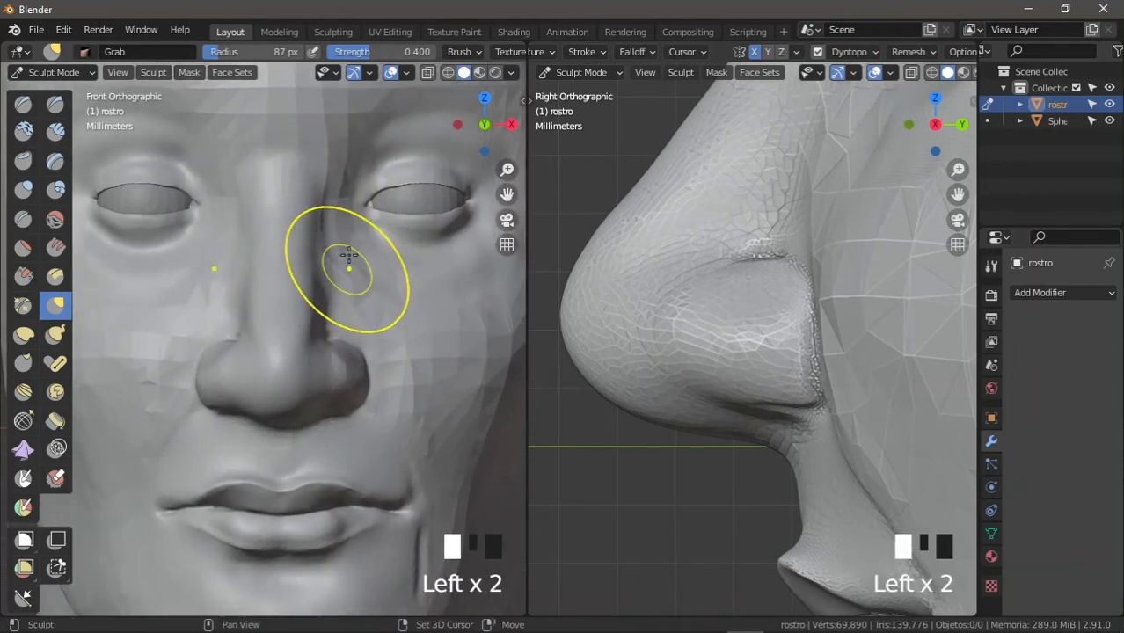
Step: Refine the nose root and upper bridge between the eyes in front view with the Grab brush
{"action": "middle_click_drag", "start_coordinate": [349, 255], "coordinate": [246, 211], "text": "shift"}
{"action": "left_click_drag", "start_coordinate": [248, 210], "coordinate": [259, 208]}
{"action": "mouse_move", "coordinate": [259, 208]}
{"action": "middle_mouse_down", "text": "ctrl"}
{"action": "mouse_move", "coordinate": [283, 265]}
{"action": "mouse_move", "coordinate": [226, 221]}
{"action": "middle_mouse_up", "text": "ctrl"}
{"action": "mouse_move", "coordinate": [226, 220]}
{"action": "left_mouse_down"}
{"action": "mouse_move", "coordinate": [233, 234]}
{"action": "mouse_move", "coordinate": [195, 245]}
{"action": "mouse_move", "coordinate": [275, 245]}
{"action": "left_mouse_up"}
{"action": "middle_click_drag", "start_coordinate": [307, 348], "coordinate": [380, 255], "text": "ctrl"}
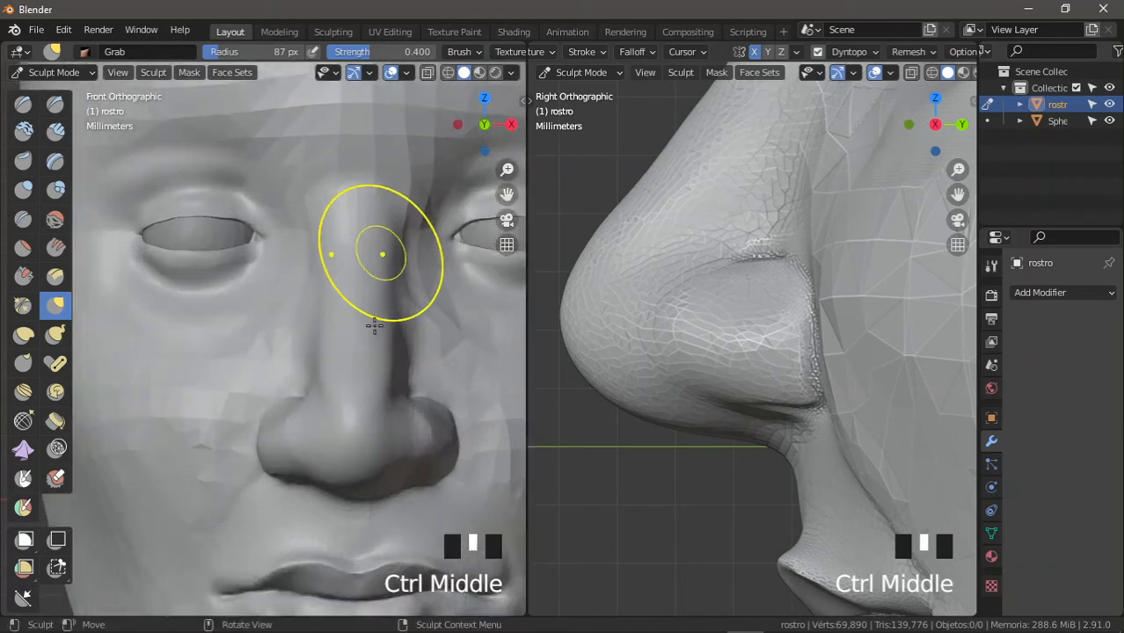
Step: Reshape the lower edges of the nostrils and the side of the nose above the wings with the Grab brush
{"action": "middle_click_drag", "start_coordinate": [352, 355], "coordinate": [281, 307], "text": "shift"}
{"action": "left_click_drag", "start_coordinate": [194, 420], "coordinate": [241, 423]}
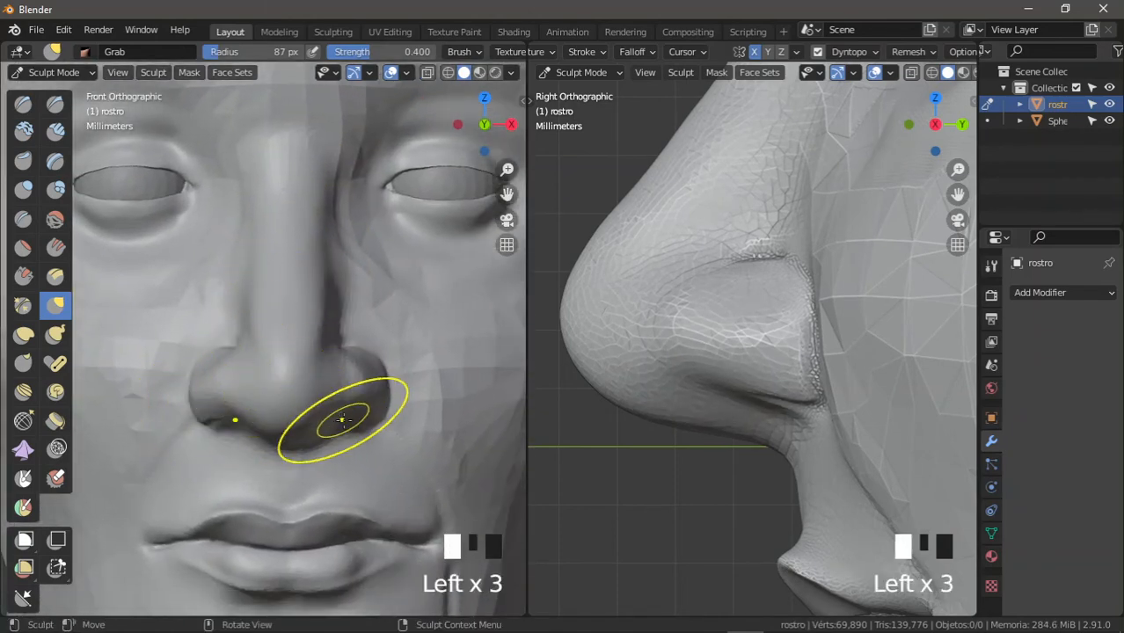
{"action": "left_click_drag", "start_coordinate": [341, 419], "coordinate": [347, 394]}
{"action": "middle_click_drag", "start_coordinate": [347, 393], "coordinate": [368, 299], "text": "ctrl"}
{"action": "left_click_drag", "start_coordinate": [348, 308], "coordinate": [357, 306]}
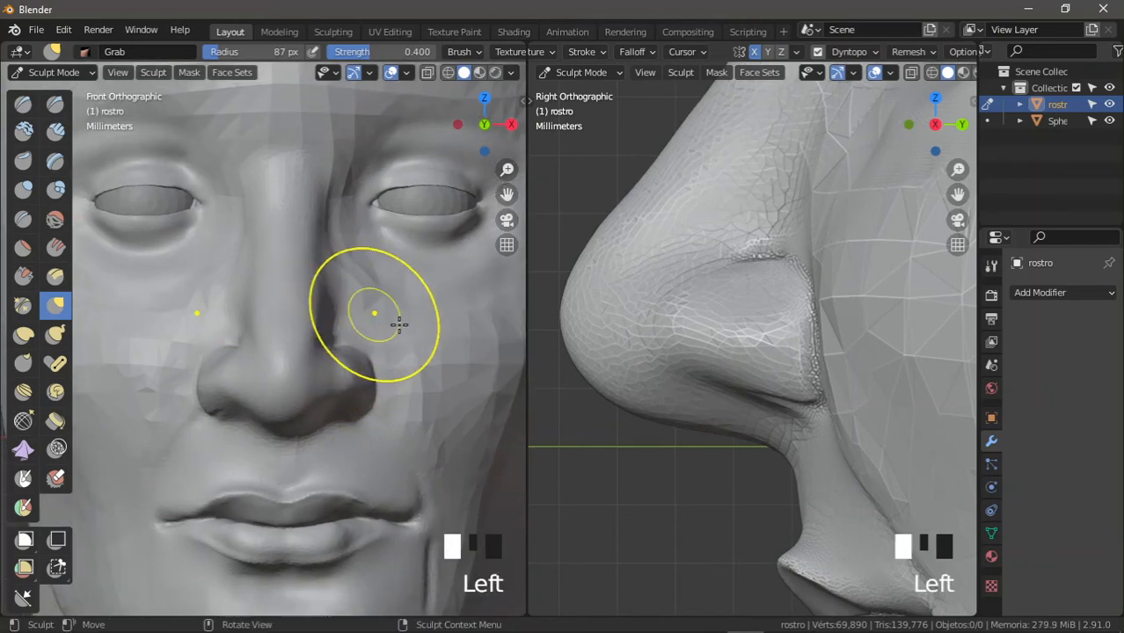
{"action": "mouse_move", "coordinate": [400, 358]}
{"action": "middle_mouse_down", "text": "ctrl"}
{"action": "mouse_move", "coordinate": [380, 325]}
{"action": "mouse_move", "coordinate": [371, 221]}
{"action": "mouse_move", "coordinate": [359, 369]}
{"action": "middle_mouse_up", "text": "ctrl"}
Step: Adjust the nose side and the rear of the nostril wing in profile and three-quarter view with the Grab brush at an 87 px radius
{"action": "middle_click_drag", "start_coordinate": [747, 309], "coordinate": [723, 344], "text": "ctrl"}
{"action": "left_click_drag", "start_coordinate": [675, 335], "coordinate": [691, 349]}
{"action": "middle_click_drag", "start_coordinate": [779, 290], "coordinate": [753, 322], "text": "ctrl"}
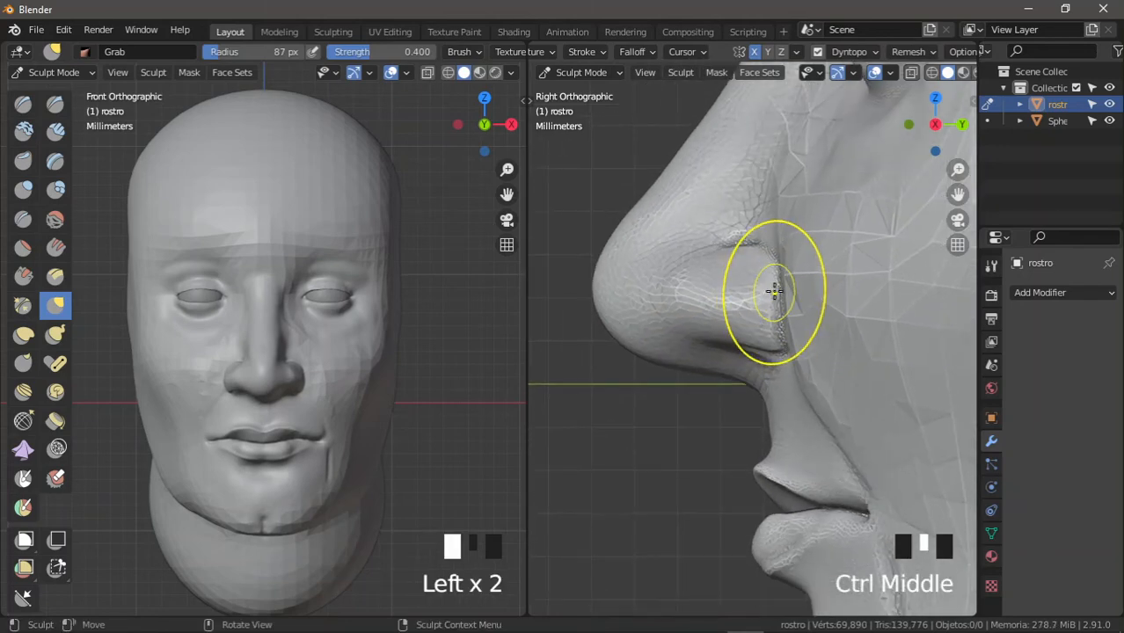
{"action": "left_click_drag", "start_coordinate": [768, 284], "coordinate": [765, 302]}
{"action": "mouse_move", "coordinate": [765, 301]}
{"action": "middle_mouse_down"}
{"action": "mouse_move", "coordinate": [747, 380]}
{"action": "mouse_move", "coordinate": [808, 291]}
{"action": "mouse_move", "coordinate": [793, 291]}
{"action": "mouse_move", "coordinate": [793, 272]}
{"action": "middle_mouse_up"}
{"action": "left_click_drag", "start_coordinate": [792, 272], "coordinate": [789, 256]}
{"action": "mouse_move", "coordinate": [783, 267]}
{"action": "middle_mouse_down", "text": "ctrl"}
{"action": "mouse_move", "coordinate": [760, 318]}
{"action": "mouse_move", "coordinate": [795, 268]}
{"action": "mouse_move", "coordinate": [771, 254]}
{"action": "mouse_move", "coordinate": [777, 268]}
{"action": "mouse_move", "coordinate": [785, 256]}
{"action": "middle_mouse_up", "text": "ctrl"}
{"action": "left_click_drag", "start_coordinate": [786, 256], "coordinate": [785, 256]}
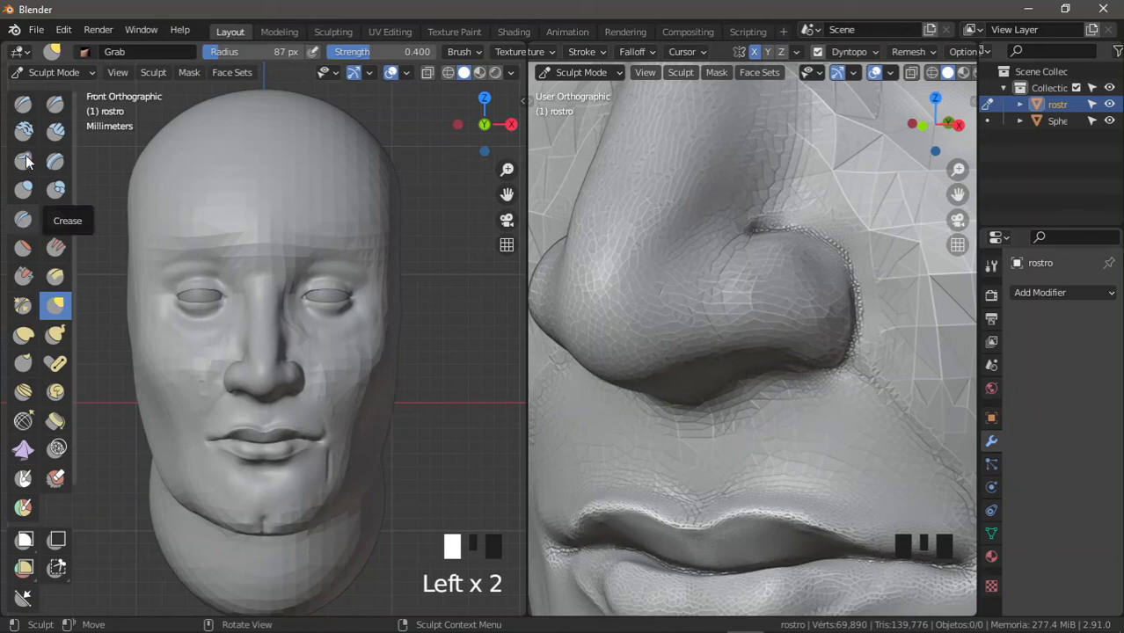
Step: Adjust the far side of the nose ridge above the tip in three-quarter view with the Grab brush, and inspect the nose from below
{"action": "mouse_move", "coordinate": [703, 297]}
{"action": "middle_mouse_down", "text": "shift"}
{"action": "mouse_move", "coordinate": [721, 314]}
{"action": "mouse_move", "coordinate": [691, 209]}
{"action": "mouse_move", "coordinate": [682, 264]}
{"action": "mouse_move", "coordinate": [730, 316]}
{"action": "mouse_move", "coordinate": [703, 311]}
{"action": "middle_mouse_up", "text": "shift"}
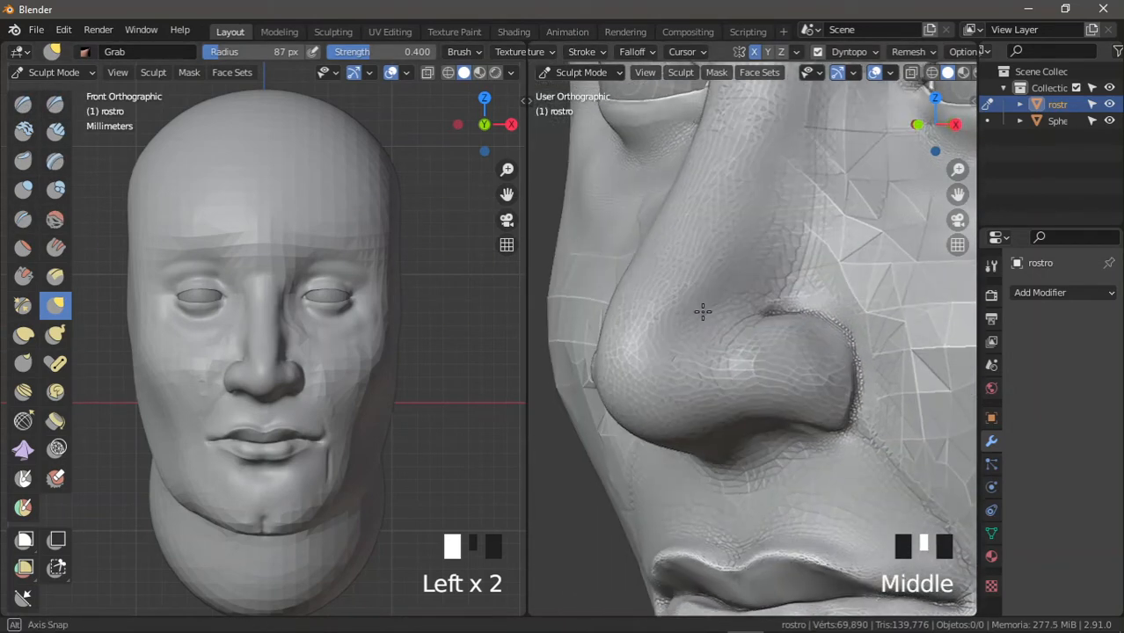
{"action": "mouse_move", "coordinate": [622, 281]}
{"action": "left_mouse_down"}
{"action": "mouse_move", "coordinate": [627, 291]}
{"action": "mouse_move", "coordinate": [643, 256]}
{"action": "left_mouse_up"}
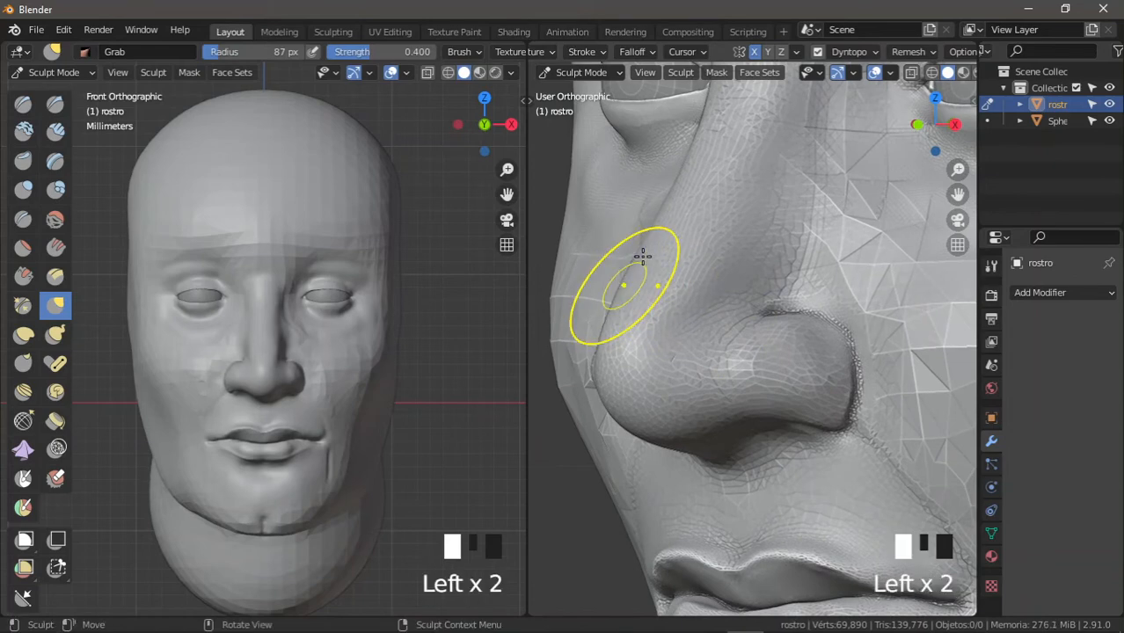
{"action": "middle_click_drag", "start_coordinate": [644, 269], "coordinate": [677, 276]}
{"action": "mouse_move", "coordinate": [646, 280]}
{"action": "left_mouse_down"}
{"action": "mouse_move", "coordinate": [651, 258]}
{"action": "mouse_move", "coordinate": [671, 281]}
{"action": "left_mouse_up"}
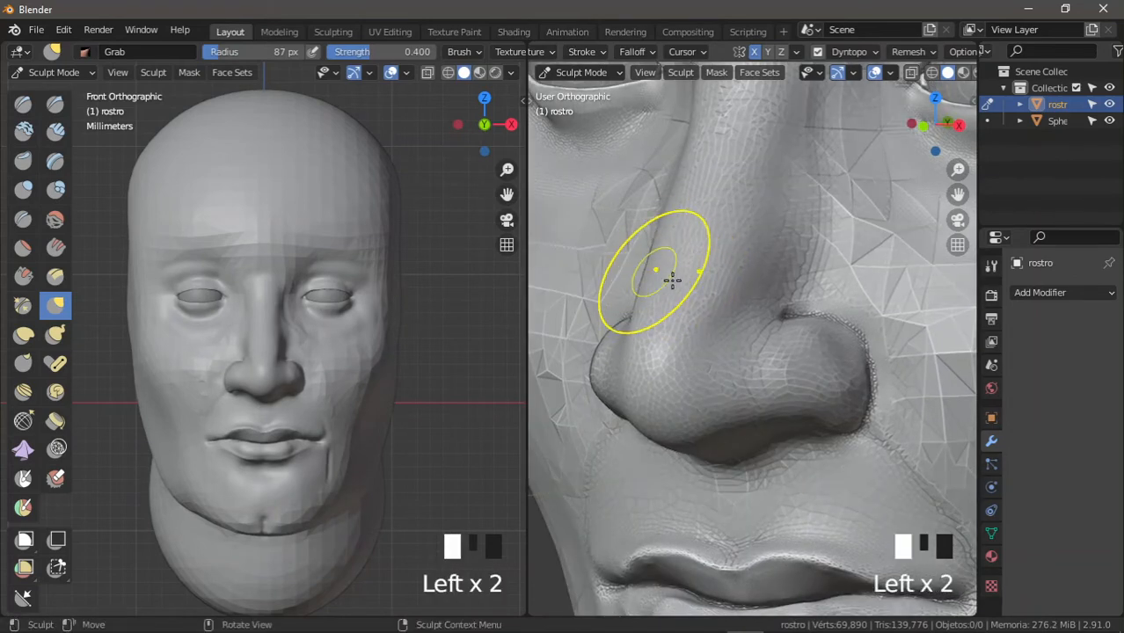
{"action": "middle_click_drag", "start_coordinate": [672, 280], "coordinate": [773, 258]}
{"action": "mouse_move", "coordinate": [827, 306]}
{"action": "middle_mouse_down", "text": "shift"}
{"action": "mouse_move", "coordinate": [805, 329]}
{"action": "mouse_move", "coordinate": [853, 268]}
{"action": "mouse_move", "coordinate": [865, 296]}
{"action": "mouse_move", "coordinate": [849, 256]}
{"action": "mouse_move", "coordinate": [853, 293]}
{"action": "mouse_move", "coordinate": [828, 326]}
{"action": "middle_mouse_up", "text": "shift"}
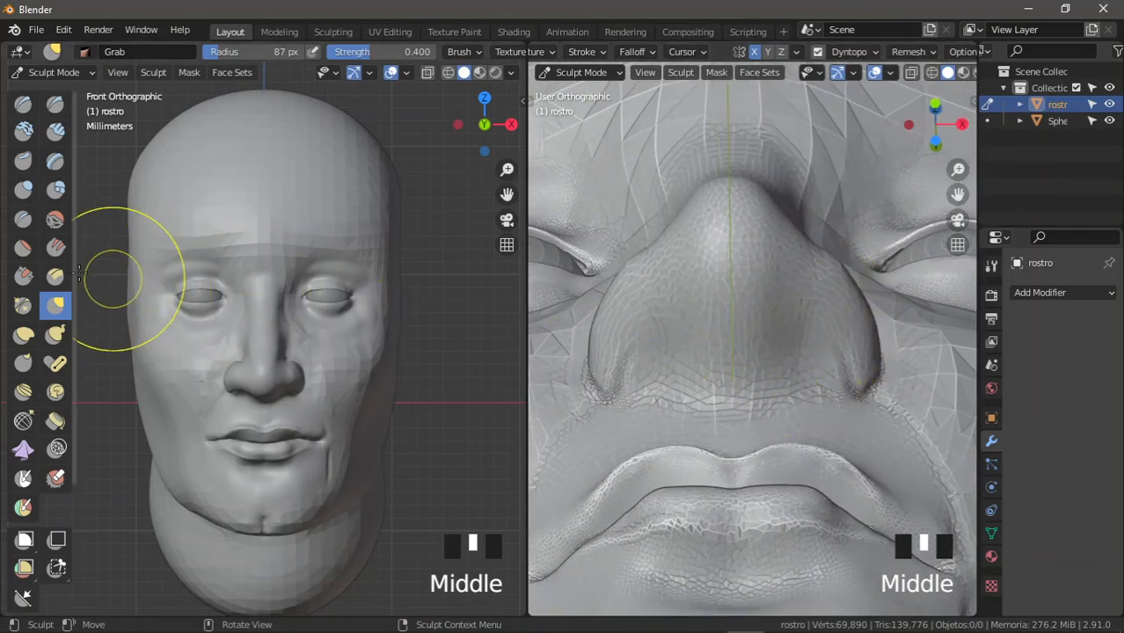
Step: Carve the two nostril openings into the underside of the nose with the Crease brush at a 45 px radius
{"action": "left_click", "coordinate": [24, 221]}
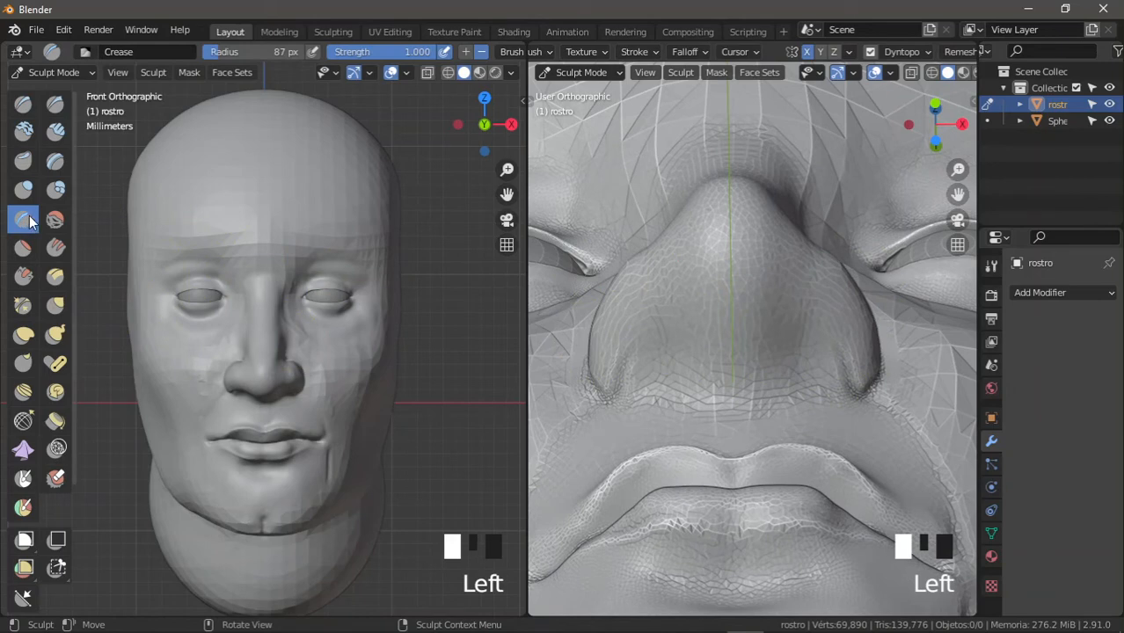
{"action": "middle_click_drag", "start_coordinate": [743, 371], "coordinate": [783, 341], "text": "ctrl"}
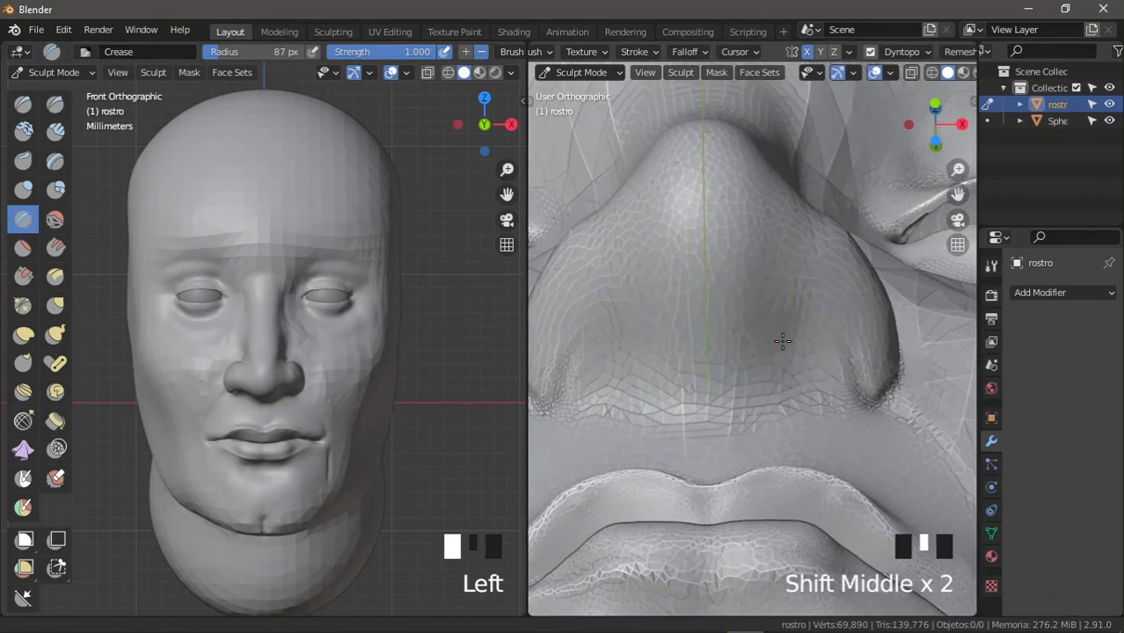
{"action": "key", "text": "f"}
{"action": "mouse_move", "coordinate": [788, 290]}
{"action": "left_mouse_down"}
{"action": "mouse_move", "coordinate": [773, 382]}
{"action": "mouse_move", "coordinate": [794, 314]}
{"action": "mouse_move", "coordinate": [811, 384]}
{"action": "mouse_move", "coordinate": [795, 378]}
{"action": "left_mouse_up"}
{"action": "mouse_move", "coordinate": [362, 413]}
{"action": "middle_mouse_down", "text": "ctrl"}
{"action": "mouse_move", "coordinate": [327, 352]}
{"action": "mouse_move", "coordinate": [331, 338]}
{"action": "middle_mouse_up", "text": "ctrl"}
{"action": "mouse_move", "coordinate": [331, 339]}
{"action": "middle_mouse_down"}
{"action": "mouse_move", "coordinate": [334, 325]}
{"action": "mouse_move", "coordinate": [432, 322]}
{"action": "middle_mouse_up"}
{"action": "key", "text": "KP_3"}
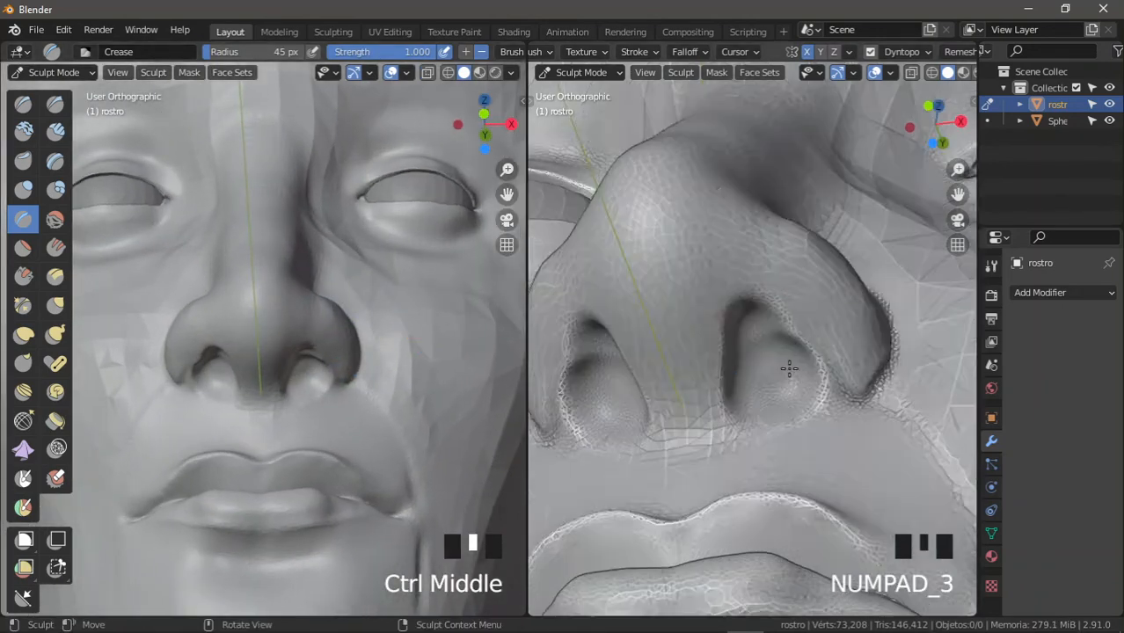
Step: Deepen the upper and inner edges of the nostril openings from below with the Crease brush
{"action": "middle_click_drag", "start_coordinate": [797, 381], "coordinate": [628, 362], "text": "shift"}
{"action": "middle_click_drag", "start_coordinate": [519, 364], "coordinate": [323, 290], "text": "ctrl"}
{"action": "left_click_drag", "start_coordinate": [322, 289], "coordinate": [325, 241]}
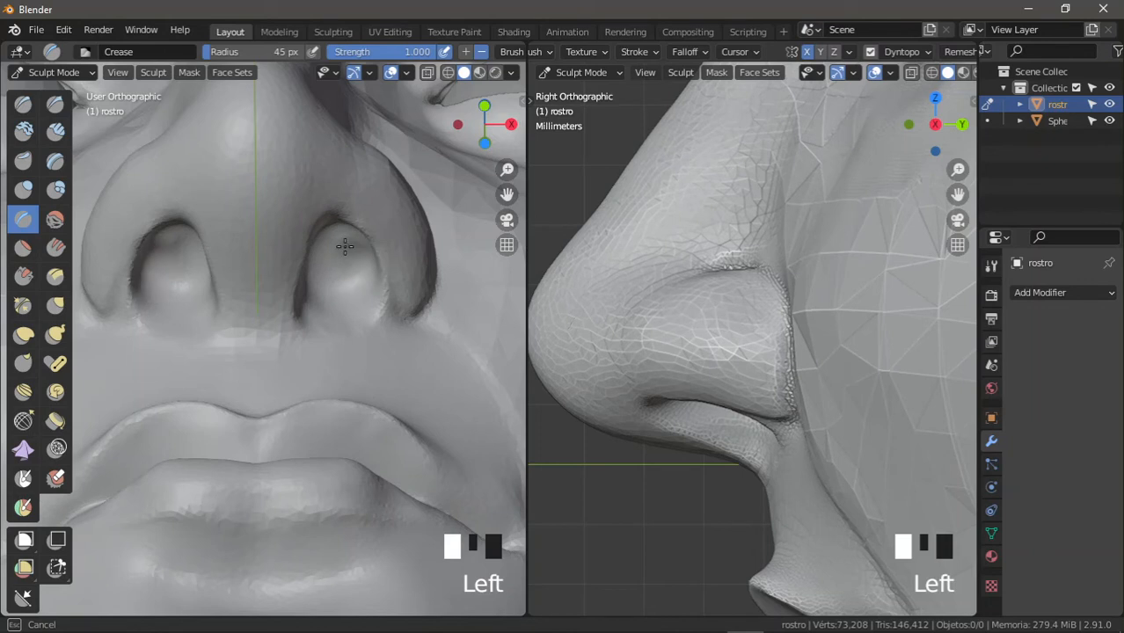
{"action": "middle_click_drag", "start_coordinate": [349, 252], "coordinate": [368, 291], "text": "shift"}
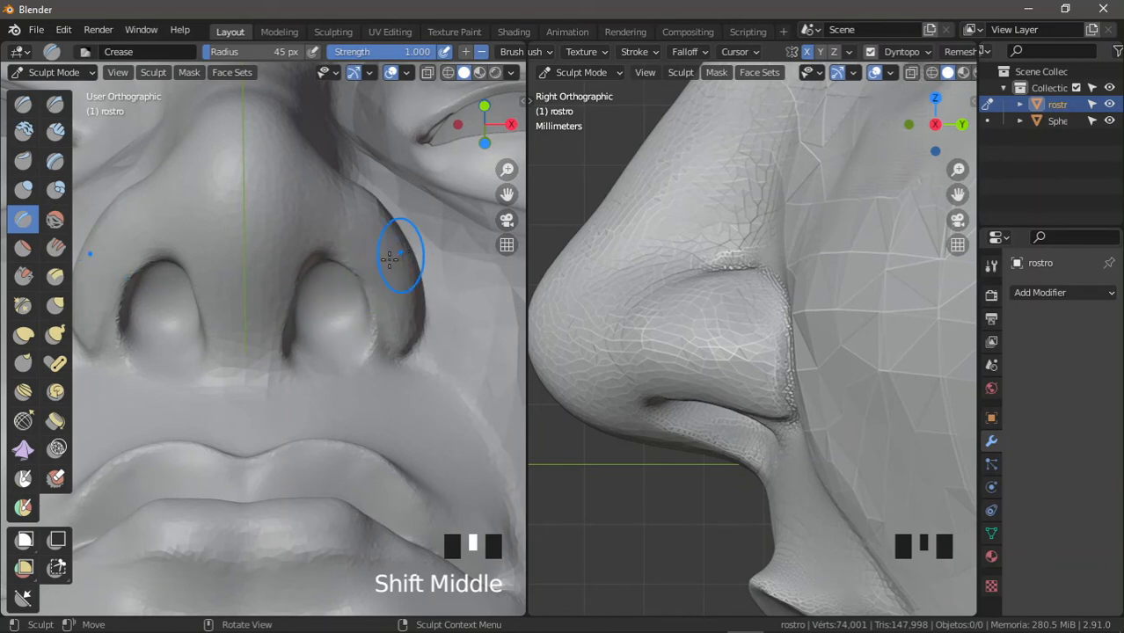
{"action": "mouse_move", "coordinate": [391, 252]}
{"action": "middle_mouse_down", "text": "ctrl"}
{"action": "mouse_move", "coordinate": [319, 299]}
{"action": "mouse_move", "coordinate": [384, 233]}
{"action": "mouse_move", "coordinate": [374, 293]}
{"action": "middle_mouse_up", "text": "ctrl"}
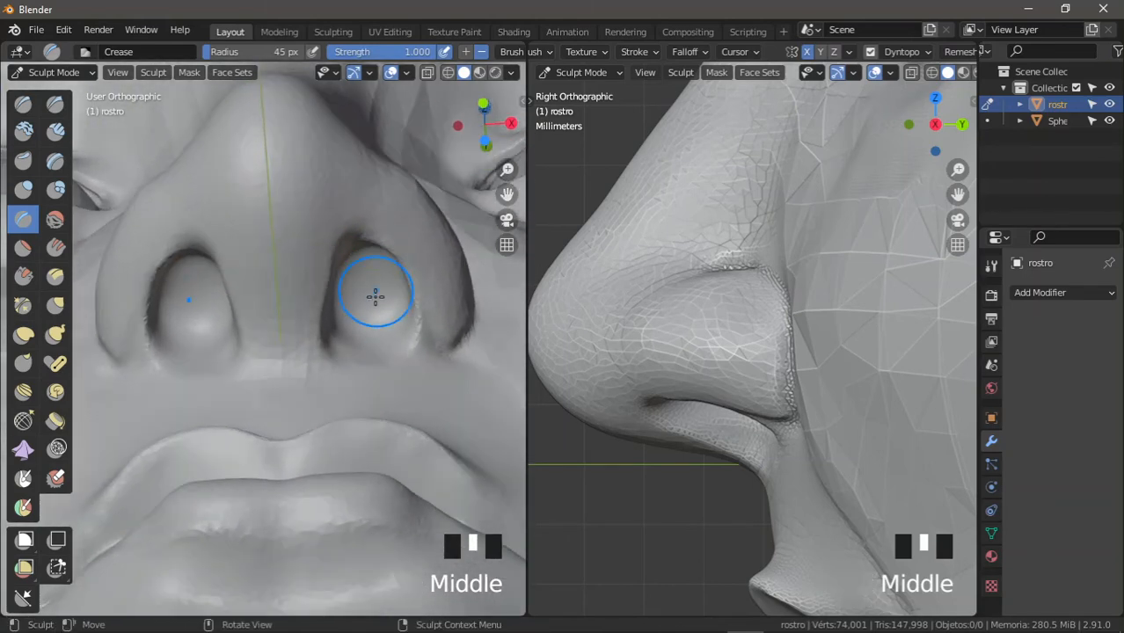
{"action": "mouse_move", "coordinate": [374, 294]}
{"action": "left_mouse_down"}
{"action": "mouse_move", "coordinate": [365, 273]}
{"action": "mouse_move", "coordinate": [370, 319]}
{"action": "mouse_move", "coordinate": [365, 304]}
{"action": "left_mouse_up"}
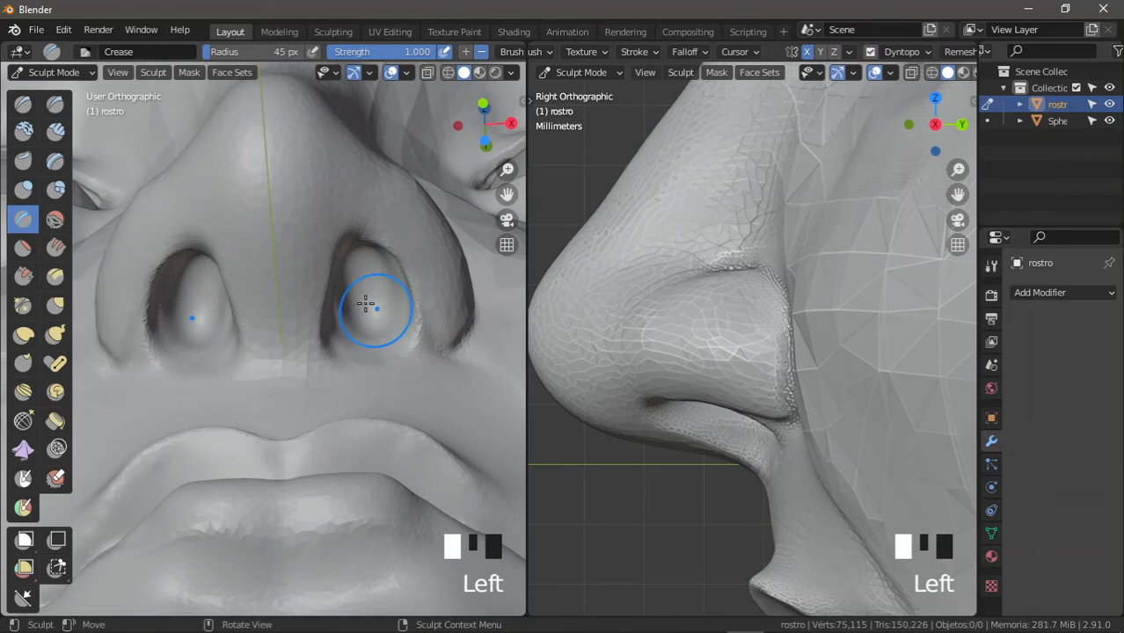
Step: Reshape the nose tip and the ridge just above it in side view with the Grab brush at an 81 px radius
{"action": "mouse_move", "coordinate": [614, 315]}
{"action": "middle_mouse_down", "text": "shift"}
{"action": "mouse_move", "coordinate": [787, 281]}
{"action": "mouse_move", "coordinate": [606, 312]}
{"action": "middle_mouse_up", "text": "shift"}
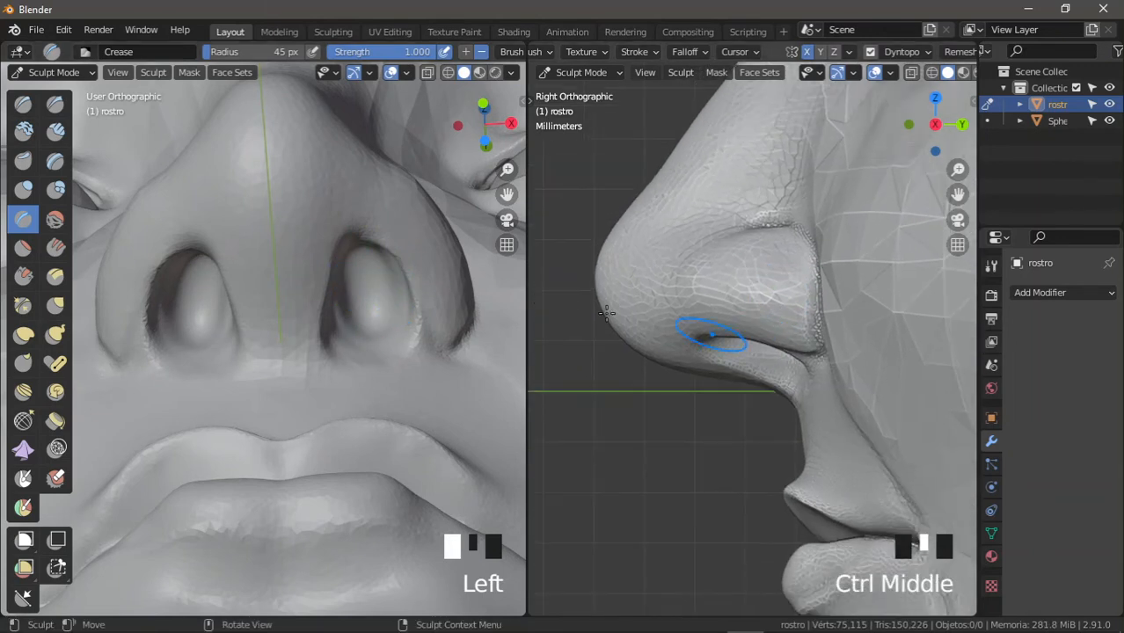
{"action": "left_click", "coordinate": [55, 220]}
{"action": "double_click", "coordinate": [55, 305]}
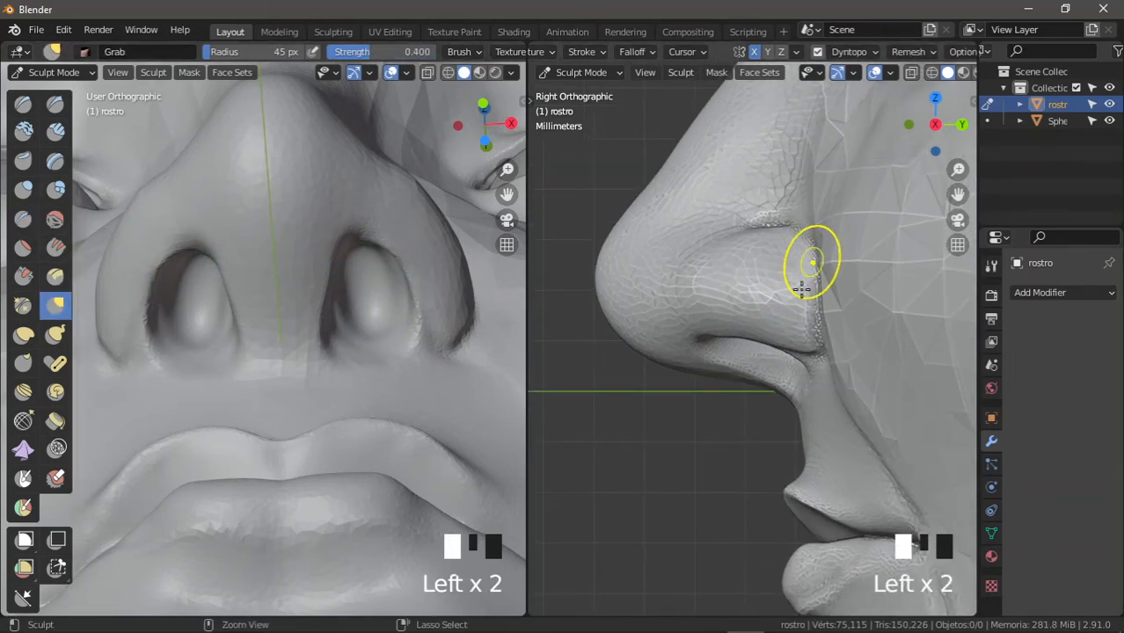
{"action": "mouse_move", "coordinate": [798, 285]}
{"action": "middle_mouse_down", "text": "shift"}
{"action": "mouse_move", "coordinate": [785, 319]}
{"action": "mouse_move", "coordinate": [793, 311]}
{"action": "middle_mouse_up", "text": "shift"}
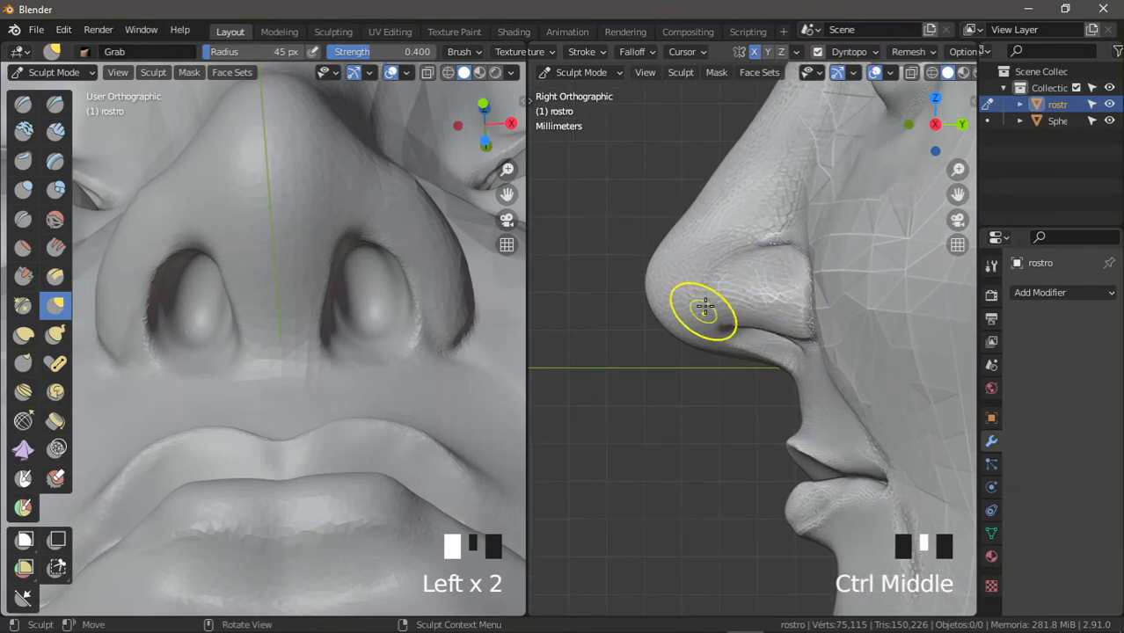
{"action": "middle_click_drag", "start_coordinate": [705, 307], "coordinate": [692, 328], "text": "shift"}
{"action": "key", "text": "f"}
{"action": "left_click", "coordinate": [662, 332]}
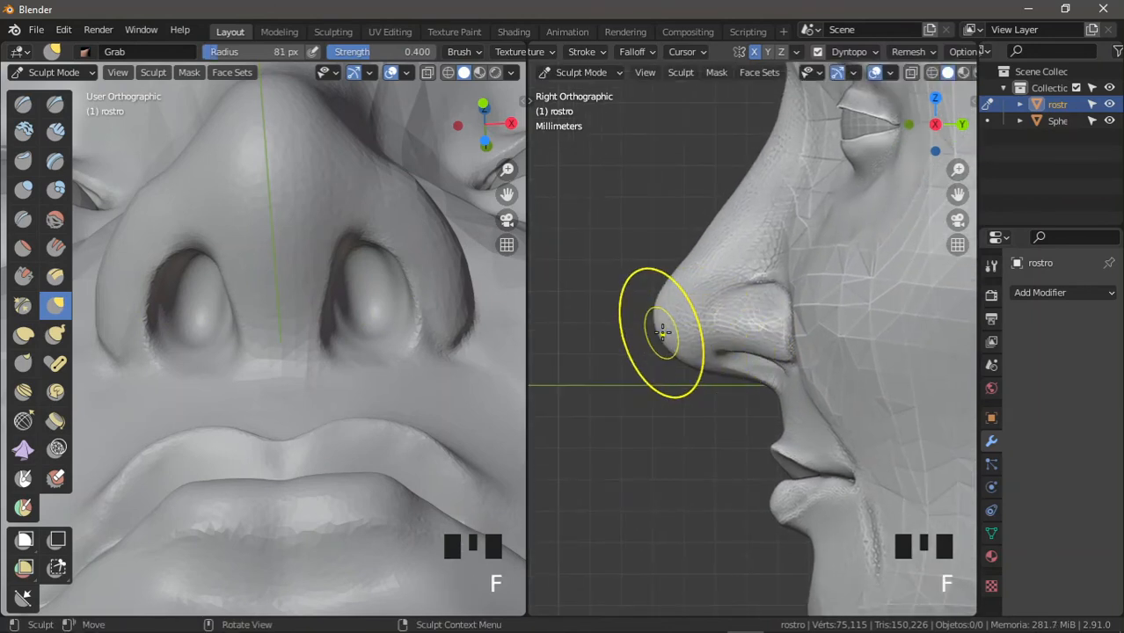
{"action": "left_click", "coordinate": [662, 333]}
{"action": "left_click_drag", "start_coordinate": [647, 314], "coordinate": [643, 306]}
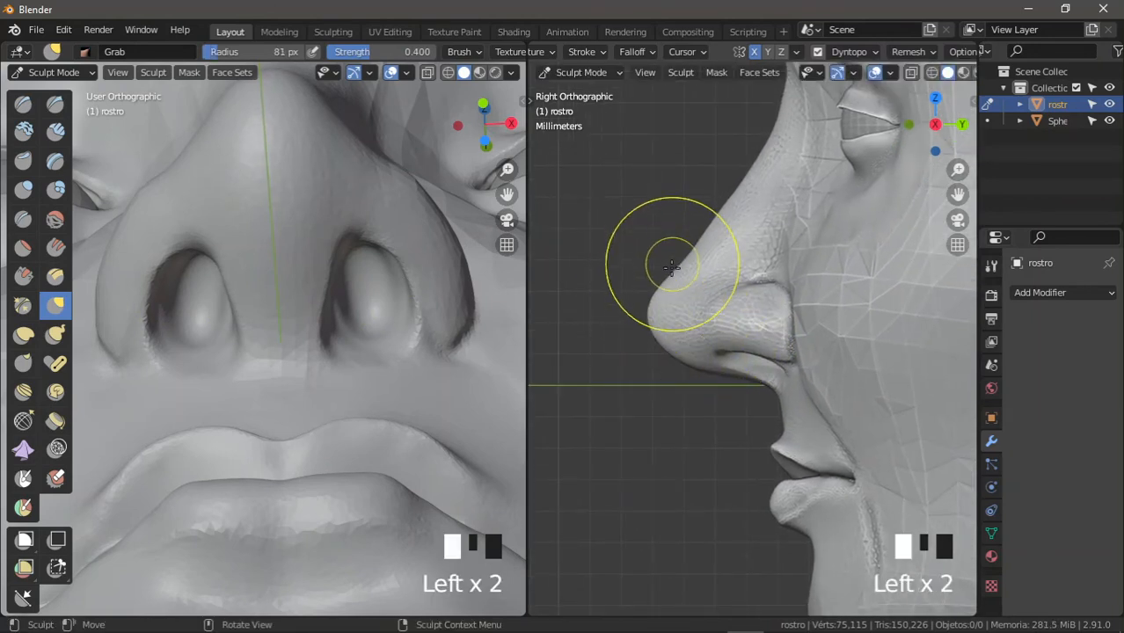
{"action": "left_click_drag", "start_coordinate": [671, 266], "coordinate": [722, 235]}
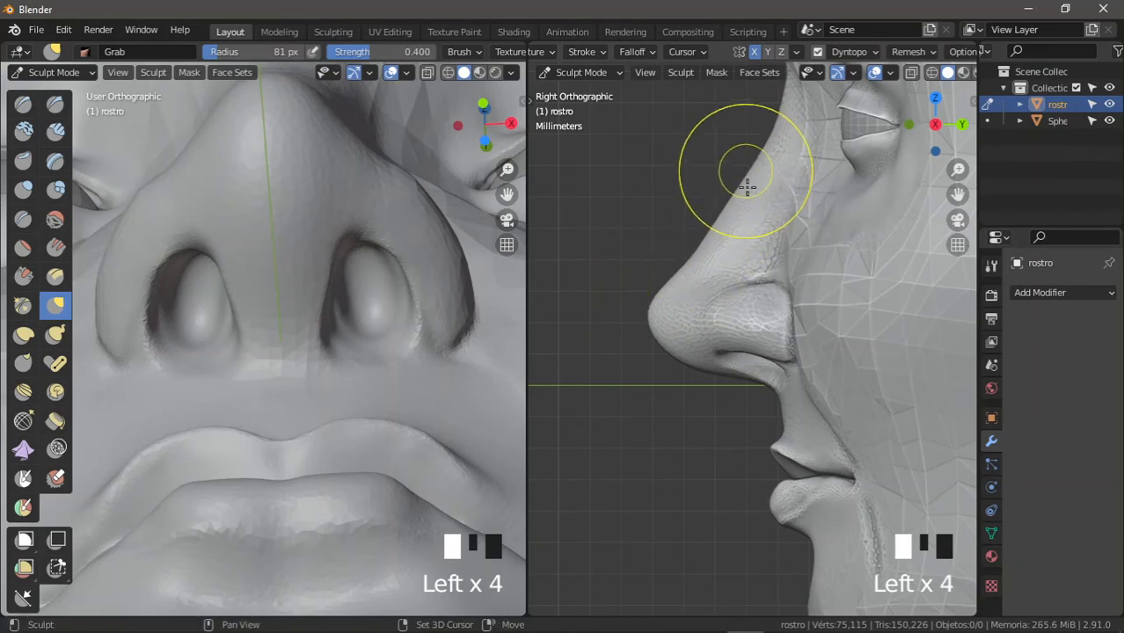
Step: Refine the profile of the upper nose bridge in side view with the Grab brush
{"action": "middle_click_drag", "start_coordinate": [746, 186], "coordinate": [750, 226], "text": "shift"}
{"action": "left_click", "coordinate": [747, 190]}
{"action": "left_click", "coordinate": [746, 192]}
{"action": "left_click_drag", "start_coordinate": [744, 193], "coordinate": [743, 236]}
{"action": "middle_click_drag", "start_coordinate": [743, 236], "coordinate": [737, 285], "text": "ctrl"}
{"action": "middle_click_drag", "start_coordinate": [670, 279], "coordinate": [619, 283], "text": "shift"}
{"action": "middle_click_drag", "start_coordinate": [699, 274], "coordinate": [660, 314], "text": "ctrl"}
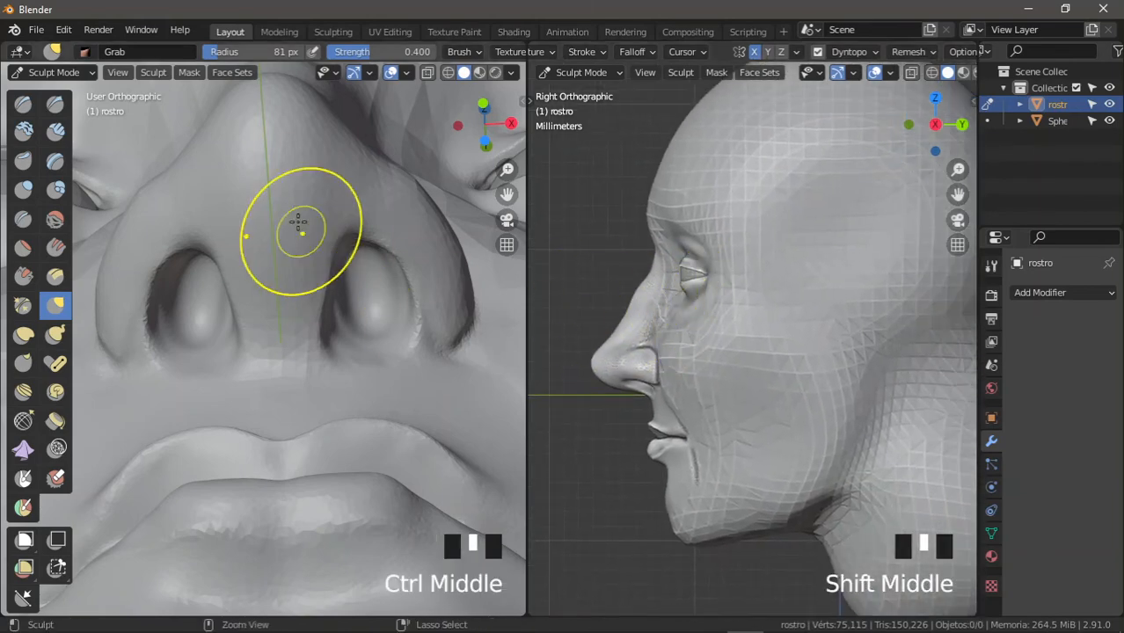
Step: Adjust the nose tip and the lower ridge contour in profile with the Grab brush
{"action": "middle_click_drag", "start_coordinate": [298, 221], "coordinate": [329, 318], "text": "ctrl"}
{"action": "middle_click_drag", "start_coordinate": [688, 321], "coordinate": [763, 291], "text": "shift"}
{"action": "middle_click_drag", "start_coordinate": [761, 303], "coordinate": [755, 264], "text": "ctrl"}
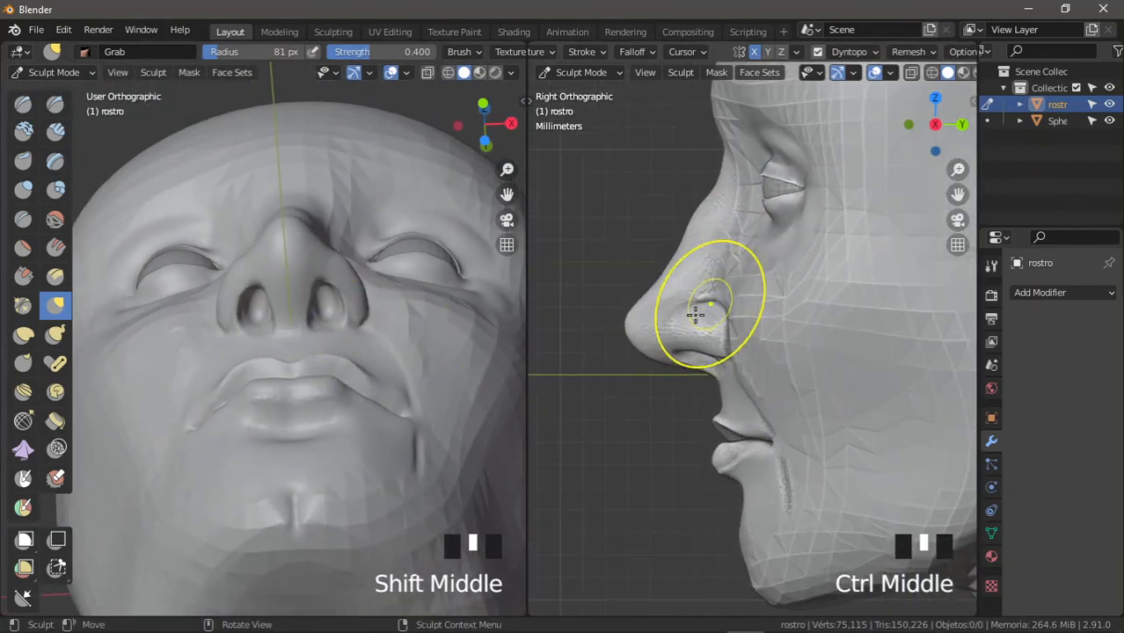
{"action": "middle_click_drag", "start_coordinate": [695, 313], "coordinate": [640, 318], "text": "ctrl"}
{"action": "mouse_move", "coordinate": [640, 318]}
{"action": "left_mouse_down"}
{"action": "mouse_move", "coordinate": [647, 353]}
{"action": "mouse_move", "coordinate": [646, 302]}
{"action": "left_mouse_up"}
{"action": "left_click_drag", "start_coordinate": [652, 291], "coordinate": [665, 280]}
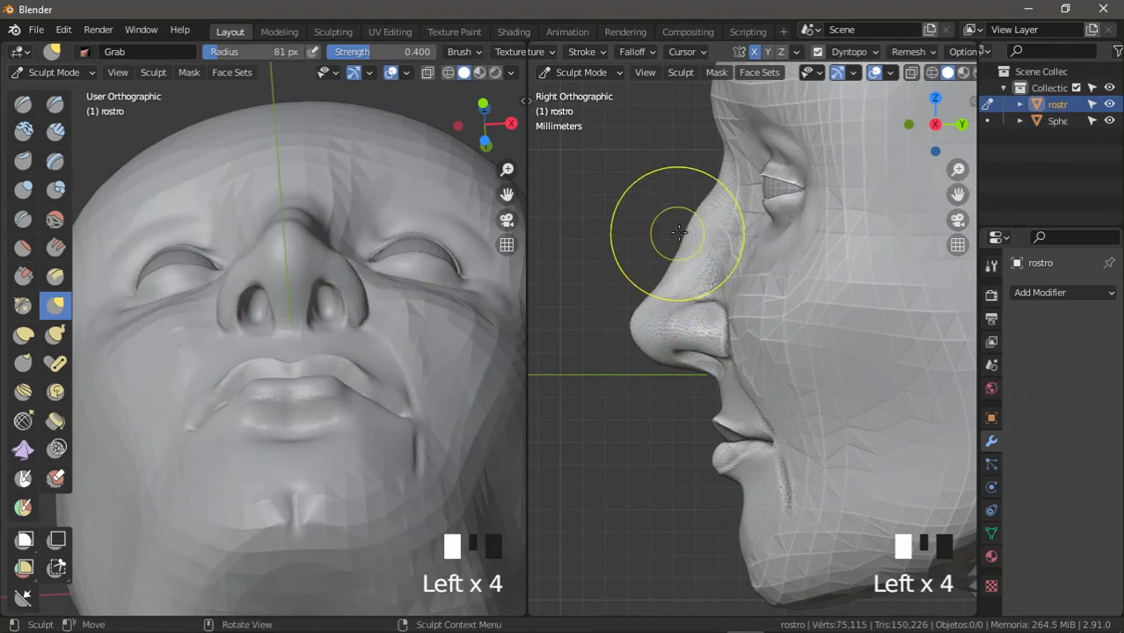
Step: Adjust the forehead's side contour in three-quarter view with the Grab brush
{"action": "middle_click_drag", "start_coordinate": [689, 215], "coordinate": [334, 371], "text": "ctrl"}
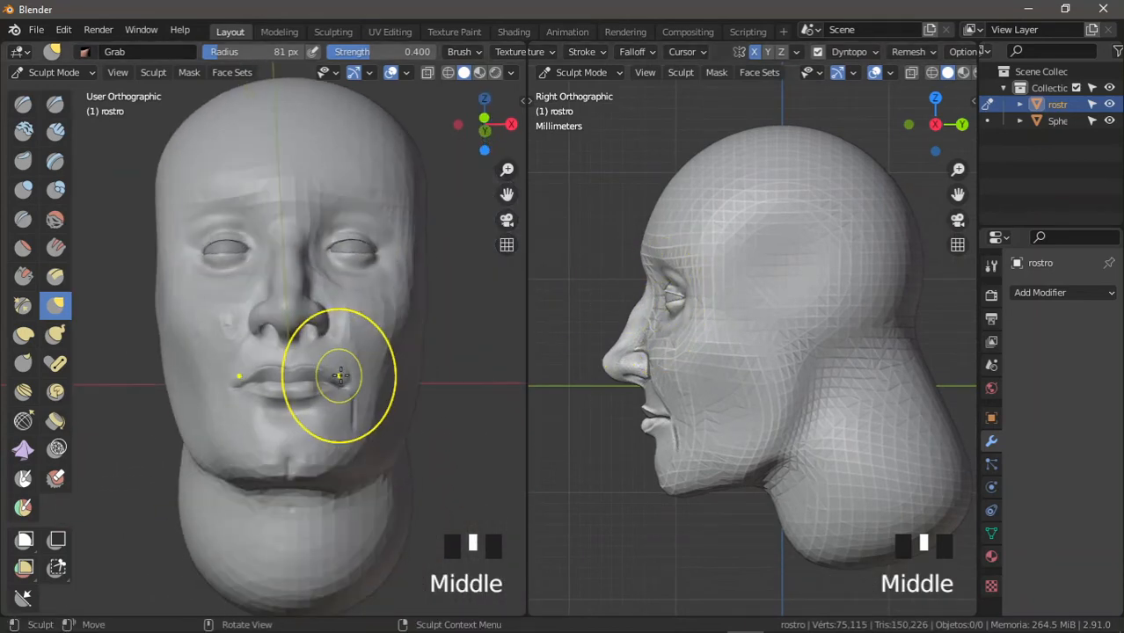
{"action": "key", "text": "KP_1"}
{"action": "middle_click_drag", "start_coordinate": [349, 301], "coordinate": [408, 375], "text": "ctrl"}
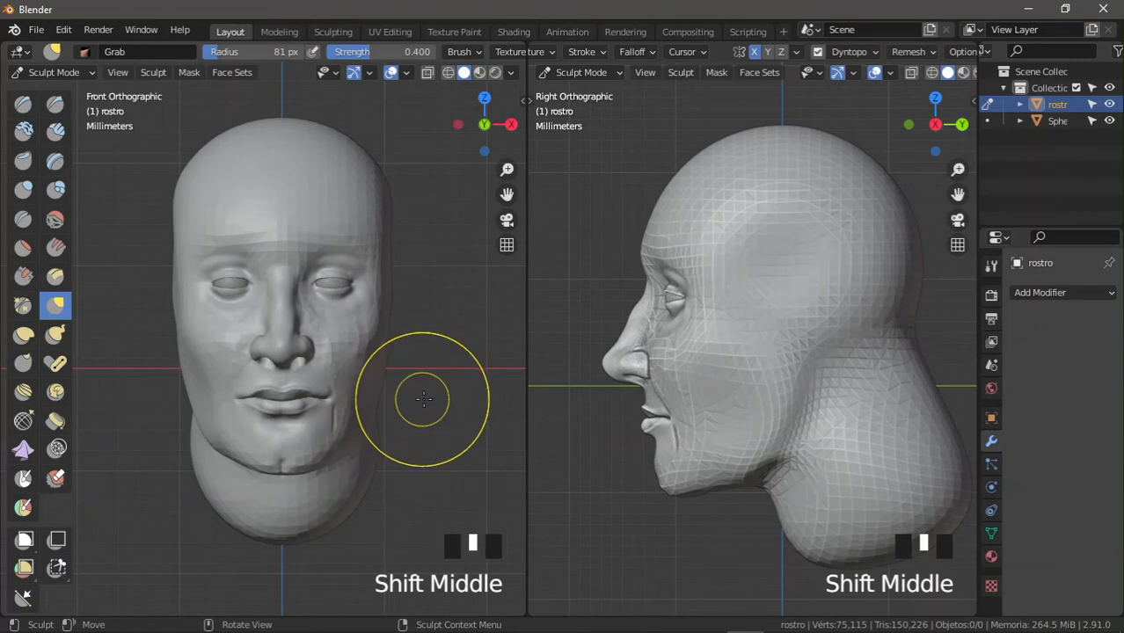
{"action": "middle_click_drag", "start_coordinate": [424, 401], "coordinate": [343, 401]}
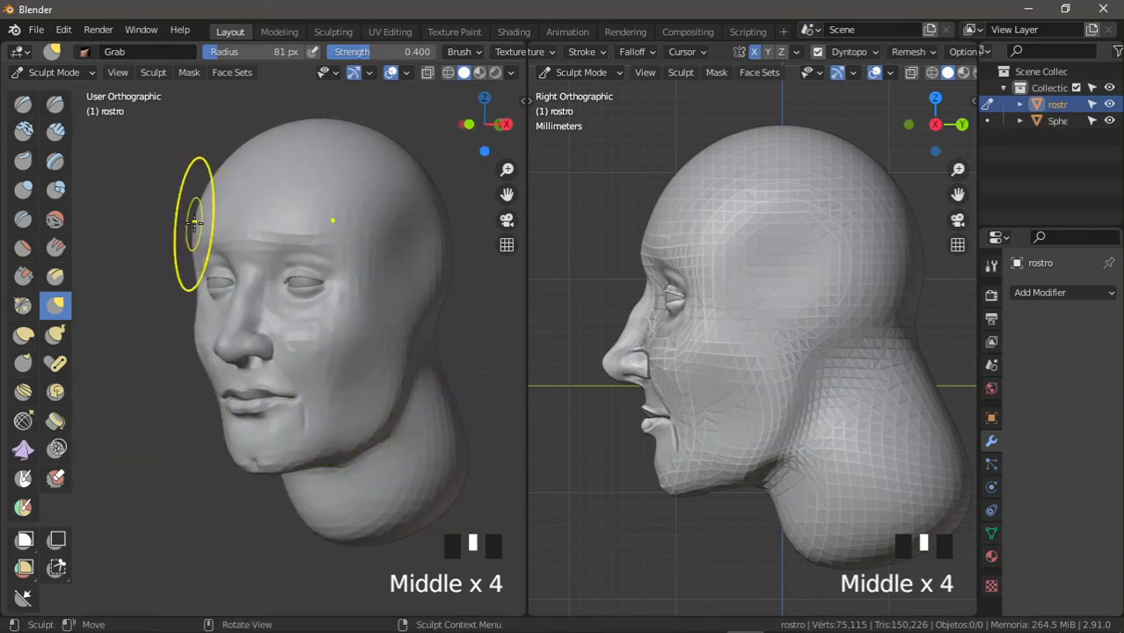
{"action": "left_click_drag", "start_coordinate": [194, 223], "coordinate": [208, 218]}
Step: Examine the proportions of the face and head in front, three-quarter and side views, including the side area where the ear belongs
{"action": "mouse_move", "coordinate": [321, 353]}
{"action": "middle_mouse_down"}
{"action": "mouse_move", "coordinate": [332, 321]}
{"action": "mouse_move", "coordinate": [288, 303]}
{"action": "mouse_move", "coordinate": [331, 313]}
{"action": "middle_mouse_up"}
{"action": "middle_click_drag", "start_coordinate": [331, 313], "coordinate": [344, 313]}
{"action": "middle_click_drag", "start_coordinate": [345, 313], "coordinate": [311, 313], "text": "shift"}
{"action": "mouse_move", "coordinate": [311, 313]}
{"action": "middle_mouse_down"}
{"action": "mouse_move", "coordinate": [304, 335]}
{"action": "mouse_move", "coordinate": [333, 327]}
{"action": "mouse_move", "coordinate": [351, 339]}
{"action": "middle_mouse_up"}
{"action": "key", "text": "KP_1"}
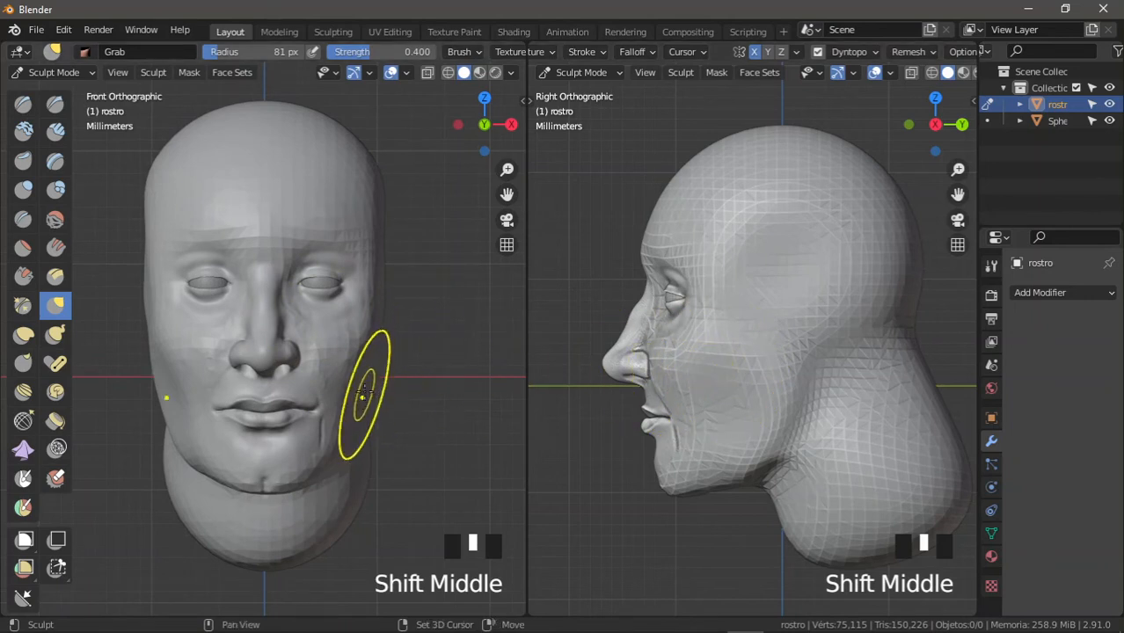
{"action": "middle_click_drag", "start_coordinate": [363, 396], "coordinate": [371, 379], "text": "ctrl"}
{"action": "middle_click_drag", "start_coordinate": [371, 379], "coordinate": [369, 378], "text": "shift"}
{"action": "mouse_move", "coordinate": [683, 336]}
{"action": "middle_mouse_down", "text": "ctrl"}
{"action": "mouse_move", "coordinate": [693, 343]}
{"action": "mouse_move", "coordinate": [720, 334]}
{"action": "mouse_move", "coordinate": [682, 356]}
{"action": "middle_mouse_up", "text": "ctrl"}
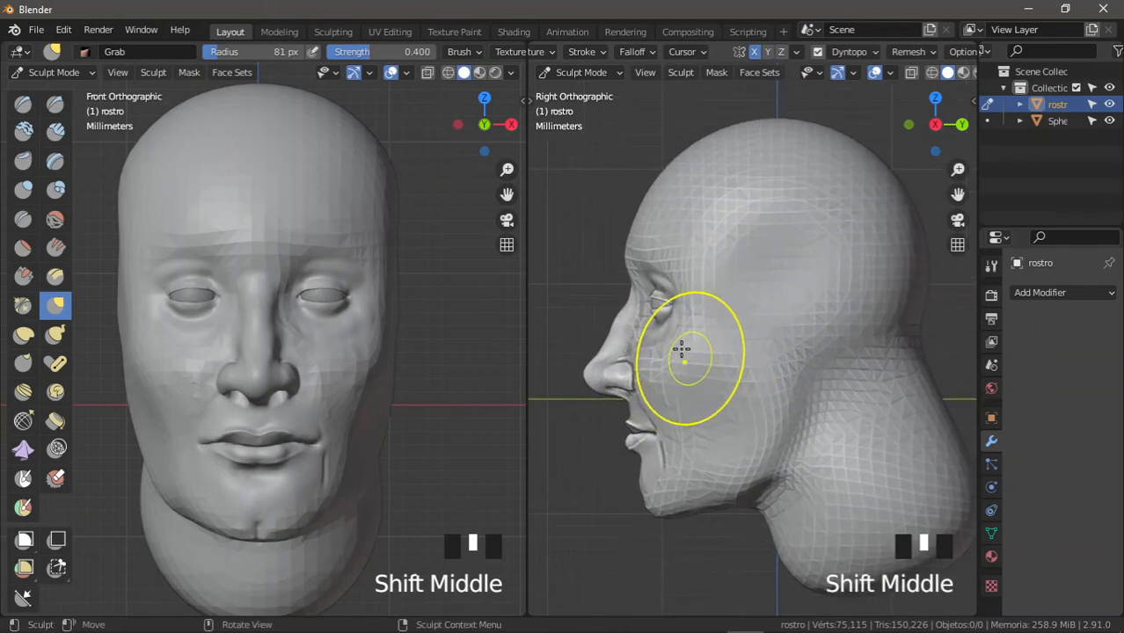
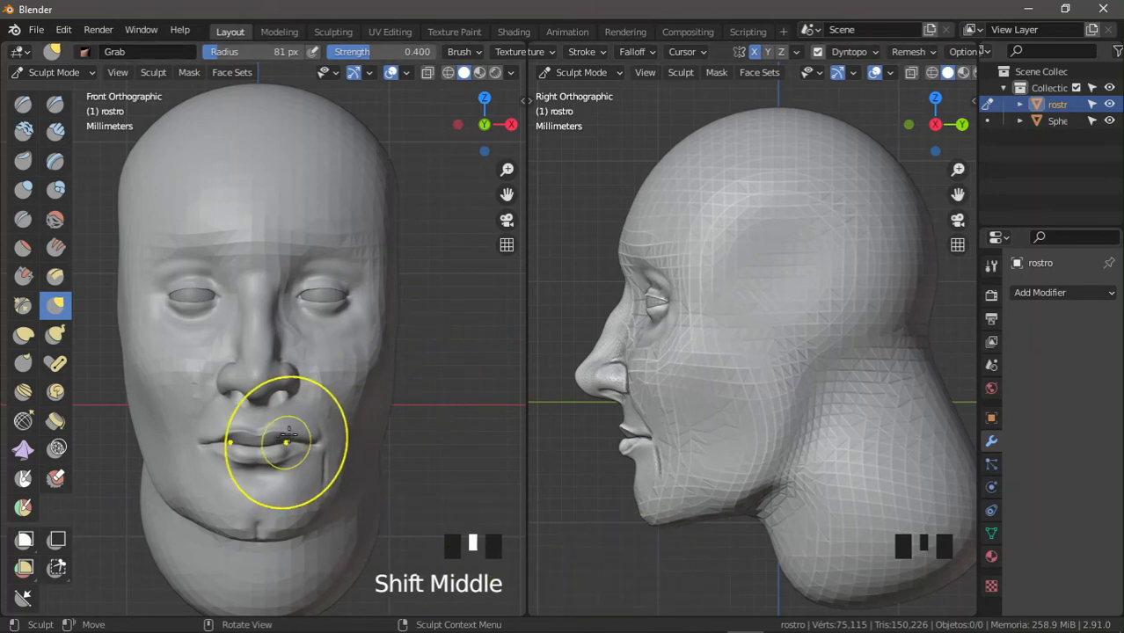
{"action": "middle_click_drag", "start_coordinate": [291, 440], "coordinate": [312, 405], "text": "shift"}
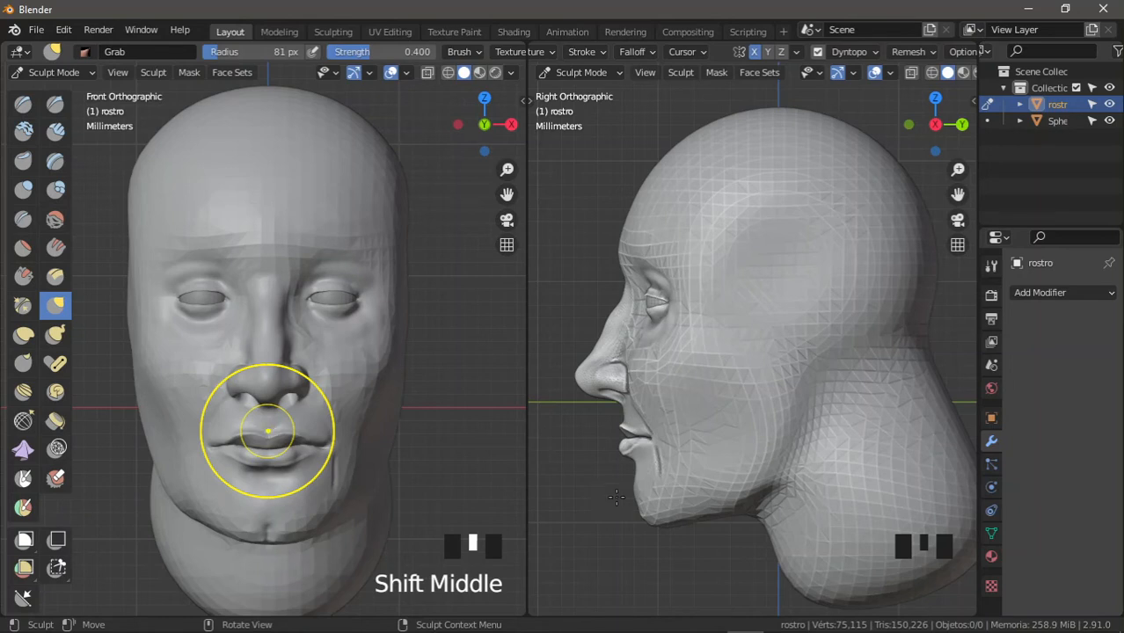
{"action": "middle_click_drag", "start_coordinate": [658, 421], "coordinate": [664, 420], "text": "ctrl"}
{"action": "mouse_move", "coordinate": [682, 474]}
{"action": "middle_mouse_down", "text": "ctrl"}
{"action": "mouse_move", "coordinate": [685, 463]}
{"action": "mouse_move", "coordinate": [672, 465]}
{"action": "middle_mouse_up", "text": "ctrl"}
{"action": "middle_click_drag", "start_coordinate": [389, 439], "coordinate": [388, 444], "text": "shift"}
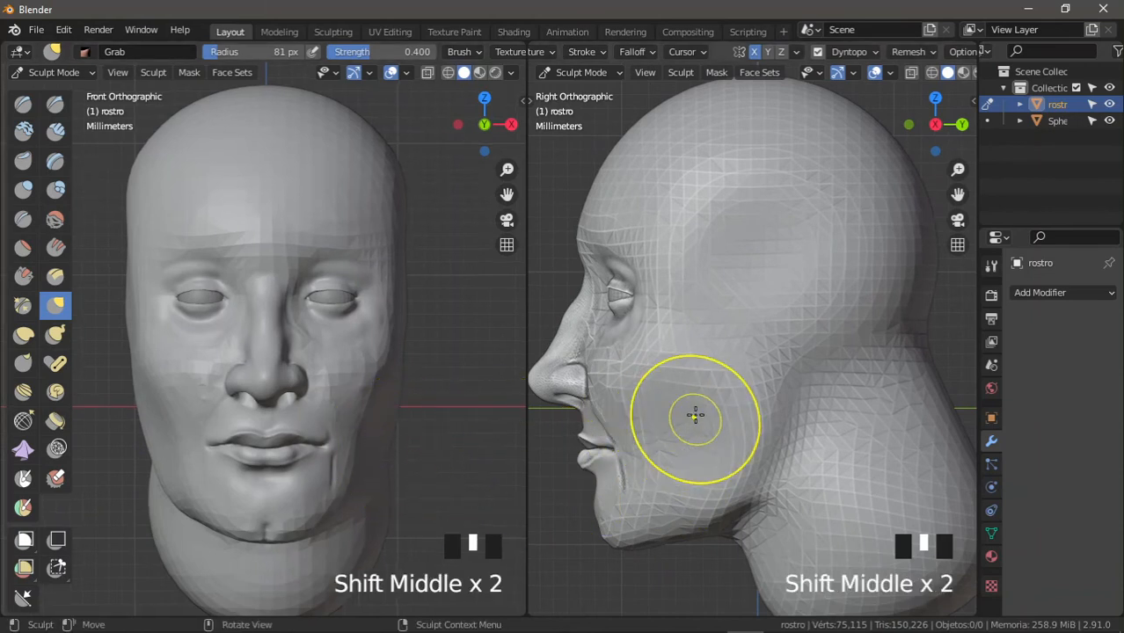
{"action": "middle_click_drag", "start_coordinate": [685, 406], "coordinate": [672, 421], "text": "shift"}
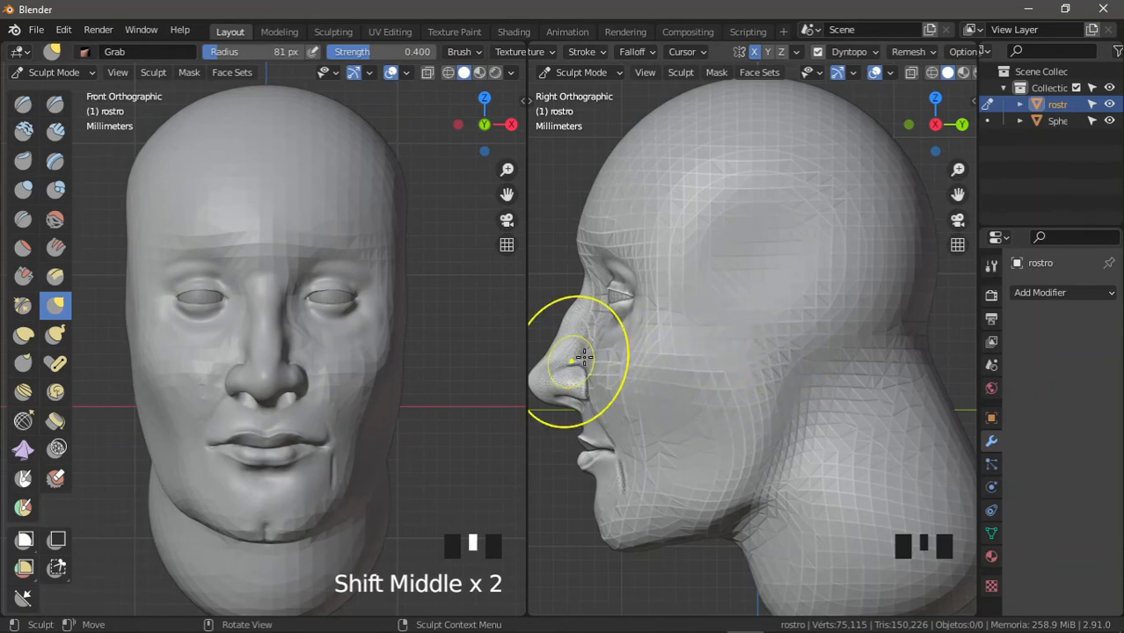
{"action": "middle_click_drag", "start_coordinate": [583, 358], "coordinate": [677, 356], "text": "shift"}
{"action": "mouse_move", "coordinate": [301, 395]}
{"action": "middle_mouse_down"}
{"action": "mouse_move", "coordinate": [211, 453]}
{"action": "mouse_move", "coordinate": [279, 477]}
{"action": "mouse_move", "coordinate": [279, 231]}
{"action": "mouse_move", "coordinate": [276, 443]}
{"action": "mouse_move", "coordinate": [193, 358]}
{"action": "mouse_move", "coordinate": [243, 389]}
{"action": "mouse_move", "coordinate": [288, 354]}
{"action": "mouse_move", "coordinate": [208, 344]}
{"action": "mouse_move", "coordinate": [223, 352]}
{"action": "middle_mouse_up"}
{"action": "middle_click_drag", "start_coordinate": [291, 397], "coordinate": [338, 408]}
{"action": "mouse_move", "coordinate": [318, 411]}
{"action": "middle_mouse_down", "text": "shift"}
{"action": "mouse_move", "coordinate": [303, 411]}
{"action": "mouse_move", "coordinate": [386, 431]}
{"action": "middle_mouse_up", "text": "shift"}
{"action": "key", "text": "KP_1"}
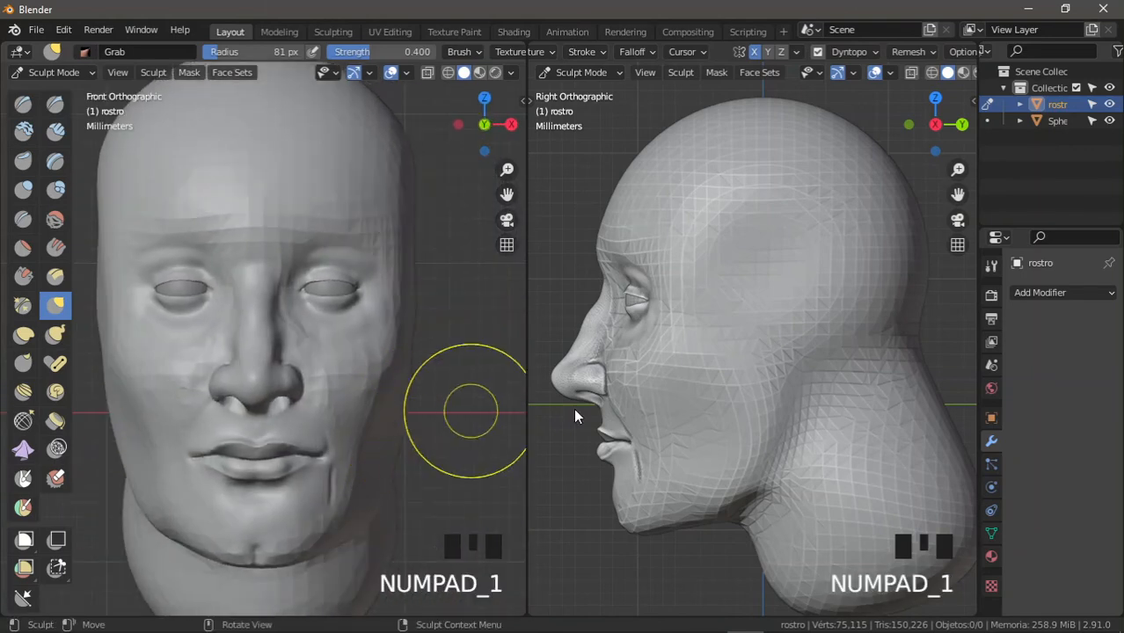
{"action": "middle_click_drag", "start_coordinate": [576, 416], "coordinate": [569, 416], "text": "shift"}
{"action": "middle_click_drag", "start_coordinate": [371, 364], "coordinate": [386, 413], "text": "shift"}
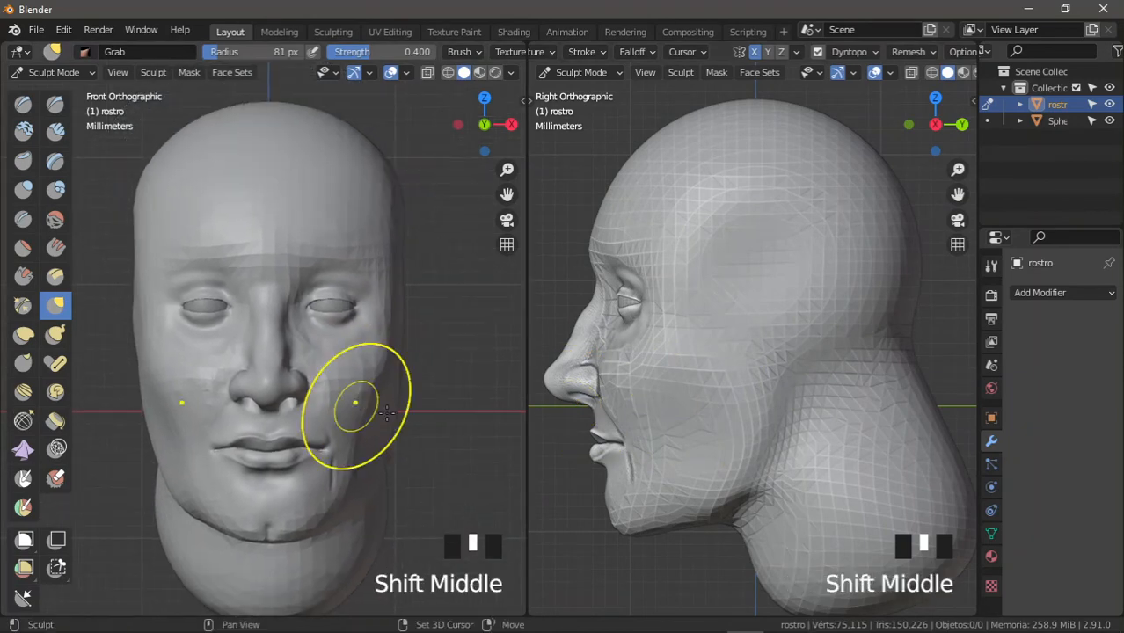
{"action": "middle_click_drag", "start_coordinate": [756, 422], "coordinate": [778, 391], "text": "ctrl"}
{"action": "middle_click_drag", "start_coordinate": [778, 396], "coordinate": [780, 403], "text": "shift"}
{"action": "middle_click_drag", "start_coordinate": [745, 312], "coordinate": [714, 313], "text": "shift"}
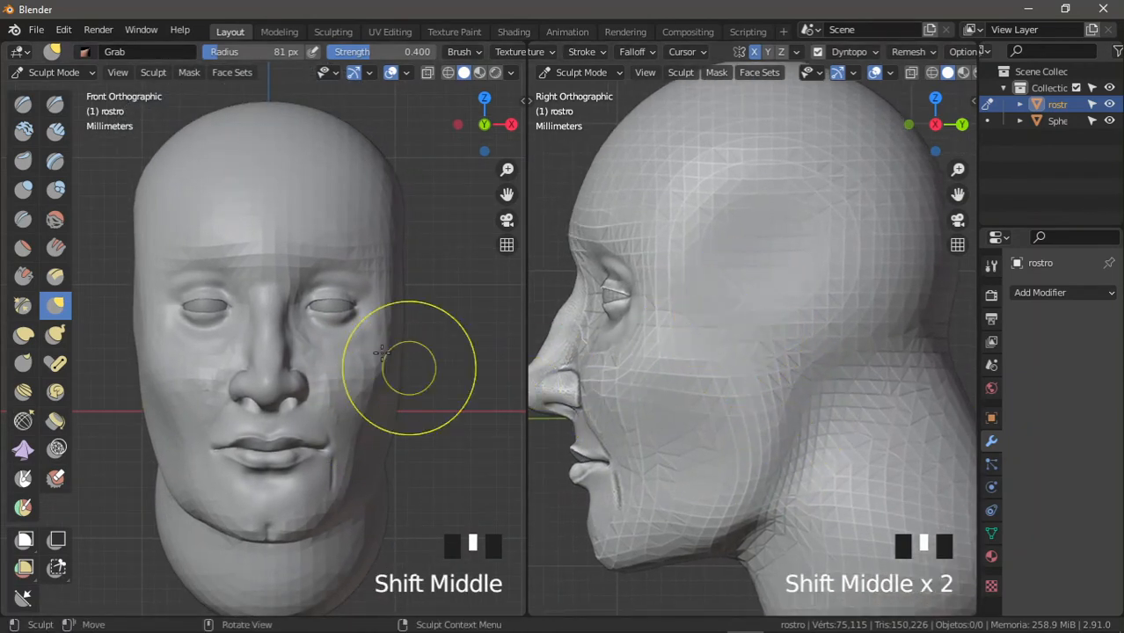
{"action": "middle_click_drag", "start_coordinate": [380, 353], "coordinate": [380, 384], "text": "ctrl"}
{"action": "middle_click_drag", "start_coordinate": [380, 383], "coordinate": [379, 379], "text": "shift"}
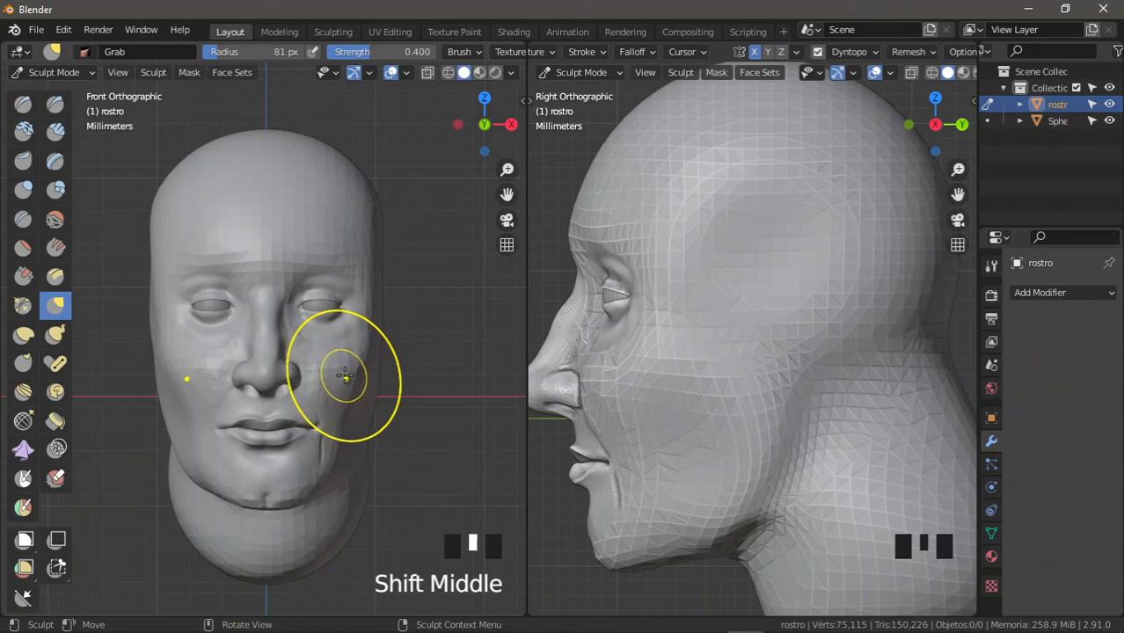
{"action": "middle_click_drag", "start_coordinate": [762, 381], "coordinate": [774, 370], "text": "shift"}
{"action": "middle_click_drag", "start_coordinate": [383, 407], "coordinate": [371, 408], "text": "shift"}
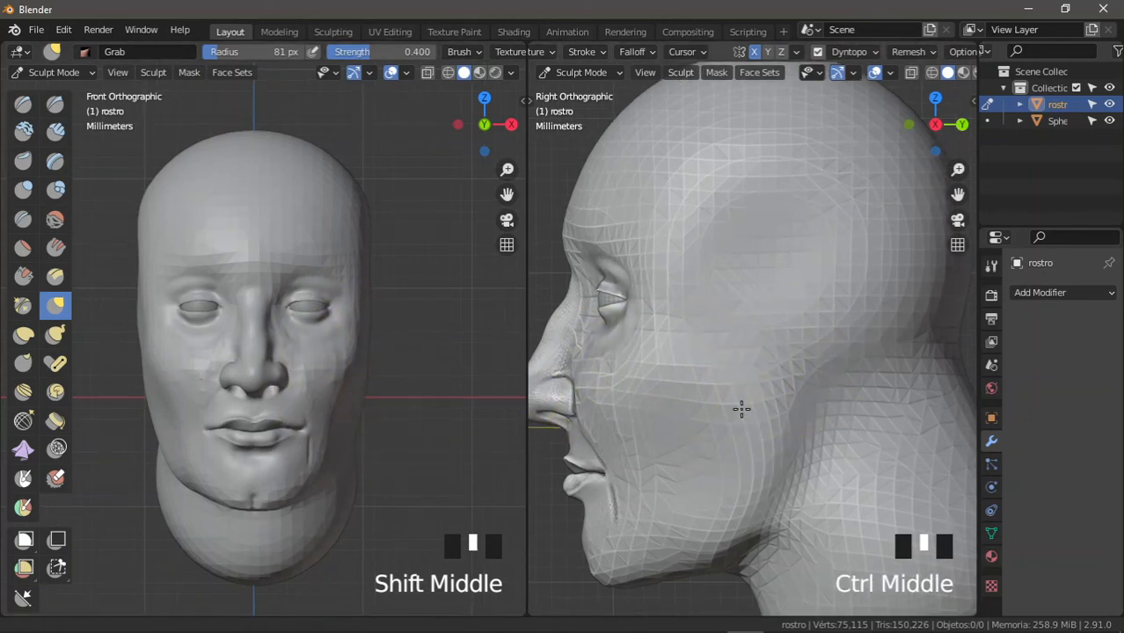
{"action": "mouse_move", "coordinate": [736, 405]}
{"action": "middle_mouse_down", "text": "shift"}
{"action": "mouse_move", "coordinate": [721, 413]}
{"action": "mouse_move", "coordinate": [733, 409]}
{"action": "middle_mouse_up", "text": "shift"}
{"action": "middle_click_drag", "start_coordinate": [333, 394], "coordinate": [369, 385], "text": "ctrl"}
{"action": "middle_click_drag", "start_coordinate": [368, 390], "coordinate": [365, 402], "text": "shift"}
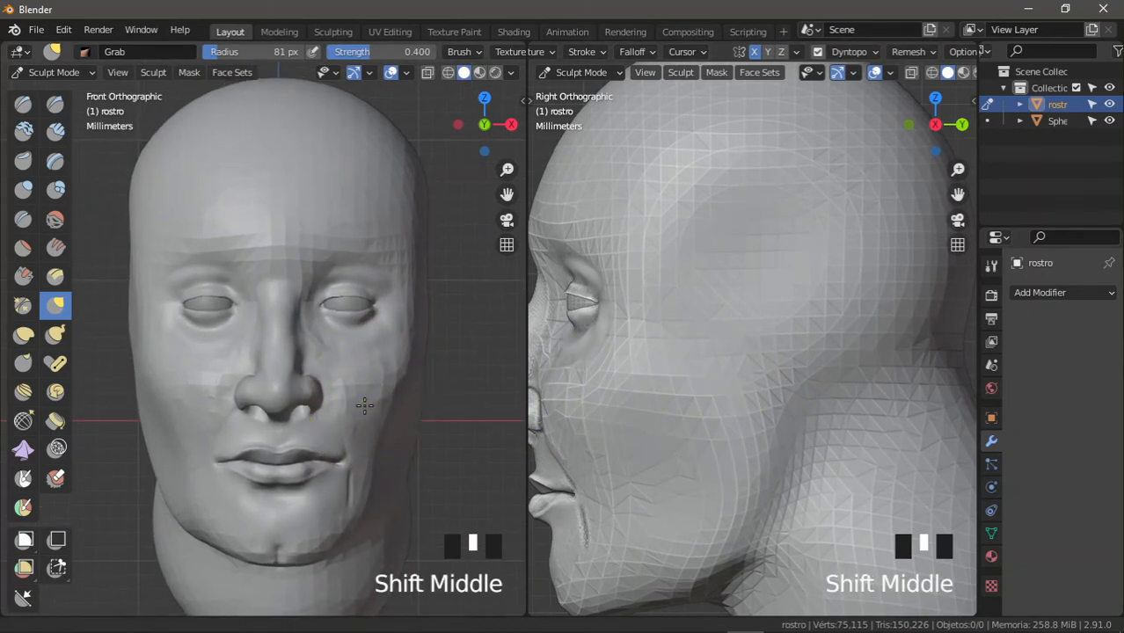
Step: Build up the ear's curved outer rim, lobe and inner surface on the side of the head with the Draw brush at 49 px radius
{"action": "left_click", "coordinate": [24, 105]}
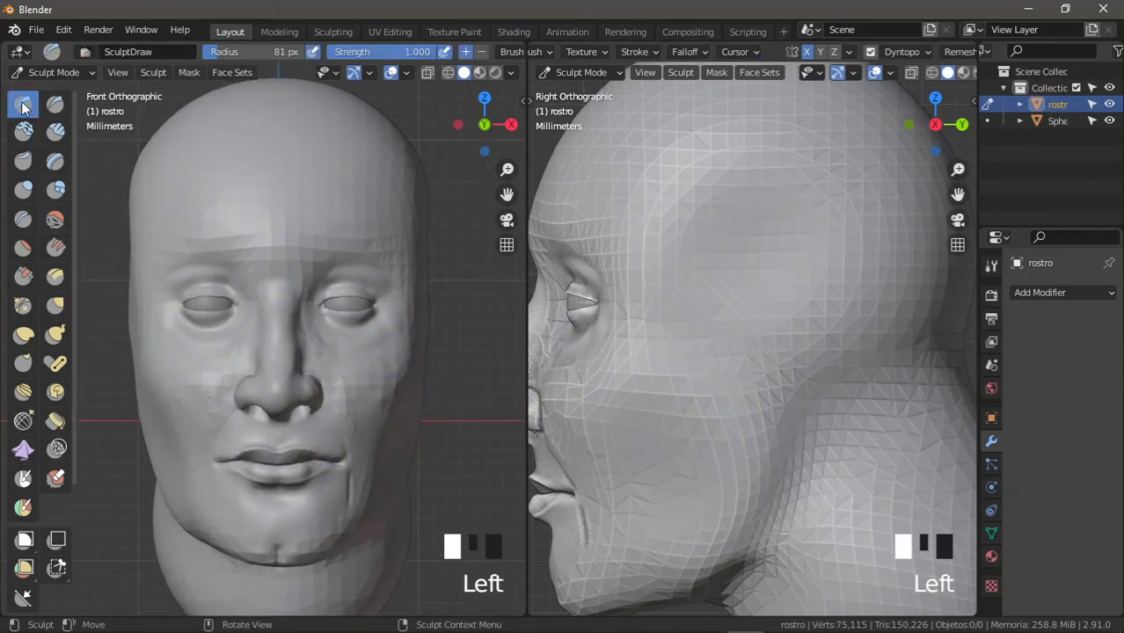
{"action": "mouse_move", "coordinate": [723, 364]}
{"action": "middle_mouse_down", "text": "shift"}
{"action": "mouse_move", "coordinate": [753, 346]}
{"action": "mouse_move", "coordinate": [775, 353]}
{"action": "middle_mouse_up", "text": "shift"}
{"action": "key", "text": "f"}
{"action": "left_click", "coordinate": [734, 341]}
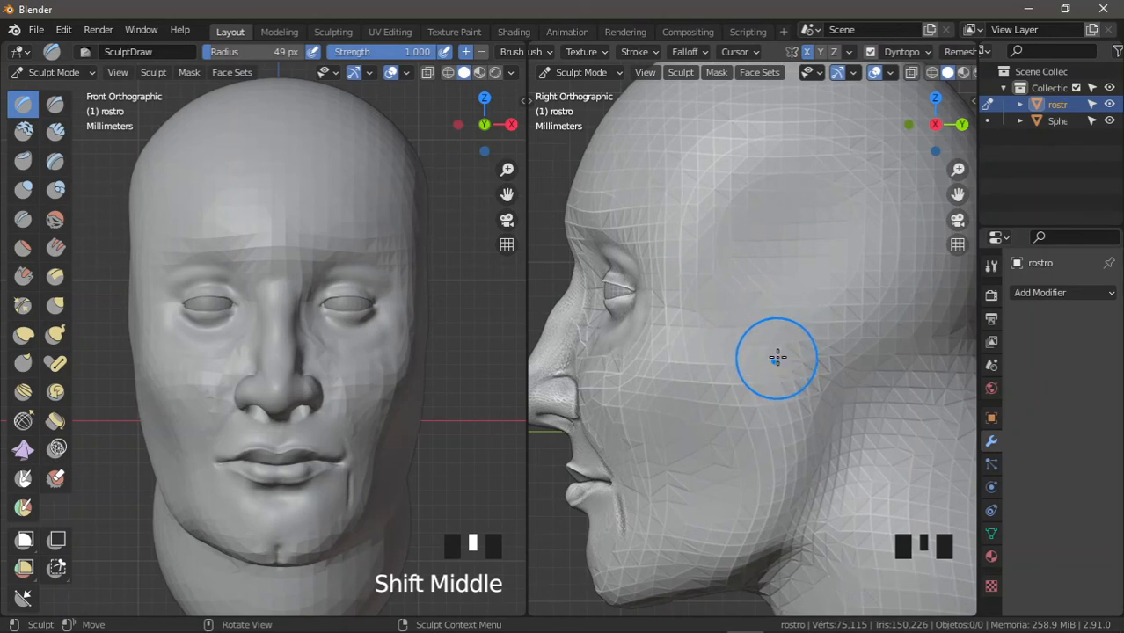
{"action": "left_click_drag", "start_coordinate": [778, 357], "coordinate": [783, 345]}
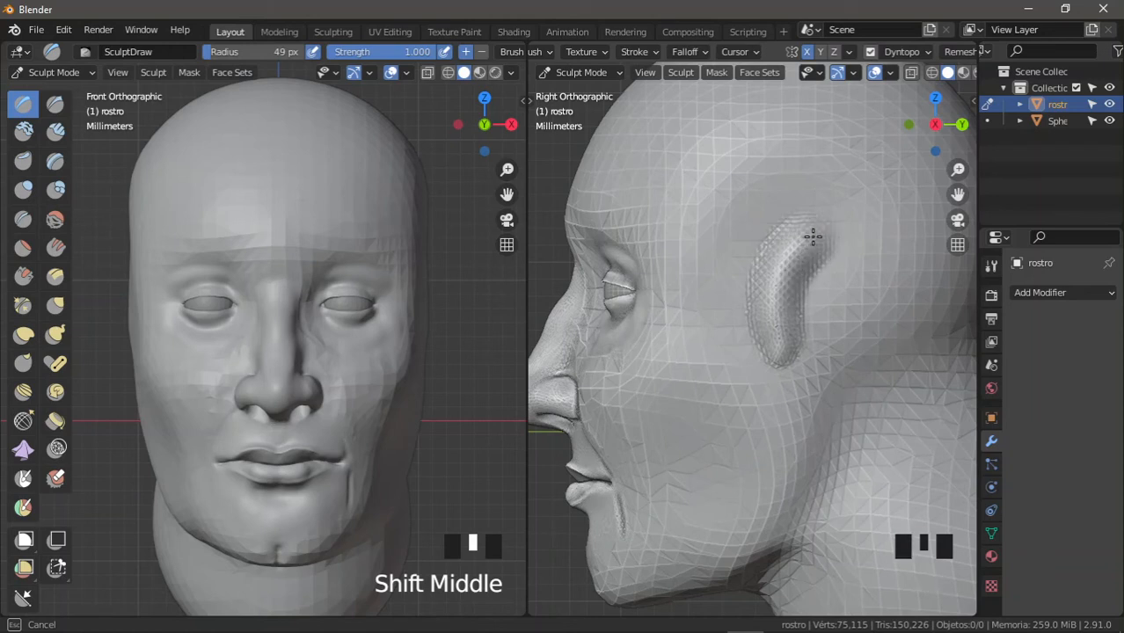
{"action": "left_click_drag", "start_coordinate": [860, 247], "coordinate": [869, 286]}
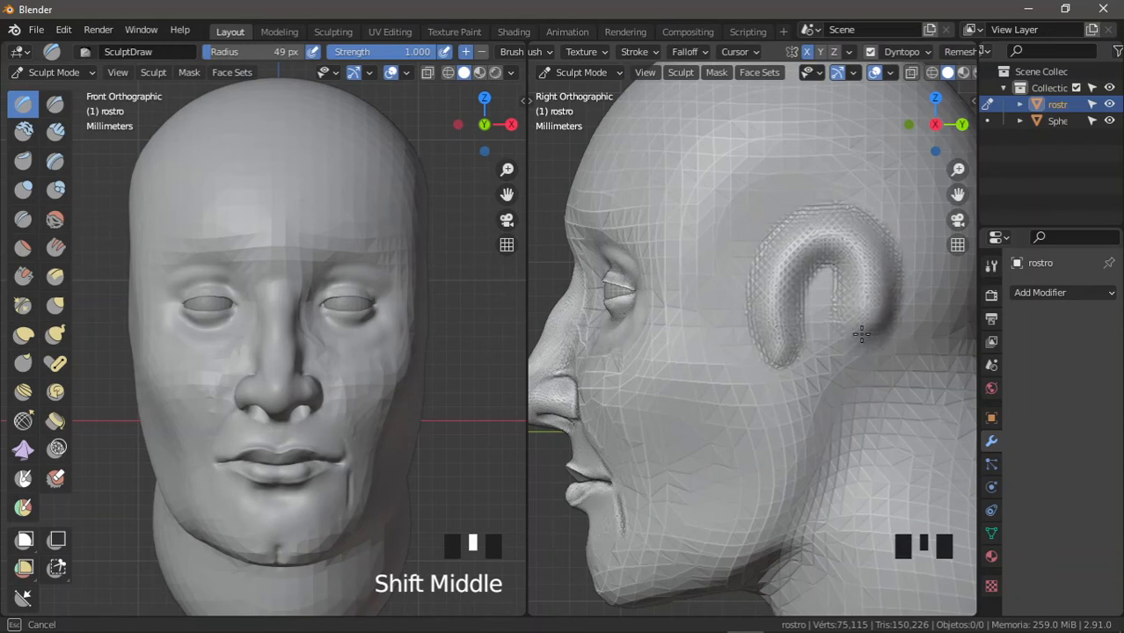
{"action": "mouse_move", "coordinate": [861, 334]}
{"action": "left_mouse_down"}
{"action": "mouse_move", "coordinate": [847, 384]}
{"action": "mouse_move", "coordinate": [813, 343]}
{"action": "left_mouse_up"}
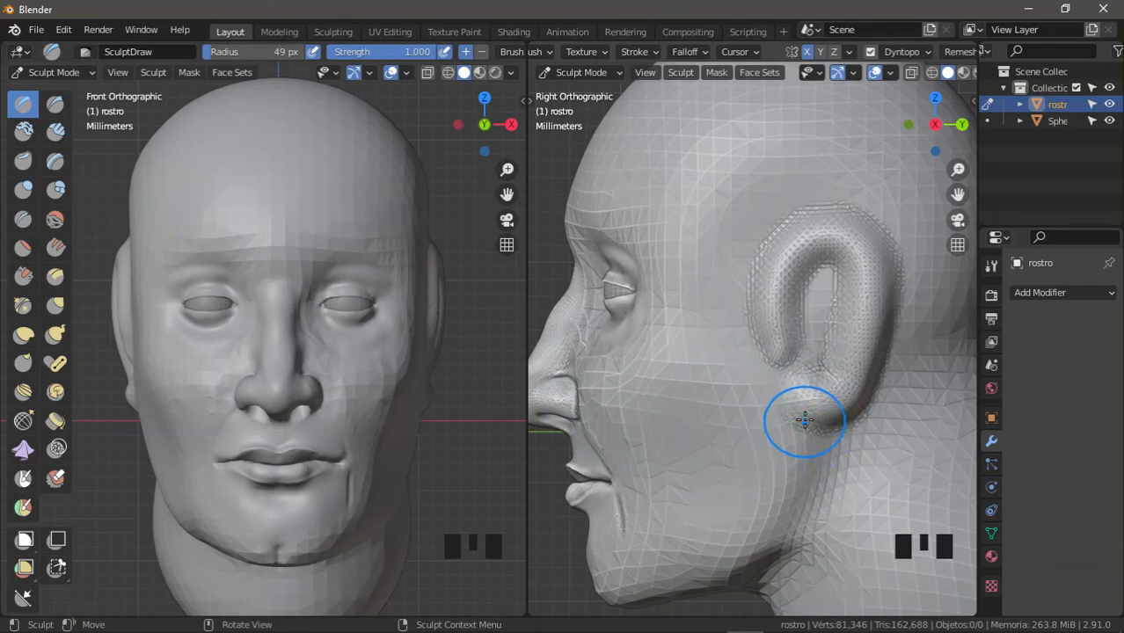
{"action": "mouse_move", "coordinate": [809, 305]}
{"action": "left_mouse_down"}
{"action": "mouse_move", "coordinate": [841, 291]}
{"action": "mouse_move", "coordinate": [823, 382]}
{"action": "mouse_move", "coordinate": [853, 246]}
{"action": "mouse_move", "coordinate": [801, 258]}
{"action": "mouse_move", "coordinate": [836, 239]}
{"action": "mouse_move", "coordinate": [875, 273]}
{"action": "mouse_move", "coordinate": [847, 392]}
{"action": "mouse_move", "coordinate": [802, 403]}
{"action": "mouse_move", "coordinate": [855, 381]}
{"action": "left_mouse_up"}
Step: Even out the ear's inner surface and rim in side view with the Smooth brush
{"action": "middle_click_drag", "start_coordinate": [335, 358], "coordinate": [324, 392], "text": "ctrl"}
{"action": "middle_click_drag", "start_coordinate": [321, 383], "coordinate": [382, 368], "text": "shift"}
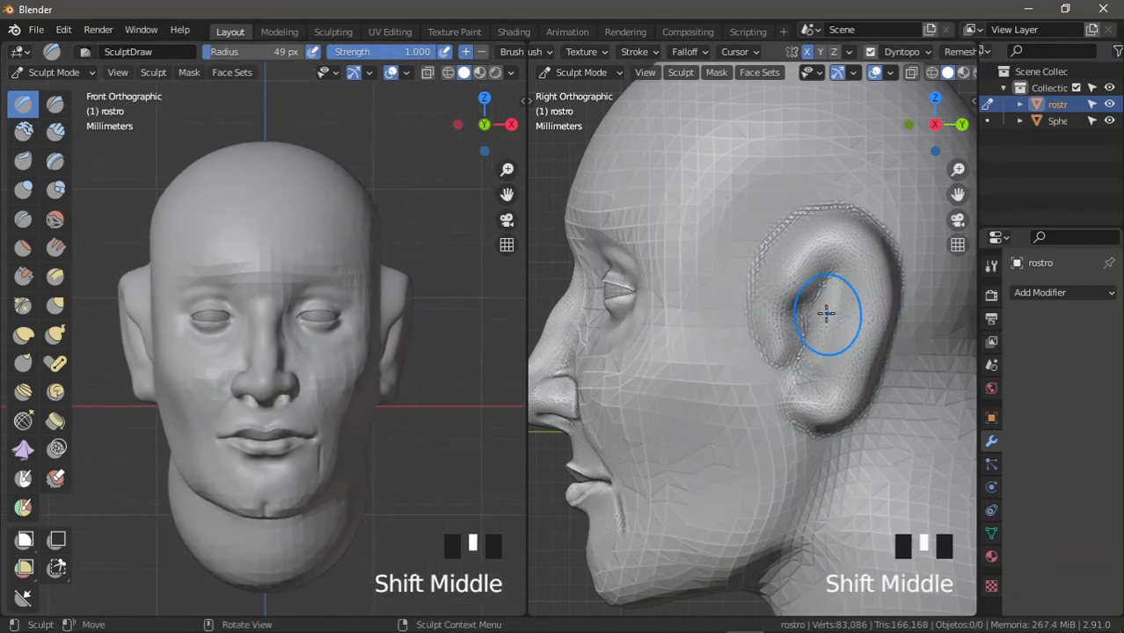
{"action": "left_click", "coordinate": [55, 219]}
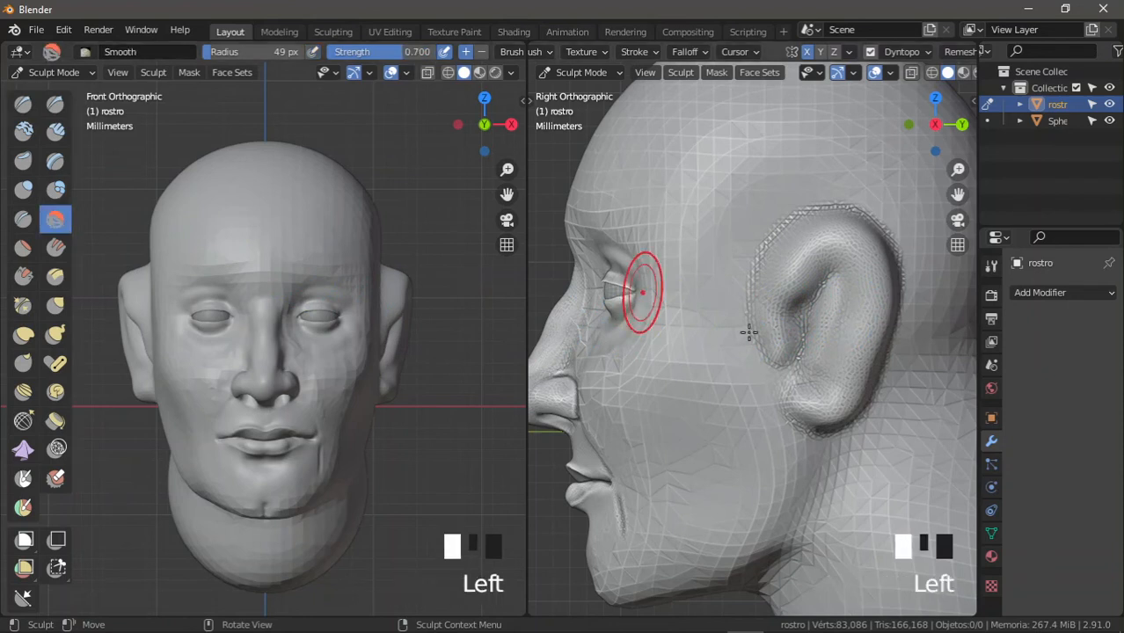
{"action": "middle_click_drag", "start_coordinate": [746, 328], "coordinate": [849, 313], "text": "ctrl"}
{"action": "left_click_drag", "start_coordinate": [849, 313], "coordinate": [809, 299]}
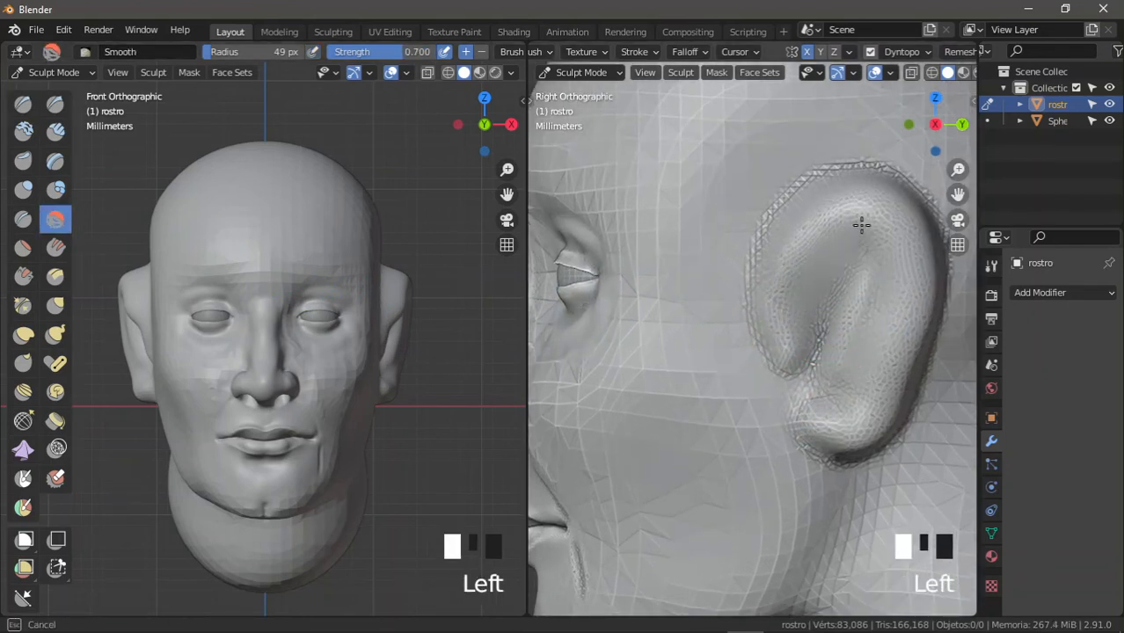
Step: Pull the ear's outer edge away from the head in front view with the Grab brush at 105 px radius
{"action": "middle_click_drag", "start_coordinate": [338, 374], "coordinate": [321, 341], "text": "shift"}
{"action": "left_click", "coordinate": [58, 280]}
{"action": "left_click", "coordinate": [58, 306]}
{"action": "middle_click_drag", "start_coordinate": [323, 341], "coordinate": [260, 352], "text": "shift"}
{"action": "middle_click_drag", "start_coordinate": [320, 353], "coordinate": [315, 356], "text": "shift"}
{"action": "key", "text": "f"}
{"action": "left_click", "coordinate": [371, 400]}
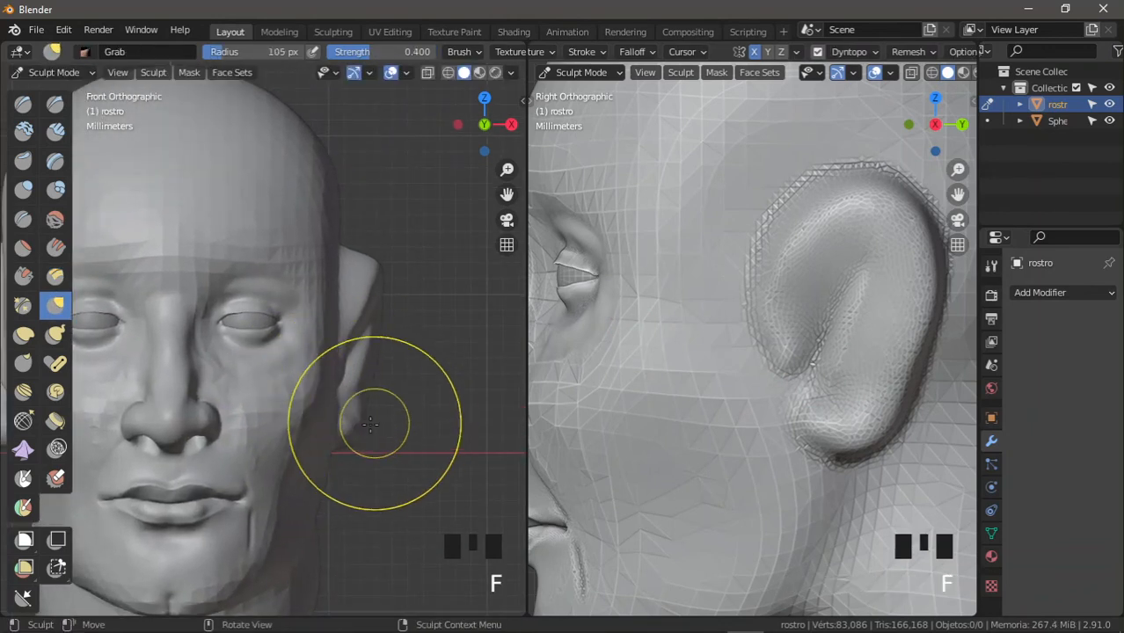
{"action": "left_click_drag", "start_coordinate": [358, 380], "coordinate": [412, 321]}
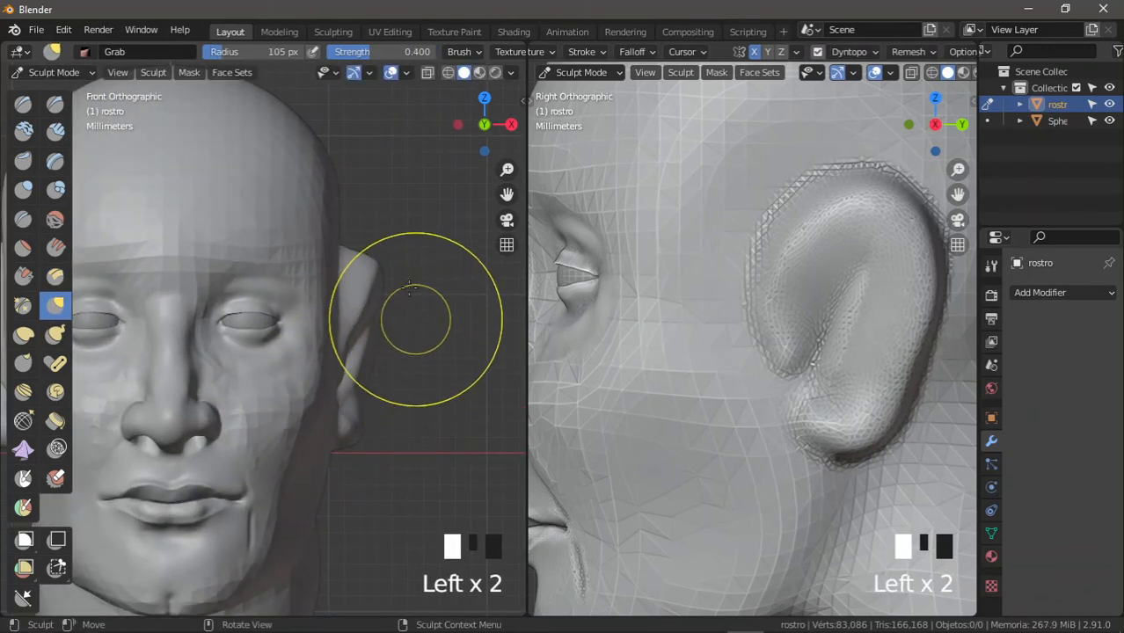
{"action": "mouse_move", "coordinate": [375, 267]}
{"action": "left_mouse_down"}
{"action": "mouse_move", "coordinate": [356, 298]}
{"action": "mouse_move", "coordinate": [377, 291]}
{"action": "left_mouse_up"}
Step: Carve a groove between the back of the ear and the head with the Crease brush at 61 px radius
{"action": "middle_click_drag", "start_coordinate": [874, 315], "coordinate": [703, 355], "text": "shift"}
{"action": "middle_click_drag", "start_coordinate": [707, 356], "coordinate": [800, 387], "text": "shift"}
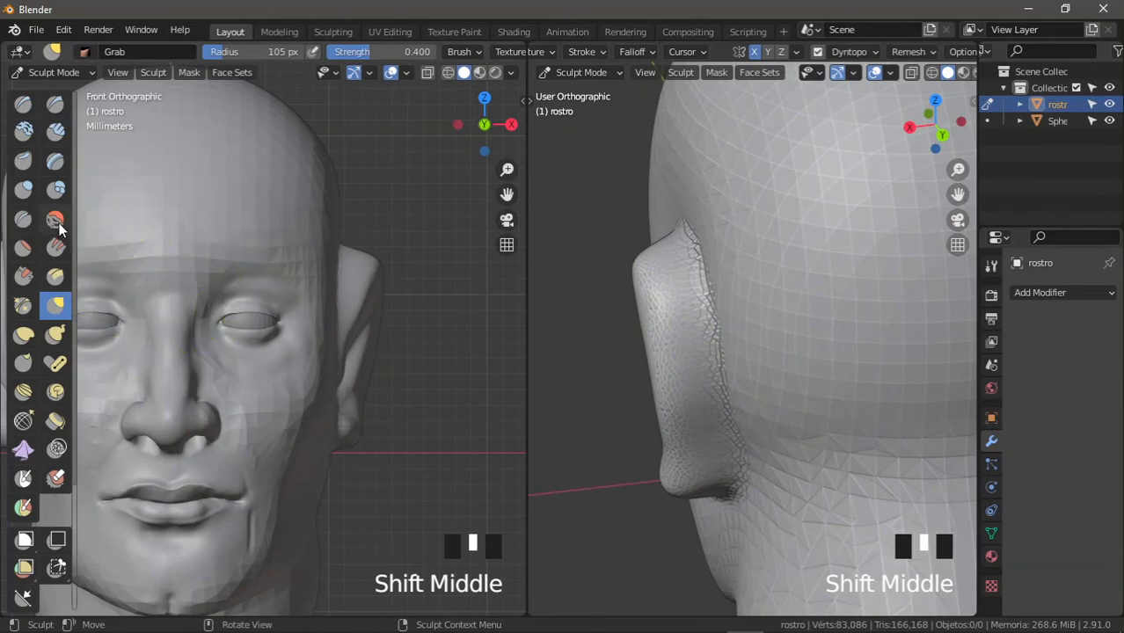
{"action": "left_click", "coordinate": [23, 220]}
{"action": "mouse_move", "coordinate": [695, 348]}
{"action": "middle_mouse_down", "text": "shift"}
{"action": "mouse_move", "coordinate": [715, 343]}
{"action": "mouse_move", "coordinate": [735, 408]}
{"action": "mouse_move", "coordinate": [715, 402]}
{"action": "mouse_move", "coordinate": [729, 375]}
{"action": "middle_mouse_up", "text": "shift"}
{"action": "key", "text": "f"}
{"action": "left_click", "coordinate": [700, 412]}
{"action": "mouse_move", "coordinate": [705, 323]}
{"action": "left_mouse_down"}
{"action": "mouse_move", "coordinate": [724, 360]}
{"action": "mouse_move", "coordinate": [719, 347]}
{"action": "mouse_move", "coordinate": [735, 352]}
{"action": "left_mouse_up"}
{"action": "middle_click_drag", "start_coordinate": [748, 412], "coordinate": [717, 231]}
{"action": "left_click_drag", "start_coordinate": [717, 231], "coordinate": [745, 431]}
{"action": "middle_click_drag", "start_coordinate": [727, 314], "coordinate": [741, 294]}
{"action": "left_click_drag", "start_coordinate": [741, 293], "coordinate": [740, 366]}
{"action": "left_click_drag", "start_coordinate": [748, 292], "coordinate": [753, 338]}
Step: Smooth the head surface behind and above the ear, including the edge of the groove
{"action": "left_click", "coordinate": [57, 219]}
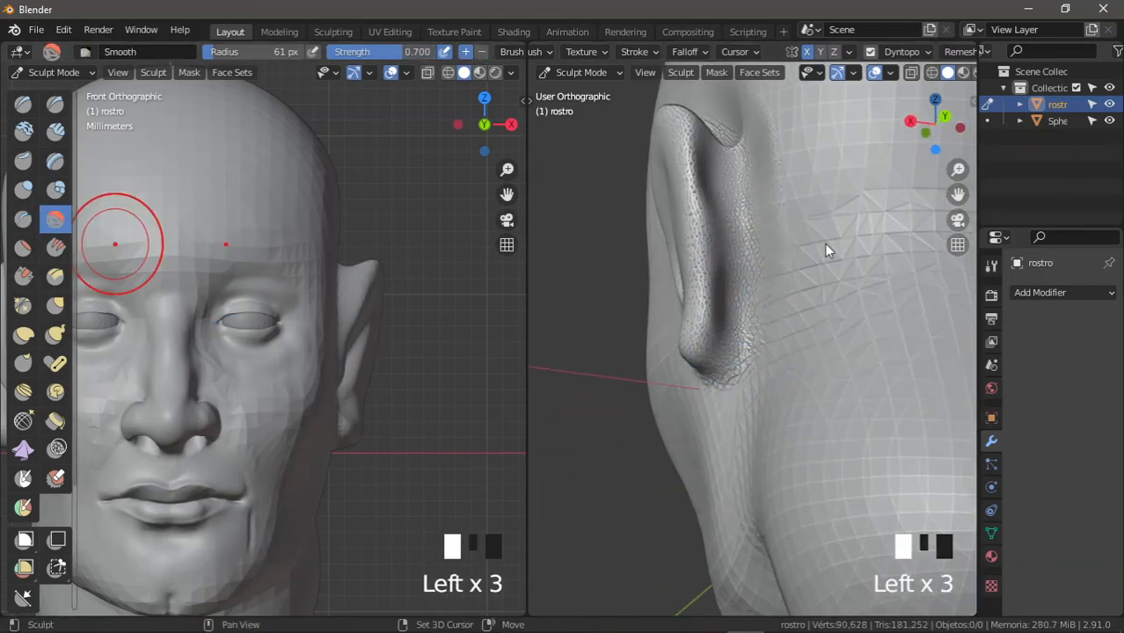
{"action": "mouse_move", "coordinate": [743, 291]}
{"action": "middle_mouse_down"}
{"action": "mouse_move", "coordinate": [757, 297]}
{"action": "mouse_move", "coordinate": [747, 316]}
{"action": "middle_mouse_up"}
{"action": "left_click_drag", "start_coordinate": [747, 317], "coordinate": [724, 340]}
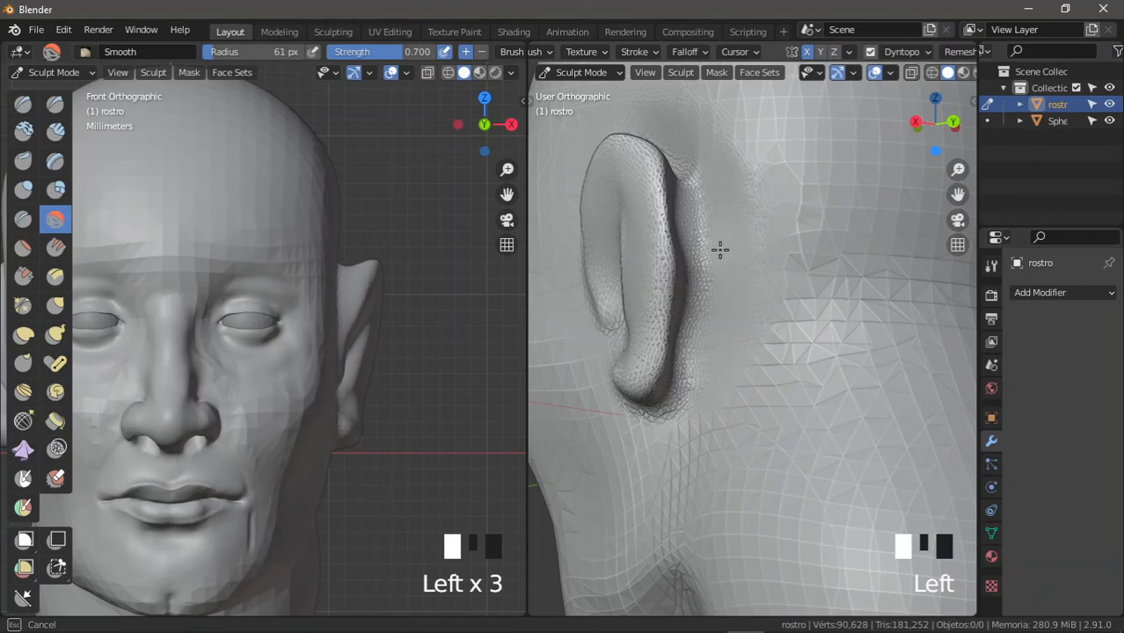
{"action": "middle_click_drag", "start_coordinate": [715, 203], "coordinate": [662, 304]}
{"action": "left_click_drag", "start_coordinate": [660, 352], "coordinate": [662, 324]}
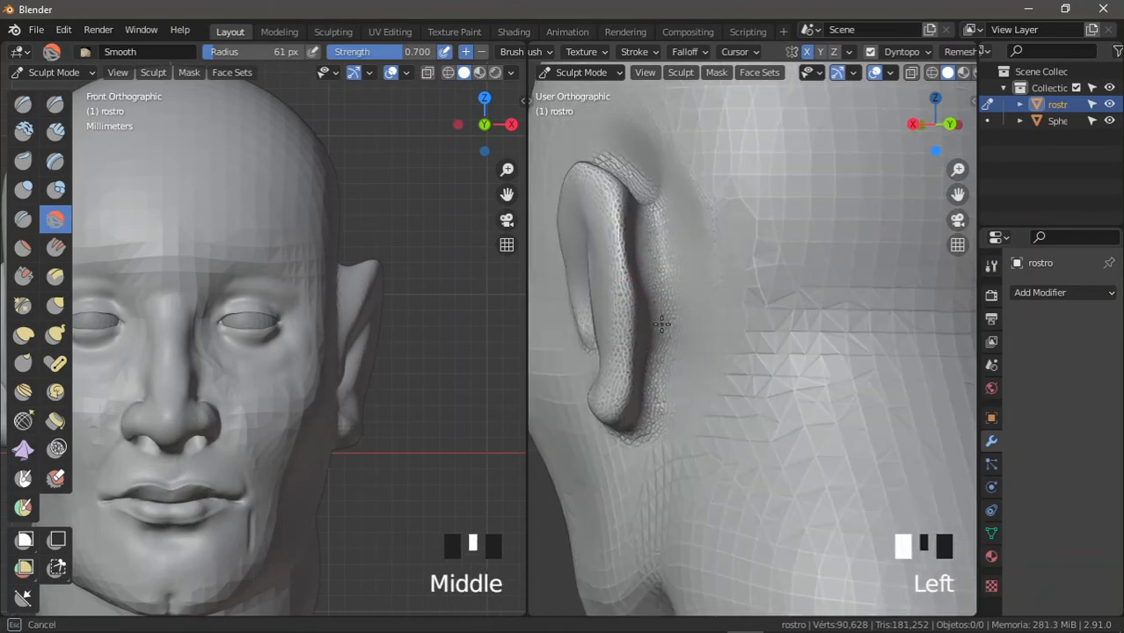
{"action": "middle_click_drag", "start_coordinate": [651, 213], "coordinate": [732, 294]}
{"action": "mouse_move", "coordinate": [733, 294]}
{"action": "left_mouse_down"}
{"action": "mouse_move", "coordinate": [698, 220]}
{"action": "mouse_move", "coordinate": [656, 196]}
{"action": "left_mouse_up"}
{"action": "middle_click_drag", "start_coordinate": [662, 211], "coordinate": [759, 254]}
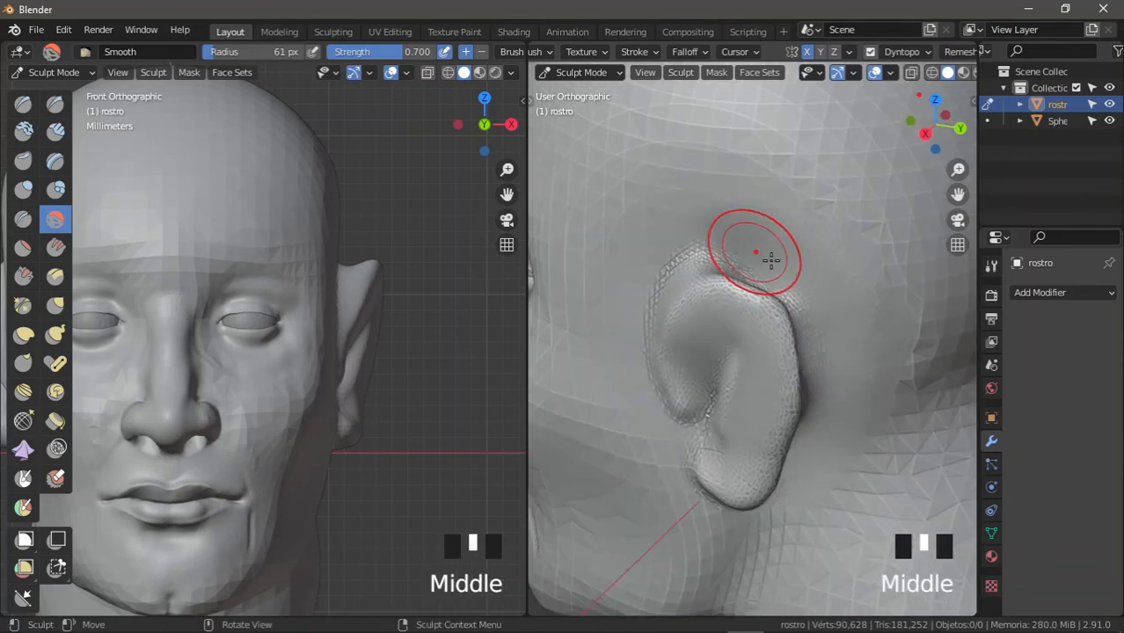
{"action": "mouse_move", "coordinate": [770, 261]}
{"action": "left_mouse_down"}
{"action": "mouse_move", "coordinate": [685, 271]}
{"action": "mouse_move", "coordinate": [776, 280]}
{"action": "left_mouse_up"}
Step: Thicken the back and outer rim of the ear from top to lobe with the Inflate brush
{"action": "mouse_move", "coordinate": [739, 275]}
{"action": "middle_mouse_down", "text": "shift"}
{"action": "mouse_move", "coordinate": [803, 246]}
{"action": "mouse_move", "coordinate": [728, 276]}
{"action": "middle_mouse_up", "text": "shift"}
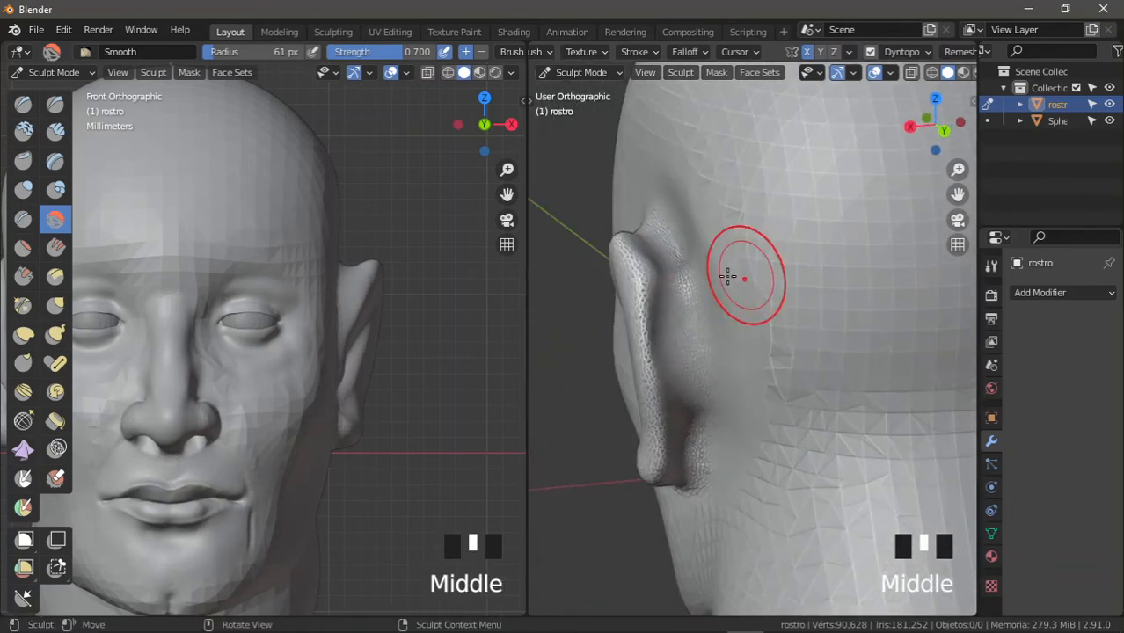
{"action": "left_click", "coordinate": [22, 189]}
{"action": "mouse_move", "coordinate": [770, 226]}
{"action": "middle_mouse_down"}
{"action": "mouse_move", "coordinate": [777, 281]}
{"action": "mouse_move", "coordinate": [753, 326]}
{"action": "mouse_move", "coordinate": [709, 330]}
{"action": "middle_mouse_up"}
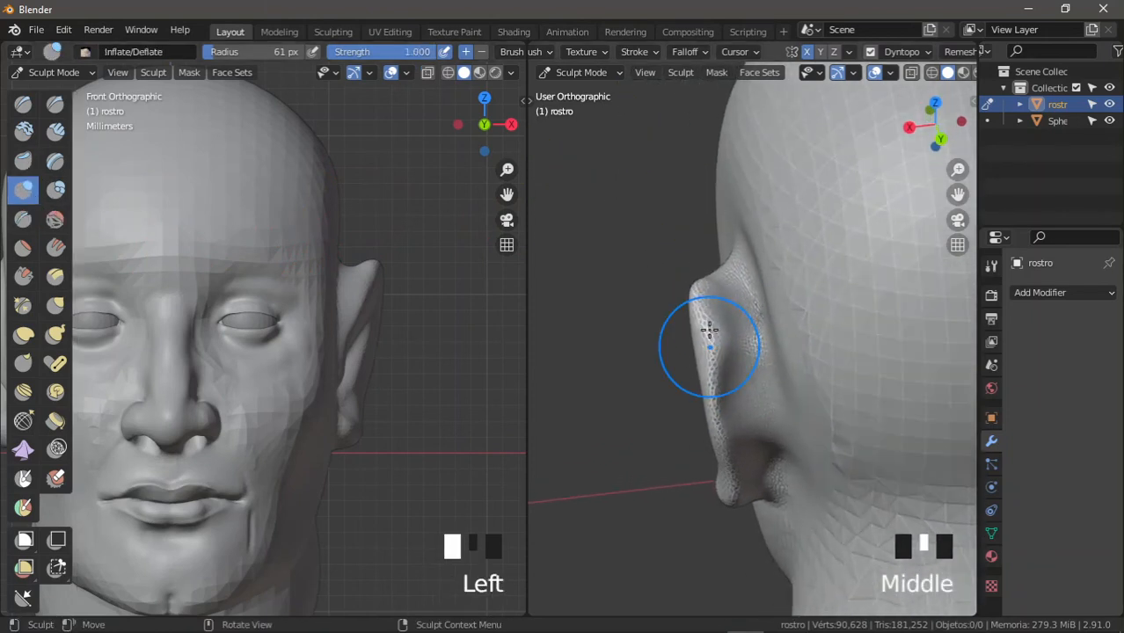
{"action": "left_click_drag", "start_coordinate": [713, 289], "coordinate": [723, 350]}
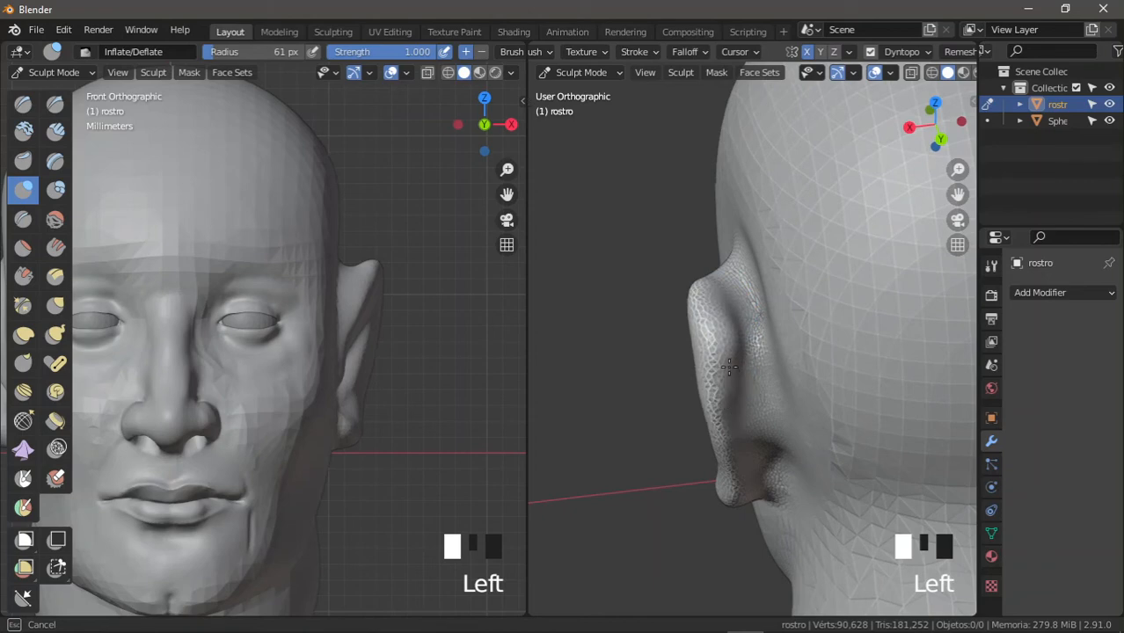
{"action": "left_click_drag", "start_coordinate": [741, 425], "coordinate": [738, 421]}
{"action": "middle_click_drag", "start_coordinate": [724, 383], "coordinate": [694, 269]}
{"action": "left_click_drag", "start_coordinate": [693, 250], "coordinate": [702, 349]}
{"action": "left_click_drag", "start_coordinate": [699, 290], "coordinate": [704, 378]}
{"action": "middle_click_drag", "start_coordinate": [755, 315], "coordinate": [873, 331]}
{"action": "left_click_drag", "start_coordinate": [873, 331], "coordinate": [868, 350]}
{"action": "mouse_move", "coordinate": [869, 350]}
{"action": "middle_mouse_down"}
{"action": "mouse_move", "coordinate": [911, 334]}
{"action": "mouse_move", "coordinate": [835, 312]}
{"action": "mouse_move", "coordinate": [863, 374]}
{"action": "middle_mouse_up"}
{"action": "left_click_drag", "start_coordinate": [863, 374], "coordinate": [856, 372]}
Step: Smooth the ear's front edge, inner hollow and upper junction with the head
{"action": "mouse_move", "coordinate": [855, 372]}
{"action": "middle_mouse_down"}
{"action": "mouse_move", "coordinate": [830, 382]}
{"action": "mouse_move", "coordinate": [769, 352]}
{"action": "middle_mouse_up"}
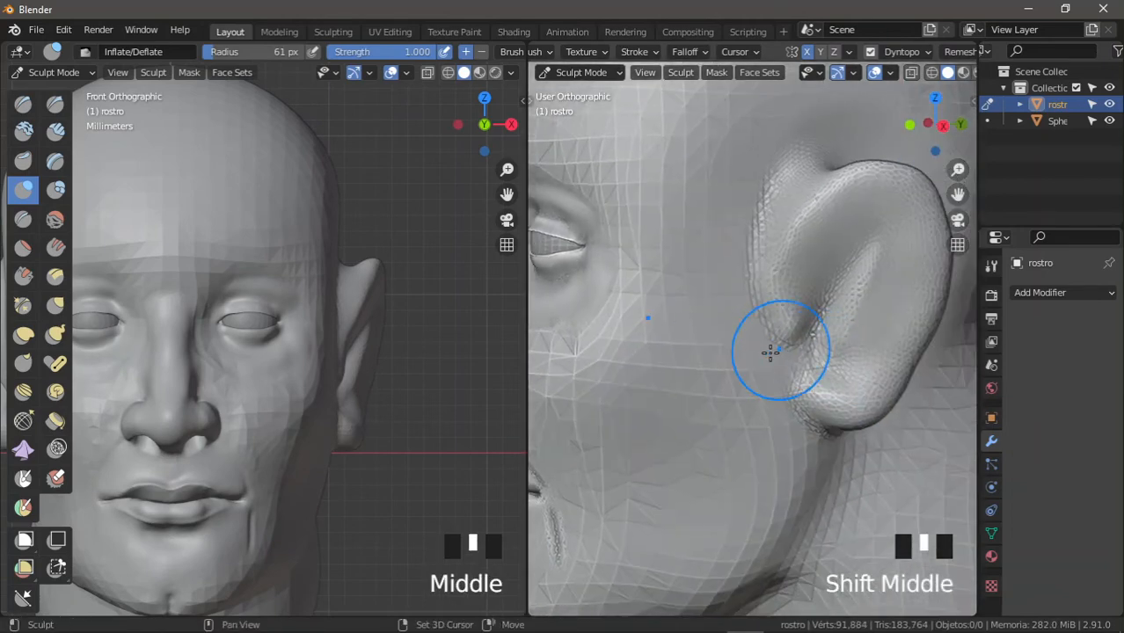
{"action": "left_click", "coordinate": [55, 219]}
{"action": "mouse_move", "coordinate": [768, 288]}
{"action": "left_mouse_down"}
{"action": "mouse_move", "coordinate": [797, 235]}
{"action": "mouse_move", "coordinate": [767, 317]}
{"action": "mouse_move", "coordinate": [768, 188]}
{"action": "mouse_move", "coordinate": [760, 319]}
{"action": "mouse_move", "coordinate": [785, 349]}
{"action": "mouse_move", "coordinate": [839, 293]}
{"action": "mouse_move", "coordinate": [834, 307]}
{"action": "left_mouse_up"}
{"action": "left_click_drag", "start_coordinate": [834, 308], "coordinate": [844, 283]}
{"action": "left_click_drag", "start_coordinate": [845, 283], "coordinate": [840, 271]}
{"action": "mouse_move", "coordinate": [841, 271]}
{"action": "middle_mouse_down", "text": "shift"}
{"action": "mouse_move", "coordinate": [828, 264]}
{"action": "mouse_move", "coordinate": [758, 338]}
{"action": "mouse_move", "coordinate": [810, 274]}
{"action": "middle_mouse_up", "text": "shift"}
{"action": "mouse_move", "coordinate": [804, 249]}
{"action": "left_mouse_down"}
{"action": "mouse_move", "coordinate": [775, 213]}
{"action": "mouse_move", "coordinate": [796, 209]}
{"action": "left_mouse_up"}
{"action": "left_click_drag", "start_coordinate": [796, 209], "coordinate": [880, 269]}
{"action": "mouse_move", "coordinate": [838, 239]}
{"action": "middle_mouse_down", "text": "shift"}
{"action": "mouse_move", "coordinate": [762, 246]}
{"action": "mouse_move", "coordinate": [796, 245]}
{"action": "middle_mouse_up", "text": "shift"}
{"action": "left_click_drag", "start_coordinate": [799, 243], "coordinate": [847, 347]}
{"action": "mouse_move", "coordinate": [848, 346]}
{"action": "middle_mouse_down"}
{"action": "mouse_move", "coordinate": [735, 314]}
{"action": "mouse_move", "coordinate": [783, 364]}
{"action": "mouse_move", "coordinate": [741, 214]}
{"action": "middle_mouse_up"}
{"action": "mouse_move", "coordinate": [741, 213]}
{"action": "left_mouse_down"}
{"action": "mouse_move", "coordinate": [779, 310]}
{"action": "mouse_move", "coordinate": [747, 258]}
{"action": "left_mouse_up"}
Step: Crease the junction between the top of the ear and the head at 41 px radius
{"action": "middle_click_drag", "start_coordinate": [747, 258], "coordinate": [737, 279]}
{"action": "middle_click_drag", "start_coordinate": [736, 280], "coordinate": [726, 301], "text": "shift"}
{"action": "left_click", "coordinate": [33, 226]}
{"action": "middle_click_drag", "start_coordinate": [763, 256], "coordinate": [717, 270], "text": "shift"}
{"action": "left_click", "coordinate": [23, 219]}
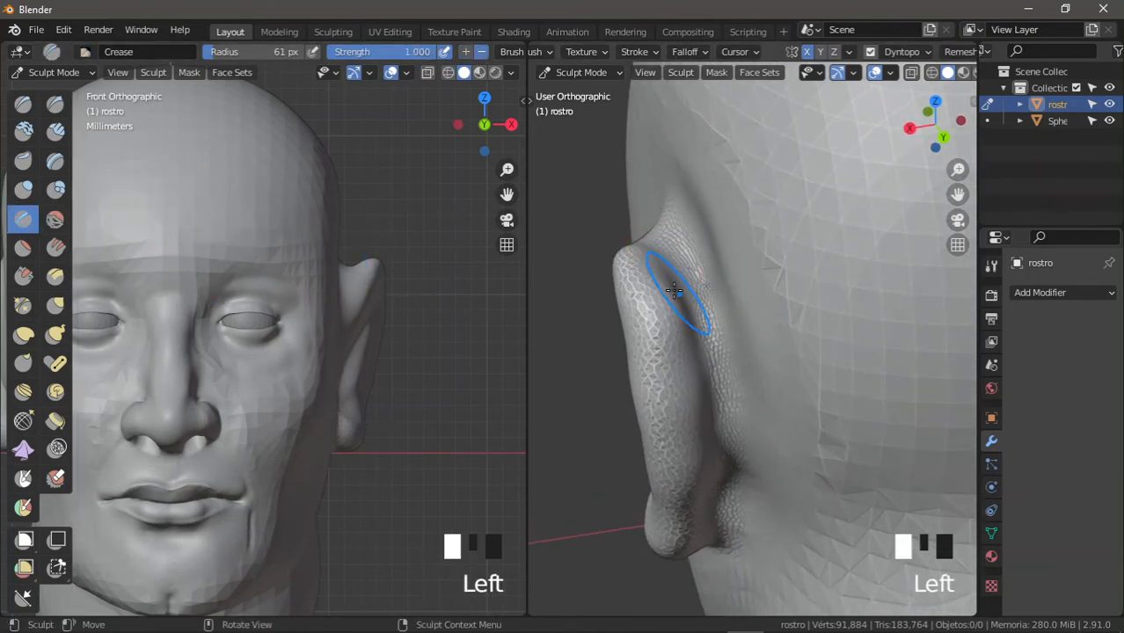
{"action": "middle_click_drag", "start_coordinate": [665, 296], "coordinate": [703, 301]}
{"action": "key", "text": "f"}
{"action": "left_click", "coordinate": [682, 260]}
{"action": "mouse_move", "coordinate": [682, 260]}
{"action": "middle_mouse_down"}
{"action": "mouse_move", "coordinate": [775, 289]}
{"action": "mouse_move", "coordinate": [676, 304]}
{"action": "mouse_move", "coordinate": [720, 337]}
{"action": "middle_mouse_up"}
{"action": "left_click_drag", "start_coordinate": [694, 348], "coordinate": [723, 339]}
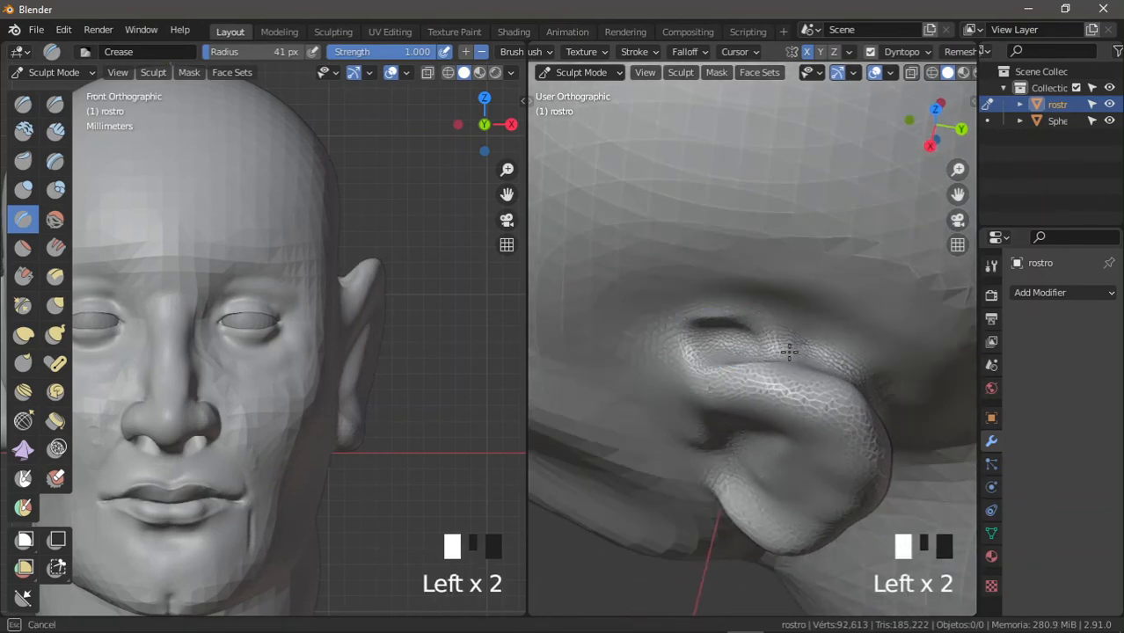
Step: Deepen the crease behind the ear from its upper edge down to the lobe
{"action": "middle_click_drag", "start_coordinate": [831, 370], "coordinate": [657, 301]}
{"action": "left_click_drag", "start_coordinate": [696, 308], "coordinate": [727, 353]}
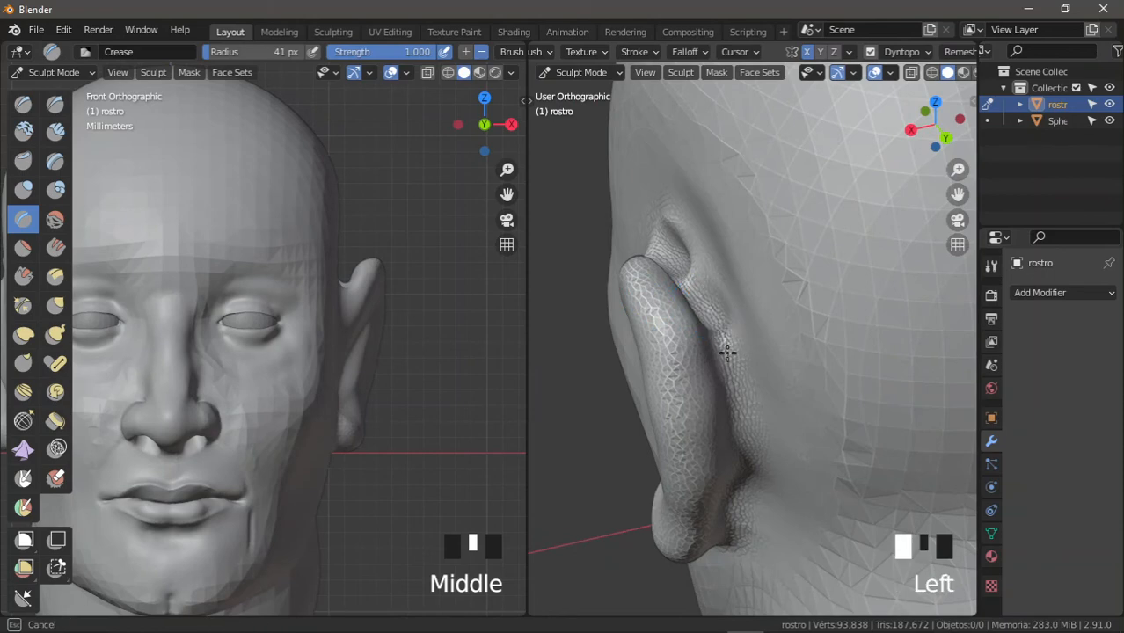
{"action": "middle_click_drag", "start_coordinate": [696, 329], "coordinate": [690, 318]}
{"action": "left_click_drag", "start_coordinate": [690, 368], "coordinate": [692, 373]}
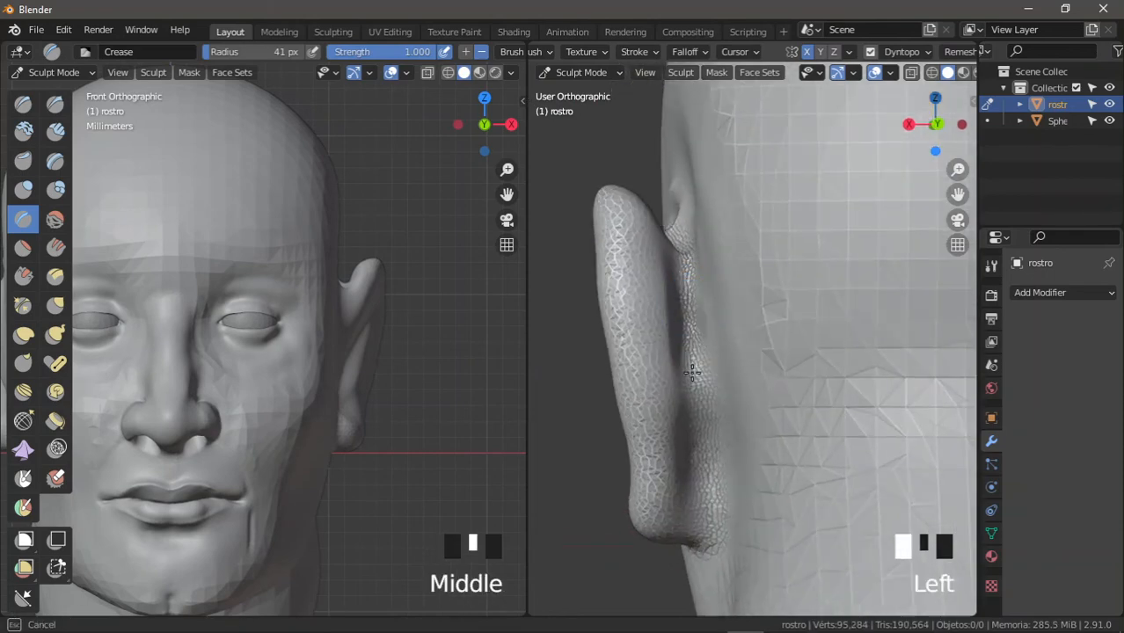
{"action": "left_click_drag", "start_coordinate": [698, 498], "coordinate": [705, 528]}
{"action": "left_click_drag", "start_coordinate": [694, 362], "coordinate": [706, 531]}
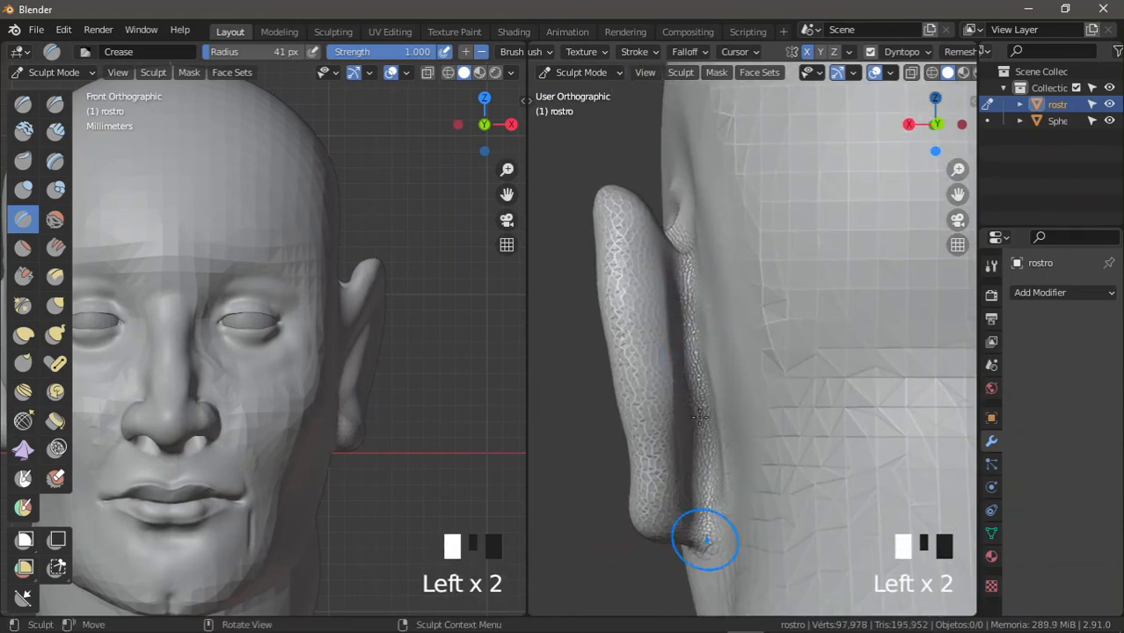
{"action": "middle_click_drag", "start_coordinate": [706, 510], "coordinate": [723, 422]}
{"action": "mouse_move", "coordinate": [737, 339]}
{"action": "left_mouse_down"}
{"action": "mouse_move", "coordinate": [728, 391]}
{"action": "mouse_move", "coordinate": [695, 444]}
{"action": "left_mouse_up"}
Step: Smooth the skin behind the ear, around the lobe and along the back of the ear
{"action": "mouse_move", "coordinate": [696, 441]}
{"action": "middle_mouse_down"}
{"action": "mouse_move", "coordinate": [735, 376]}
{"action": "mouse_move", "coordinate": [729, 365]}
{"action": "middle_mouse_up"}
{"action": "left_click", "coordinate": [55, 219]}
{"action": "mouse_move", "coordinate": [730, 211]}
{"action": "middle_mouse_down", "text": "shift"}
{"action": "mouse_move", "coordinate": [718, 168]}
{"action": "mouse_move", "coordinate": [726, 293]}
{"action": "middle_mouse_up", "text": "shift"}
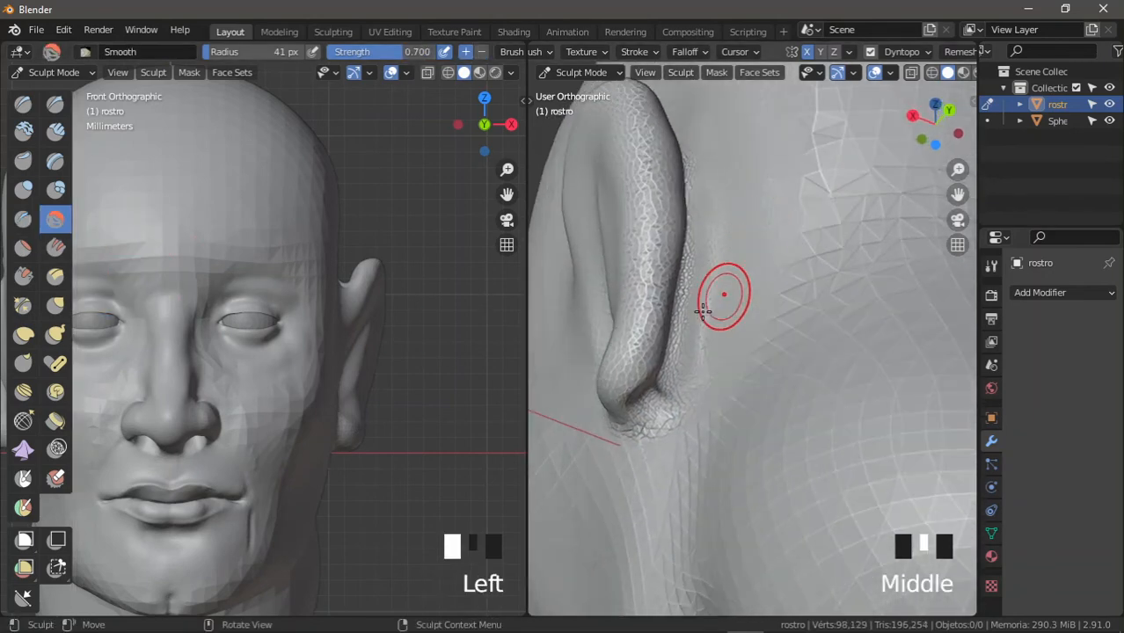
{"action": "left_click_drag", "start_coordinate": [726, 293], "coordinate": [708, 330]}
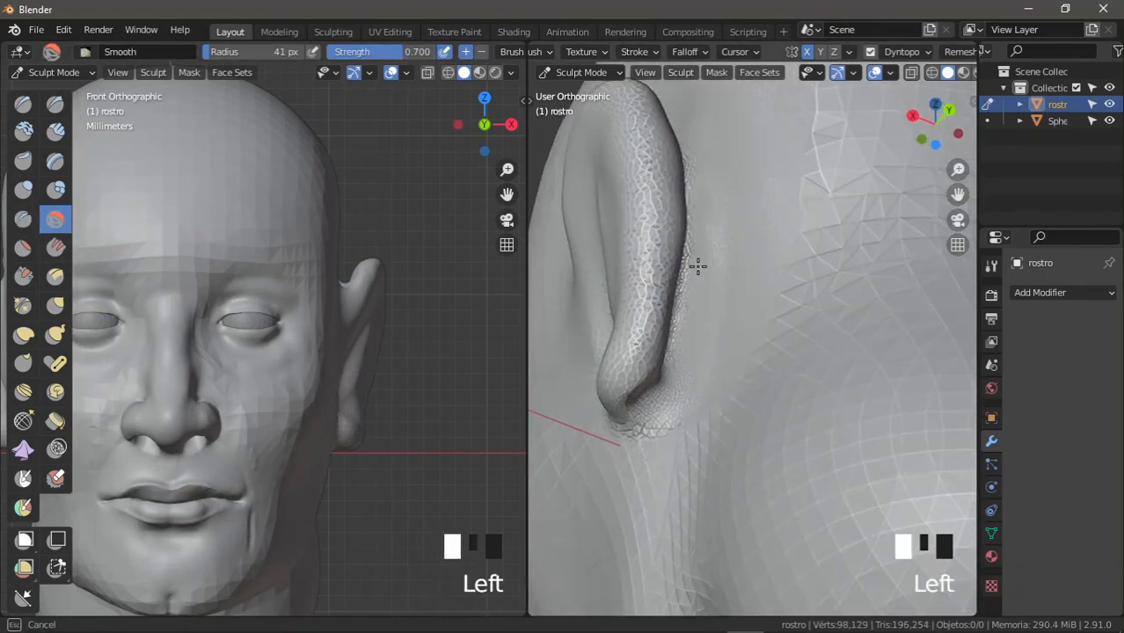
{"action": "left_click_drag", "start_coordinate": [698, 266], "coordinate": [708, 292]}
{"action": "mouse_move", "coordinate": [707, 292]}
{"action": "middle_mouse_down"}
{"action": "mouse_move", "coordinate": [676, 331]}
{"action": "mouse_move", "coordinate": [700, 304]}
{"action": "mouse_move", "coordinate": [684, 244]}
{"action": "middle_mouse_up"}
{"action": "left_click_drag", "start_coordinate": [671, 433], "coordinate": [670, 459]}
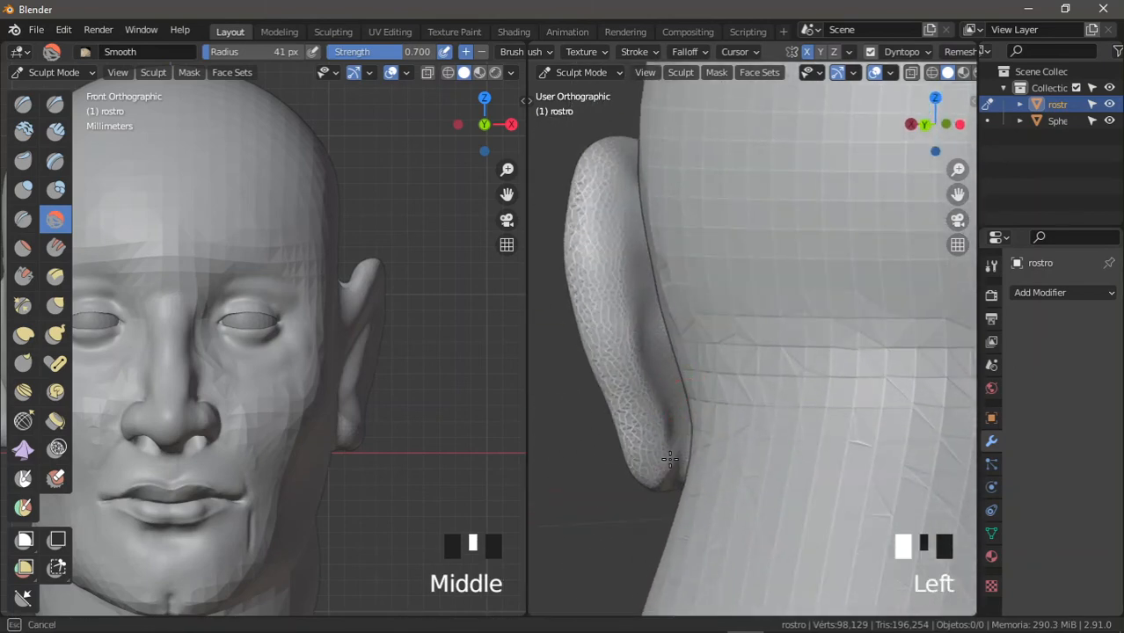
{"action": "left_click_drag", "start_coordinate": [654, 381], "coordinate": [640, 348]}
{"action": "left_click_drag", "start_coordinate": [635, 351], "coordinate": [610, 185]}
Step: Soften the upper part of the groove behind the ear with the Smooth brush
{"action": "middle_click_drag", "start_coordinate": [643, 251], "coordinate": [679, 341]}
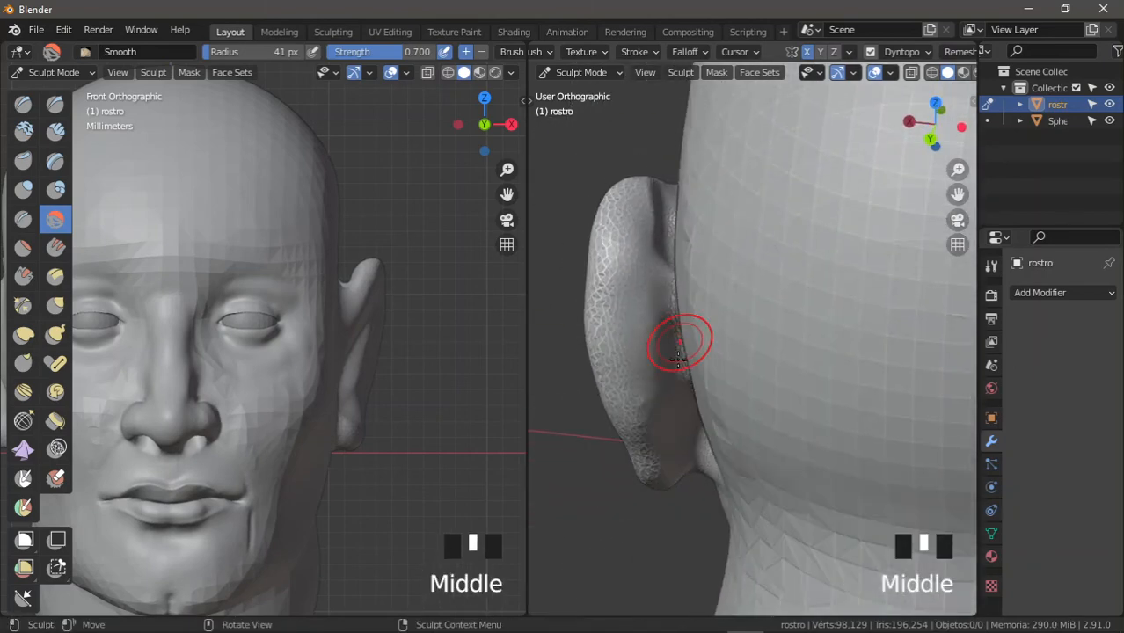
{"action": "left_click_drag", "start_coordinate": [661, 269], "coordinate": [657, 243]}
{"action": "mouse_move", "coordinate": [658, 243]}
{"action": "middle_mouse_down"}
{"action": "mouse_move", "coordinate": [685, 314]}
{"action": "mouse_move", "coordinate": [657, 319]}
{"action": "middle_mouse_up"}
{"action": "left_click_drag", "start_coordinate": [657, 319], "coordinate": [682, 289]}
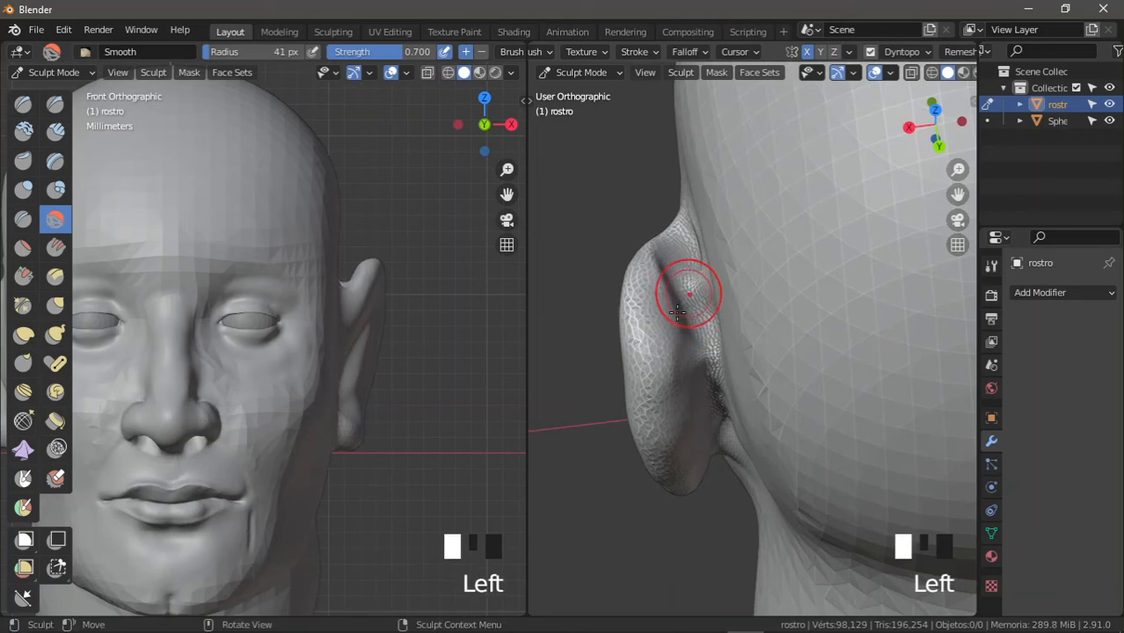
{"action": "middle_click_drag", "start_coordinate": [683, 288], "coordinate": [750, 309]}
{"action": "mouse_move", "coordinate": [750, 309]}
{"action": "left_mouse_down"}
{"action": "mouse_move", "coordinate": [726, 279]}
{"action": "mouse_move", "coordinate": [733, 306]}
{"action": "left_mouse_up"}
Step: Smooth the bumps where the top of the ear joins the head, working from above
{"action": "mouse_move", "coordinate": [734, 305]}
{"action": "middle_mouse_down", "text": "shift"}
{"action": "mouse_move", "coordinate": [705, 321]}
{"action": "mouse_move", "coordinate": [808, 324]}
{"action": "mouse_move", "coordinate": [840, 271]}
{"action": "middle_mouse_up", "text": "shift"}
{"action": "left_click_drag", "start_coordinate": [724, 323], "coordinate": [725, 316]}
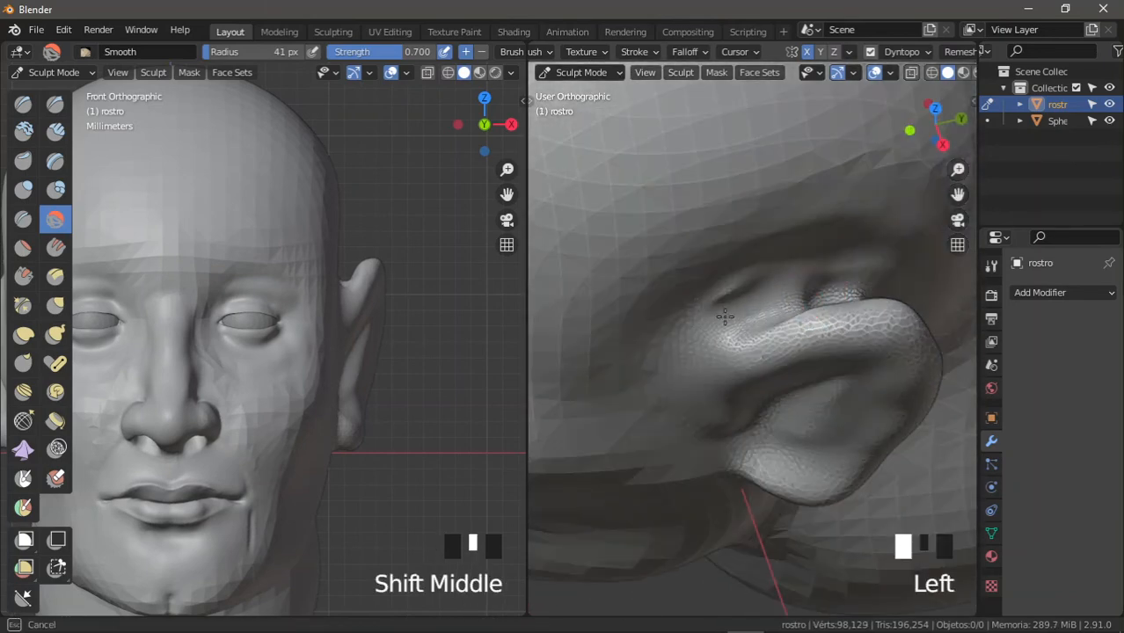
{"action": "left_click_drag", "start_coordinate": [818, 280], "coordinate": [779, 319]}
{"action": "middle_click_drag", "start_coordinate": [780, 318], "coordinate": [762, 350]}
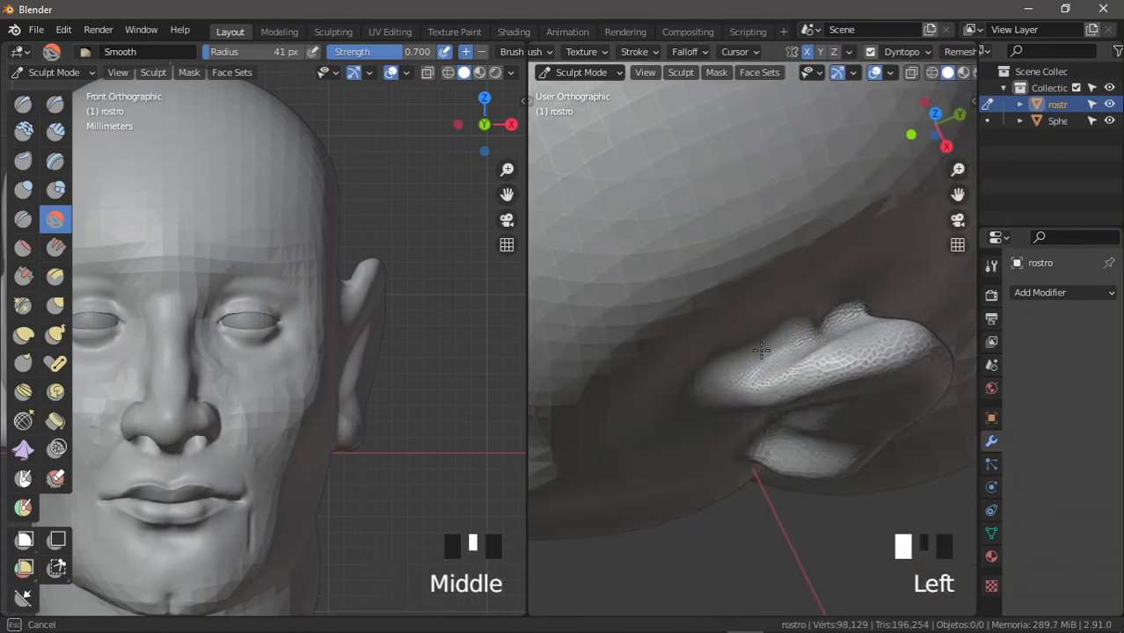
{"action": "left_click_drag", "start_coordinate": [810, 334], "coordinate": [806, 338]}
{"action": "mouse_move", "coordinate": [806, 338]}
{"action": "middle_mouse_down"}
{"action": "mouse_move", "coordinate": [808, 282]}
{"action": "mouse_move", "coordinate": [831, 283]}
{"action": "mouse_move", "coordinate": [815, 346]}
{"action": "middle_mouse_up"}
{"action": "mouse_move", "coordinate": [815, 346]}
{"action": "left_mouse_down"}
{"action": "mouse_move", "coordinate": [848, 327]}
{"action": "mouse_move", "coordinate": [870, 296]}
{"action": "mouse_move", "coordinate": [860, 295]}
{"action": "left_mouse_up"}
Step: Carve the ear canal hollow above the lobe in the right side view with the Crease brush
{"action": "mouse_move", "coordinate": [831, 294]}
{"action": "middle_mouse_down", "text": "ctrl"}
{"action": "mouse_move", "coordinate": [799, 210]}
{"action": "mouse_move", "coordinate": [812, 276]}
{"action": "mouse_move", "coordinate": [789, 338]}
{"action": "mouse_move", "coordinate": [802, 323]}
{"action": "mouse_move", "coordinate": [791, 327]}
{"action": "middle_mouse_up", "text": "ctrl"}
{"action": "key", "text": "KP_3"}
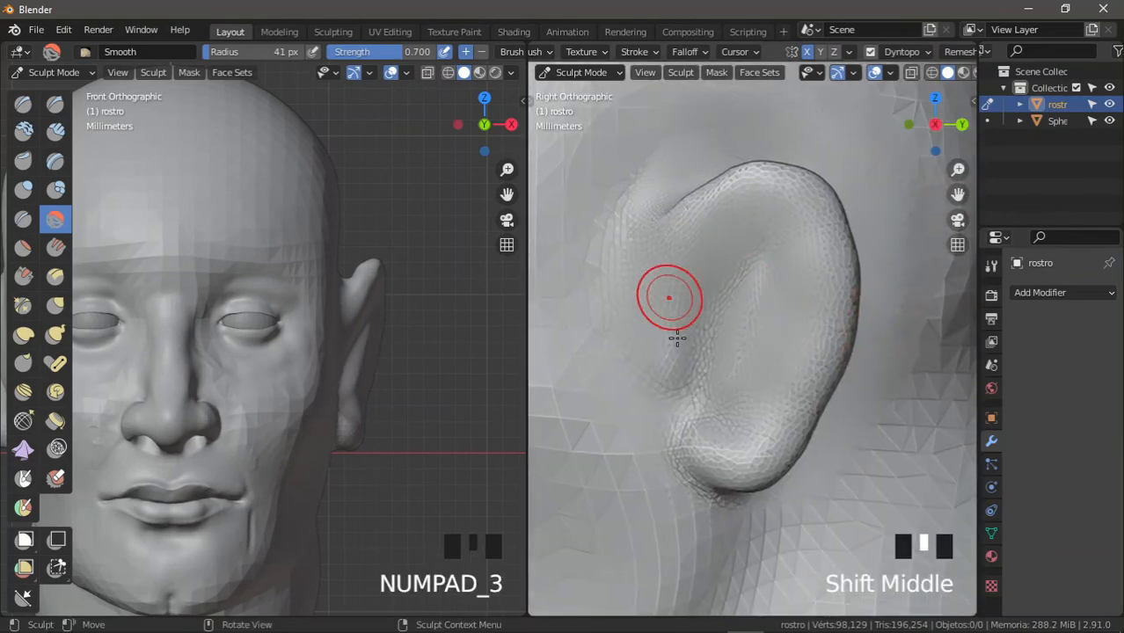
{"action": "middle_click_drag", "start_coordinate": [741, 384], "coordinate": [695, 282], "text": "ctrl"}
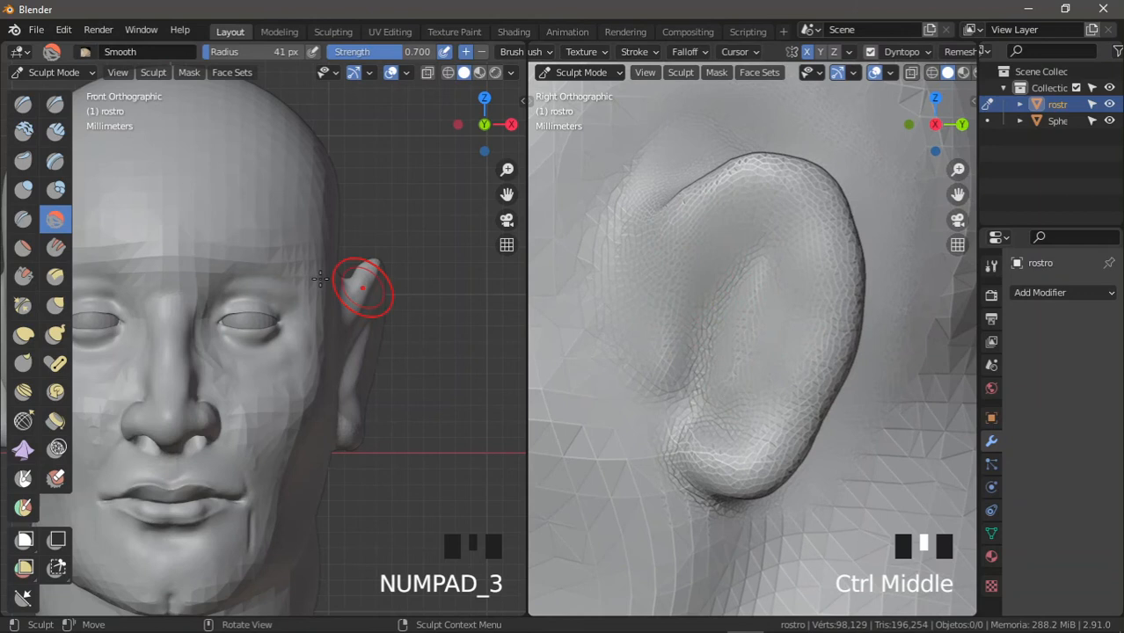
{"action": "left_click", "coordinate": [23, 220]}
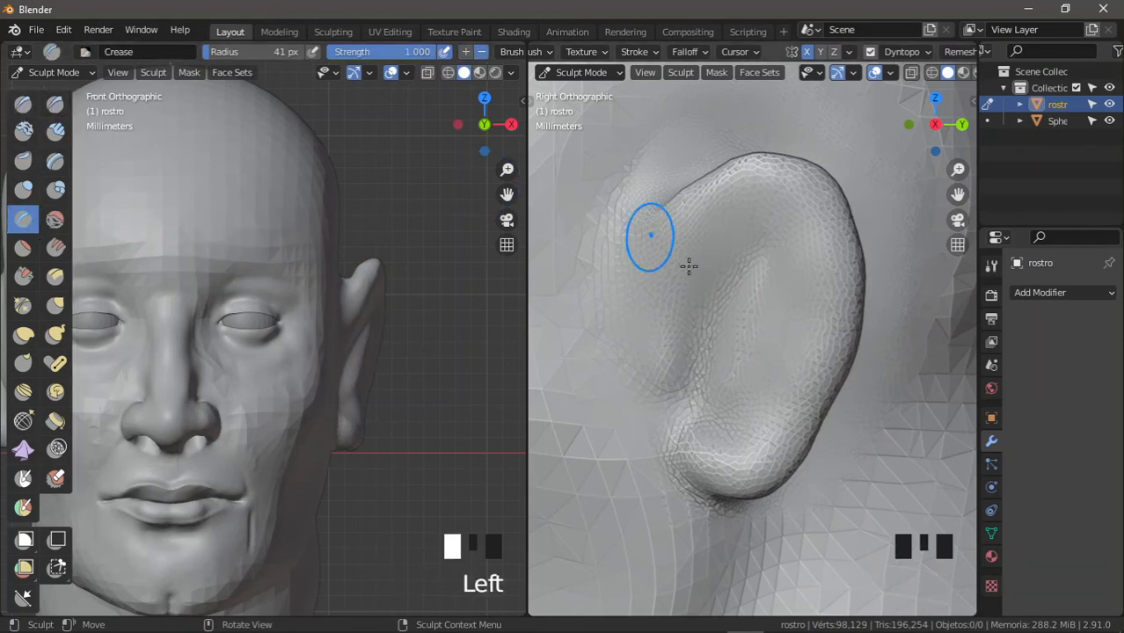
{"action": "left_click_drag", "start_coordinate": [700, 381], "coordinate": [711, 349]}
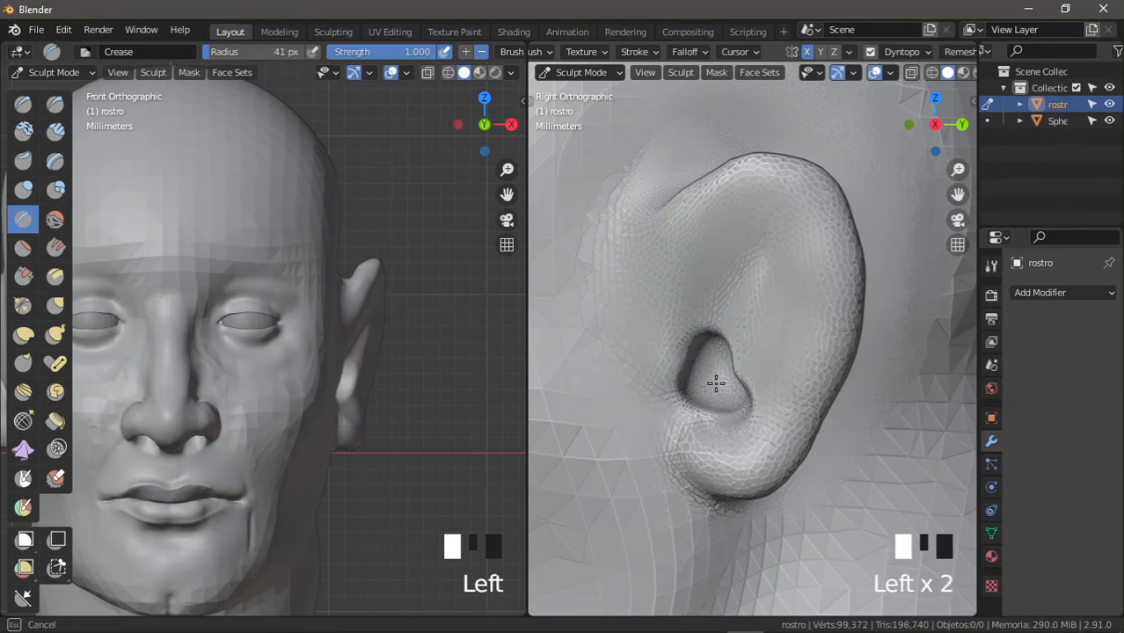
{"action": "left_click_drag", "start_coordinate": [712, 382], "coordinate": [696, 332]}
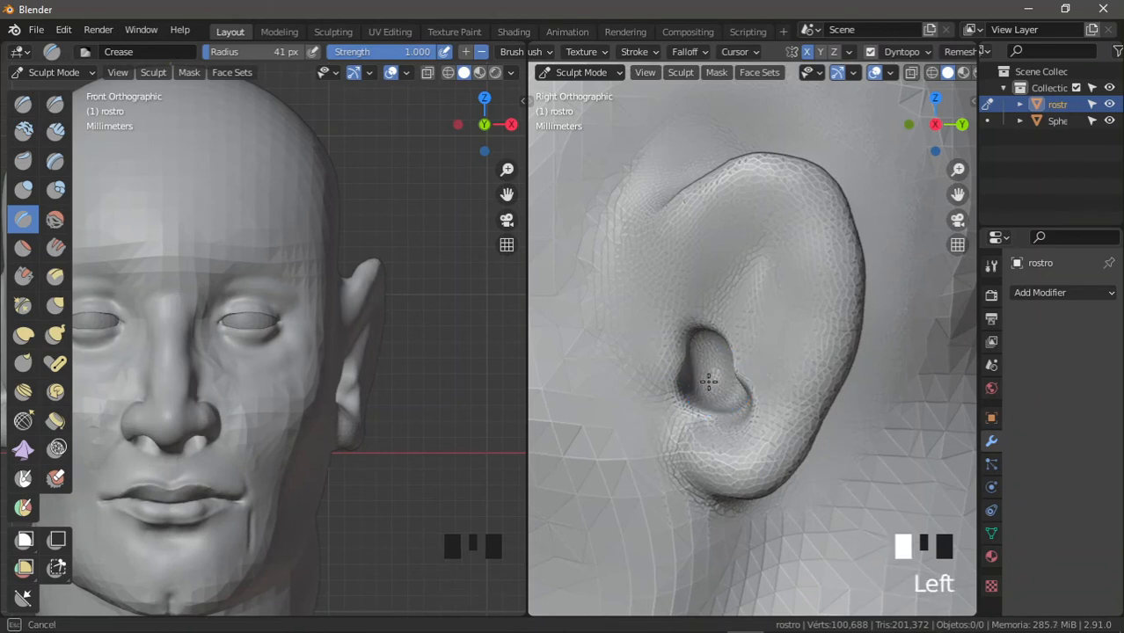
{"action": "mouse_move", "coordinate": [707, 381]}
{"action": "left_mouse_down"}
{"action": "mouse_move", "coordinate": [693, 300]}
{"action": "mouse_move", "coordinate": [713, 221]}
{"action": "left_mouse_up"}
Step: Set the Crease brush radius to 24 px and carve a groove inside the ear rim, from its upper front around towards the lobe
{"action": "key", "text": "f"}
{"action": "left_click", "coordinate": [695, 269]}
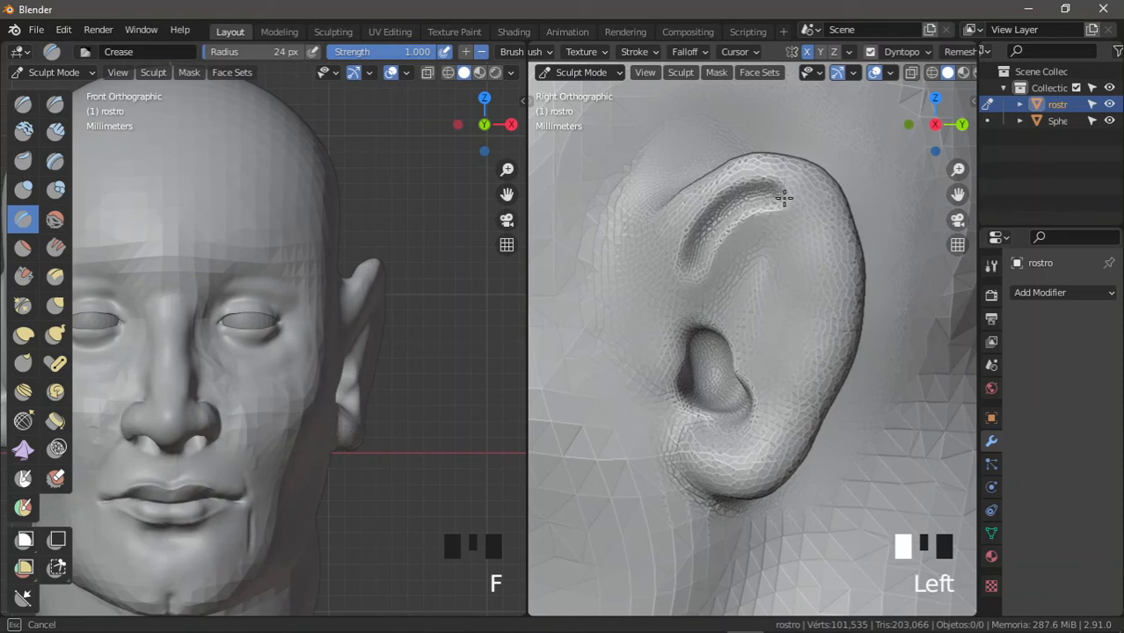
{"action": "left_click_drag", "start_coordinate": [795, 370], "coordinate": [755, 434]}
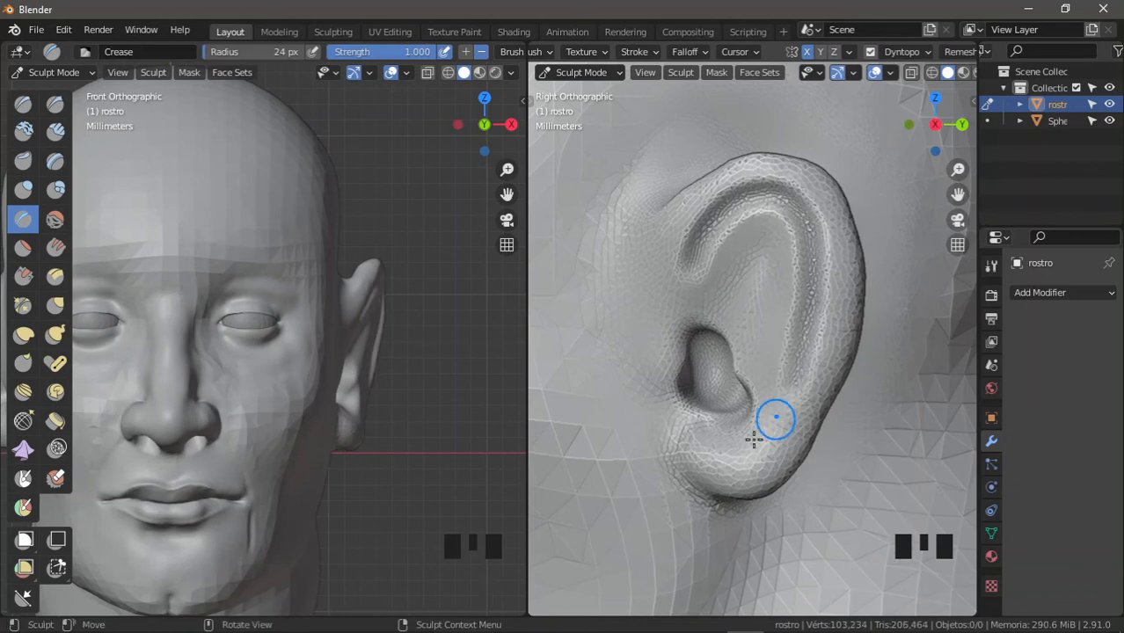
Step: Carve the inner fold above the ear canal and deepen the groove under the rim down to the lobe
{"action": "left_click_drag", "start_coordinate": [705, 318], "coordinate": [721, 231]}
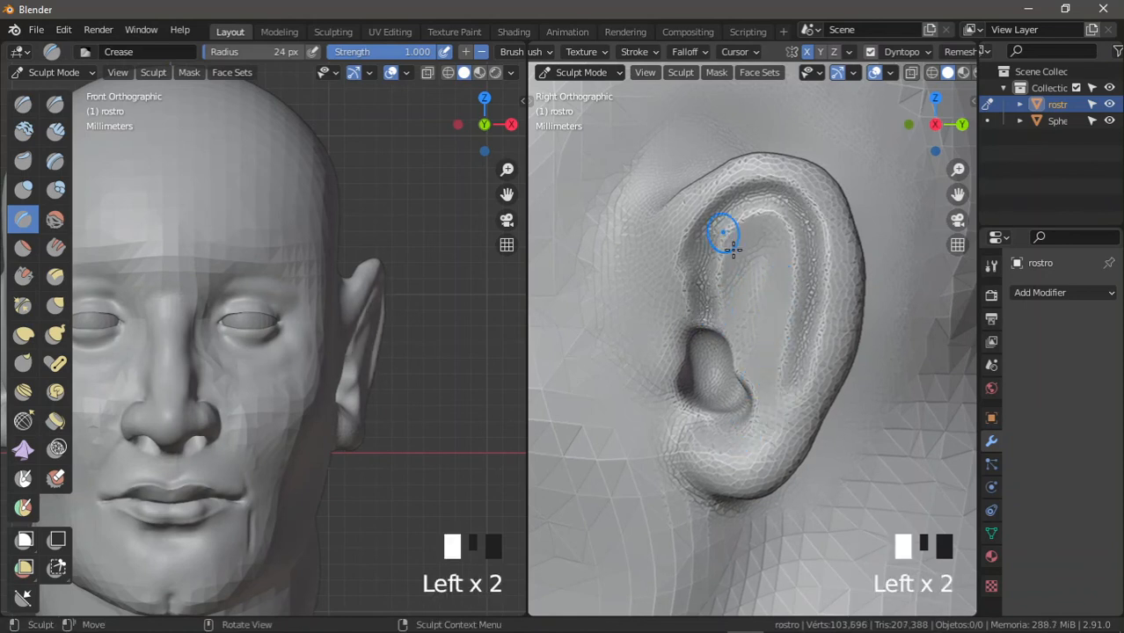
{"action": "left_click_drag", "start_coordinate": [731, 276], "coordinate": [763, 241]}
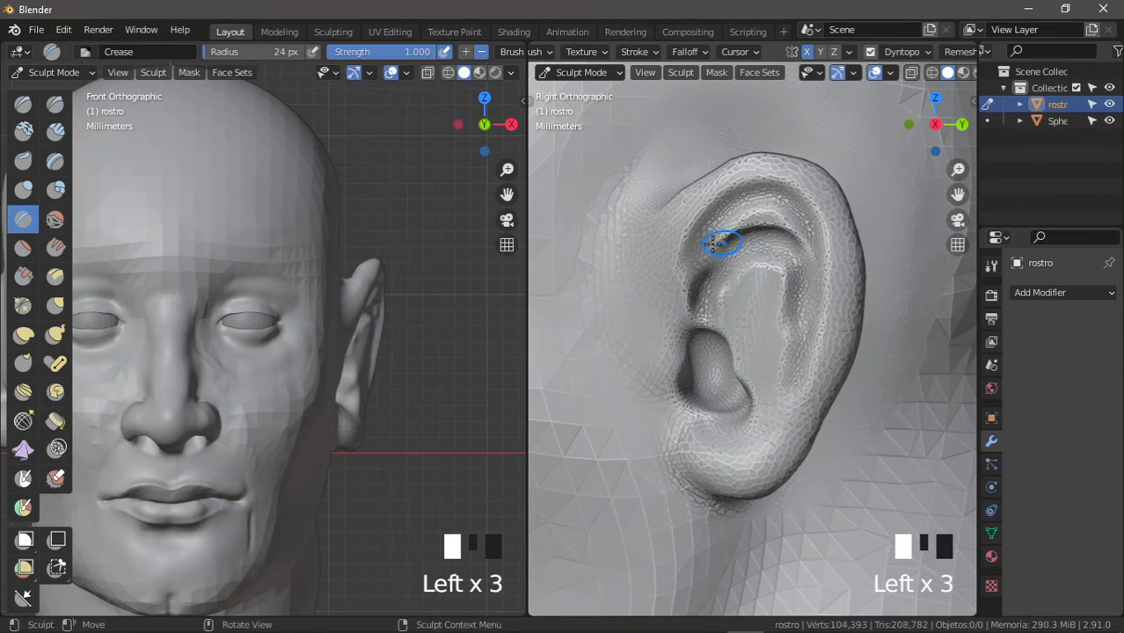
{"action": "left_click_drag", "start_coordinate": [694, 262], "coordinate": [733, 199]}
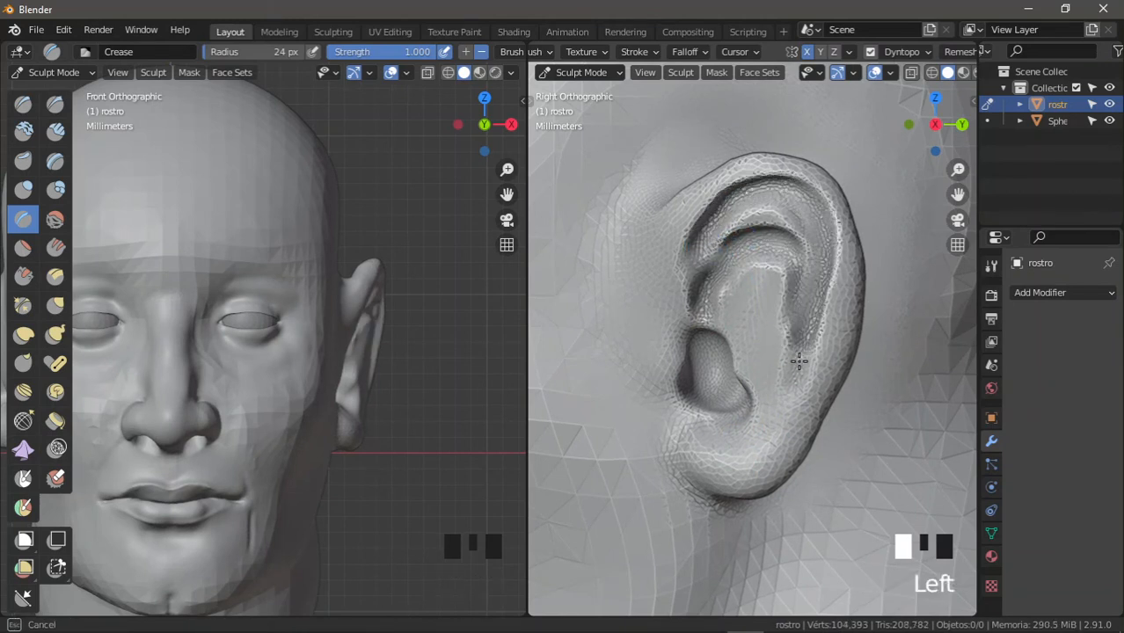
{"action": "left_click_drag", "start_coordinate": [743, 434], "coordinate": [777, 382]}
{"action": "middle_click_drag", "start_coordinate": [780, 381], "coordinate": [818, 176], "text": "ctrl"}
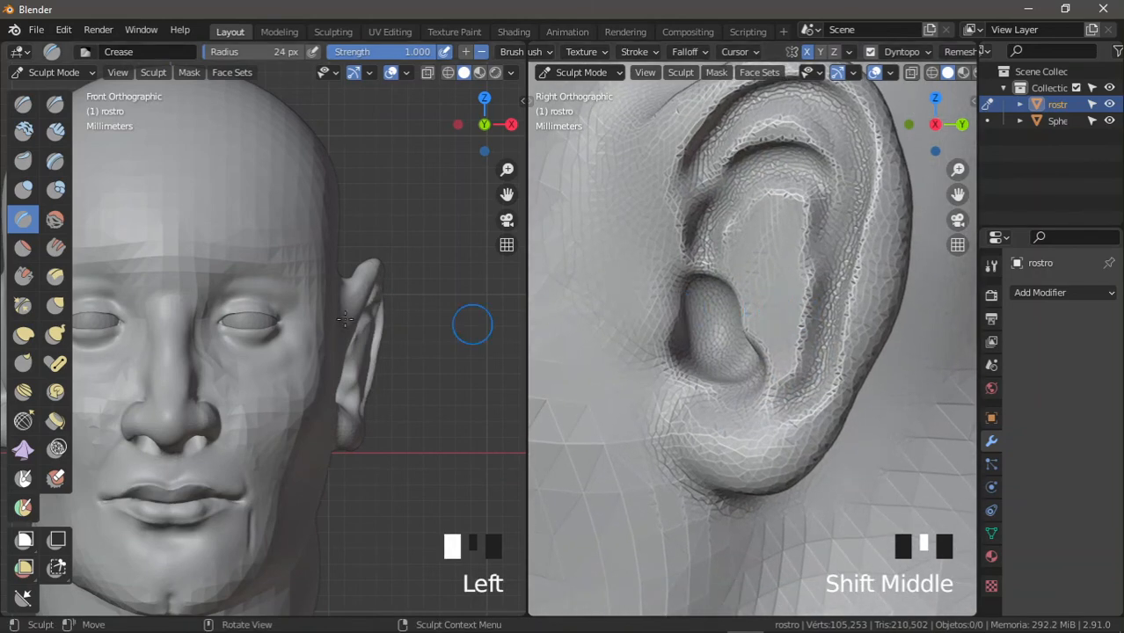
Step: Smooth the surface between the ear canal and the lobe using the Smooth brush at a 34 px radius
{"action": "left_click", "coordinate": [54, 219]}
{"action": "mouse_move", "coordinate": [651, 270]}
{"action": "middle_mouse_down", "text": "ctrl"}
{"action": "mouse_move", "coordinate": [745, 334]}
{"action": "mouse_move", "coordinate": [746, 388]}
{"action": "middle_mouse_up", "text": "ctrl"}
{"action": "key", "text": "f"}
{"action": "double_click", "coordinate": [723, 405]}
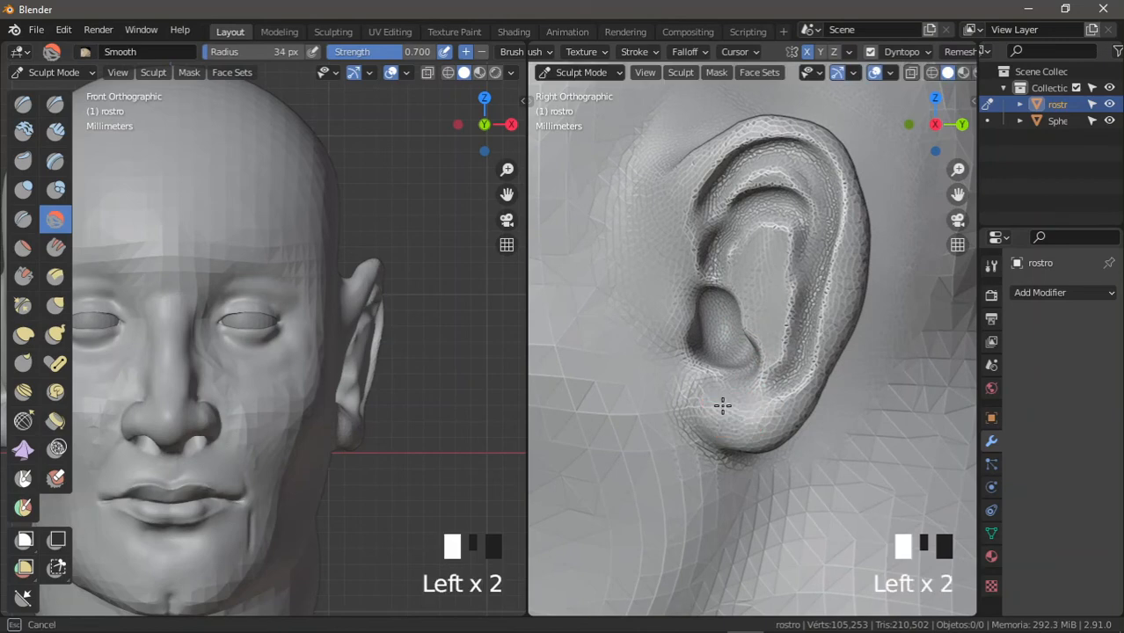
{"action": "middle_click_drag", "start_coordinate": [710, 362], "coordinate": [703, 356], "text": "ctrl"}
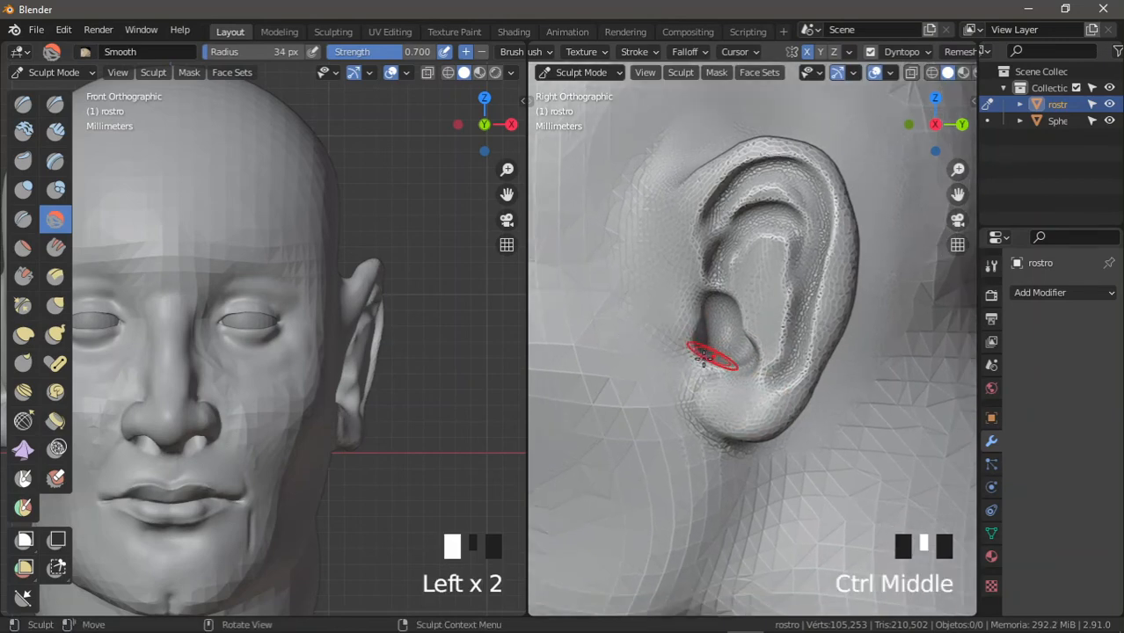
Step: Reshape the lobe and the back edge of the ear using the Grab brush at a 58 px radius
{"action": "left_click", "coordinate": [61, 305]}
{"action": "key", "text": "f"}
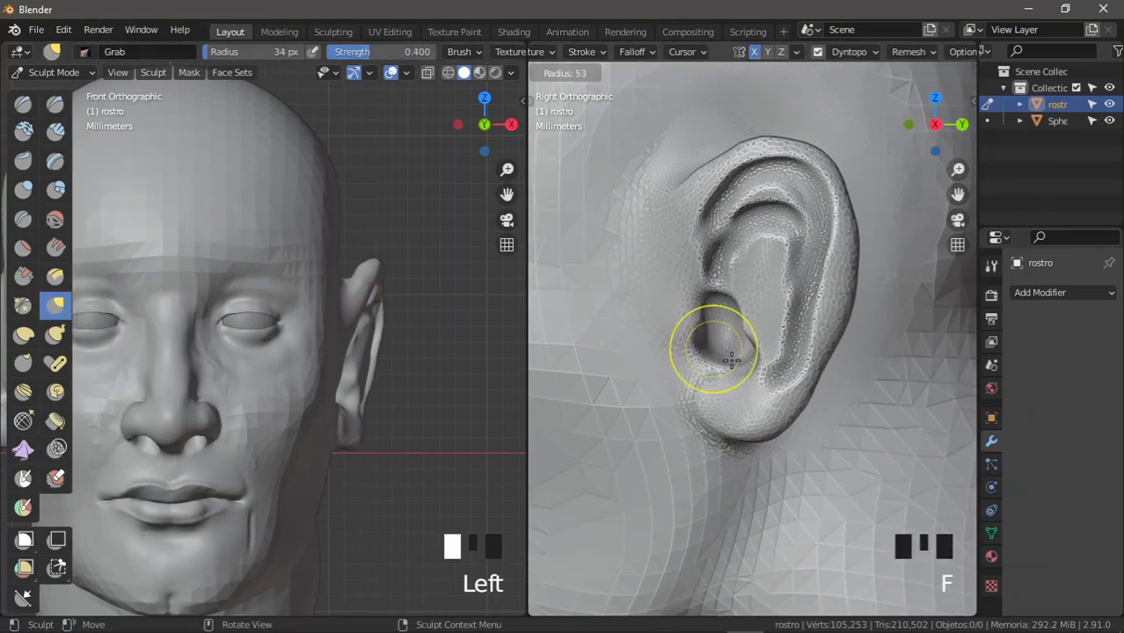
{"action": "left_click", "coordinate": [734, 358]}
{"action": "middle_click_drag", "start_coordinate": [730, 426], "coordinate": [734, 411], "text": "ctrl"}
{"action": "mouse_move", "coordinate": [721, 409]}
{"action": "left_mouse_down"}
{"action": "mouse_move", "coordinate": [704, 410]}
{"action": "mouse_move", "coordinate": [742, 426]}
{"action": "left_mouse_up"}
{"action": "middle_click_drag", "start_coordinate": [742, 425], "coordinate": [815, 326], "text": "ctrl"}
{"action": "left_click_drag", "start_coordinate": [815, 327], "coordinate": [812, 310]}
{"action": "middle_click_drag", "start_coordinate": [812, 310], "coordinate": [807, 314], "text": "shift"}
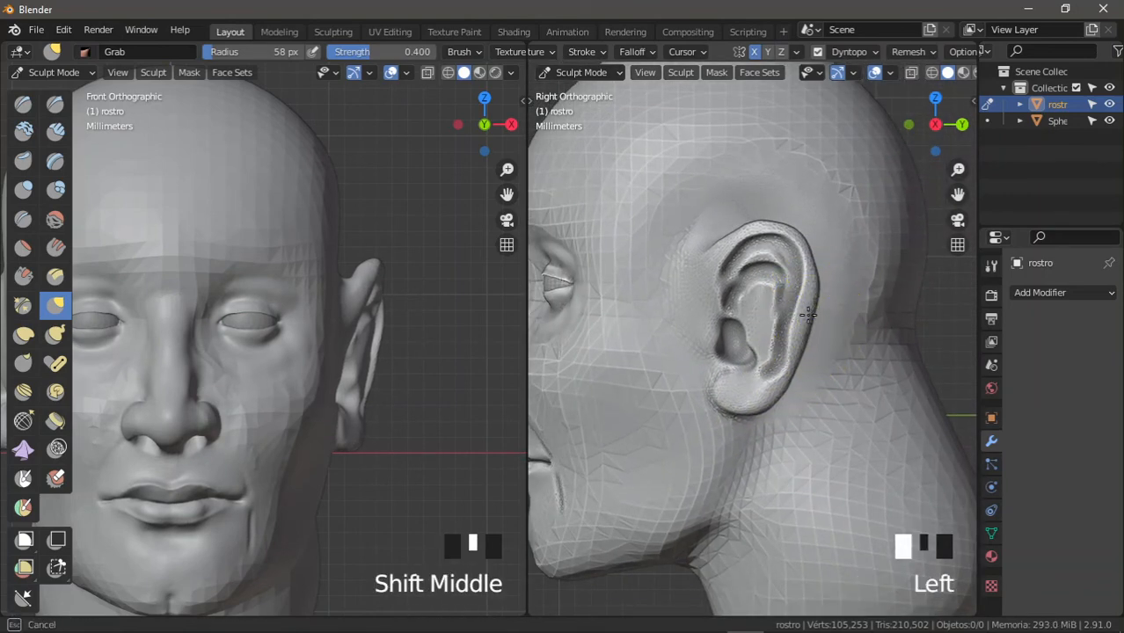
{"action": "left_click_drag", "start_coordinate": [802, 315], "coordinate": [804, 296]}
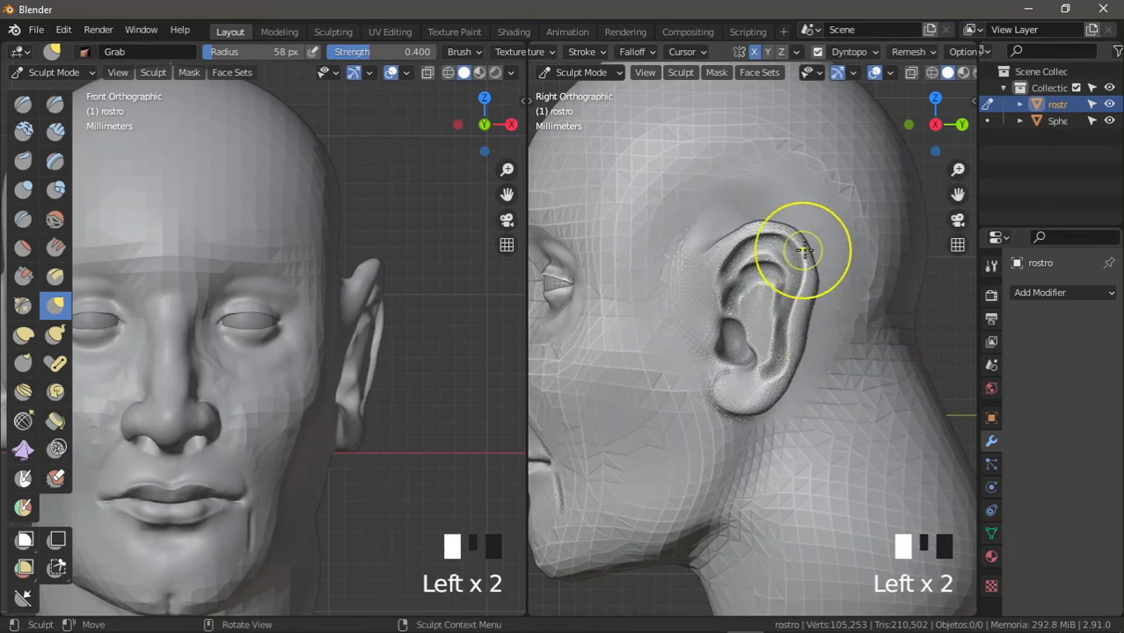
{"action": "left_click_drag", "start_coordinate": [800, 252], "coordinate": [816, 253]}
Step: Pull the upper ear downward and shift the lobe towards the back of the head with the Grab brush
{"action": "middle_click_drag", "start_coordinate": [818, 258], "coordinate": [755, 313], "text": "shift"}
{"action": "left_click_drag", "start_coordinate": [759, 293], "coordinate": [758, 360]}
{"action": "middle_click_drag", "start_coordinate": [758, 360], "coordinate": [754, 373], "text": "ctrl"}
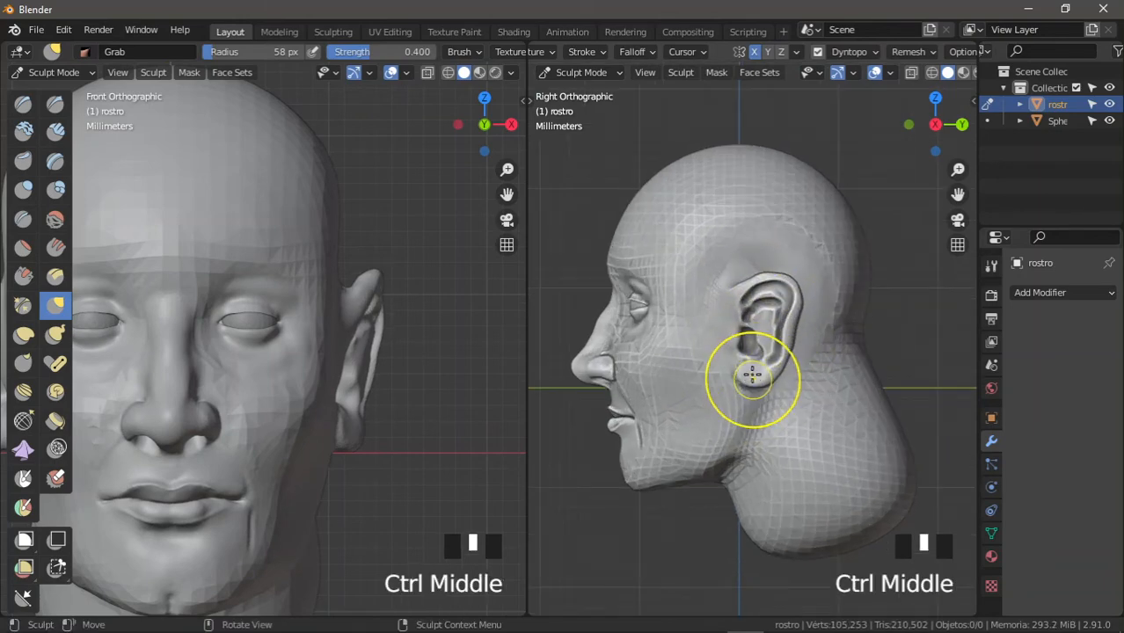
{"action": "mouse_move", "coordinate": [752, 376]}
{"action": "left_mouse_down"}
{"action": "mouse_move", "coordinate": [784, 345]}
{"action": "mouse_move", "coordinate": [788, 376]}
{"action": "left_mouse_up"}
Step: Adjust the curve of the upper ear rim and its back corner with the Grab brush
{"action": "mouse_move", "coordinate": [789, 375]}
{"action": "middle_mouse_down", "text": "ctrl"}
{"action": "mouse_move", "coordinate": [816, 283]}
{"action": "mouse_move", "coordinate": [807, 251]}
{"action": "middle_mouse_up", "text": "ctrl"}
{"action": "mouse_move", "coordinate": [757, 245]}
{"action": "left_mouse_down"}
{"action": "mouse_move", "coordinate": [747, 238]}
{"action": "mouse_move", "coordinate": [815, 276]}
{"action": "left_mouse_up"}
{"action": "left_click_drag", "start_coordinate": [788, 236], "coordinate": [784, 226]}
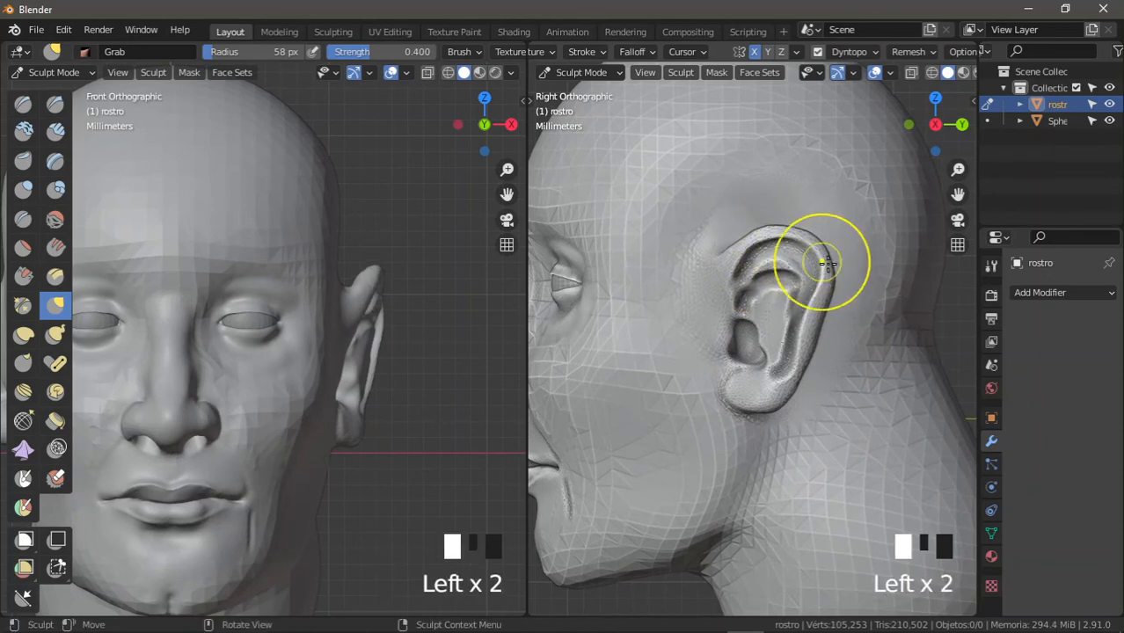
{"action": "left_click_drag", "start_coordinate": [829, 267], "coordinate": [821, 271]}
{"action": "middle_click_drag", "start_coordinate": [826, 312], "coordinate": [694, 240], "text": "ctrl"}
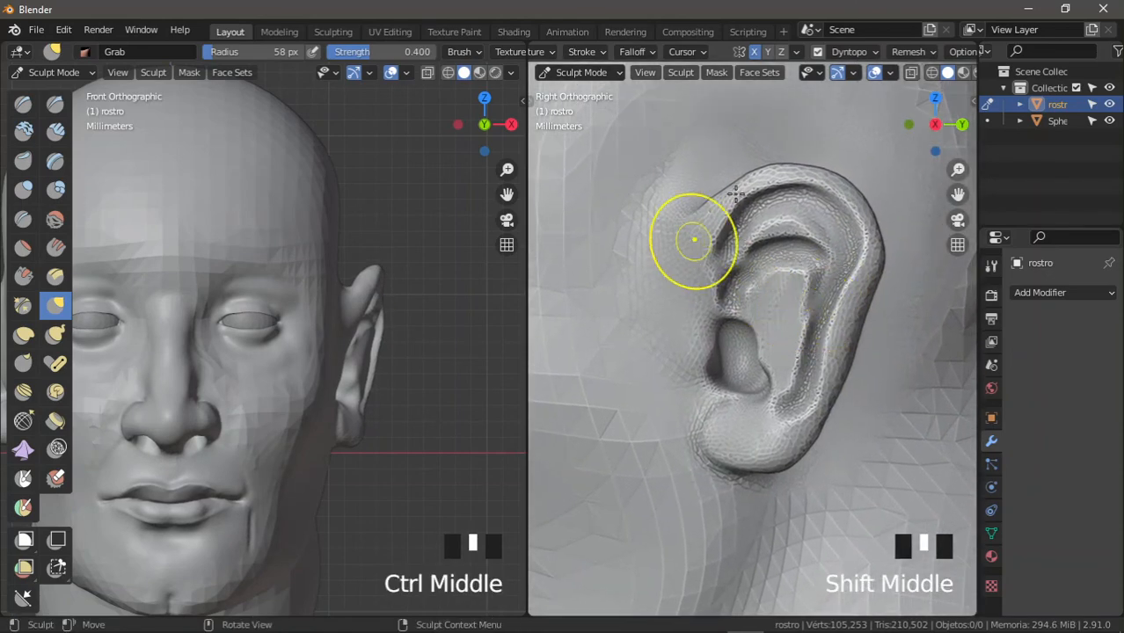
Step: Hollow out the central bowl of the ear in an angled close-up with the Crease brush
{"action": "middle_click_drag", "start_coordinate": [327, 327], "coordinate": [280, 406]}
{"action": "scroll", "coordinate": [268, 360], "scroll_direction": "up", "scroll_amount": 4}
{"action": "middle_click_drag", "start_coordinate": [266, 352], "coordinate": [292, 348]}
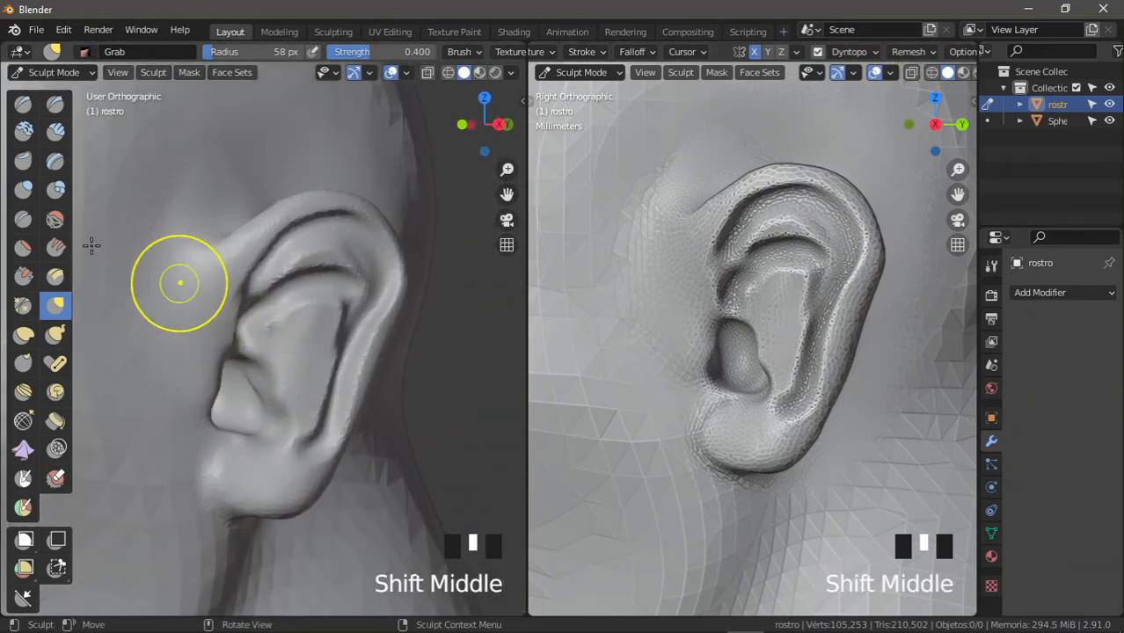
{"action": "left_click", "coordinate": [22, 219]}
{"action": "scroll", "coordinate": [329, 283], "scroll_direction": "up", "scroll_amount": 1}
{"action": "mouse_move", "coordinate": [329, 283]}
{"action": "middle_mouse_down", "text": "shift"}
{"action": "mouse_move", "coordinate": [318, 296]}
{"action": "mouse_move", "coordinate": [337, 314]}
{"action": "mouse_move", "coordinate": [366, 294]}
{"action": "mouse_move", "coordinate": [349, 309]}
{"action": "middle_mouse_up", "text": "shift"}
{"action": "mouse_move", "coordinate": [349, 309]}
{"action": "left_mouse_down", "text": "ctrl"}
{"action": "mouse_move", "coordinate": [343, 381]}
{"action": "mouse_move", "coordinate": [348, 292]}
{"action": "left_mouse_up", "text": "ctrl"}
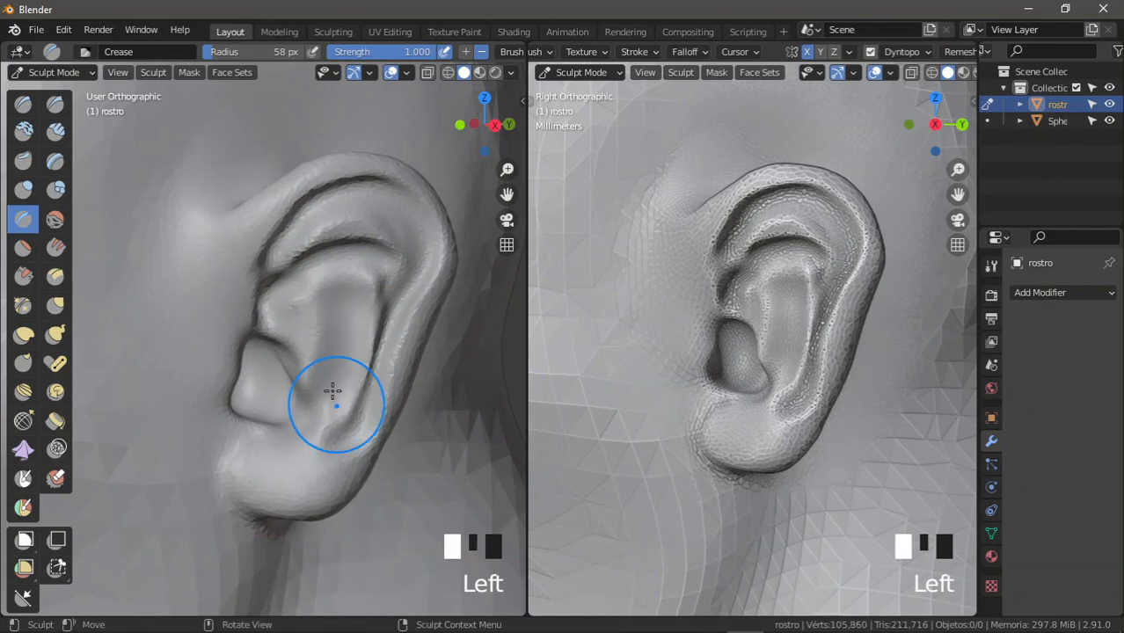
{"action": "mouse_move", "coordinate": [331, 397]}
{"action": "left_mouse_down"}
{"action": "mouse_move", "coordinate": [344, 294]}
{"action": "mouse_move", "coordinate": [317, 276]}
{"action": "left_mouse_up"}
{"action": "mouse_move", "coordinate": [334, 341]}
{"action": "left_mouse_down"}
{"action": "mouse_move", "coordinate": [327, 373]}
{"action": "mouse_move", "coordinate": [304, 297]}
{"action": "left_mouse_up"}
Step: Deepen the ear canal opening with the Crease brush
{"action": "middle_click_drag", "start_coordinate": [318, 345], "coordinate": [374, 293], "text": "shift"}
{"action": "middle_click_drag", "start_coordinate": [373, 293], "coordinate": [334, 334], "text": "ctrl"}
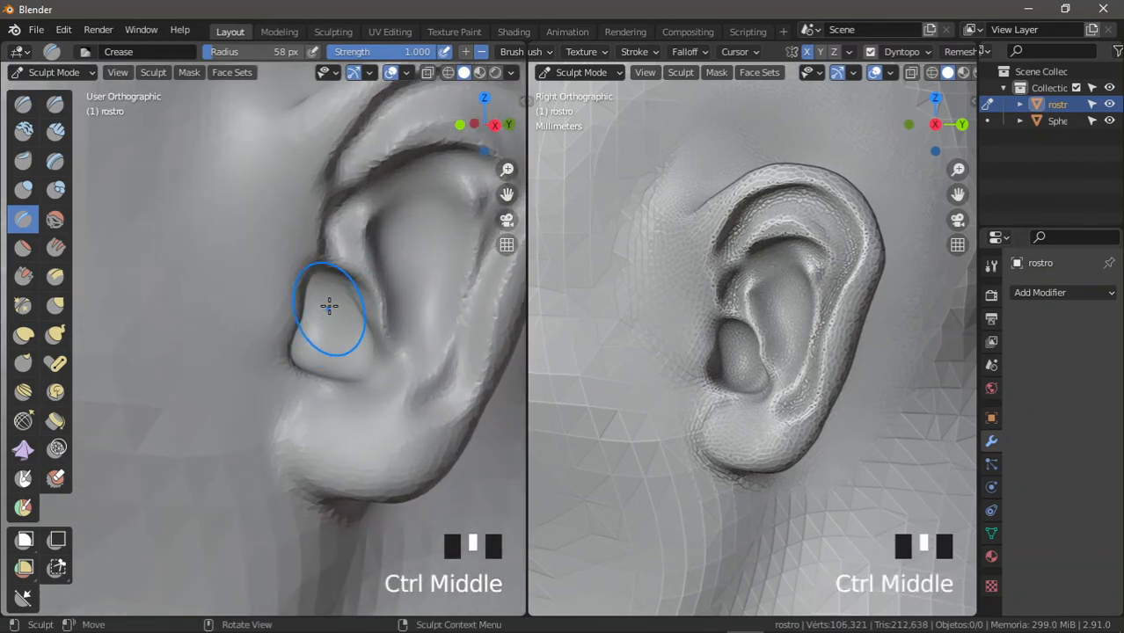
{"action": "mouse_move", "coordinate": [329, 305]}
{"action": "left_mouse_down"}
{"action": "mouse_move", "coordinate": [344, 350]}
{"action": "mouse_move", "coordinate": [333, 327]}
{"action": "left_mouse_up"}
{"action": "mouse_move", "coordinate": [333, 326]}
{"action": "middle_mouse_down", "text": "ctrl"}
{"action": "mouse_move", "coordinate": [352, 290]}
{"action": "mouse_move", "coordinate": [212, 301]}
{"action": "middle_mouse_up", "text": "ctrl"}
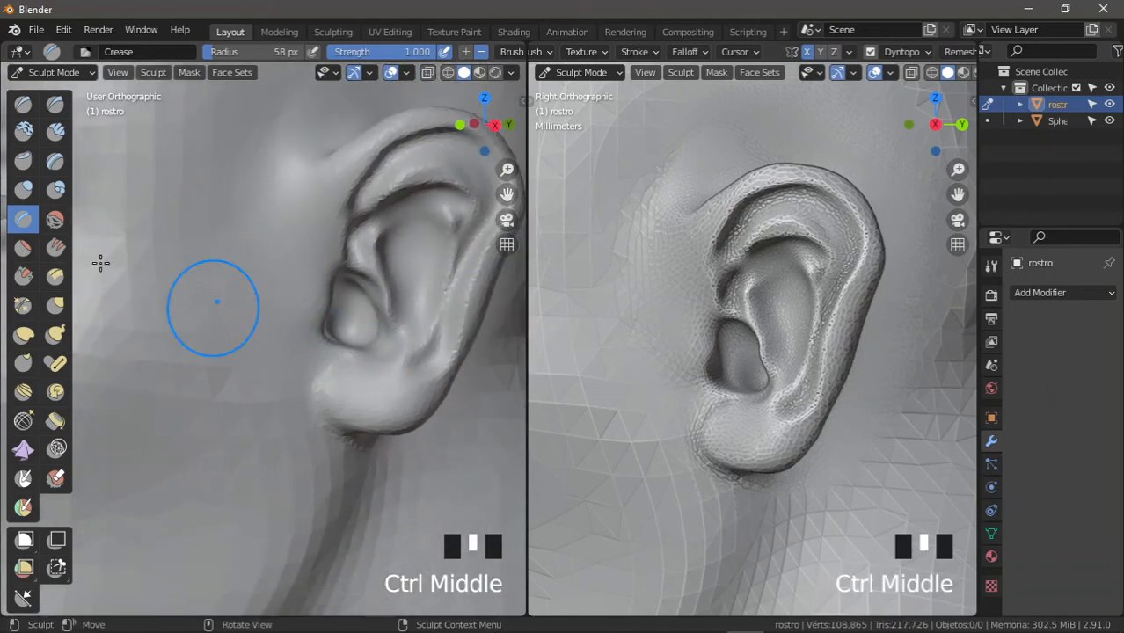
Step: Shape the front flap of the ear canal and the front start of the rim with the Grab brush
{"action": "left_click", "coordinate": [57, 304]}
{"action": "middle_click_drag", "start_coordinate": [346, 283], "coordinate": [320, 267]}
{"action": "middle_click_drag", "start_coordinate": [364, 321], "coordinate": [354, 333], "text": "ctrl"}
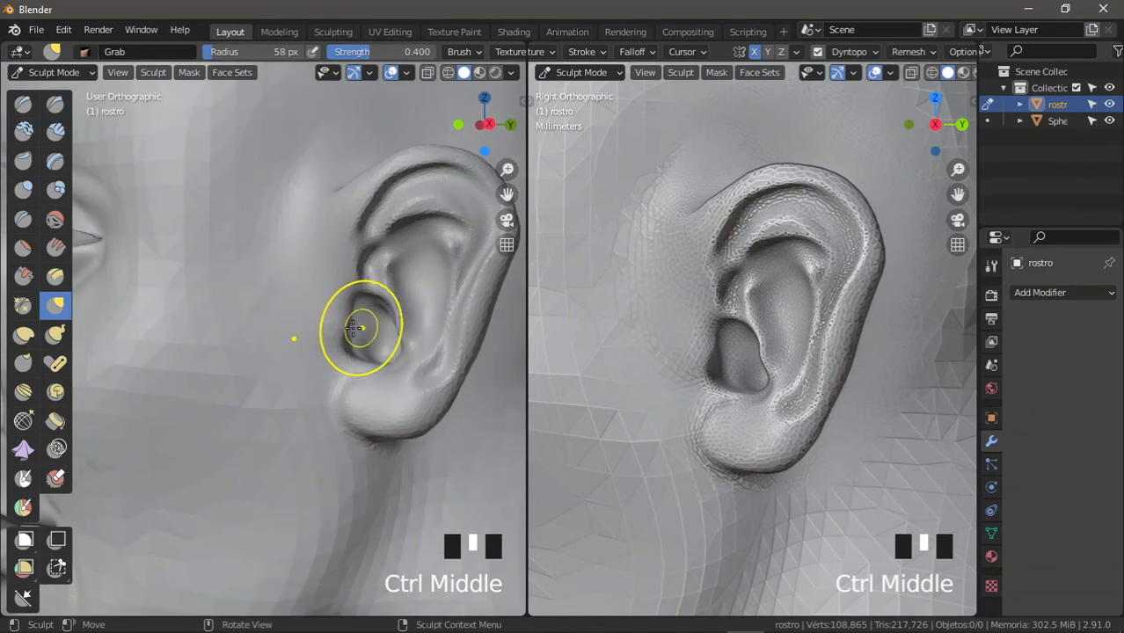
{"action": "mouse_move", "coordinate": [355, 327]}
{"action": "left_mouse_down"}
{"action": "mouse_move", "coordinate": [367, 331]}
{"action": "mouse_move", "coordinate": [341, 259]}
{"action": "mouse_move", "coordinate": [351, 275]}
{"action": "mouse_move", "coordinate": [324, 276]}
{"action": "left_mouse_up"}
{"action": "mouse_move", "coordinate": [360, 240]}
{"action": "left_mouse_down"}
{"action": "mouse_move", "coordinate": [338, 232]}
{"action": "mouse_move", "coordinate": [392, 205]}
{"action": "mouse_move", "coordinate": [374, 210]}
{"action": "left_mouse_up"}
{"action": "mouse_move", "coordinate": [375, 209]}
{"action": "left_mouse_down"}
{"action": "mouse_move", "coordinate": [364, 193]}
{"action": "mouse_move", "coordinate": [448, 229]}
{"action": "left_mouse_up"}
{"action": "middle_click_drag", "start_coordinate": [448, 229], "coordinate": [385, 246], "text": "shift"}
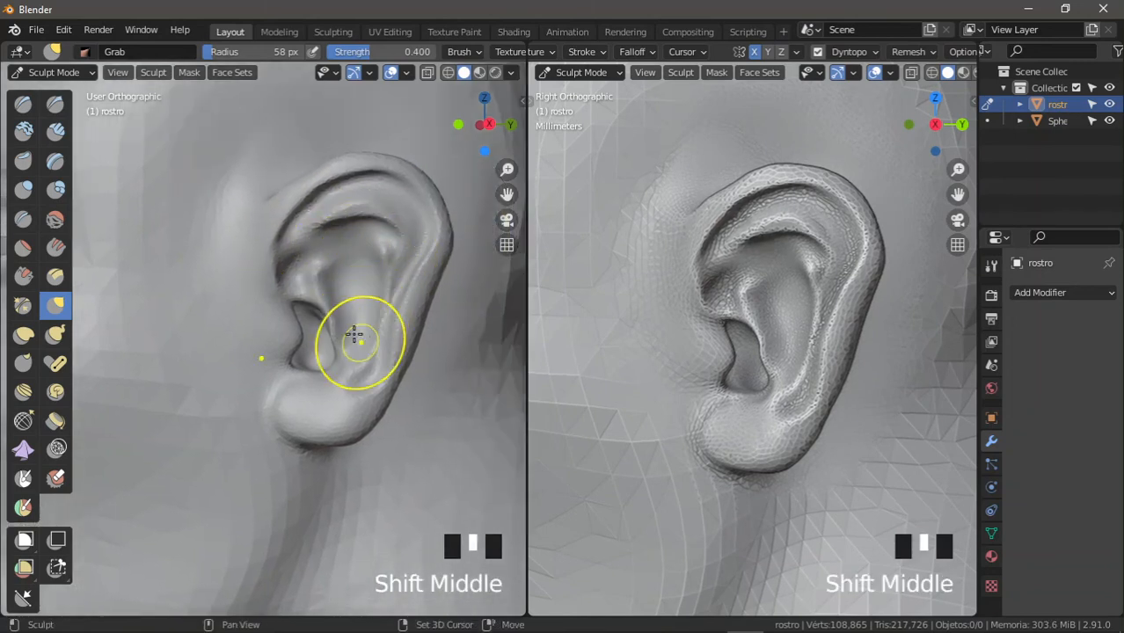
{"action": "middle_click_drag", "start_coordinate": [358, 333], "coordinate": [364, 332], "text": "ctrl"}
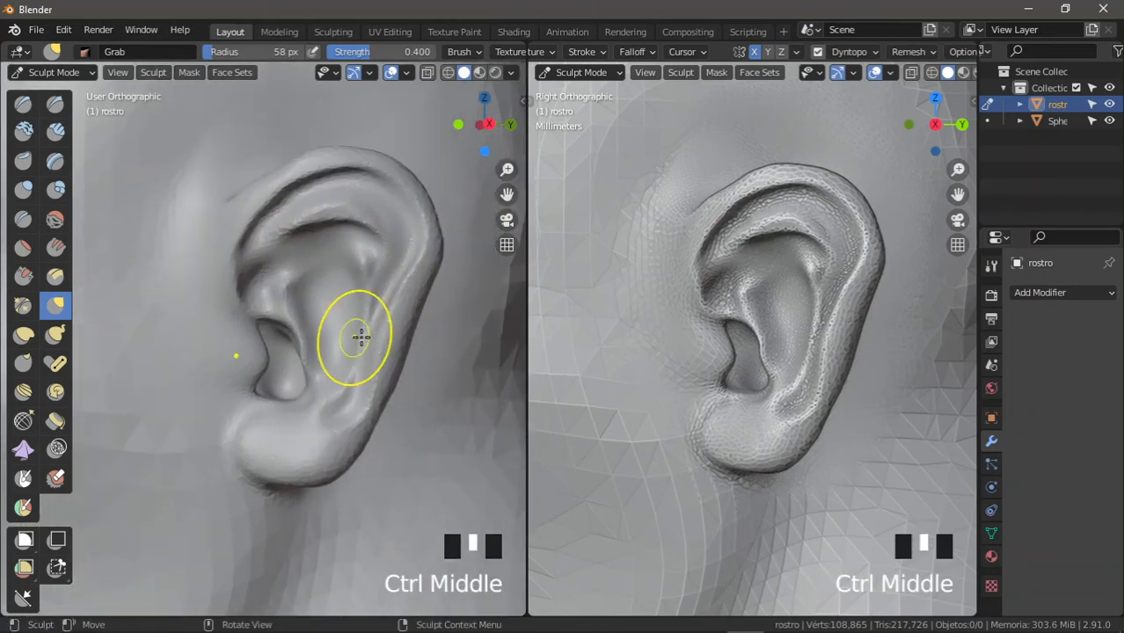
Step: Set the Crease brush radius to 28 px and deepen the groove under the rim from its upper front to the lobe
{"action": "left_click", "coordinate": [26, 226]}
{"action": "middle_click_drag", "start_coordinate": [311, 285], "coordinate": [315, 296], "text": "shift"}
{"action": "mouse_move", "coordinate": [316, 297]}
{"action": "middle_mouse_down", "text": "ctrl"}
{"action": "mouse_move", "coordinate": [336, 266]}
{"action": "mouse_move", "coordinate": [329, 286]}
{"action": "middle_mouse_up", "text": "ctrl"}
{"action": "key", "text": "f"}
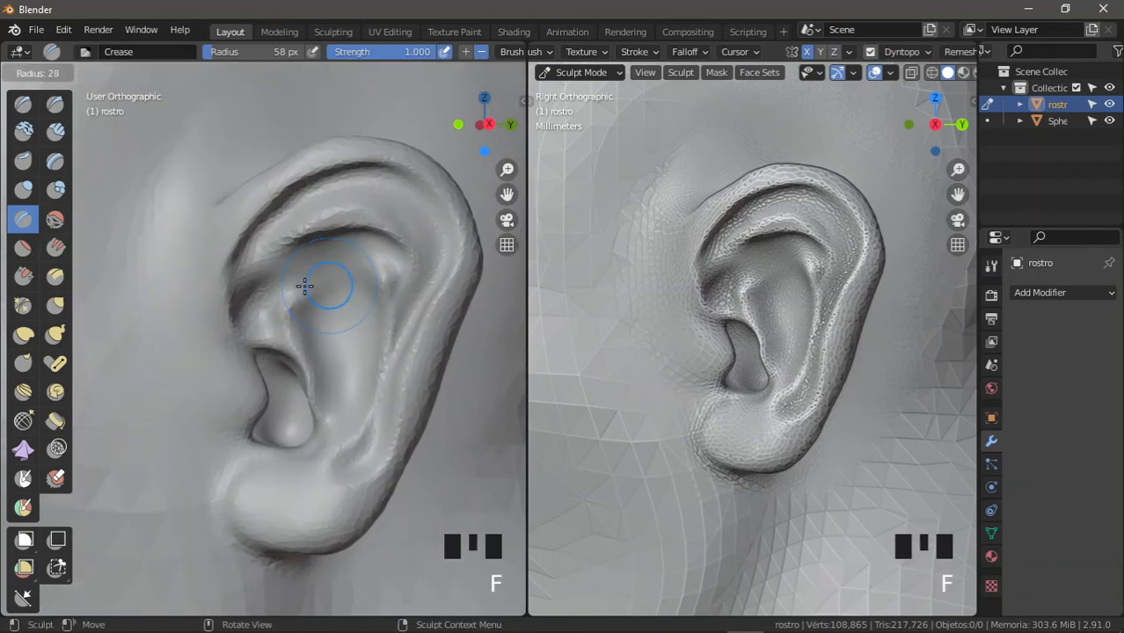
{"action": "left_click", "coordinate": [305, 286]}
{"action": "left_click_drag", "start_coordinate": [271, 241], "coordinate": [271, 232]}
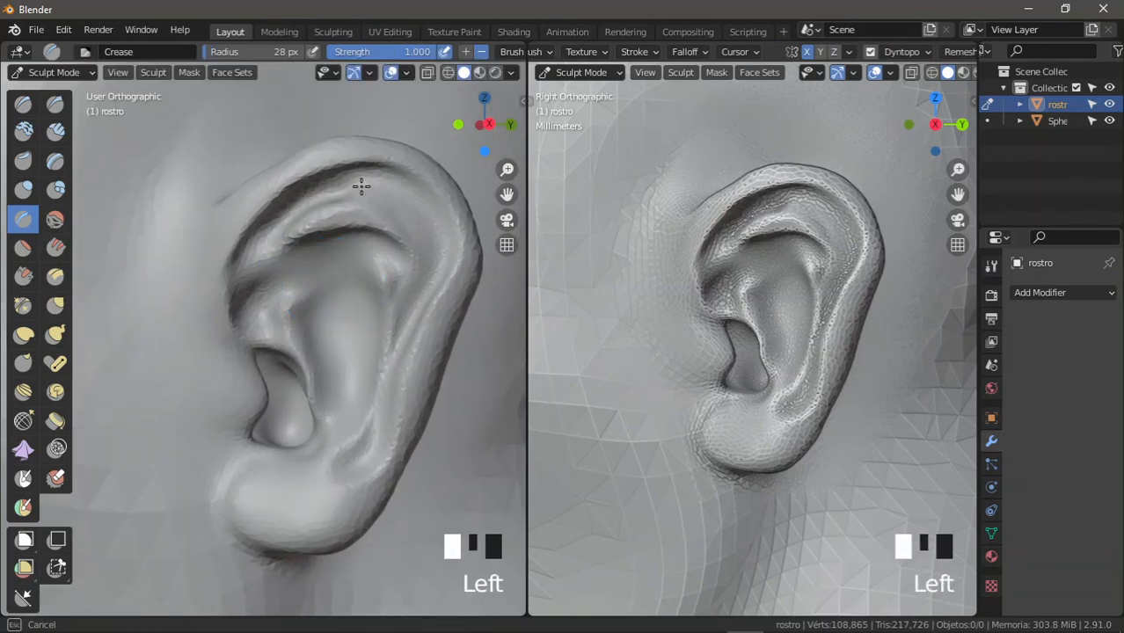
{"action": "left_click_drag", "start_coordinate": [426, 283], "coordinate": [406, 339]}
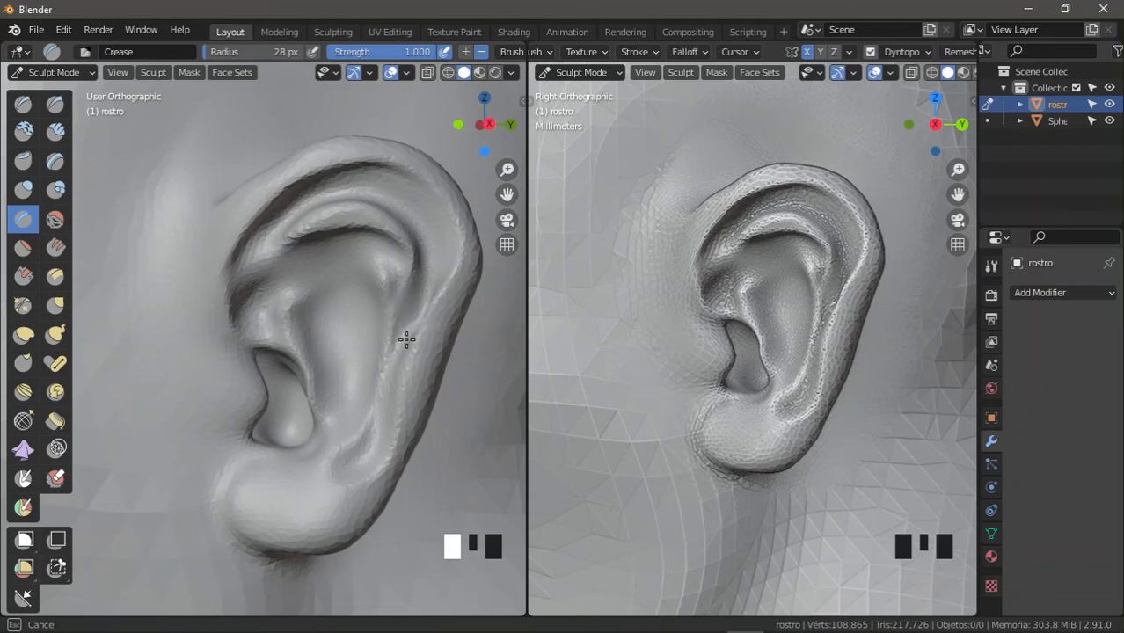
{"action": "left_click_drag", "start_coordinate": [330, 475], "coordinate": [324, 495]}
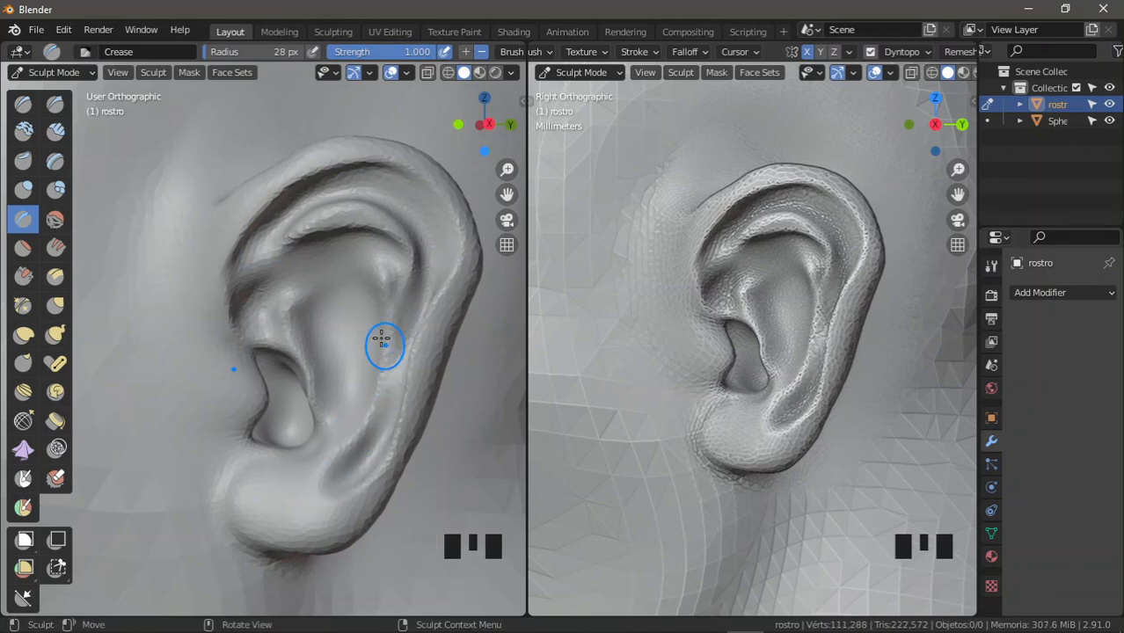
Step: Soften the upper fold and the back groove inside the rim with the Smooth brush
{"action": "left_click", "coordinate": [55, 219]}
{"action": "left_click_drag", "start_coordinate": [290, 239], "coordinate": [312, 220]}
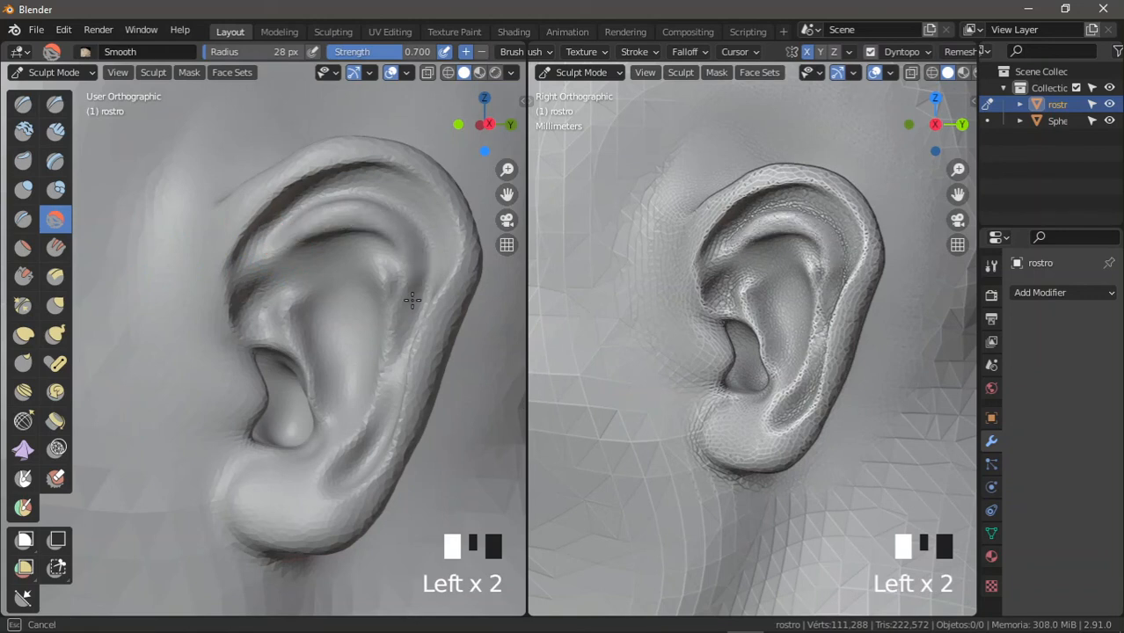
{"action": "left_click_drag", "start_coordinate": [412, 300], "coordinate": [400, 303]}
Step: Carve the inner fold more sharply and define the edge of the ear's central bowl with the Crease brush
{"action": "left_click", "coordinate": [22, 219]}
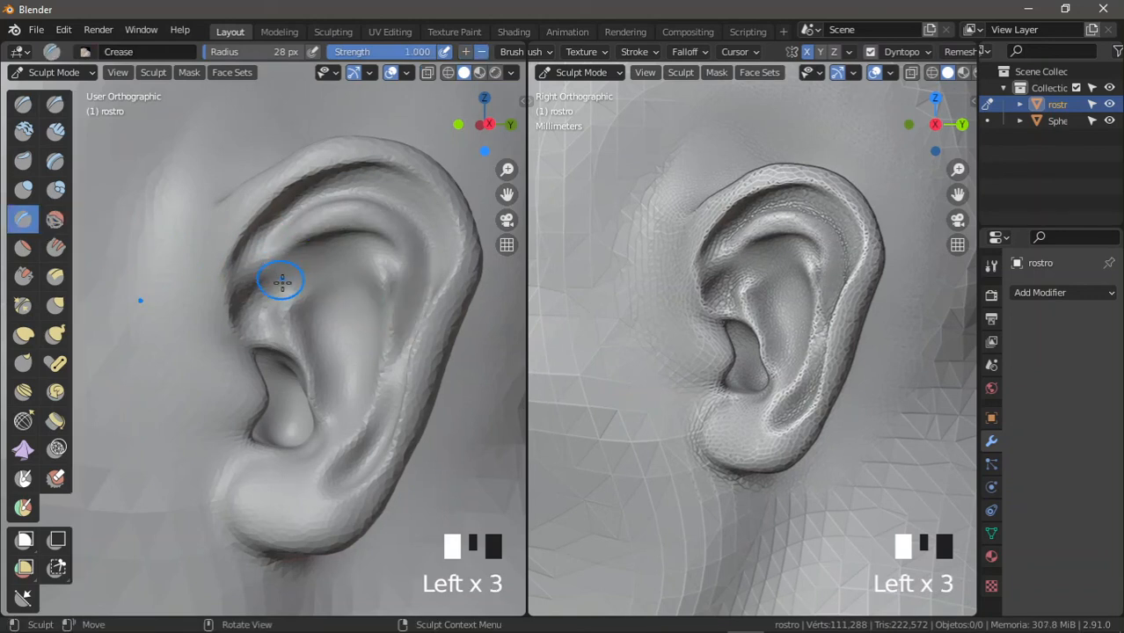
{"action": "mouse_move", "coordinate": [281, 281]}
{"action": "left_mouse_down"}
{"action": "mouse_move", "coordinate": [319, 255]}
{"action": "mouse_move", "coordinate": [380, 266]}
{"action": "left_mouse_up"}
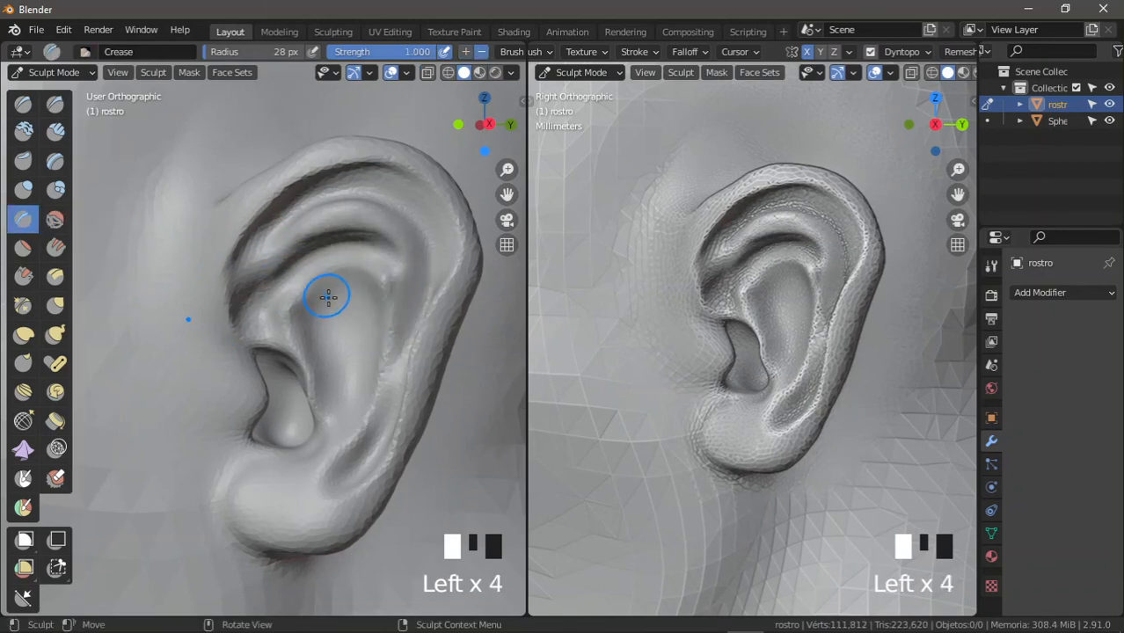
{"action": "left_click_drag", "start_coordinate": [327, 297], "coordinate": [359, 322]}
{"action": "left_click_drag", "start_coordinate": [332, 438], "coordinate": [328, 441]}
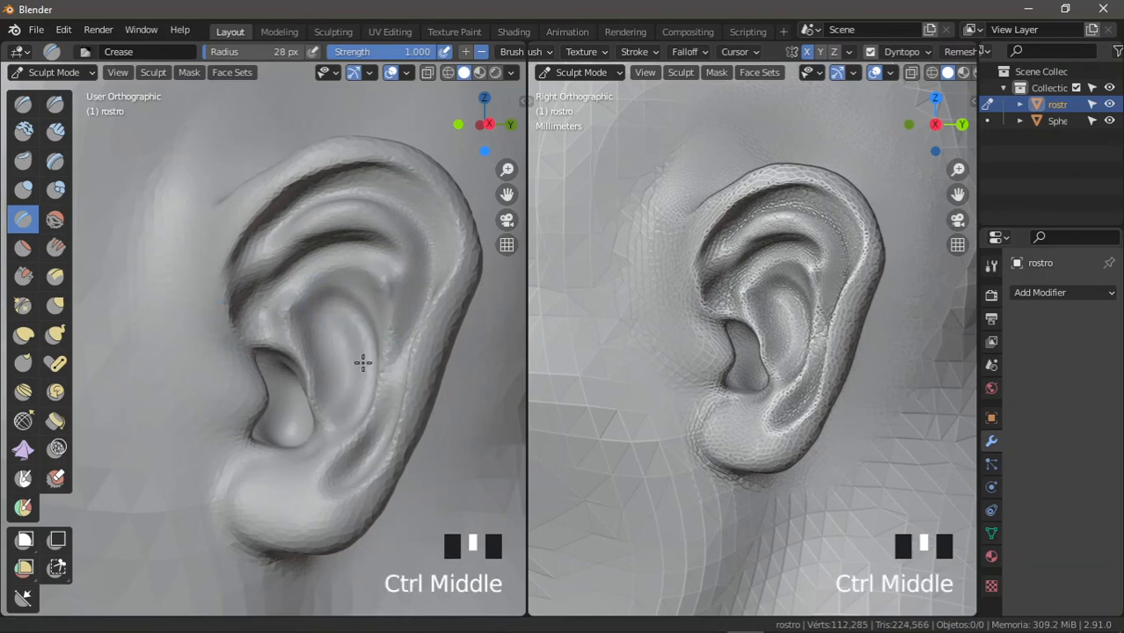
Step: Raise the edge of the ear's outer rim along its top and back with the inverted Crease brush
{"action": "mouse_move", "coordinate": [361, 361]}
{"action": "middle_mouse_down", "text": "ctrl"}
{"action": "mouse_move", "coordinate": [356, 461]}
{"action": "mouse_move", "coordinate": [349, 361]}
{"action": "middle_mouse_up", "text": "ctrl"}
{"action": "middle_click_drag", "start_coordinate": [395, 282], "coordinate": [387, 233], "text": "ctrl"}
{"action": "left_click_drag", "start_coordinate": [319, 212], "coordinate": [352, 195], "text": "ctrl"}
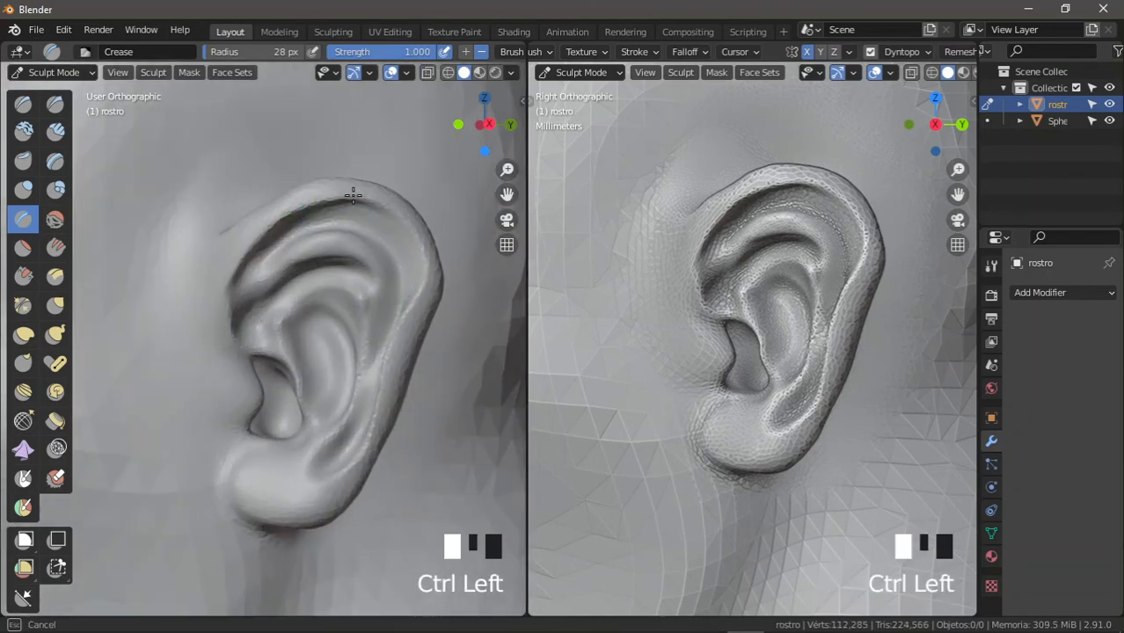
{"action": "left_click_drag", "start_coordinate": [424, 277], "coordinate": [411, 352], "text": "ctrl"}
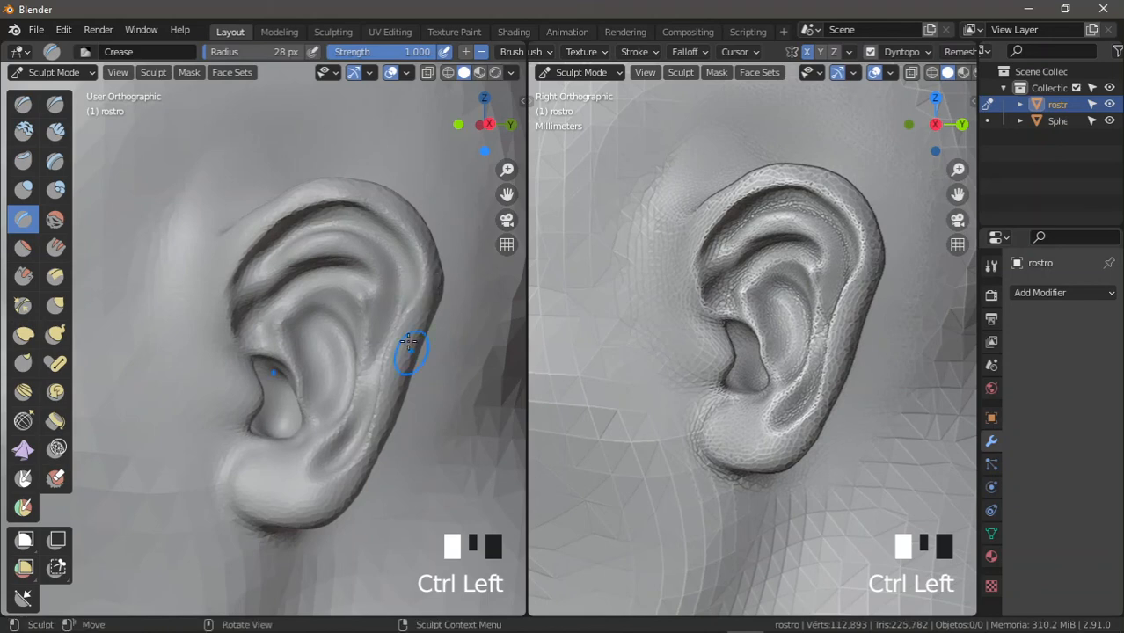
Step: In back view, reshape the area behind the earlobe with the Grab brush at an 84 px radius
{"action": "middle_click_drag", "start_coordinate": [411, 351], "coordinate": [384, 299], "text": "shift"}
{"action": "middle_click_drag", "start_coordinate": [345, 348], "coordinate": [395, 354], "text": "ctrl"}
{"action": "middle_click_drag", "start_coordinate": [396, 354], "coordinate": [387, 425]}
{"action": "key", "text": "ctrl+KP_1"}
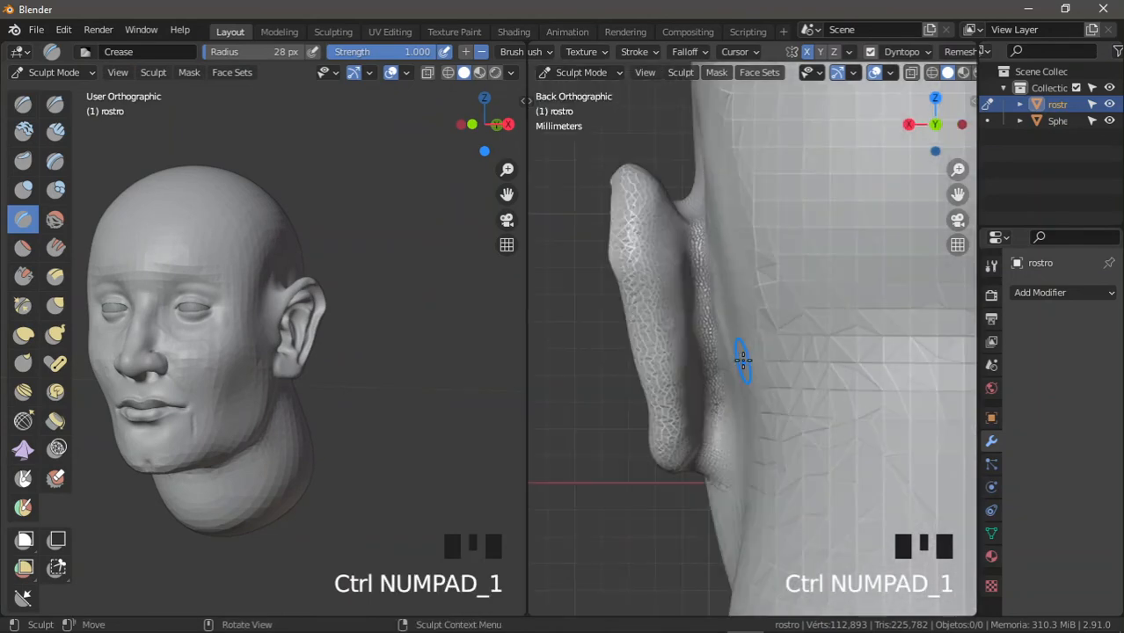
{"action": "middle_click_drag", "start_coordinate": [718, 349], "coordinate": [665, 354], "text": "ctrl"}
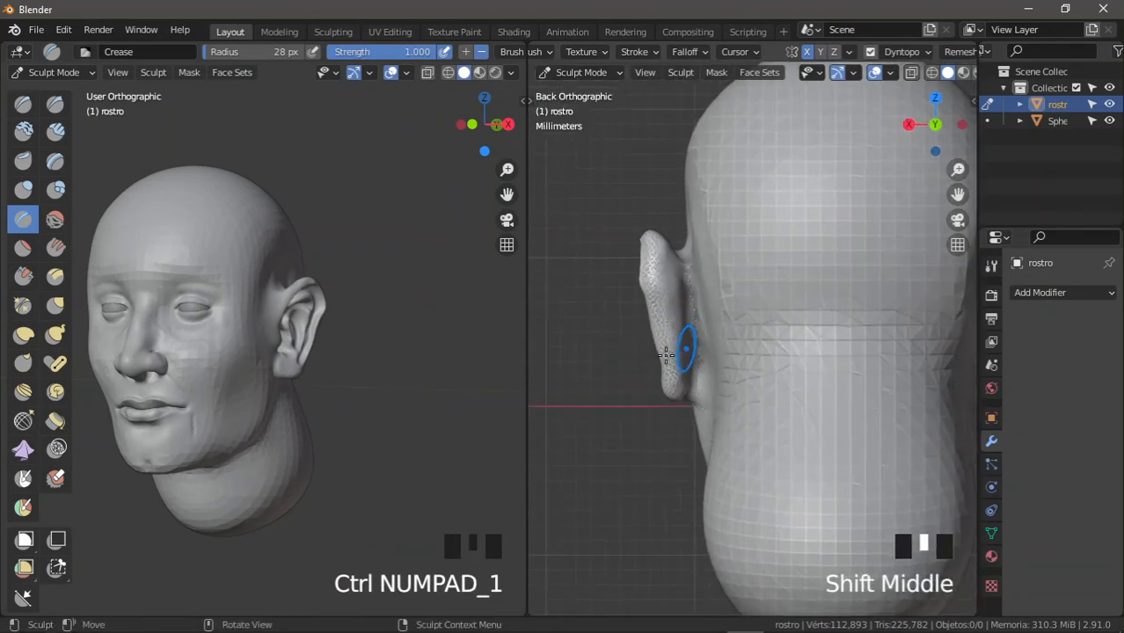
{"action": "left_click", "coordinate": [55, 305]}
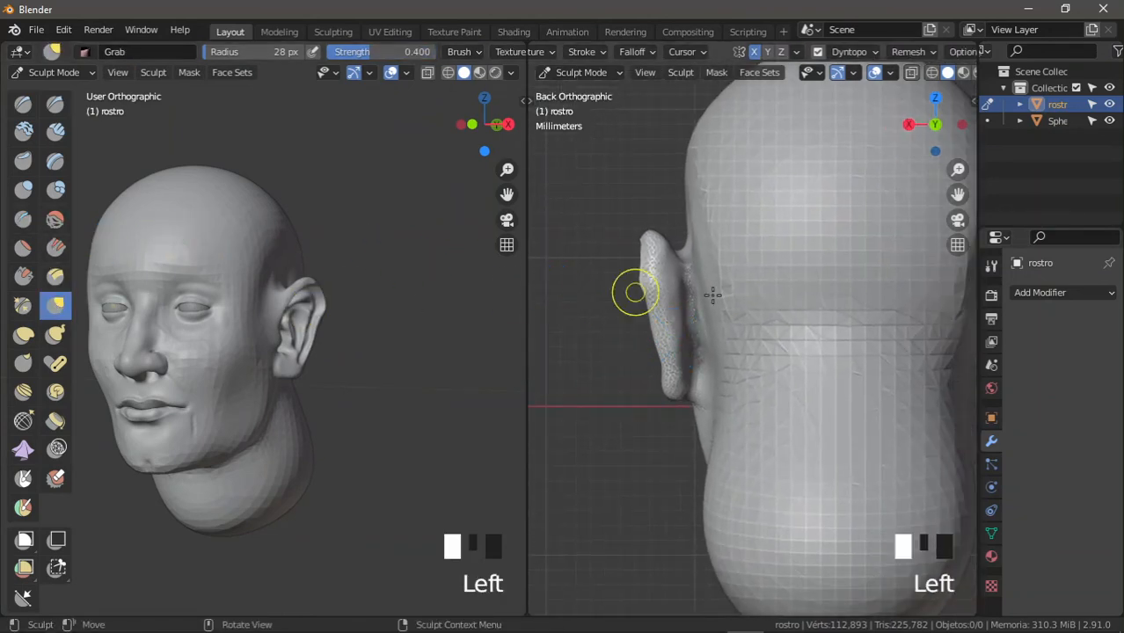
{"action": "middle_click_drag", "start_coordinate": [715, 294], "coordinate": [712, 317], "text": "ctrl"}
{"action": "mouse_move", "coordinate": [713, 317]}
{"action": "middle_mouse_down", "text": "shift"}
{"action": "mouse_move", "coordinate": [710, 345]}
{"action": "mouse_move", "coordinate": [695, 334]}
{"action": "middle_mouse_up", "text": "shift"}
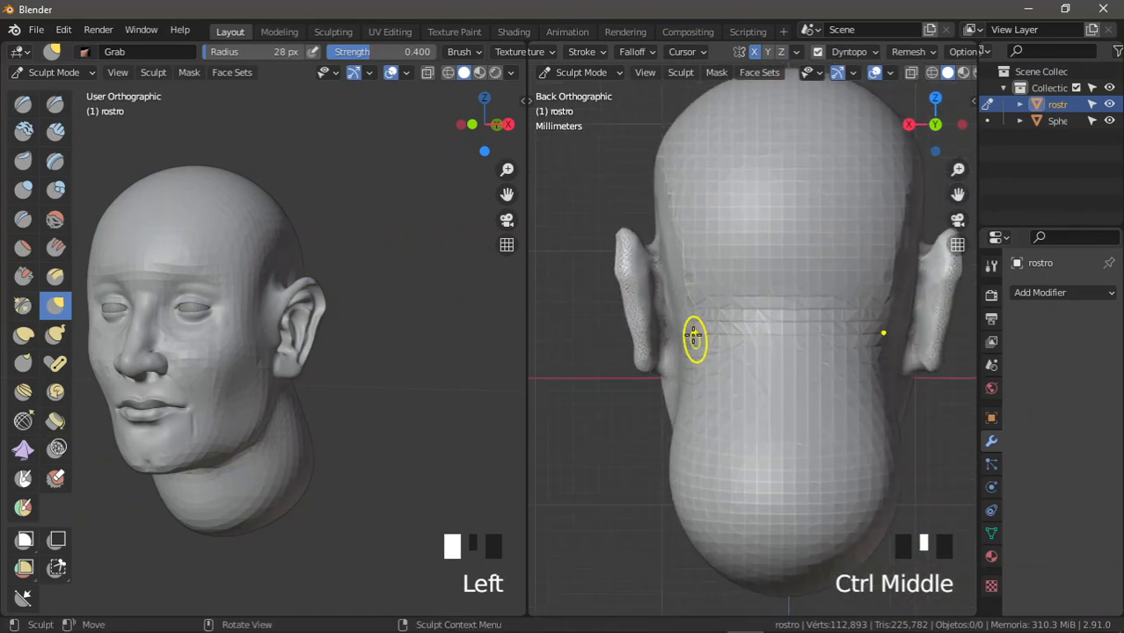
{"action": "key", "text": "f"}
{"action": "left_click", "coordinate": [734, 341]}
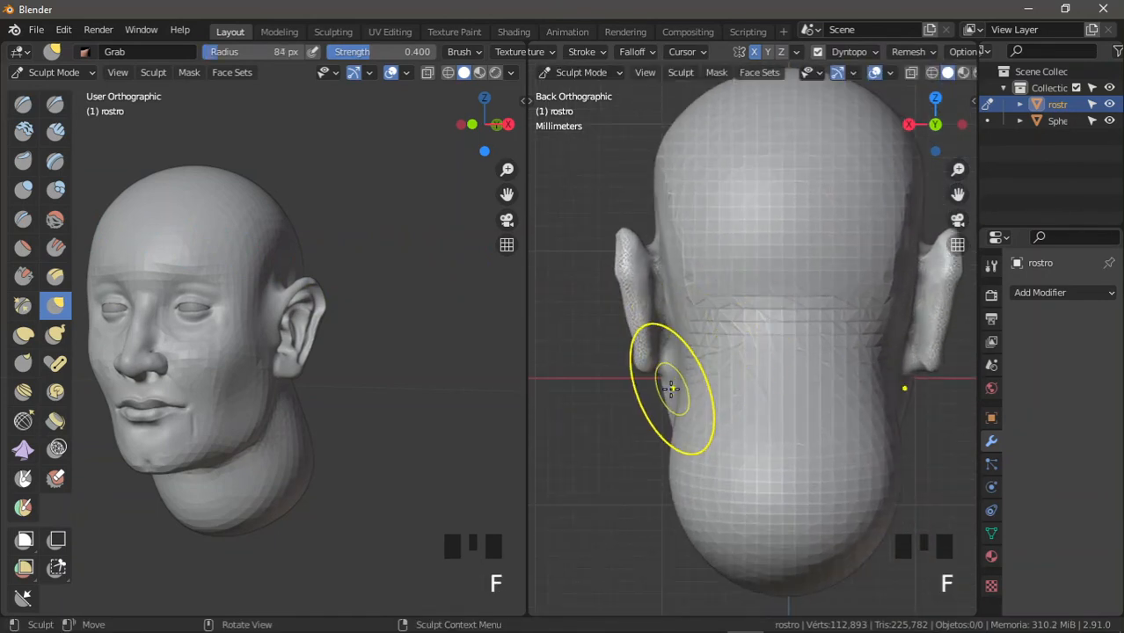
{"action": "left_click_drag", "start_coordinate": [663, 380], "coordinate": [670, 346]}
Step: Enlarge the Grab brush to a 118 px radius and adjust the ear's tilt and outline from behind
{"action": "key", "text": "f"}
{"action": "left_click", "coordinate": [707, 354]}
{"action": "mouse_move", "coordinate": [670, 346]}
{"action": "middle_mouse_down", "text": "ctrl"}
{"action": "mouse_move", "coordinate": [682, 306]}
{"action": "mouse_move", "coordinate": [647, 326]}
{"action": "mouse_move", "coordinate": [702, 332]}
{"action": "mouse_move", "coordinate": [693, 312]}
{"action": "middle_mouse_up", "text": "ctrl"}
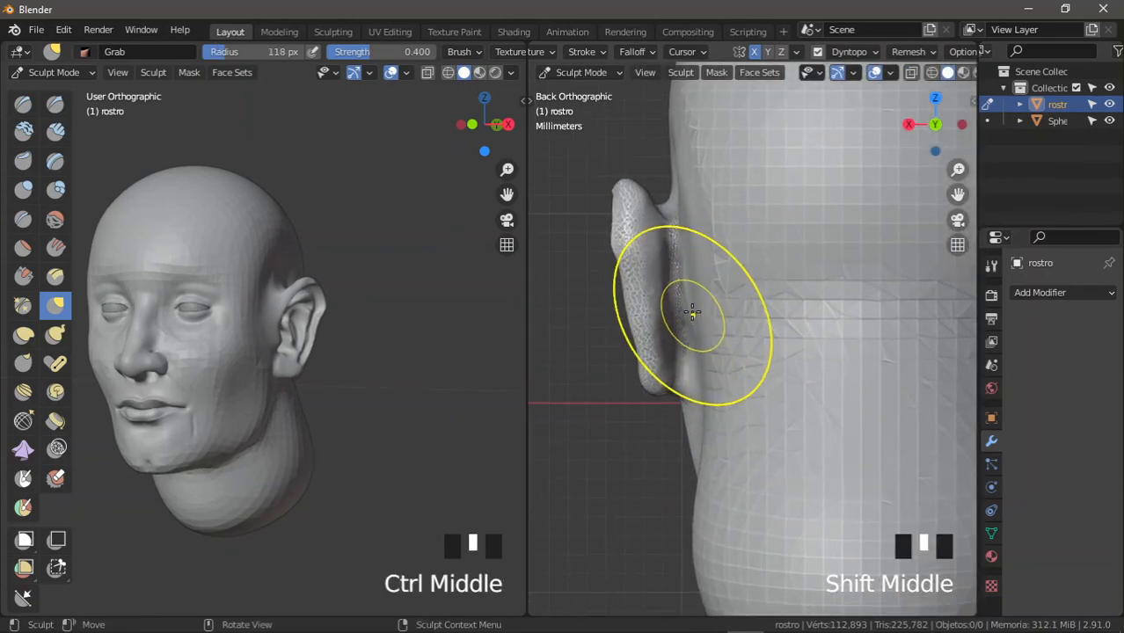
{"action": "left_click_drag", "start_coordinate": [685, 308], "coordinate": [691, 236]}
{"action": "middle_click_drag", "start_coordinate": [695, 255], "coordinate": [698, 285], "text": "ctrl"}
{"action": "left_click_drag", "start_coordinate": [698, 215], "coordinate": [691, 211]}
{"action": "middle_click_drag", "start_coordinate": [691, 211], "coordinate": [661, 273], "text": "ctrl"}
{"action": "mouse_move", "coordinate": [652, 255]}
{"action": "left_mouse_down"}
{"action": "mouse_move", "coordinate": [673, 262]}
{"action": "mouse_move", "coordinate": [677, 351]}
{"action": "mouse_move", "coordinate": [653, 354]}
{"action": "left_mouse_up"}
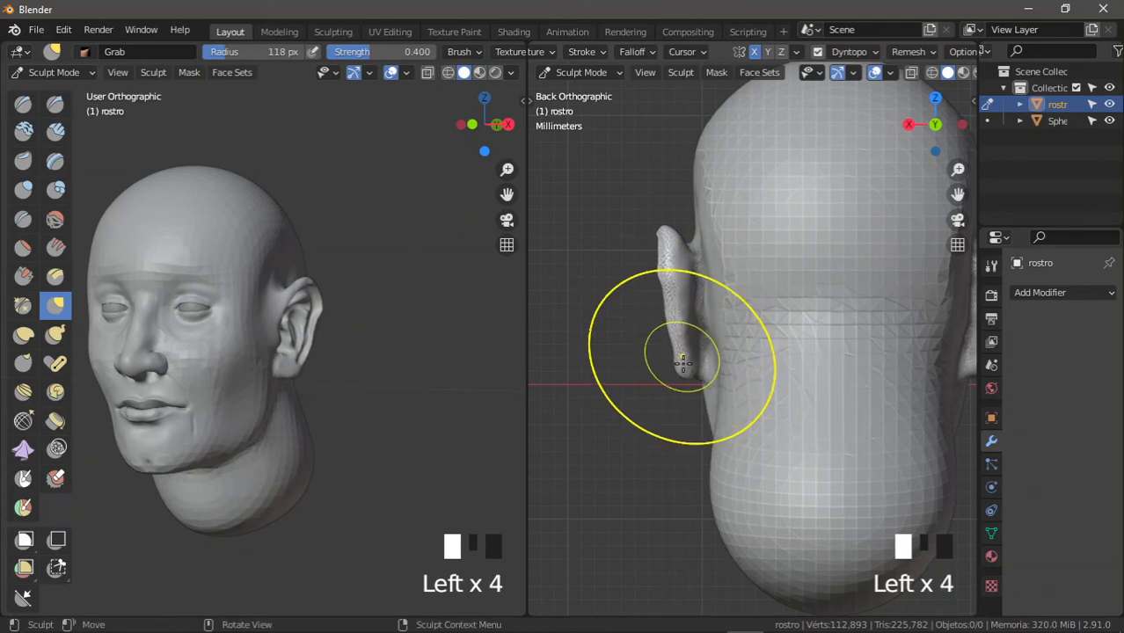
Step: Refine the join behind the earlobe and the upper part of the ear in back view with the Grab brush
{"action": "mouse_move", "coordinate": [652, 353]}
{"action": "middle_mouse_down", "text": "ctrl"}
{"action": "mouse_move", "coordinate": [725, 344]}
{"action": "mouse_move", "coordinate": [719, 401]}
{"action": "middle_mouse_up", "text": "ctrl"}
{"action": "left_click_drag", "start_coordinate": [720, 400], "coordinate": [706, 397]}
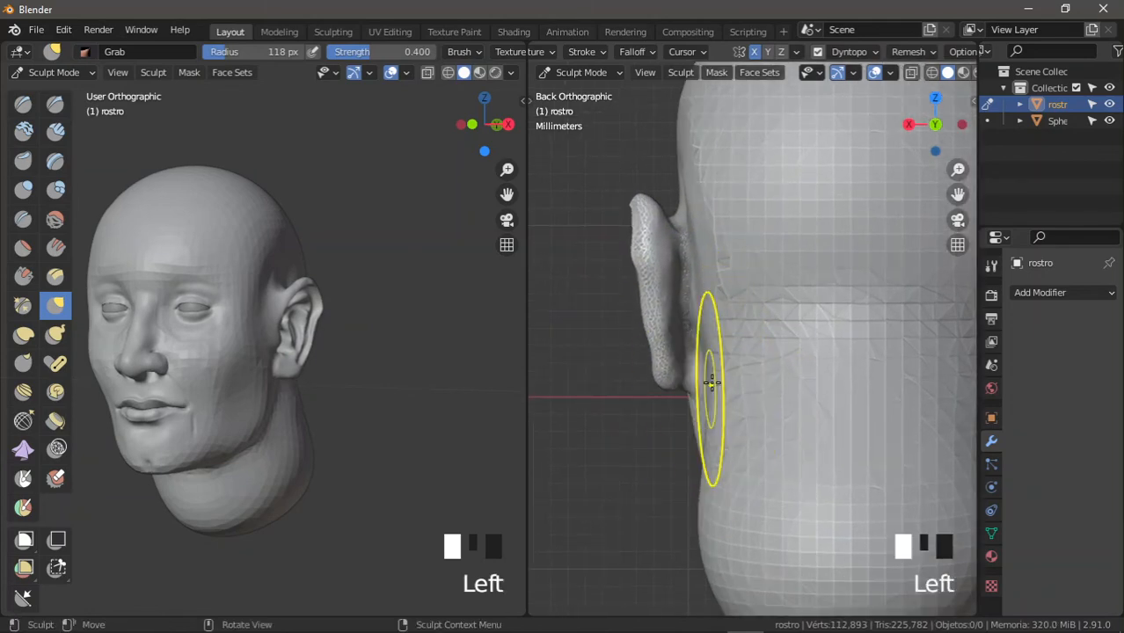
{"action": "middle_click_drag", "start_coordinate": [706, 387], "coordinate": [705, 393], "text": "ctrl"}
{"action": "left_click_drag", "start_coordinate": [707, 355], "coordinate": [704, 351]}
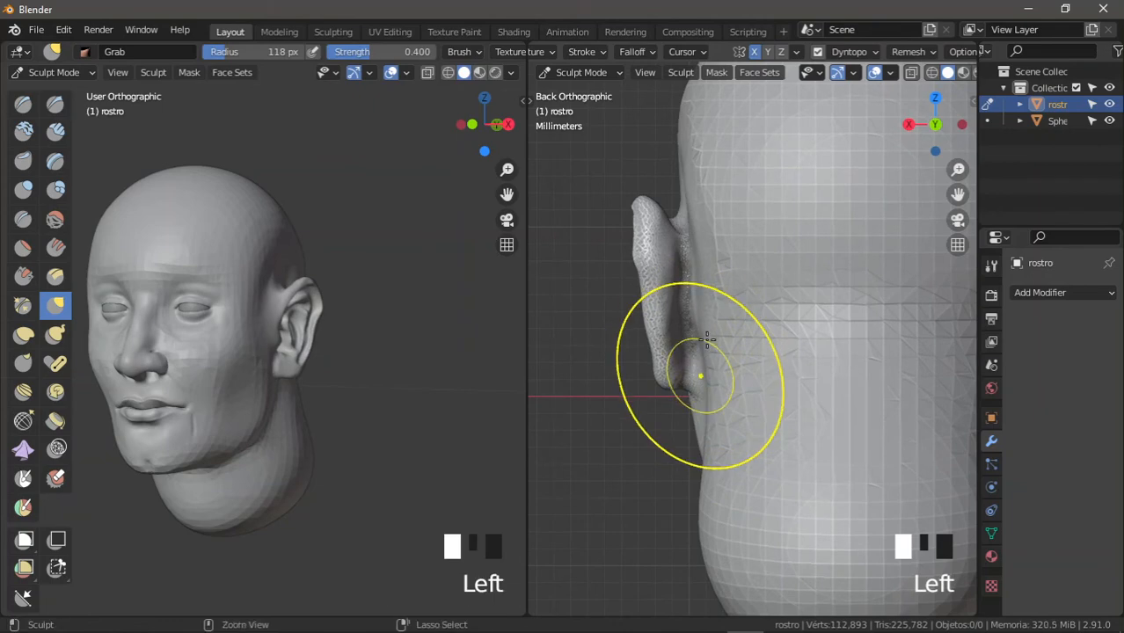
{"action": "mouse_move", "coordinate": [702, 351]}
{"action": "middle_mouse_down", "text": "ctrl"}
{"action": "mouse_move", "coordinate": [673, 239]}
{"action": "mouse_move", "coordinate": [660, 330]}
{"action": "mouse_move", "coordinate": [657, 226]}
{"action": "mouse_move", "coordinate": [659, 300]}
{"action": "mouse_move", "coordinate": [669, 245]}
{"action": "middle_mouse_up", "text": "ctrl"}
{"action": "left_click_drag", "start_coordinate": [669, 244], "coordinate": [666, 175]}
{"action": "middle_click_drag", "start_coordinate": [661, 165], "coordinate": [655, 250], "text": "ctrl"}
Step: Adjust the ear's profile and its angle to the head from oblique and top views with the Grab brush
{"action": "middle_click_drag", "start_coordinate": [336, 308], "coordinate": [302, 392]}
{"action": "middle_click_drag", "start_coordinate": [303, 392], "coordinate": [311, 299], "text": "ctrl"}
{"action": "middle_click_drag", "start_coordinate": [312, 299], "coordinate": [321, 331]}
{"action": "mouse_move", "coordinate": [306, 314]}
{"action": "left_mouse_down"}
{"action": "mouse_move", "coordinate": [306, 339]}
{"action": "mouse_move", "coordinate": [276, 347]}
{"action": "left_mouse_up"}
{"action": "middle_click_drag", "start_coordinate": [286, 378], "coordinate": [294, 395], "text": "ctrl"}
{"action": "left_click_drag", "start_coordinate": [346, 379], "coordinate": [342, 359]}
{"action": "middle_click_drag", "start_coordinate": [338, 359], "coordinate": [304, 404]}
{"action": "left_click_drag", "start_coordinate": [300, 405], "coordinate": [274, 407]}
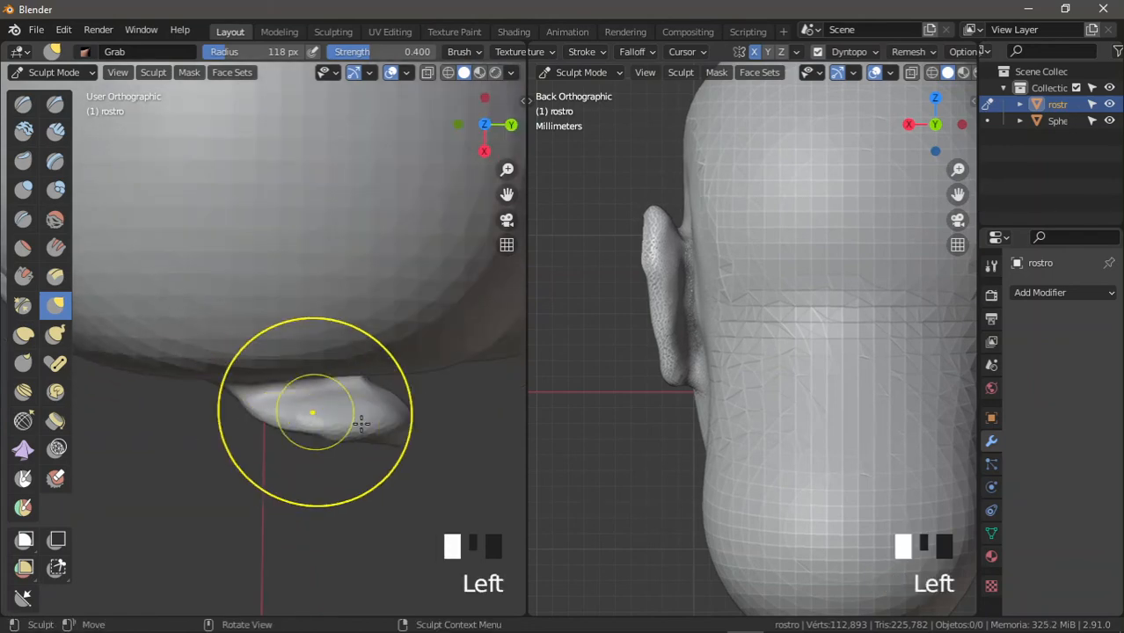
{"action": "left_click_drag", "start_coordinate": [356, 420], "coordinate": [381, 418]}
Step: Push the middle of the ear's back edge towards the head with the Grab brush
{"action": "mouse_move", "coordinate": [327, 418]}
{"action": "middle_mouse_down"}
{"action": "mouse_move", "coordinate": [285, 406]}
{"action": "mouse_move", "coordinate": [291, 372]}
{"action": "mouse_move", "coordinate": [241, 296]}
{"action": "mouse_move", "coordinate": [221, 327]}
{"action": "middle_mouse_up"}
{"action": "left_click_drag", "start_coordinate": [227, 325], "coordinate": [244, 321]}
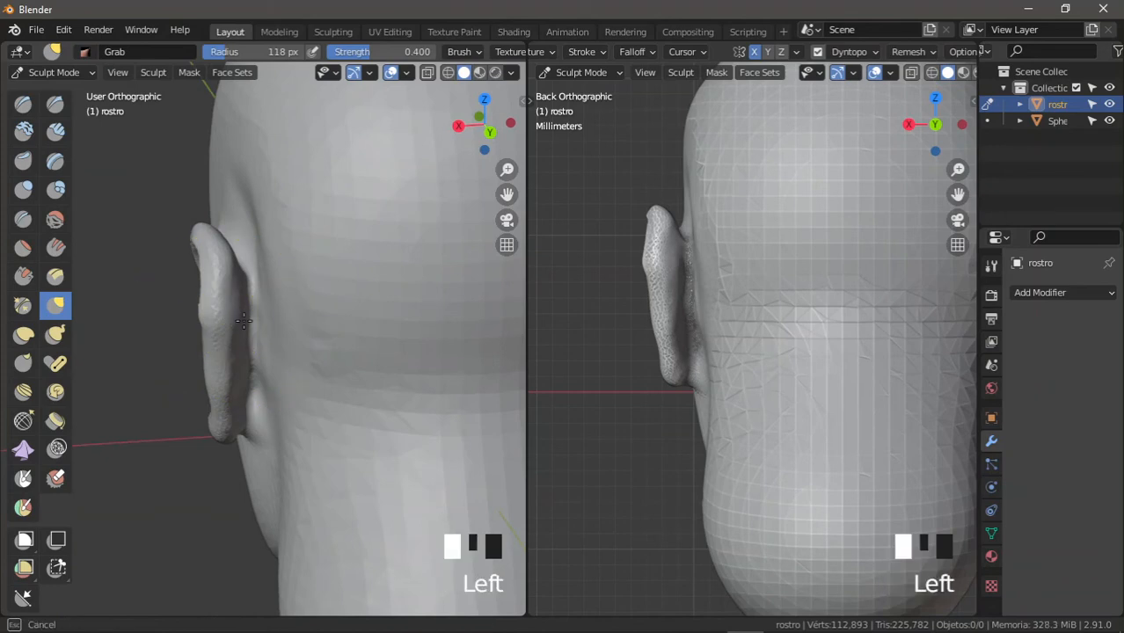
{"action": "left_click_drag", "start_coordinate": [237, 363], "coordinate": [228, 375]}
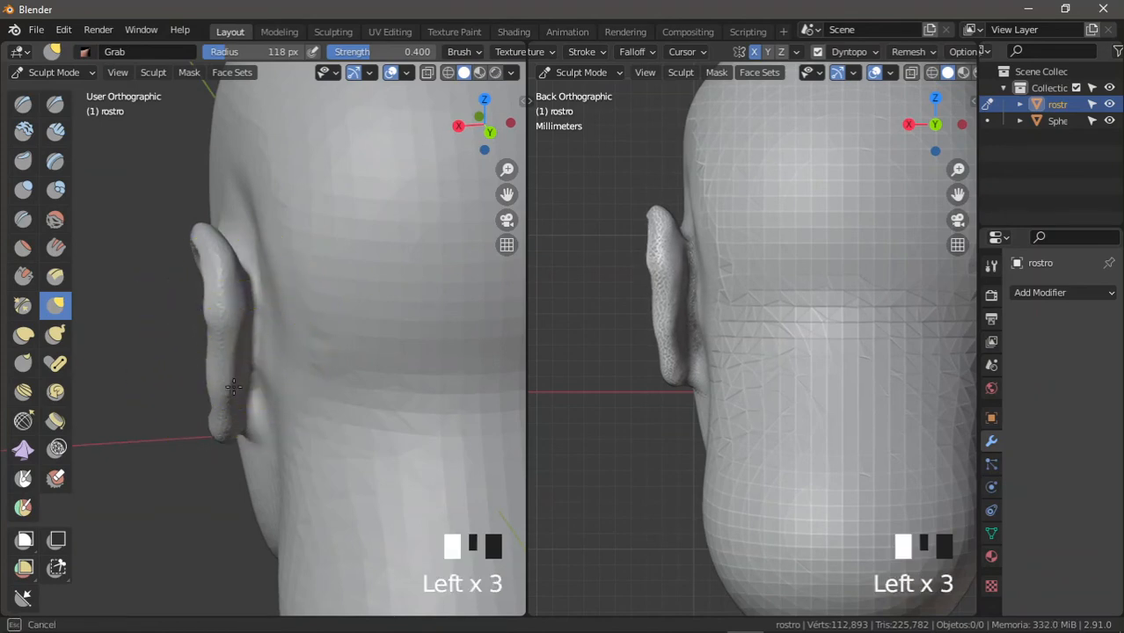
Step: Reshape the earlobe and the lower back edge of the ear with the Grab brush
{"action": "middle_click_drag", "start_coordinate": [255, 402], "coordinate": [410, 357]}
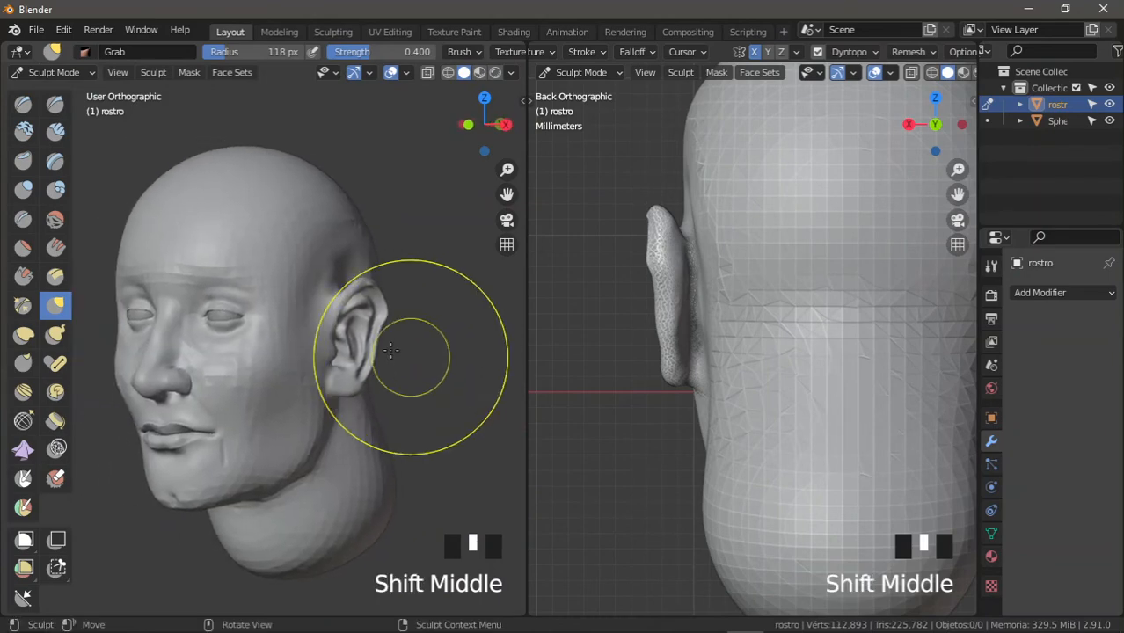
{"action": "middle_click_drag", "start_coordinate": [375, 394], "coordinate": [391, 355], "text": "shift"}
{"action": "left_click_drag", "start_coordinate": [387, 419], "coordinate": [428, 401]}
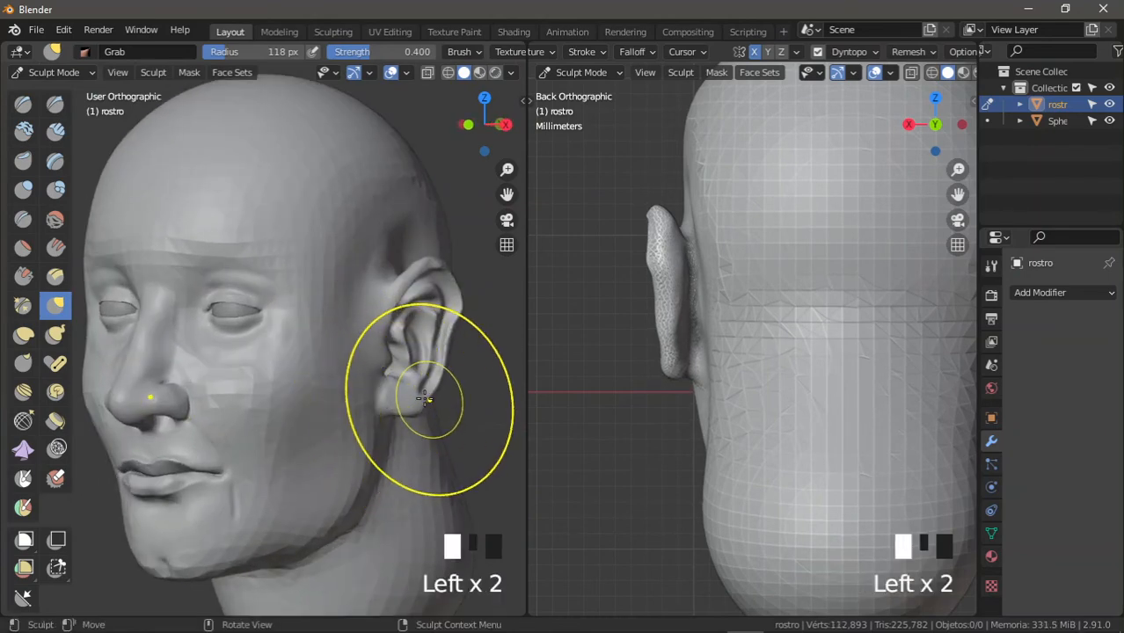
{"action": "left_click", "coordinate": [424, 399]}
{"action": "mouse_move", "coordinate": [424, 400]}
{"action": "middle_mouse_down"}
{"action": "mouse_move", "coordinate": [329, 374]}
{"action": "mouse_move", "coordinate": [384, 376]}
{"action": "middle_mouse_up"}
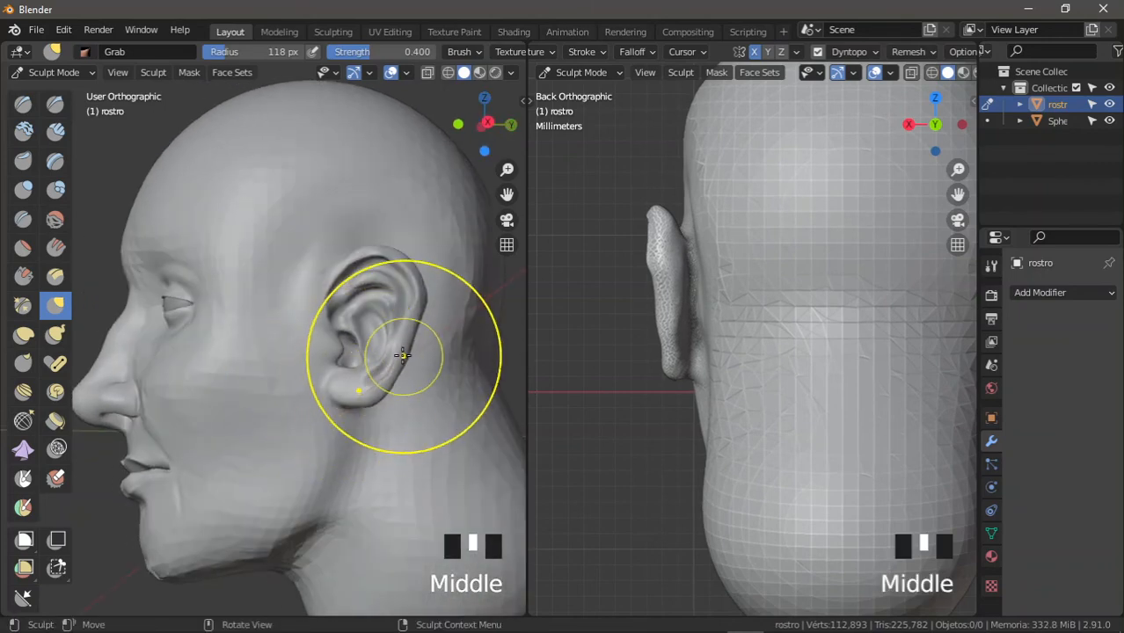
{"action": "left_click_drag", "start_coordinate": [403, 355], "coordinate": [397, 356]}
Step: Examine the proportions of the whole head and face from both sides and from the front
{"action": "middle_click_drag", "start_coordinate": [359, 314], "coordinate": [308, 346], "text": "ctrl"}
{"action": "mouse_move", "coordinate": [308, 346]}
{"action": "middle_mouse_down", "text": "shift"}
{"action": "mouse_move", "coordinate": [289, 346]}
{"action": "mouse_move", "coordinate": [349, 351]}
{"action": "mouse_move", "coordinate": [356, 338]}
{"action": "mouse_move", "coordinate": [354, 353]}
{"action": "mouse_move", "coordinate": [367, 356]}
{"action": "mouse_move", "coordinate": [368, 339]}
{"action": "middle_mouse_up", "text": "shift"}
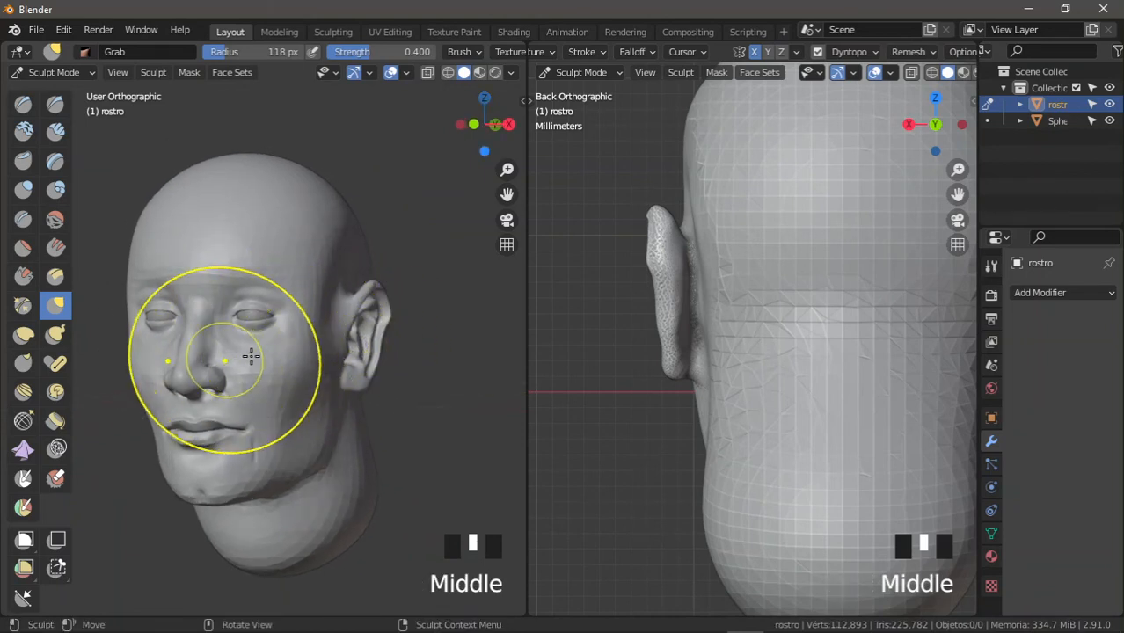
{"action": "mouse_move", "coordinate": [251, 355]}
{"action": "middle_mouse_down"}
{"action": "mouse_move", "coordinate": [440, 361]}
{"action": "mouse_move", "coordinate": [360, 373]}
{"action": "mouse_move", "coordinate": [362, 351]}
{"action": "mouse_move", "coordinate": [371, 364]}
{"action": "mouse_move", "coordinate": [337, 348]}
{"action": "mouse_move", "coordinate": [323, 353]}
{"action": "mouse_move", "coordinate": [343, 356]}
{"action": "mouse_move", "coordinate": [243, 359]}
{"action": "mouse_move", "coordinate": [346, 351]}
{"action": "mouse_move", "coordinate": [306, 351]}
{"action": "mouse_move", "coordinate": [351, 339]}
{"action": "mouse_move", "coordinate": [358, 353]}
{"action": "mouse_move", "coordinate": [397, 357]}
{"action": "mouse_move", "coordinate": [376, 347]}
{"action": "mouse_move", "coordinate": [347, 413]}
{"action": "mouse_move", "coordinate": [361, 313]}
{"action": "middle_mouse_up"}
{"action": "middle_click_drag", "start_coordinate": [184, 287], "coordinate": [273, 299], "text": "shift"}
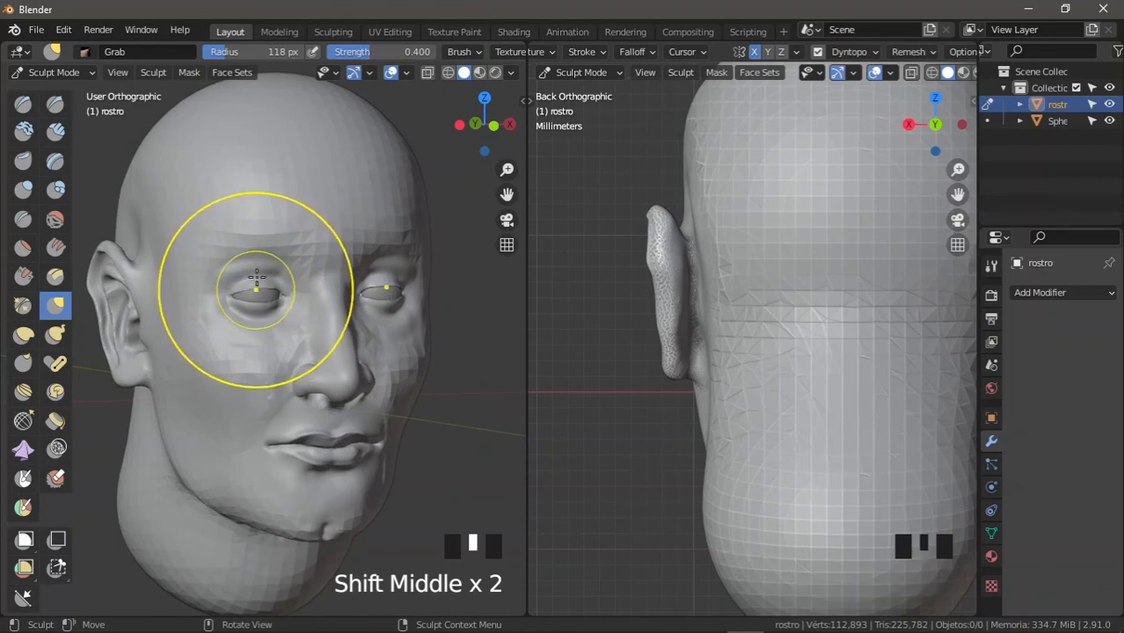
{"action": "middle_click_drag", "start_coordinate": [309, 407], "coordinate": [336, 232], "text": "ctrl"}
{"action": "middle_click_drag", "start_coordinate": [293, 442], "coordinate": [295, 359], "text": "ctrl"}
{"action": "key", "text": "KP_1"}
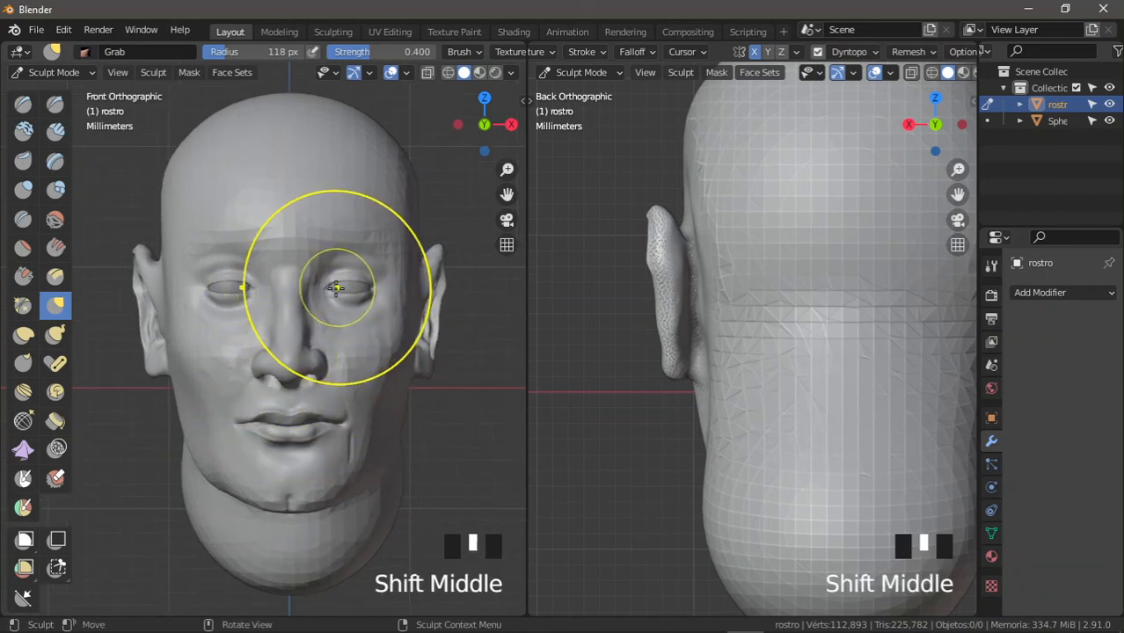
{"action": "middle_click_drag", "start_coordinate": [334, 294], "coordinate": [324, 305], "text": "shift"}
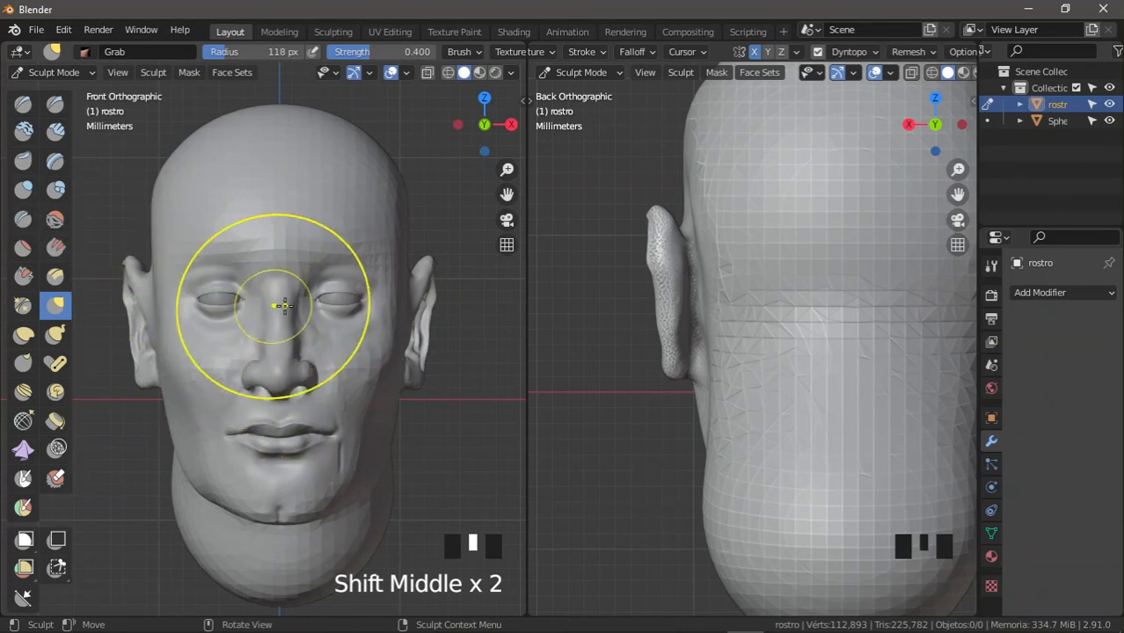
{"action": "middle_click_drag", "start_coordinate": [284, 305], "coordinate": [300, 313], "text": "ctrl"}
{"action": "middle_click_drag", "start_coordinate": [300, 367], "coordinate": [308, 358], "text": "ctrl"}
Step: Narrow the jaw and the upper sides of the skull in front view with the Grab brush
{"action": "mouse_move", "coordinate": [201, 474]}
{"action": "left_mouse_down"}
{"action": "mouse_move", "coordinate": [204, 464]}
{"action": "mouse_move", "coordinate": [229, 473]}
{"action": "left_mouse_up"}
{"action": "middle_click_drag", "start_coordinate": [248, 354], "coordinate": [247, 367], "text": "shift"}
{"action": "left_click_drag", "start_coordinate": [174, 205], "coordinate": [181, 205]}
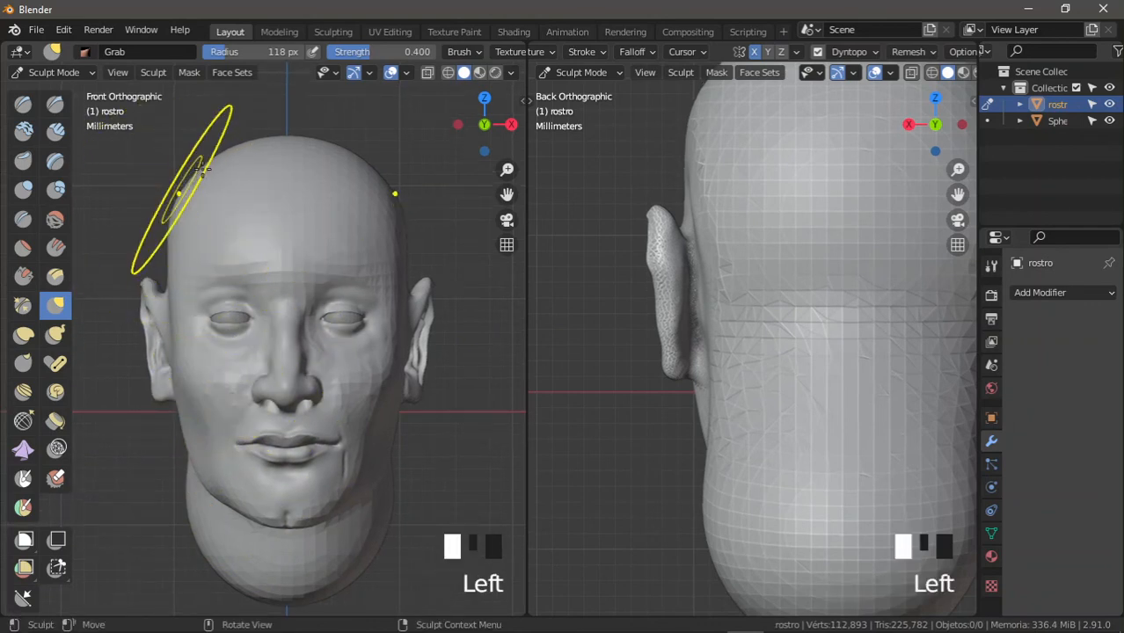
Step: Adjust how far the upper ear stands out from the head in front view with the Grab brush
{"action": "middle_click_drag", "start_coordinate": [220, 195], "coordinate": [264, 248], "text": "ctrl"}
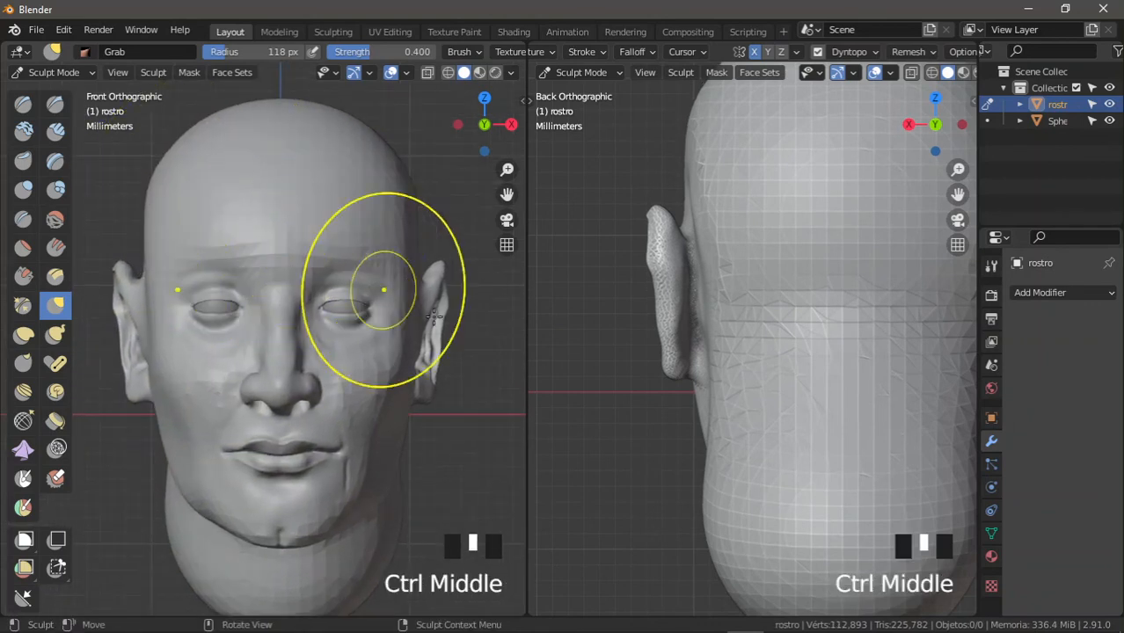
{"action": "left_click_drag", "start_coordinate": [451, 304], "coordinate": [461, 300]}
{"action": "middle_click_drag", "start_coordinate": [378, 335], "coordinate": [265, 354], "text": "shift"}
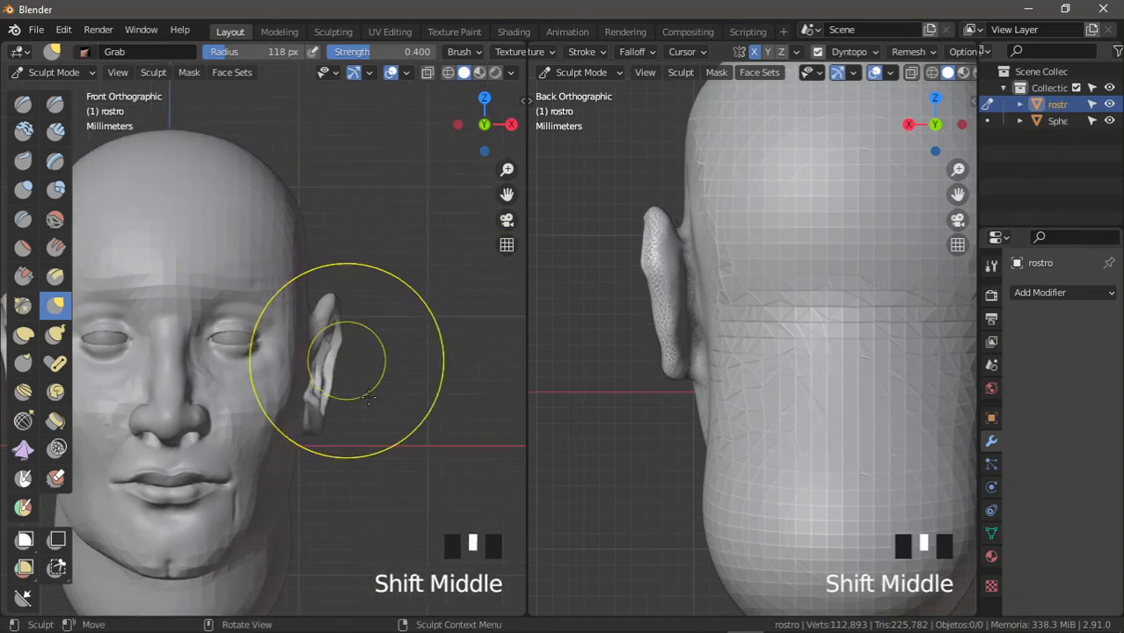
{"action": "middle_click_drag", "start_coordinate": [348, 361], "coordinate": [413, 301], "text": "ctrl"}
{"action": "left_click_drag", "start_coordinate": [412, 337], "coordinate": [403, 334]}
{"action": "middle_click_drag", "start_coordinate": [426, 312], "coordinate": [384, 286], "text": "ctrl"}
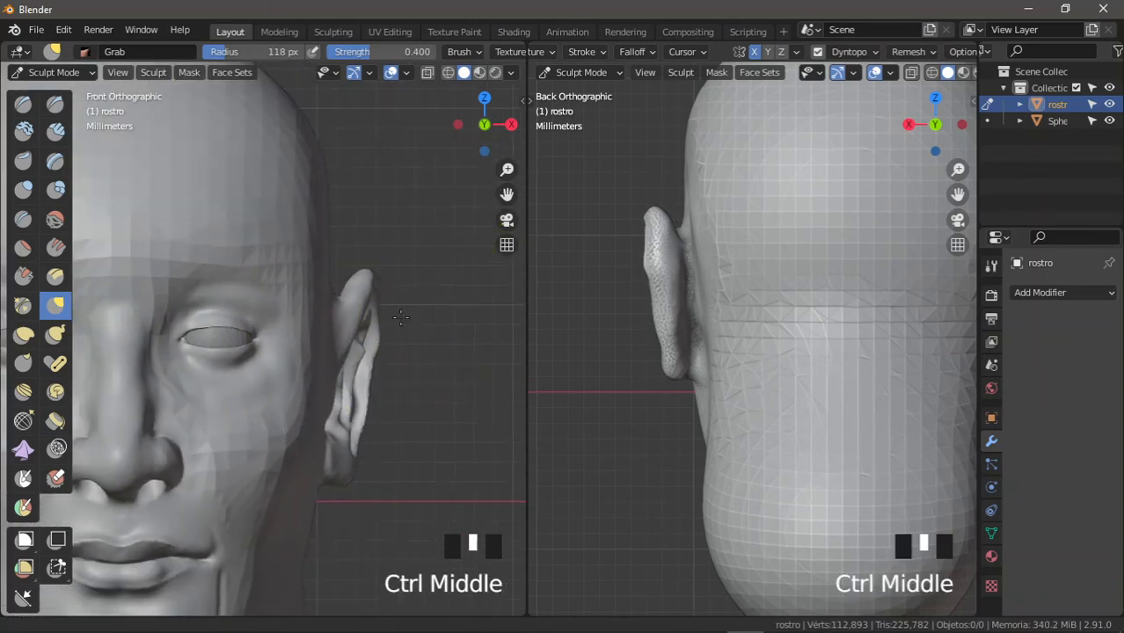
Step: Pull the top of the ear upward and outward into a pointed elf-like tip with the Grab brush
{"action": "left_click_drag", "start_coordinate": [374, 270], "coordinate": [389, 218]}
{"action": "middle_click_drag", "start_coordinate": [387, 255], "coordinate": [370, 352], "text": "ctrl"}
{"action": "middle_click_drag", "start_coordinate": [365, 341], "coordinate": [434, 321], "text": "shift"}
{"action": "mouse_move", "coordinate": [418, 334]}
{"action": "middle_mouse_down", "text": "ctrl"}
{"action": "mouse_move", "coordinate": [415, 325]}
{"action": "mouse_move", "coordinate": [413, 343]}
{"action": "middle_mouse_up", "text": "ctrl"}
{"action": "mouse_move", "coordinate": [420, 355]}
{"action": "middle_mouse_down", "text": "shift"}
{"action": "mouse_move", "coordinate": [427, 349]}
{"action": "mouse_move", "coordinate": [389, 326]}
{"action": "mouse_move", "coordinate": [283, 409]}
{"action": "mouse_move", "coordinate": [358, 371]}
{"action": "mouse_move", "coordinate": [406, 297]}
{"action": "mouse_move", "coordinate": [336, 318]}
{"action": "mouse_move", "coordinate": [353, 316]}
{"action": "middle_mouse_up", "text": "shift"}
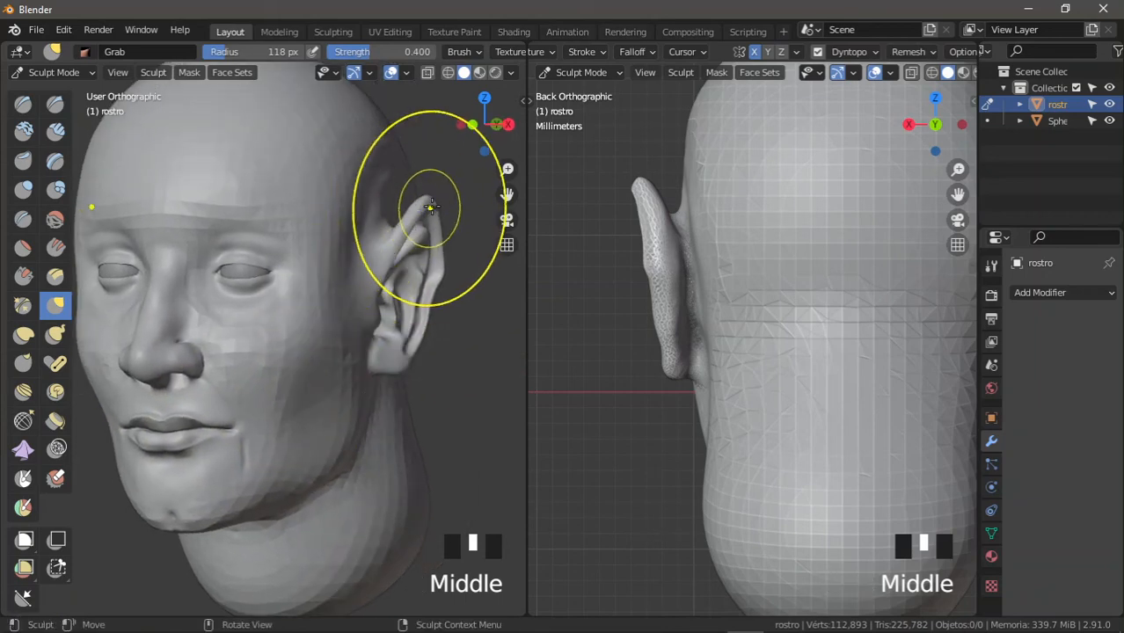
{"action": "left_click_drag", "start_coordinate": [431, 208], "coordinate": [440, 185]}
{"action": "middle_click_drag", "start_coordinate": [420, 227], "coordinate": [232, 249]}
{"action": "left_click_drag", "start_coordinate": [226, 251], "coordinate": [226, 264]}
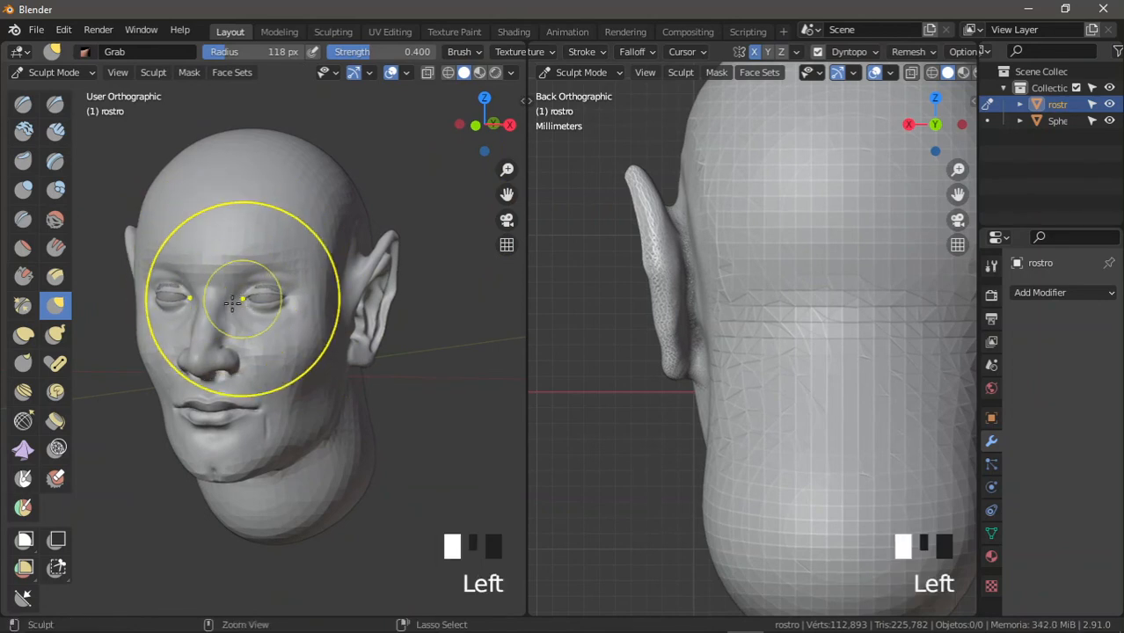
{"action": "key", "text": "ctrl+z"}
Step: Pull the inner brow and the area between the eyebrows down into a frown with the Grab brush
{"action": "mouse_move", "coordinate": [248, 321]}
{"action": "middle_mouse_down", "text": "shift"}
{"action": "mouse_move", "coordinate": [301, 362]}
{"action": "mouse_move", "coordinate": [299, 282]}
{"action": "middle_mouse_up", "text": "shift"}
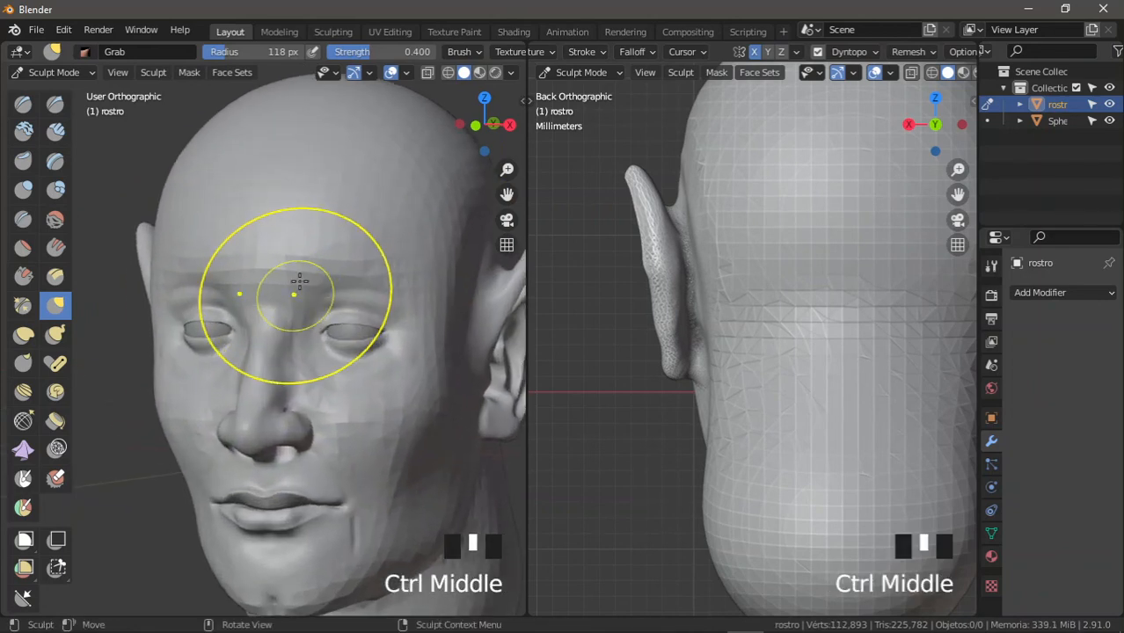
{"action": "left_click_drag", "start_coordinate": [290, 282], "coordinate": [296, 297]}
{"action": "mouse_move", "coordinate": [296, 297]}
{"action": "middle_mouse_down"}
{"action": "mouse_move", "coordinate": [244, 306]}
{"action": "mouse_move", "coordinate": [220, 296]}
{"action": "mouse_move", "coordinate": [247, 281]}
{"action": "middle_mouse_up"}
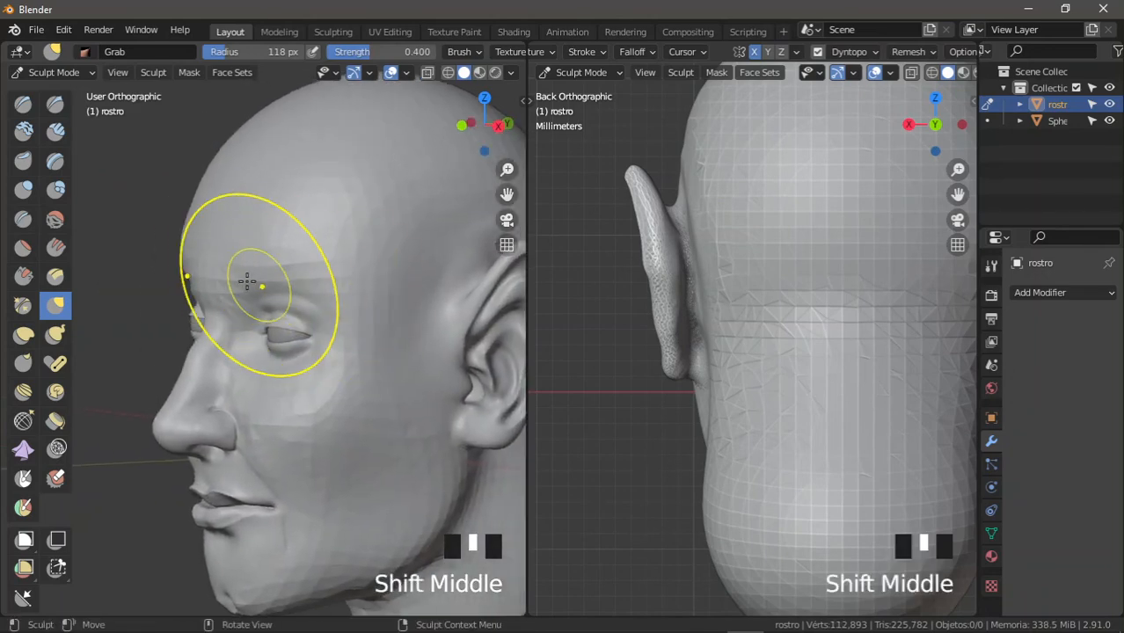
{"action": "left_click_drag", "start_coordinate": [233, 286], "coordinate": [230, 299]}
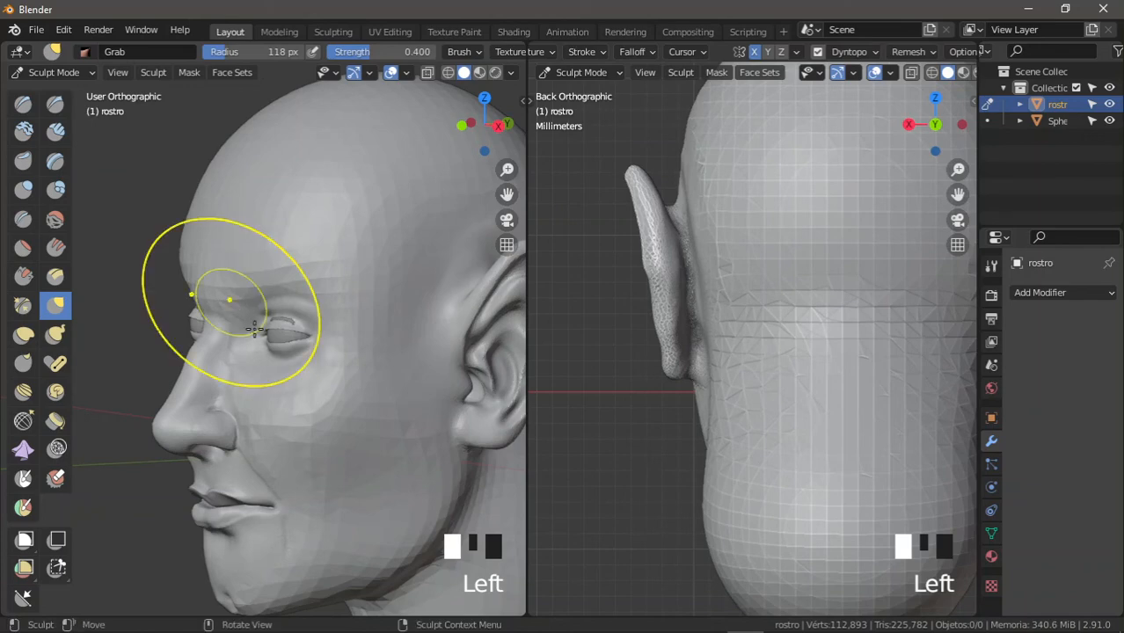
{"action": "mouse_move", "coordinate": [230, 299]}
{"action": "middle_mouse_down", "text": "ctrl"}
{"action": "mouse_move", "coordinate": [294, 288]}
{"action": "mouse_move", "coordinate": [288, 303]}
{"action": "middle_mouse_up", "text": "ctrl"}
{"action": "left_click_drag", "start_coordinate": [286, 303], "coordinate": [280, 304]}
{"action": "mouse_move", "coordinate": [246, 291]}
{"action": "middle_mouse_down"}
{"action": "mouse_move", "coordinate": [196, 283]}
{"action": "mouse_move", "coordinate": [279, 302]}
{"action": "mouse_move", "coordinate": [297, 287]}
{"action": "middle_mouse_up"}
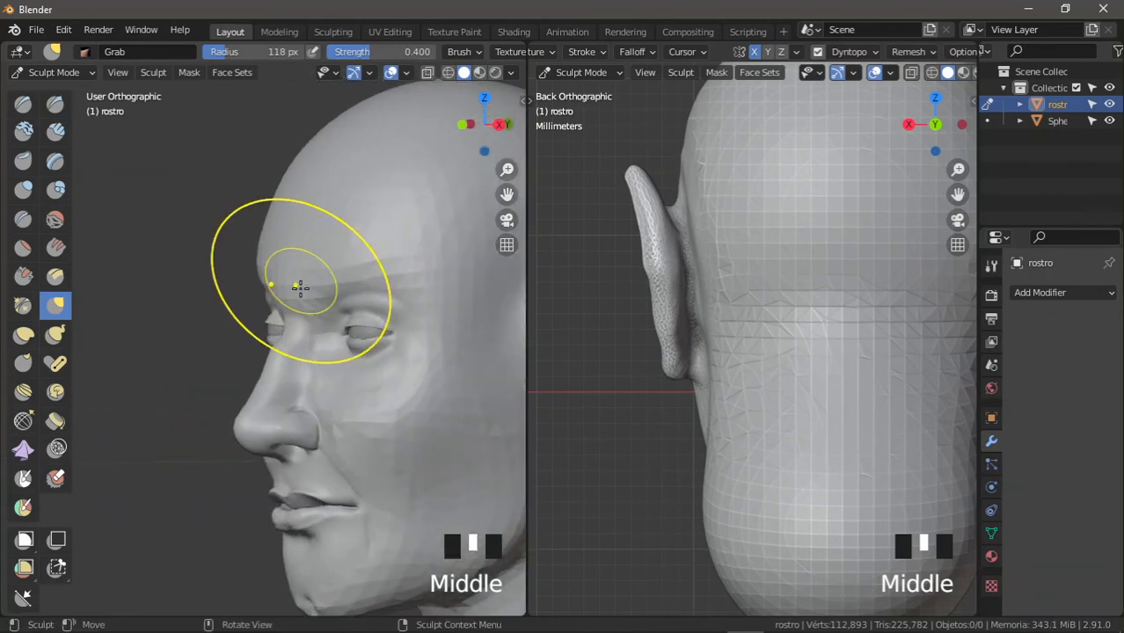
{"action": "left_click_drag", "start_coordinate": [300, 287], "coordinate": [295, 316]}
{"action": "key", "text": "KP_1"}
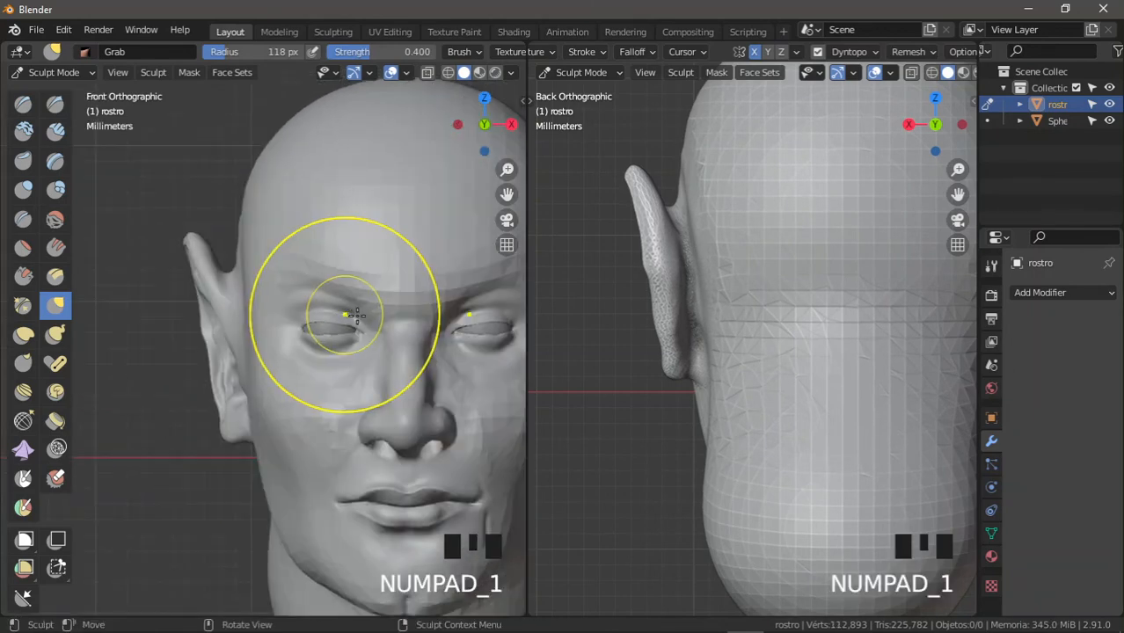
Step: Refine the brow above the eyes and reshape the mouth corners in front view with the Grab brush
{"action": "middle_click_drag", "start_coordinate": [412, 361], "coordinate": [281, 309], "text": "shift"}
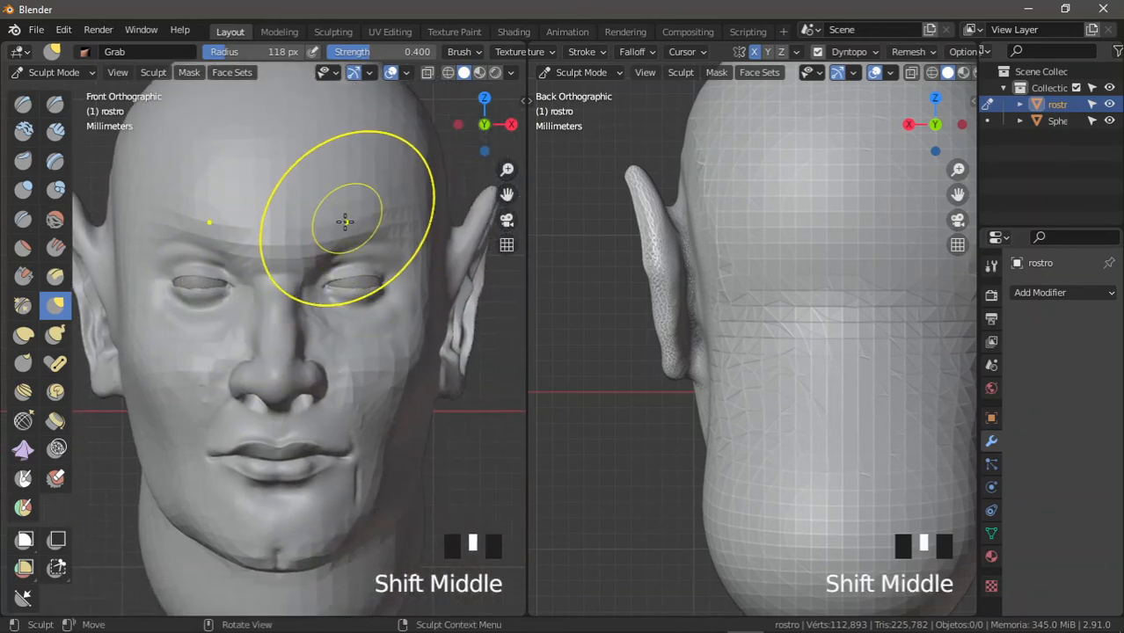
{"action": "left_click_drag", "start_coordinate": [348, 229], "coordinate": [350, 234]}
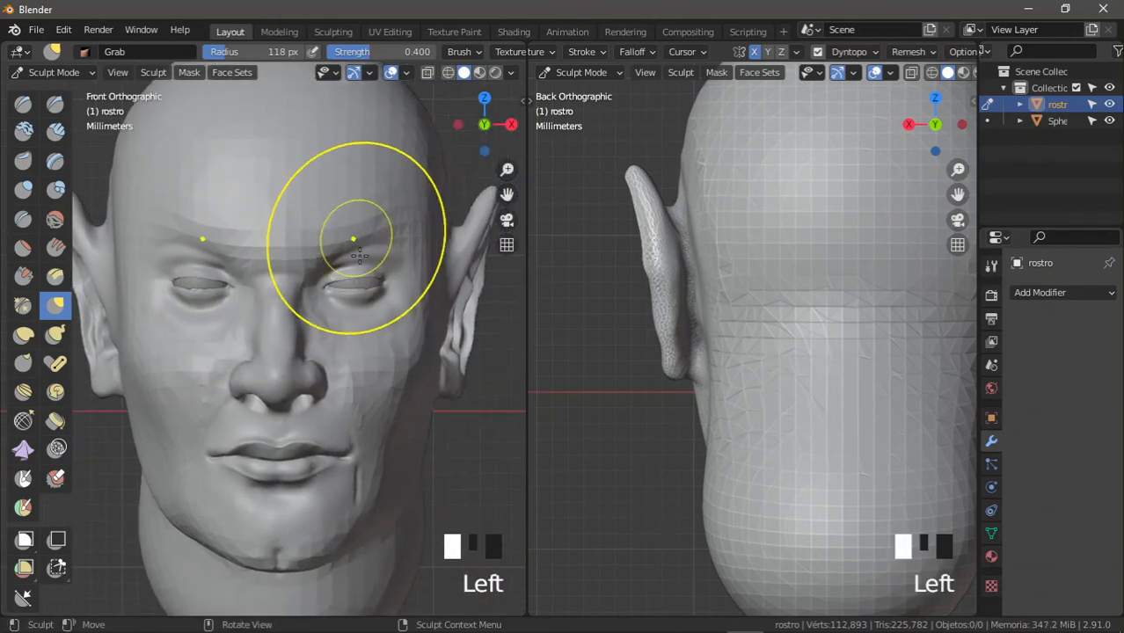
{"action": "middle_click_drag", "start_coordinate": [356, 417], "coordinate": [364, 364], "text": "shift"}
{"action": "mouse_move", "coordinate": [361, 403]}
{"action": "left_mouse_down"}
{"action": "mouse_move", "coordinate": [364, 413]}
{"action": "mouse_move", "coordinate": [311, 392]}
{"action": "mouse_move", "coordinate": [326, 373]}
{"action": "left_mouse_up"}
{"action": "mouse_move", "coordinate": [756, 386]}
{"action": "middle_mouse_down", "text": "ctrl"}
{"action": "mouse_move", "coordinate": [757, 422]}
{"action": "mouse_move", "coordinate": [739, 387]}
{"action": "mouse_move", "coordinate": [768, 385]}
{"action": "mouse_move", "coordinate": [752, 394]}
{"action": "mouse_move", "coordinate": [799, 402]}
{"action": "mouse_move", "coordinate": [795, 345]}
{"action": "middle_mouse_up", "text": "ctrl"}
{"action": "middle_click_drag", "start_coordinate": [311, 291], "coordinate": [314, 350], "text": "ctrl"}
{"action": "middle_click_drag", "start_coordinate": [314, 350], "coordinate": [308, 371], "text": "shift"}
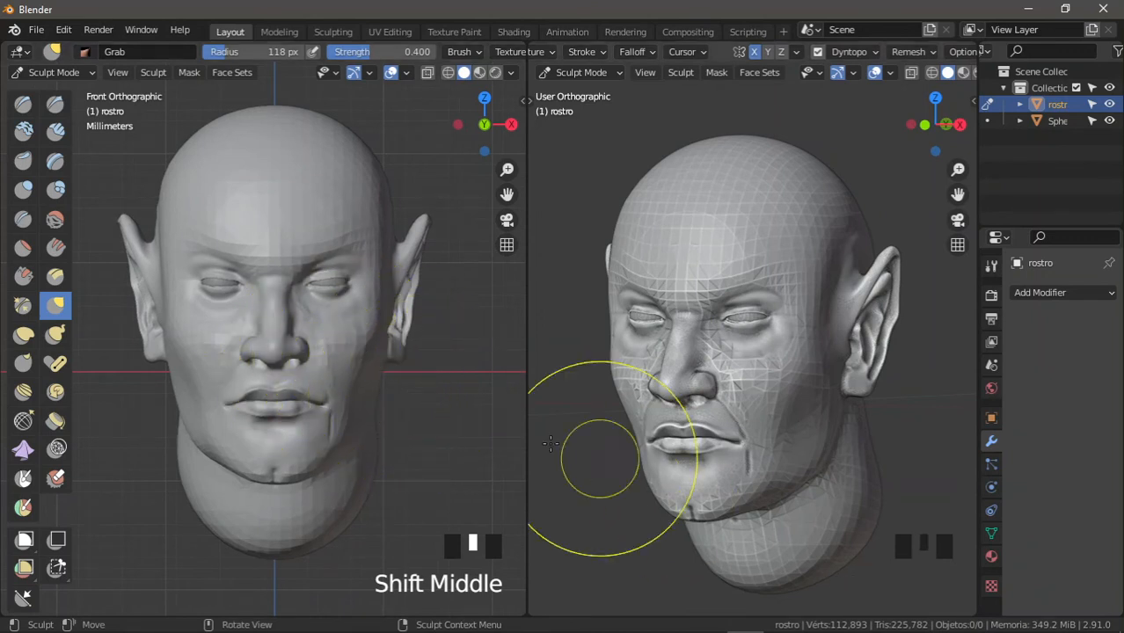
Step: Turn on cavity shading in the front viewport to bring out the surface detail of the head
{"action": "middle_click_drag", "start_coordinate": [294, 403], "coordinate": [293, 412], "text": "shift"}
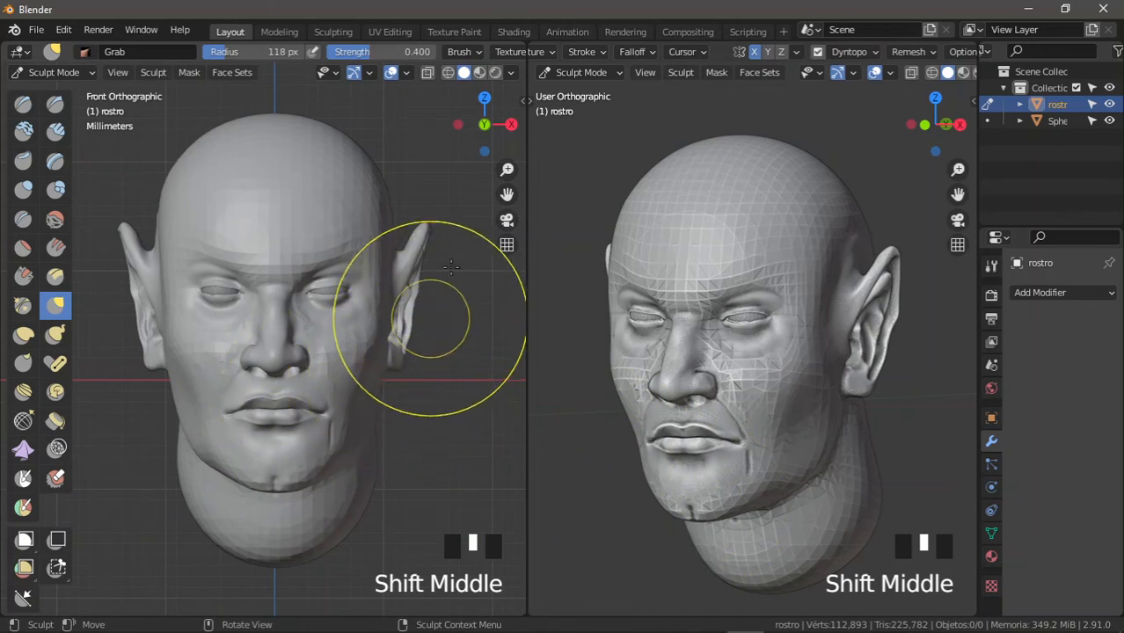
{"action": "left_click", "coordinate": [513, 72]}
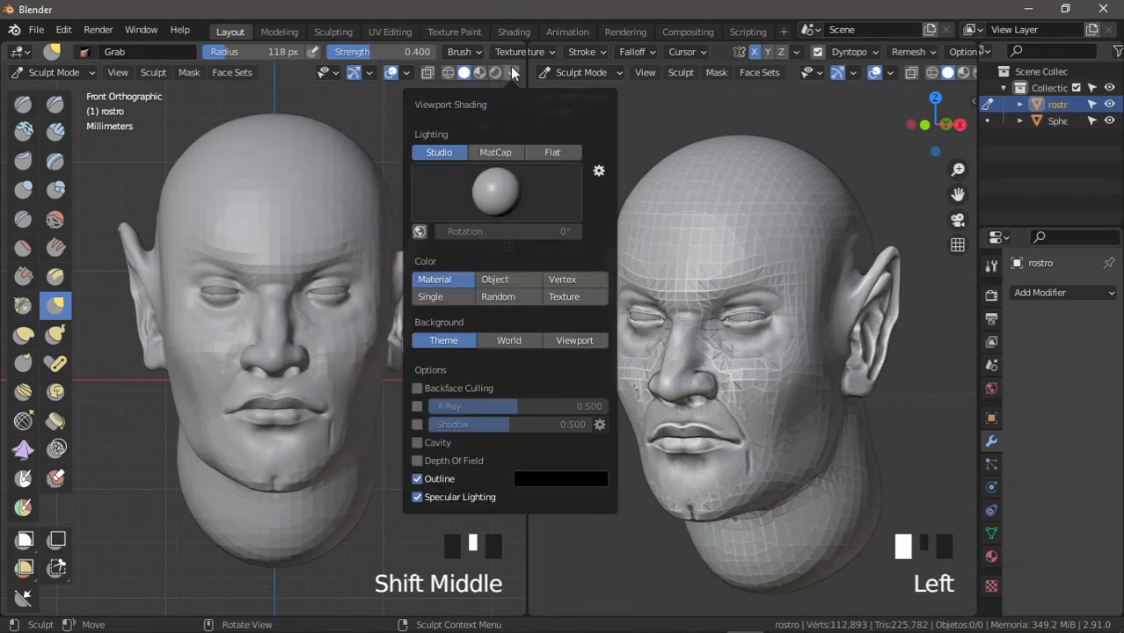
{"action": "left_click", "coordinate": [415, 443]}
Step: Examine the sculpted elf head from three-quarter, front and right side views, checking the ears, brow and mouth
{"action": "mouse_move", "coordinate": [209, 429]}
{"action": "middle_mouse_down", "text": "ctrl"}
{"action": "mouse_move", "coordinate": [376, 389]}
{"action": "mouse_move", "coordinate": [351, 389]}
{"action": "mouse_move", "coordinate": [359, 415]}
{"action": "mouse_move", "coordinate": [276, 452]}
{"action": "middle_mouse_up", "text": "ctrl"}
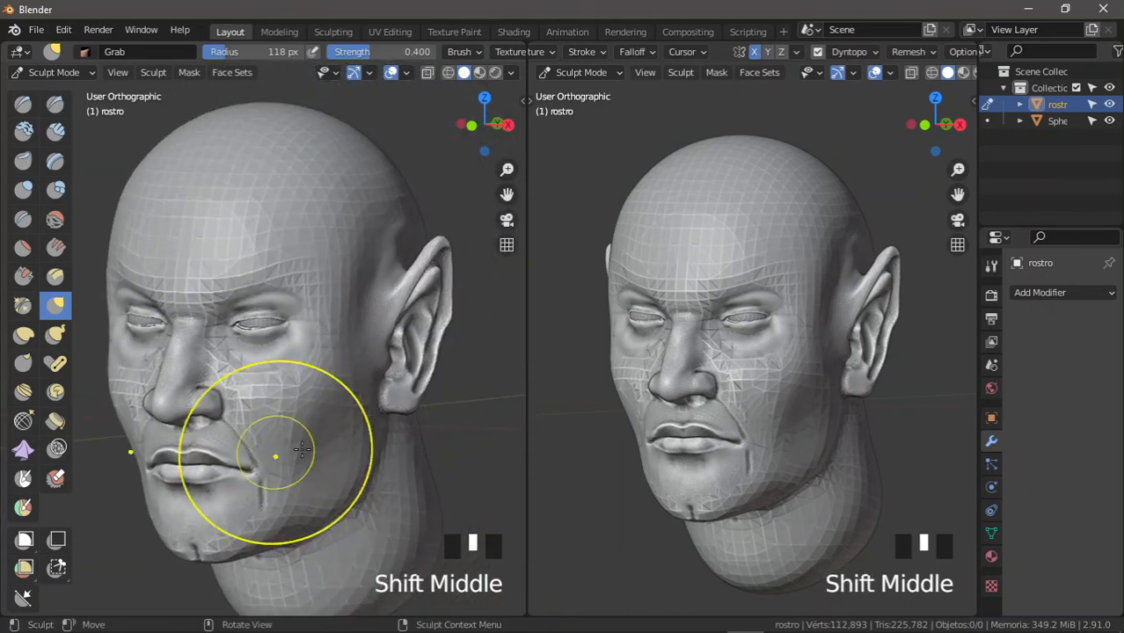
{"action": "middle_click_drag", "start_coordinate": [340, 437], "coordinate": [382, 376], "text": "ctrl"}
{"action": "key", "text": "KP_1"}
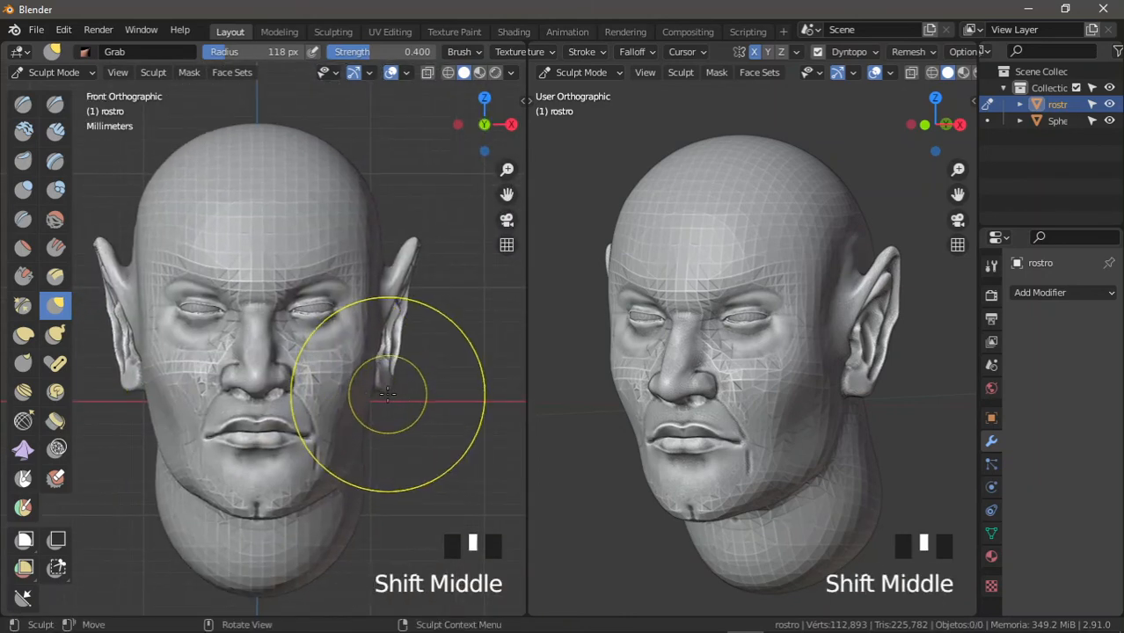
{"action": "key", "text": "KP_3"}
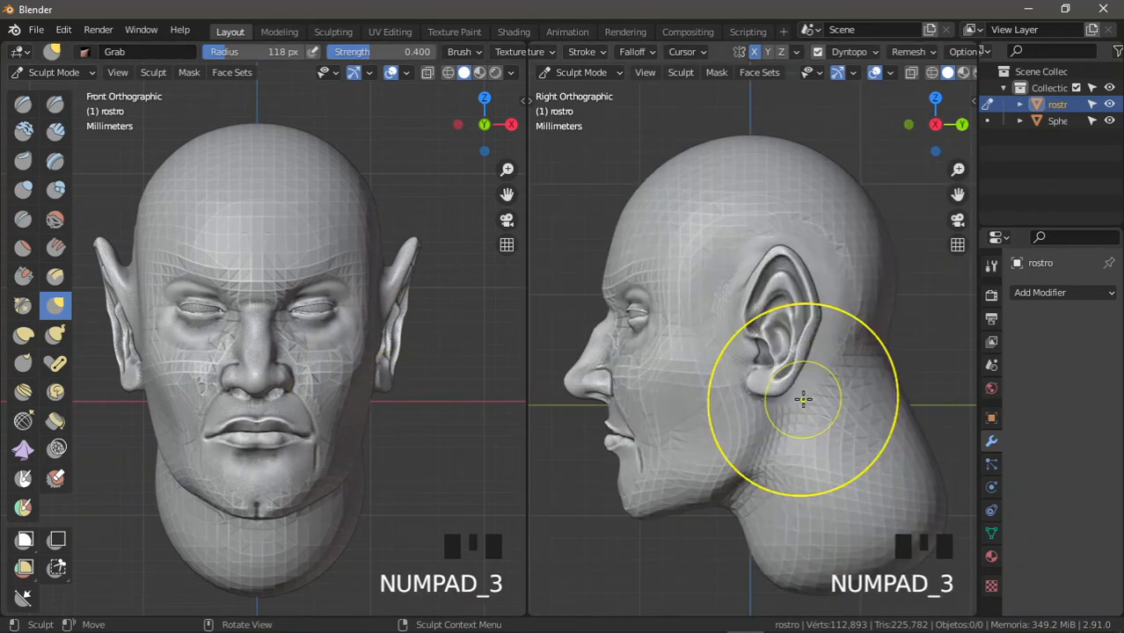
{"action": "middle_click_drag", "start_coordinate": [382, 324], "coordinate": [370, 346], "text": "ctrl"}
{"action": "middle_click_drag", "start_coordinate": [369, 345], "coordinate": [391, 346], "text": "shift"}
{"action": "middle_click_drag", "start_coordinate": [653, 377], "coordinate": [659, 382], "text": "ctrl"}
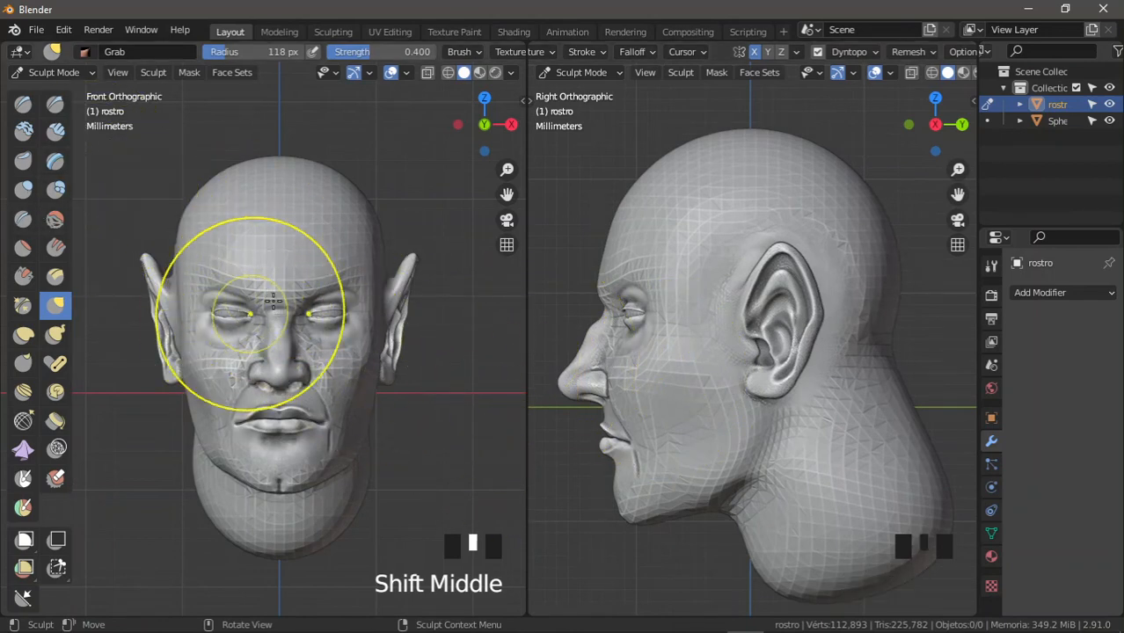
{"action": "middle_click_drag", "start_coordinate": [238, 276], "coordinate": [288, 298], "text": "ctrl"}
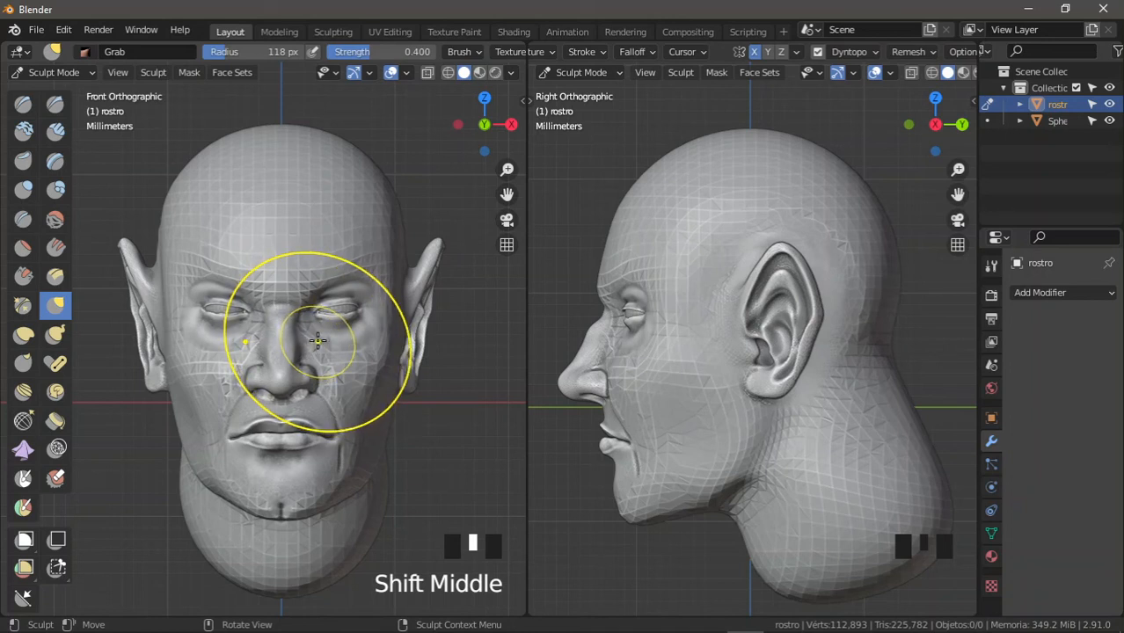
Step: Minimize the Blender window to return to the desktop
{"action": "key", "text": "ctrl+z"}
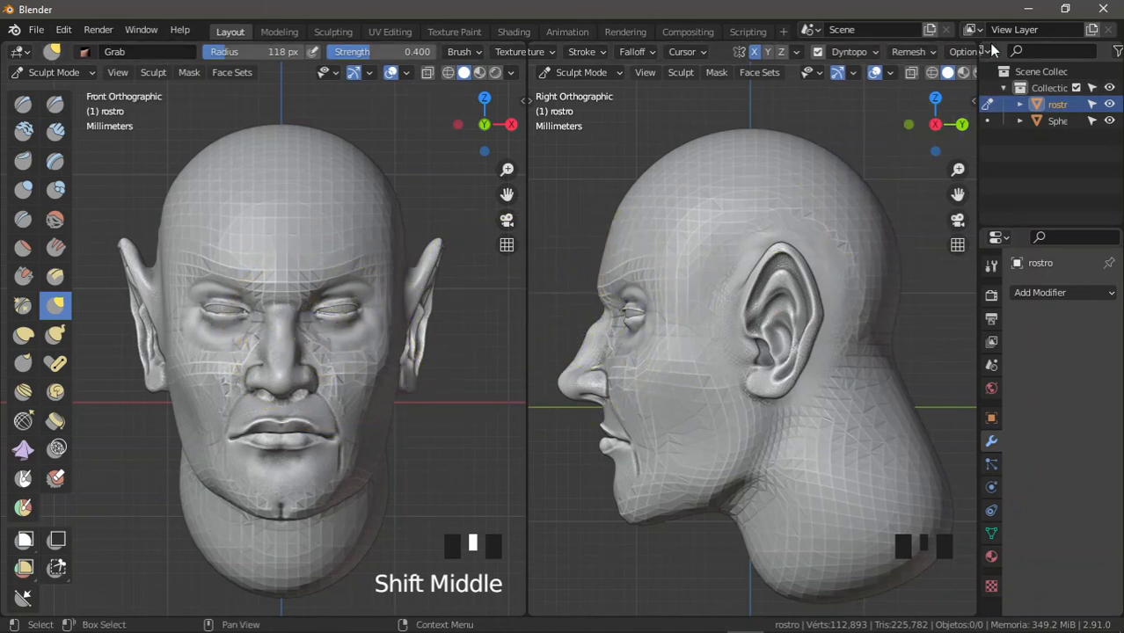
{"action": "left_click", "coordinate": [1029, 11]}
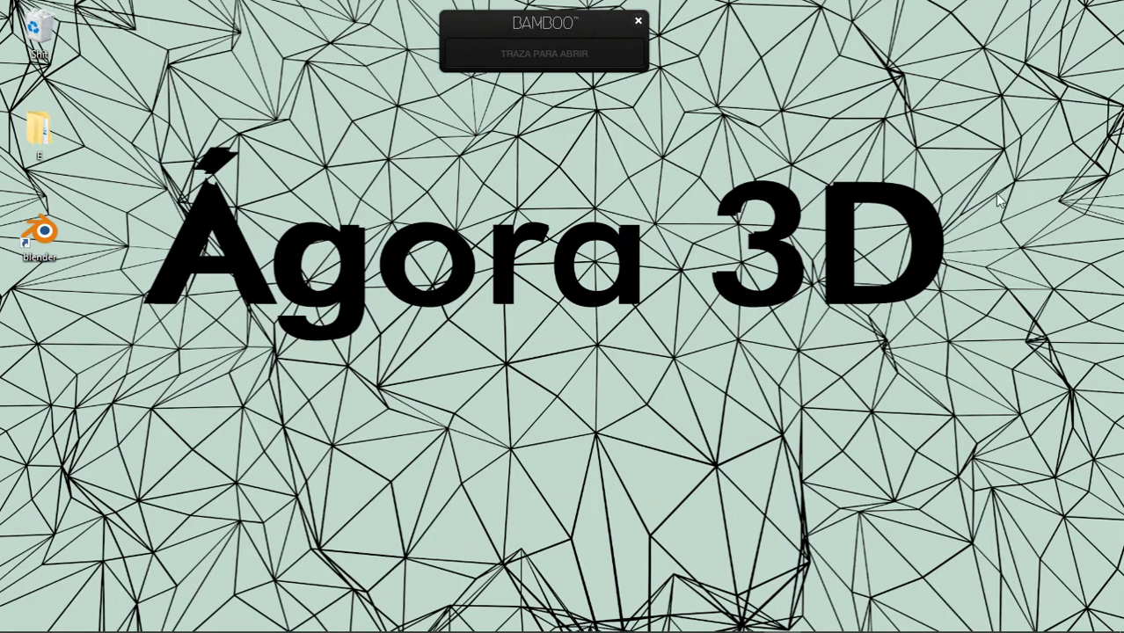